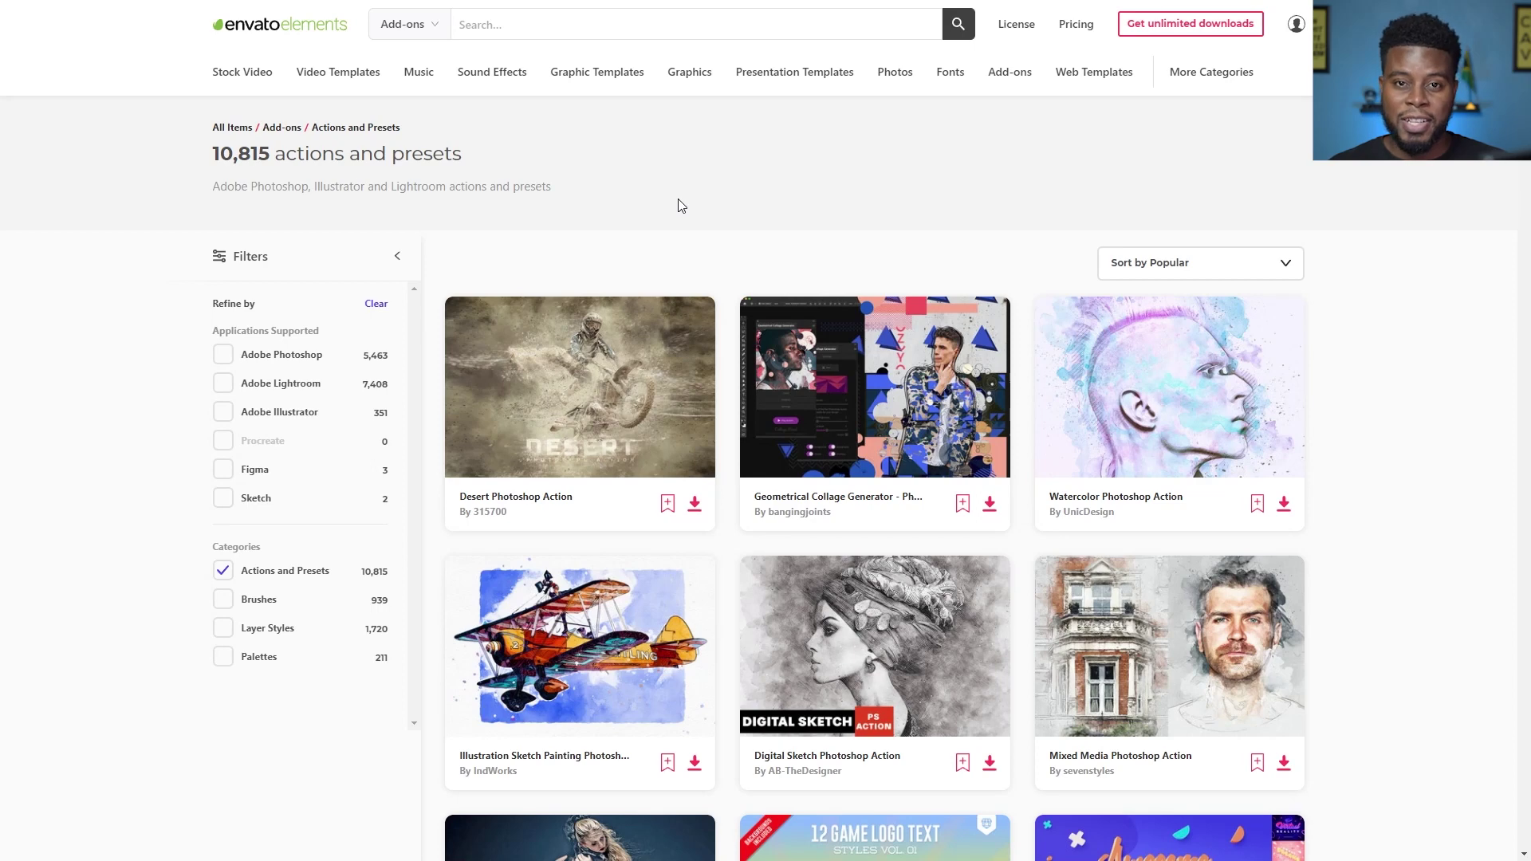
Search the actions and presets add-ons for "ink splash".
{"action": "left_click", "coordinate": [725, 27]}
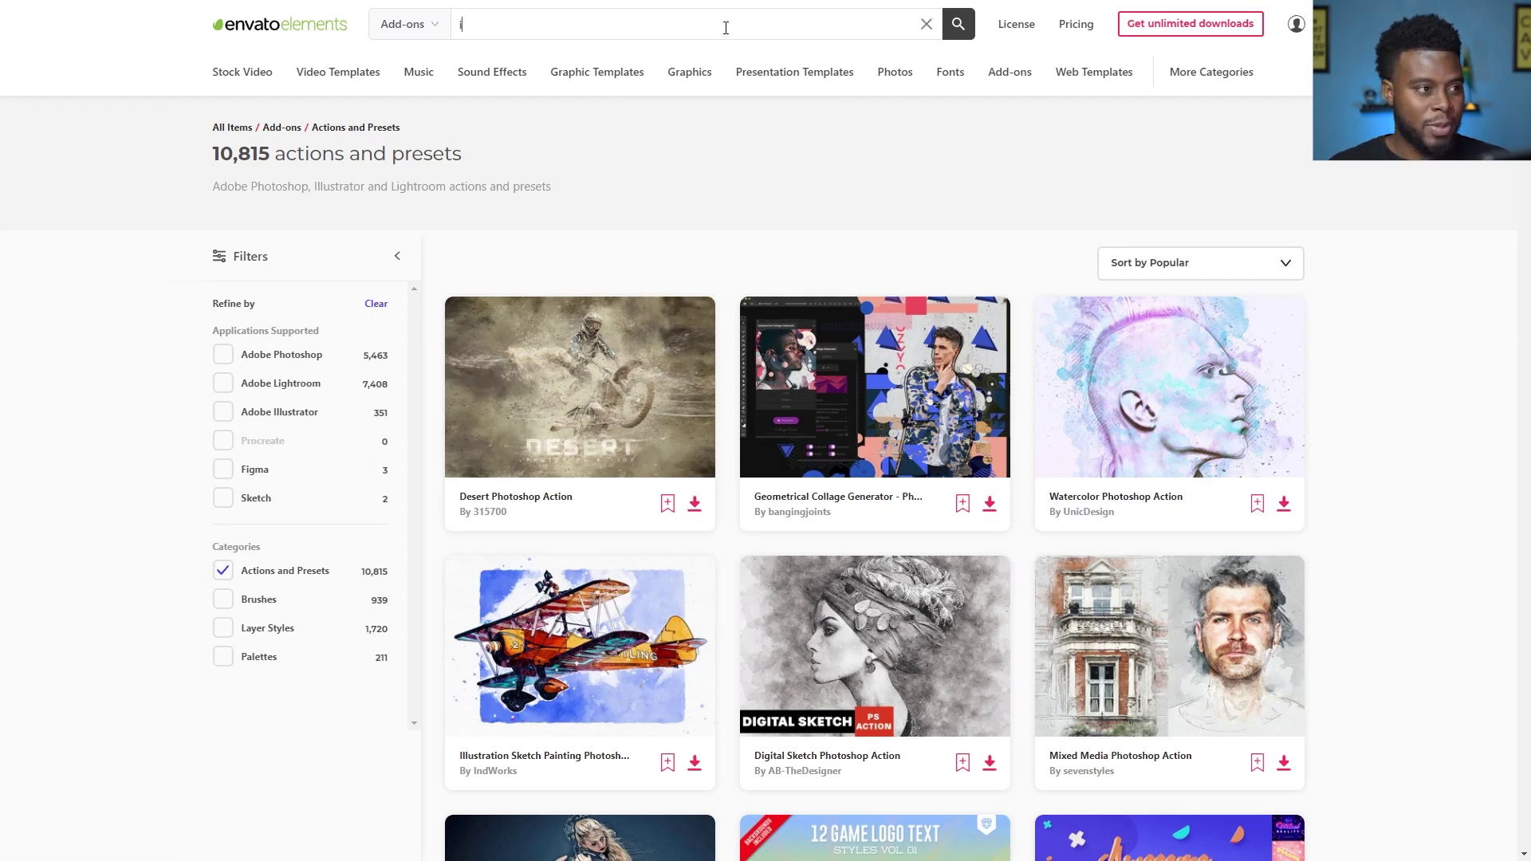
{"action": "type", "text": "ink spalsh"}
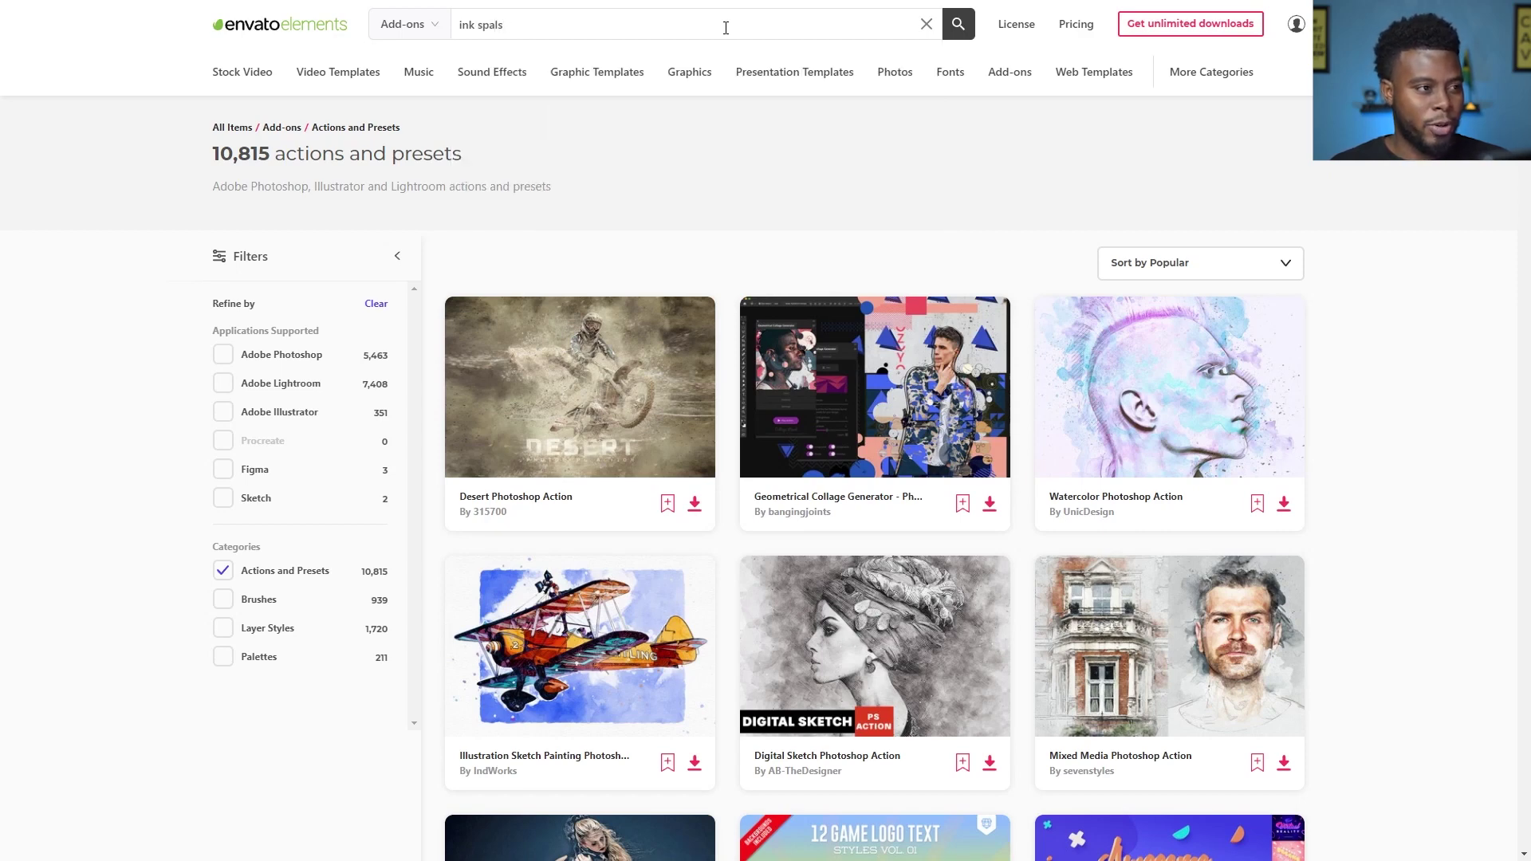
{"action": "key", "text": "Return"}
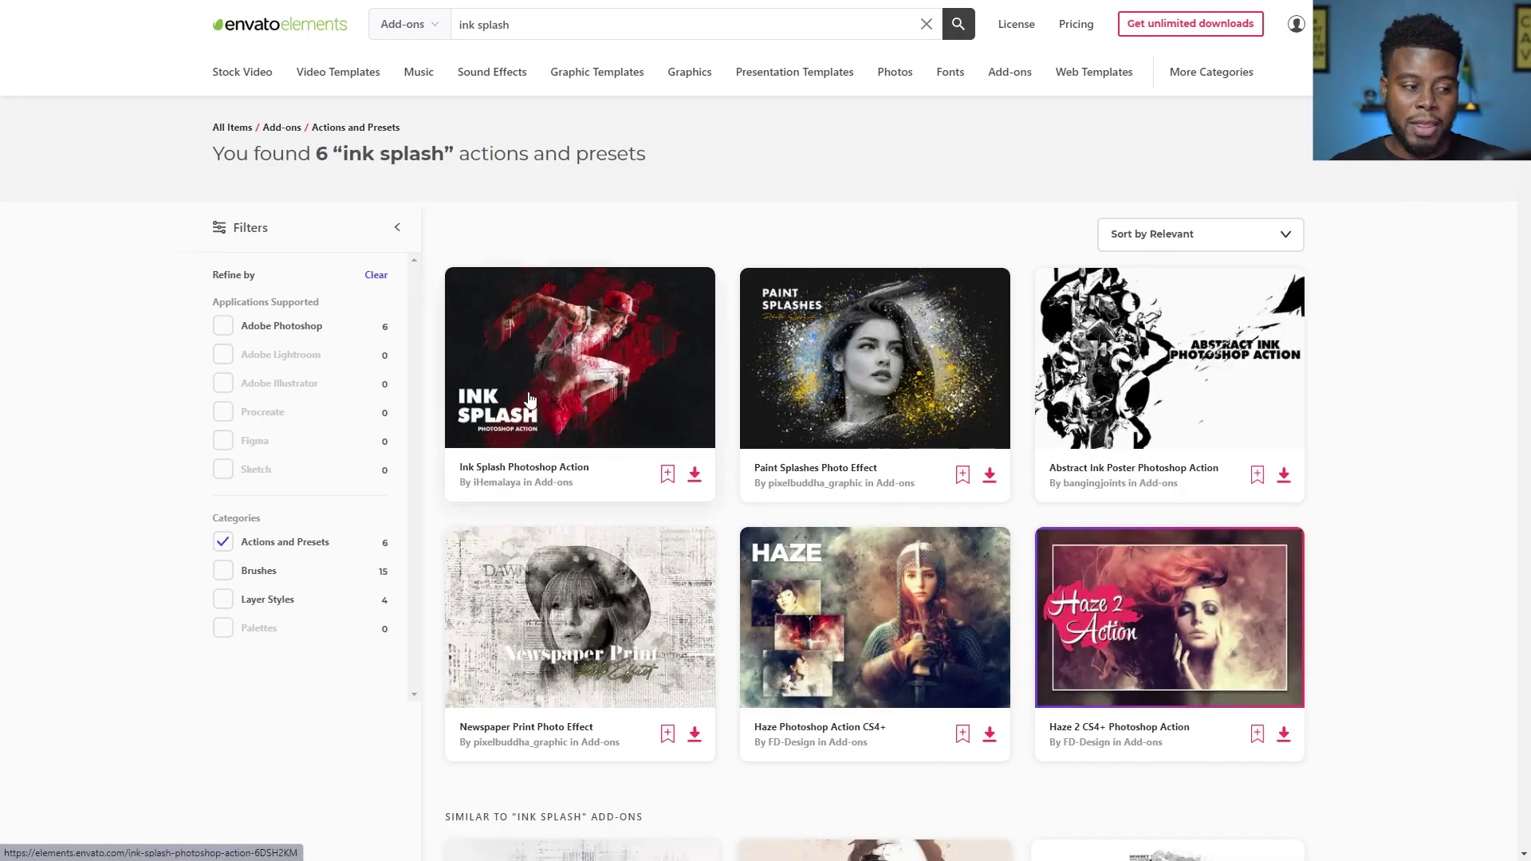
Open the Ink Splash Photoshop Action page and view both of its preview images at full size.
{"action": "left_click", "coordinate": [598, 390]}
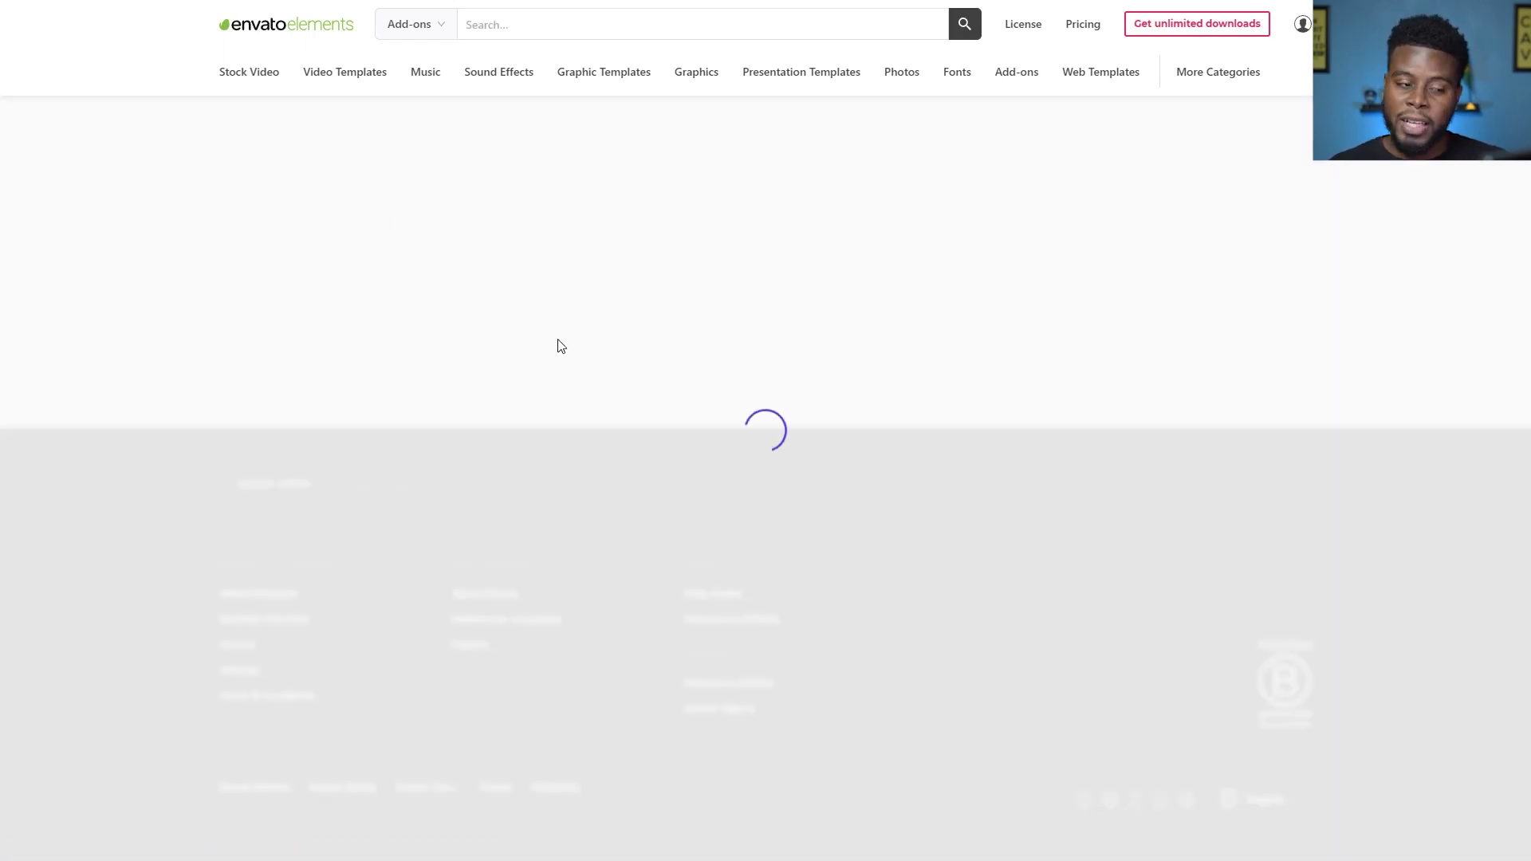
{"action": "scroll", "coordinate": [239, 315], "scroll_direction": "down", "scroll_amount": 2}
{"action": "scroll", "coordinate": [209, 322], "scroll_direction": "down", "scroll_amount": 1}
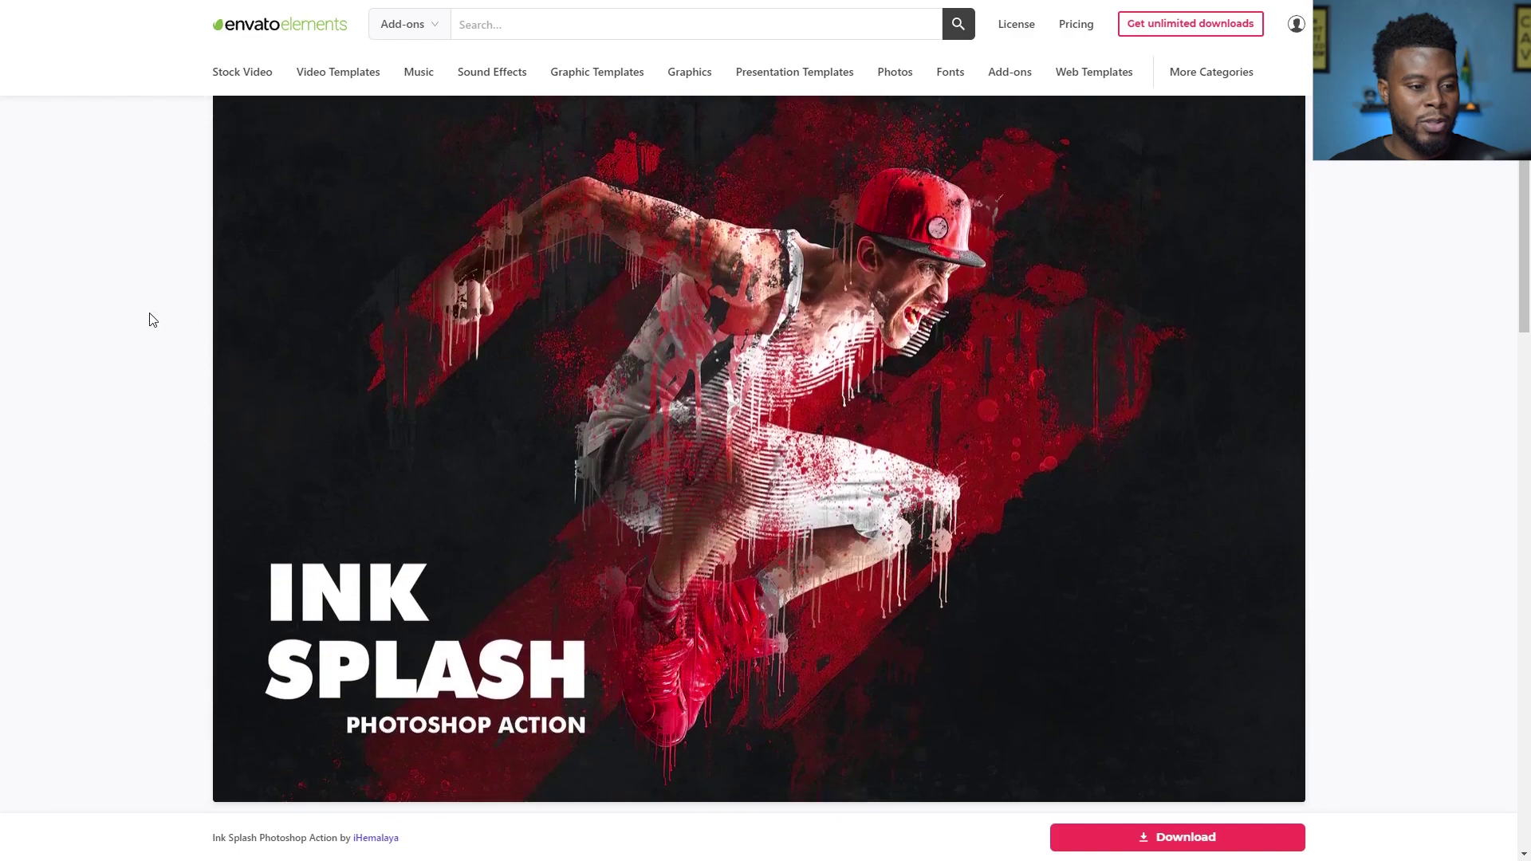
{"action": "left_click", "coordinate": [509, 377]}
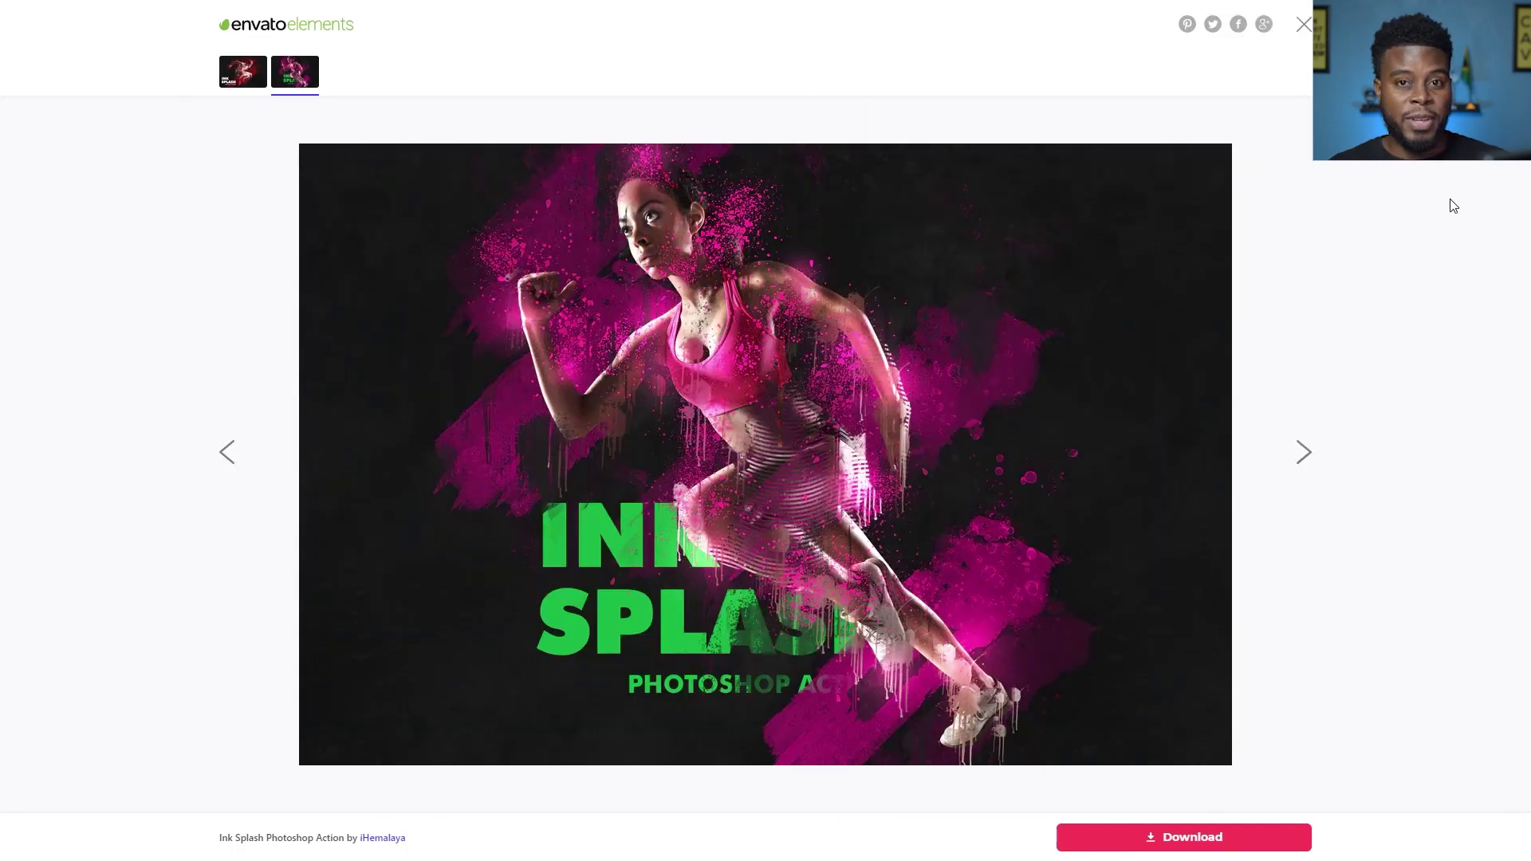
{"action": "left_click", "coordinate": [252, 73]}
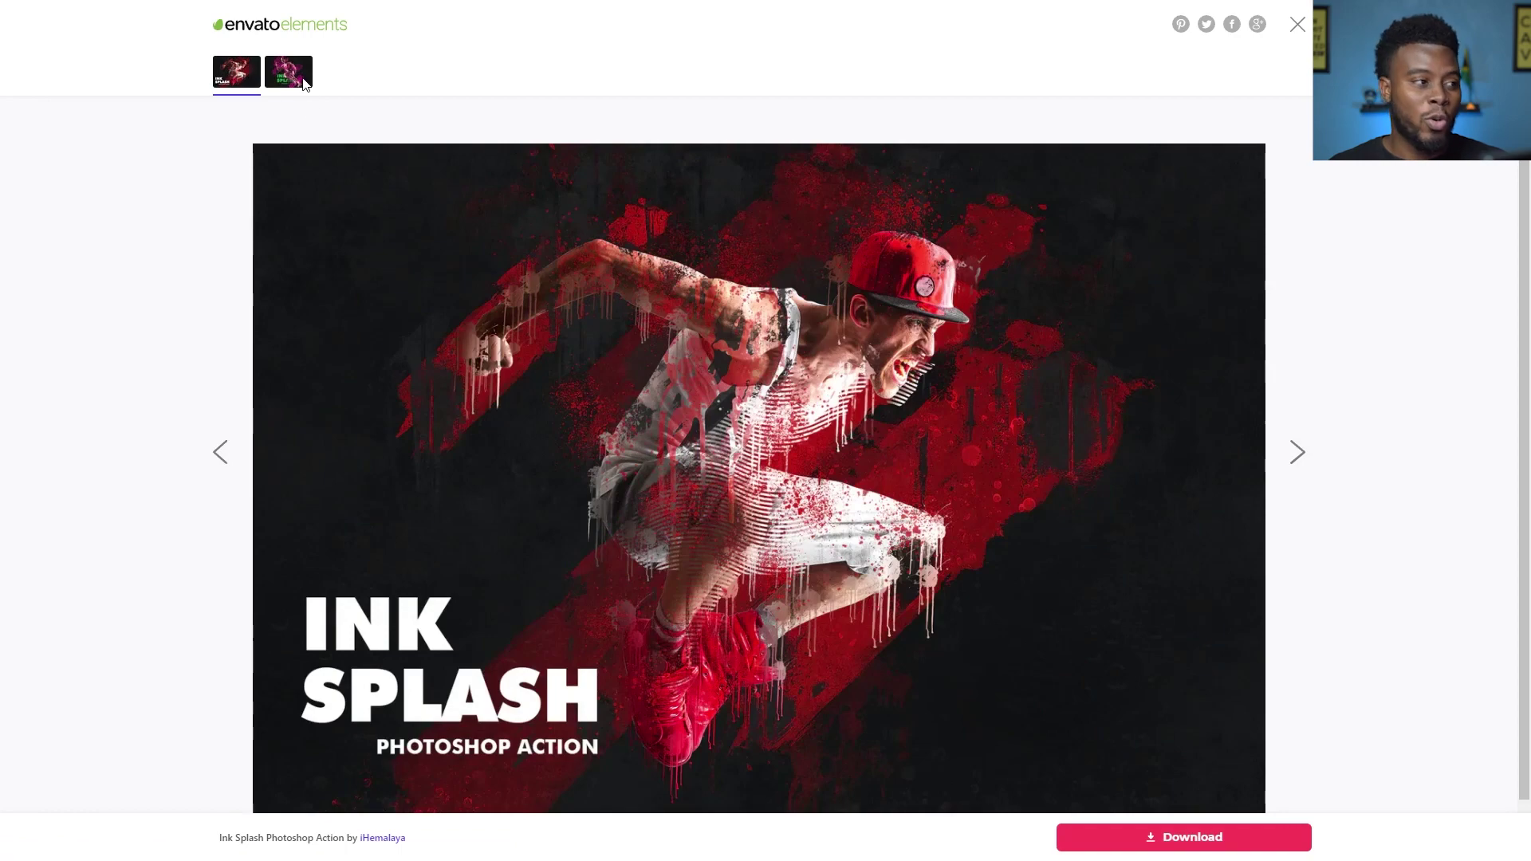
{"action": "left_click", "coordinate": [305, 81]}
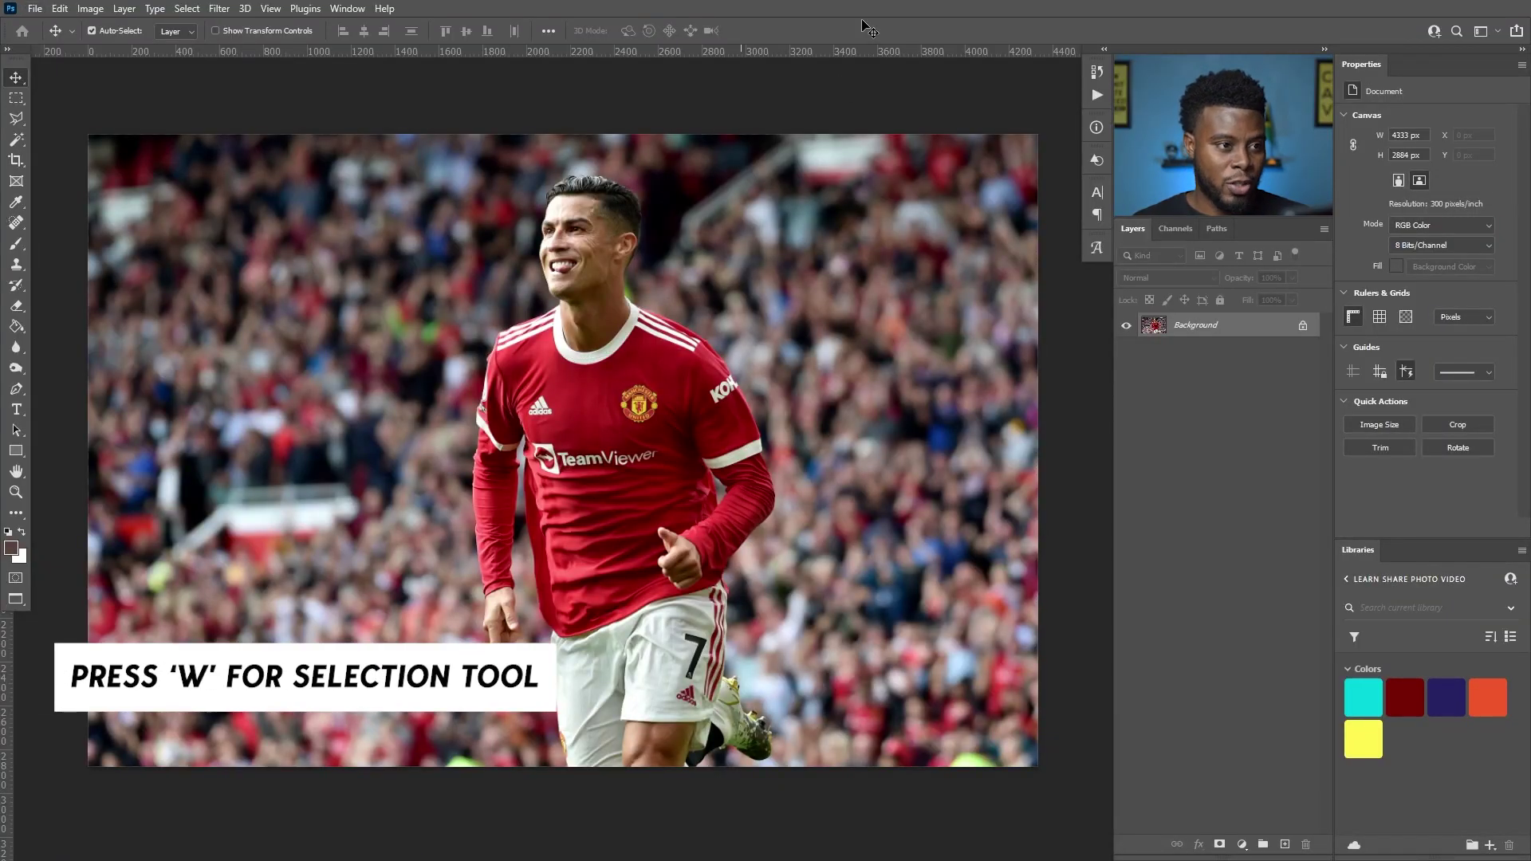
In Photoshop, select the footballer with Select Subject and check the selection edge around the torso and arms.
{"action": "key", "text": "w"}
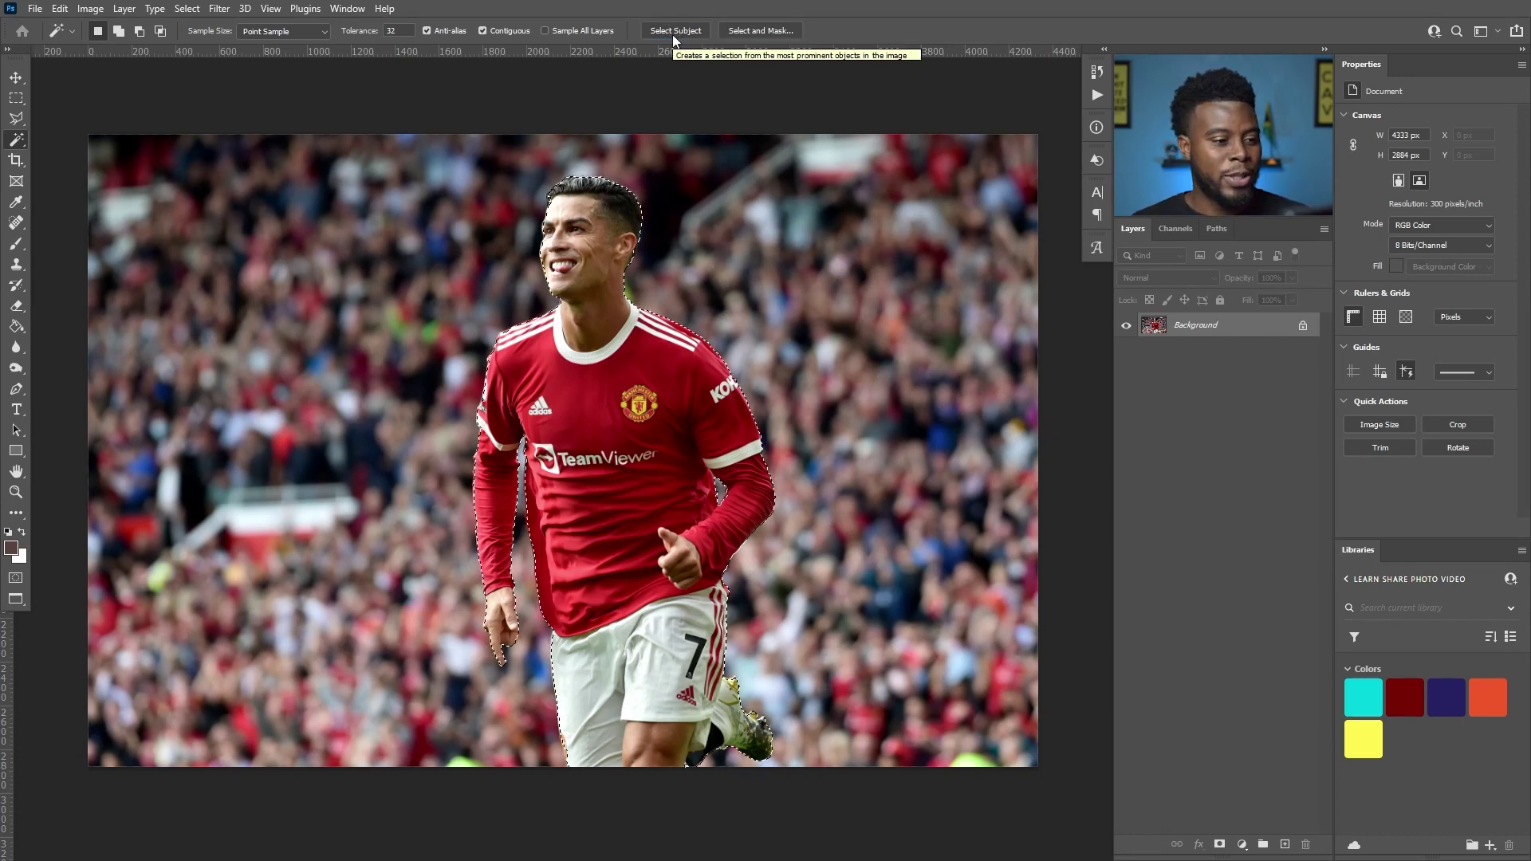
{"action": "key", "text": "alt"}
{"action": "scroll", "coordinate": [584, 623], "scroll_direction": "up", "scroll_amount": 6}
{"action": "scroll", "coordinate": [525, 585], "scroll_direction": "up", "scroll_amount": 4}
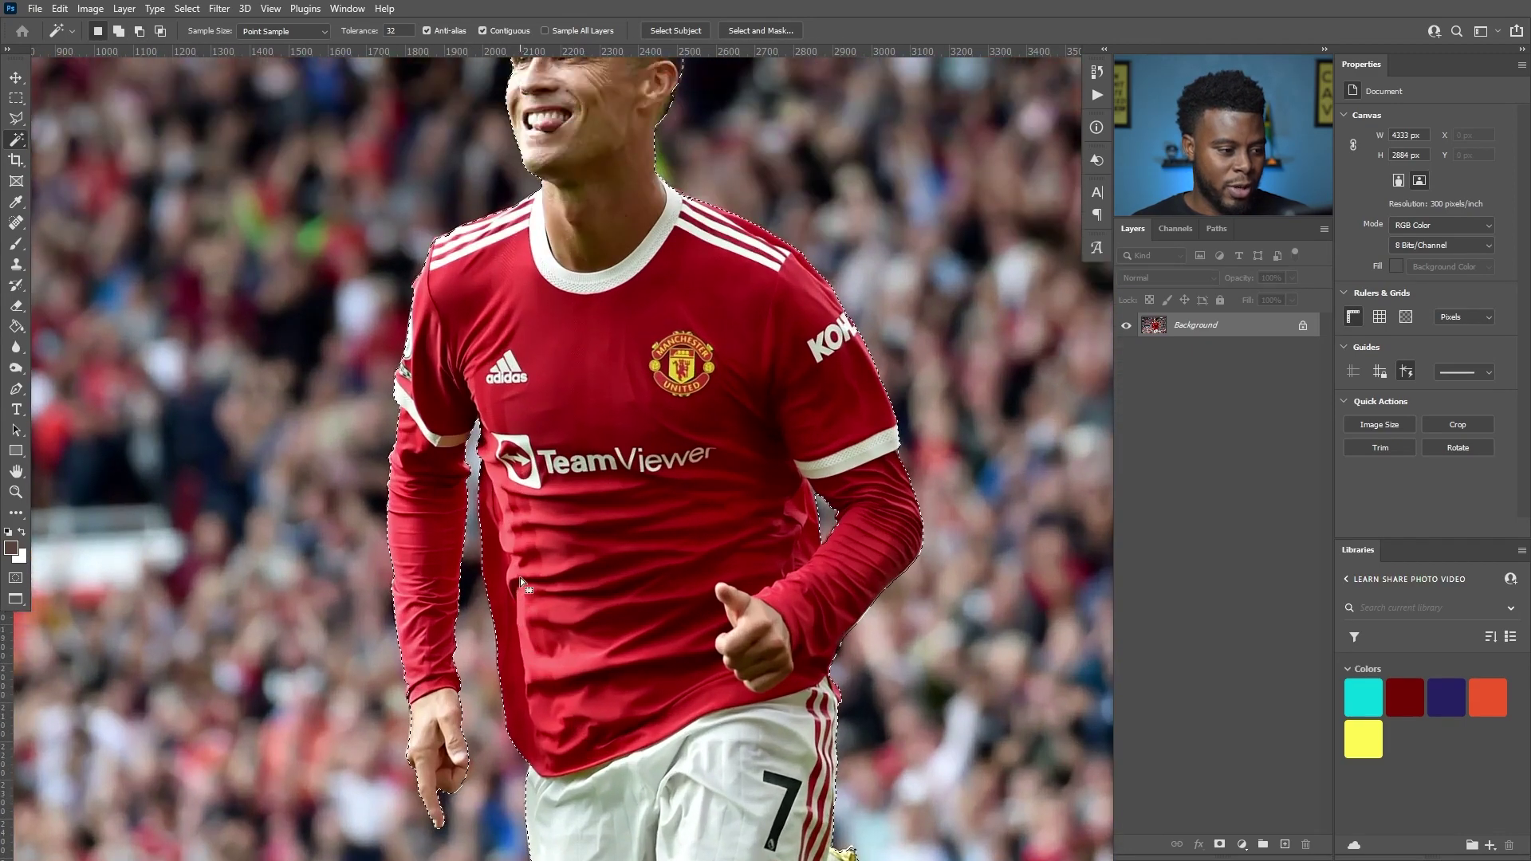
{"action": "scroll", "coordinate": [520, 577], "scroll_direction": "up", "scroll_amount": 1}
{"action": "scroll", "coordinate": [786, 504], "scroll_direction": "up", "scroll_amount": 4}
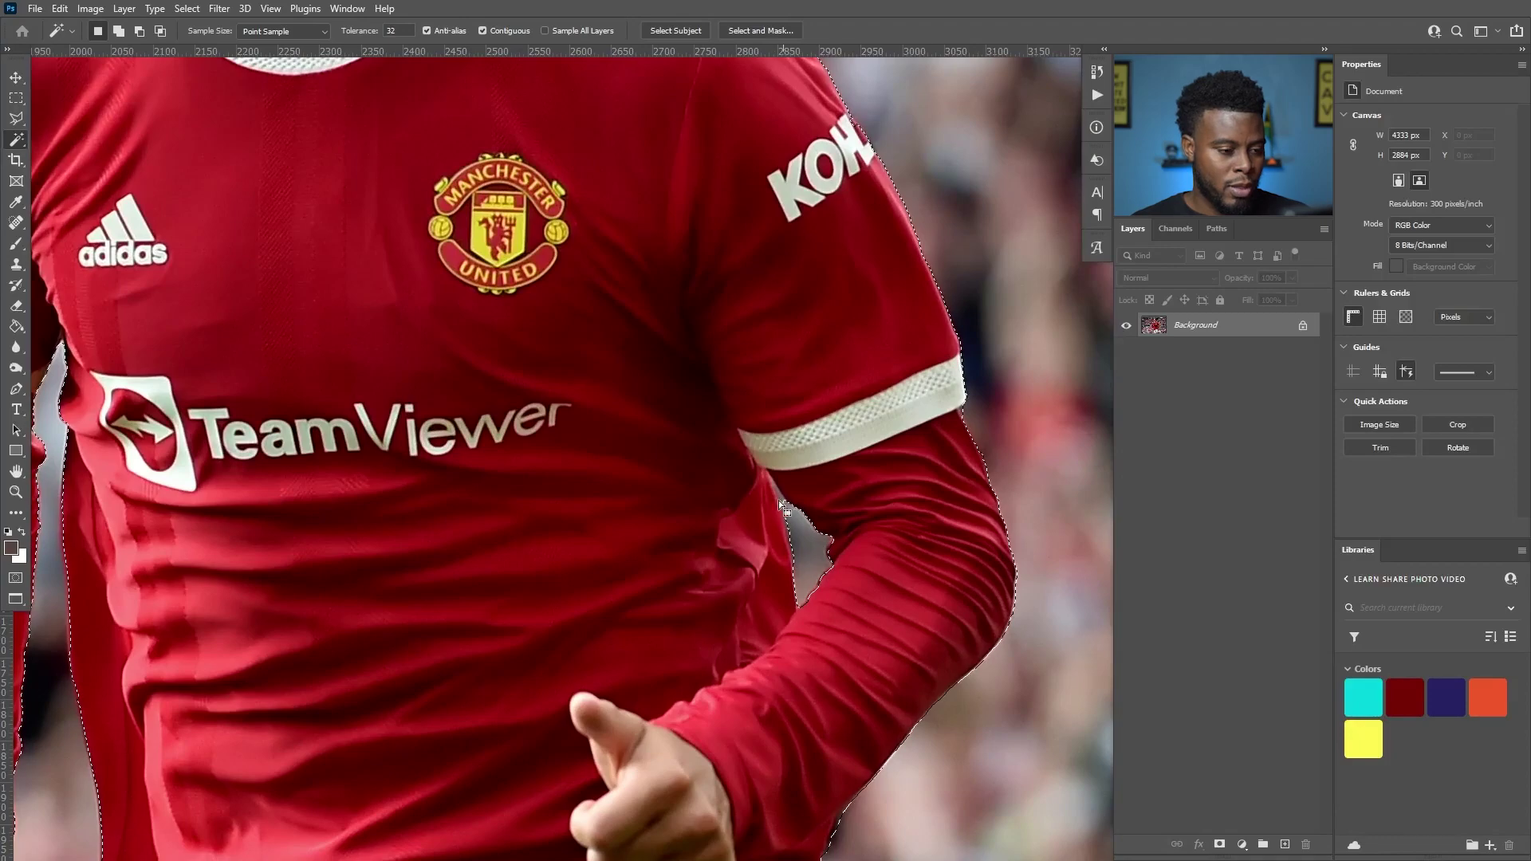
Examine the selection outline around the player's face, hair and ear for missed areas.
{"action": "key", "text": "space"}
{"action": "left_click_drag", "start_coordinate": [359, 208], "coordinate": [747, 612]}
{"action": "left_click_drag", "start_coordinate": [530, 145], "coordinate": [426, 535]}
{"action": "scroll", "coordinate": [422, 528], "scroll_direction": "up", "scroll_amount": 4}
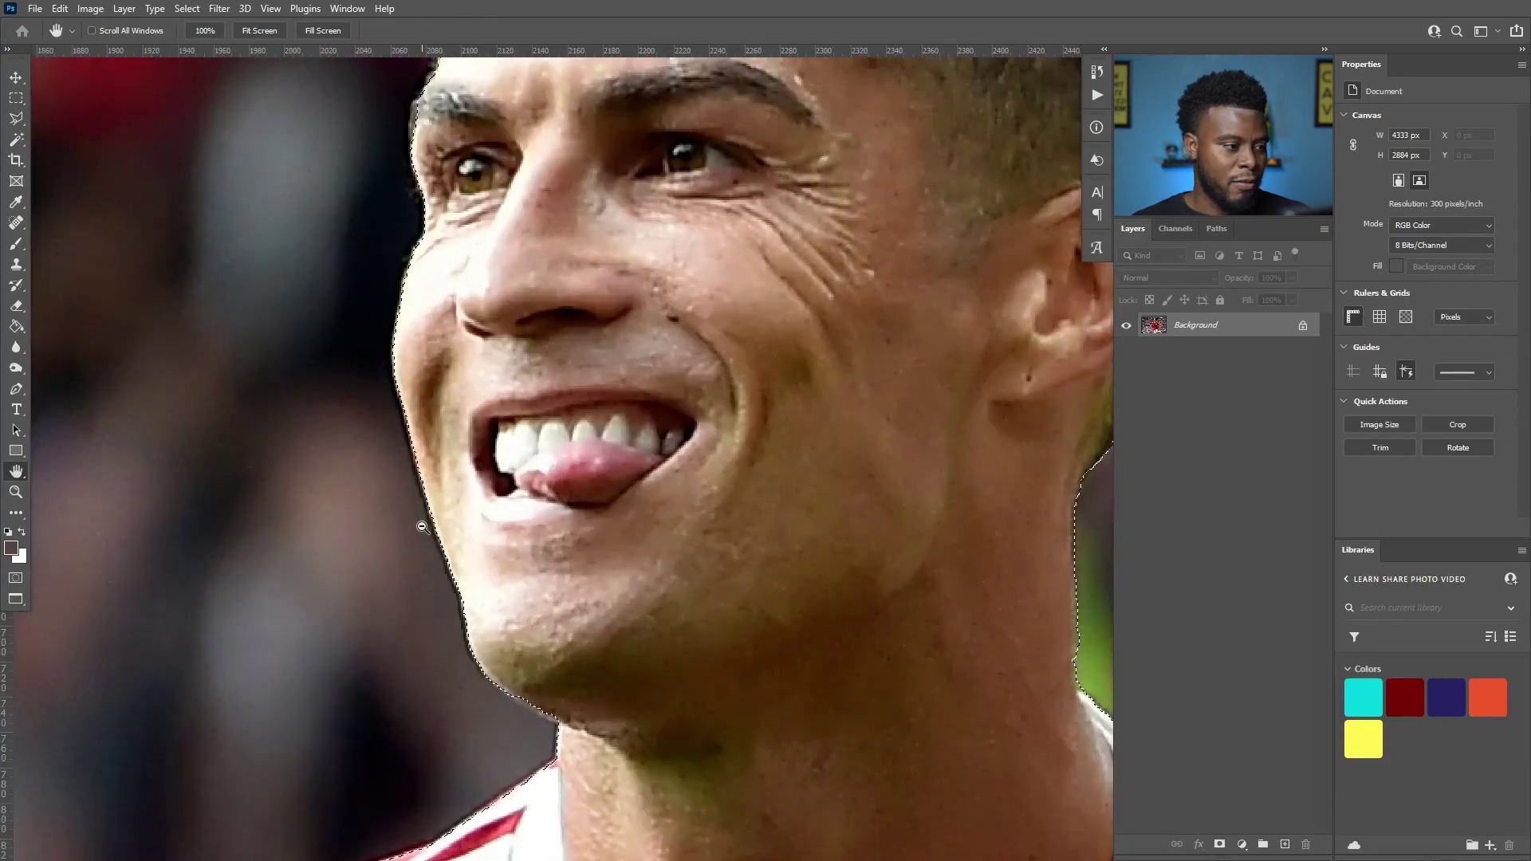
{"action": "scroll", "coordinate": [423, 527], "scroll_direction": "down", "scroll_amount": 5}
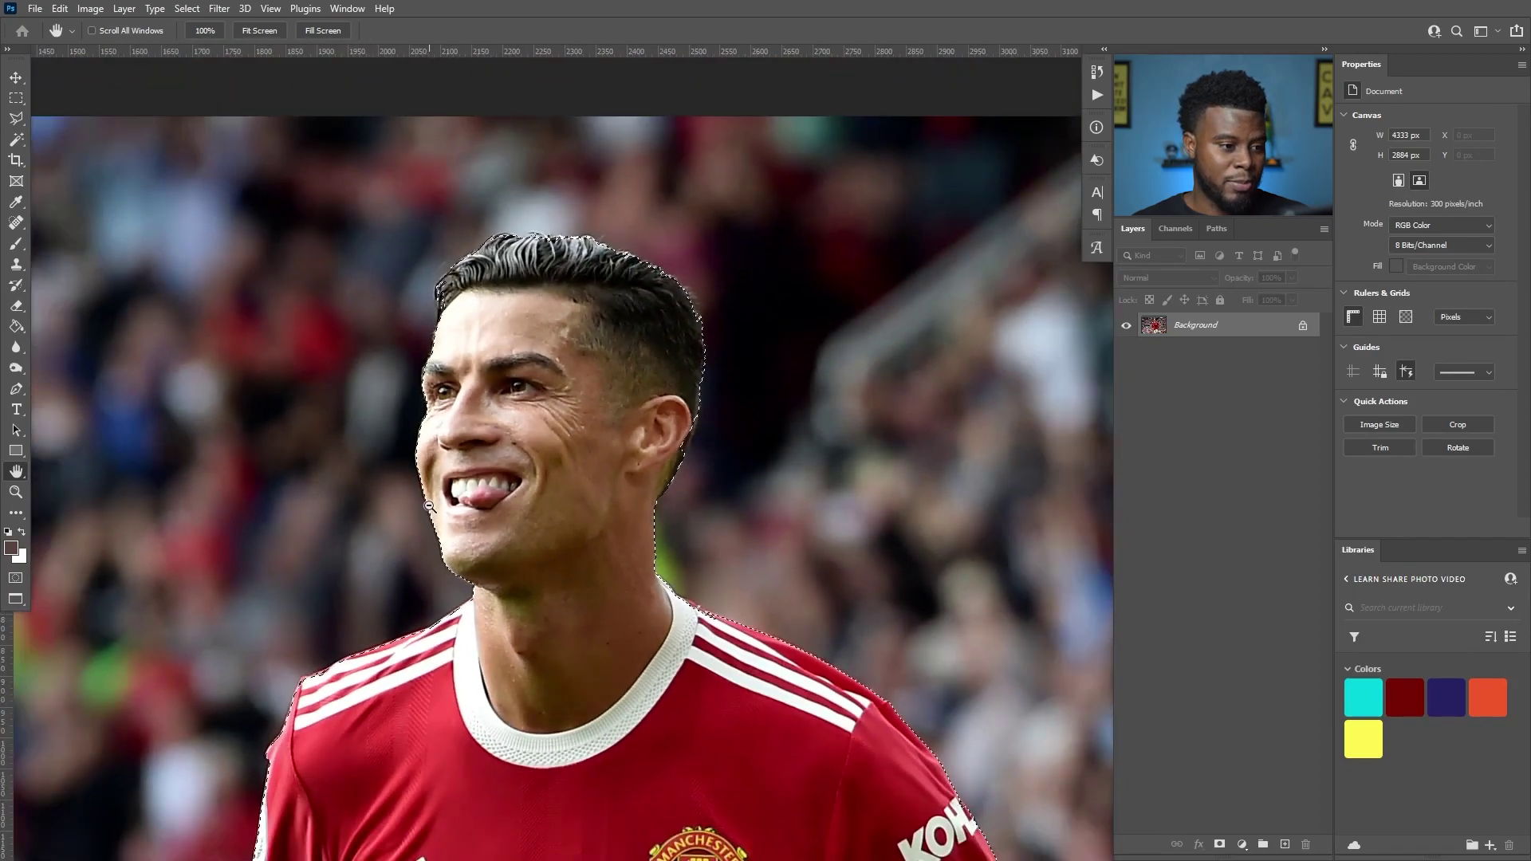
{"action": "scroll", "coordinate": [645, 459], "scroll_direction": "up", "scroll_amount": 4}
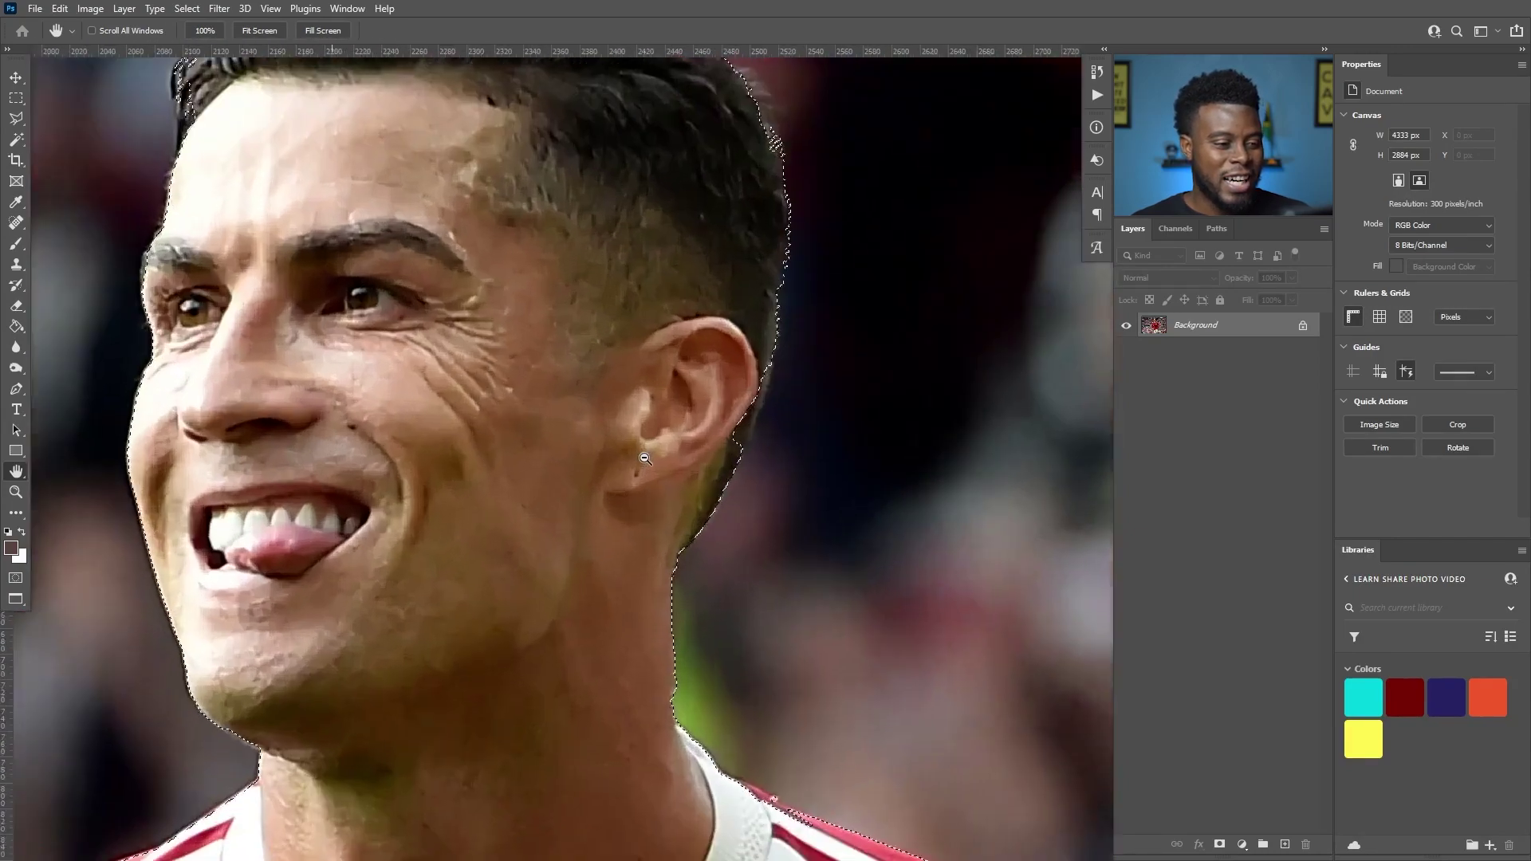
{"action": "scroll", "coordinate": [645, 459], "scroll_direction": "up", "scroll_amount": 3}
{"action": "scroll", "coordinate": [645, 459], "scroll_direction": "down", "scroll_amount": 1}
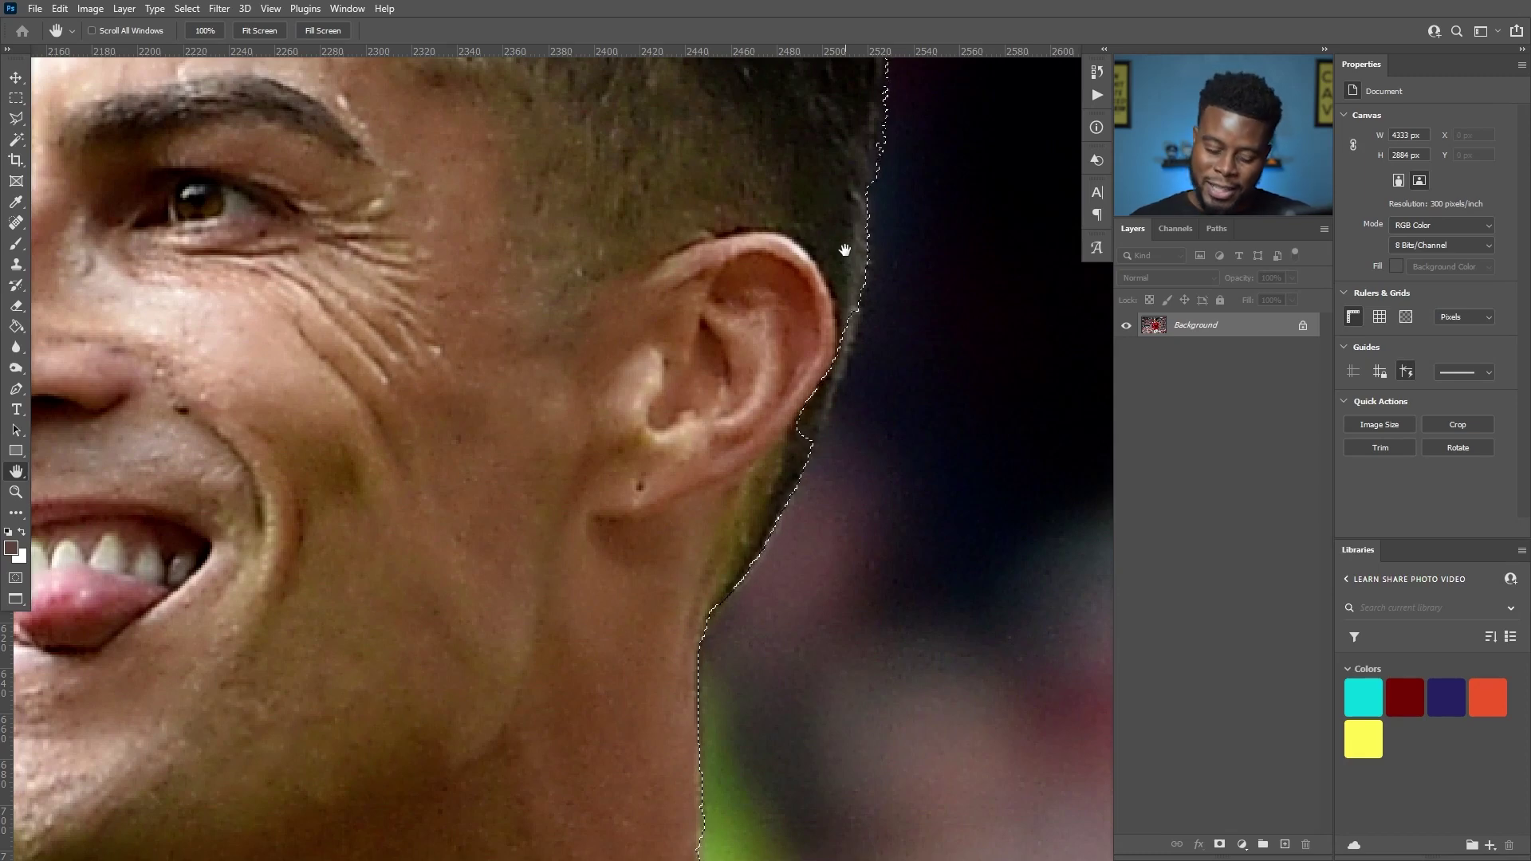
Add the missed strip of hair behind the player's ear to the selection with the Polygonal Lasso tool.
{"action": "key", "text": "l"}
{"action": "scroll", "coordinate": [846, 250], "scroll_direction": "up", "scroll_amount": 1}
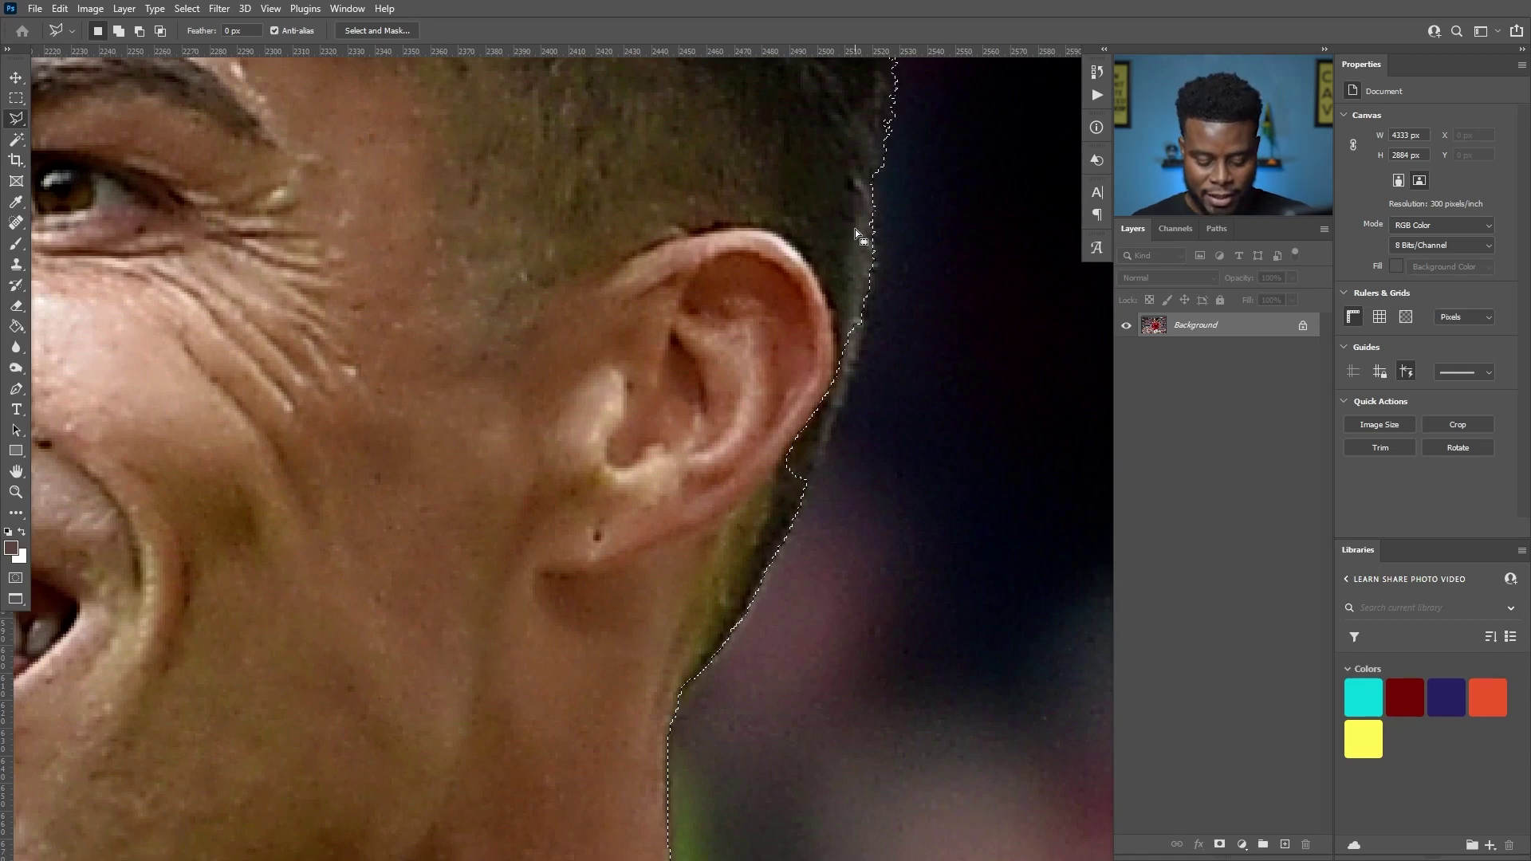
{"action": "key", "text": "shift"}
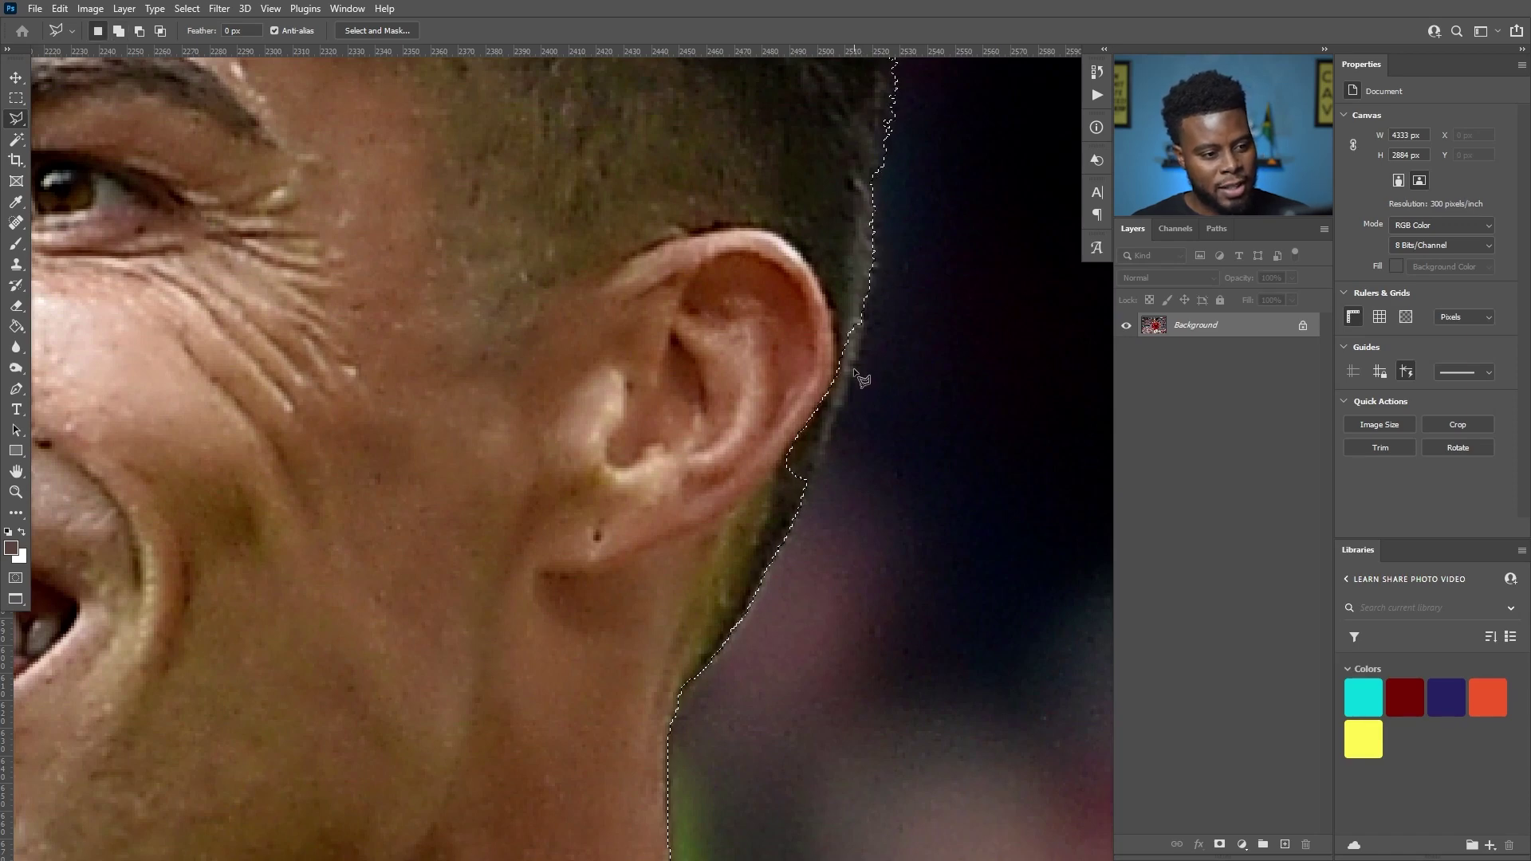
{"action": "left_click", "coordinate": [865, 220], "text": "shift"}
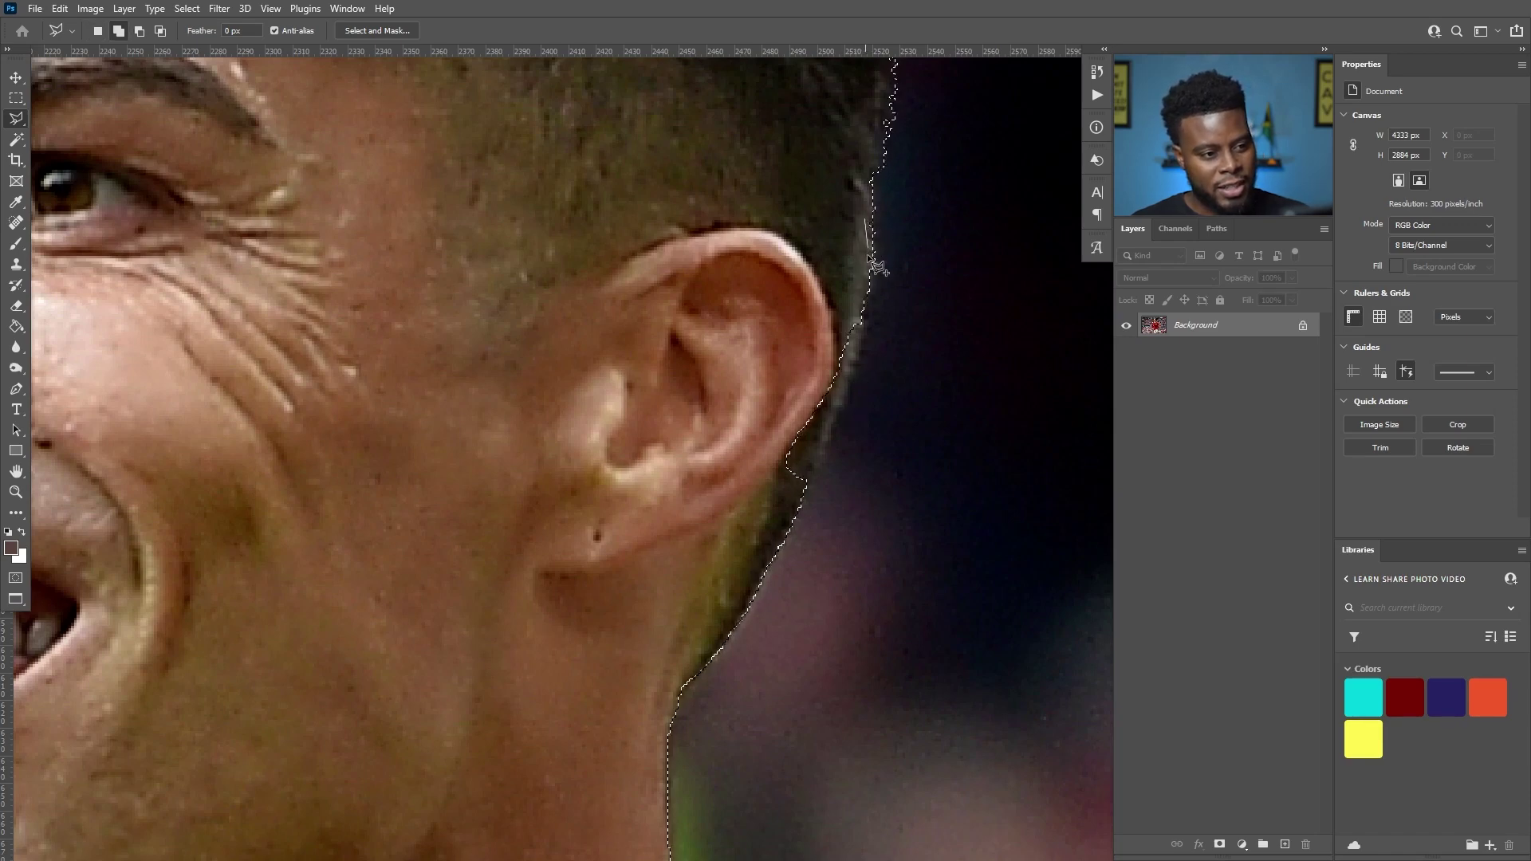
{"action": "left_click", "coordinate": [870, 284]}
{"action": "left_click", "coordinate": [862, 323]}
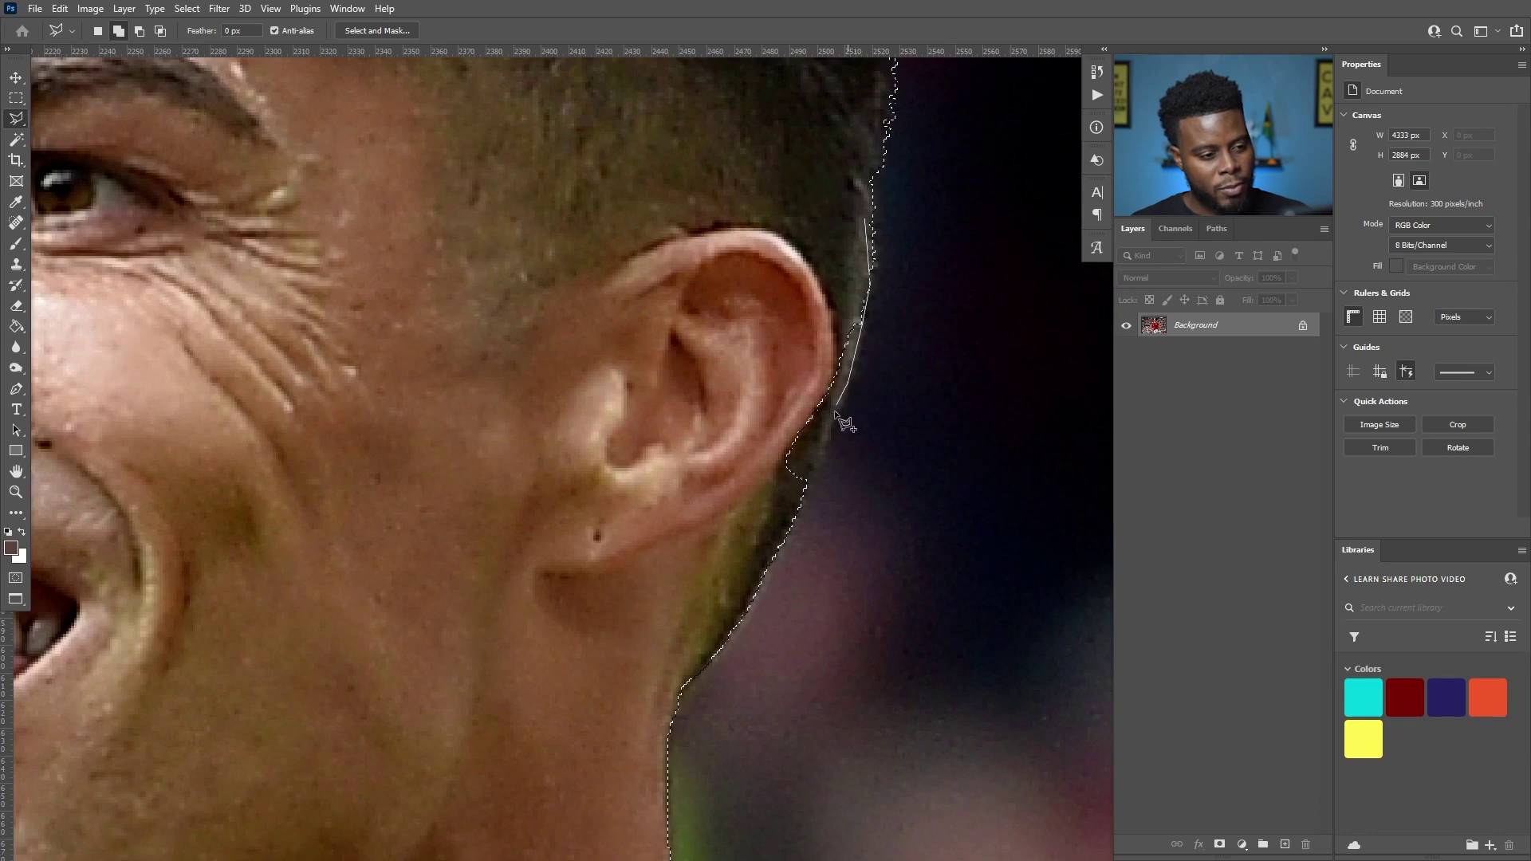
{"action": "left_click", "coordinate": [803, 493]}
{"action": "left_click", "coordinate": [726, 504]}
{"action": "left_click", "coordinate": [839, 237]}
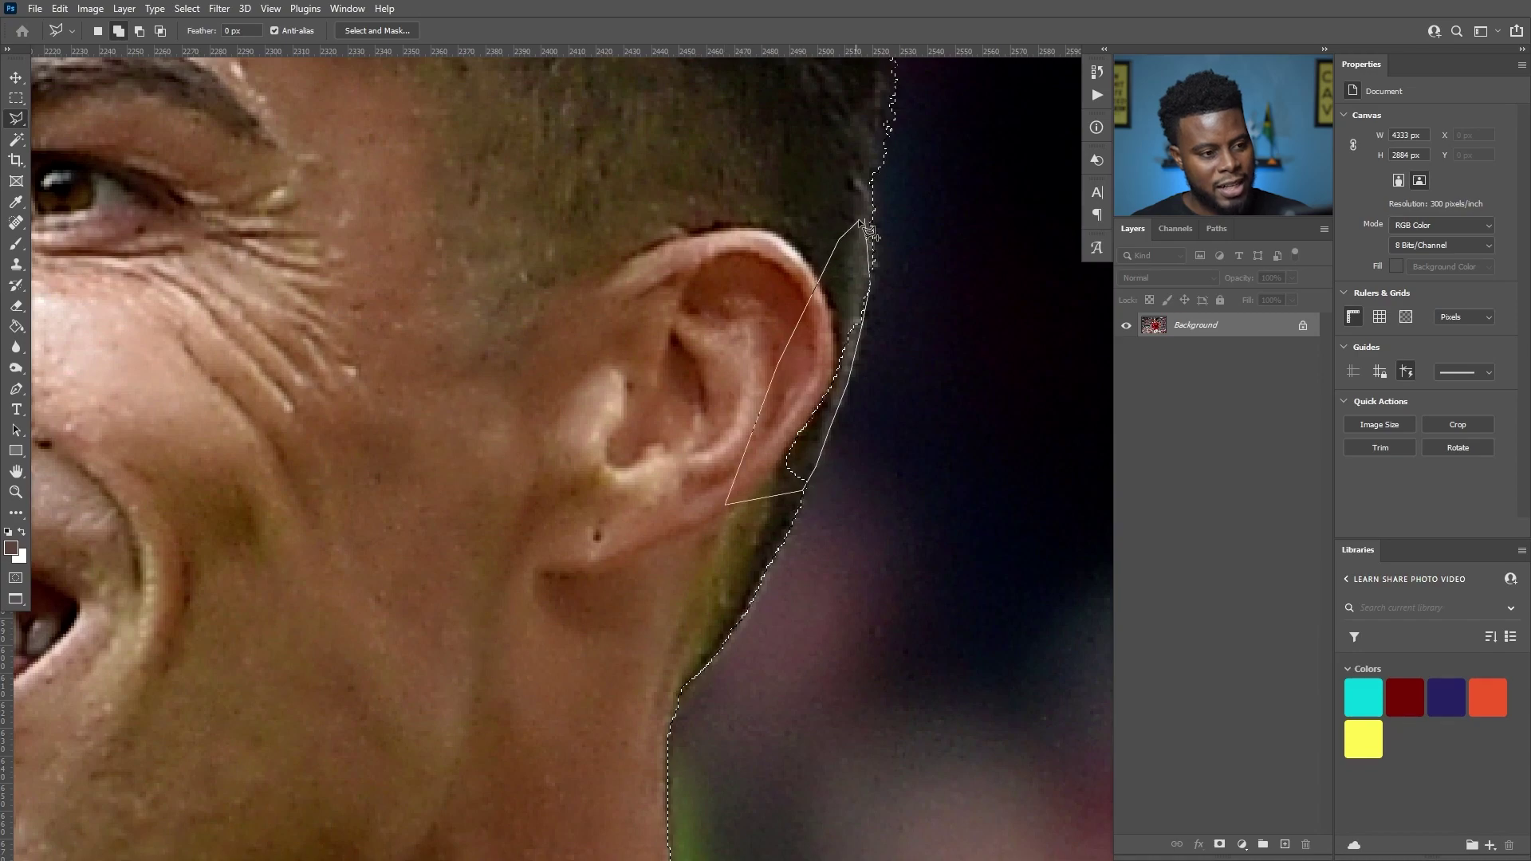
{"action": "left_click", "coordinate": [869, 229]}
Check the rest of the selection outline along the player's hair, cheek, mouth and chin.
{"action": "scroll", "coordinate": [777, 311], "scroll_direction": "down", "scroll_amount": 8}
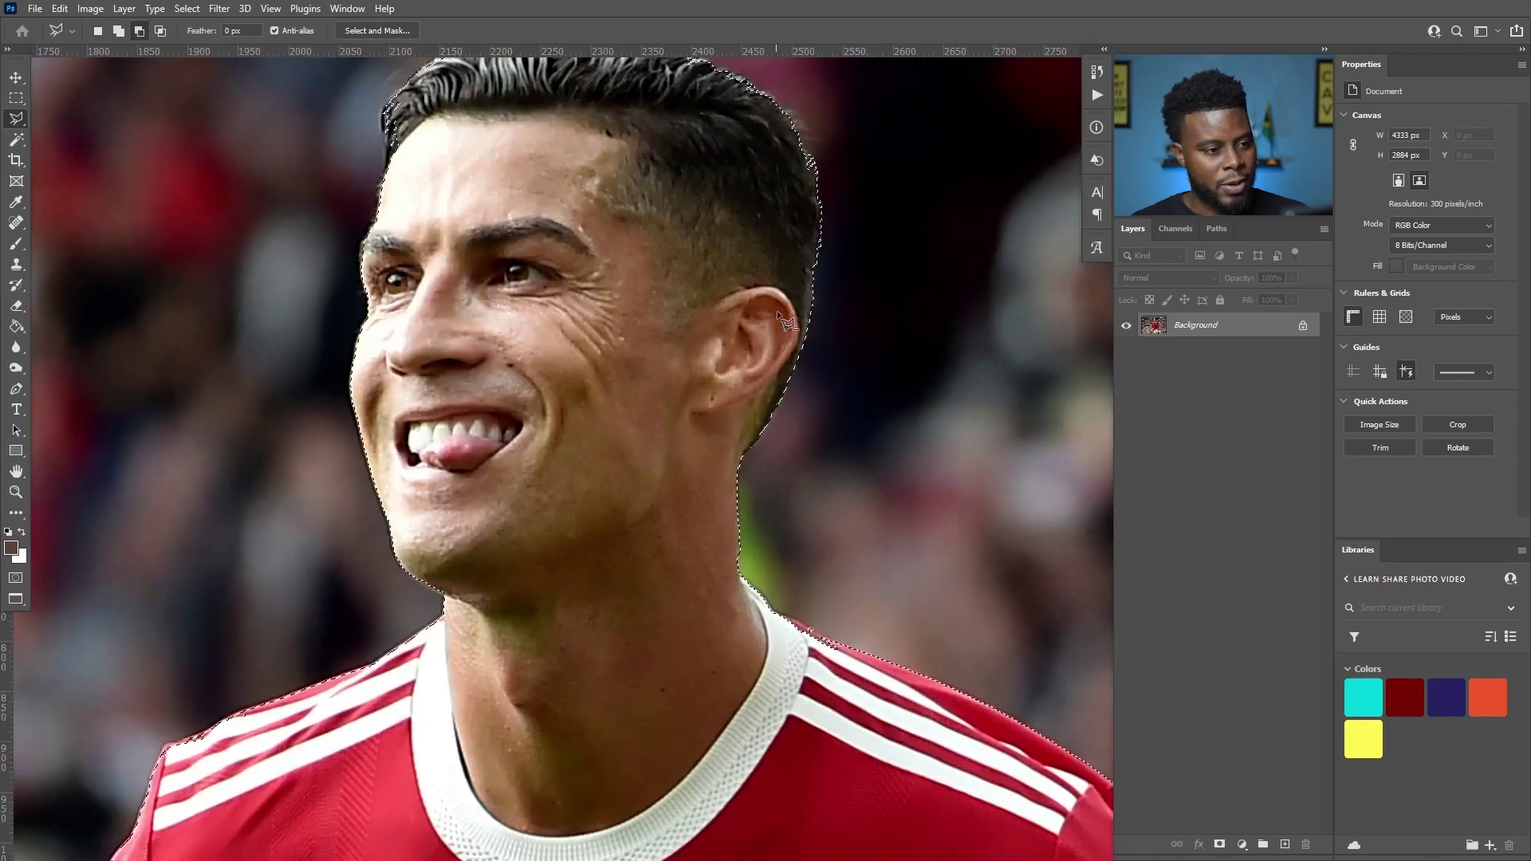
{"action": "scroll", "coordinate": [777, 310], "scroll_direction": "up", "scroll_amount": 4}
{"action": "scroll", "coordinate": [382, 276], "scroll_direction": "up", "scroll_amount": 1}
{"action": "scroll", "coordinate": [383, 276], "scroll_direction": "left", "scroll_amount": 6}
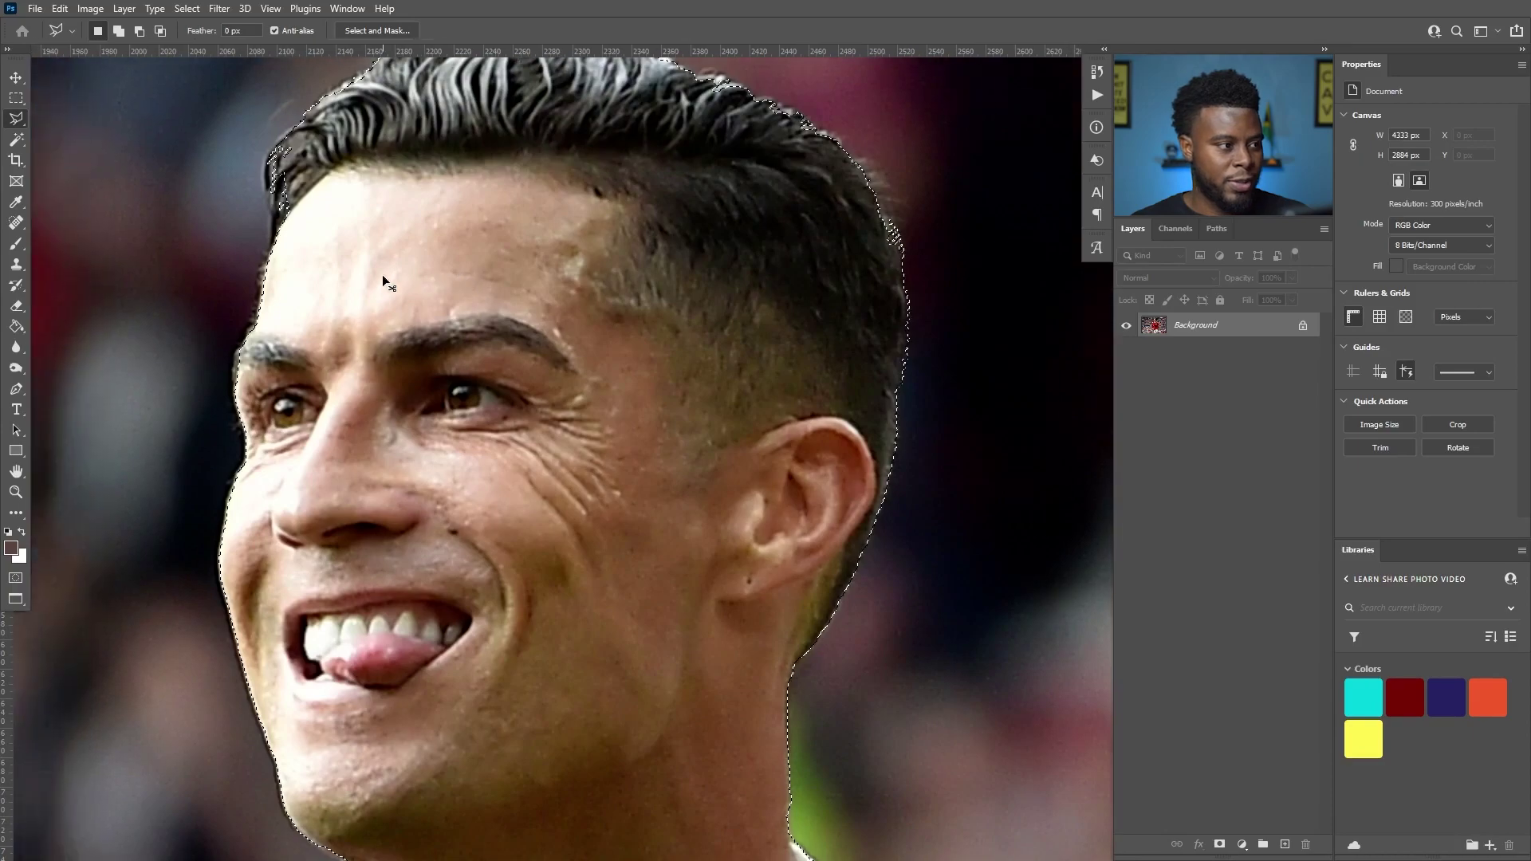
{"action": "scroll", "coordinate": [351, 650], "scroll_direction": "up", "scroll_amount": 2}
{"action": "scroll", "coordinate": [365, 637], "scroll_direction": "up", "scroll_amount": 1}
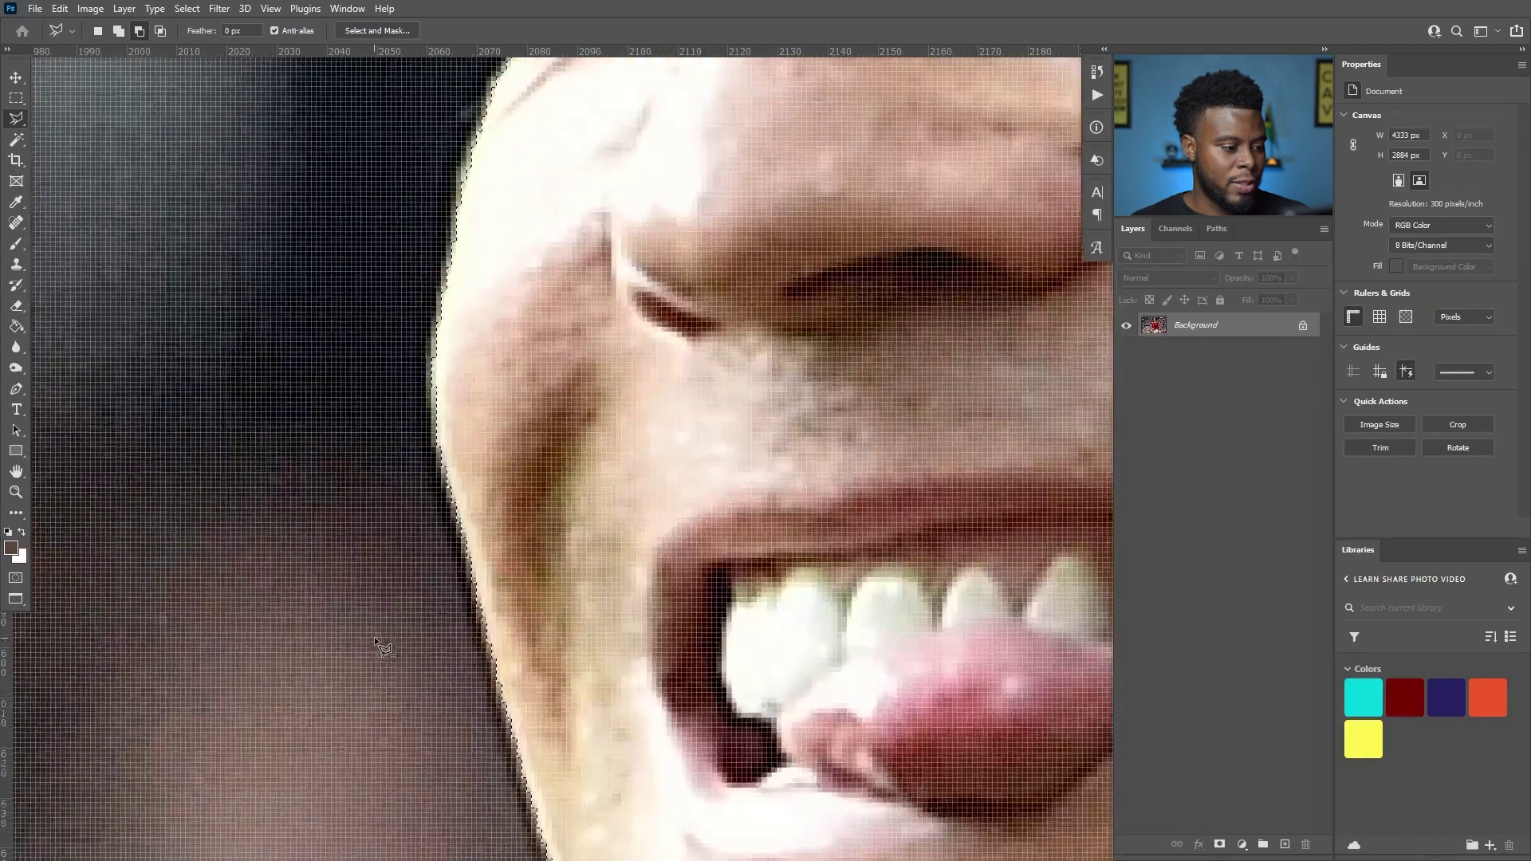
{"action": "scroll", "coordinate": [531, 581], "scroll_direction": "down", "scroll_amount": 2}
{"action": "scroll", "coordinate": [677, 523], "scroll_direction": "up", "scroll_amount": 1}
{"action": "scroll", "coordinate": [682, 520], "scroll_direction": "down", "scroll_amount": 5}
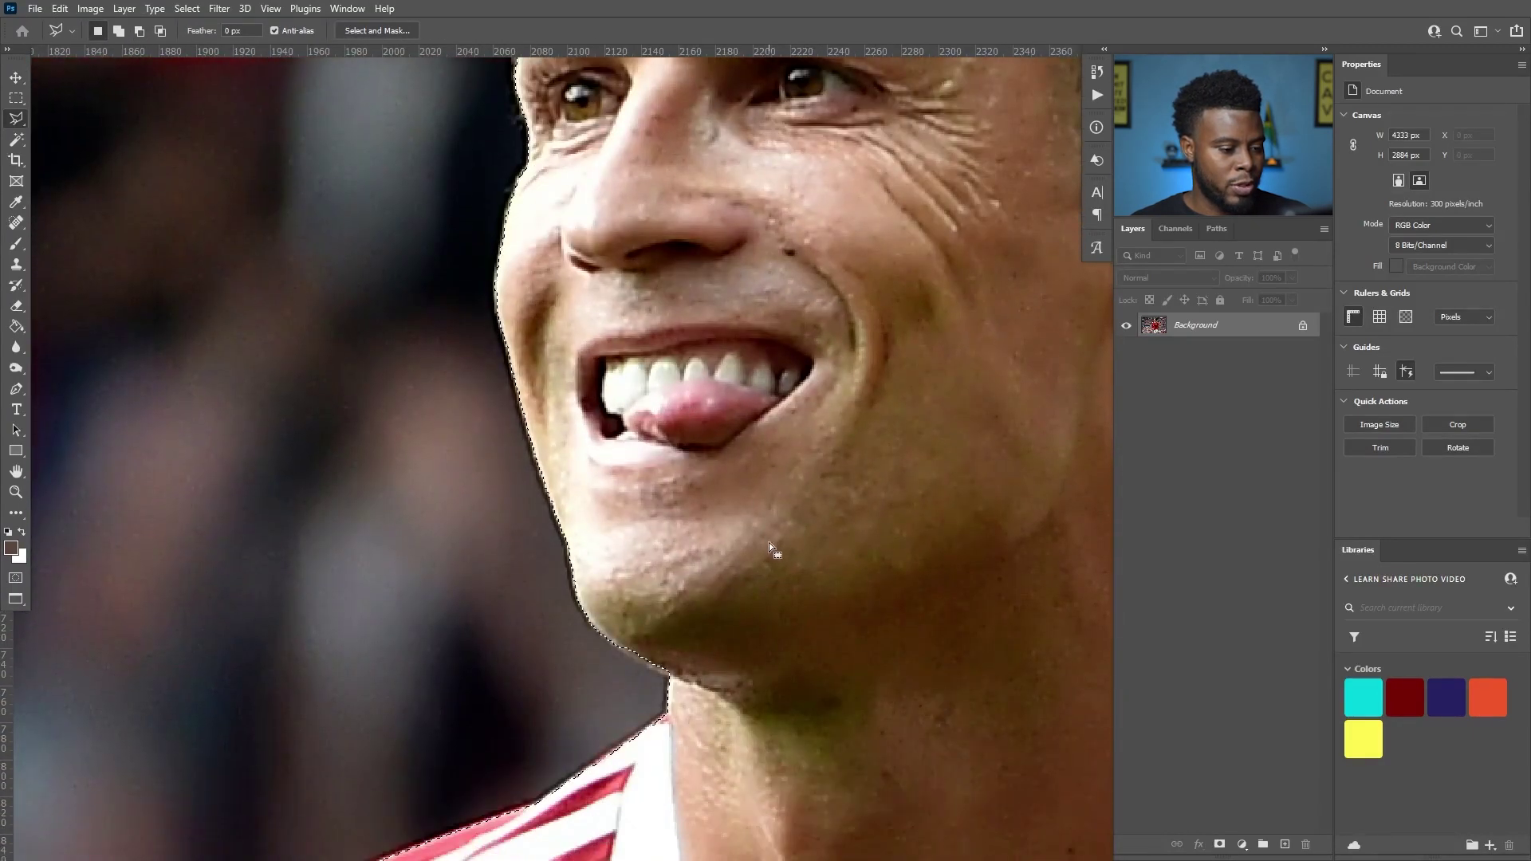
{"action": "scroll", "coordinate": [818, 568], "scroll_direction": "down", "scroll_amount": 3}
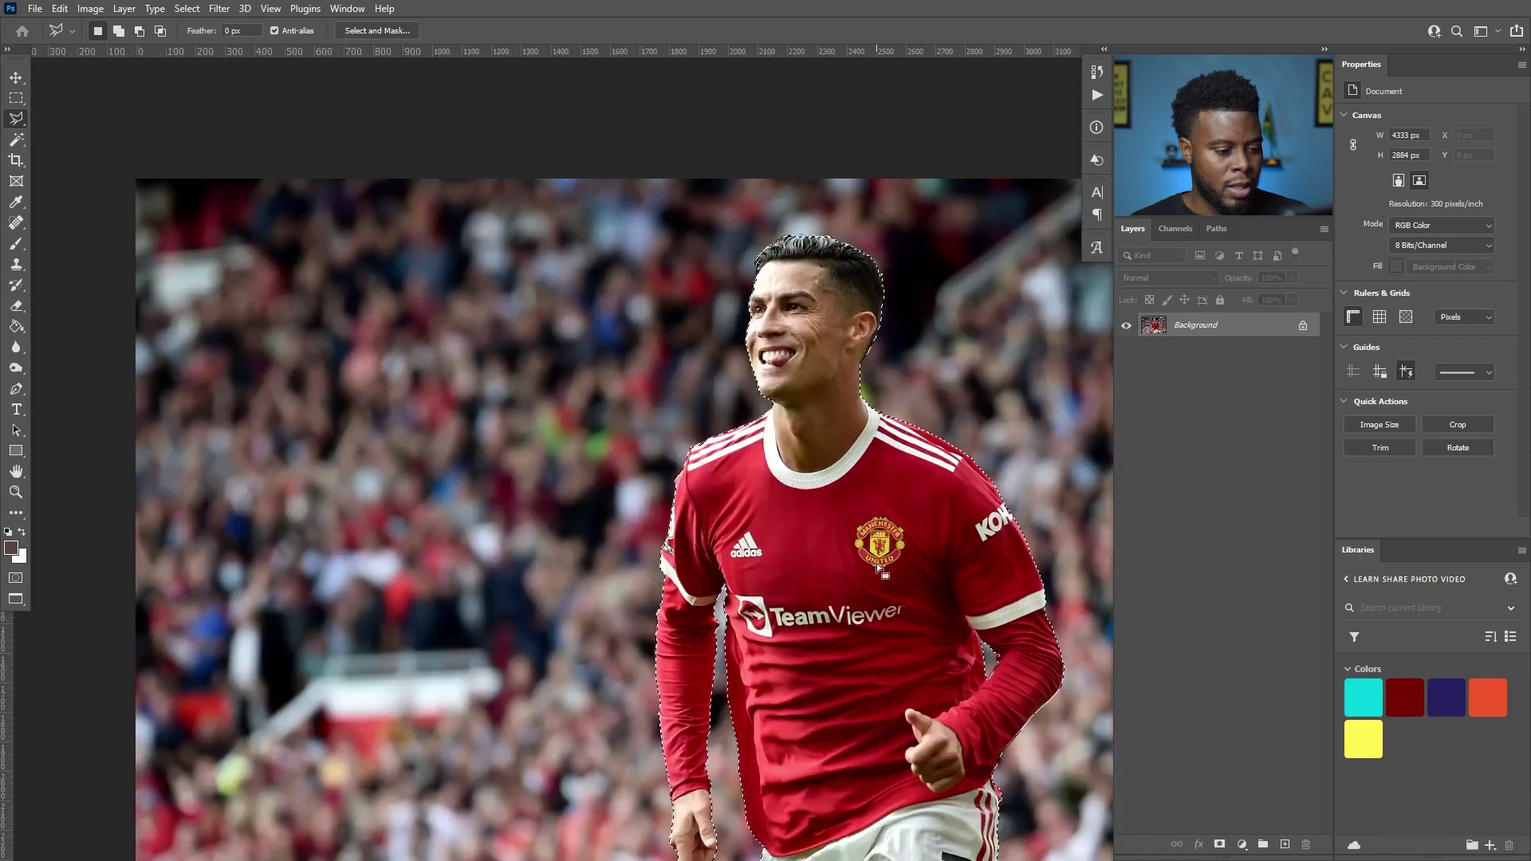
Create a new layer named "brush" above the background, keeping the player selection active.
{"action": "key", "text": "v"}
{"action": "scroll", "coordinate": [746, 447], "scroll_direction": "up", "scroll_amount": 1}
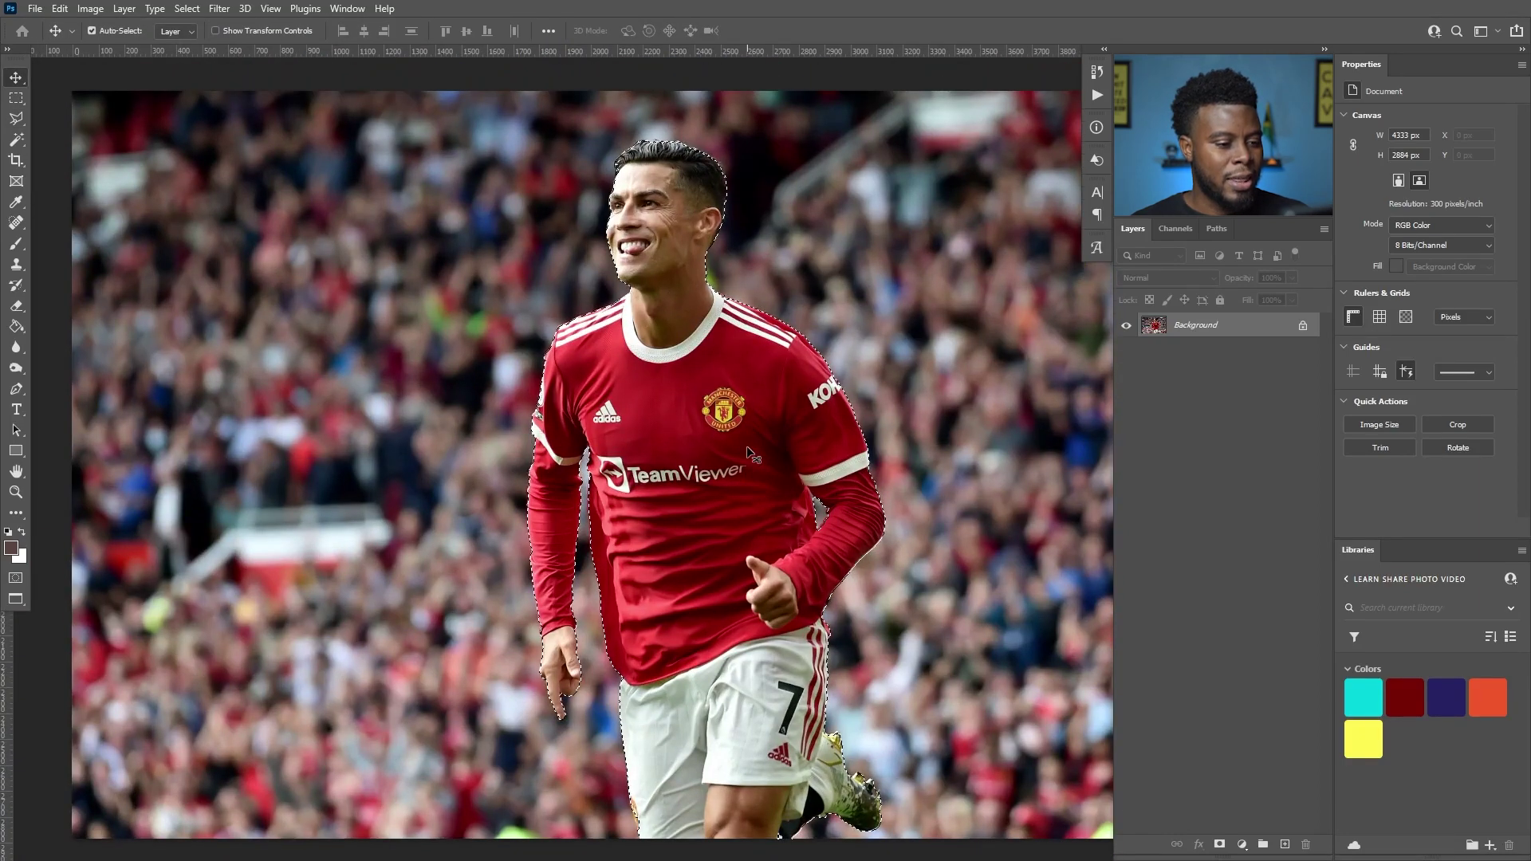
{"action": "scroll", "coordinate": [746, 444], "scroll_direction": "down", "scroll_amount": 2}
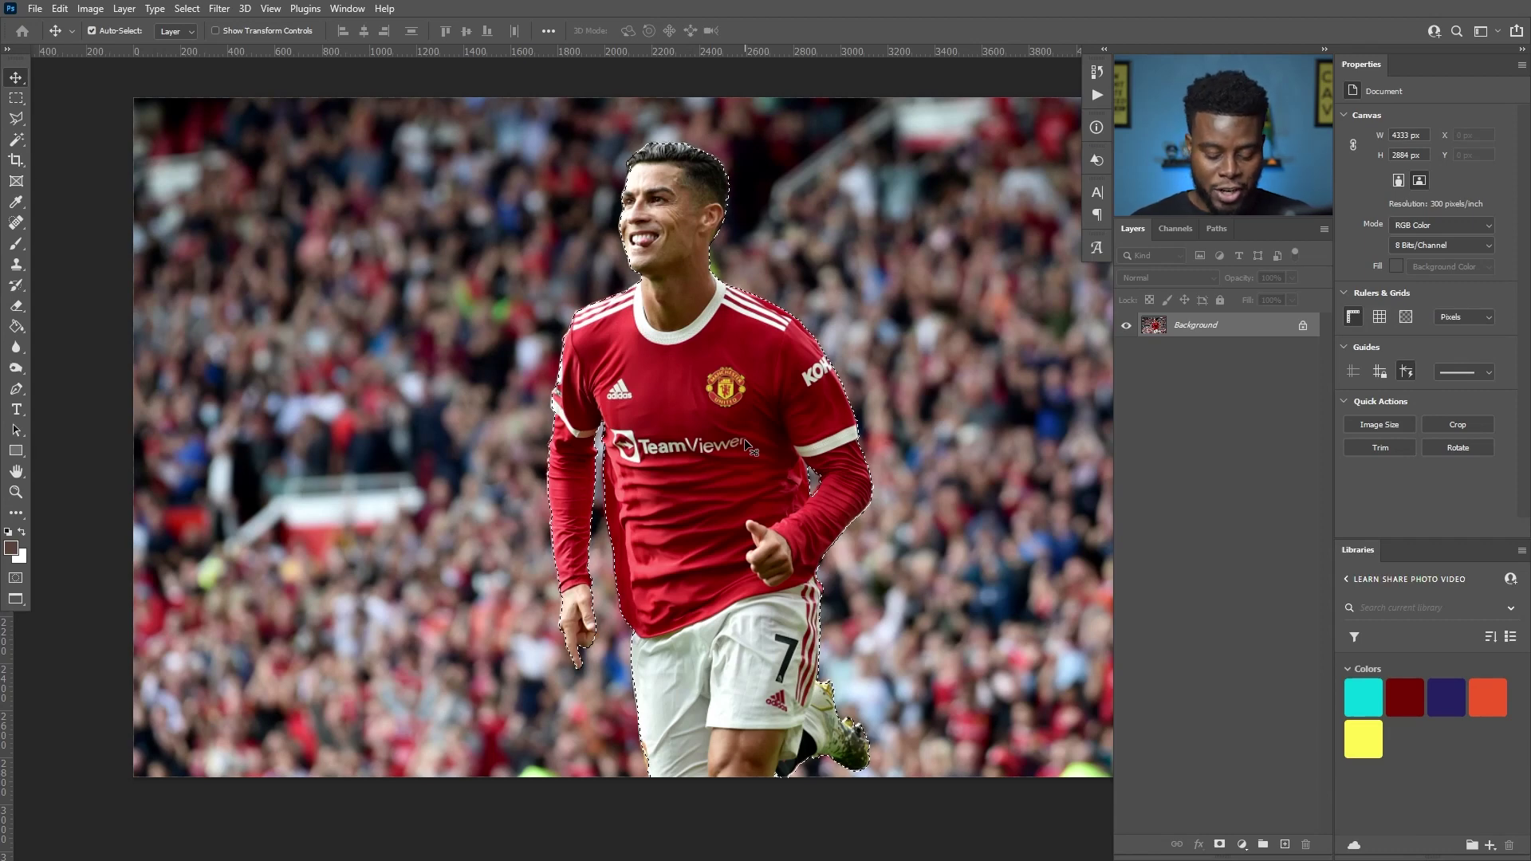
{"action": "key", "text": "ctrl+shift+n"}
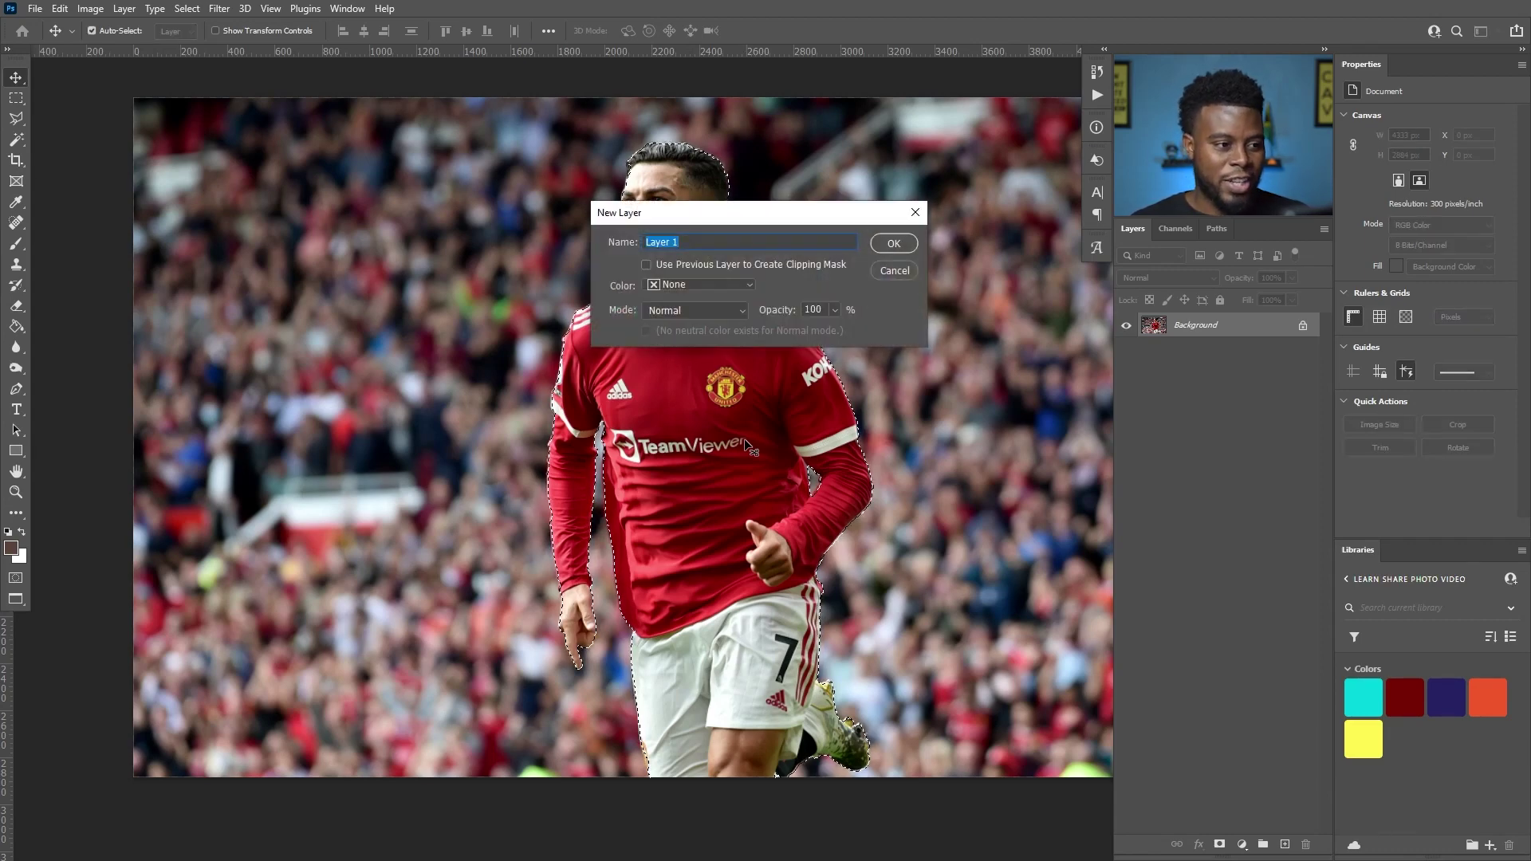
{"action": "type", "text": "brush"}
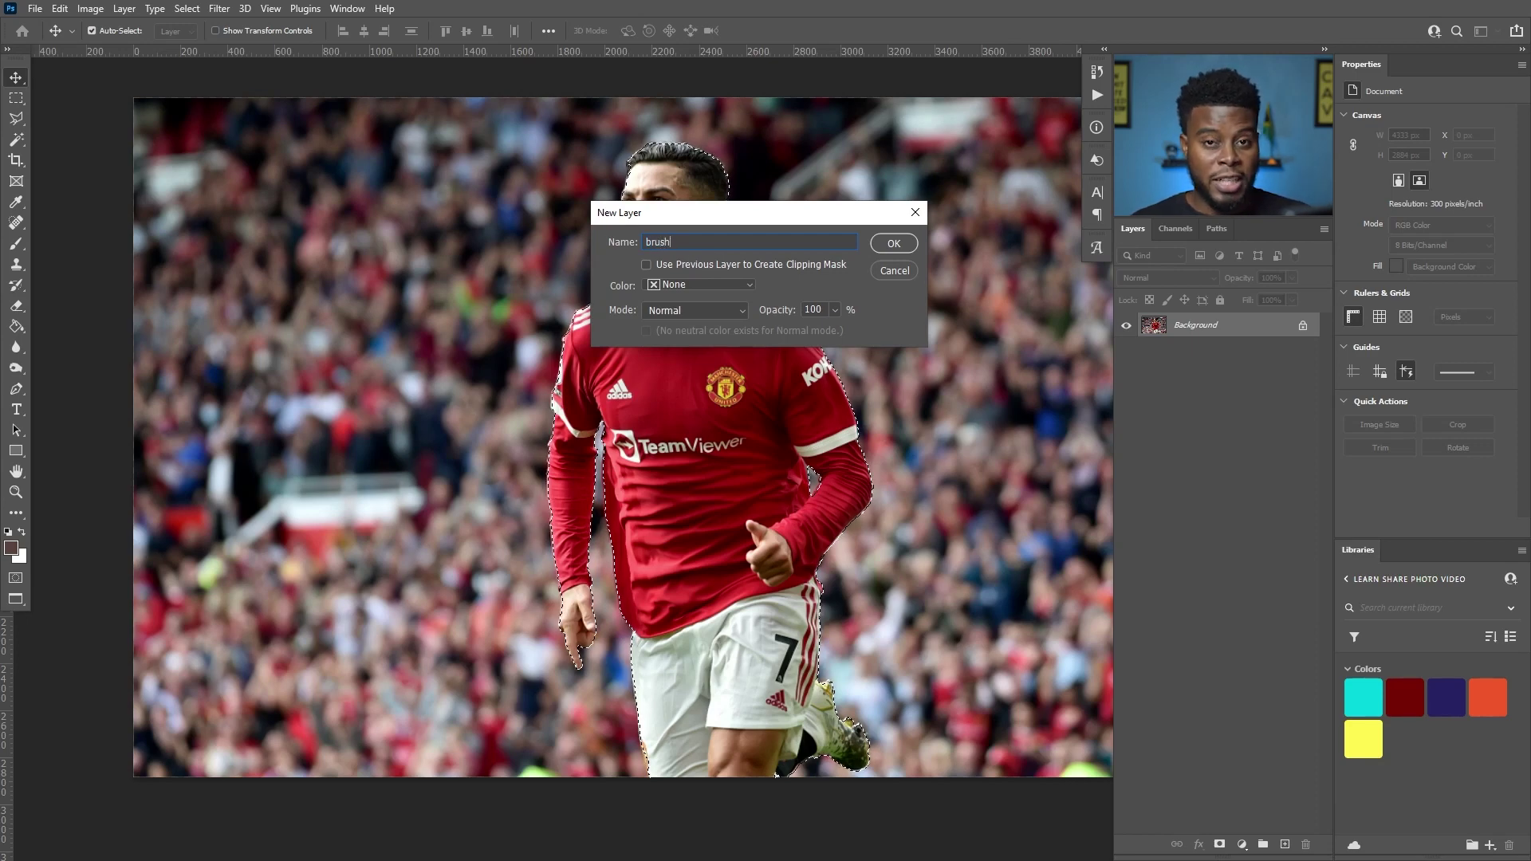
{"action": "left_click", "coordinate": [894, 249]}
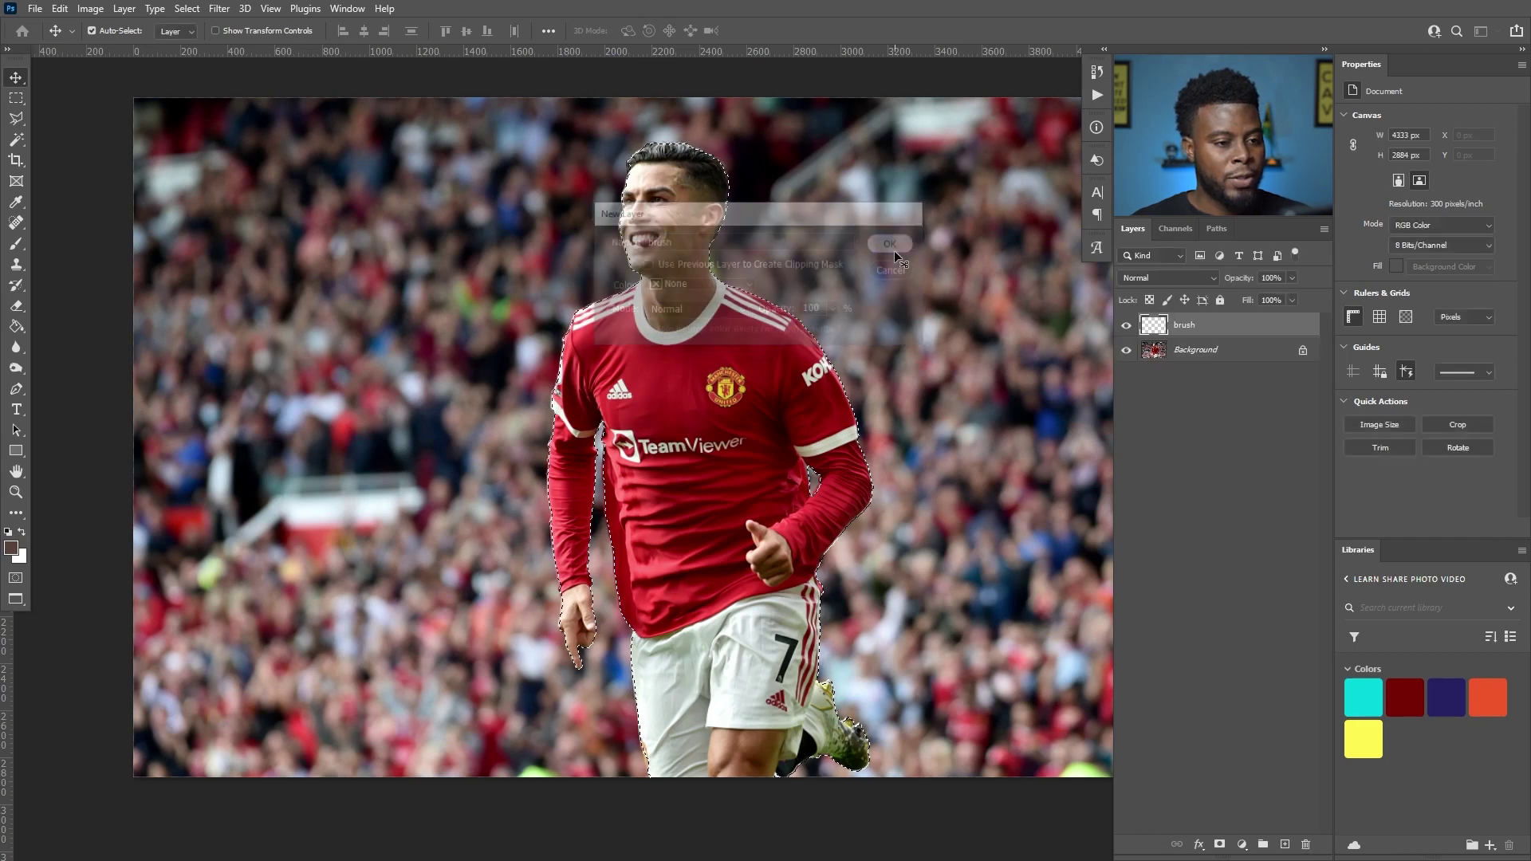
Try to fill the player-shaped selection on the brush layer with the brown foreground colour using the Paint Bucket.
{"action": "scroll", "coordinate": [730, 239], "scroll_direction": "up", "scroll_amount": 1}
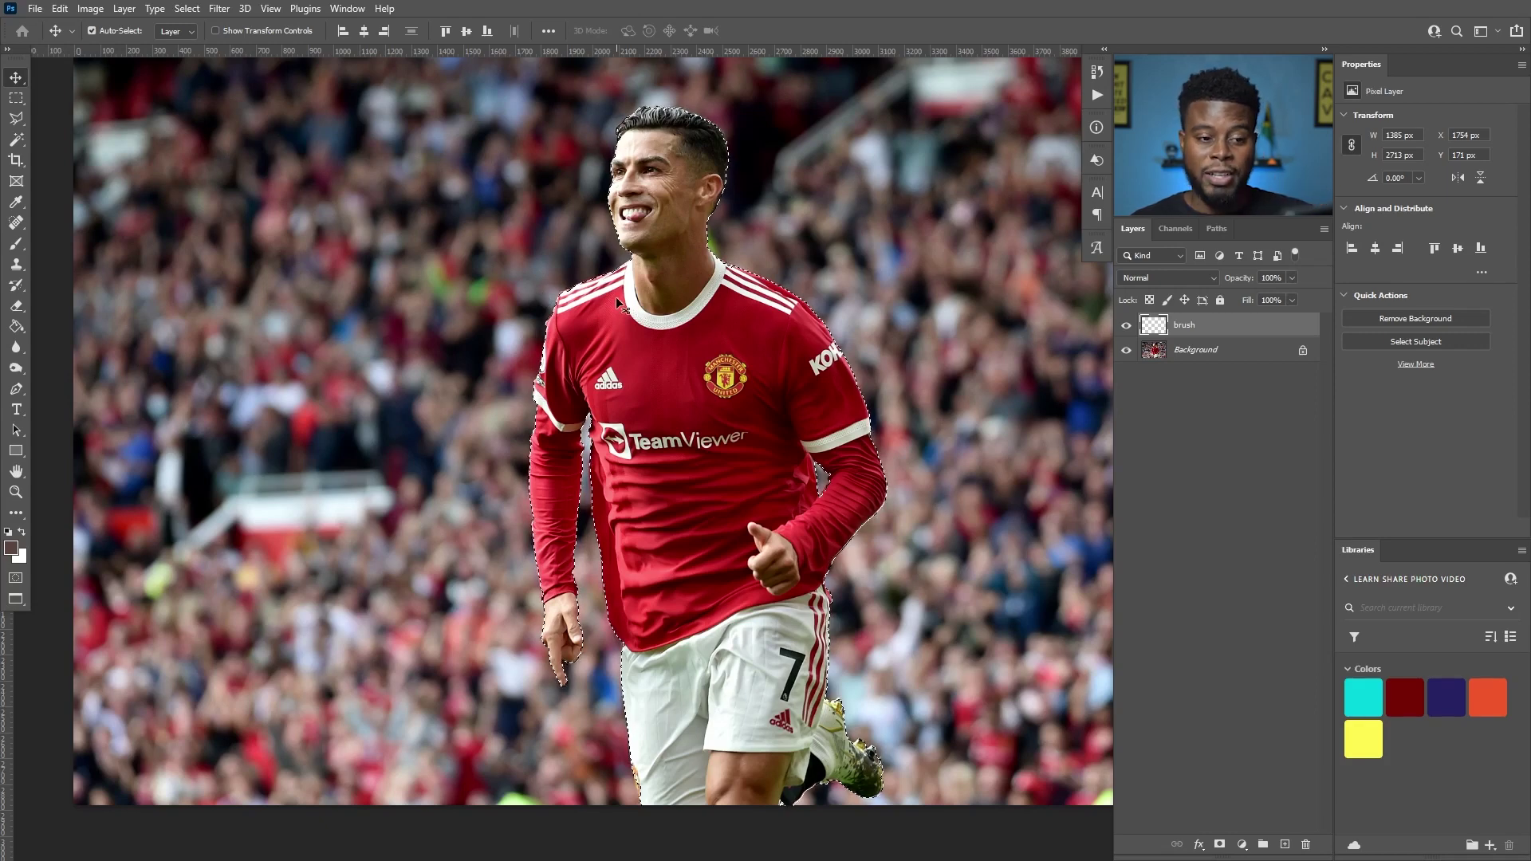
{"action": "scroll", "coordinate": [616, 297], "scroll_direction": "up", "scroll_amount": 1}
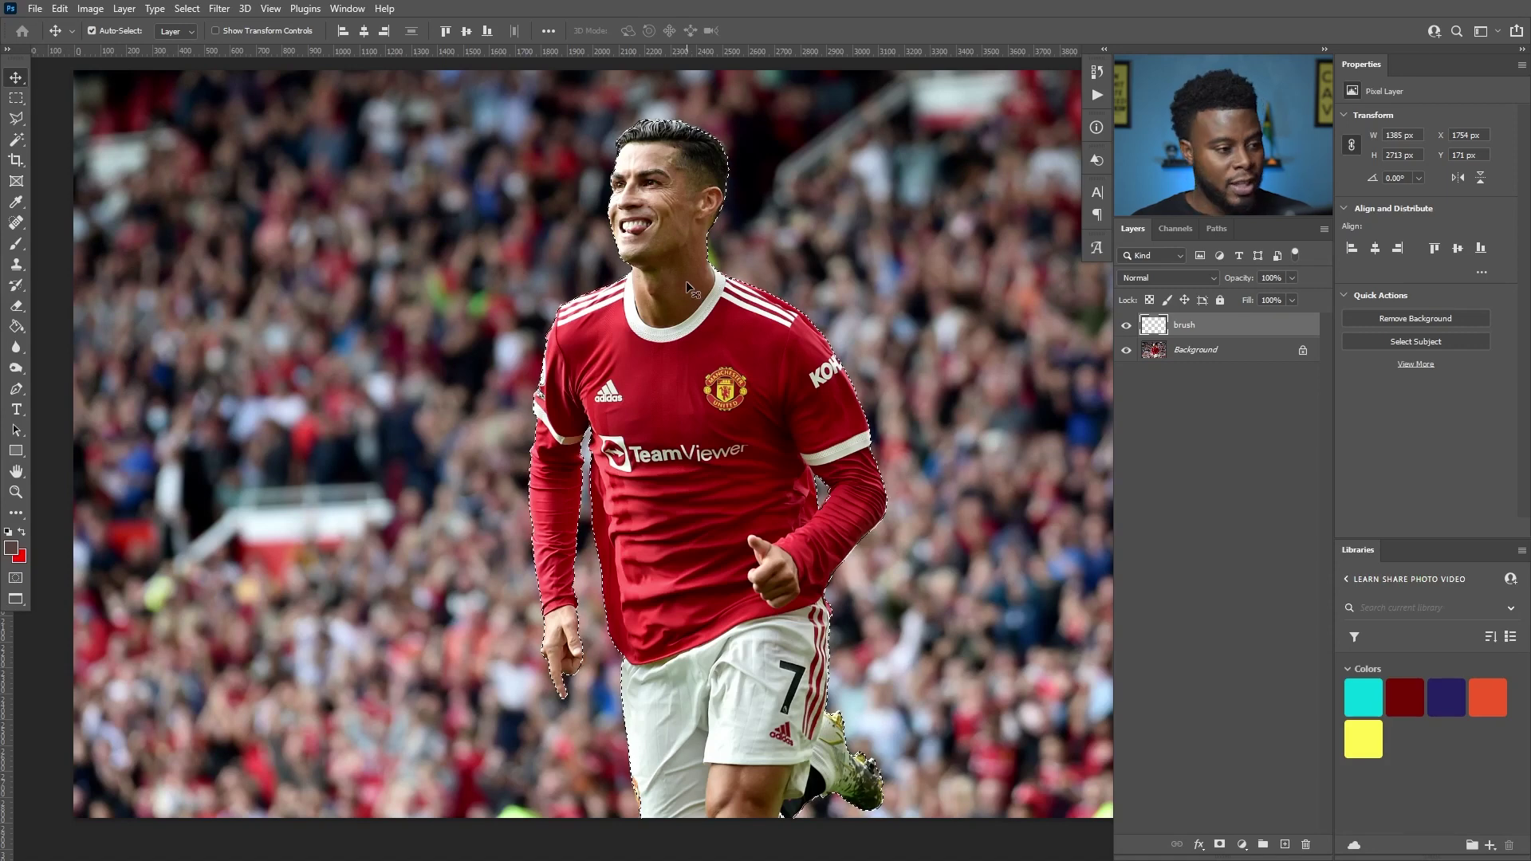
{"action": "key", "text": "g"}
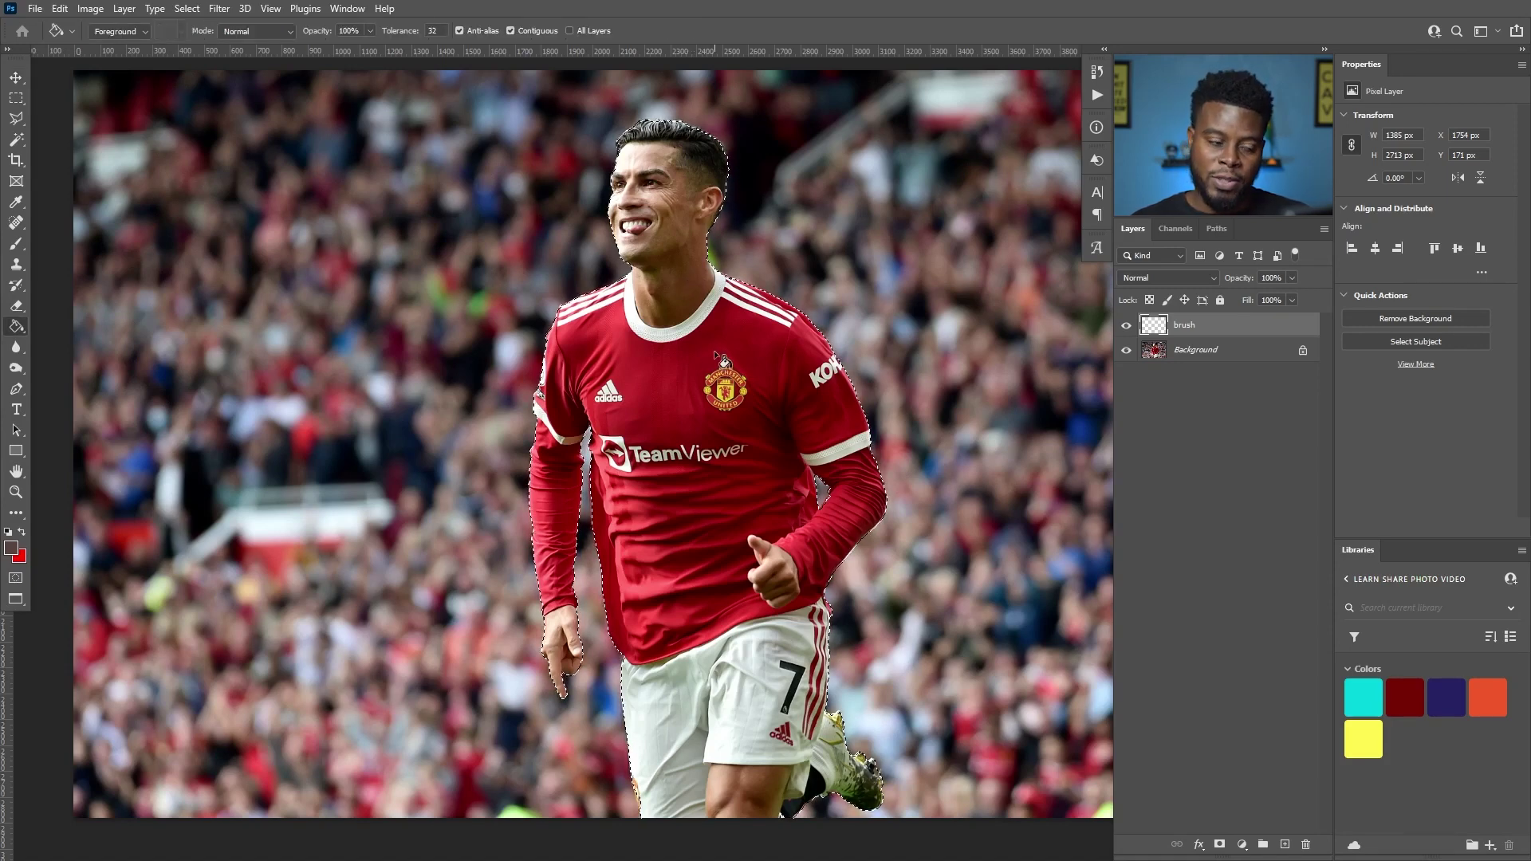
{"action": "left_click", "coordinate": [711, 403]}
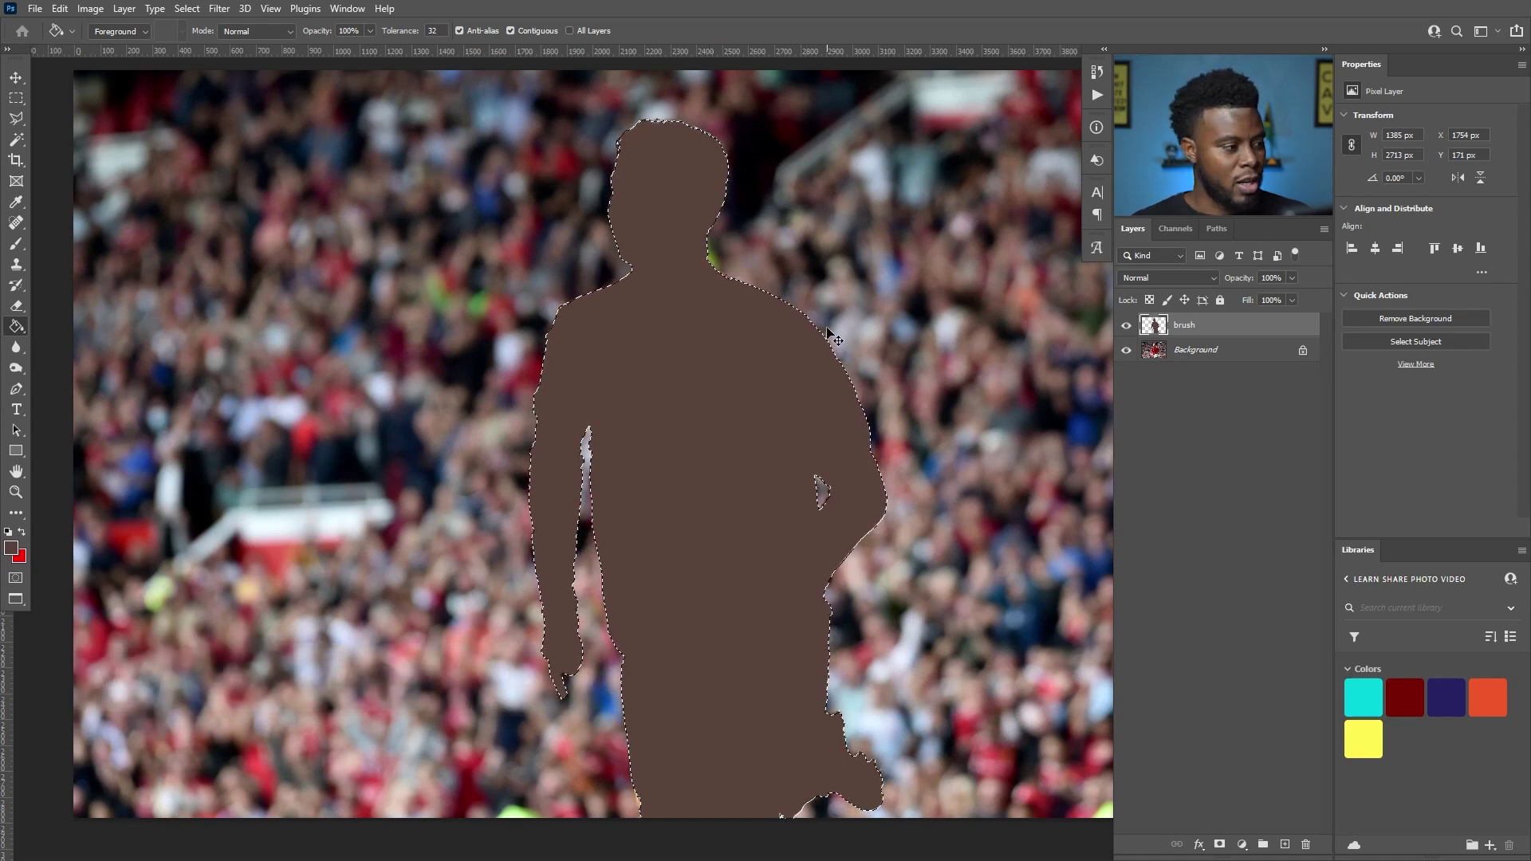
{"action": "key", "text": "ctrl+z"}
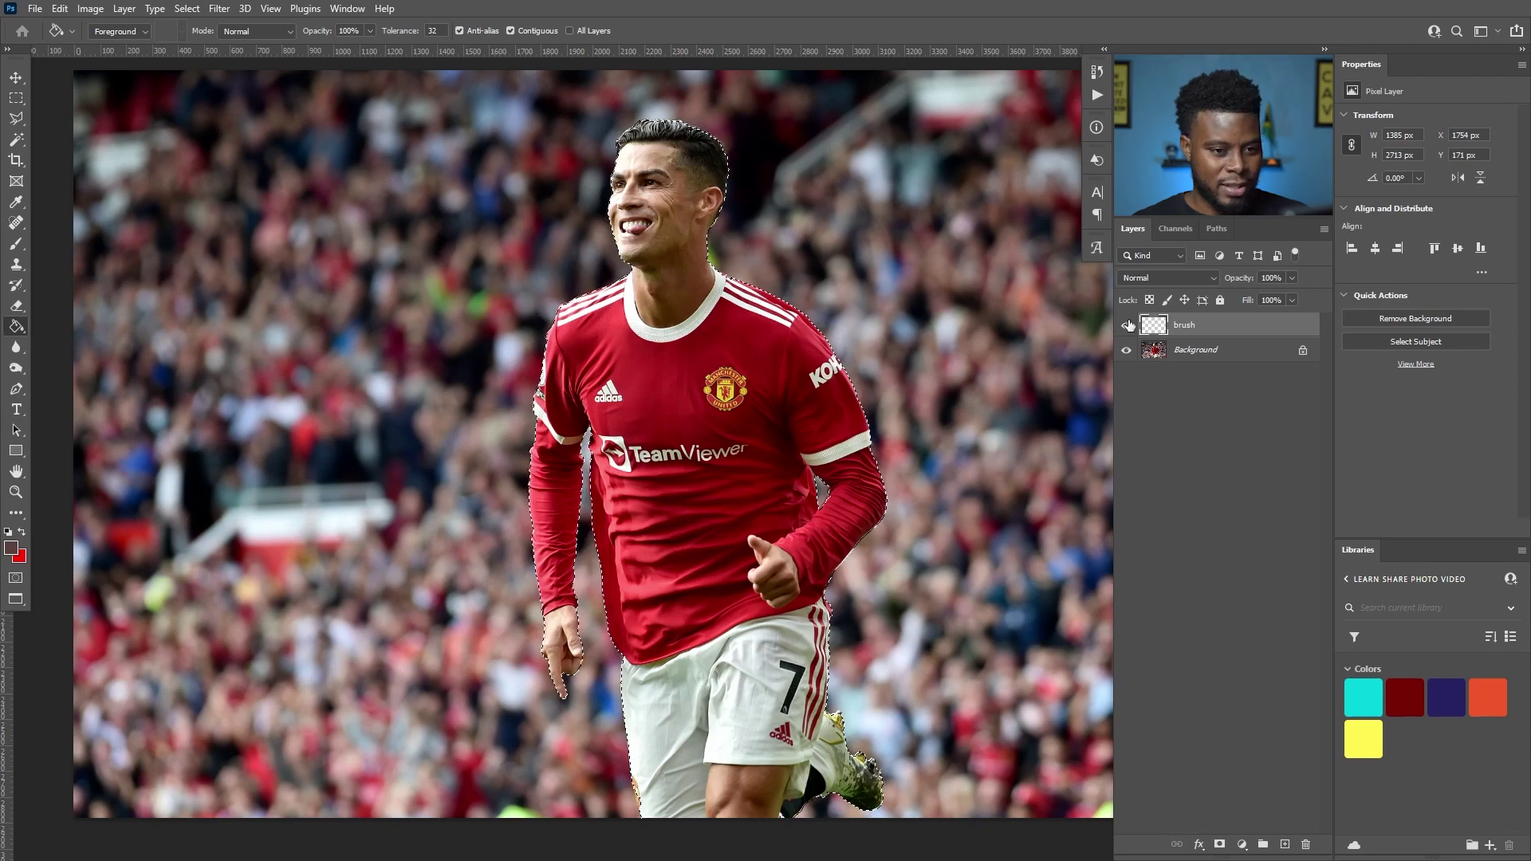
Swap the foreground to red, fill the player selection on the brush layer with the Paint Bucket, and deselect.
{"action": "key", "text": "x"}
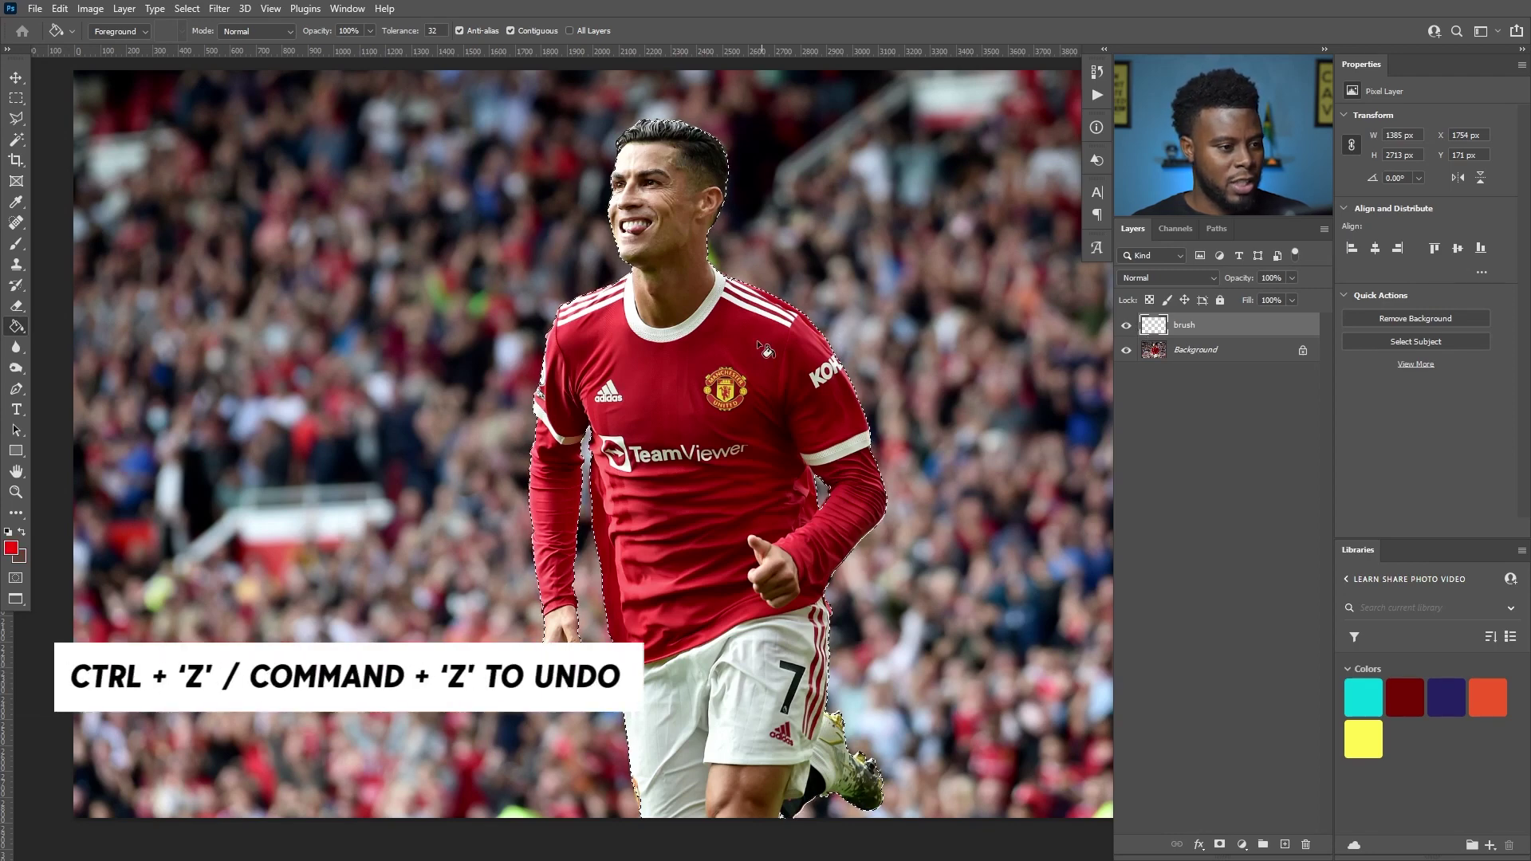
{"action": "left_click", "coordinate": [687, 386]}
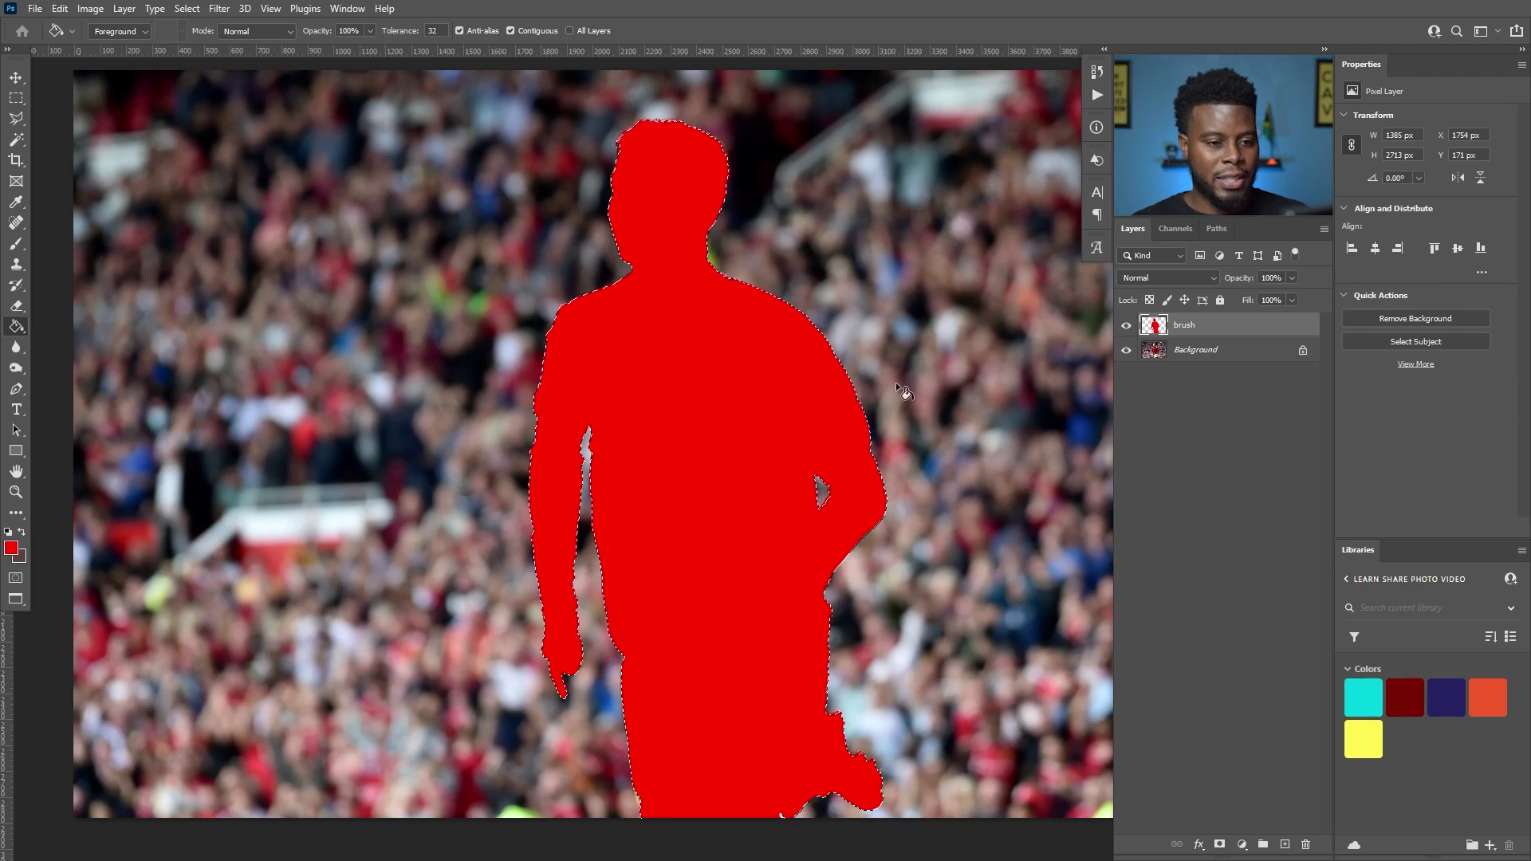
{"action": "key", "text": "ctrl+d"}
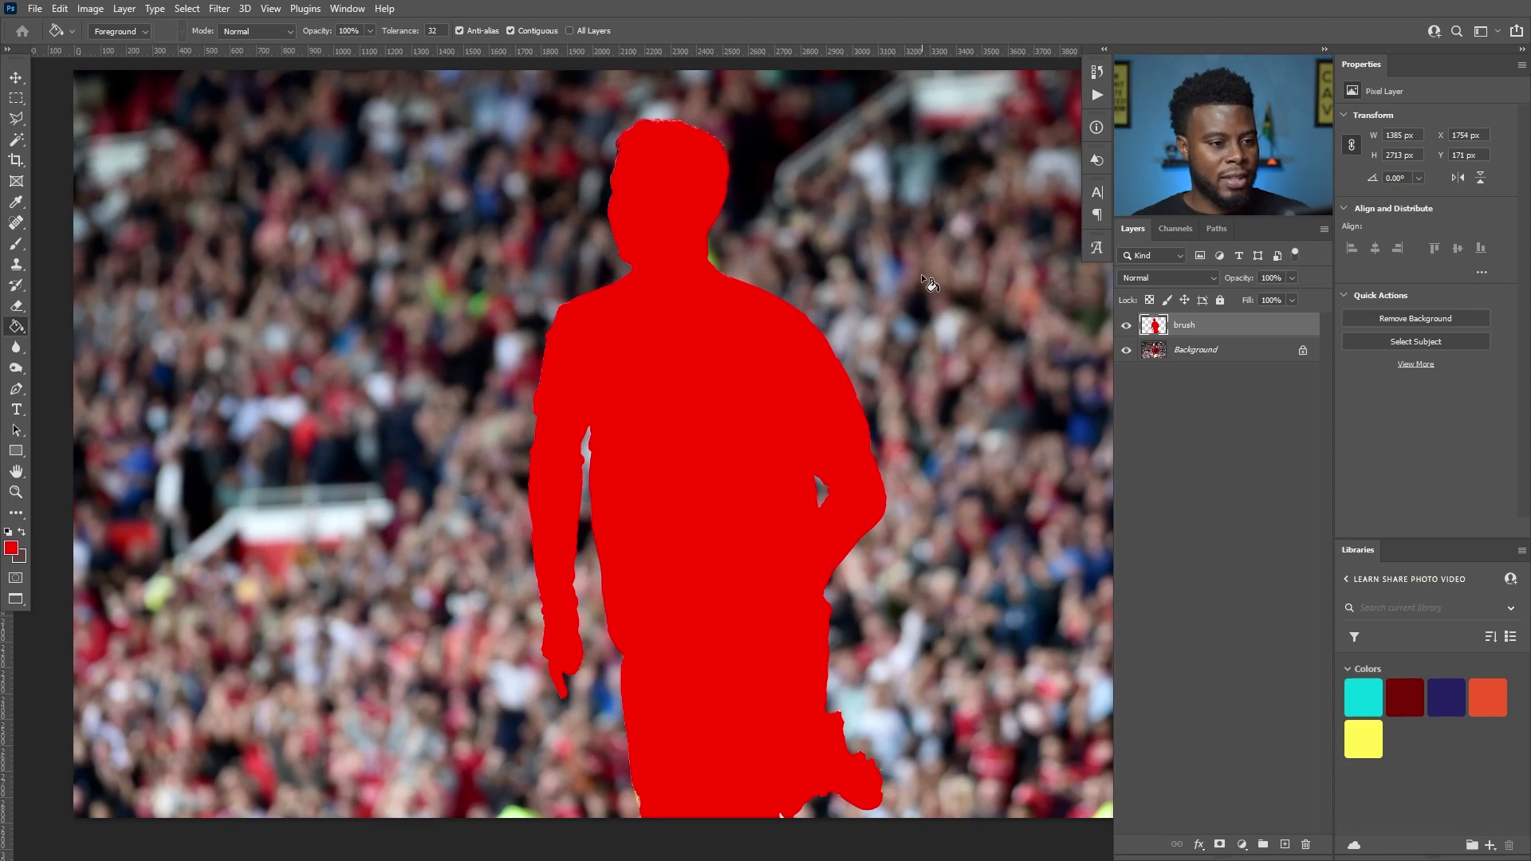
Save the document in the LSPV 060 folder as the Photoshop file "LSPV 060 Photoshop Action Live Creation" with Maximize Compatibility.
{"action": "key", "text": "ctrl+s"}
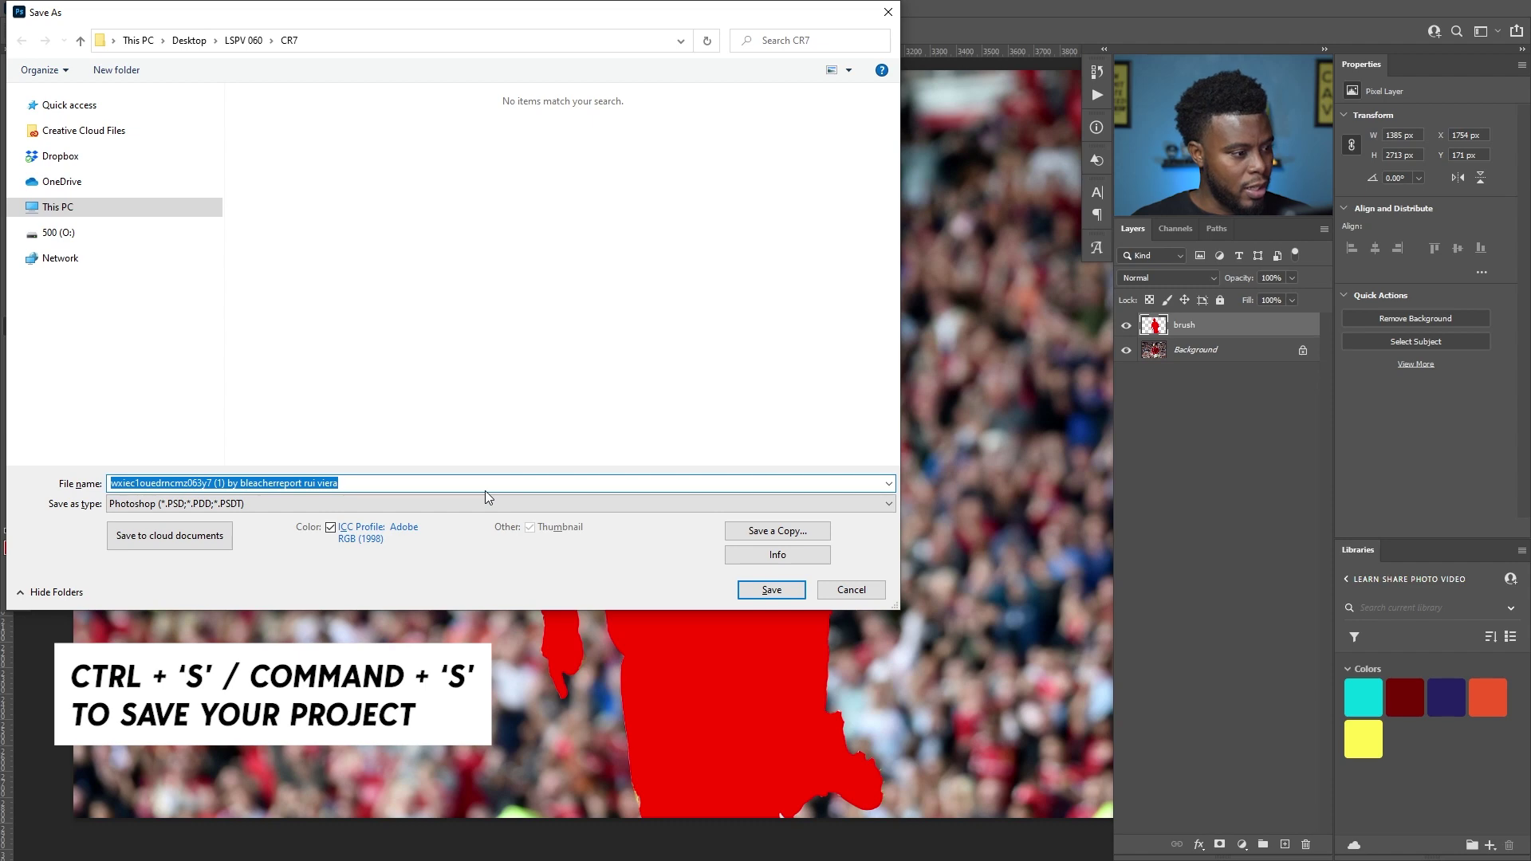
{"action": "type", "text": "LSPV 0"}
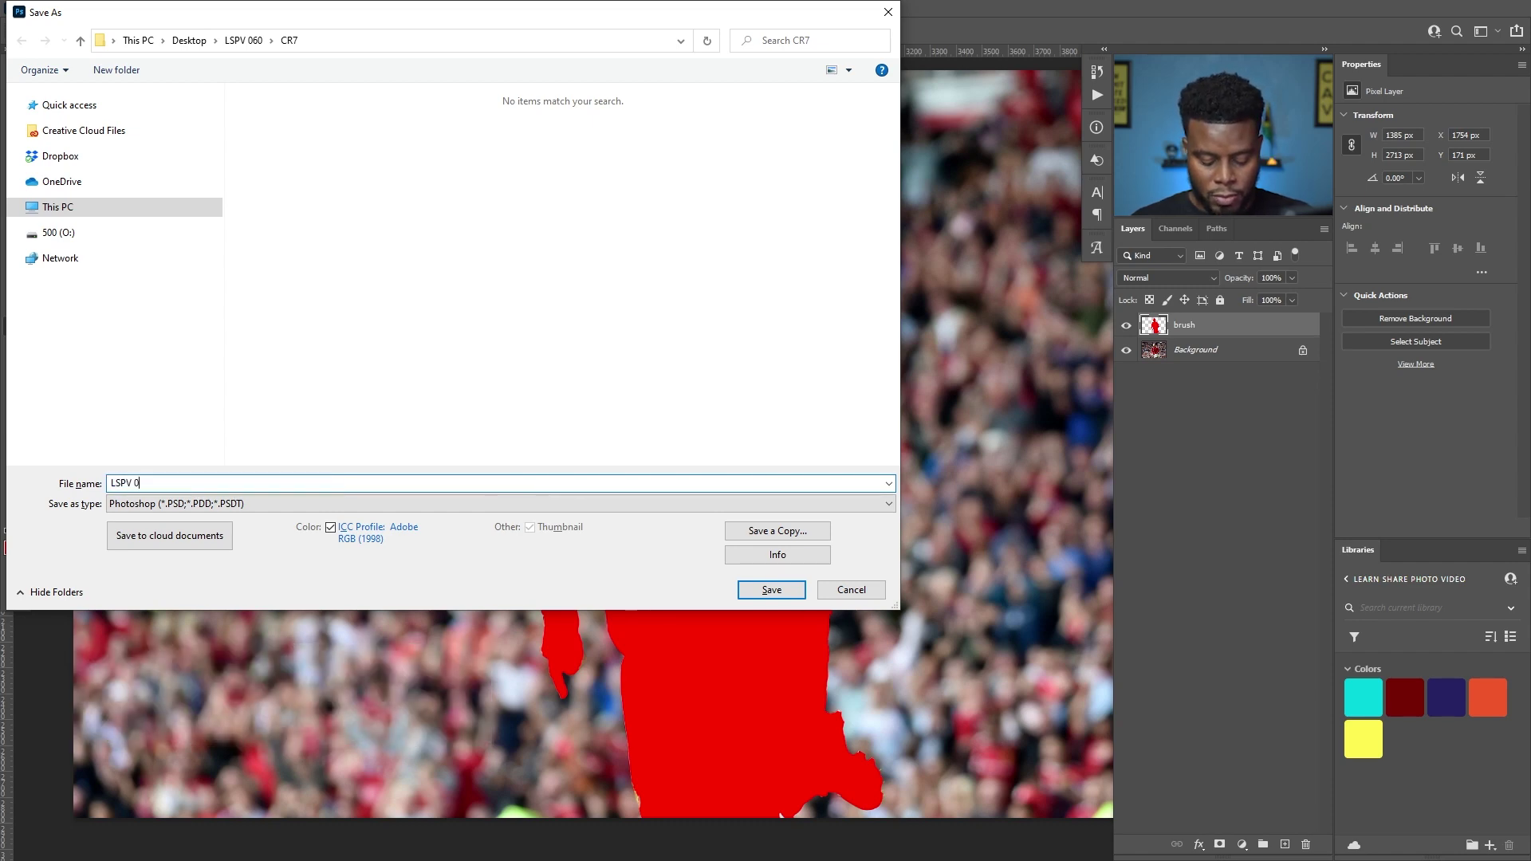
{"action": "type", "text": "60"}
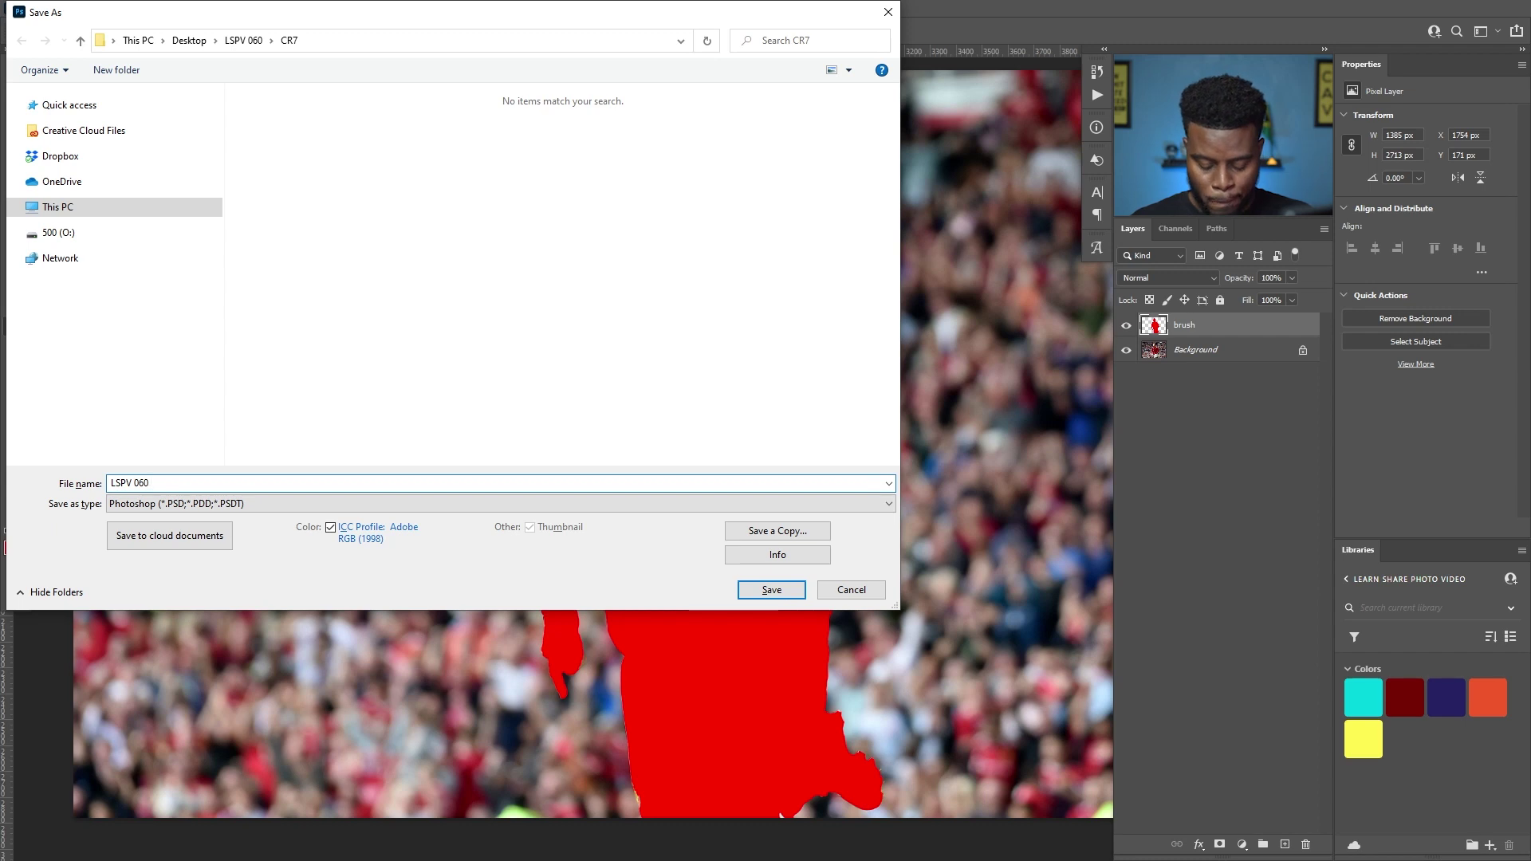
{"action": "type", "text": " Photoshop Act"}
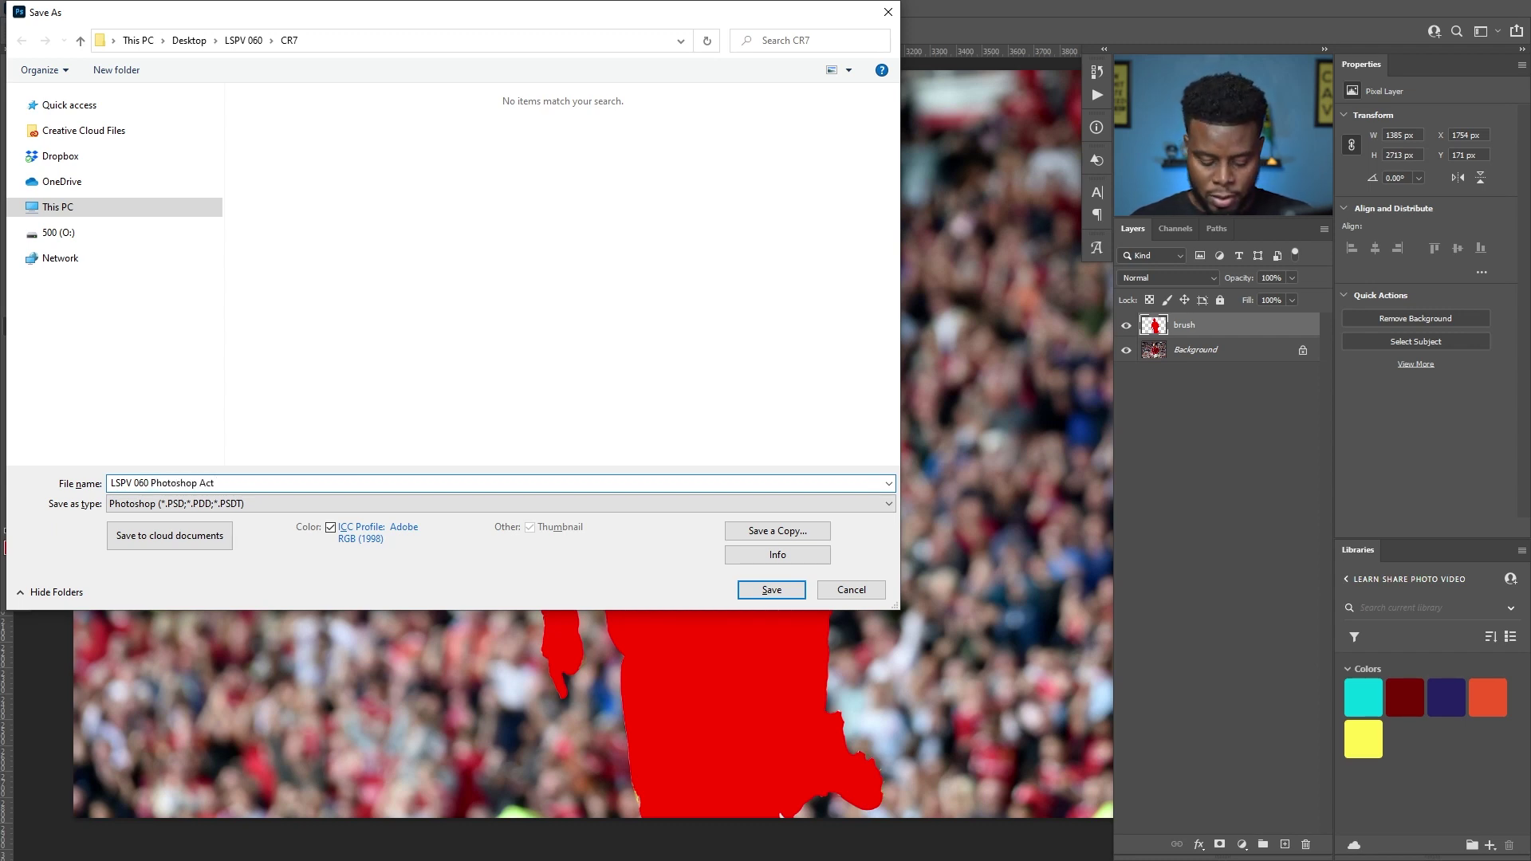
{"action": "type", "text": "ion Live Creatio"}
{"action": "key", "text": "BackSpace"}
{"action": "key", "text": "BackSpace"}
{"action": "key", "text": "BackSpace"}
{"action": "key", "text": "BackSpace"}
{"action": "key", "text": "BackSpace"}
{"action": "type", "text": "ation"}
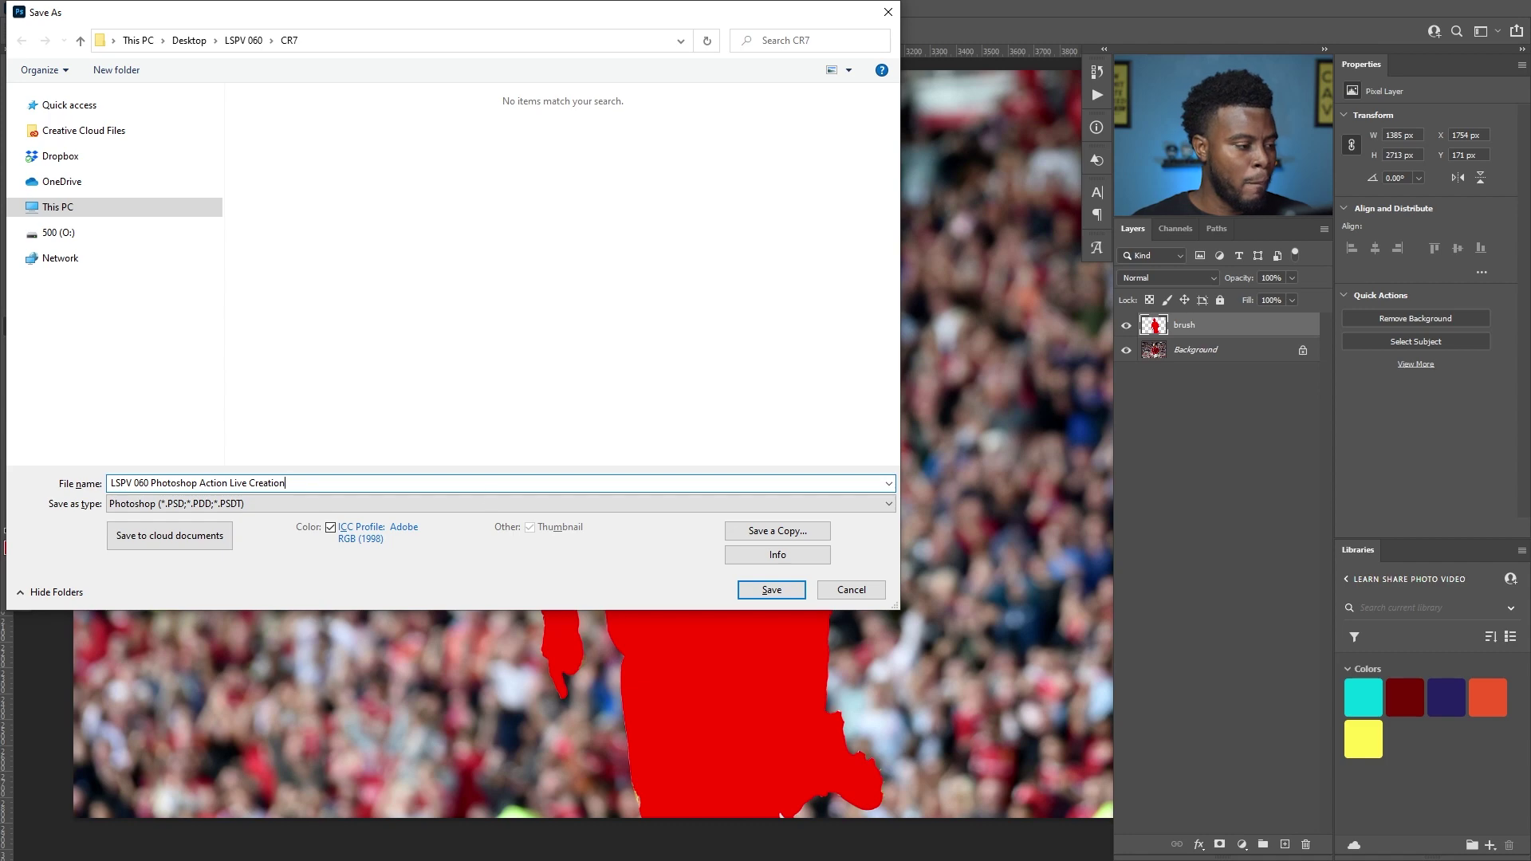
{"action": "left_click", "coordinate": [241, 40]}
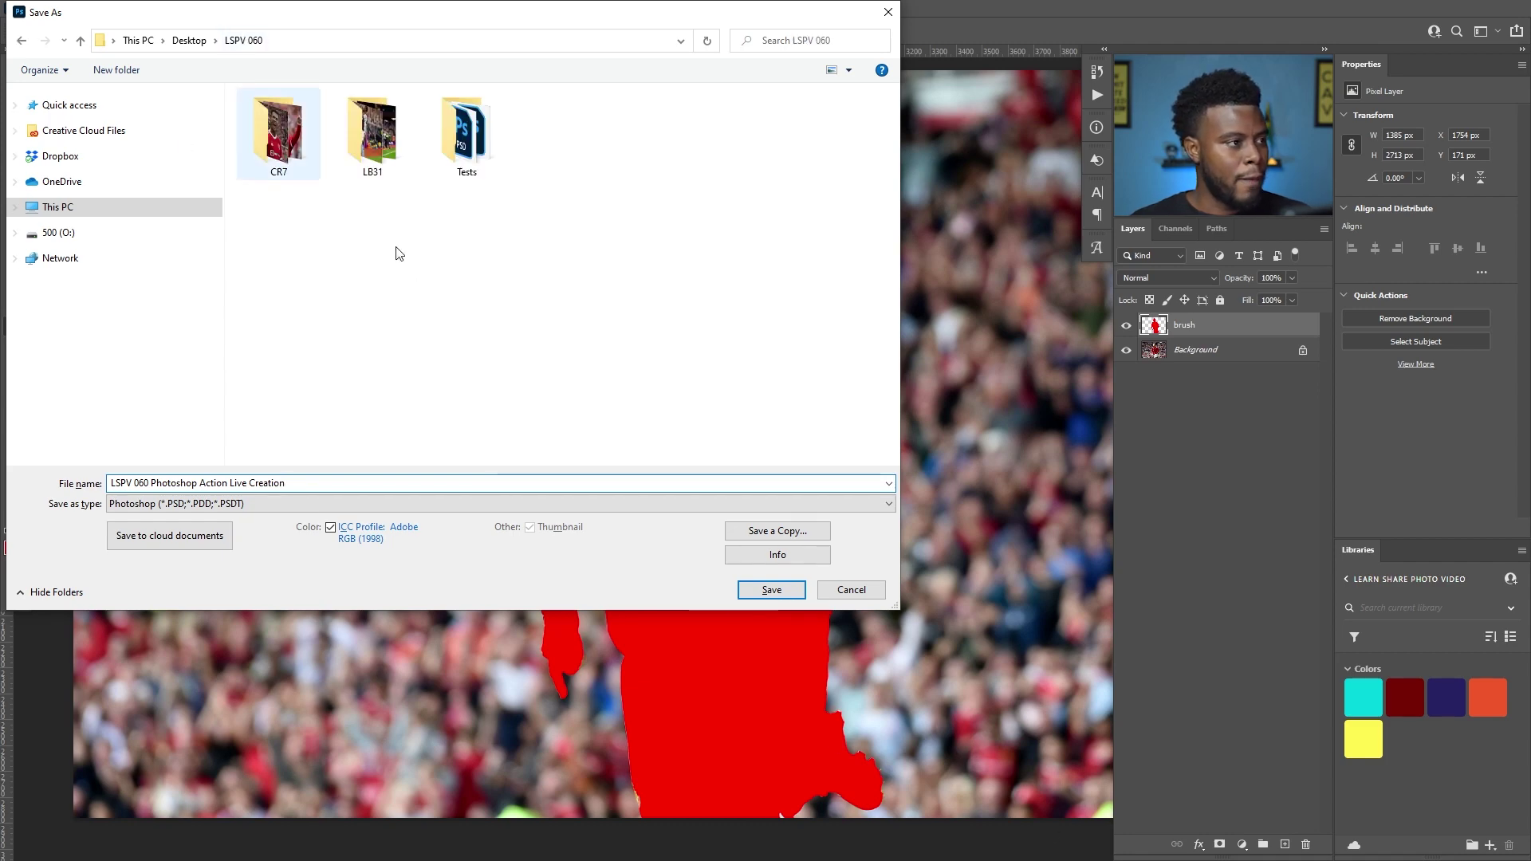
{"action": "left_click", "coordinate": [772, 589]}
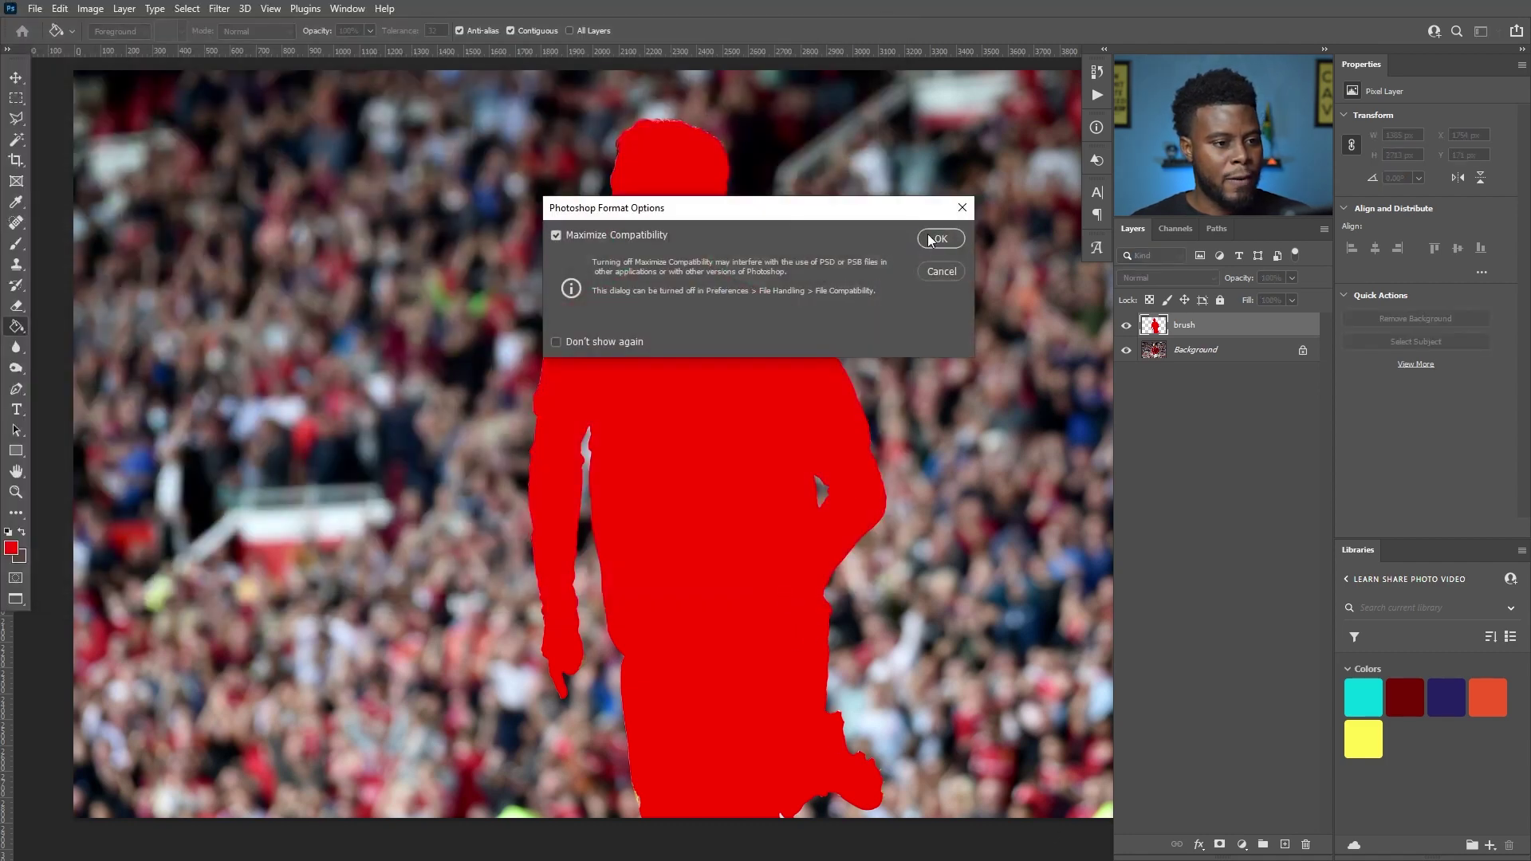
{"action": "left_click", "coordinate": [927, 236]}
{"action": "scroll", "coordinate": [739, 274], "scroll_direction": "right", "scroll_amount": 1}
{"action": "scroll", "coordinate": [739, 274], "scroll_direction": "down", "scroll_amount": 2}
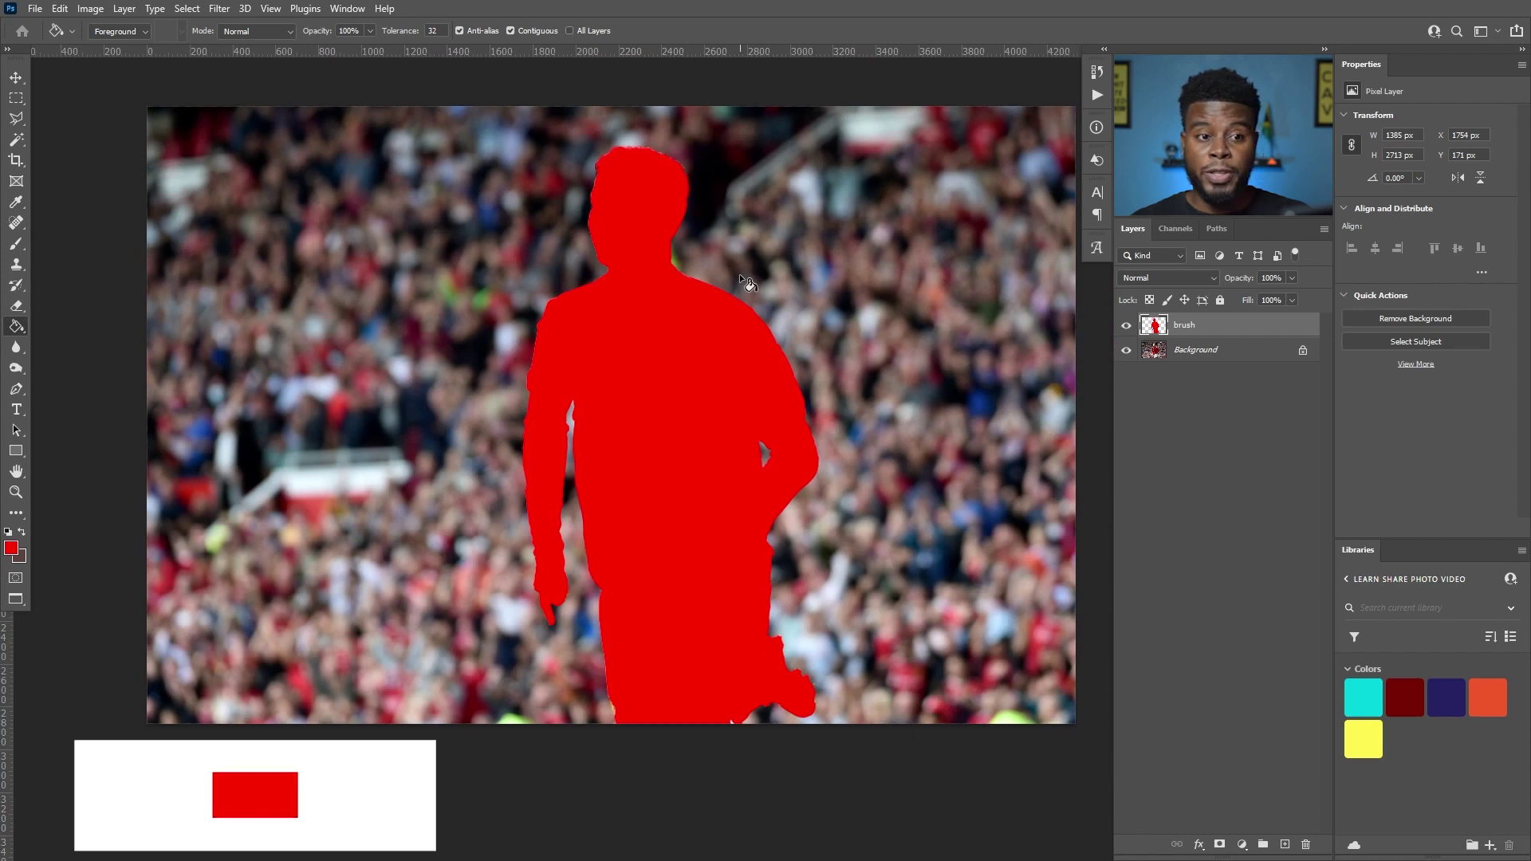
{"action": "scroll", "coordinate": [740, 275], "scroll_direction": "up", "scroll_amount": 2}
{"action": "scroll", "coordinate": [739, 274], "scroll_direction": "right", "scroll_amount": 1}
{"action": "scroll", "coordinate": [741, 298], "scroll_direction": "up", "scroll_amount": 1}
{"action": "scroll", "coordinate": [740, 298], "scroll_direction": "down", "scroll_amount": 1}
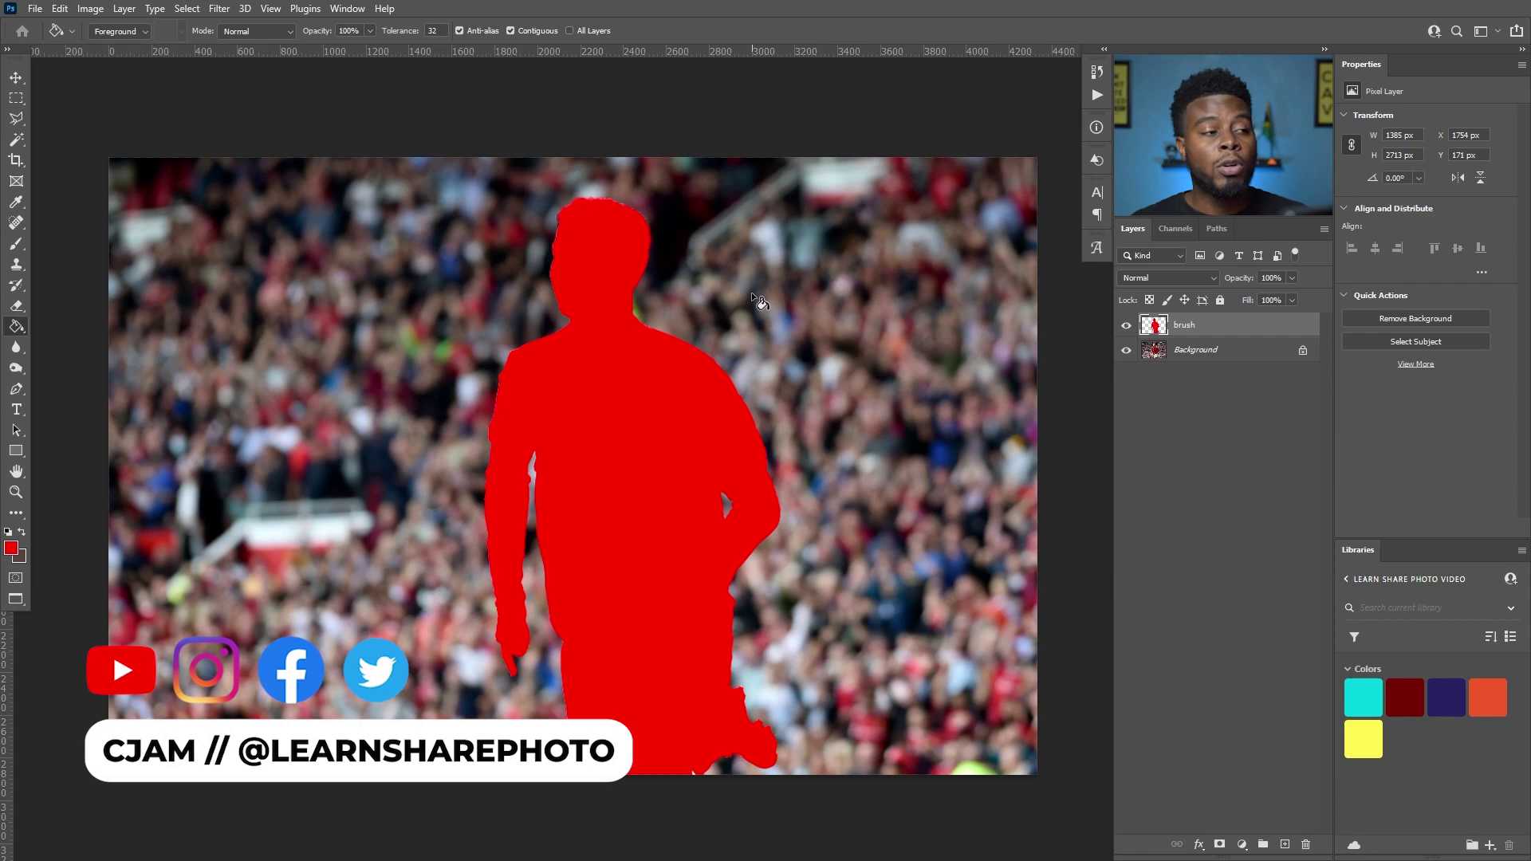
Show the Actions panel.
{"action": "left_click", "coordinate": [347, 8]}
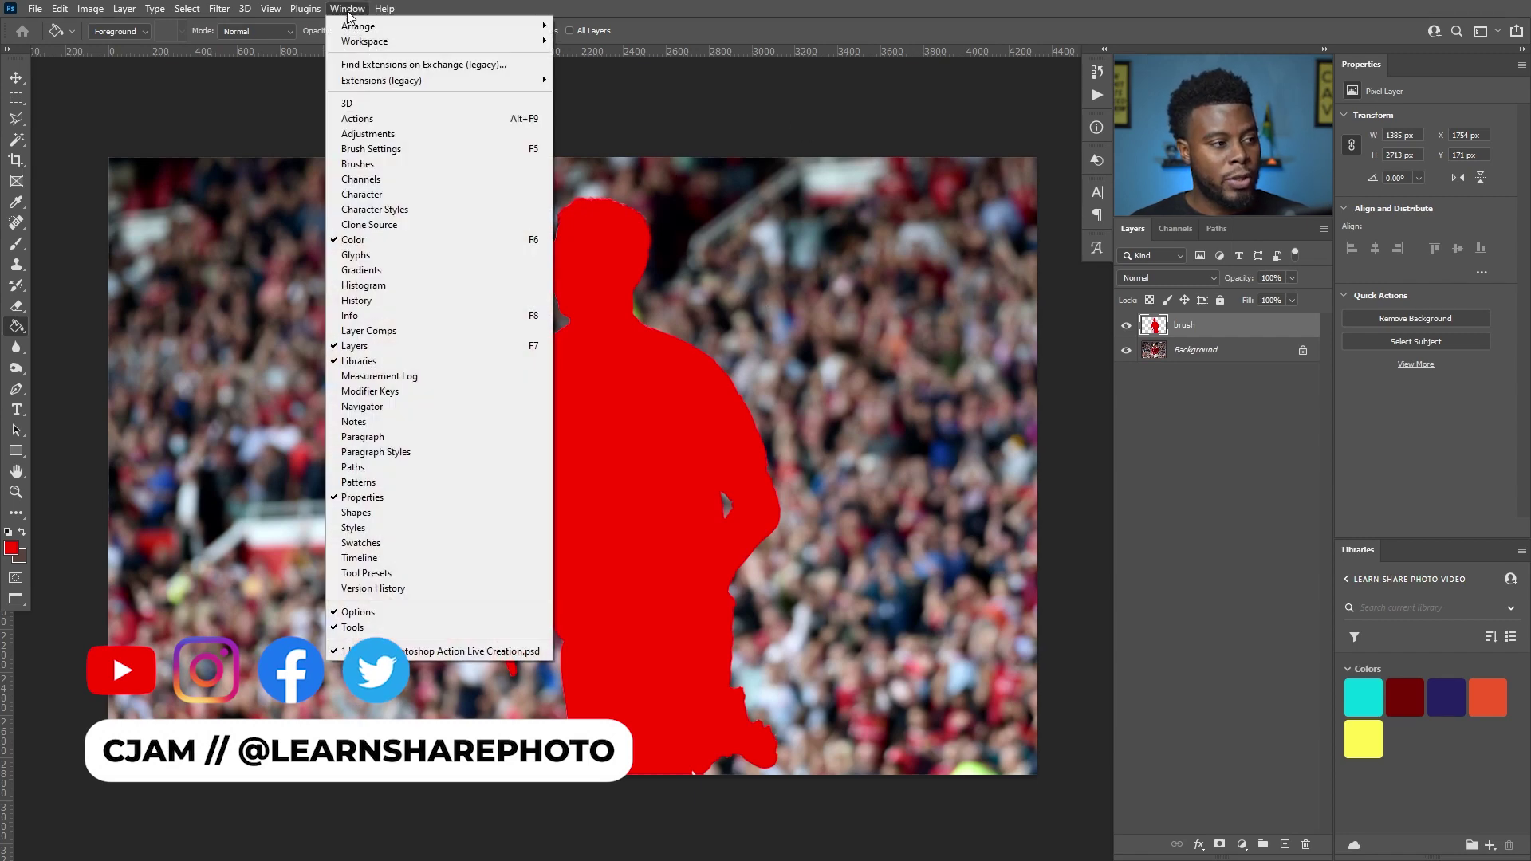
{"action": "left_click", "coordinate": [449, 118]}
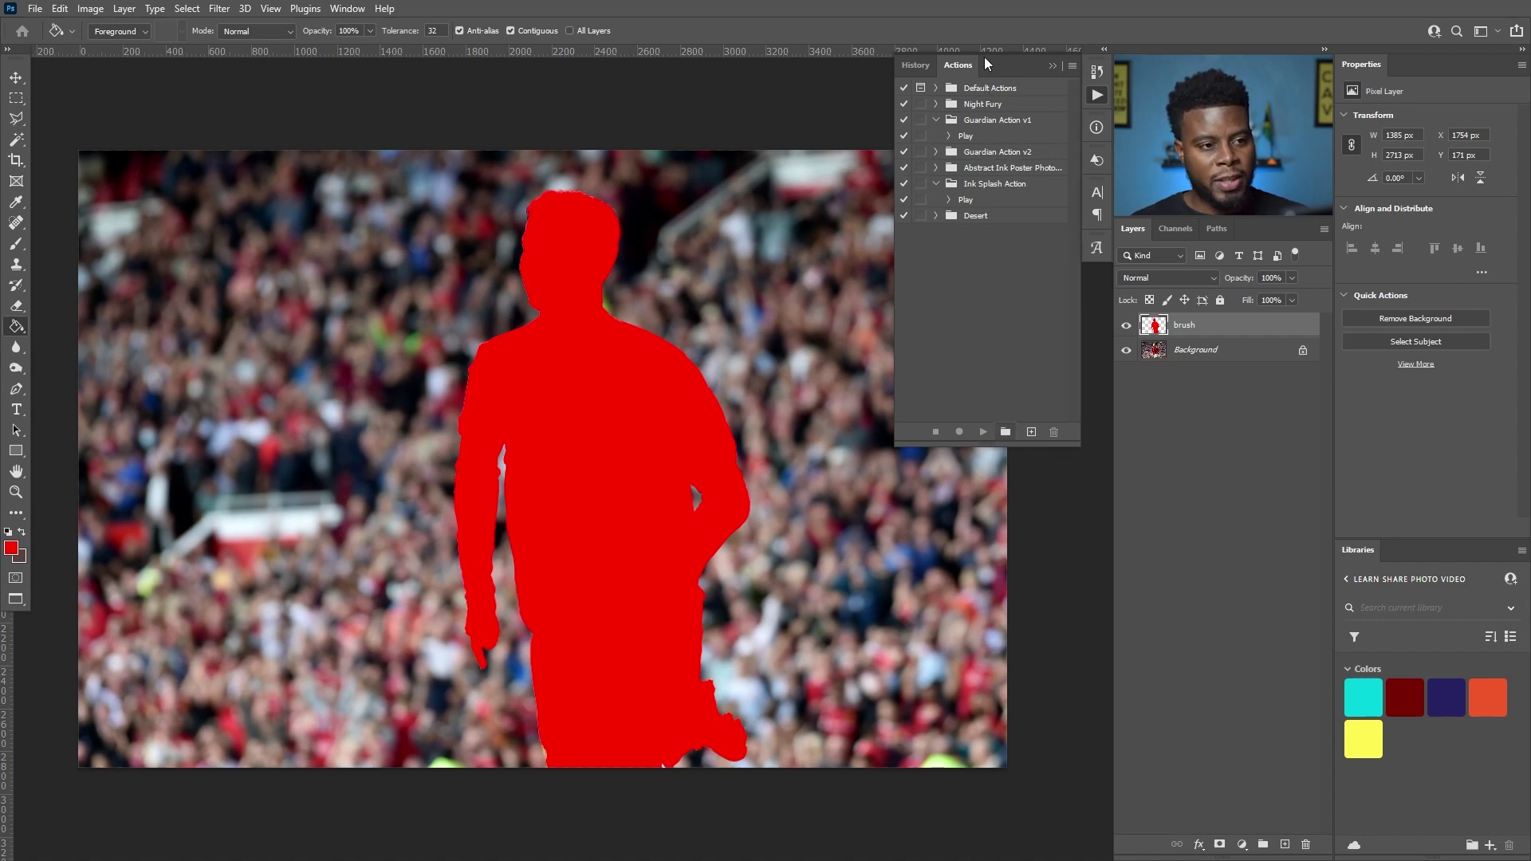
{"action": "left_click", "coordinate": [1071, 67]}
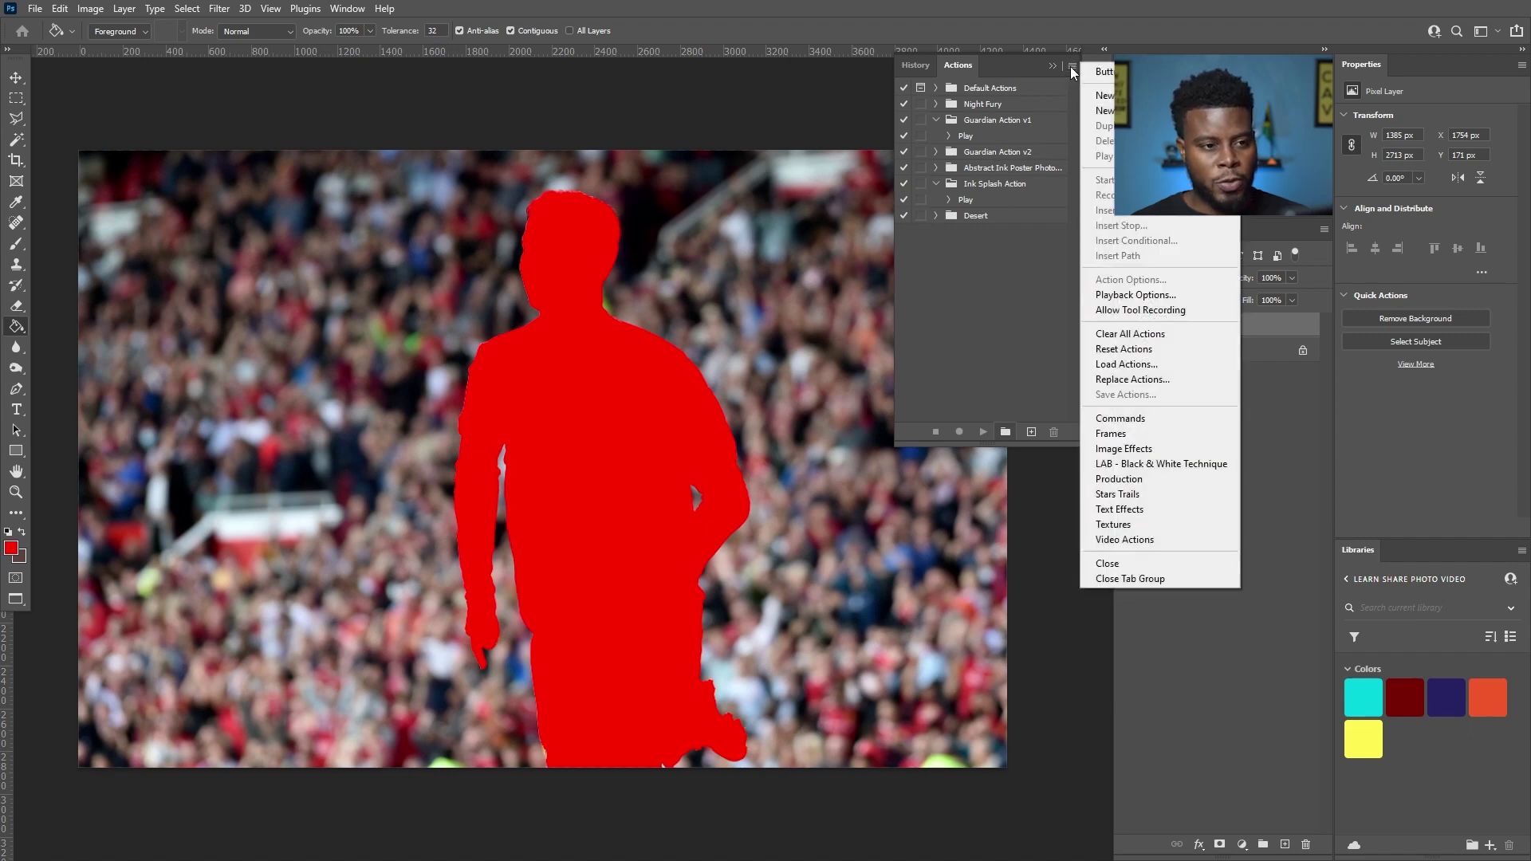
{"action": "left_click", "coordinate": [1124, 365]}
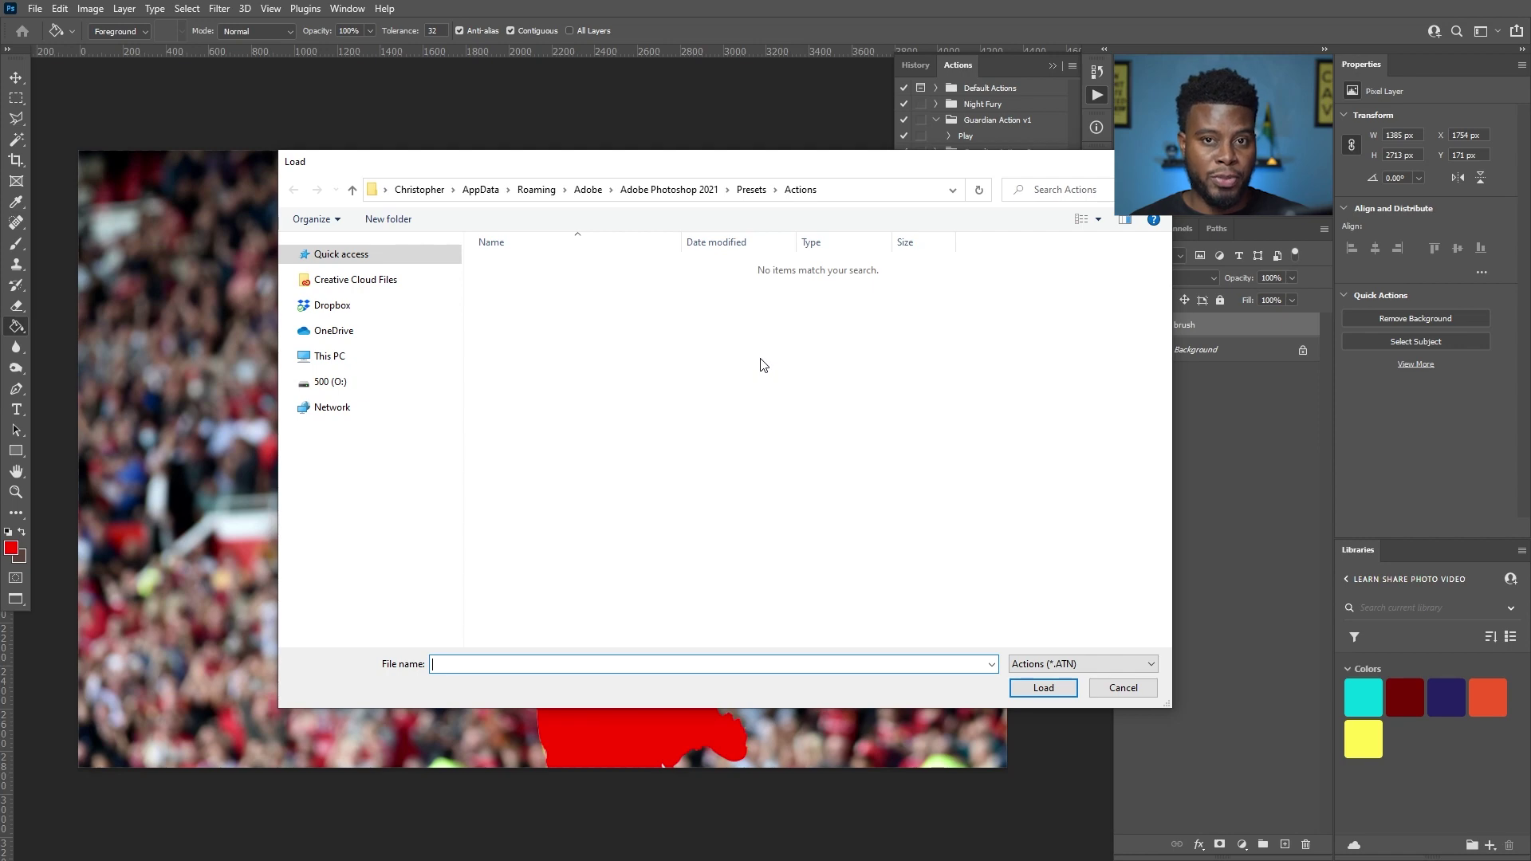
{"action": "left_click", "coordinate": [1122, 687]}
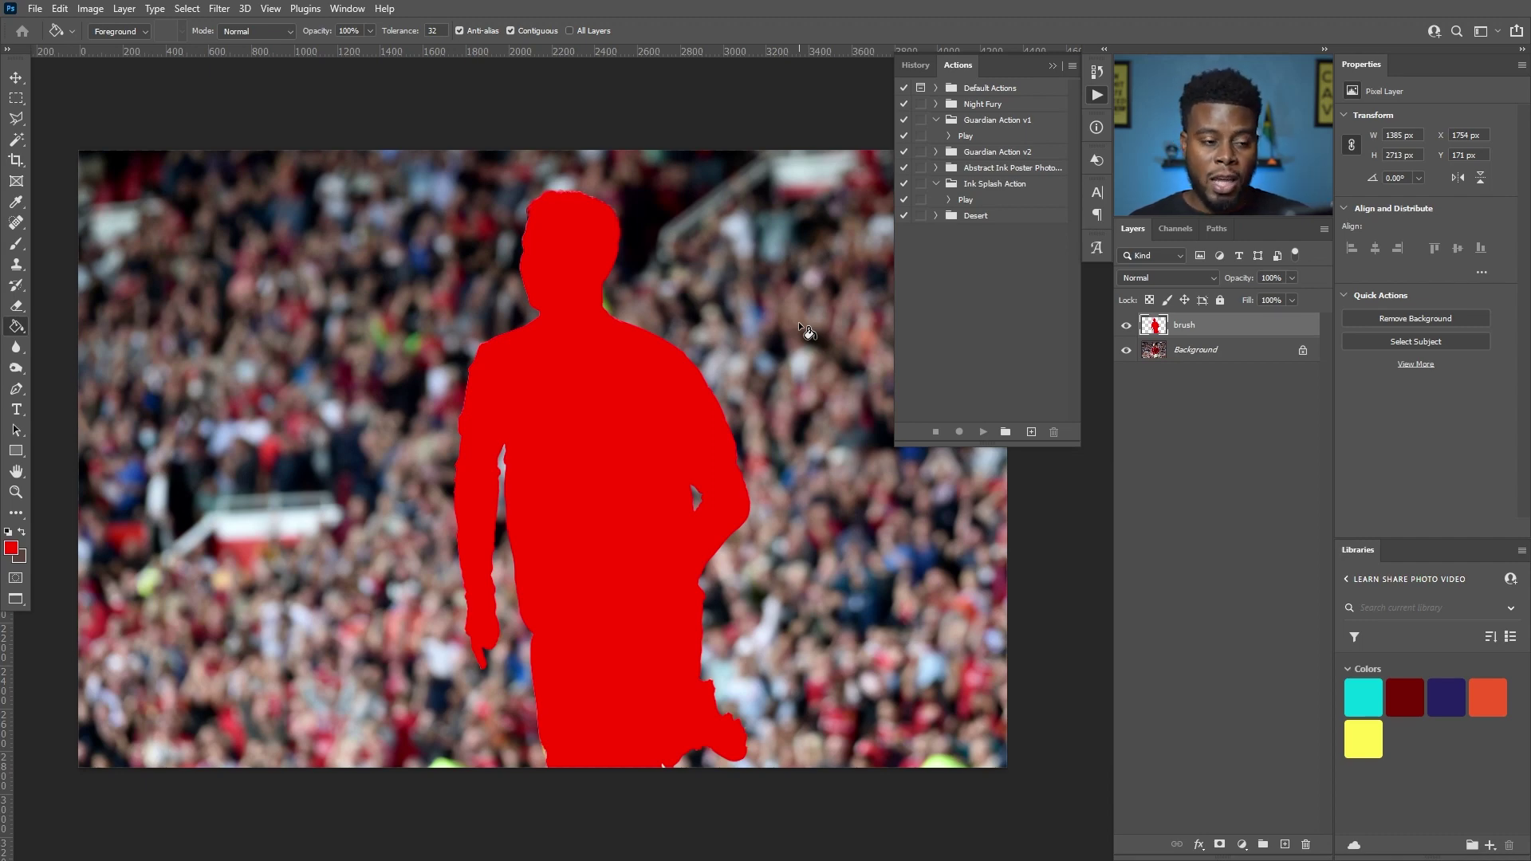
Run the Play action from the Ink Splash Action set on the brush layer, and collapse the Actions panel.
{"action": "left_click", "coordinate": [997, 187]}
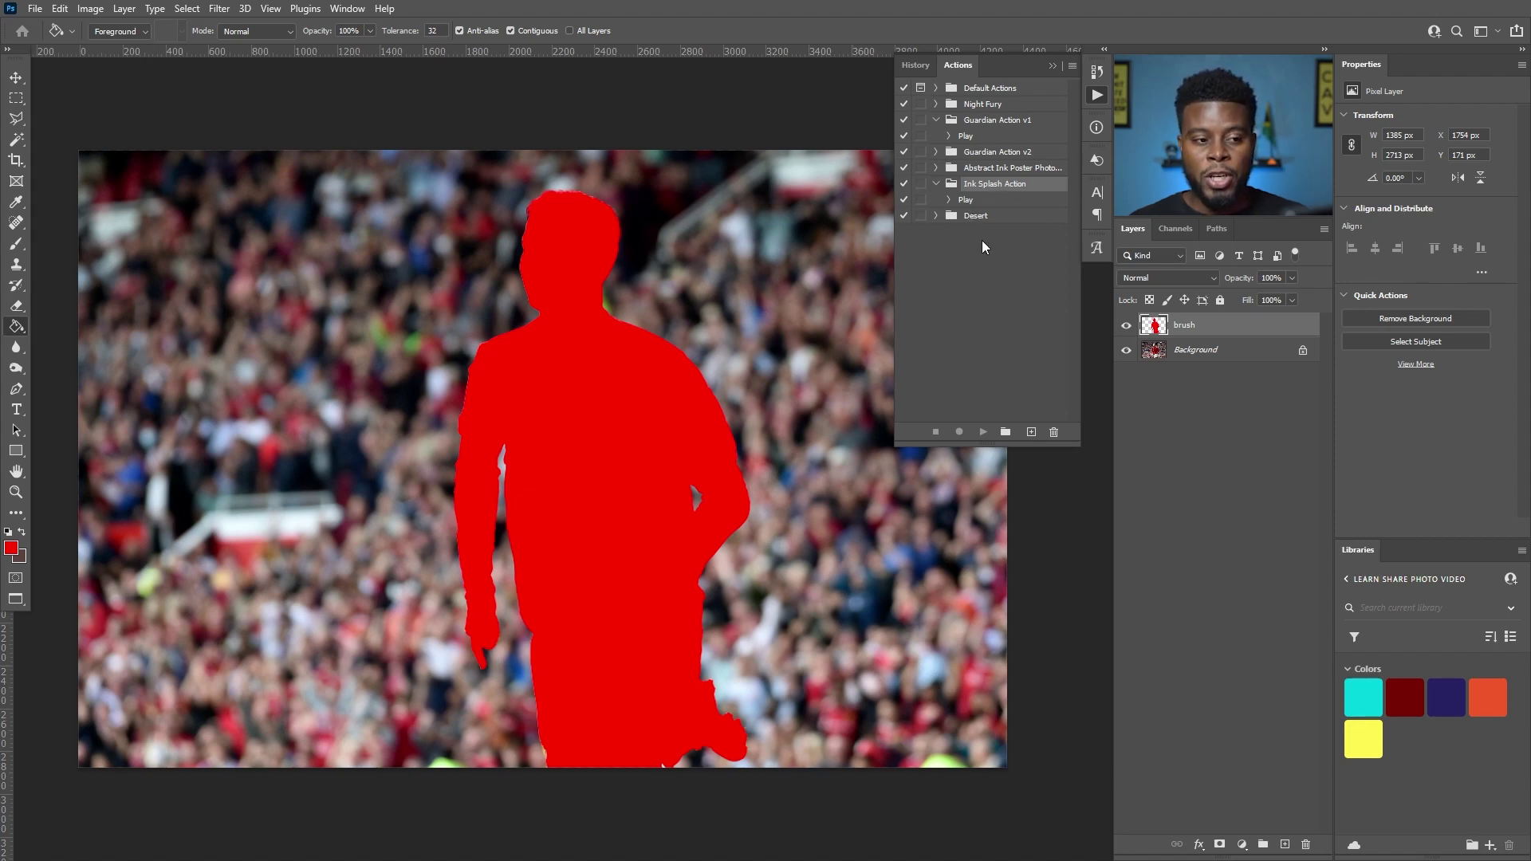
{"action": "left_click", "coordinate": [967, 204]}
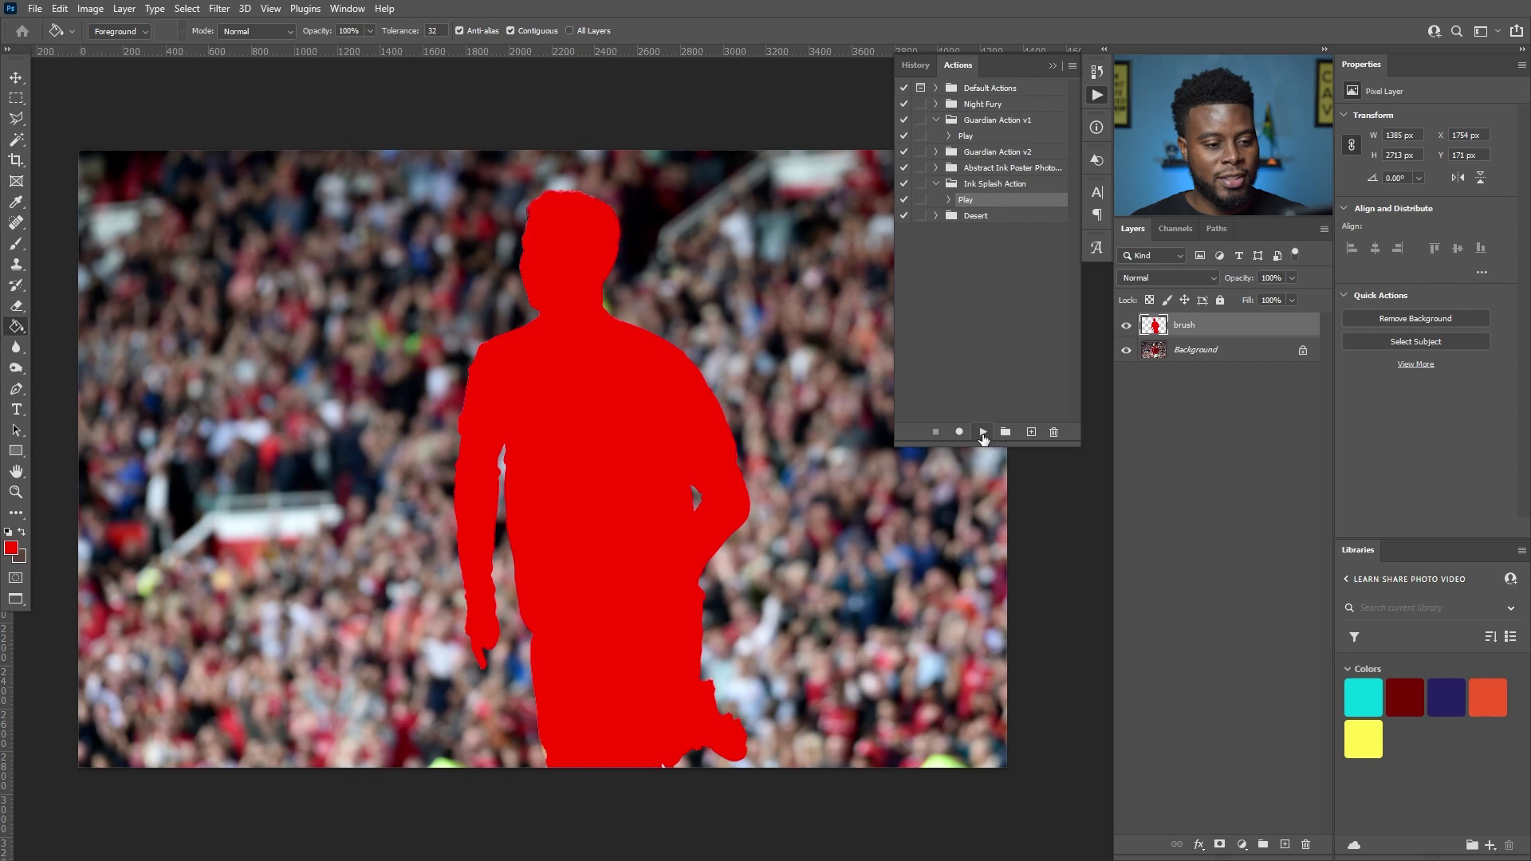
{"action": "left_click", "coordinate": [984, 432]}
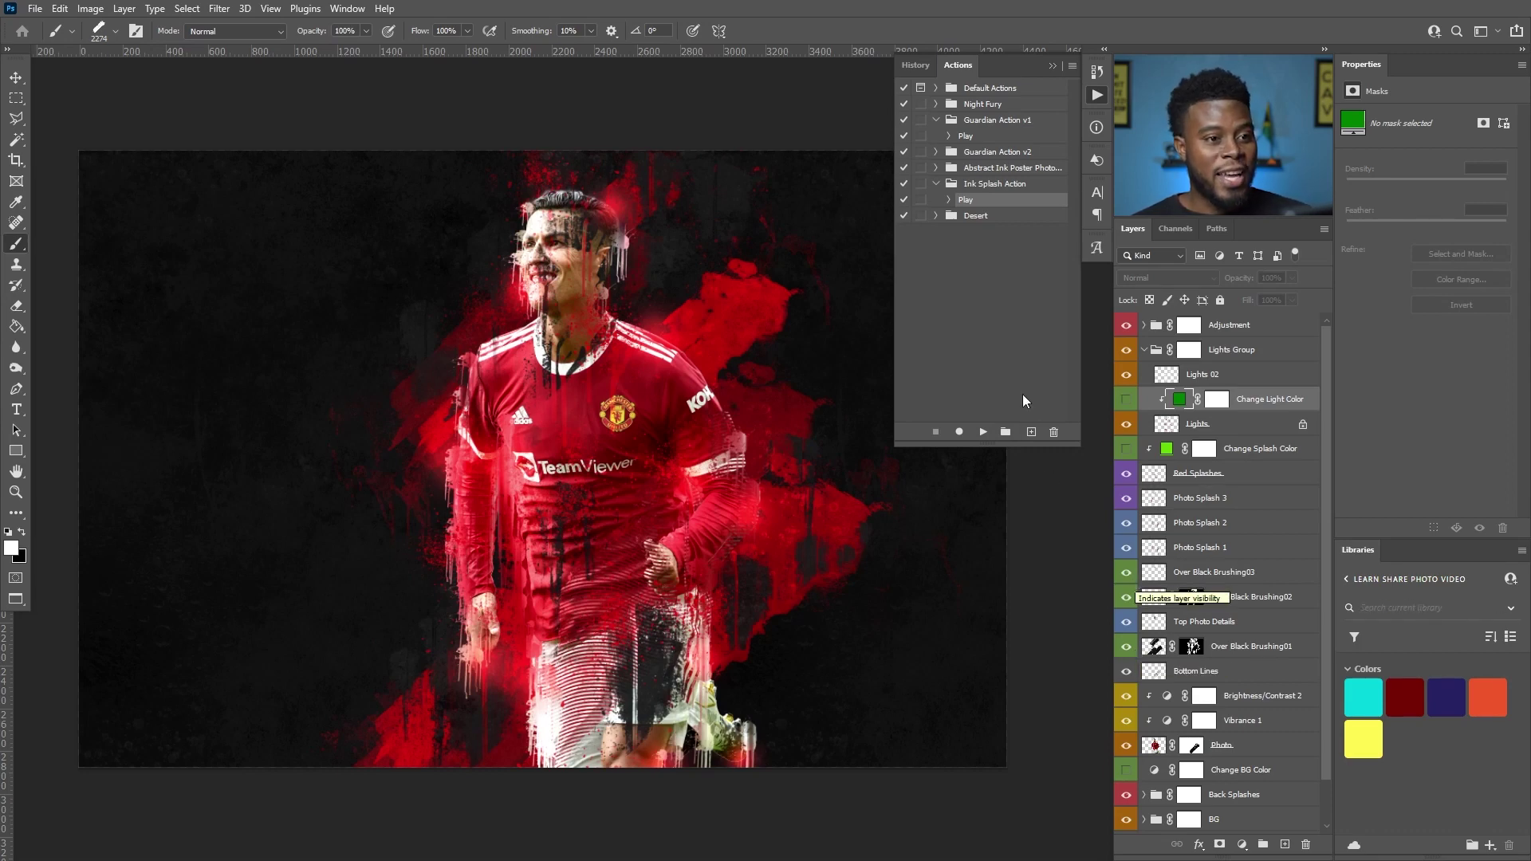
{"action": "left_click", "coordinate": [1052, 66]}
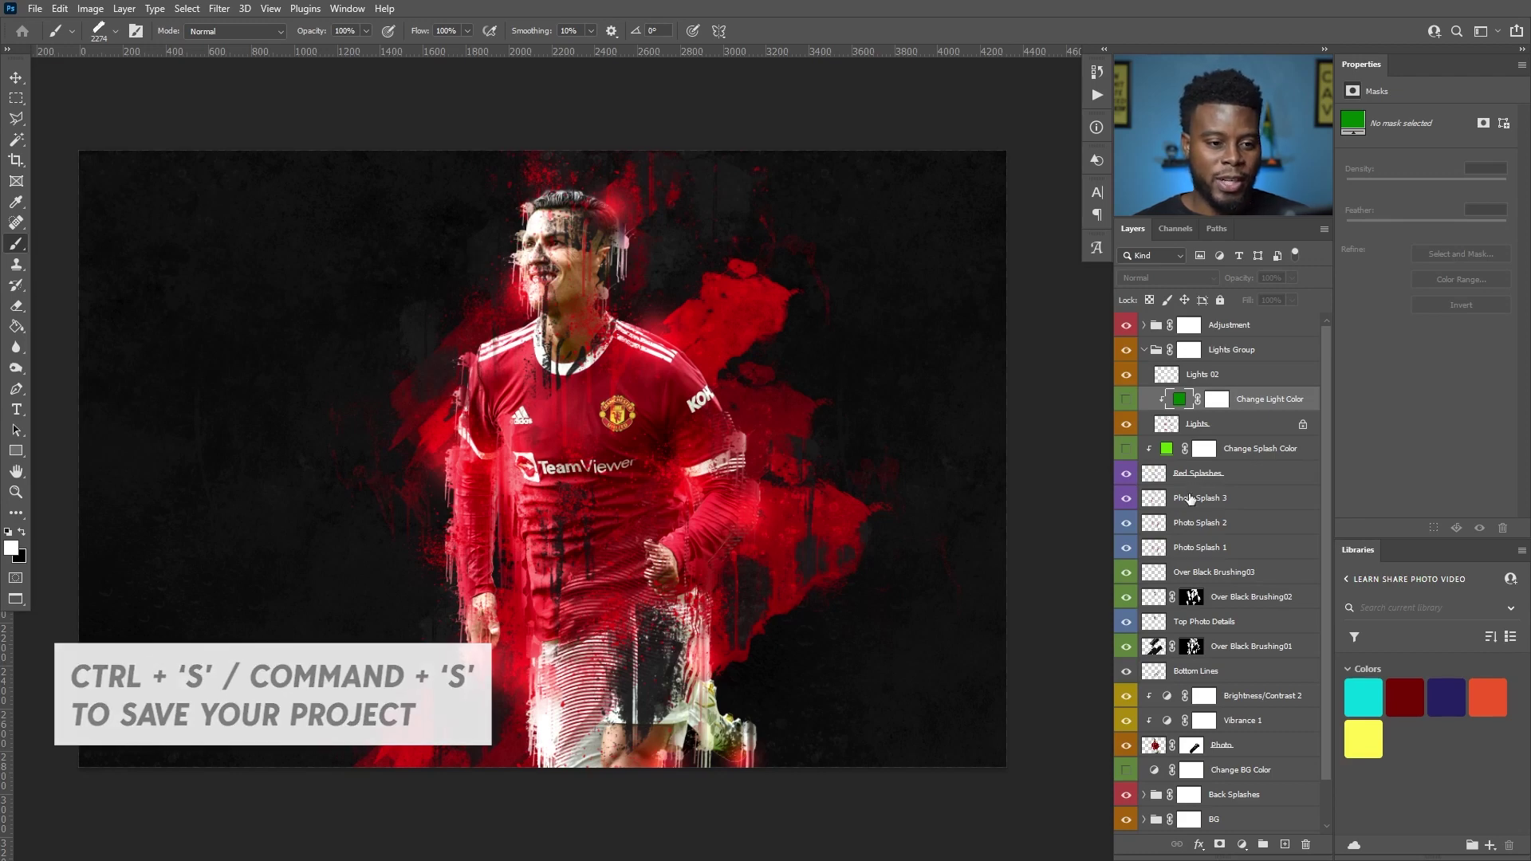
Collapse the Lights Group and compare the artwork with the Adjustment group hidden and shown.
{"action": "left_click", "coordinate": [1145, 350]}
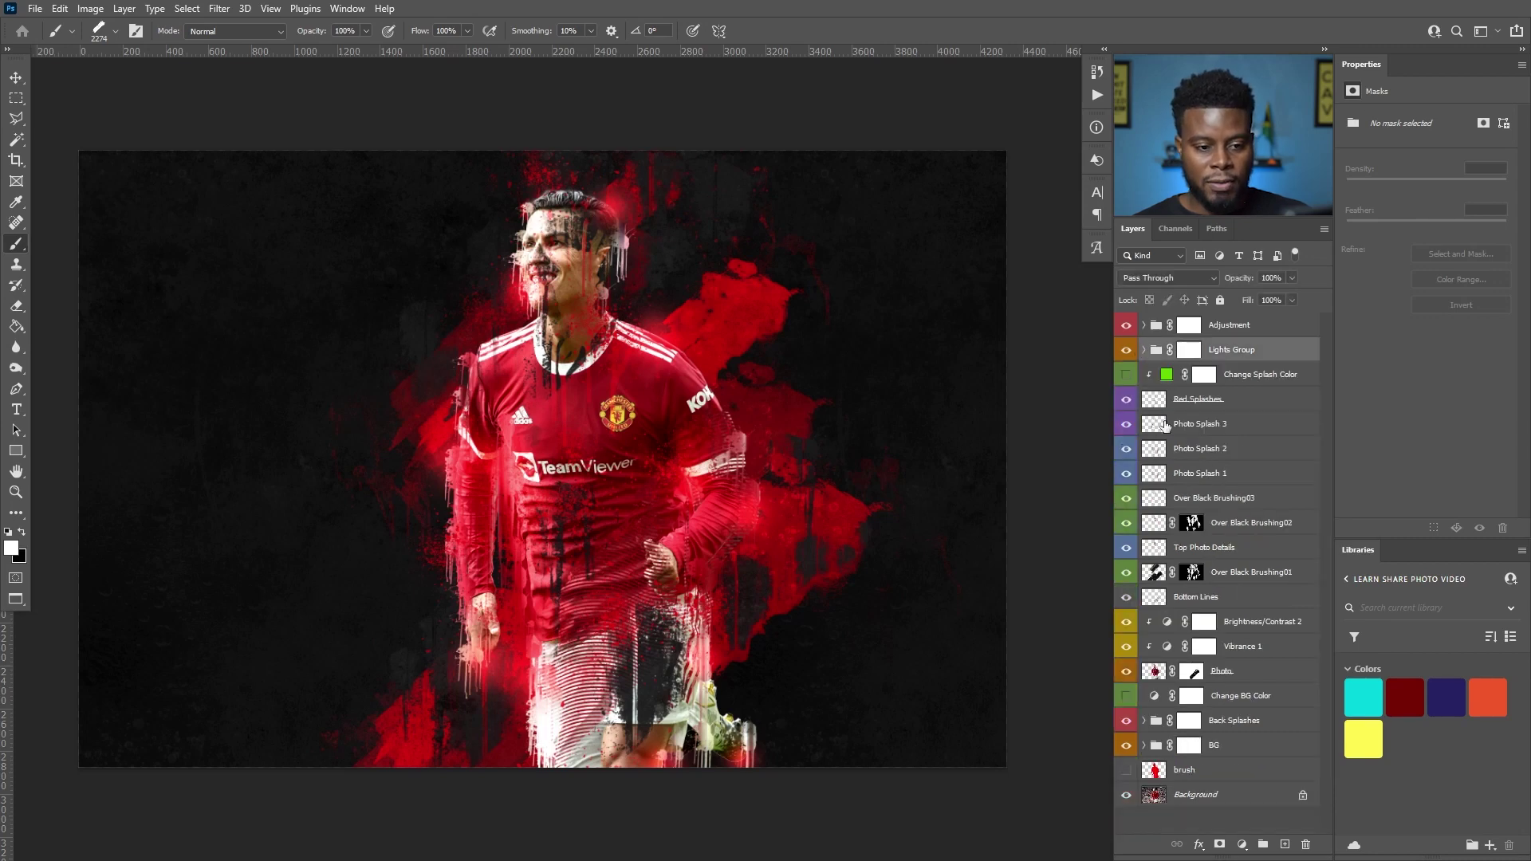
{"action": "left_click", "coordinate": [1127, 326]}
{"action": "left_click", "coordinate": [1127, 326]}
{"action": "left_click", "coordinate": [1127, 326]}
{"action": "left_click", "coordinate": [1127, 326]}
Compare the artwork with the Lights Group hidden and shown, examining the glow around the player up close.
{"action": "left_click", "coordinate": [1126, 351]}
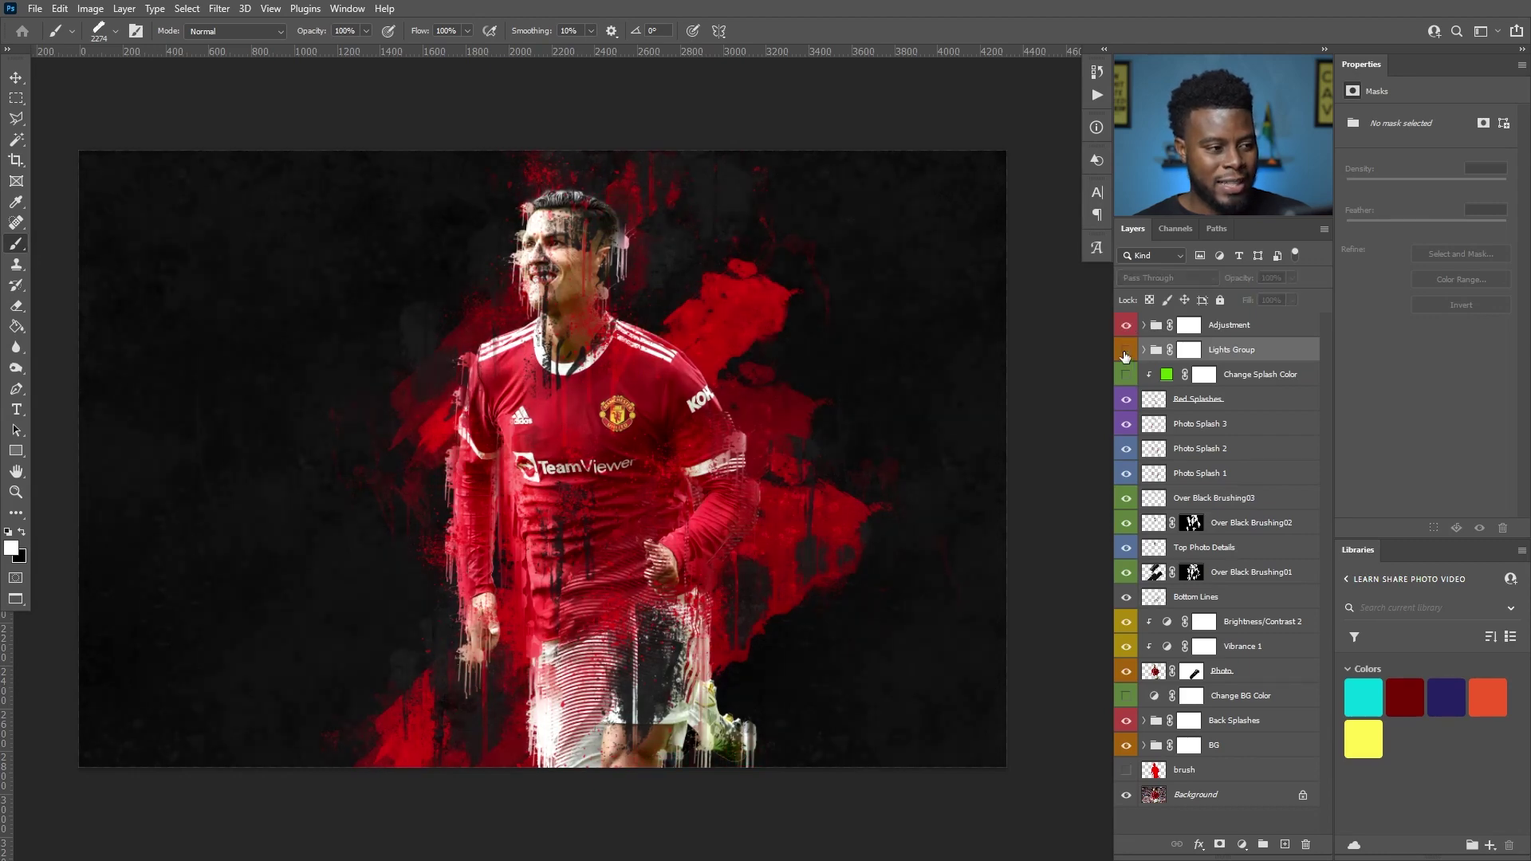
{"action": "left_click", "coordinate": [1126, 351]}
{"action": "scroll", "coordinate": [594, 354], "scroll_direction": "up", "scroll_amount": 4}
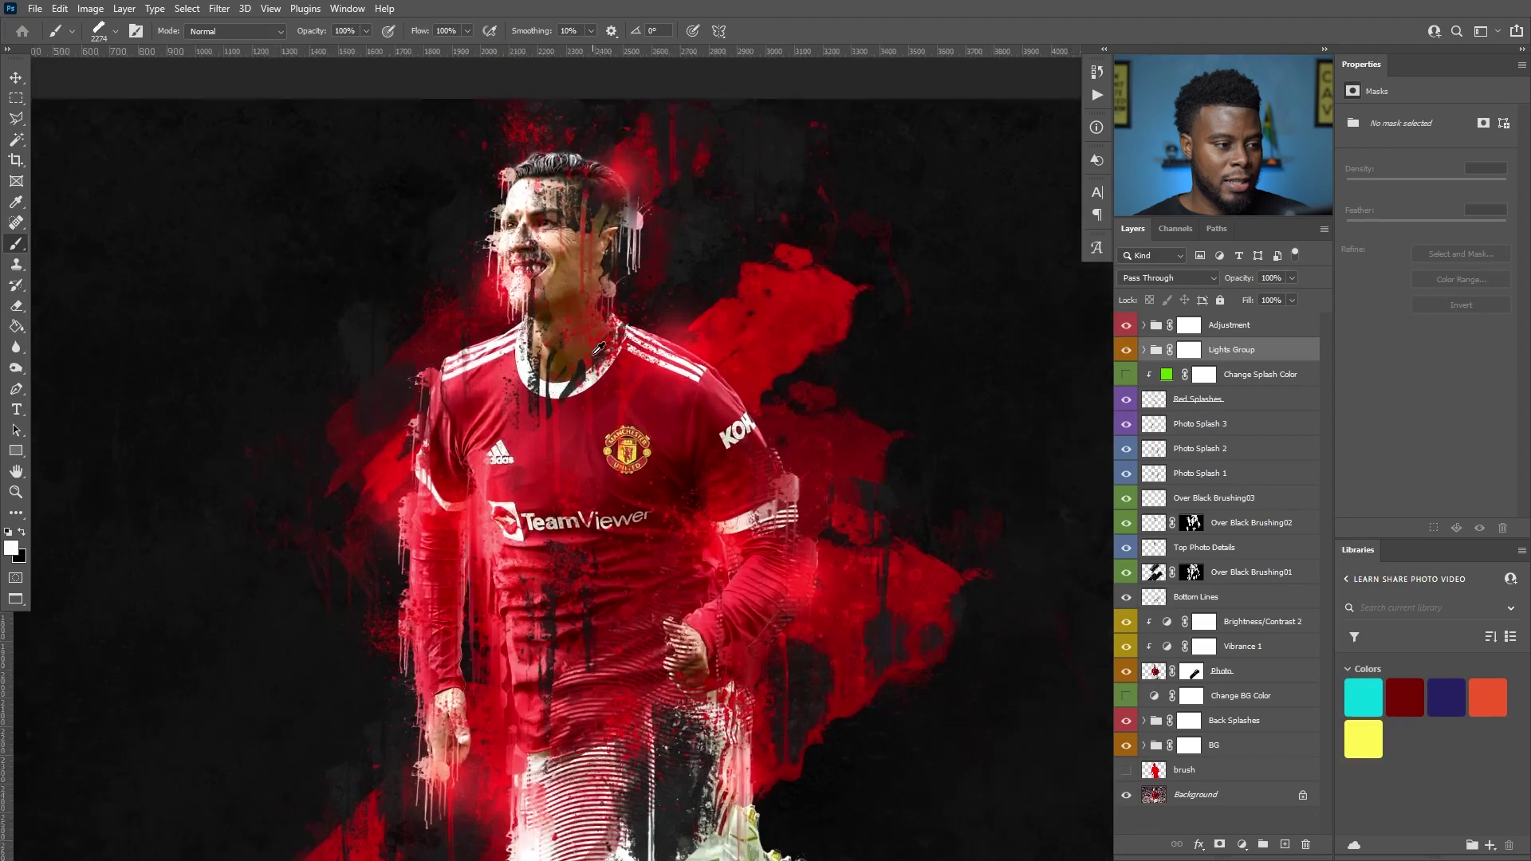
{"action": "scroll", "coordinate": [593, 354], "scroll_direction": "down", "scroll_amount": 5}
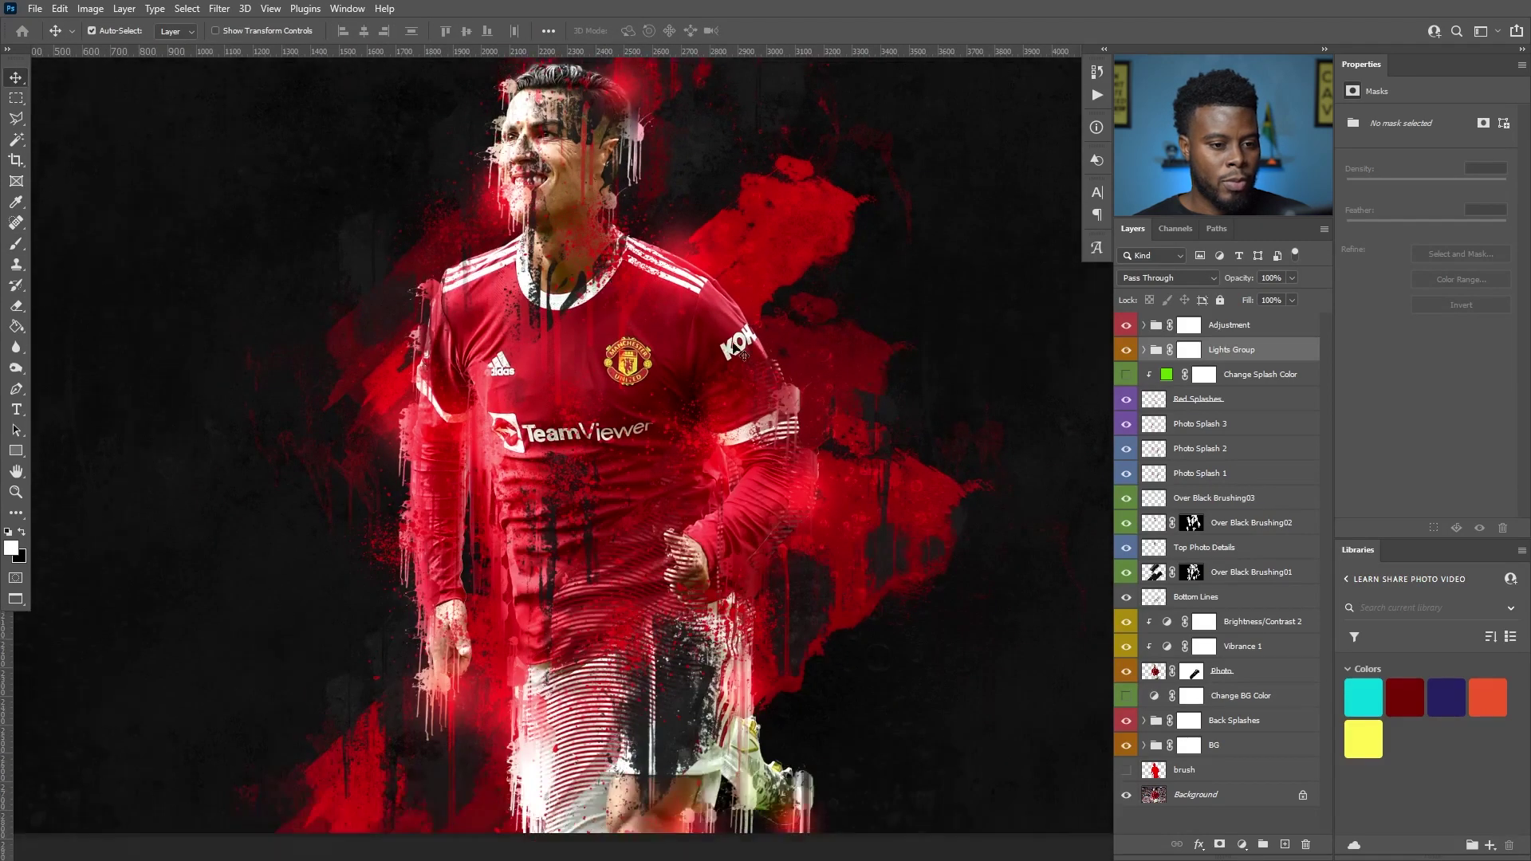
{"action": "key", "text": "v"}
{"action": "left_click", "coordinate": [1126, 350]}
{"action": "left_click", "coordinate": [1125, 350]}
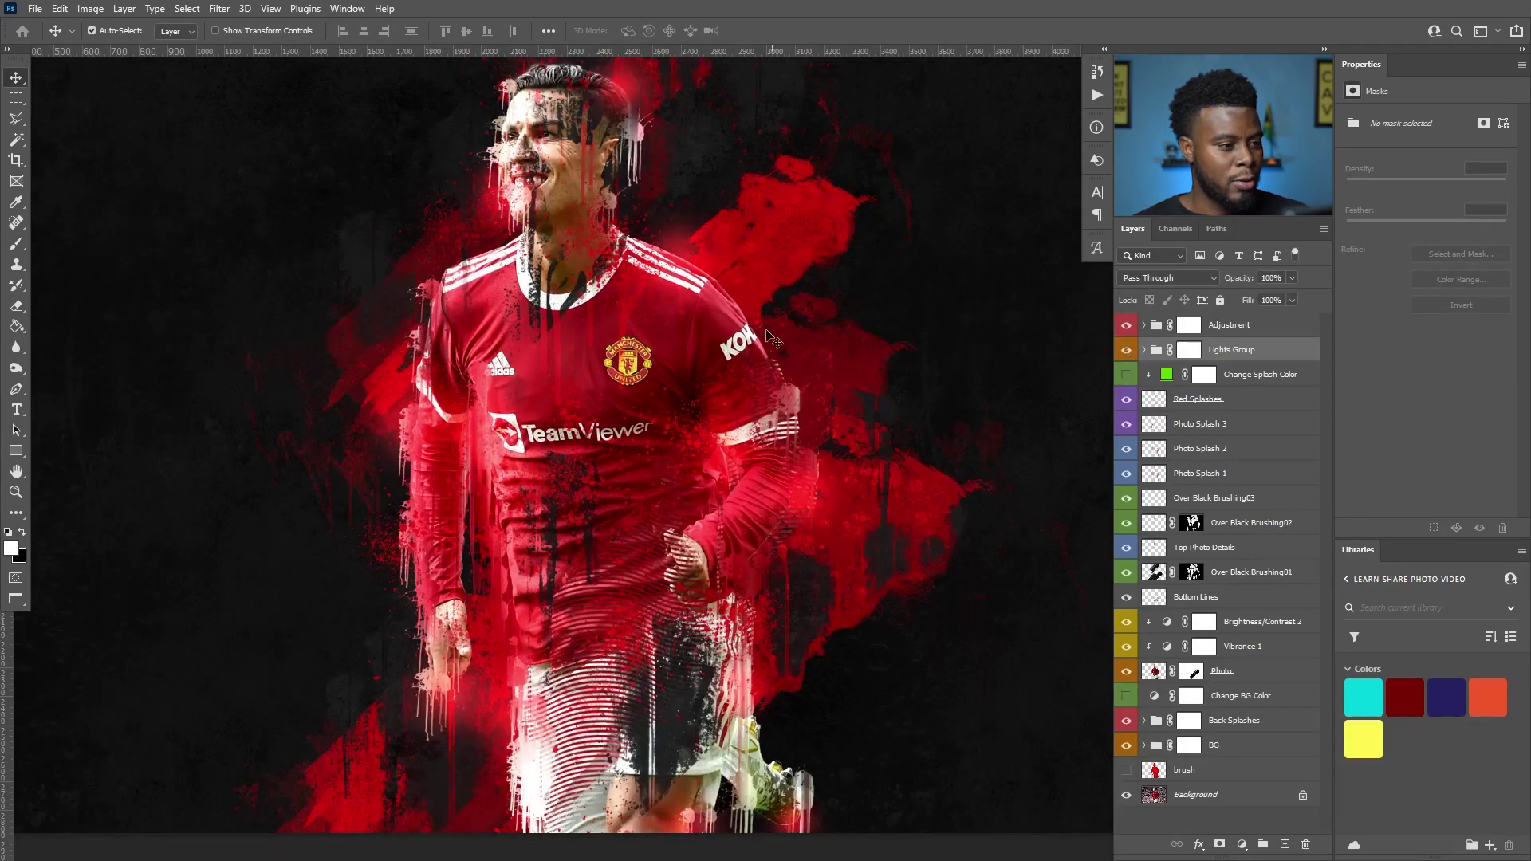
Hide the layers one after another from Red Splashes down to Photo to examine what each contributes.
{"action": "scroll", "coordinate": [1014, 412], "scroll_direction": "up", "scroll_amount": 2}
{"action": "left_click", "coordinate": [1125, 401]}
{"action": "left_click", "coordinate": [1126, 425]}
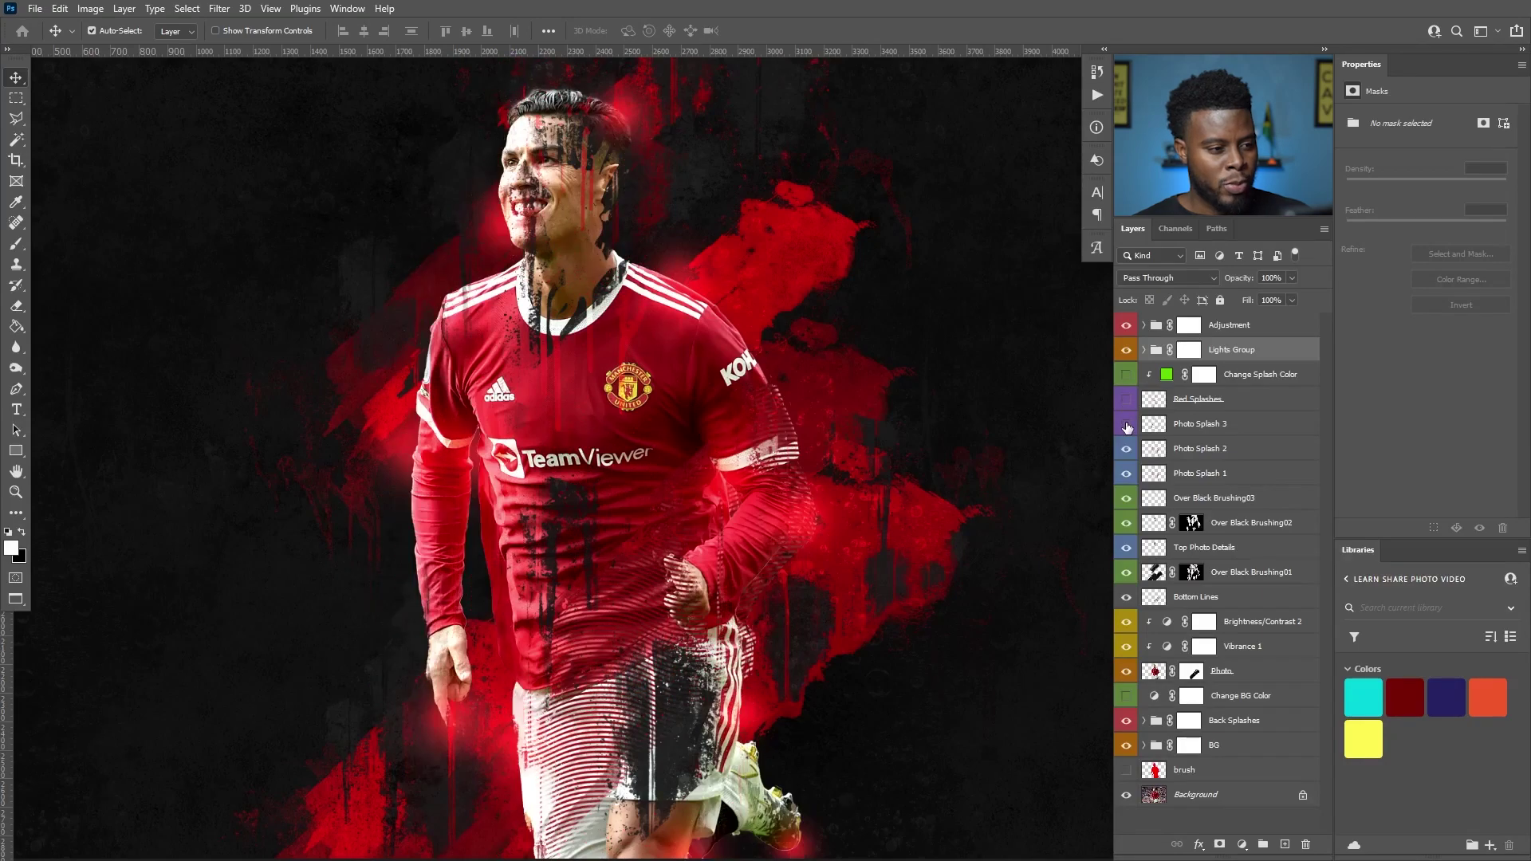
{"action": "left_click", "coordinate": [1126, 449]}
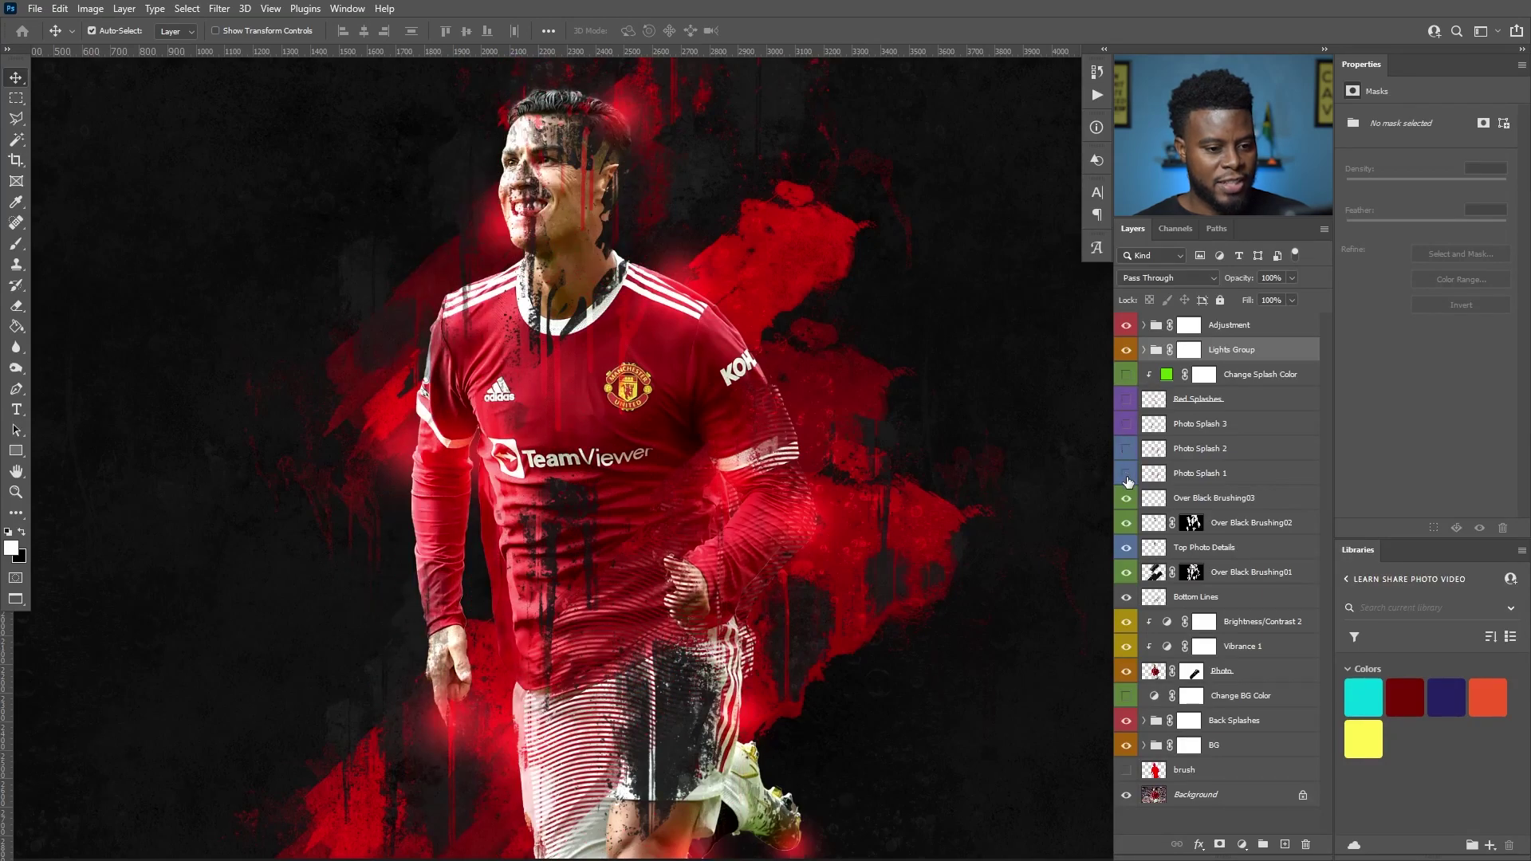
{"action": "left_click", "coordinate": [1126, 475]}
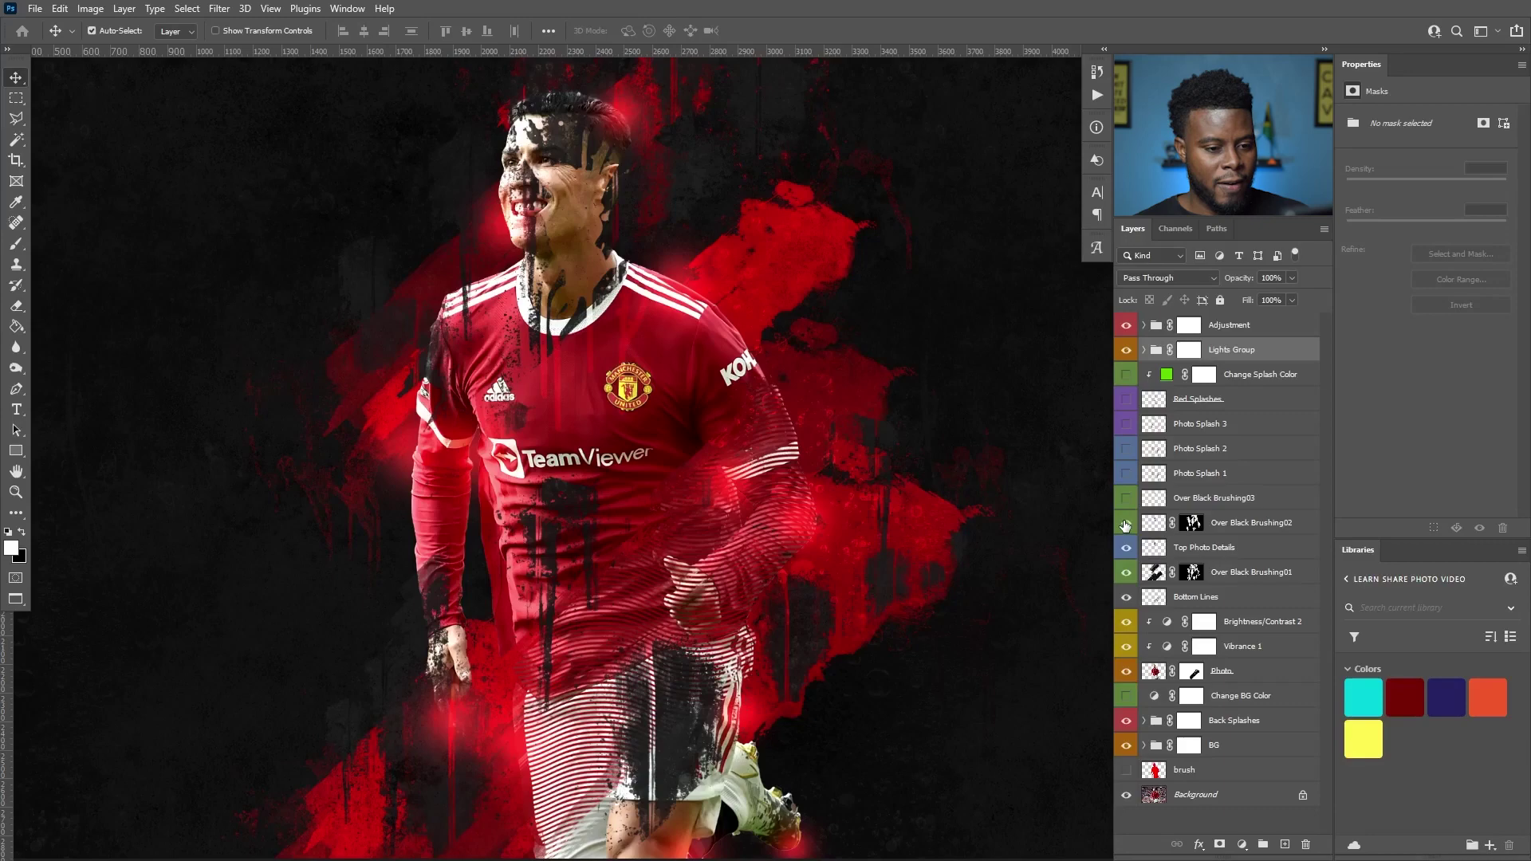
{"action": "left_click", "coordinate": [1126, 547]}
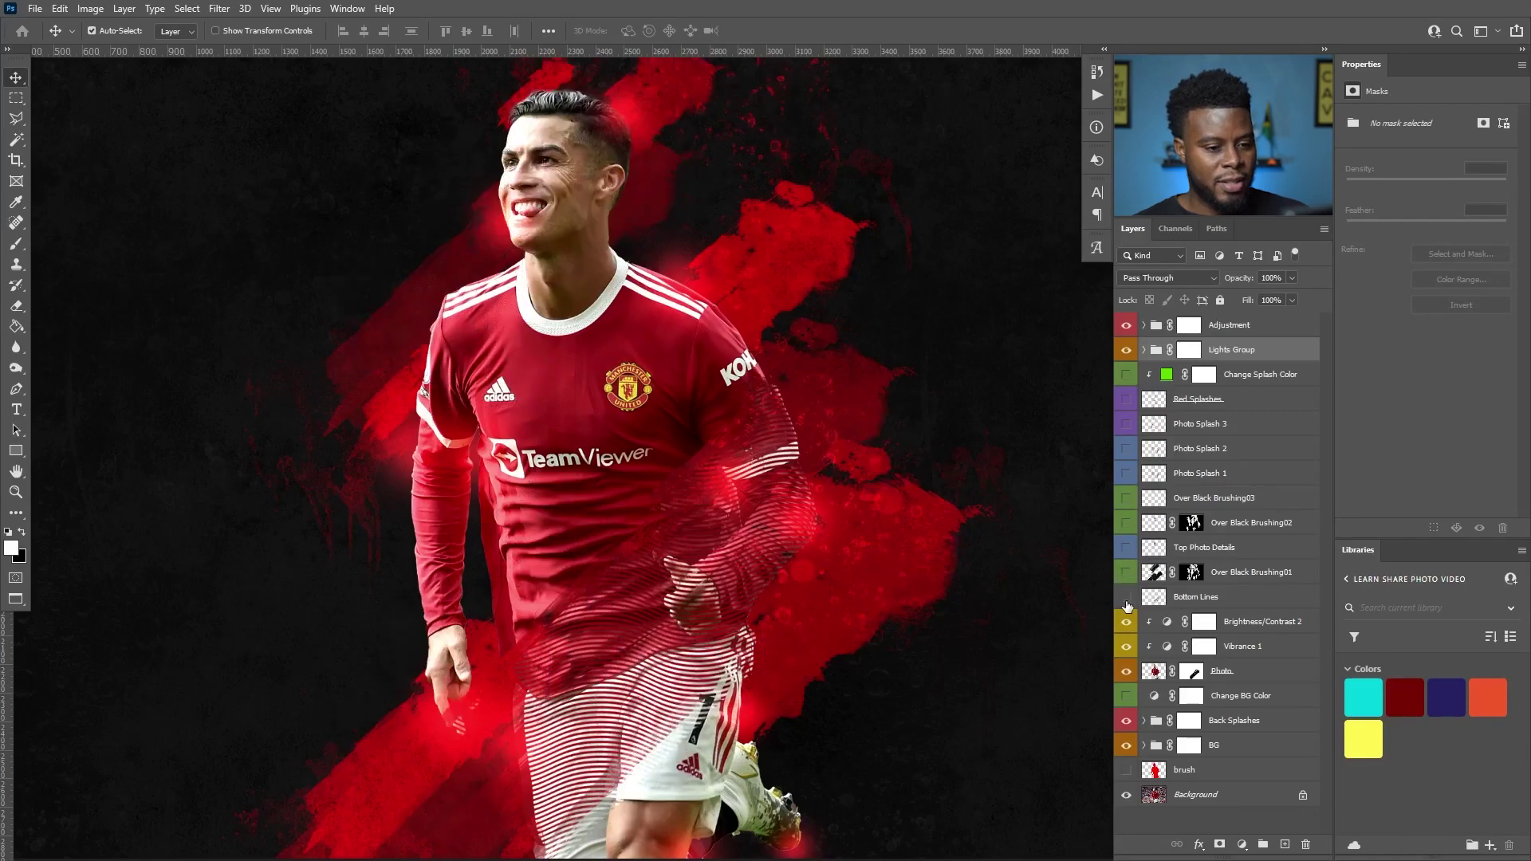
{"action": "left_click", "coordinate": [1125, 599]}
{"action": "left_click", "coordinate": [1126, 623]}
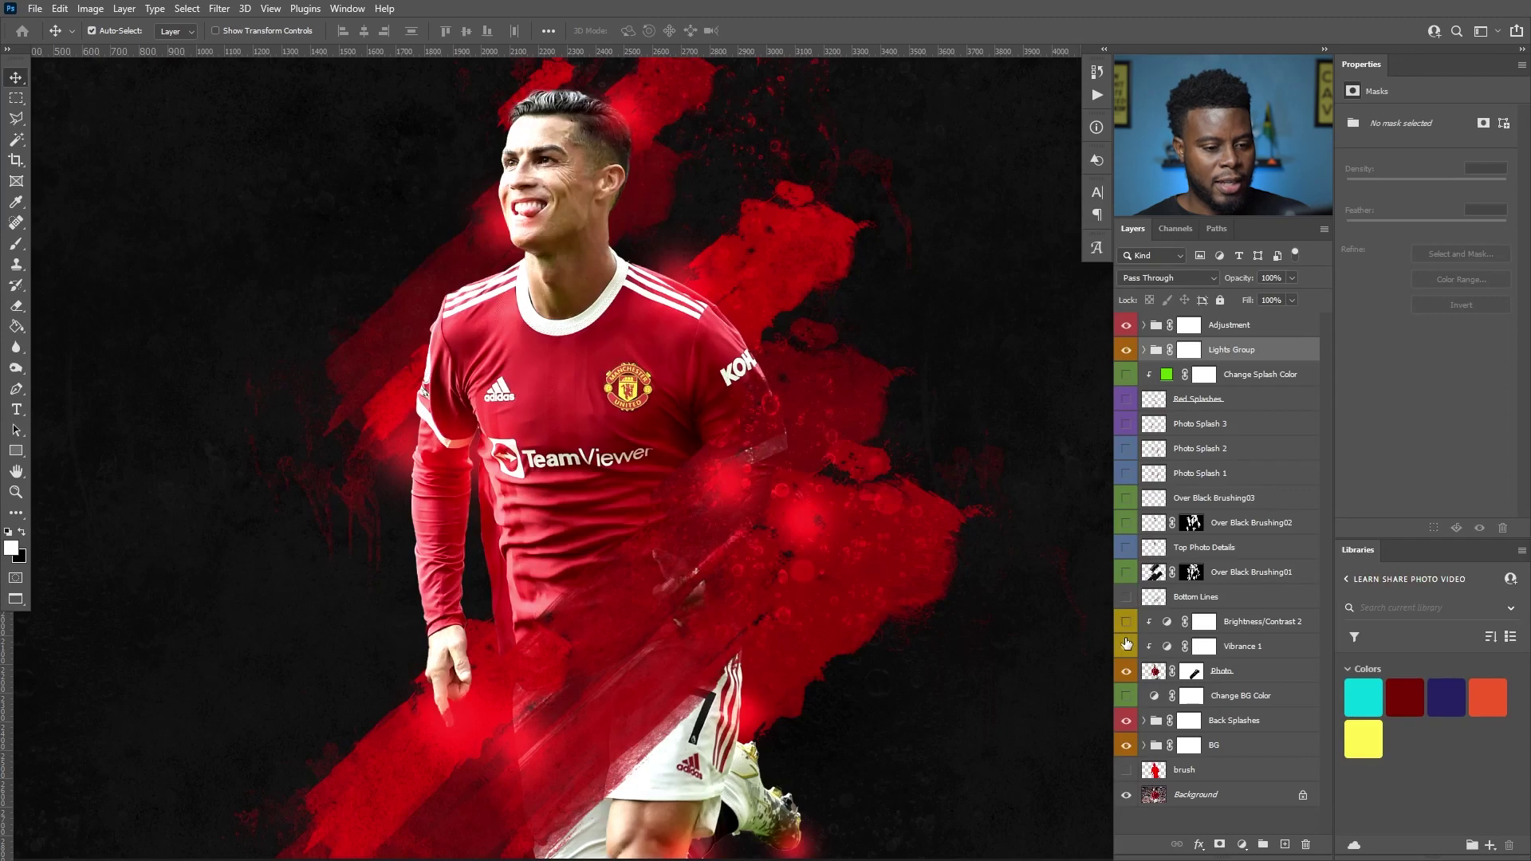
{"action": "left_click", "coordinate": [1126, 672]}
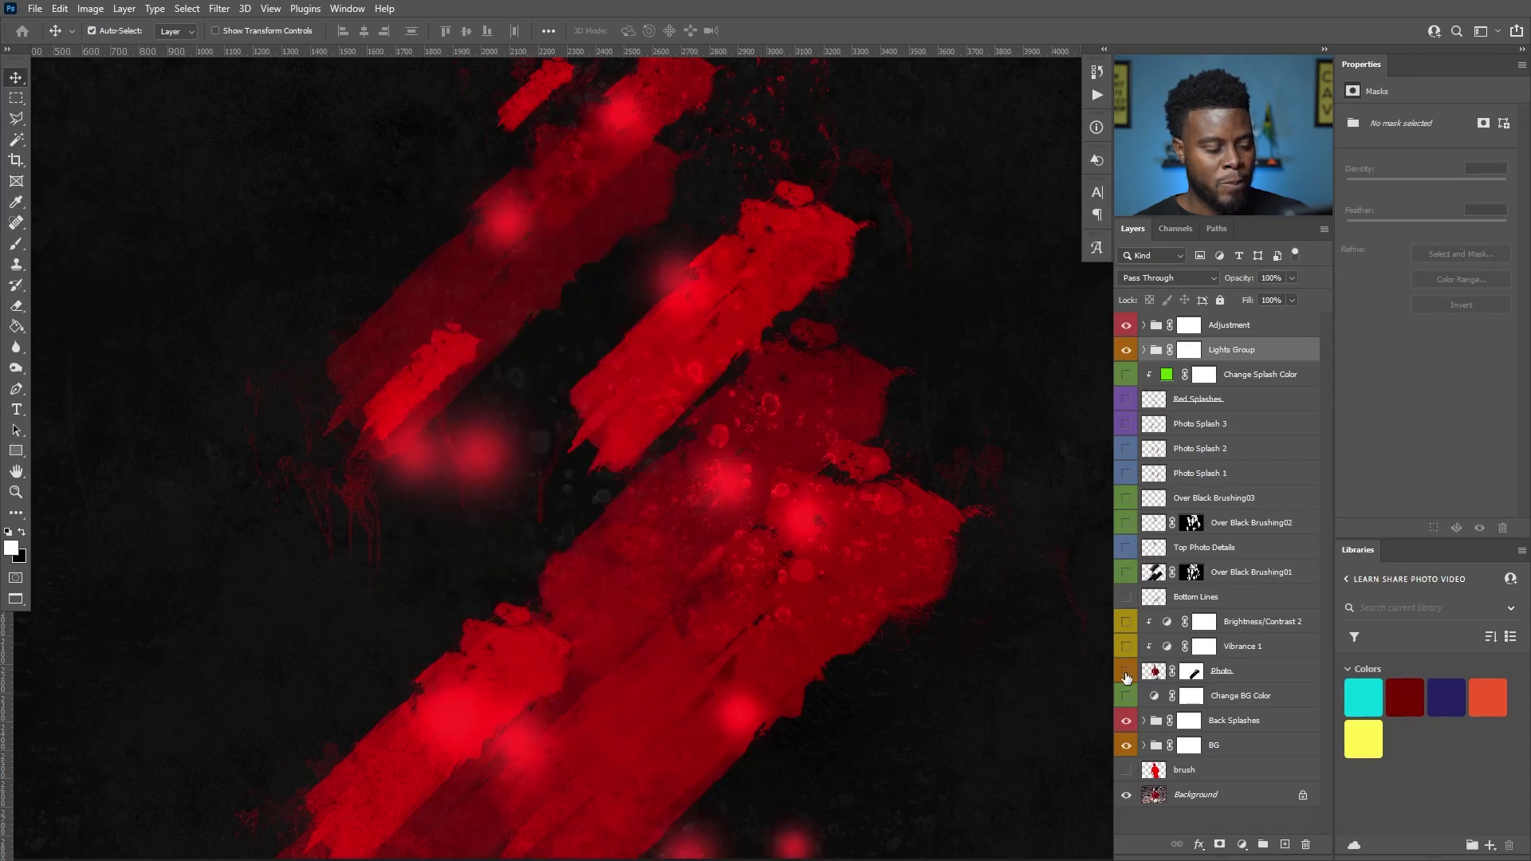
Show all layers from Photo up to Red Splashes again and turn on Change Splash Color, comparing the splashes with and without it.
{"action": "left_click_drag", "start_coordinate": [1126, 677], "coordinate": [1125, 378]}
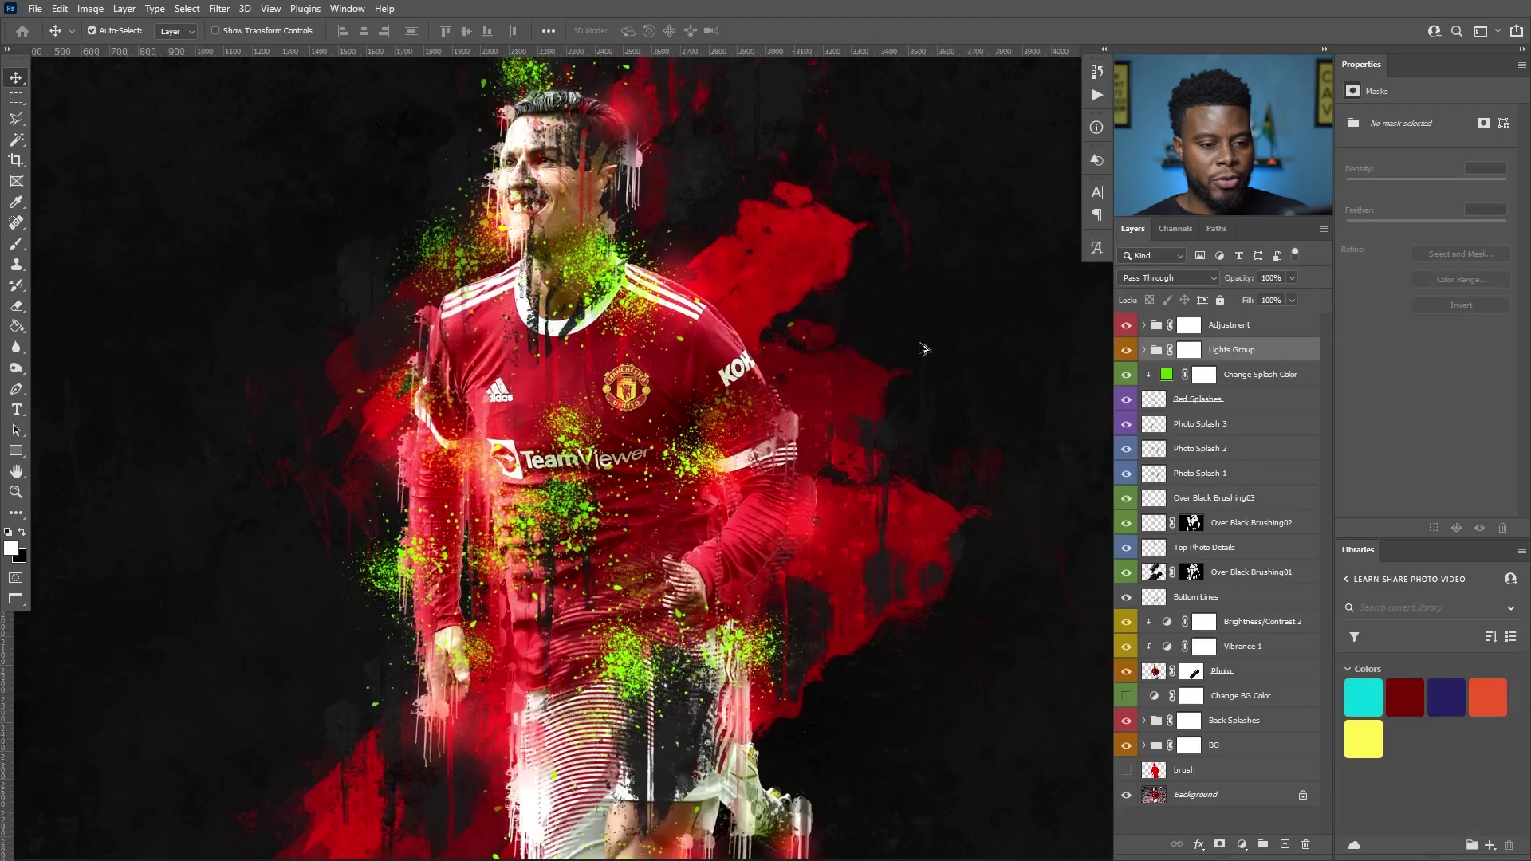
{"action": "scroll", "coordinate": [903, 382], "scroll_direction": "up", "scroll_amount": 4}
{"action": "scroll", "coordinate": [891, 377], "scroll_direction": "down", "scroll_amount": 4}
{"action": "scroll", "coordinate": [882, 366], "scroll_direction": "up", "scroll_amount": 1}
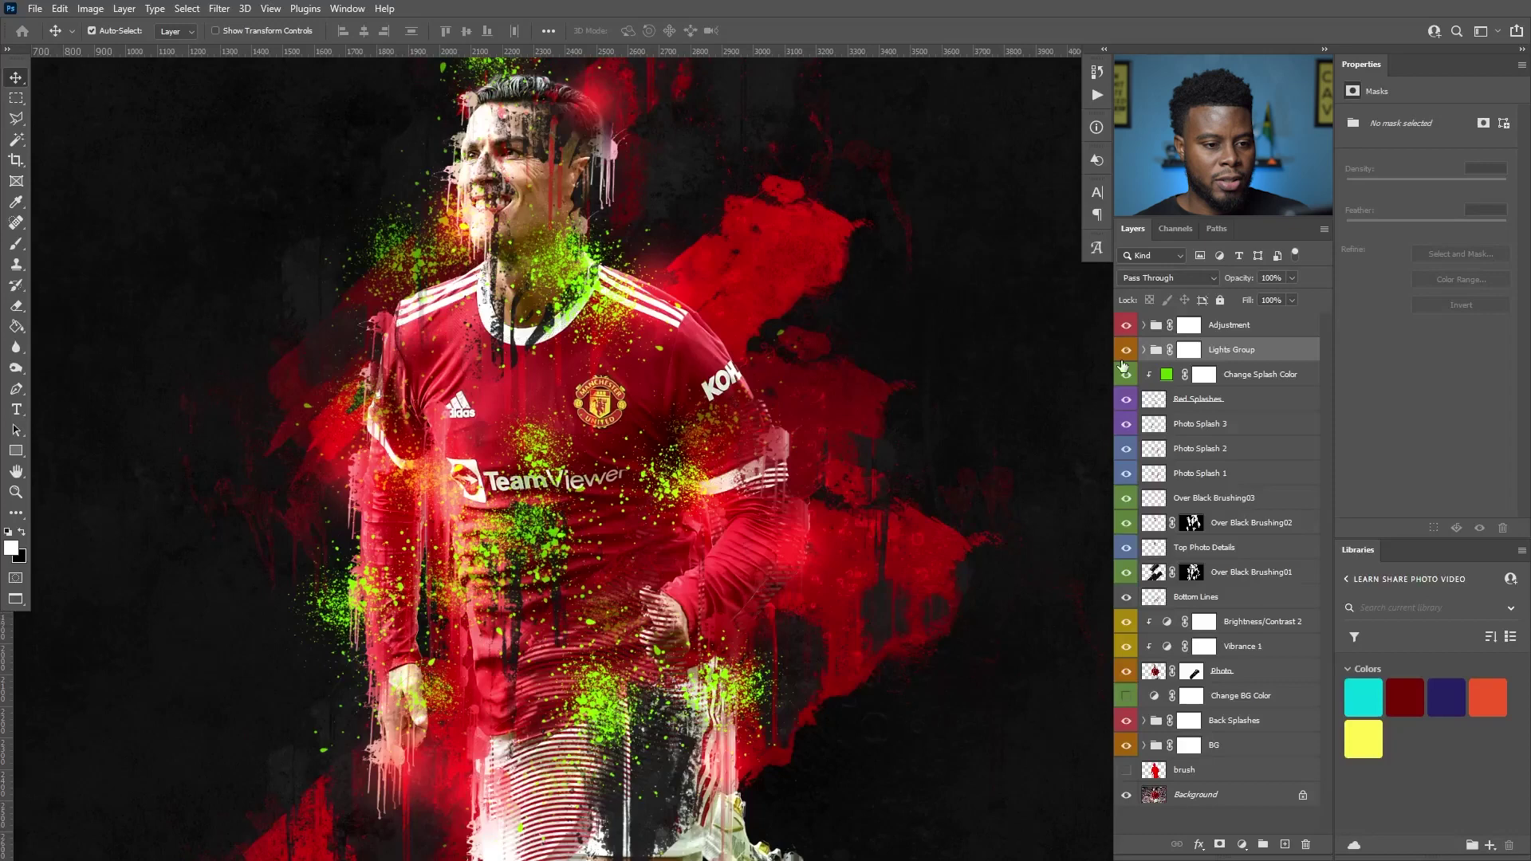
{"action": "left_click", "coordinate": [1126, 374]}
{"action": "left_click", "coordinate": [1126, 374]}
{"action": "scroll", "coordinate": [448, 348], "scroll_direction": "up", "scroll_amount": 1}
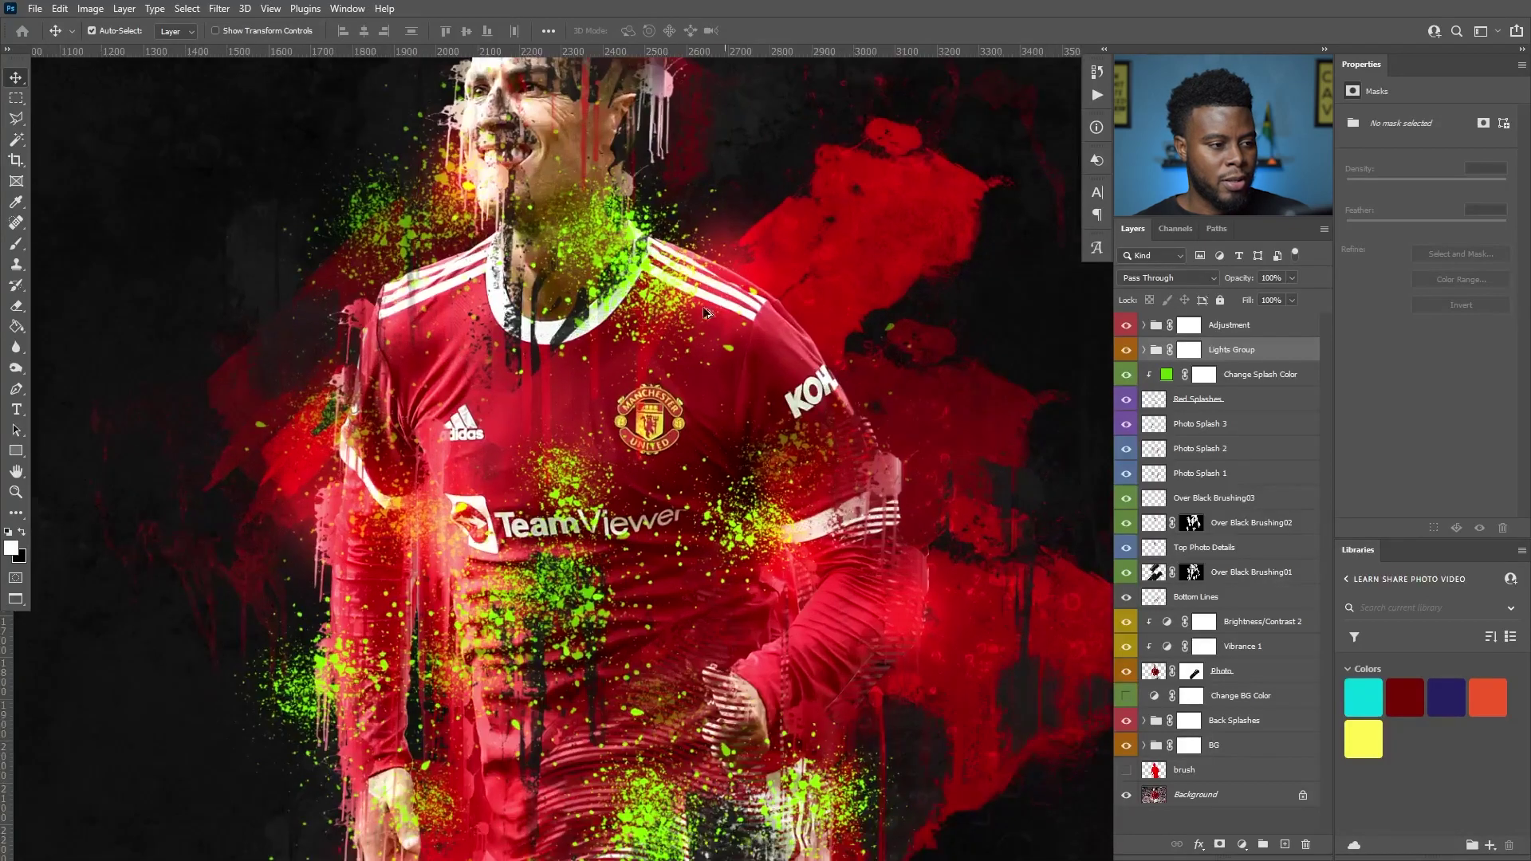
Change the Change Splash Color fill from green to white so the ink splashes over the player turn white.
{"action": "scroll", "coordinate": [626, 265], "scroll_direction": "up", "scroll_amount": 2}
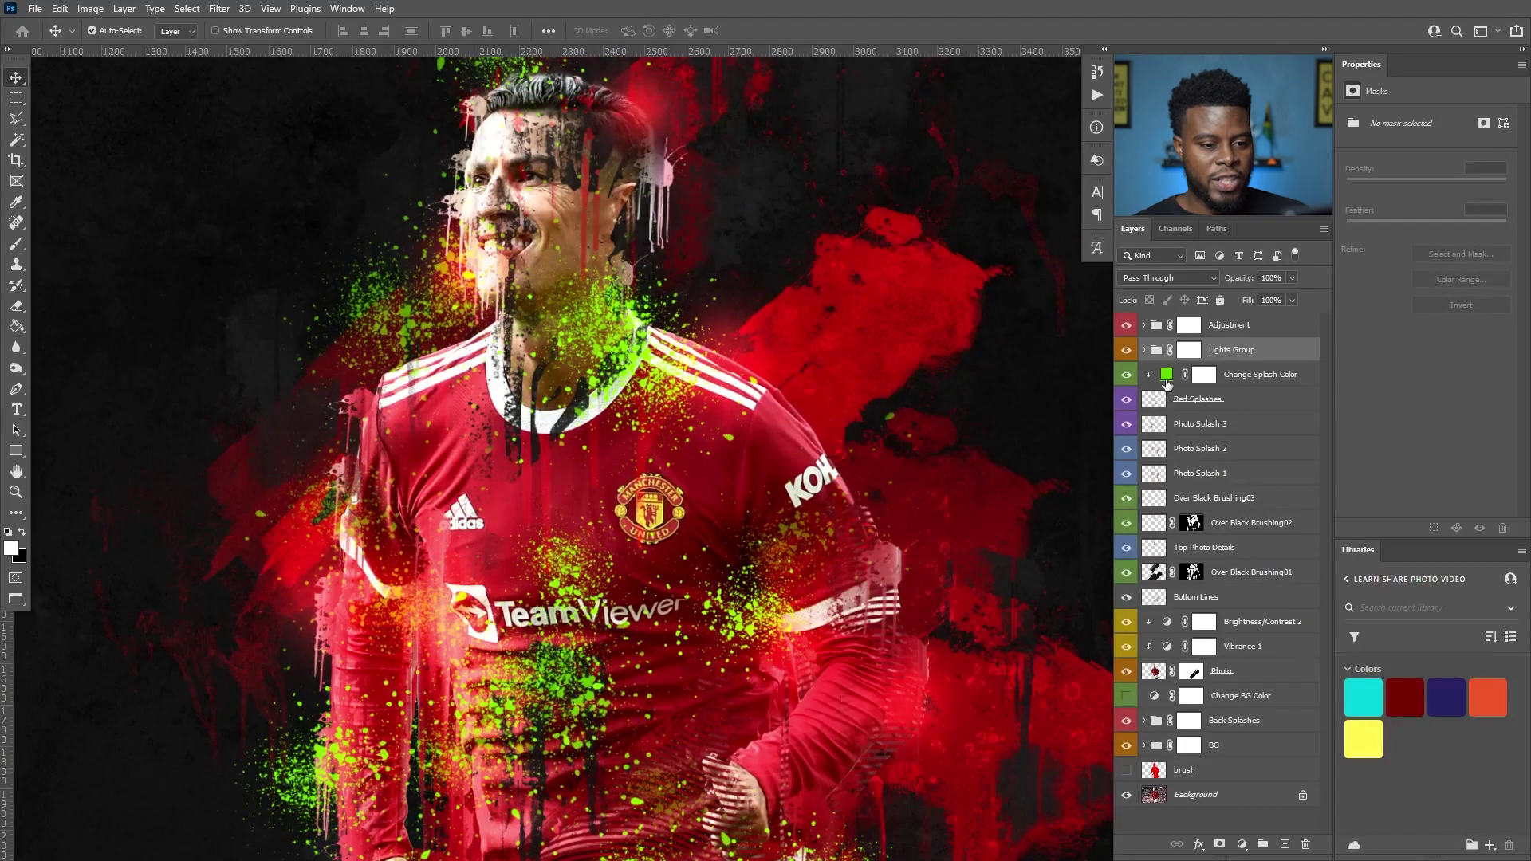
{"action": "left_click", "coordinate": [1166, 375]}
{"action": "double_click", "coordinate": [1167, 381]}
{"action": "left_click_drag", "start_coordinate": [1141, 368], "coordinate": [1050, 293]}
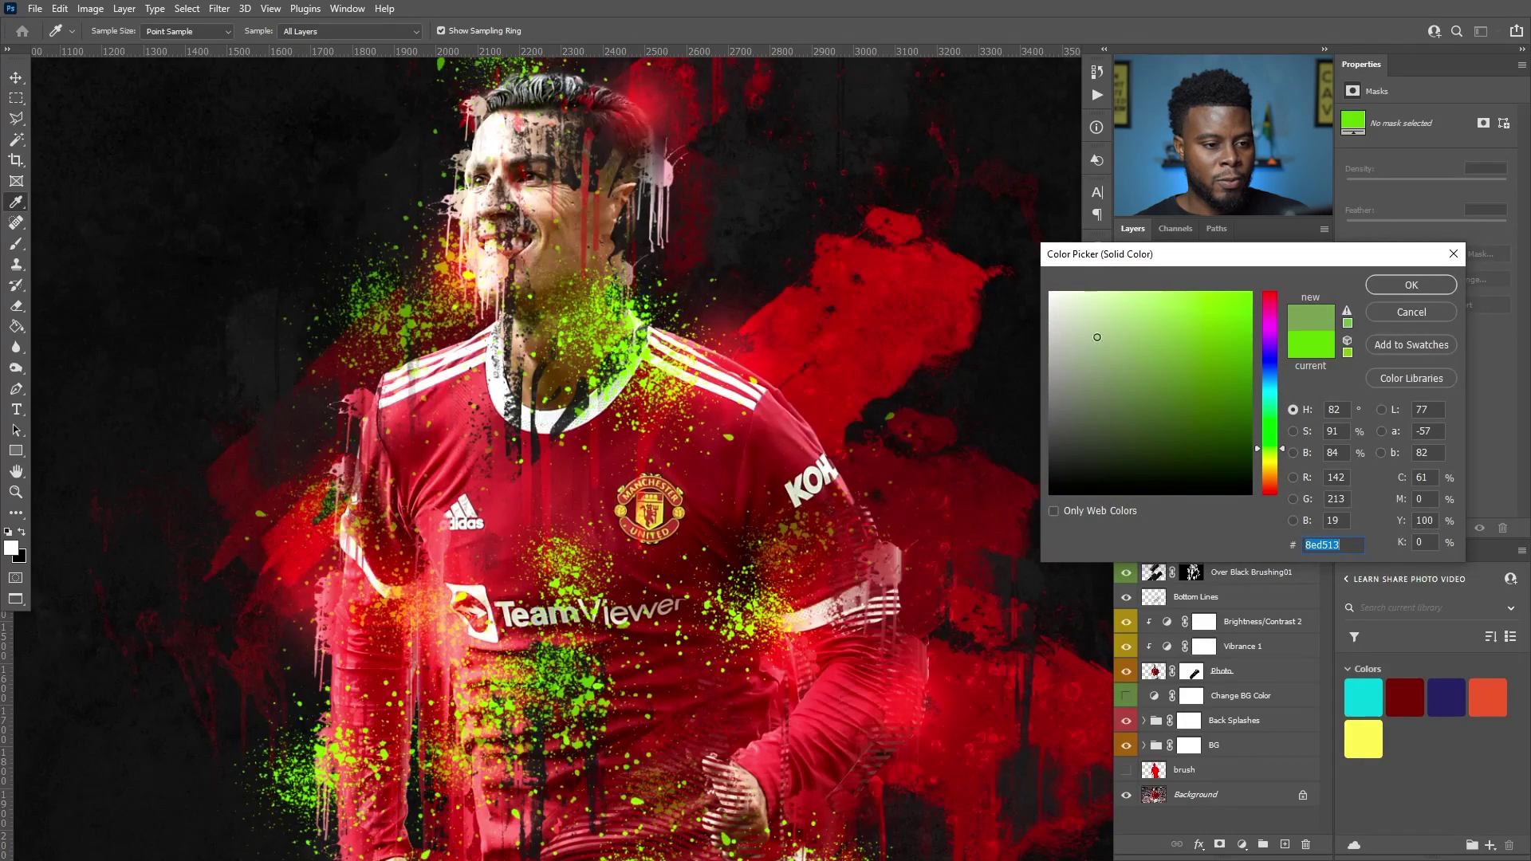
{"action": "left_click", "coordinate": [1410, 285]}
{"action": "key", "text": "v"}
{"action": "scroll", "coordinate": [507, 263], "scroll_direction": "down", "scroll_amount": 3}
{"action": "scroll", "coordinate": [506, 263], "scroll_direction": "up", "scroll_amount": 4}
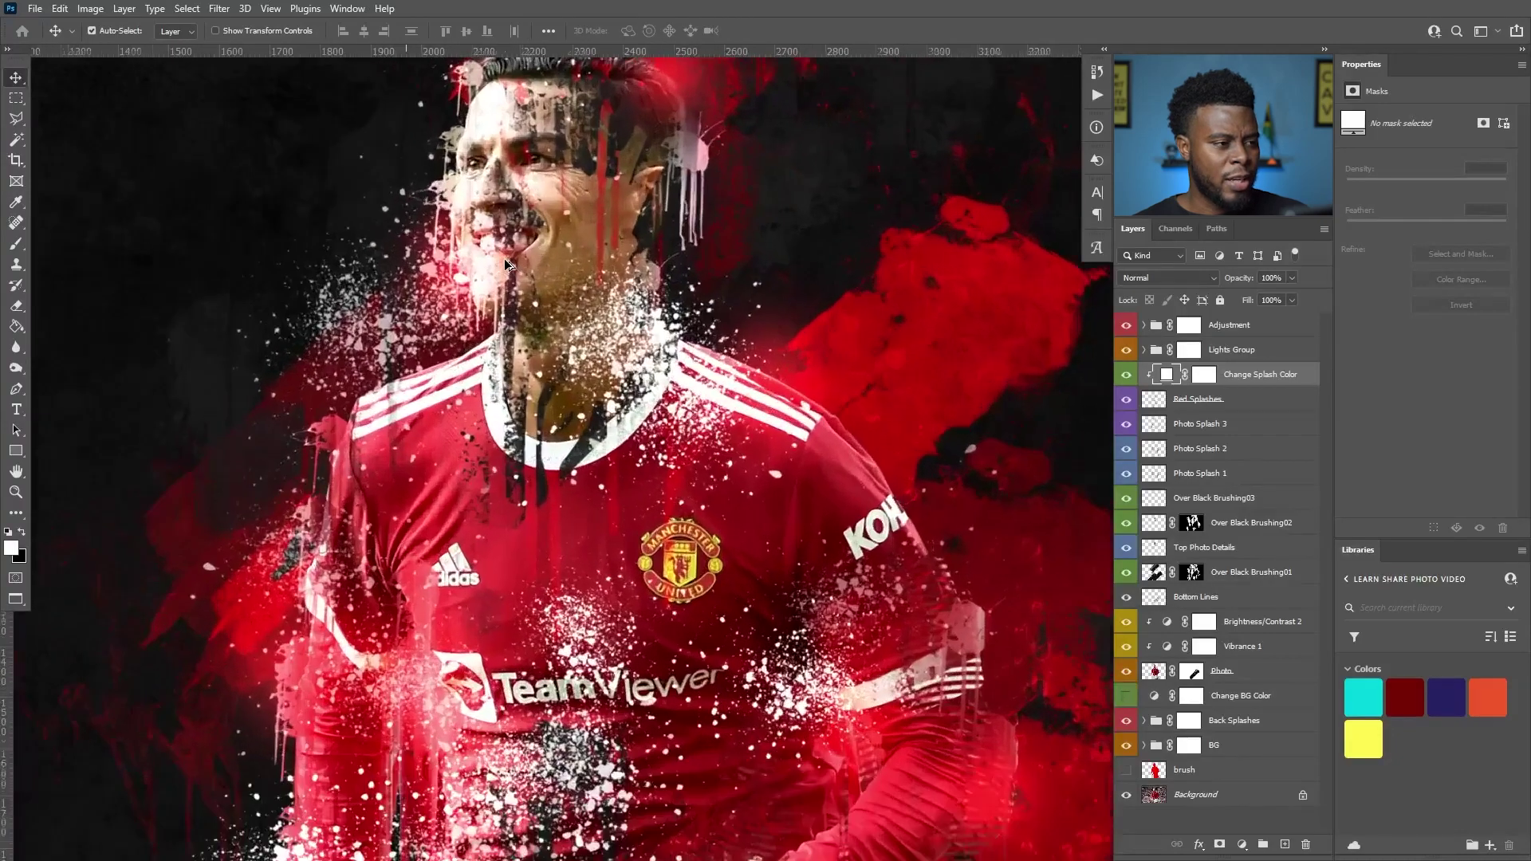
{"action": "scroll", "coordinate": [532, 271], "scroll_direction": "up", "scroll_amount": 5}
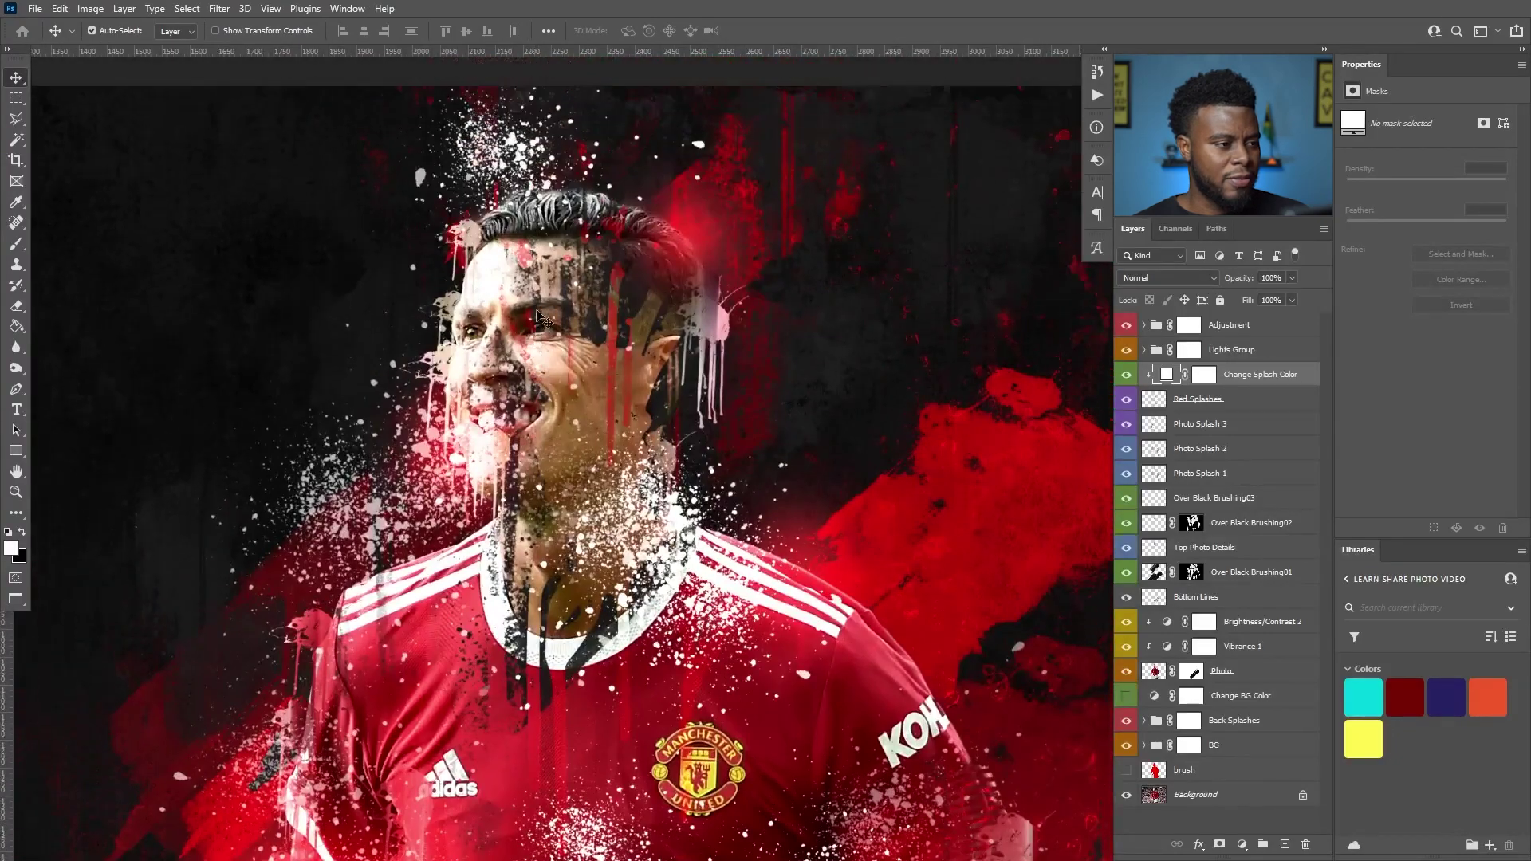
{"action": "scroll", "coordinate": [542, 327], "scroll_direction": "down", "scroll_amount": 1}
{"action": "scroll", "coordinate": [542, 327], "scroll_direction": "down", "scroll_amount": 2}
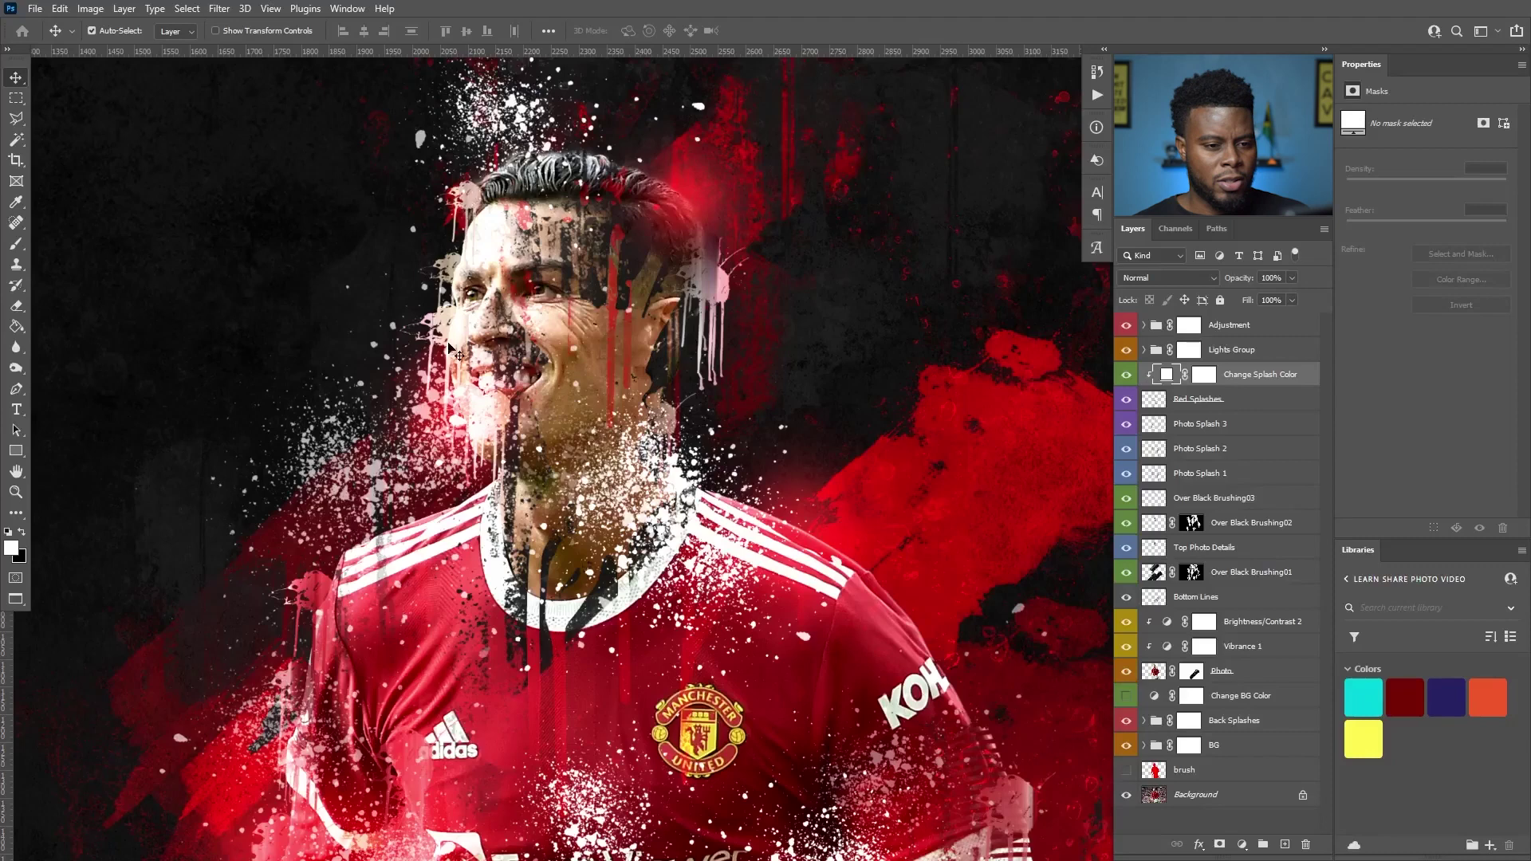
Compare the artwork with the Red Splashes layer hidden and shown.
{"action": "left_click", "coordinate": [1127, 402]}
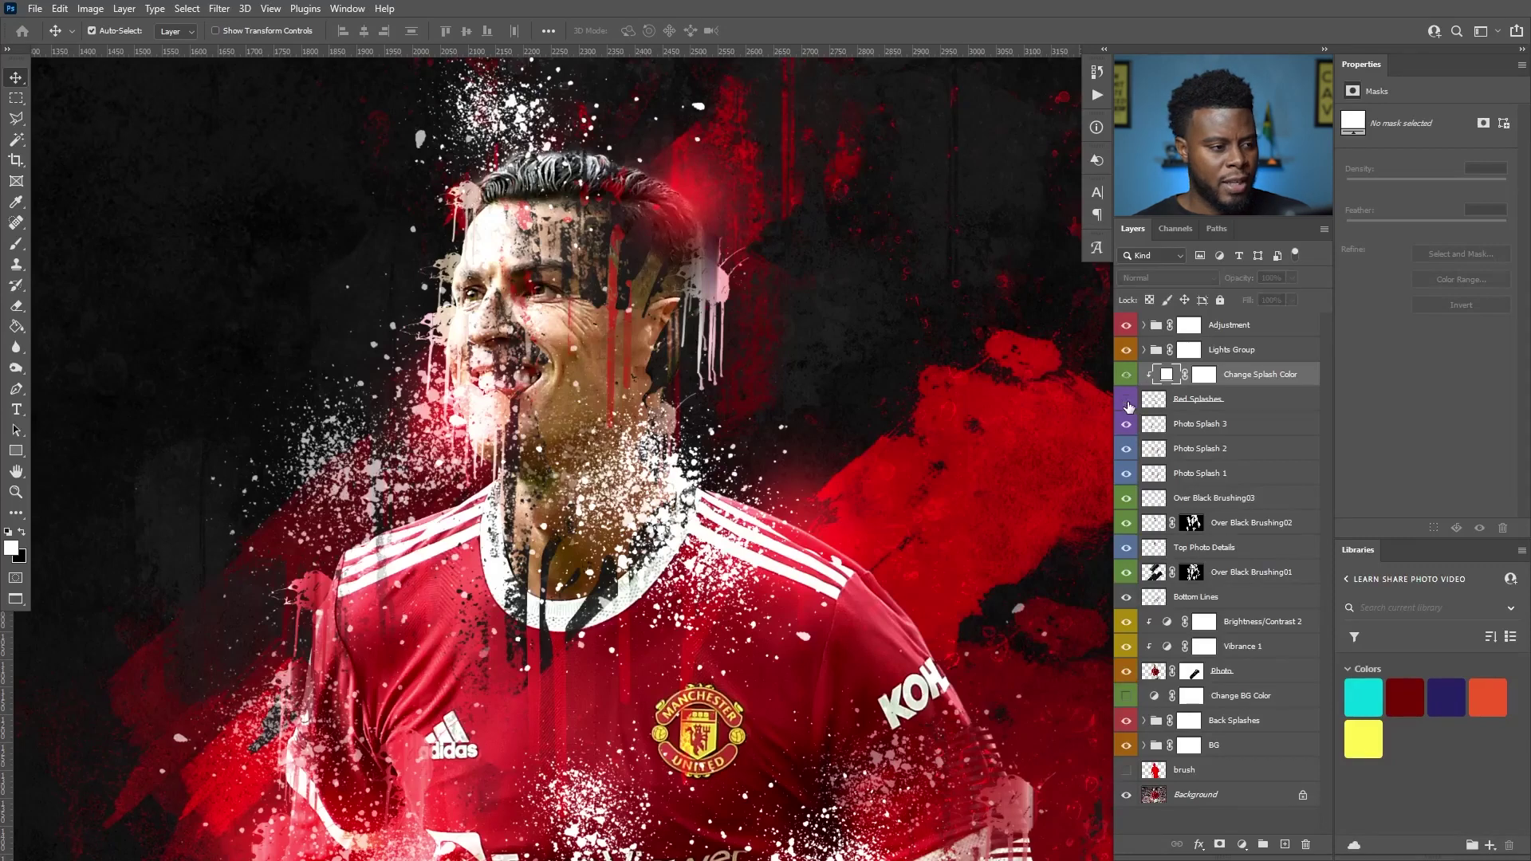
{"action": "left_click", "coordinate": [1127, 400]}
{"action": "left_click", "coordinate": [1126, 401]}
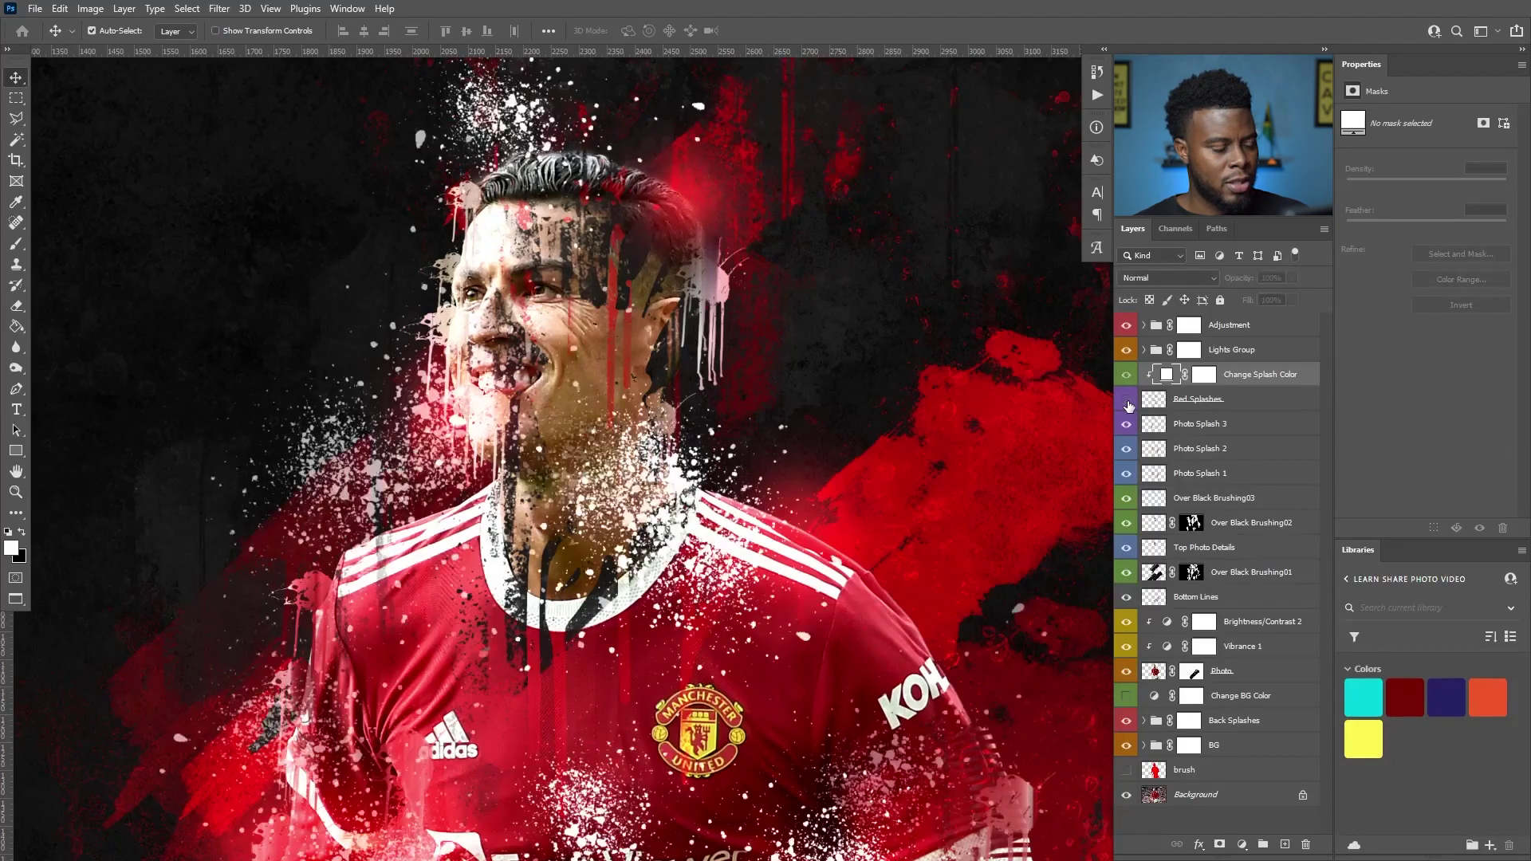
{"action": "left_click", "coordinate": [1127, 402]}
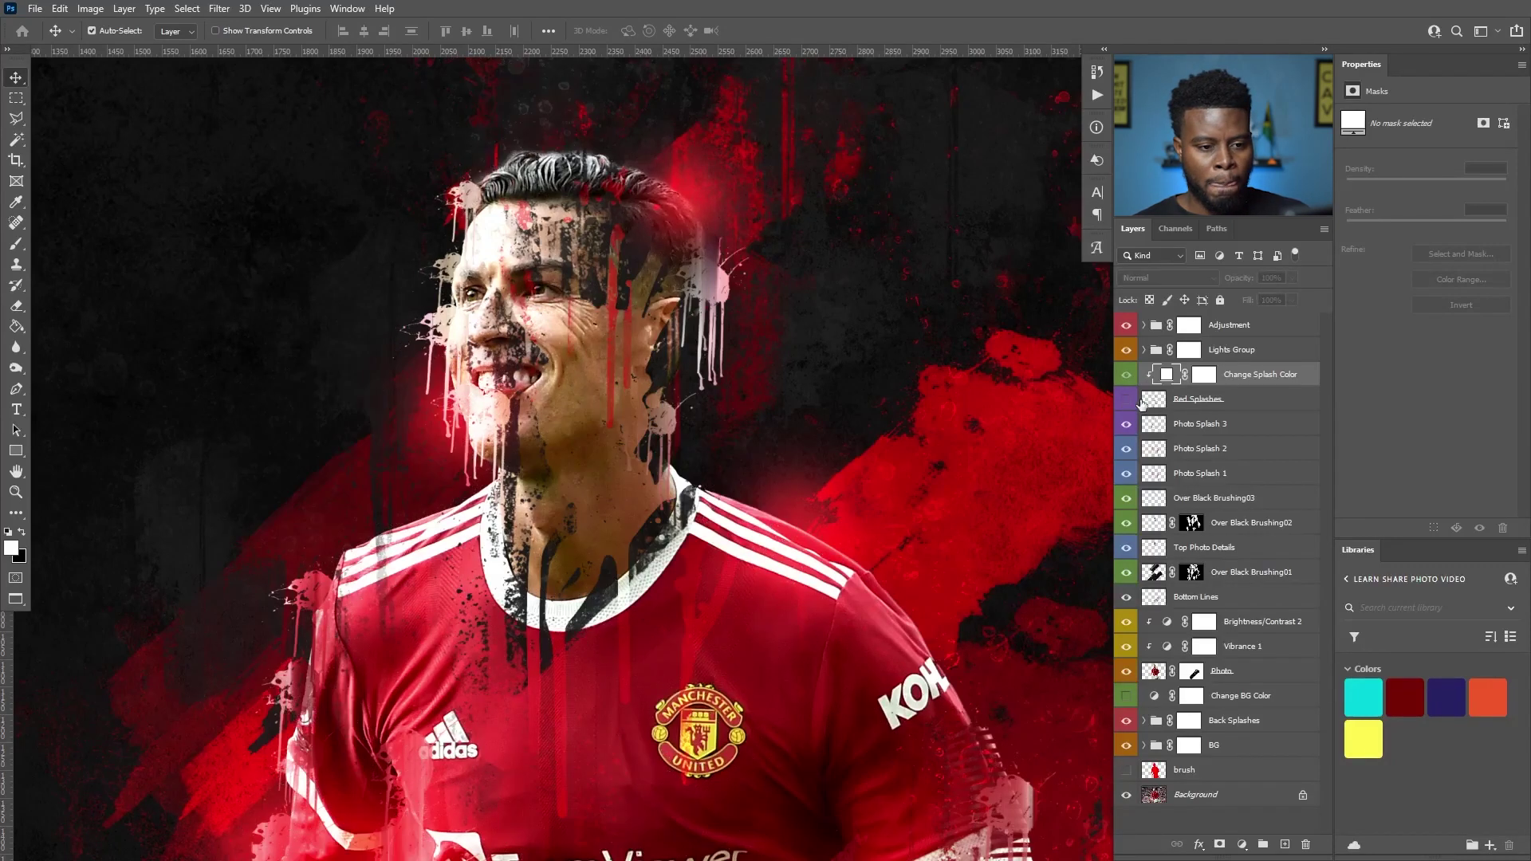
Add a layer mask to Red Splashes and mask out the splashes over the player's face with a soft 500 px Eraser.
{"action": "left_click", "coordinate": [1207, 404]}
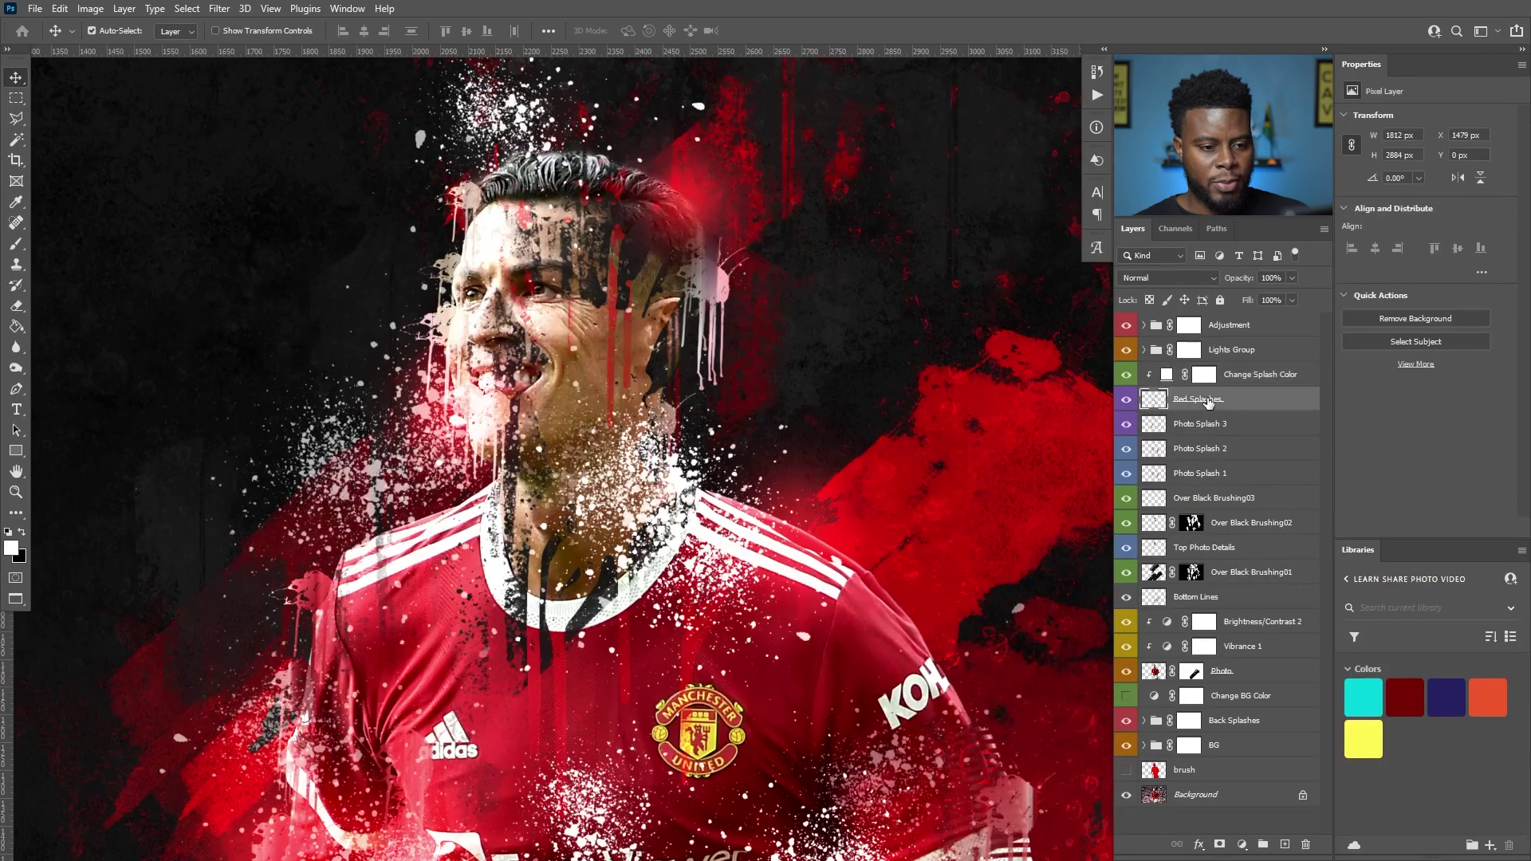
{"action": "left_click", "coordinate": [1219, 843]}
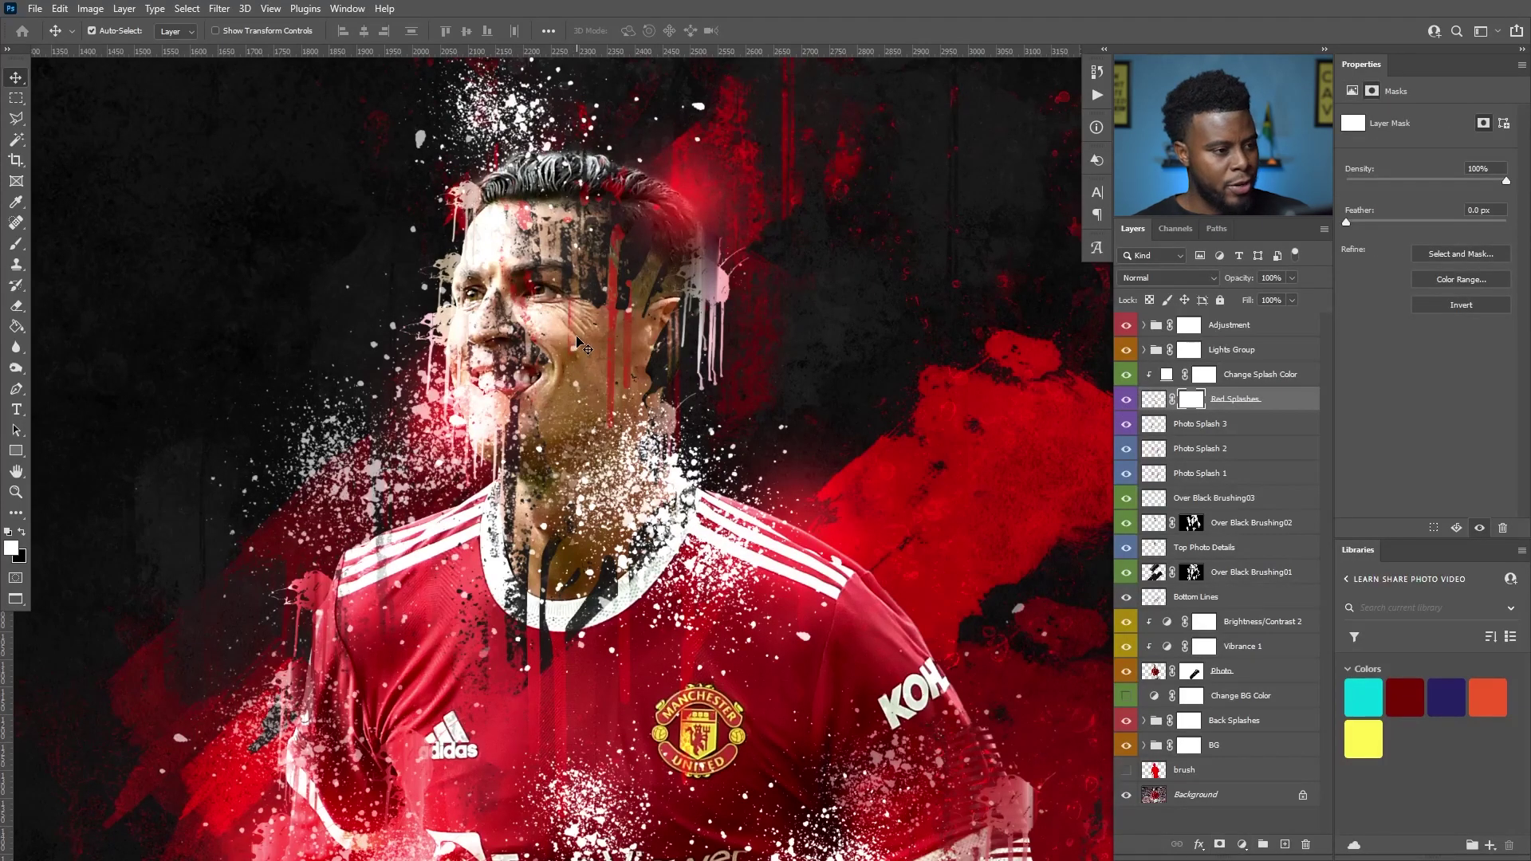
{"action": "key", "text": "e"}
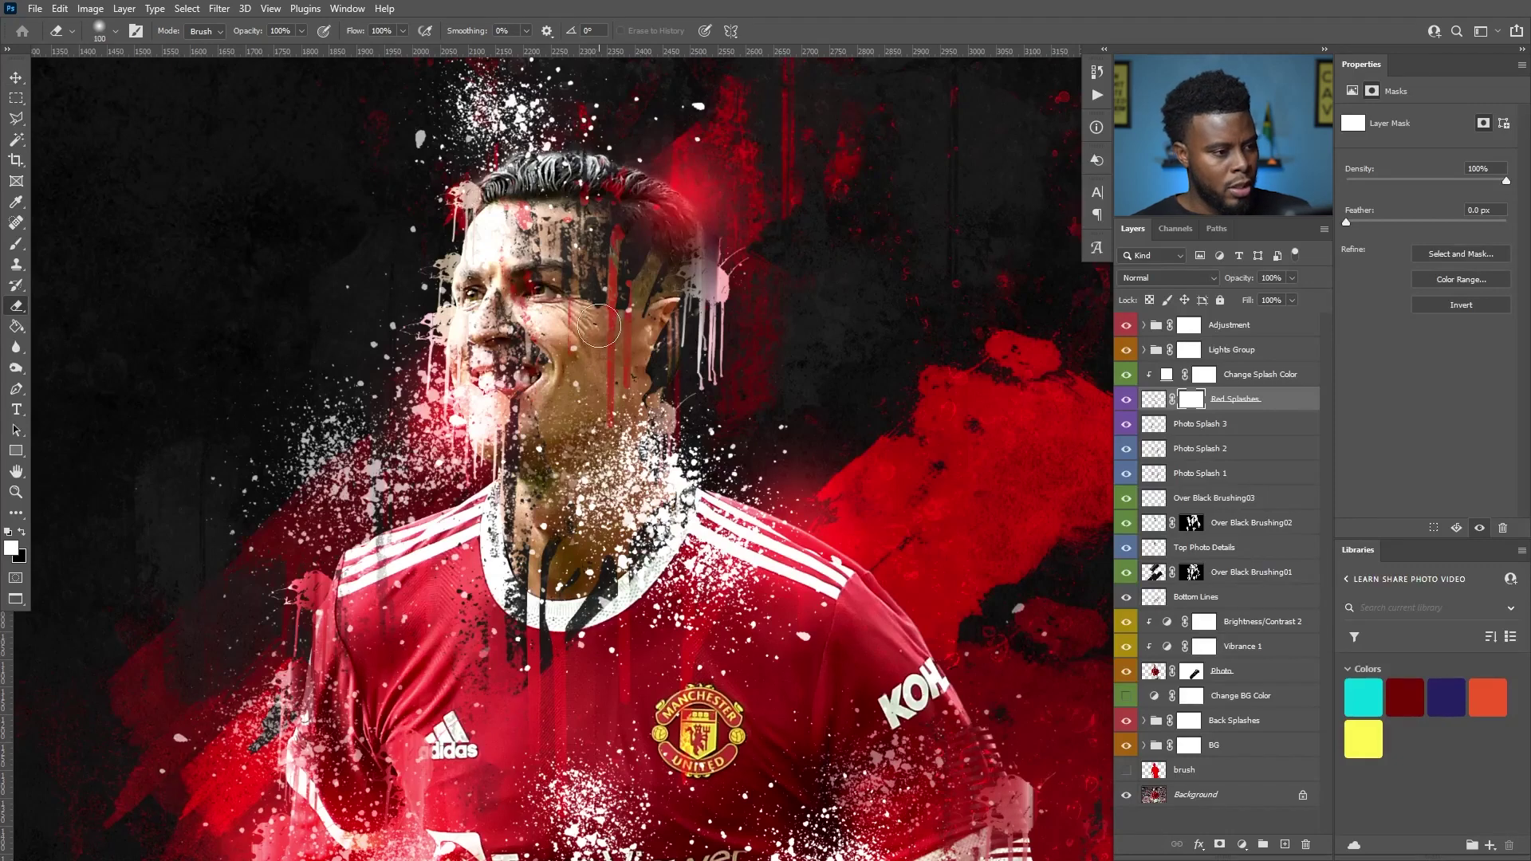
{"action": "key", "text": "bracketright"}
{"action": "key", "text": "bracketright"}
{"action": "key", "text": "bracketright"}
{"action": "key", "text": "bracketright"}
{"action": "key", "text": "bracketright"}
{"action": "key", "text": "bracketright"}
{"action": "key", "text": "bracketright"}
{"action": "key", "text": "bracketright"}
{"action": "key", "text": "bracketright"}
{"action": "key", "text": "bracketright"}
{"action": "key", "text": "bracketleft"}
{"action": "key", "text": "bracketleft"}
{"action": "key", "text": "bracketleft"}
{"action": "key", "text": "bracketleft"}
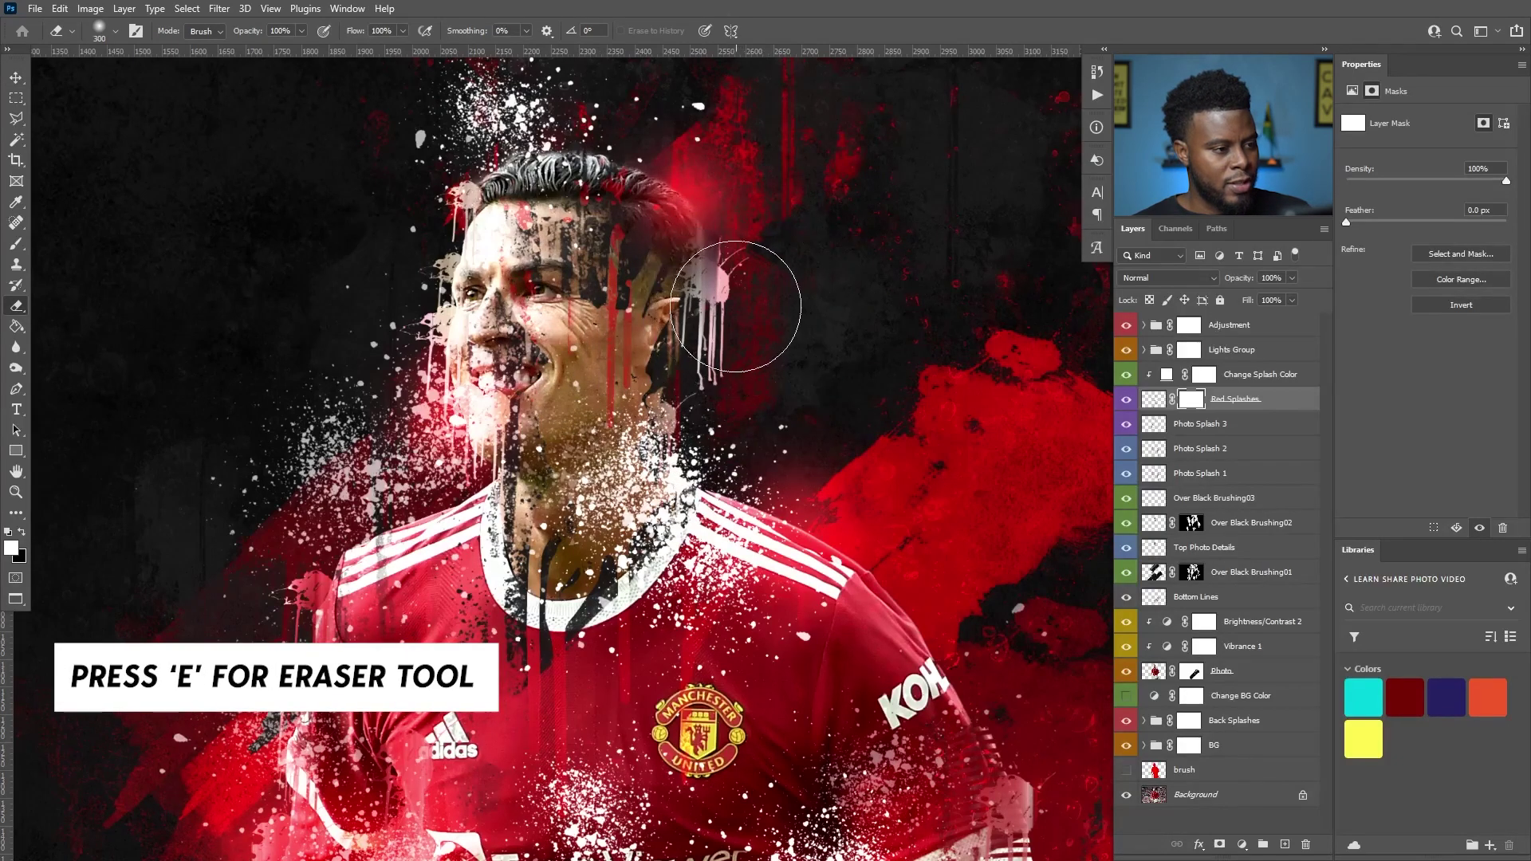
{"action": "key", "text": "bracketright"}
{"action": "key", "text": "bracketright"}
{"action": "right_click", "coordinate": [746, 298]}
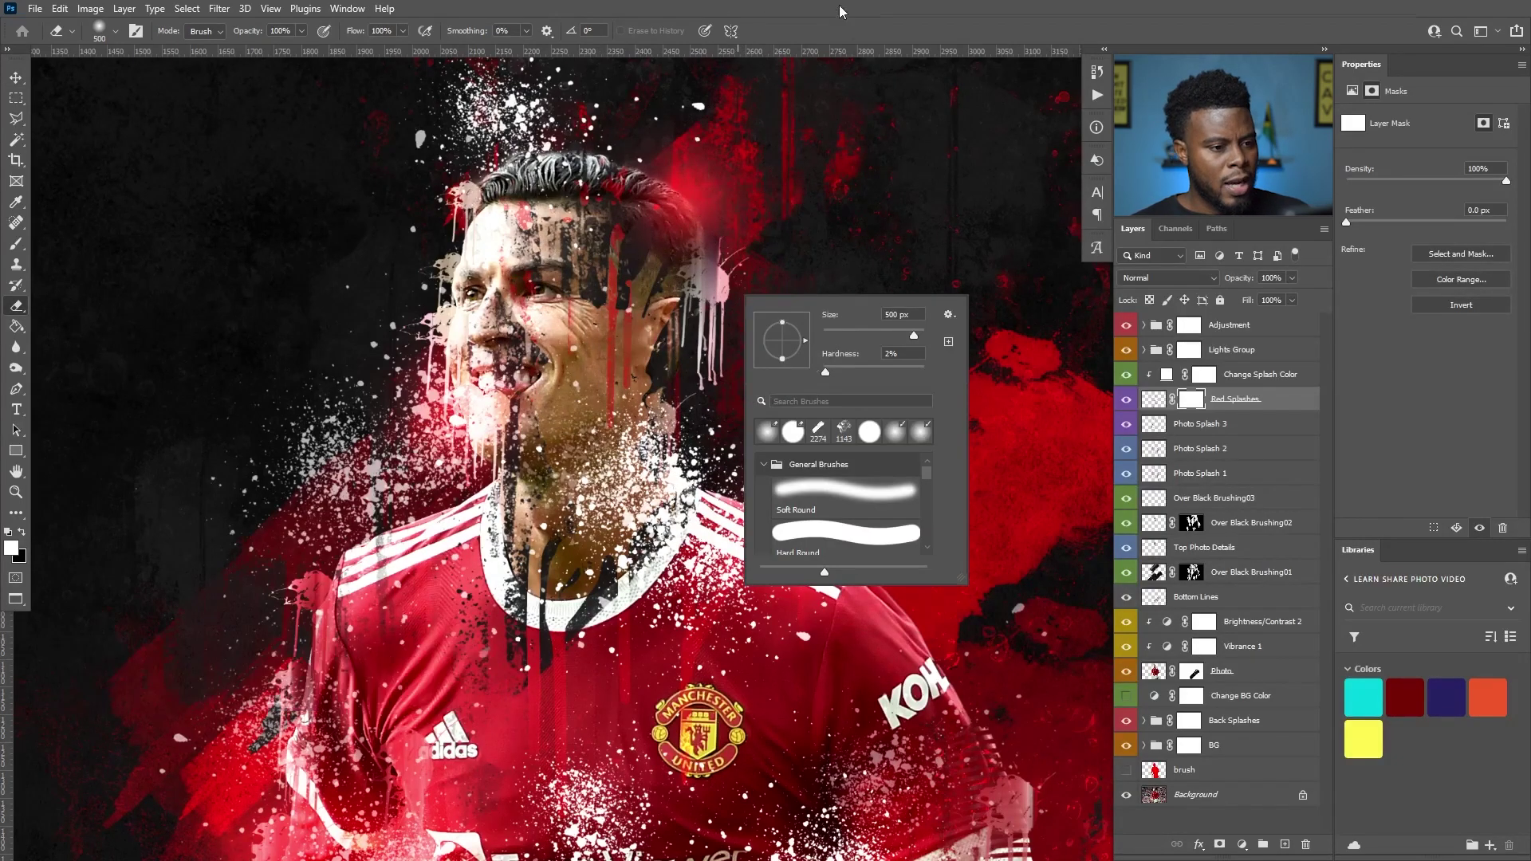
{"action": "left_click", "coordinate": [941, 23]}
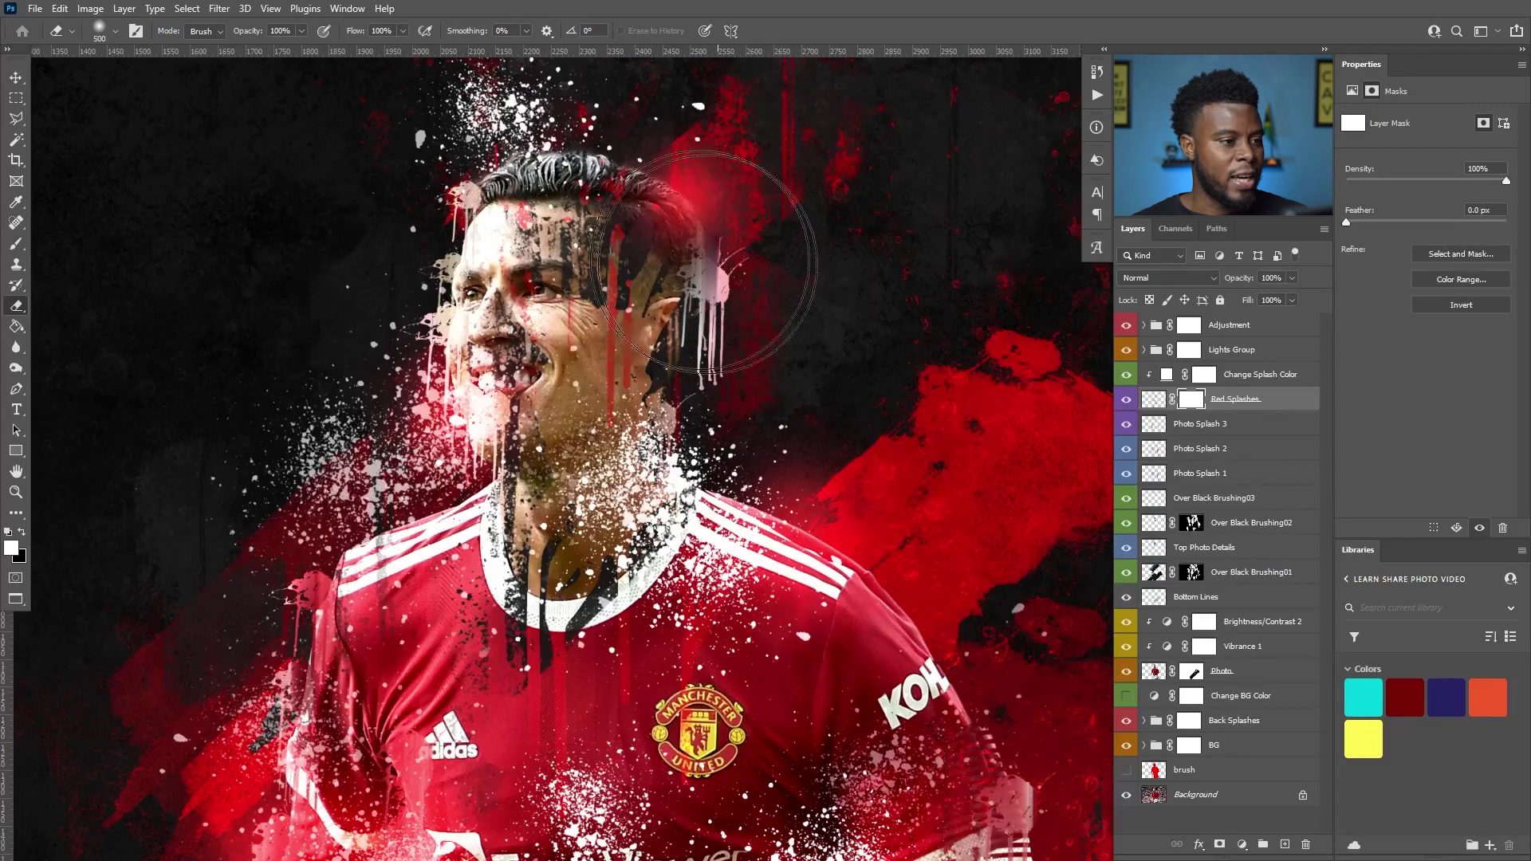
{"action": "mouse_move", "coordinate": [519, 386]}
{"action": "left_mouse_down"}
{"action": "mouse_move", "coordinate": [496, 352]}
{"action": "mouse_move", "coordinate": [473, 484]}
{"action": "mouse_move", "coordinate": [568, 370]}
{"action": "mouse_move", "coordinate": [535, 434]}
{"action": "left_mouse_up"}
{"action": "left_click_drag", "start_coordinate": [682, 173], "coordinate": [820, 205]}
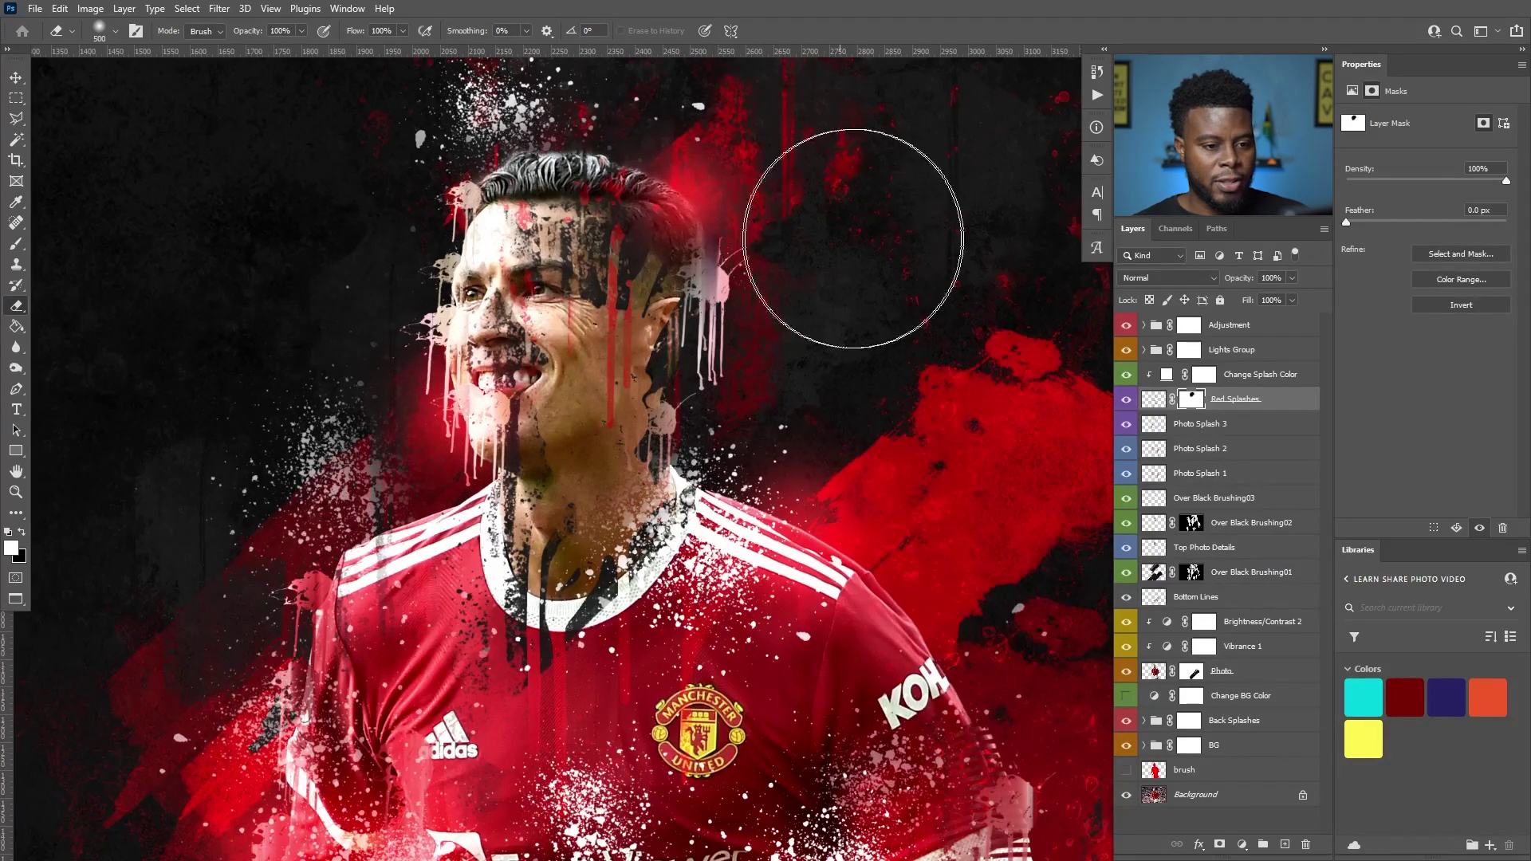
Check what Photo Splash 3 contributes, add a layer mask to it and erase its drips around the player's face.
{"action": "left_click", "coordinate": [1191, 429]}
{"action": "left_click", "coordinate": [1127, 425]}
{"action": "left_click", "coordinate": [1127, 425]}
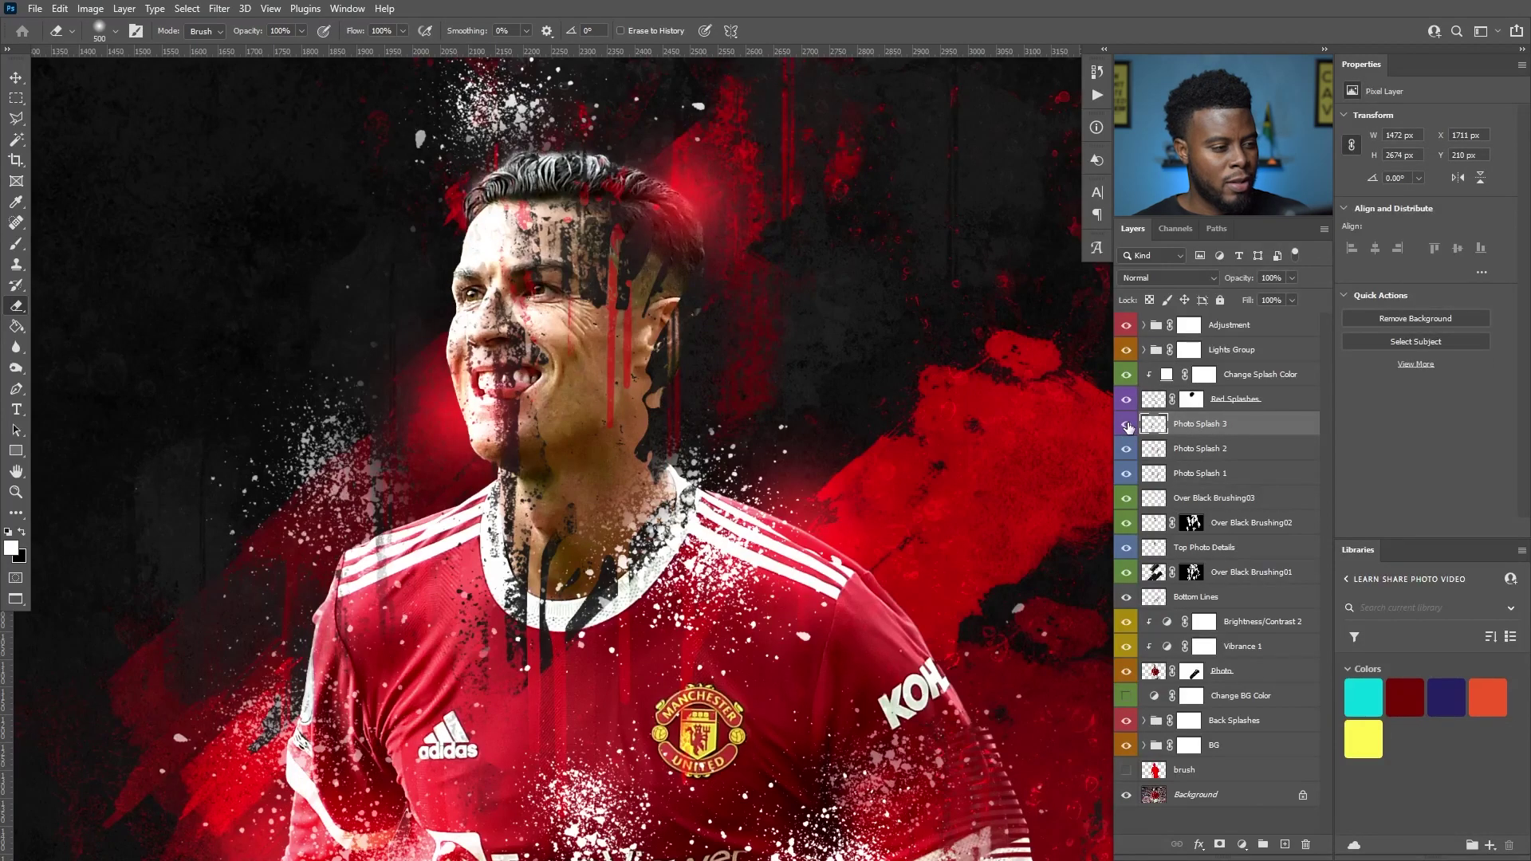
{"action": "left_click", "coordinate": [1219, 844]}
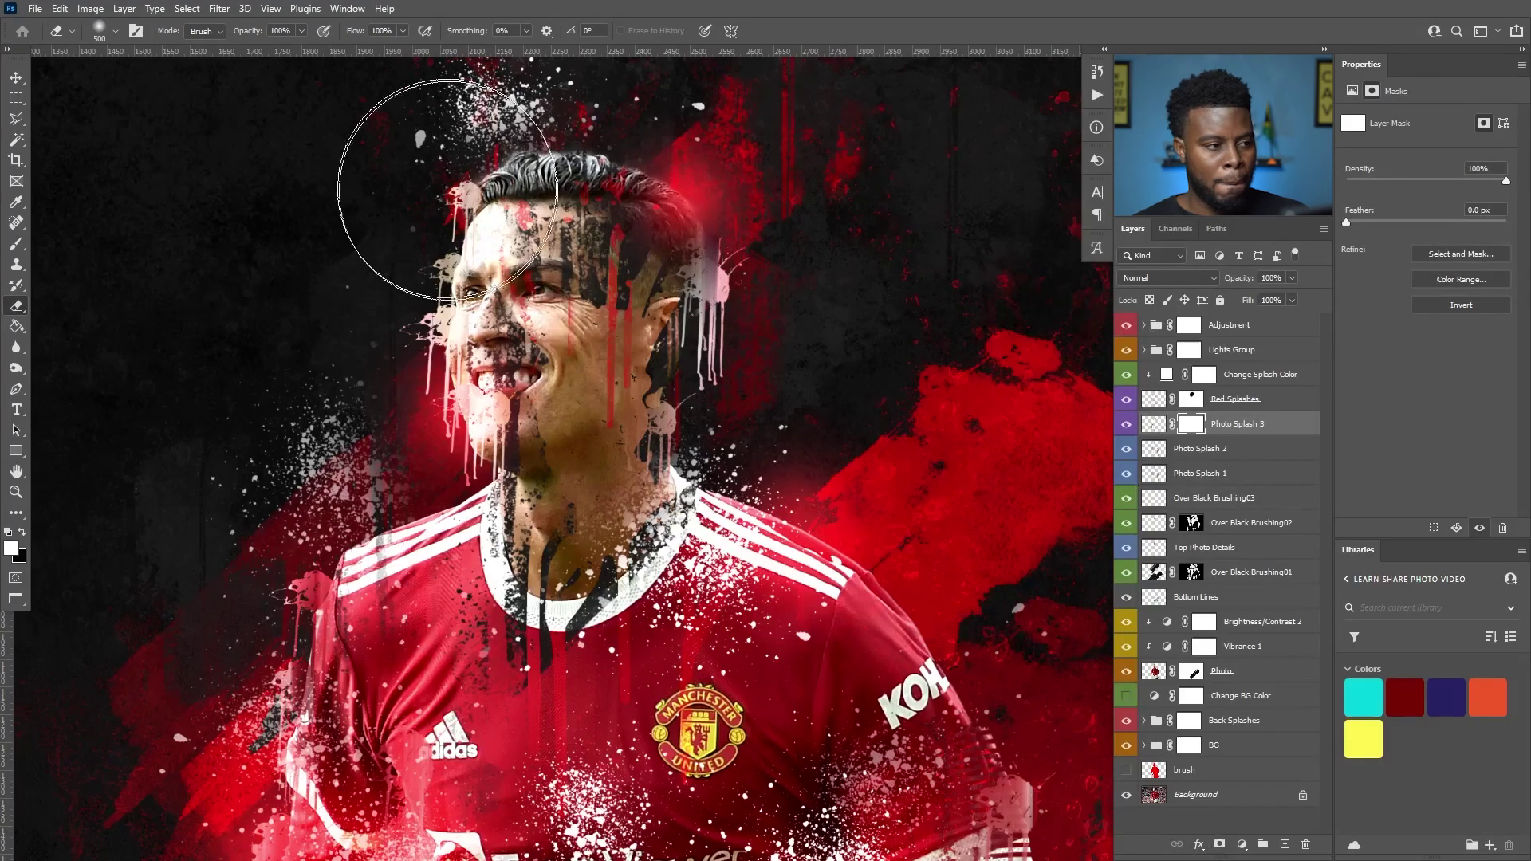
{"action": "mouse_move", "coordinate": [509, 300]}
{"action": "left_mouse_down"}
{"action": "mouse_move", "coordinate": [545, 224]}
{"action": "mouse_move", "coordinate": [454, 289]}
{"action": "mouse_move", "coordinate": [443, 392]}
{"action": "mouse_move", "coordinate": [554, 339]}
{"action": "mouse_move", "coordinate": [576, 260]}
{"action": "left_mouse_up"}
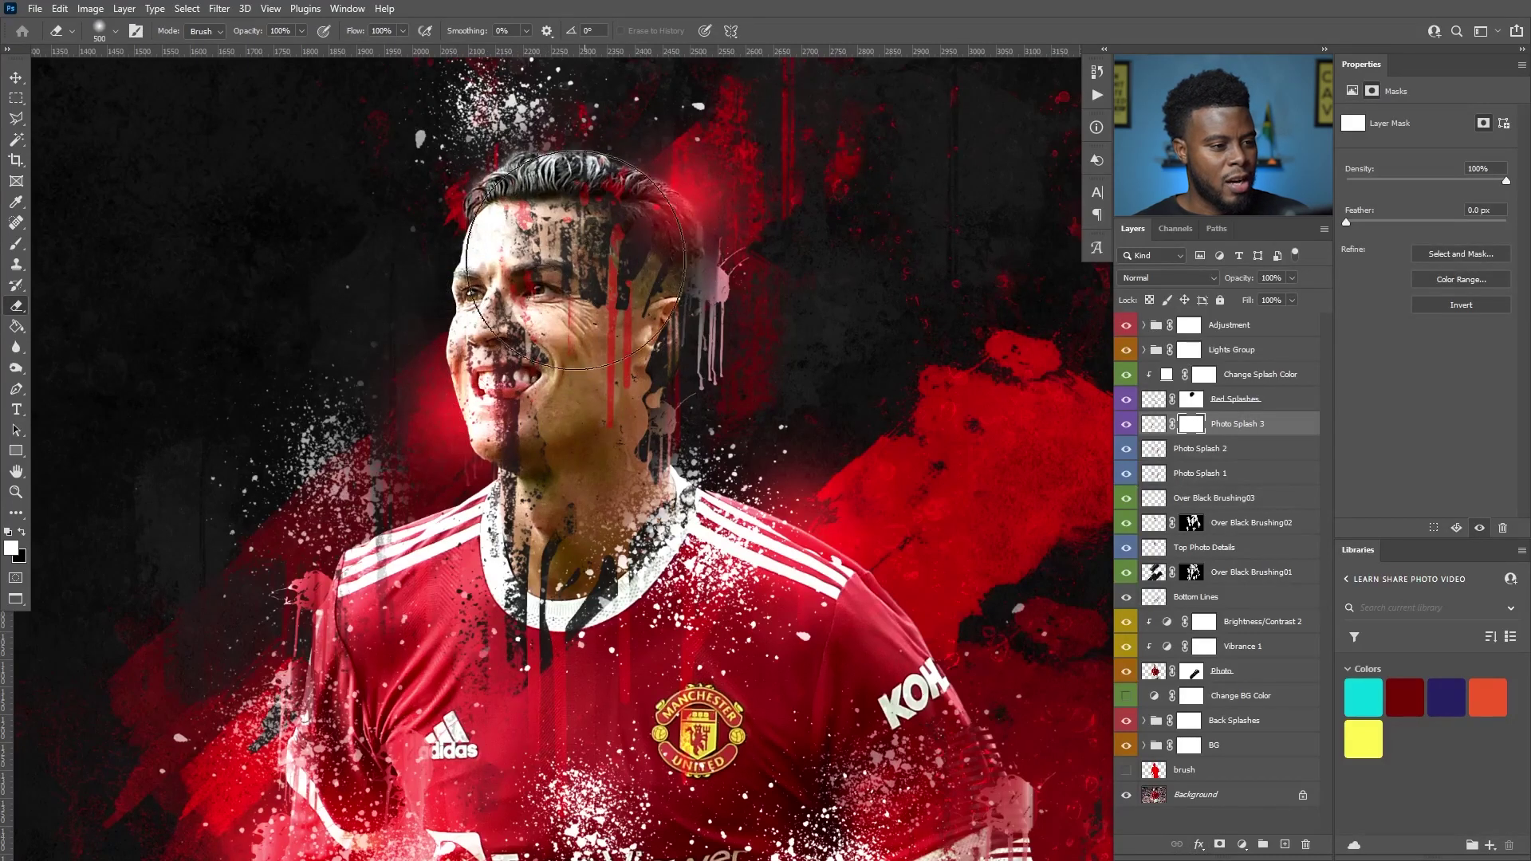
Toggle the visibility of Photo Splash 2 and Photo Splash 1 to check whether either affects the face.
{"action": "left_click", "coordinate": [1156, 448]}
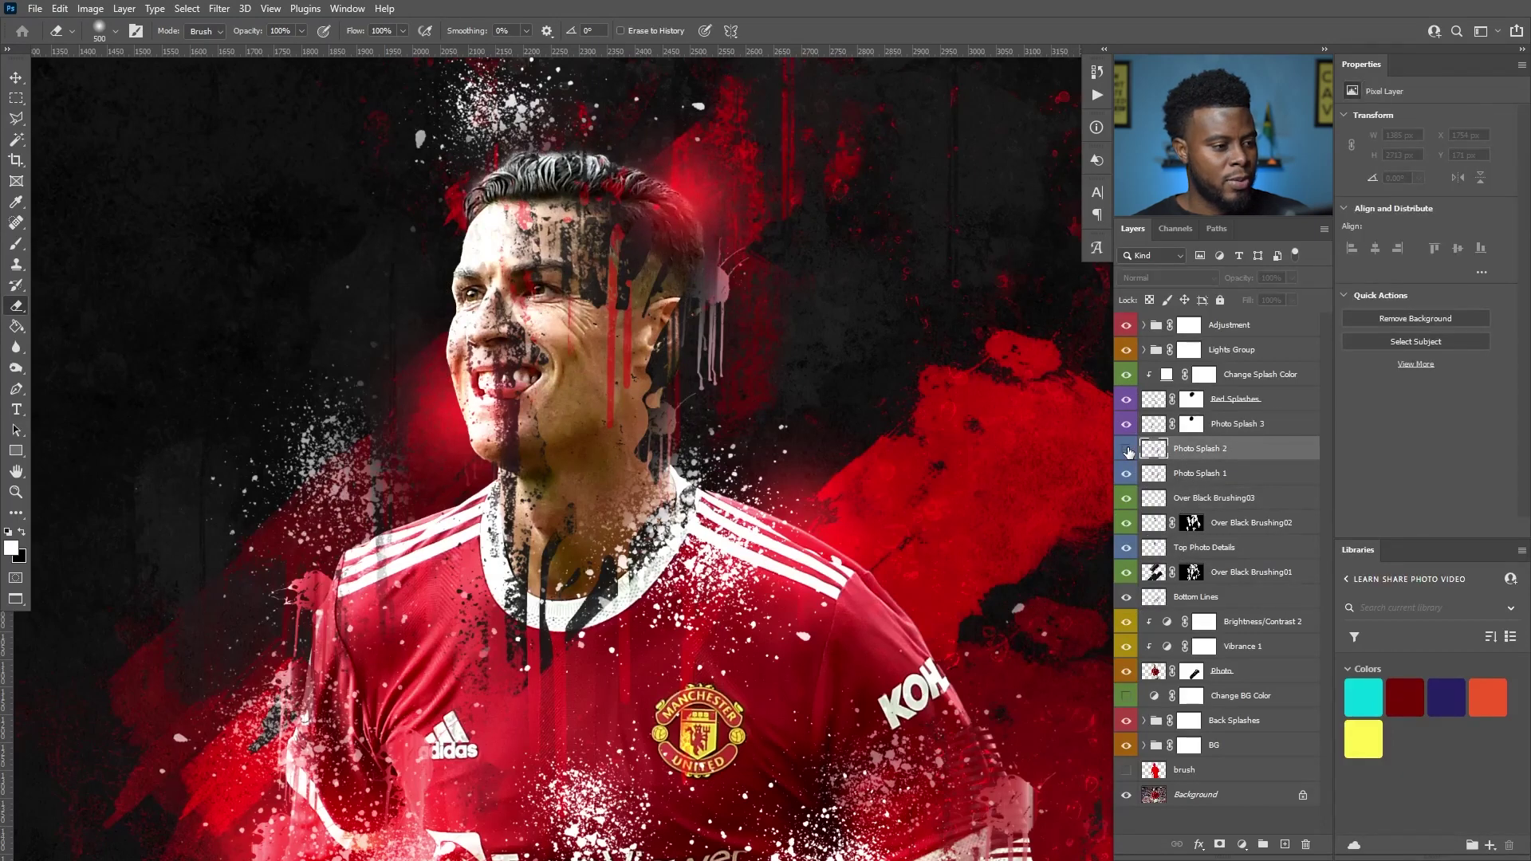
{"action": "left_click", "coordinate": [1126, 450]}
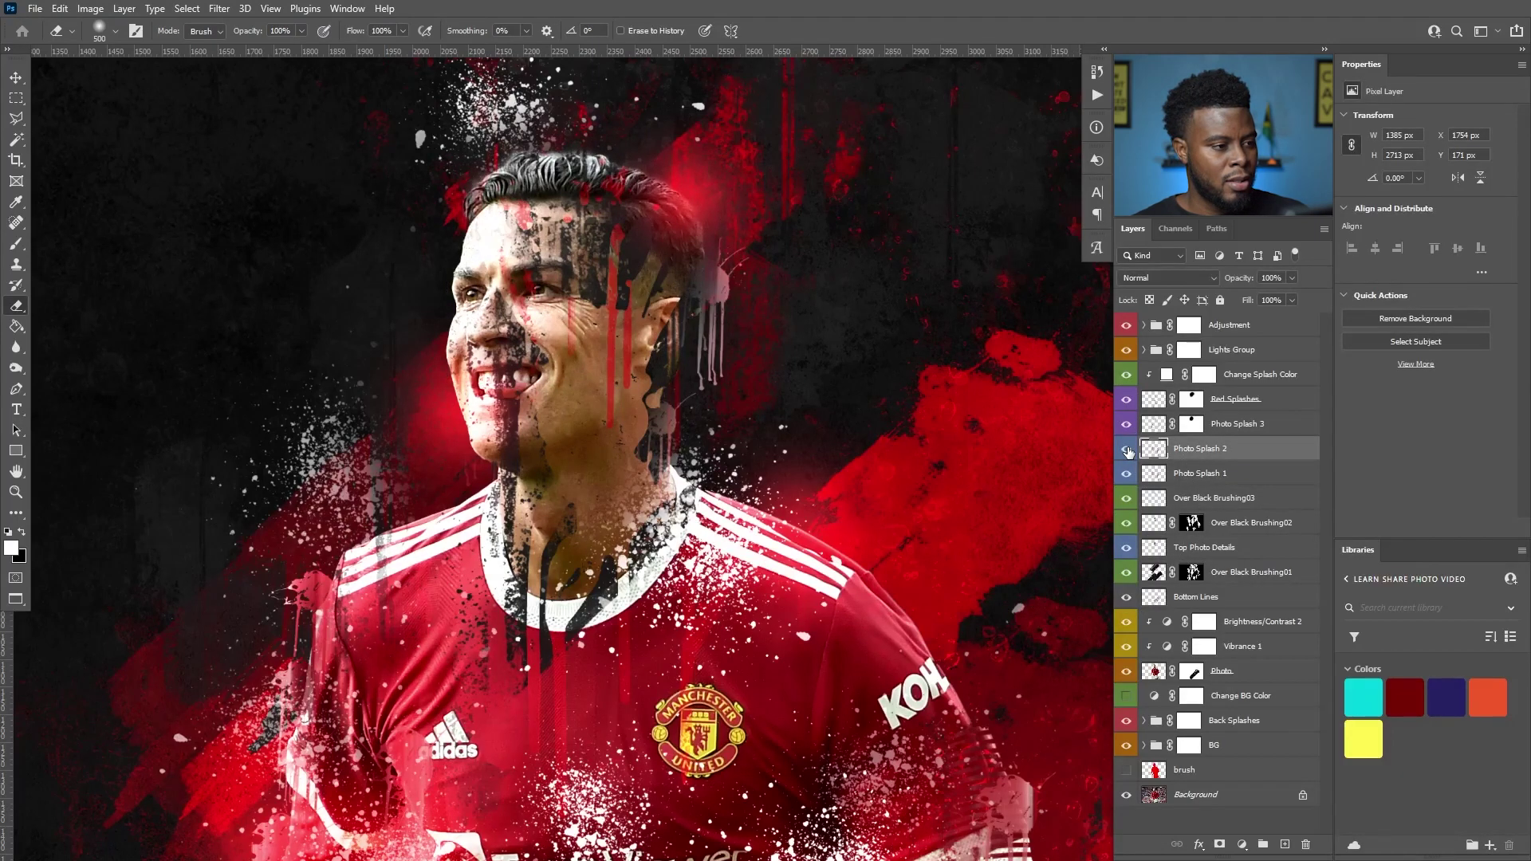
{"action": "left_click", "coordinate": [1128, 475]}
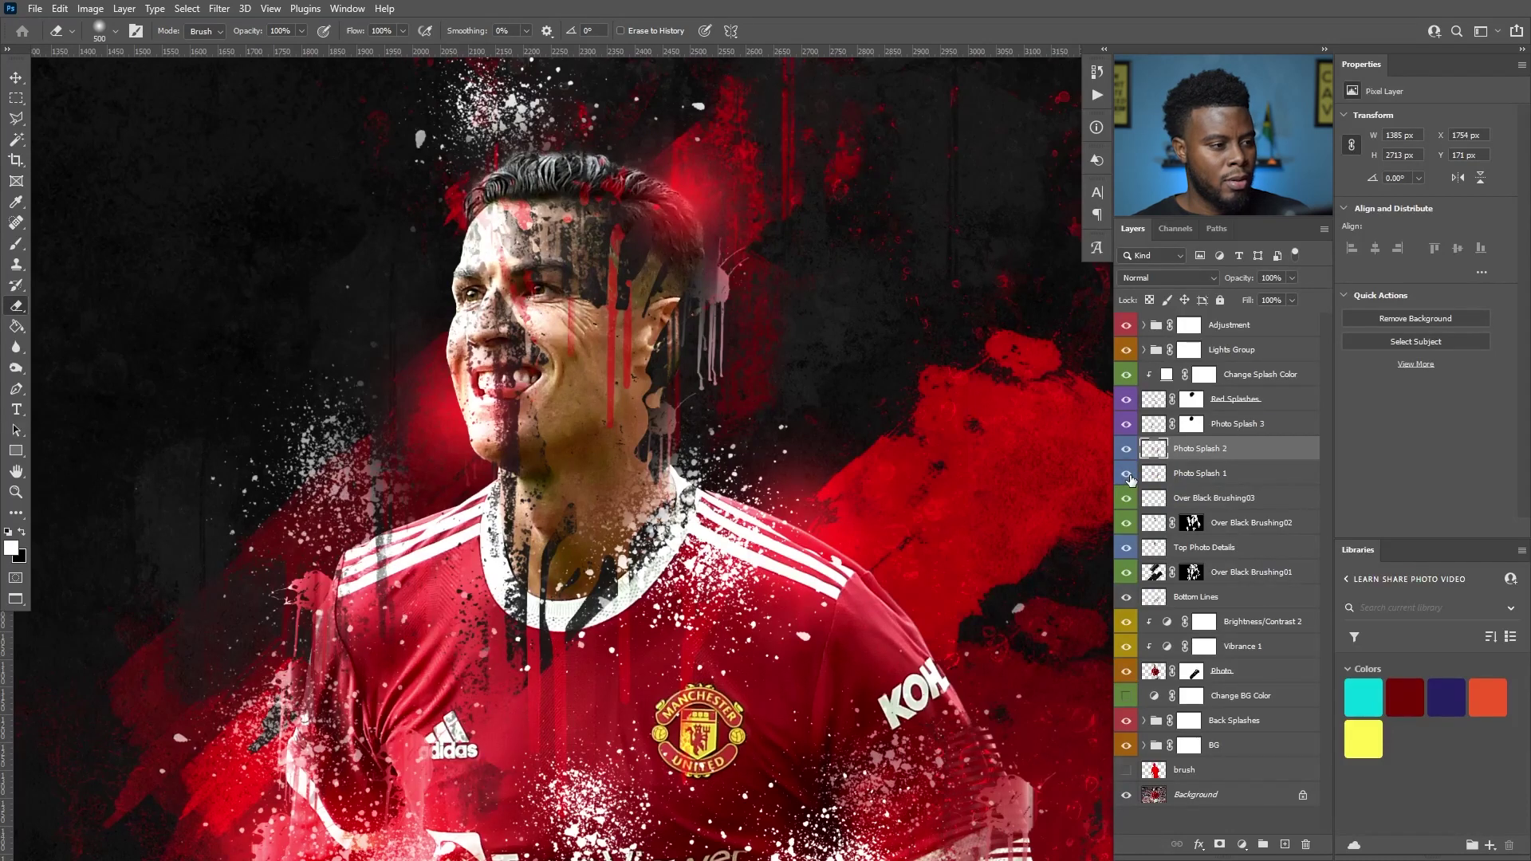
{"action": "left_click", "coordinate": [1127, 475]}
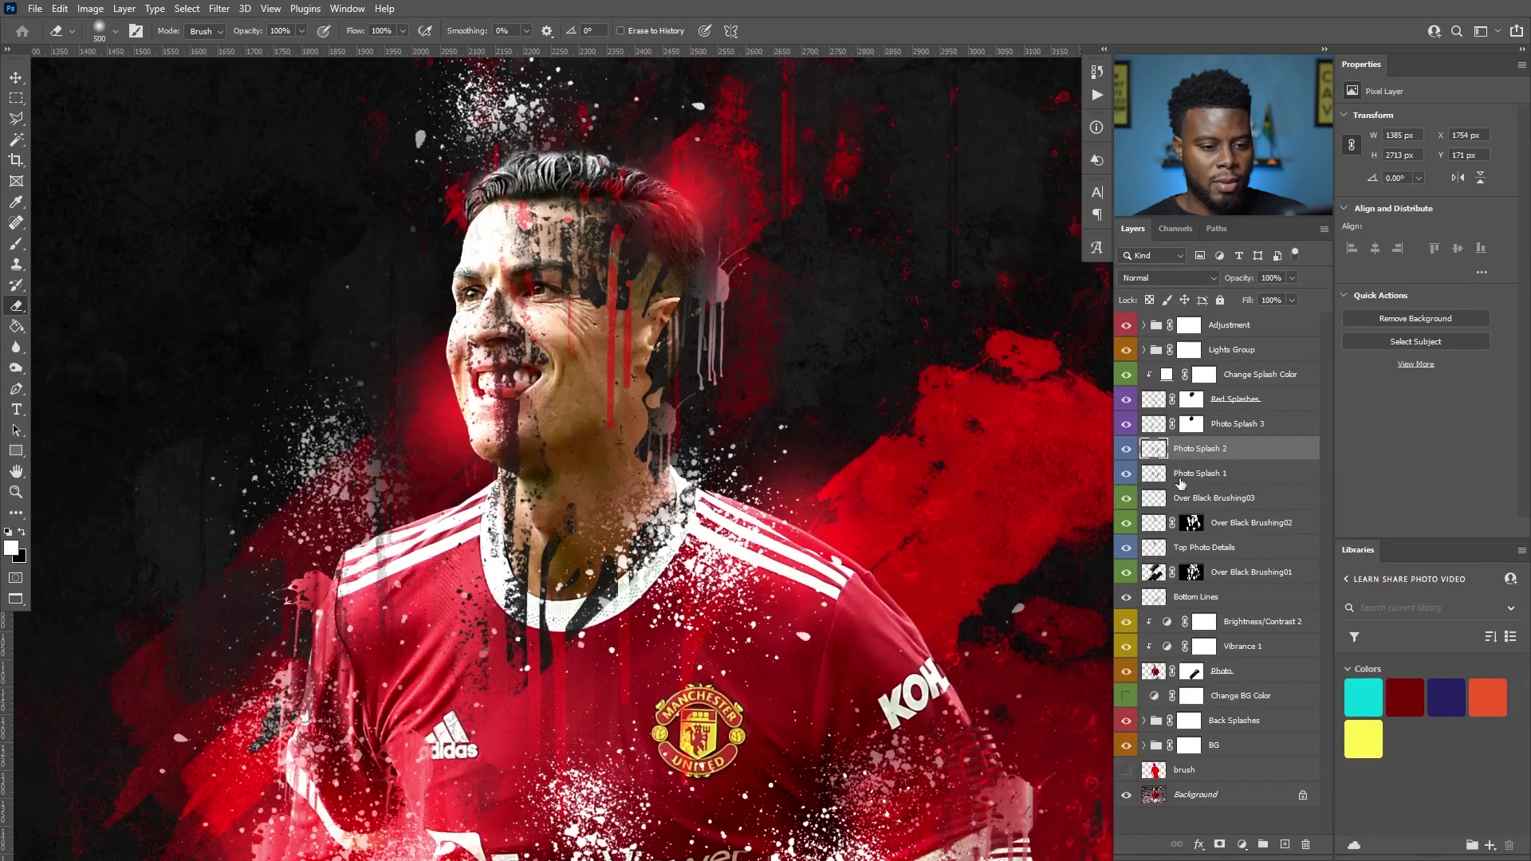
Add a layer mask to Over Black Brushing03 and erase its red streaks over the player's face.
{"action": "left_click", "coordinate": [1128, 499]}
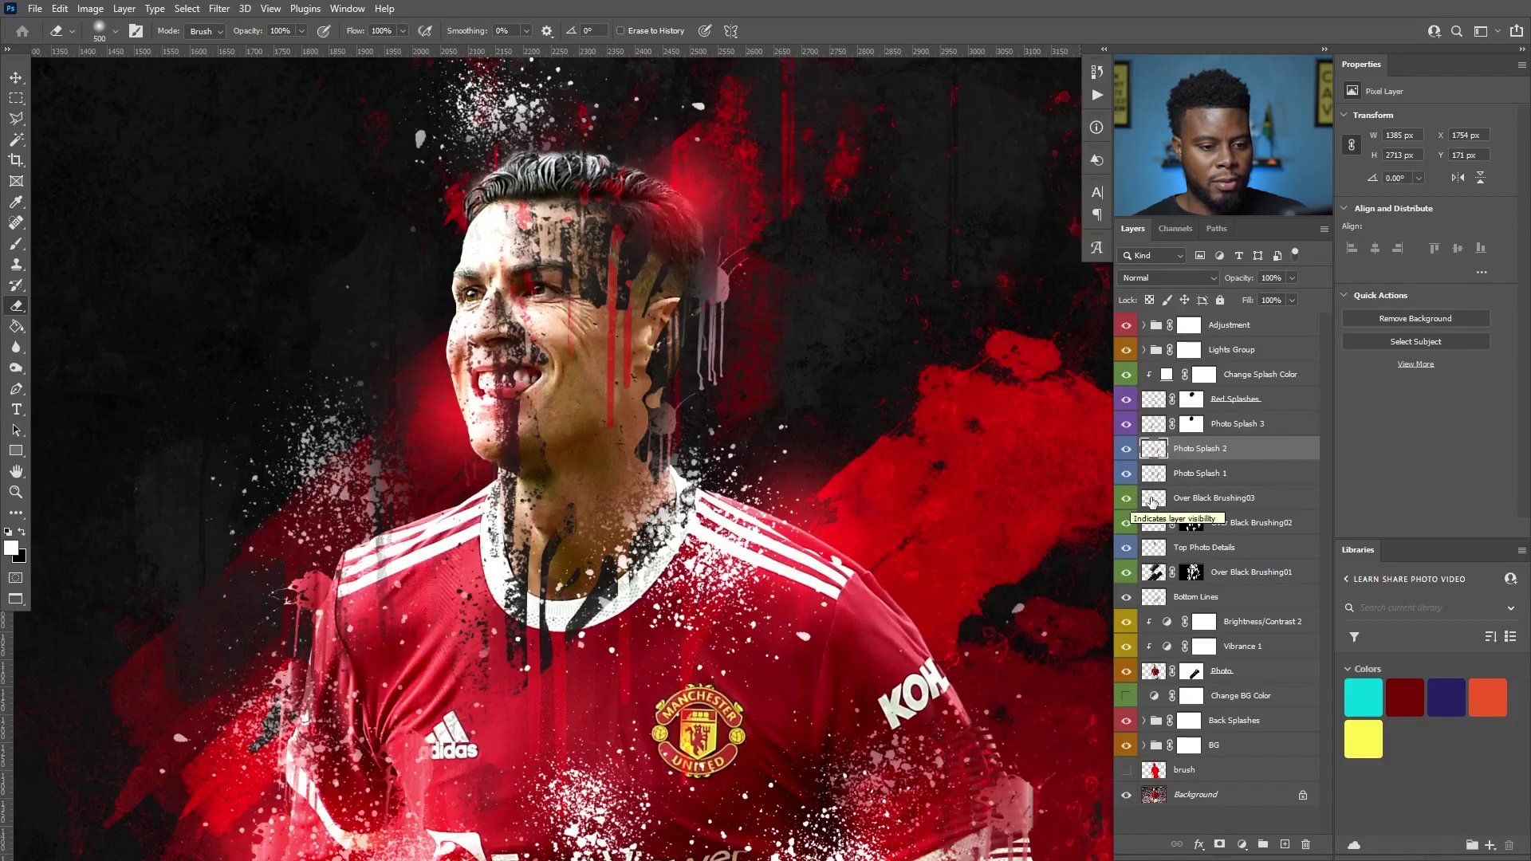
{"action": "left_click", "coordinate": [1220, 499]}
{"action": "left_click", "coordinate": [1220, 846]}
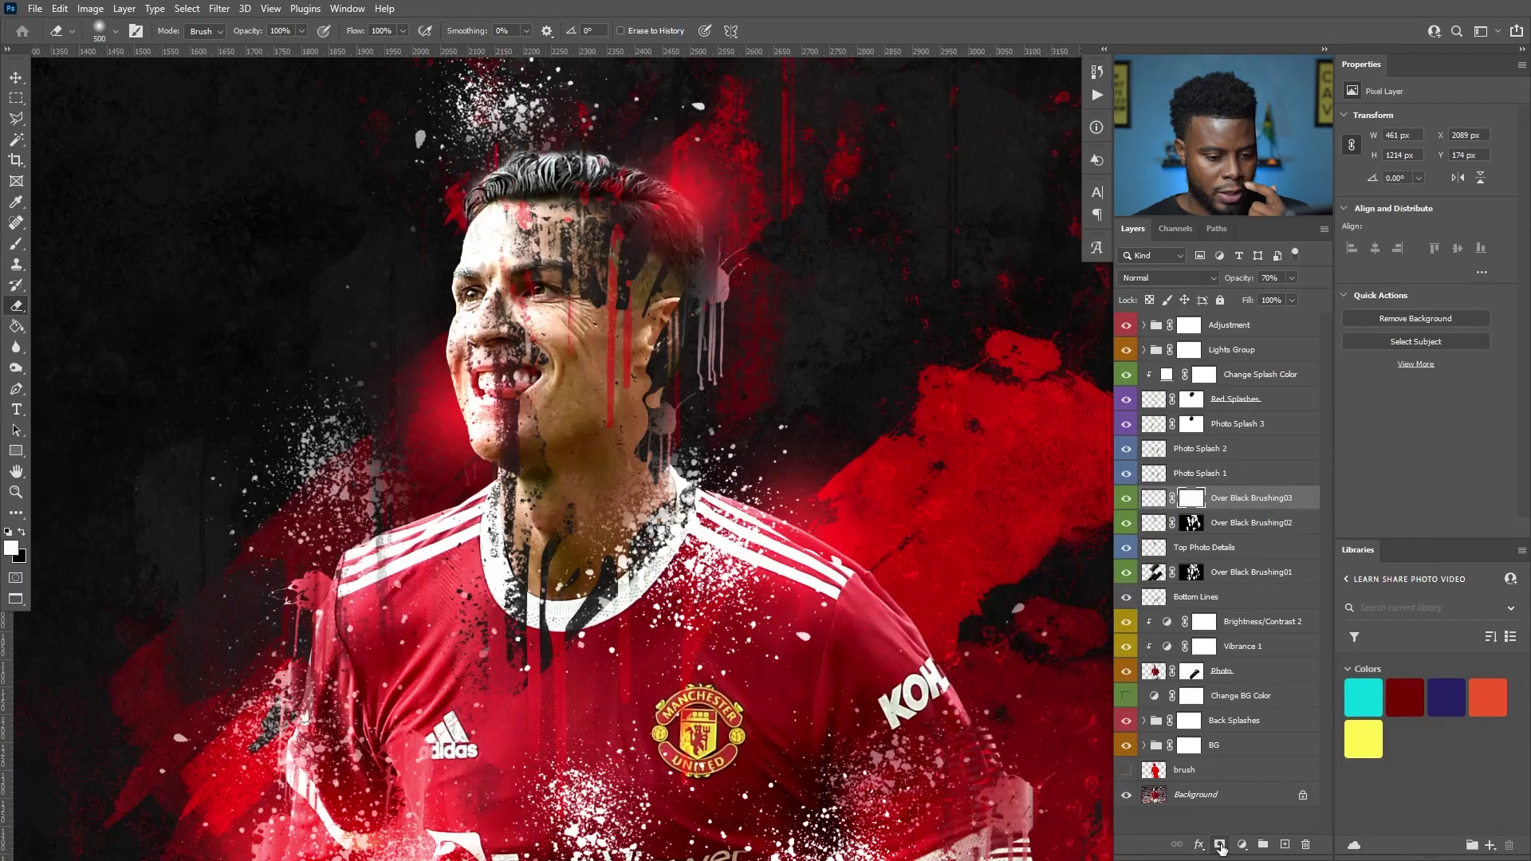
{"action": "mouse_move", "coordinate": [549, 238]}
{"action": "left_mouse_down"}
{"action": "mouse_move", "coordinate": [492, 331]}
{"action": "mouse_move", "coordinate": [527, 382]}
{"action": "left_mouse_up"}
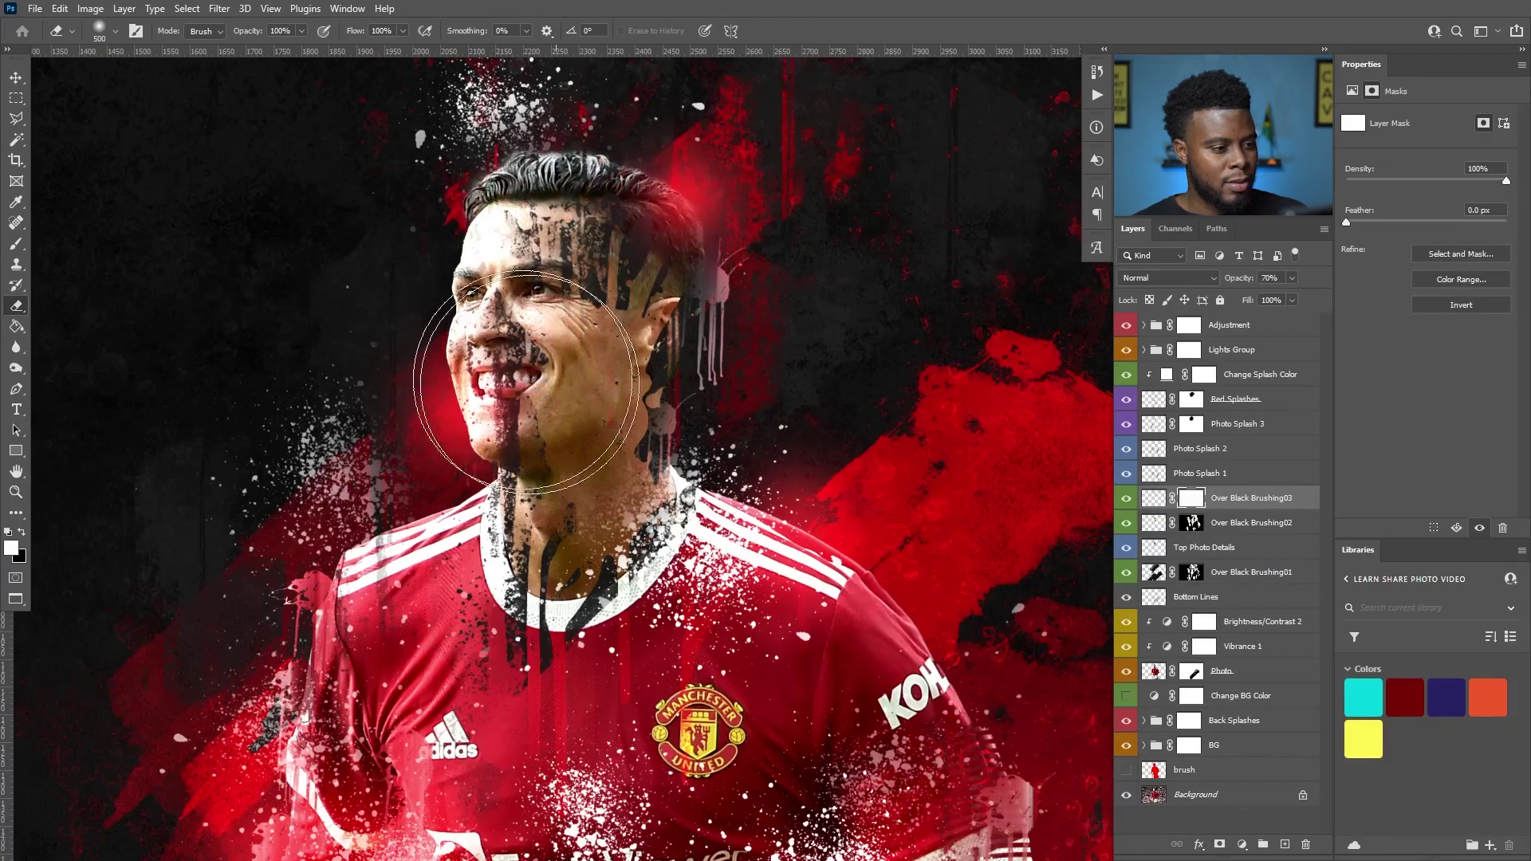
Toggle the visibility of Over Black Brushing02 and Top Photo Details to examine their effect on the face.
{"action": "left_click", "coordinate": [1126, 524]}
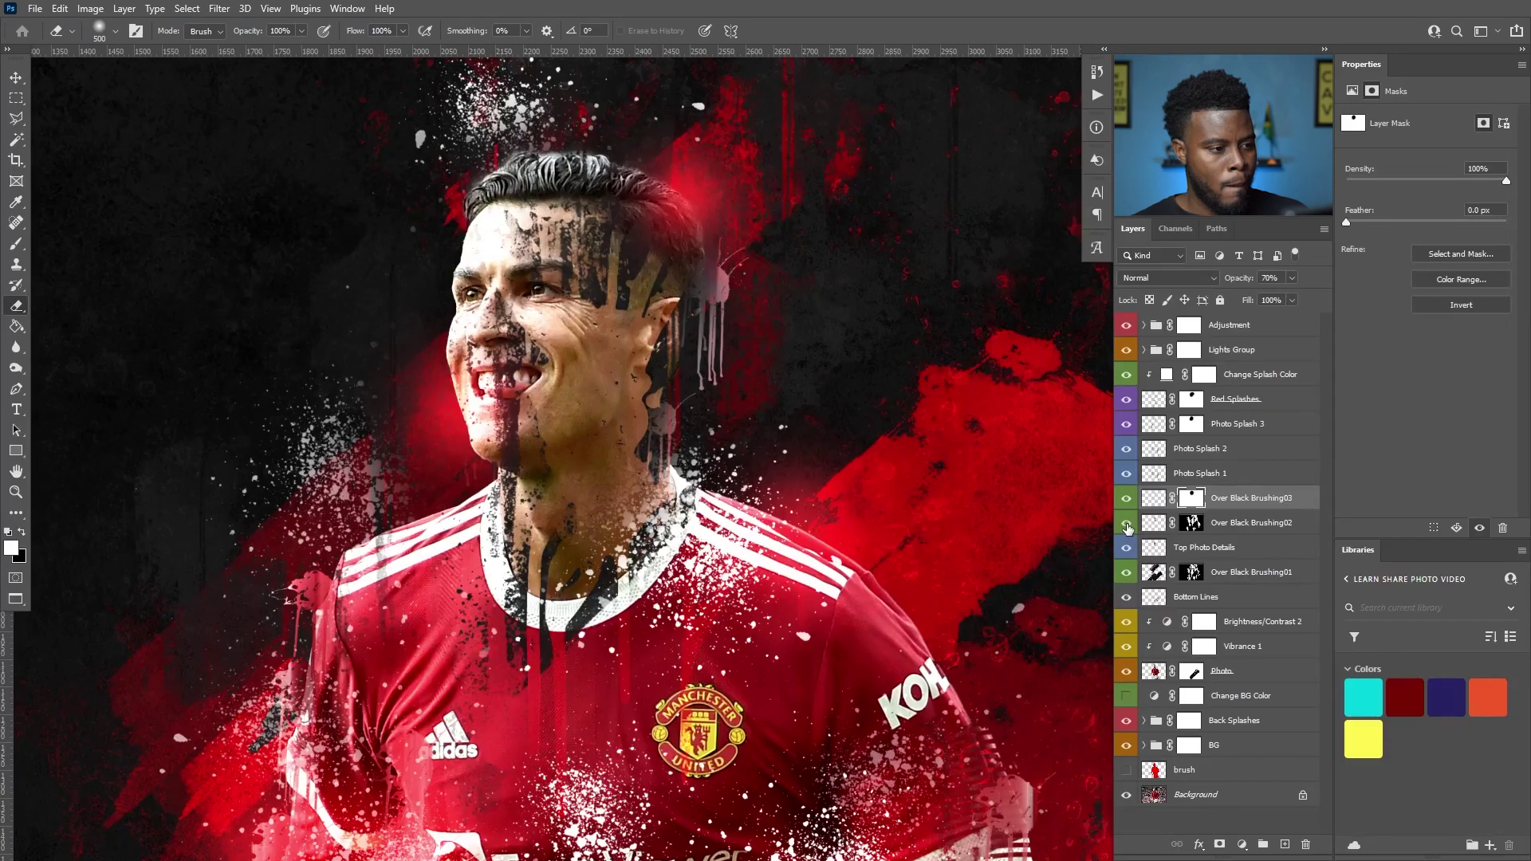
{"action": "left_click", "coordinate": [1127, 548]}
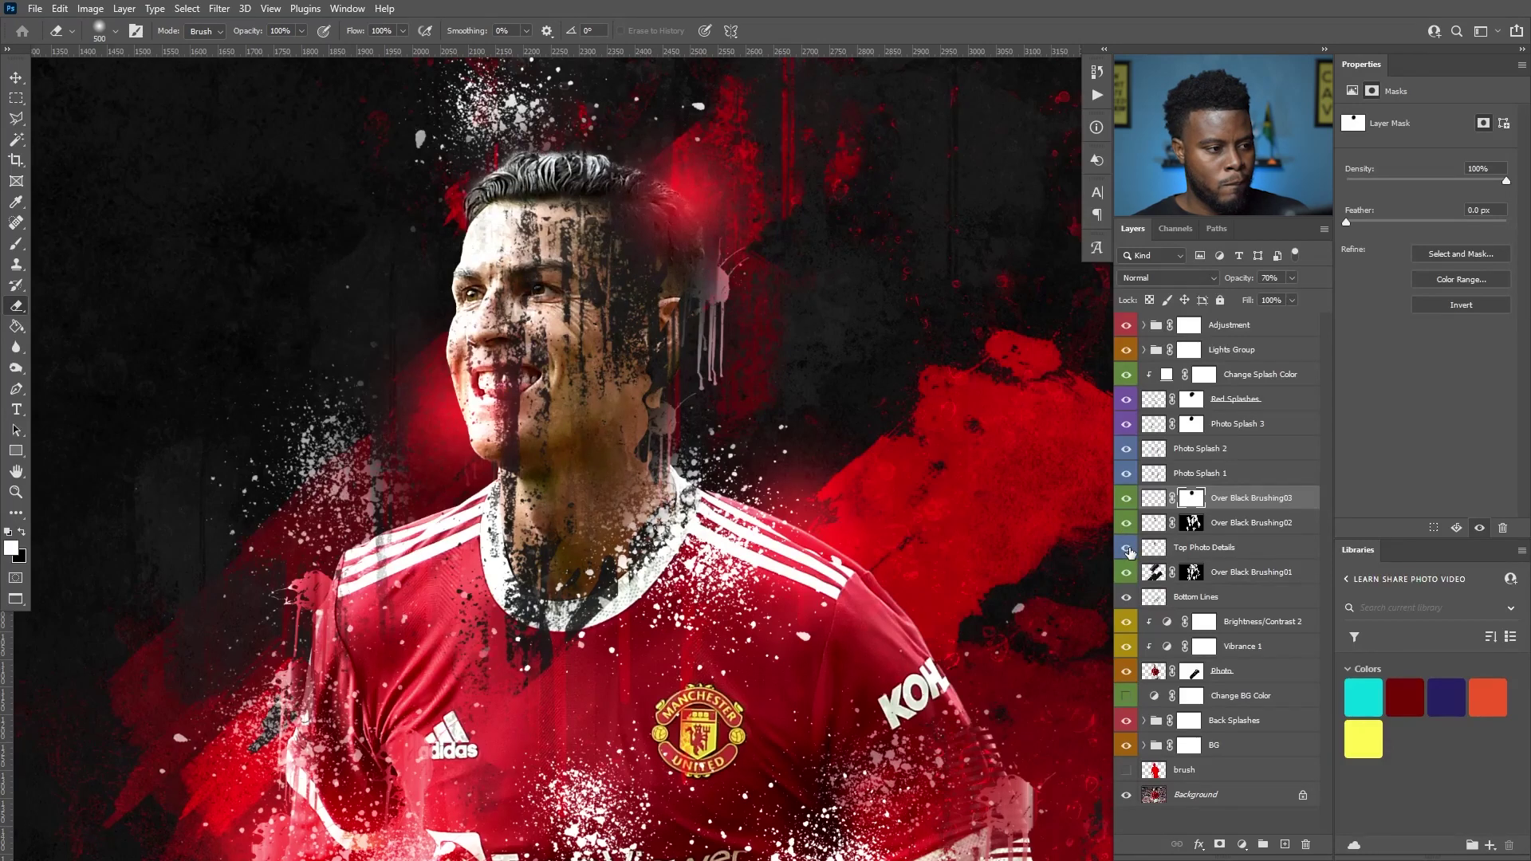
{"action": "left_click", "coordinate": [1127, 549]}
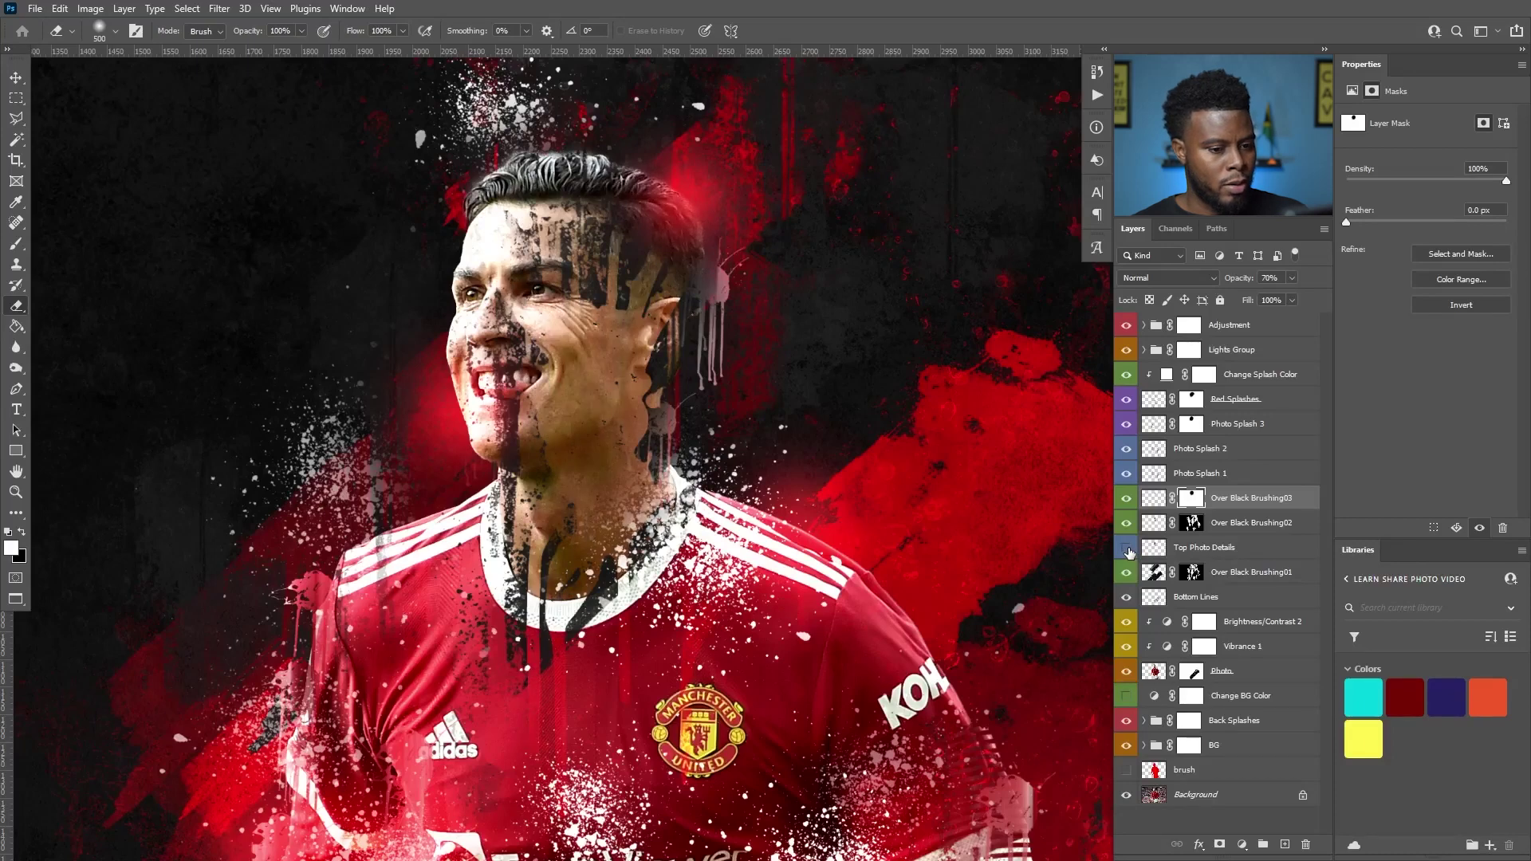
{"action": "left_click", "coordinate": [1128, 549]}
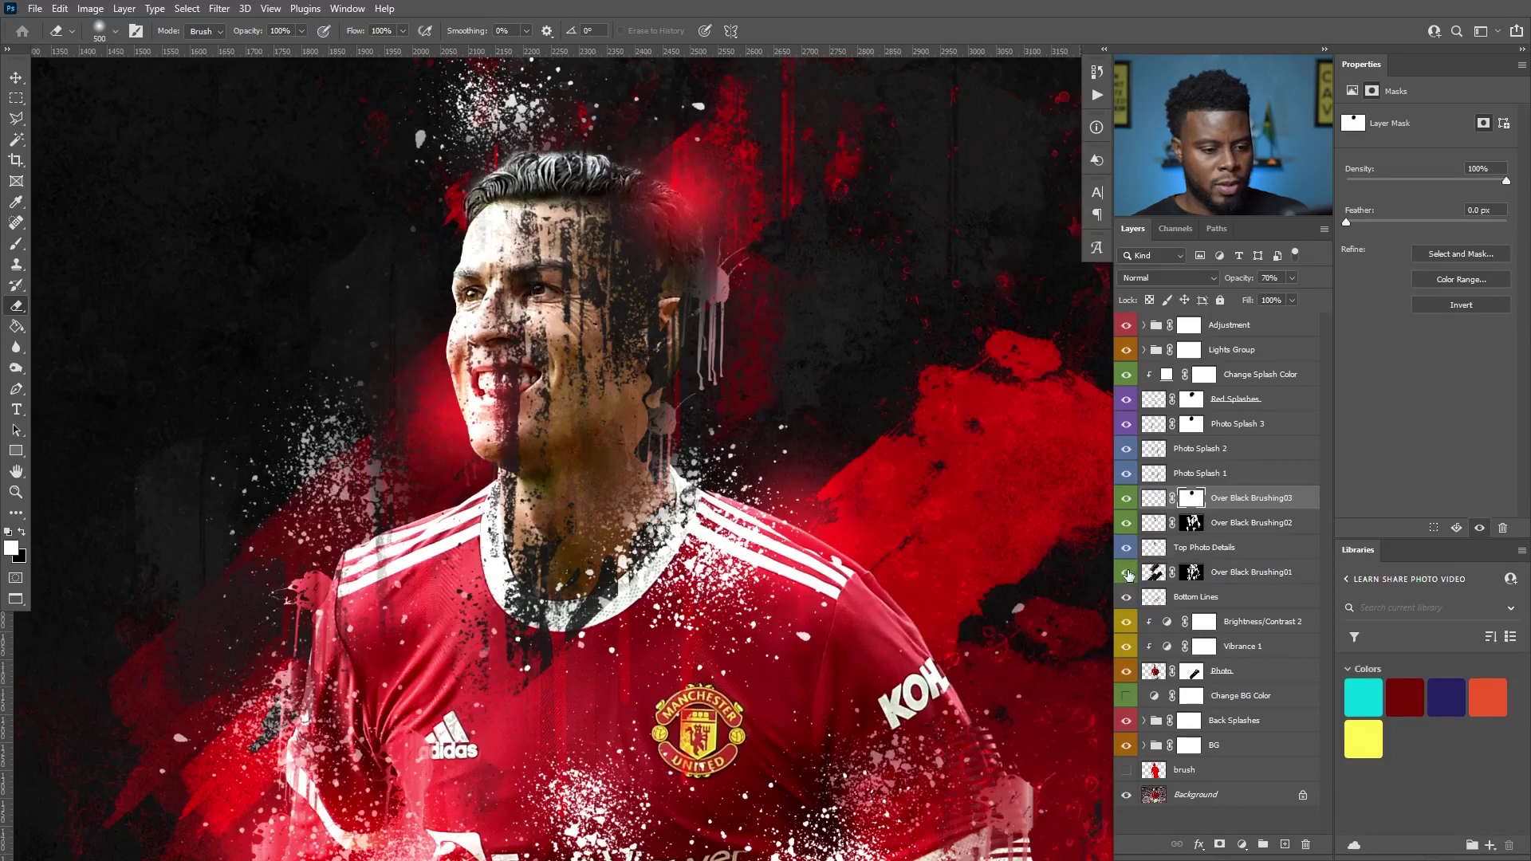
Compare the face with and without Over Black Brushing01, and erase the black brushing over the face and hair on its existing mask.
{"action": "left_click", "coordinate": [1128, 573]}
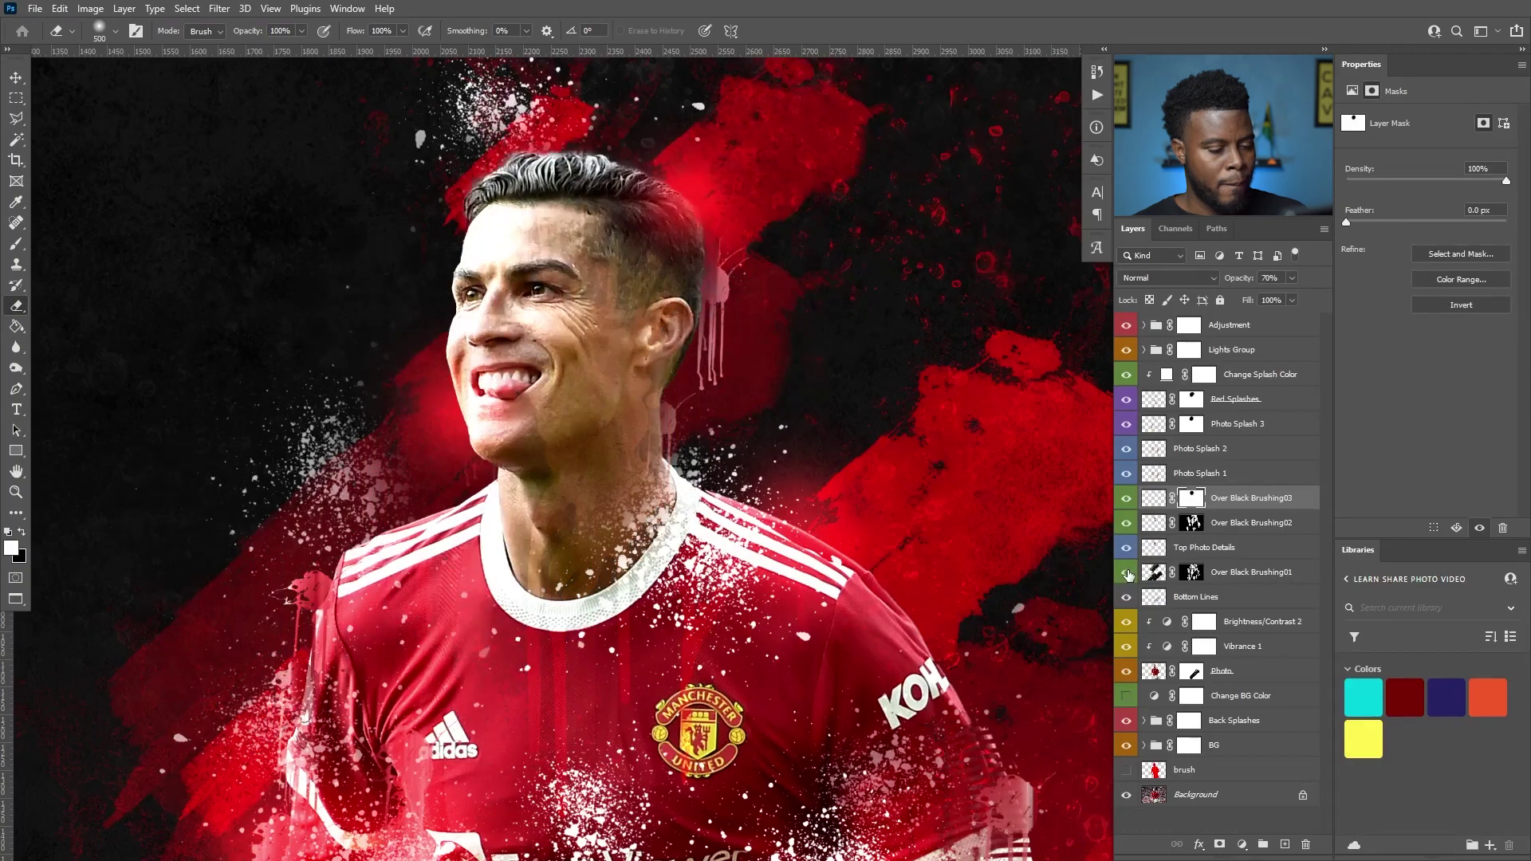
{"action": "left_click", "coordinate": [1128, 573]}
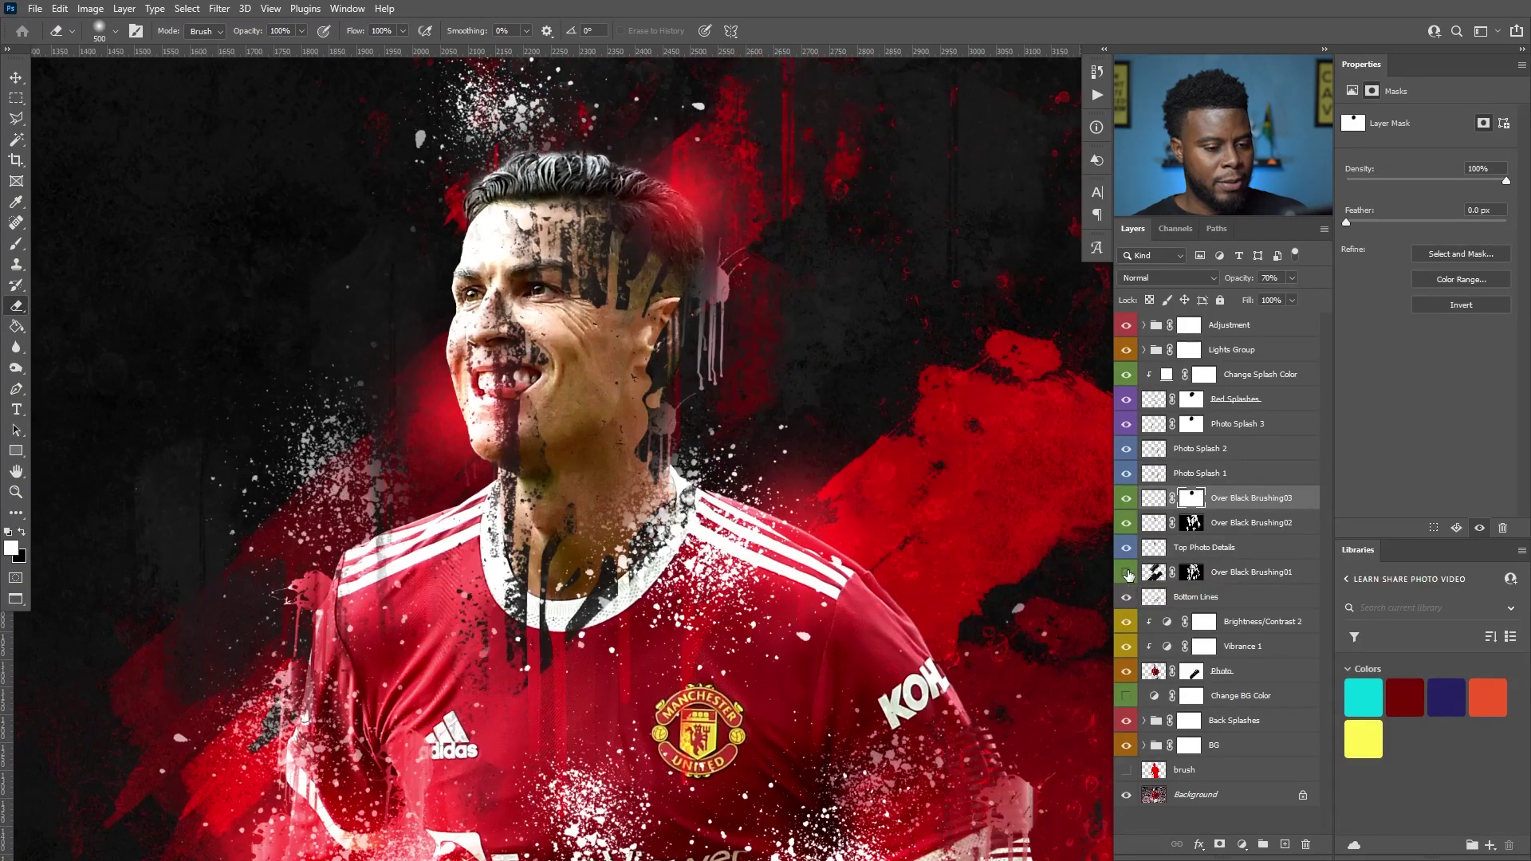
{"action": "left_click", "coordinate": [1128, 574]}
{"action": "left_click", "coordinate": [1127, 574]}
{"action": "left_click", "coordinate": [1192, 573]}
{"action": "mouse_move", "coordinate": [702, 299]}
{"action": "left_mouse_down"}
{"action": "mouse_move", "coordinate": [495, 267]}
{"action": "mouse_move", "coordinate": [427, 324]}
{"action": "mouse_move", "coordinate": [478, 290]}
{"action": "mouse_move", "coordinate": [573, 353]}
{"action": "mouse_move", "coordinate": [520, 389]}
{"action": "mouse_move", "coordinate": [726, 334]}
{"action": "left_mouse_up"}
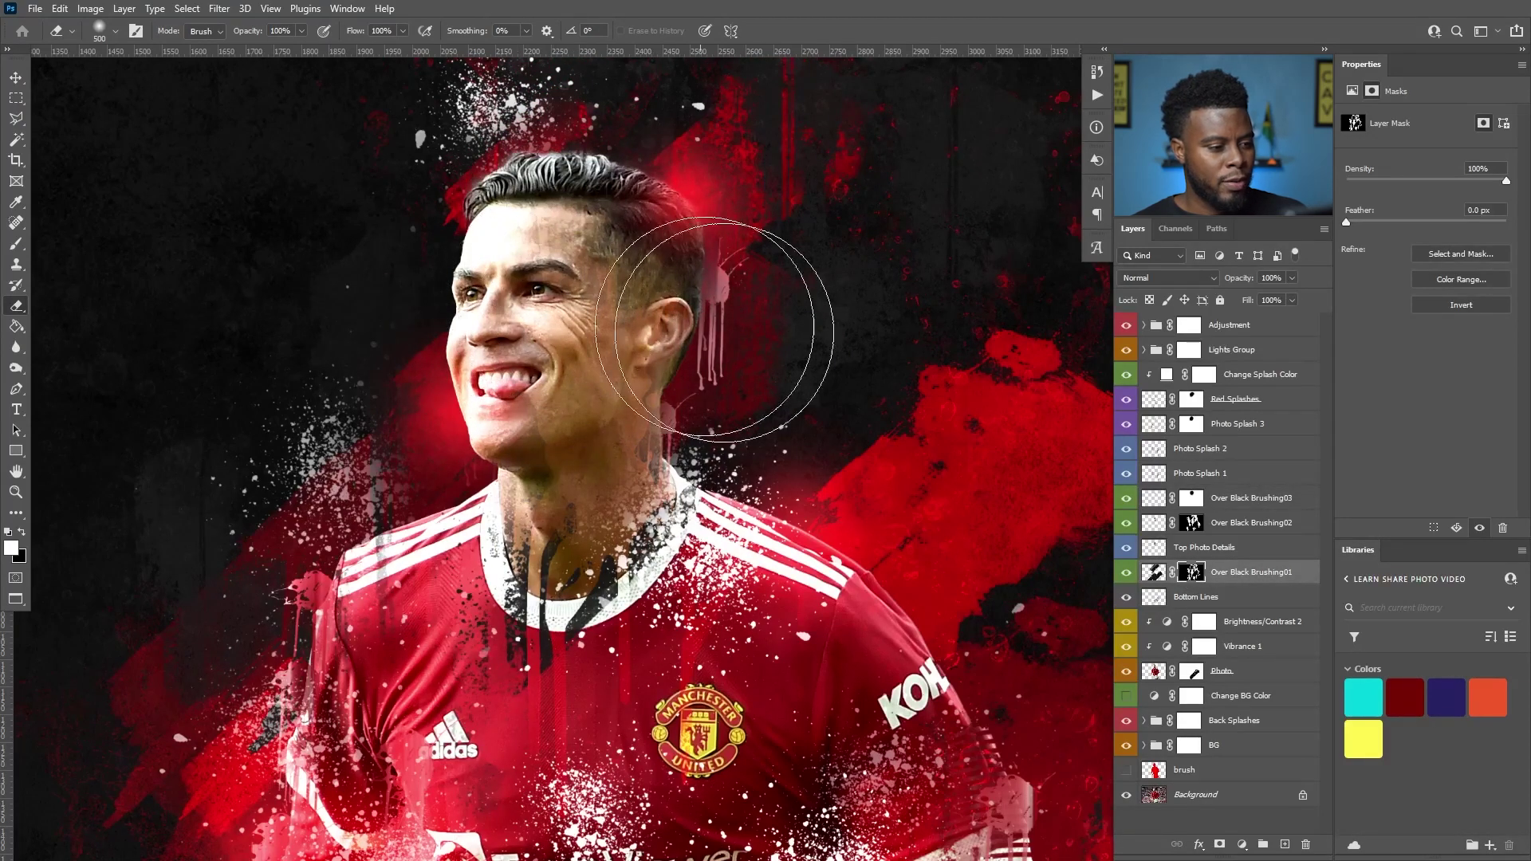
Check the effect of the Bottom Lines layer and examine the cleaned-up face up close with the Move tool active.
{"action": "left_click", "coordinate": [1127, 598]}
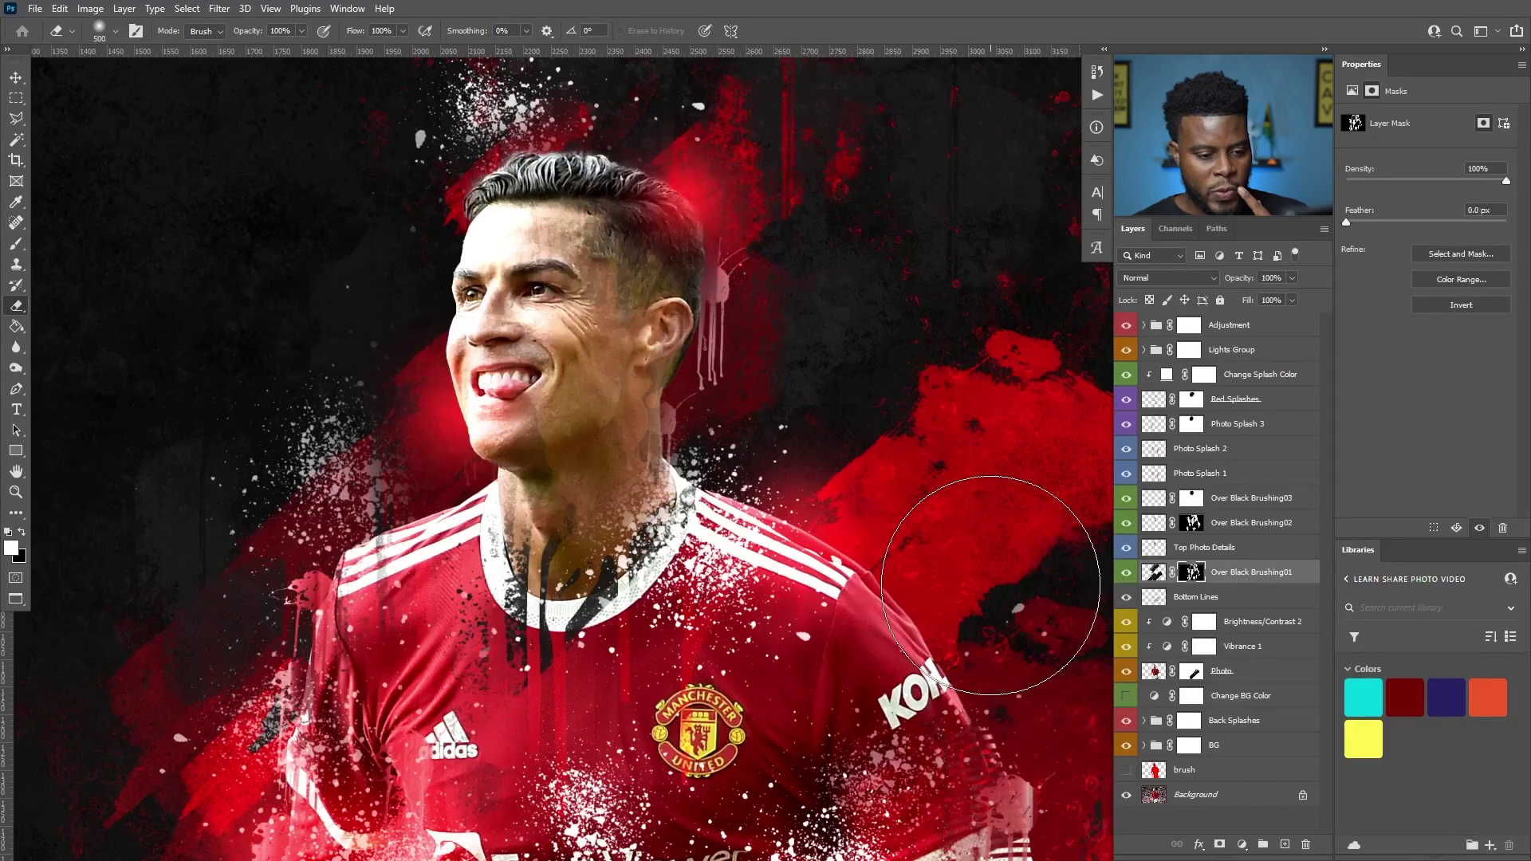
{"action": "key", "text": "v"}
{"action": "scroll", "coordinate": [627, 416], "scroll_direction": "down", "scroll_amount": 3}
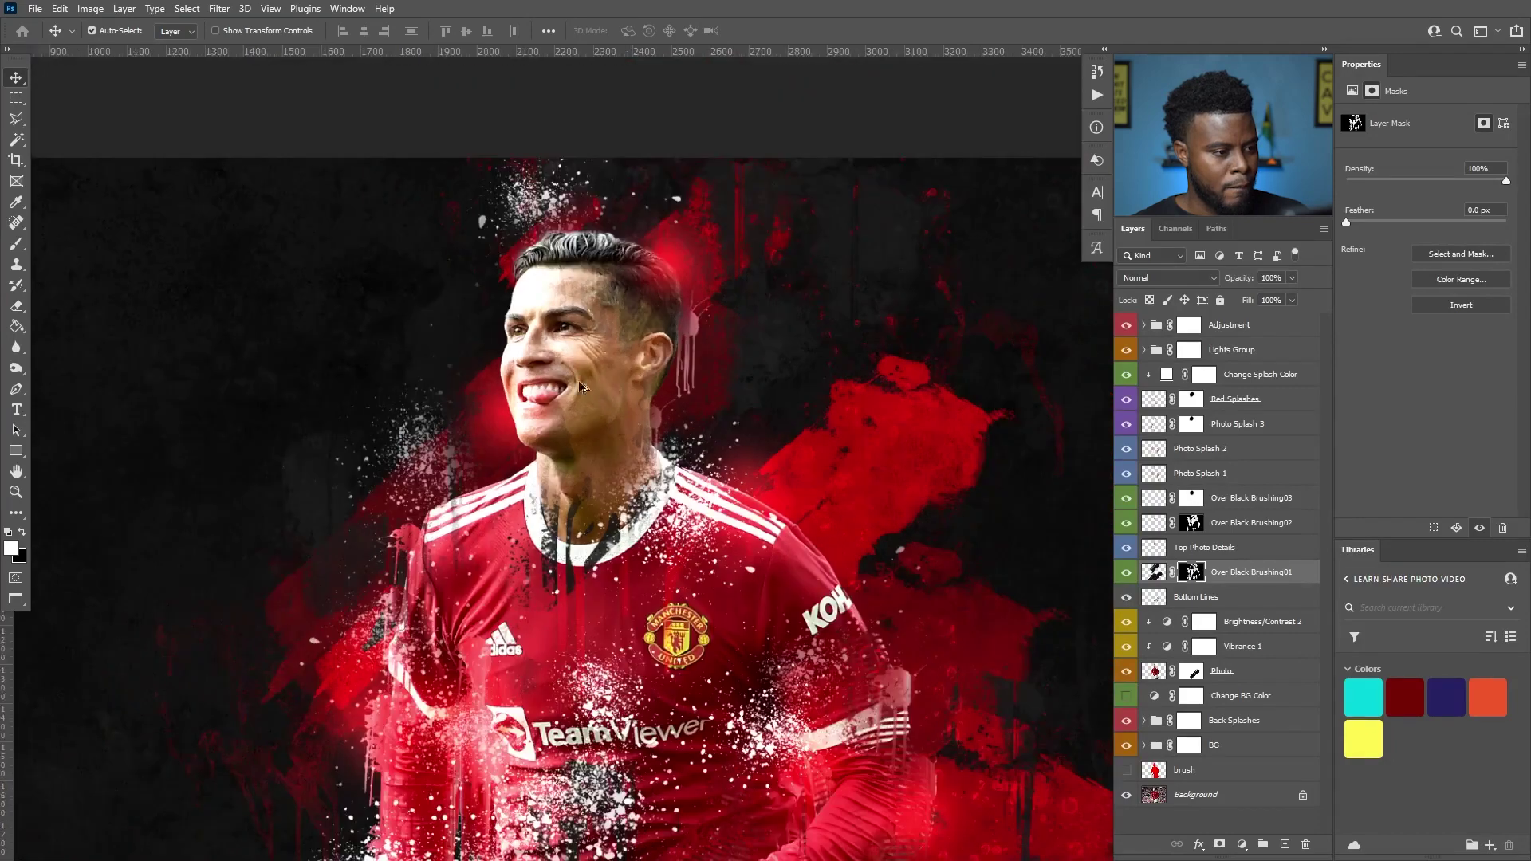
{"action": "scroll", "coordinate": [578, 381], "scroll_direction": "up", "scroll_amount": 5}
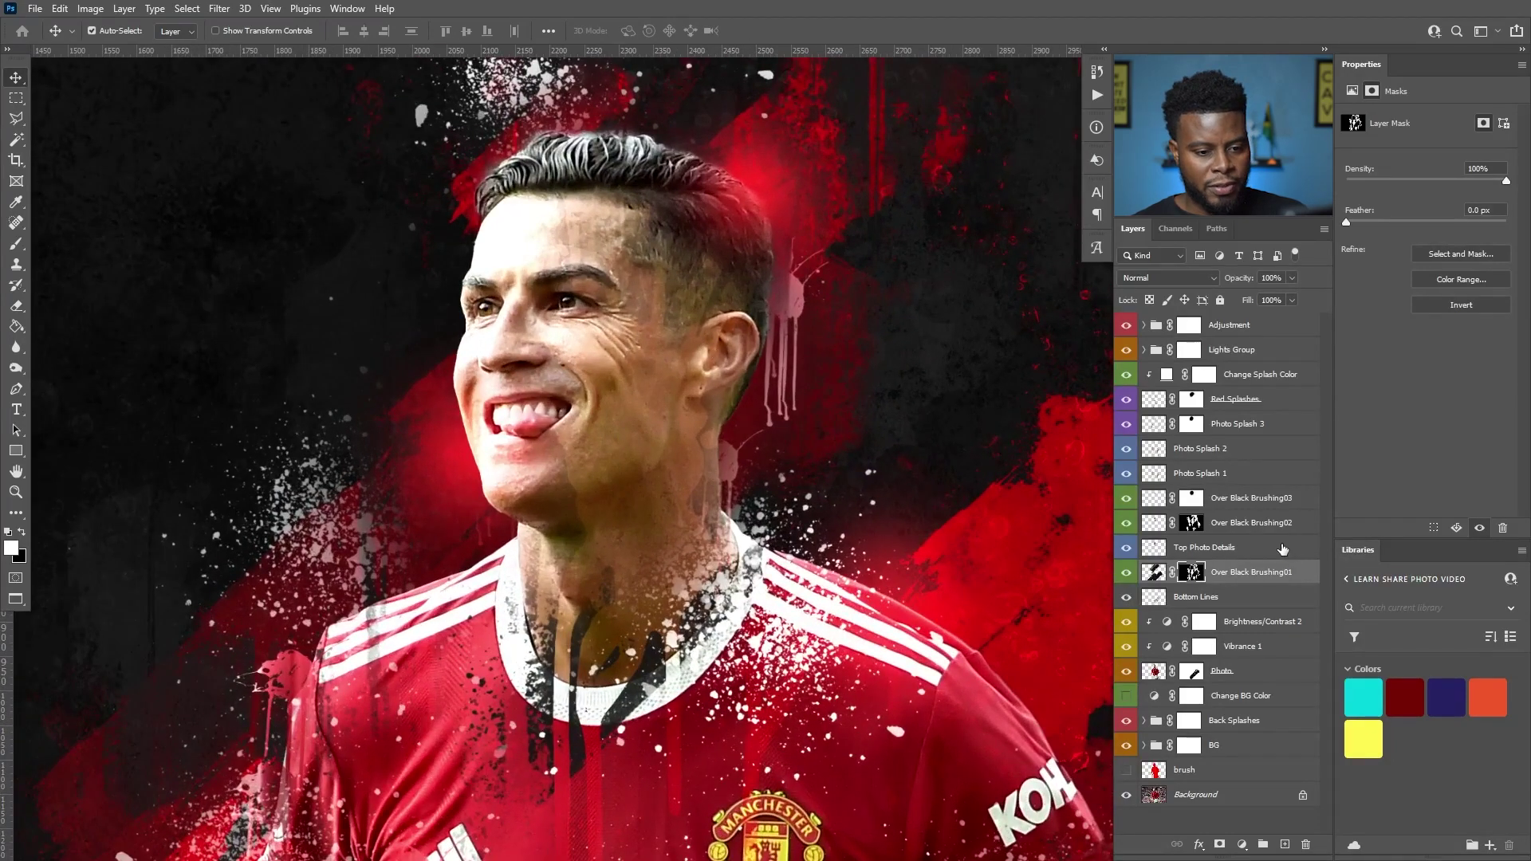
Add layer masks to Photo Splash 2 and Photo Splash 1, and erase their splashes over the player's face.
{"action": "left_click", "coordinate": [1283, 548]}
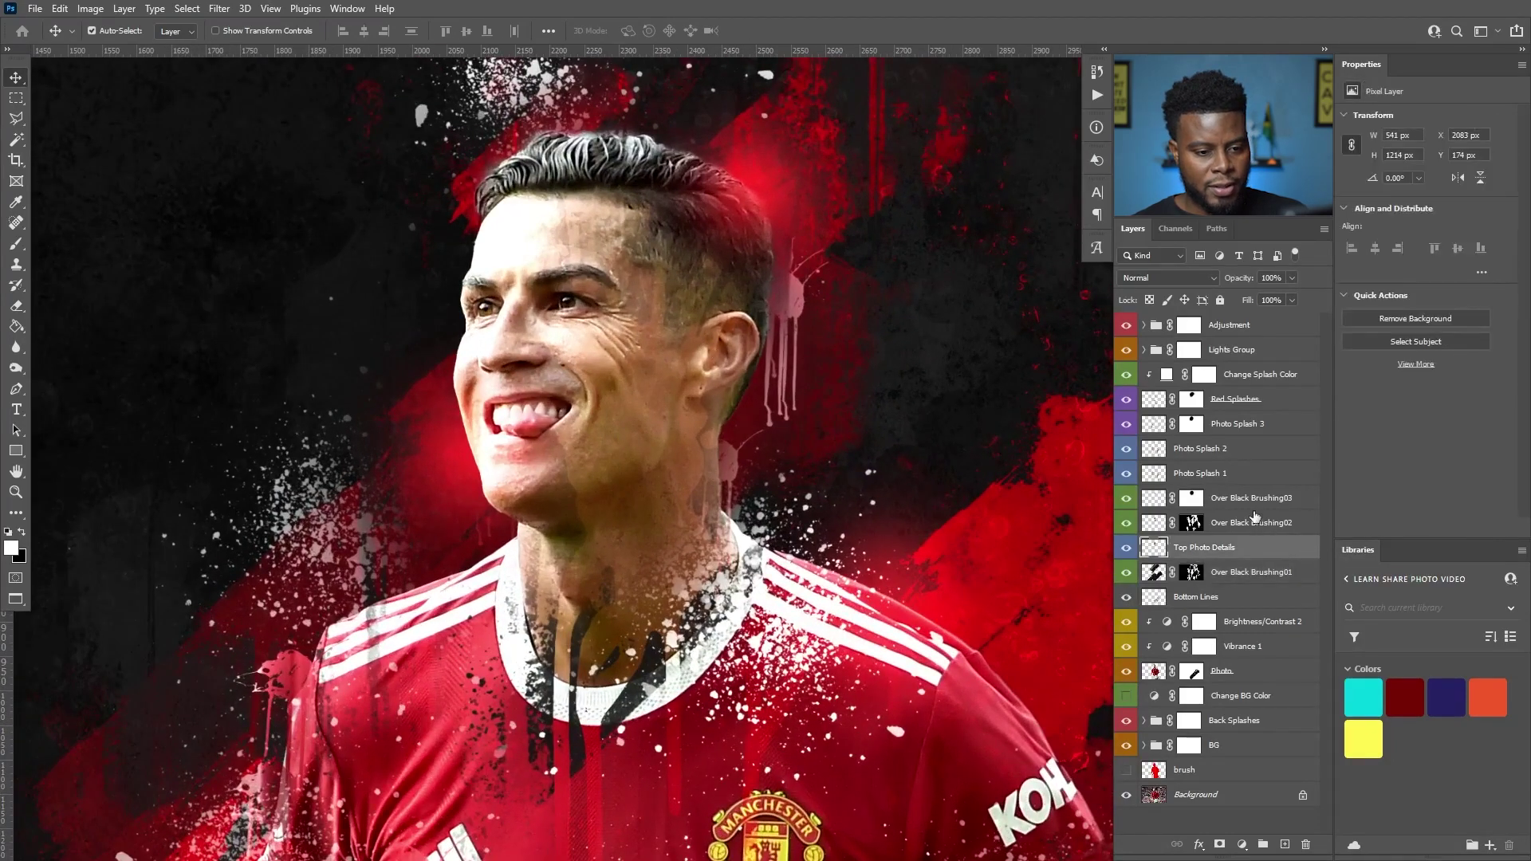
{"action": "left_click", "coordinate": [1127, 475]}
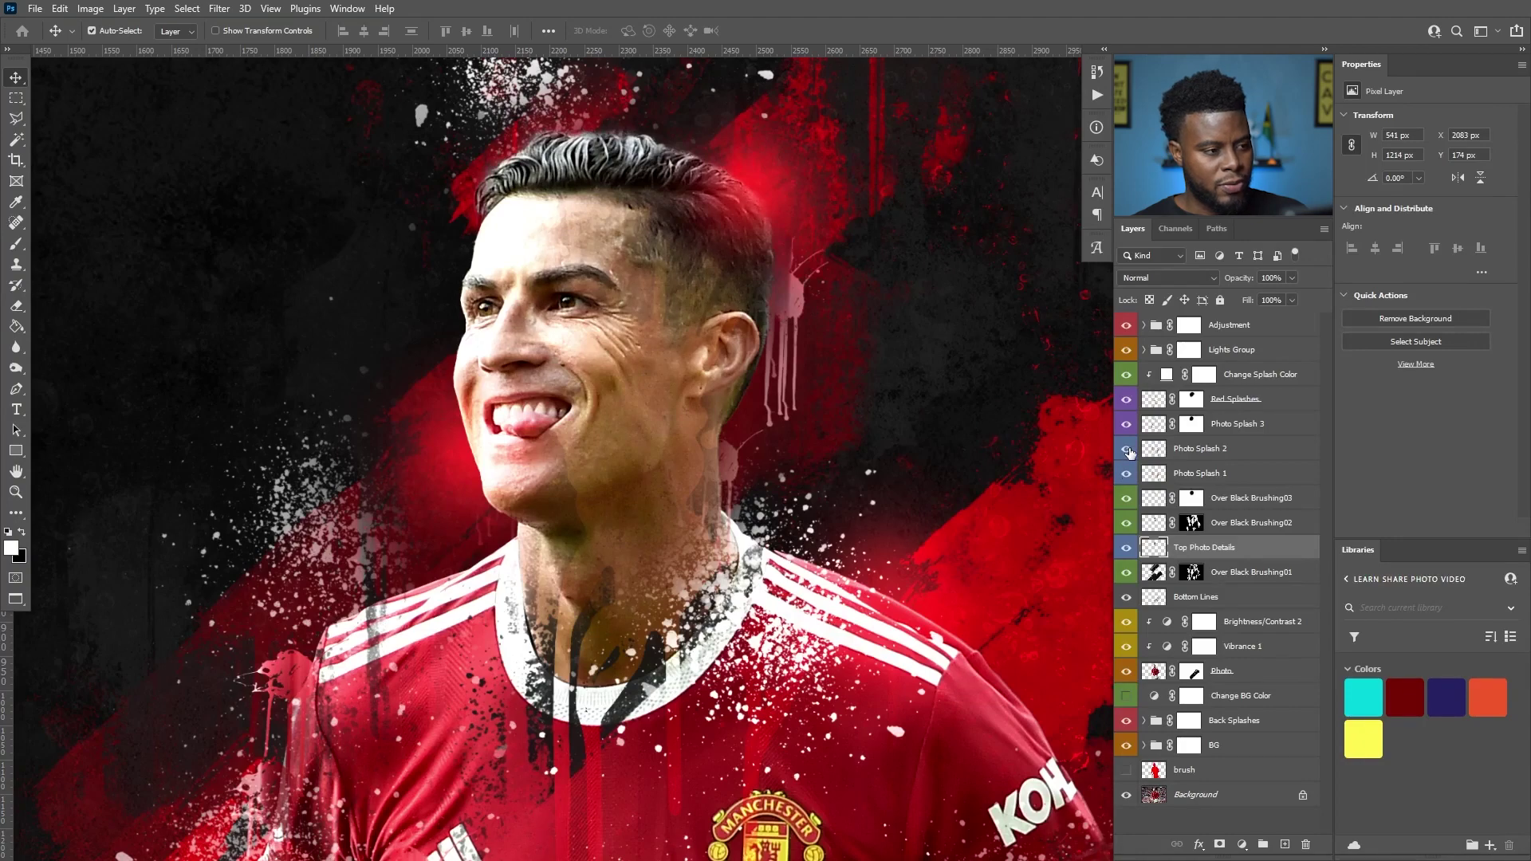
{"action": "left_click", "coordinate": [1127, 450]}
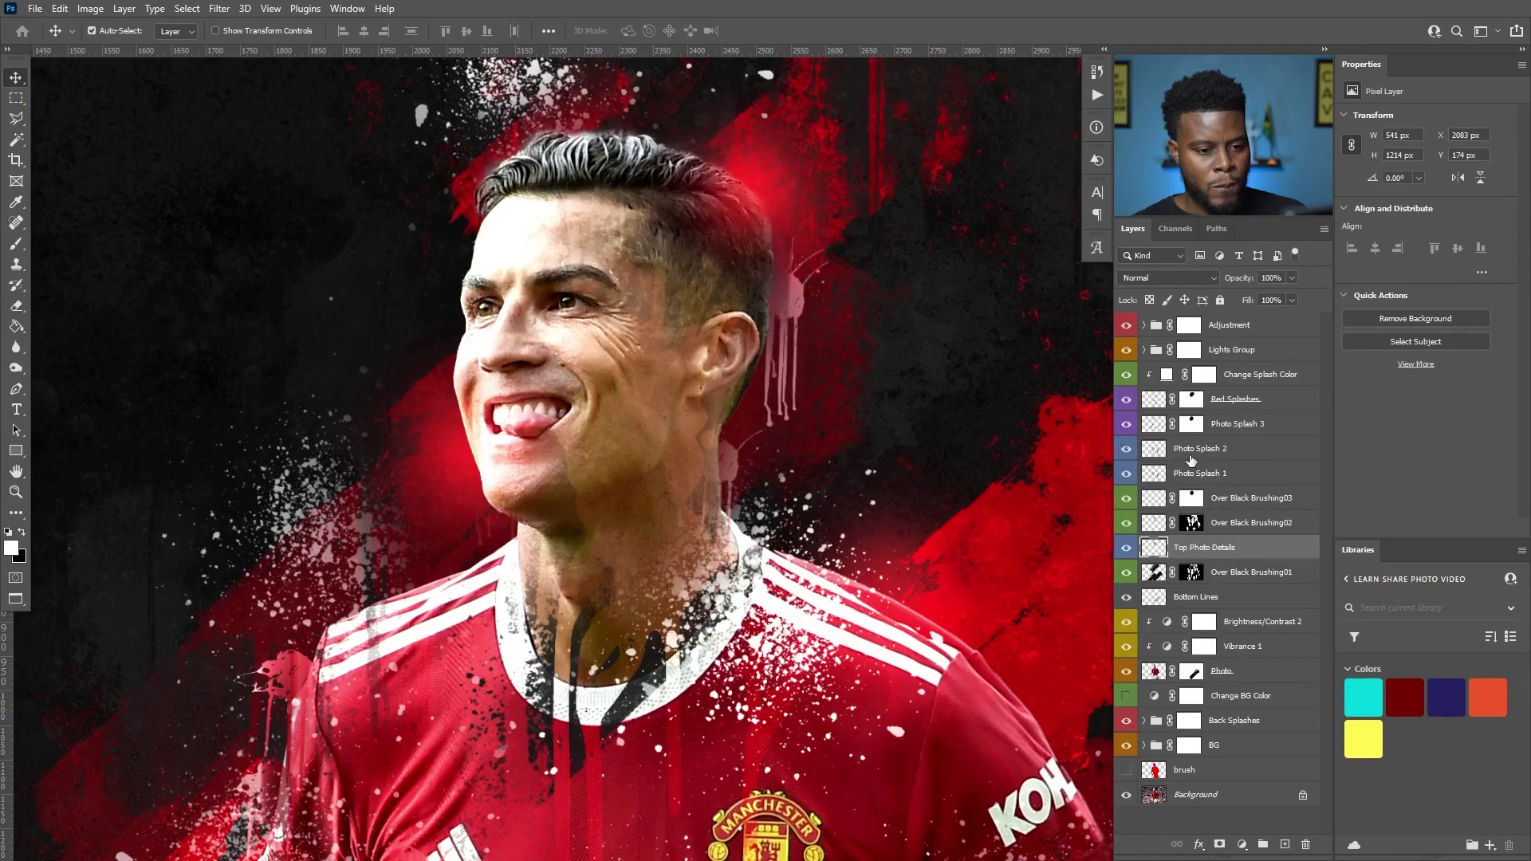
{"action": "left_click", "coordinate": [1192, 451]}
{"action": "left_click", "coordinate": [1219, 844]}
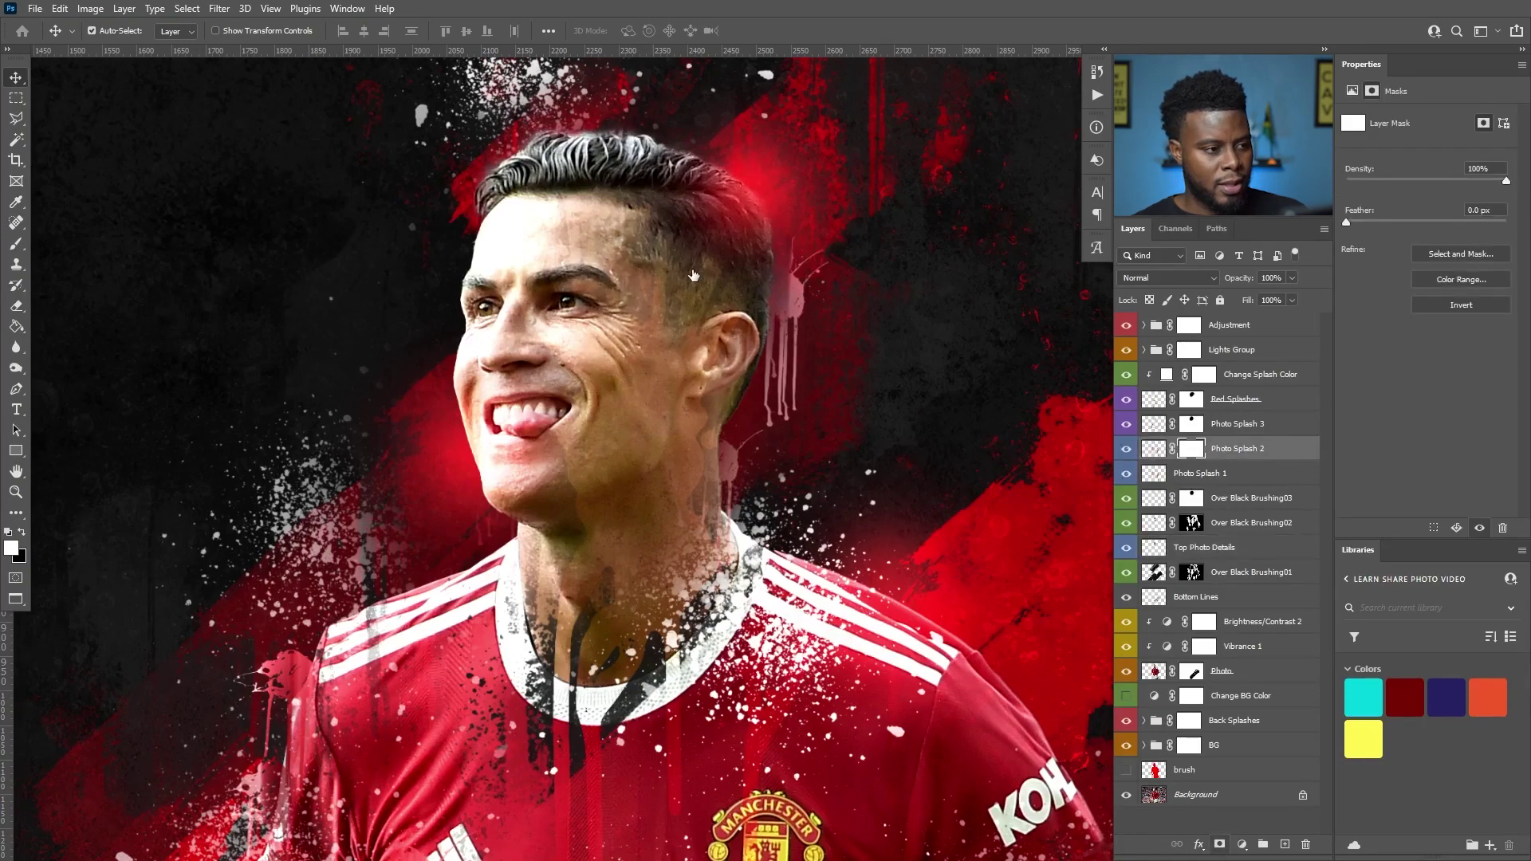
{"action": "key", "text": "e"}
{"action": "mouse_move", "coordinate": [614, 323]}
{"action": "left_mouse_down"}
{"action": "mouse_move", "coordinate": [519, 399]}
{"action": "mouse_move", "coordinate": [717, 291]}
{"action": "left_mouse_up"}
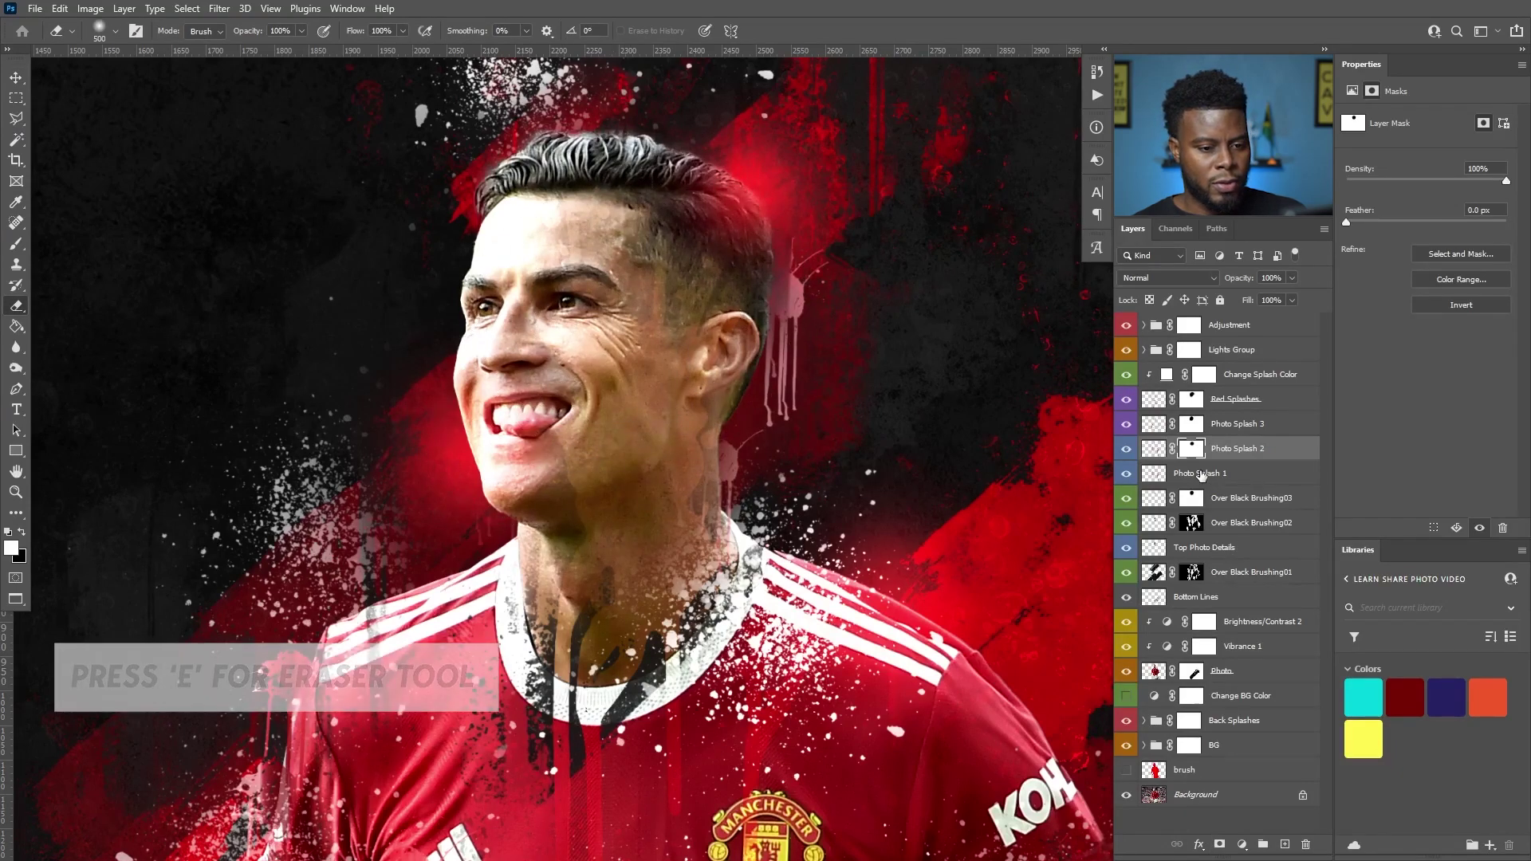
{"action": "left_click", "coordinate": [1201, 474]}
{"action": "left_click", "coordinate": [1220, 845]}
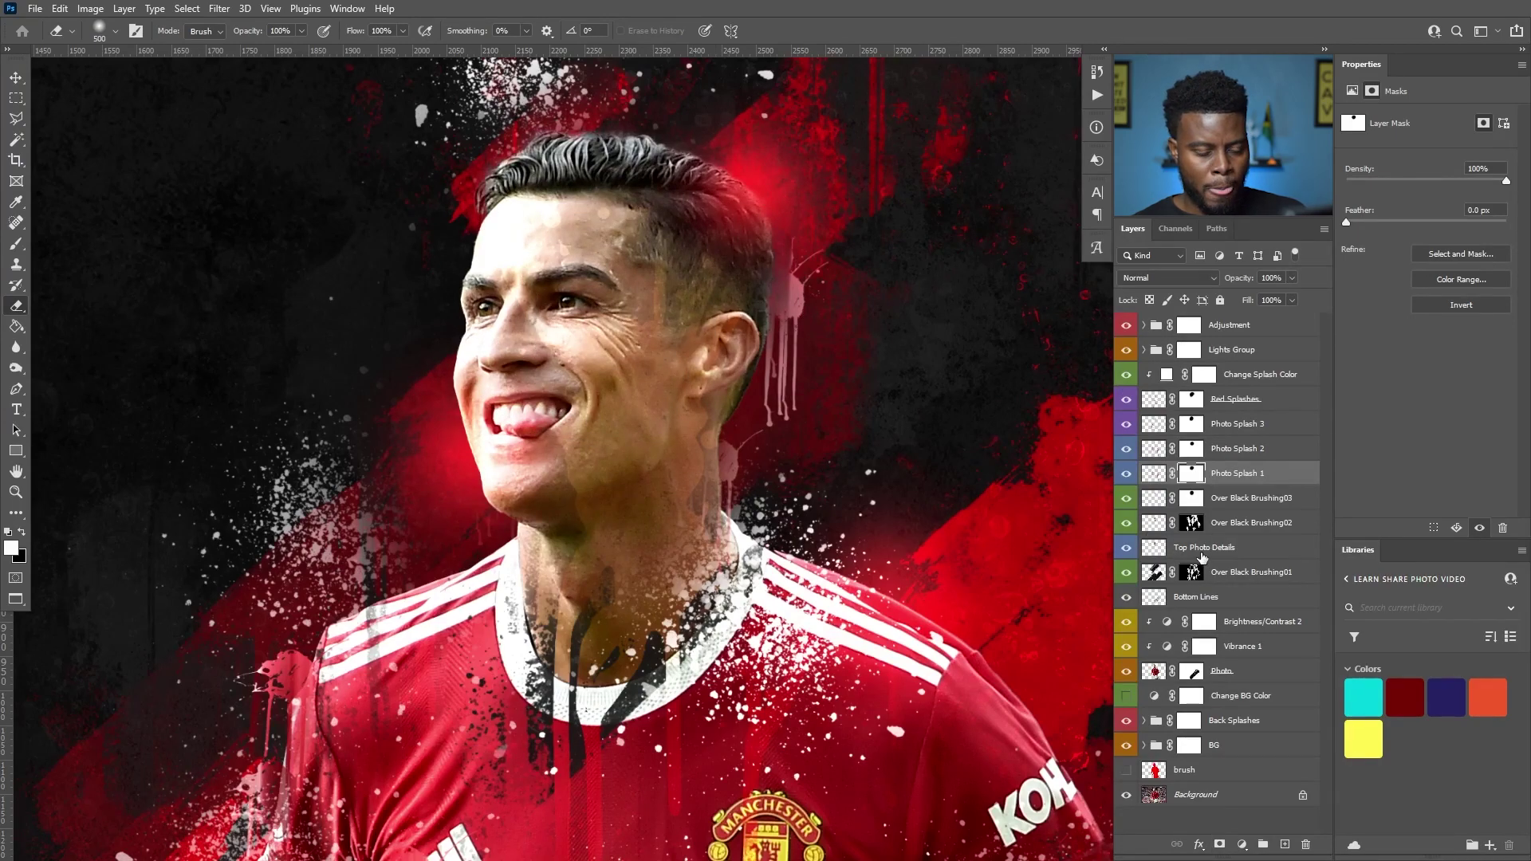
Check the effect of Top Photo Details, add a layer mask to it, and erase its details over the player's face.
{"action": "left_click", "coordinate": [1148, 548]}
{"action": "left_click", "coordinate": [1126, 550]}
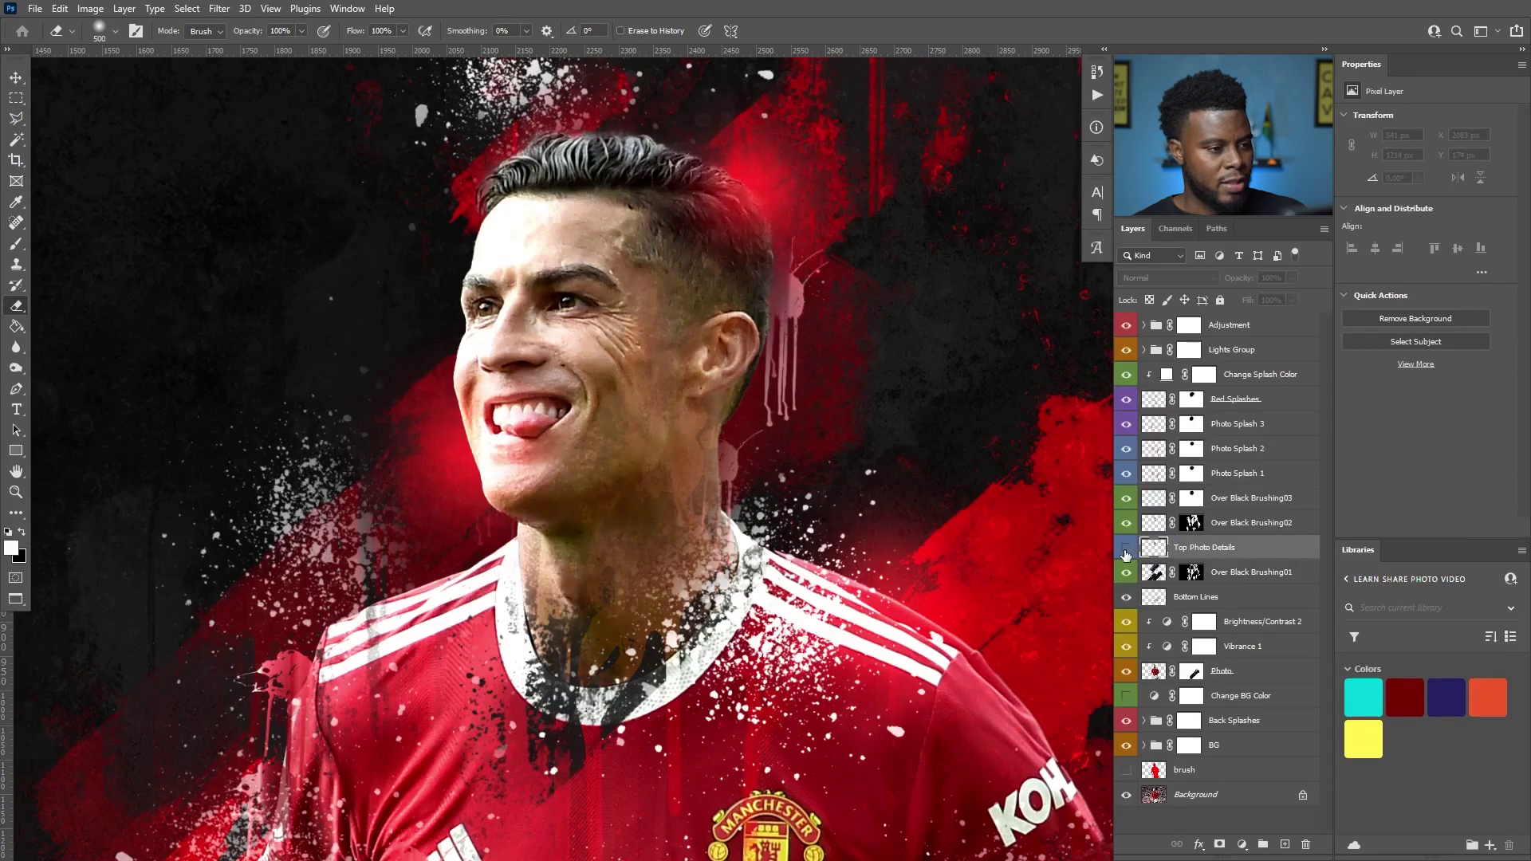
{"action": "left_click", "coordinate": [1126, 550]}
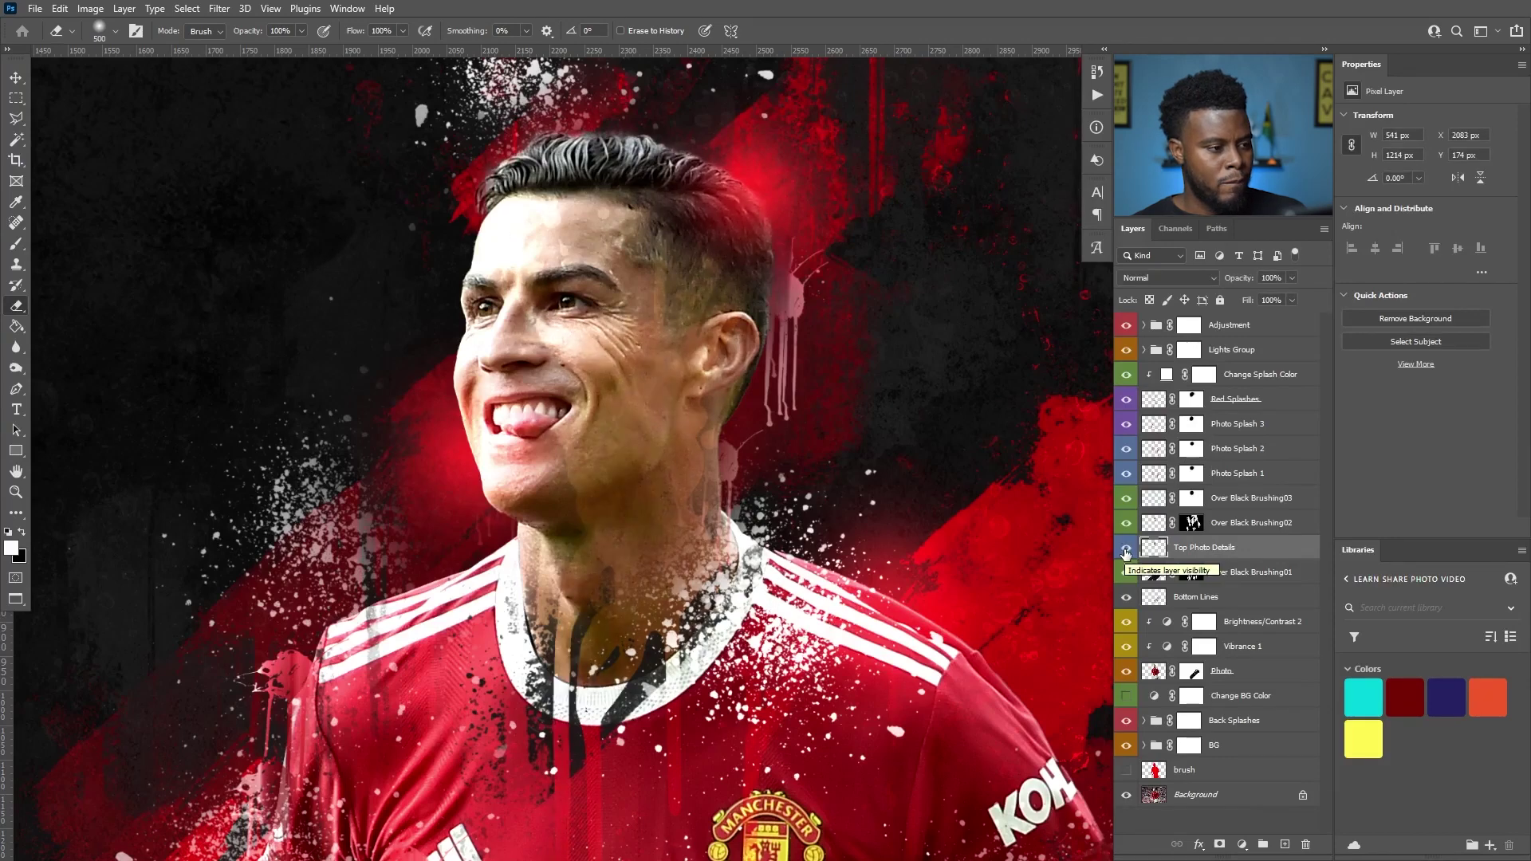
{"action": "left_click", "coordinate": [1220, 844]}
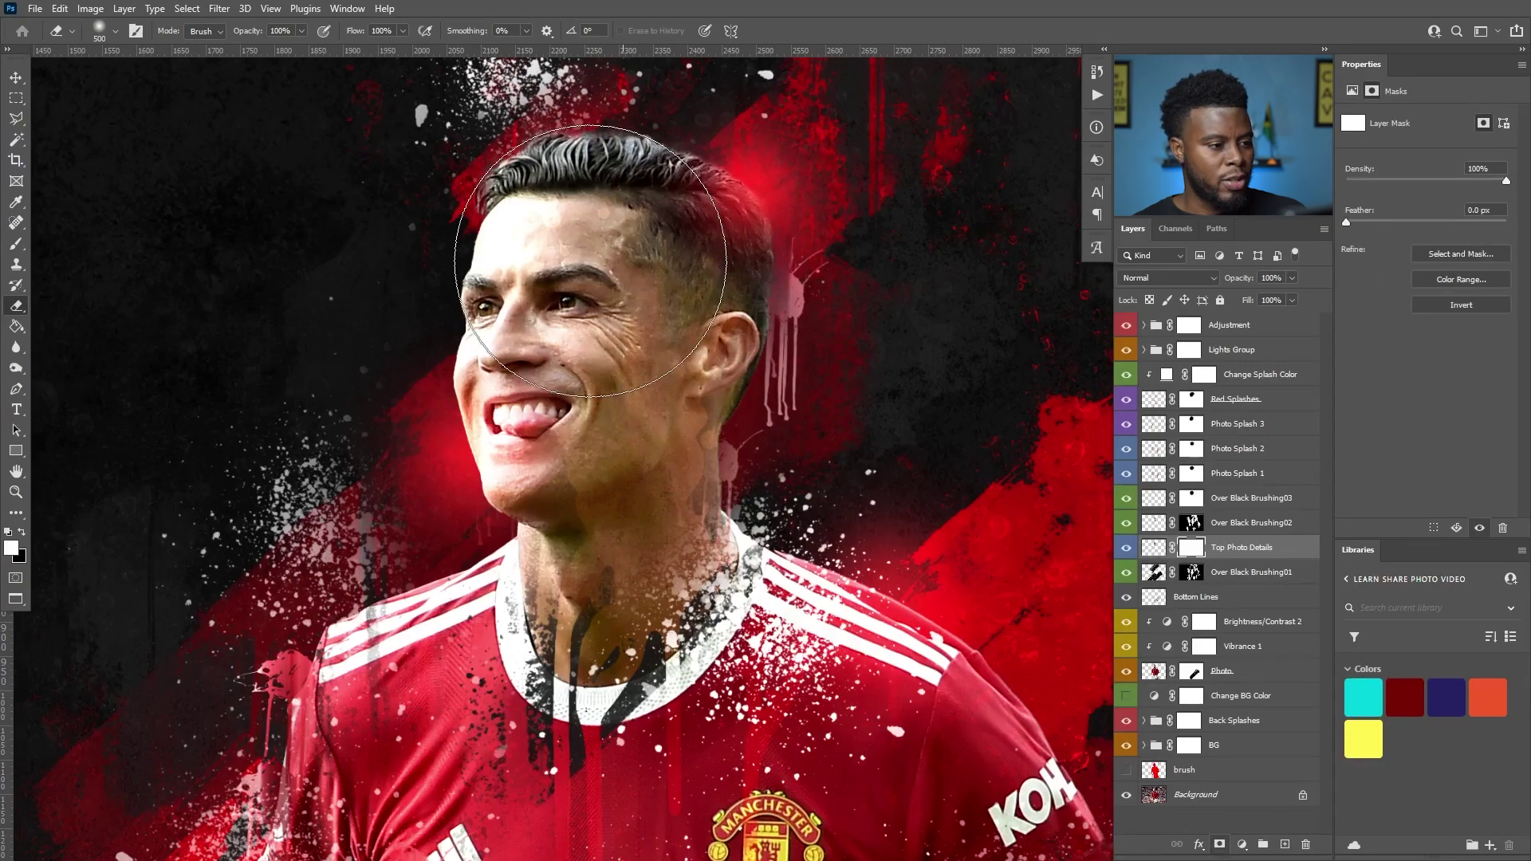
{"action": "scroll", "coordinate": [479, 351], "scroll_direction": "down", "scroll_amount": 3}
{"action": "key", "text": "v"}
{"action": "scroll", "coordinate": [504, 359], "scroll_direction": "down", "scroll_amount": 5}
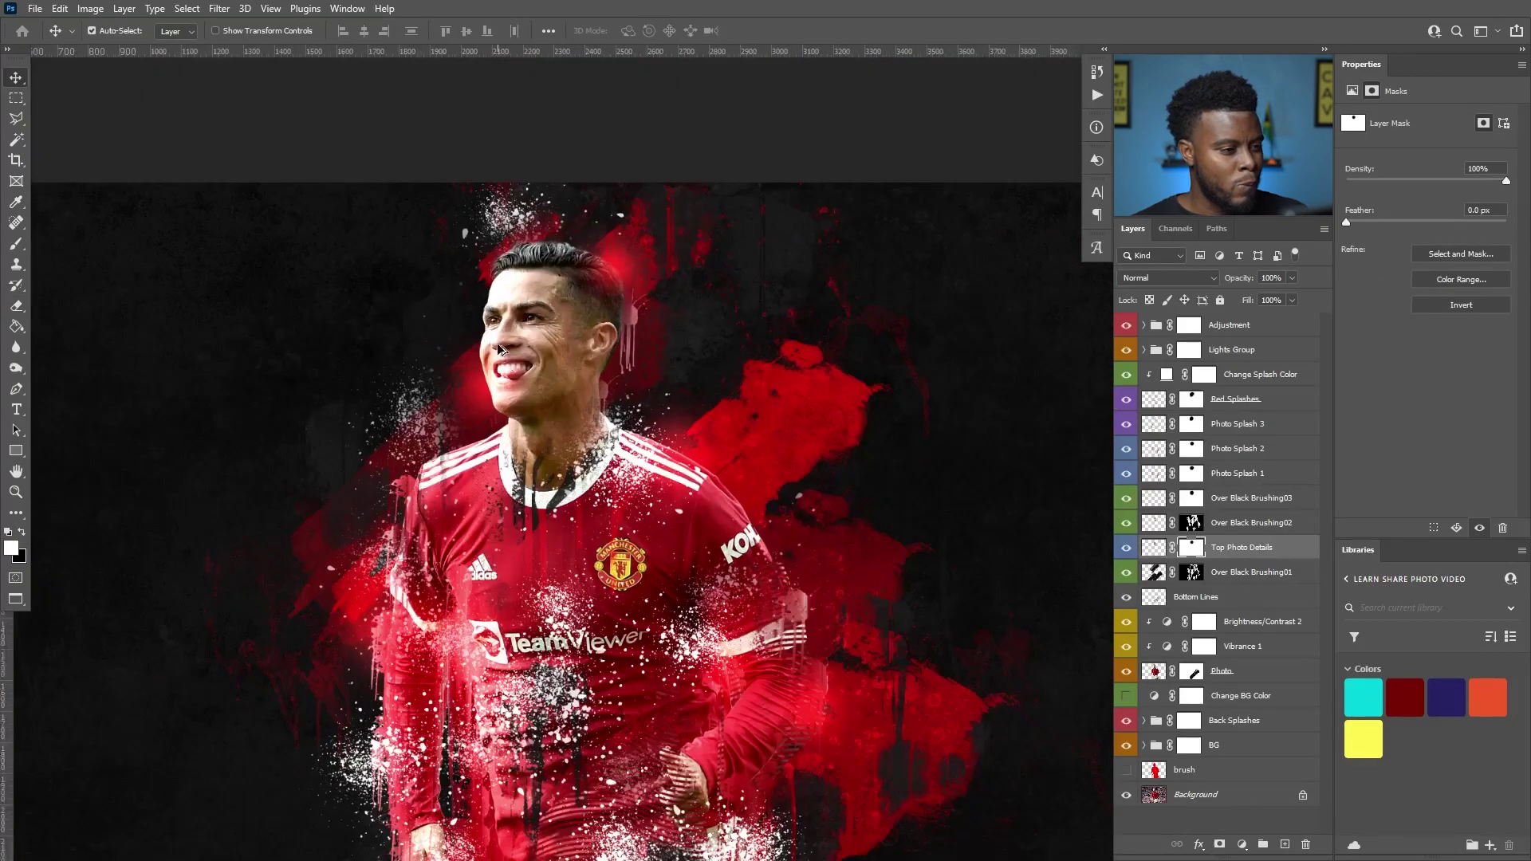
{"action": "scroll", "coordinate": [508, 345], "scroll_direction": "left", "scroll_amount": 3}
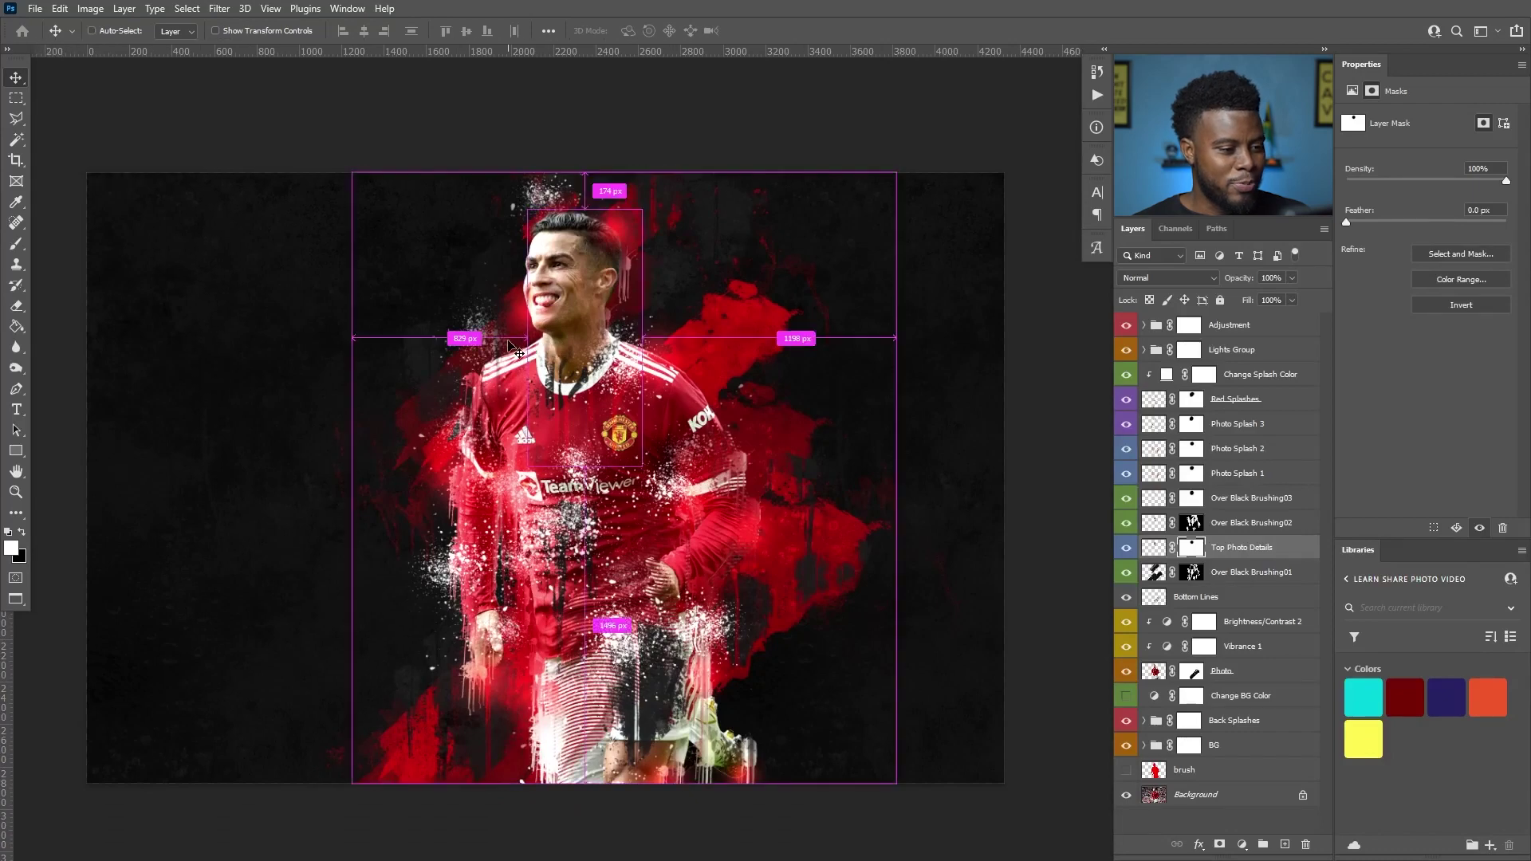
{"action": "scroll", "coordinate": [813, 341], "scroll_direction": "left", "scroll_amount": 2}
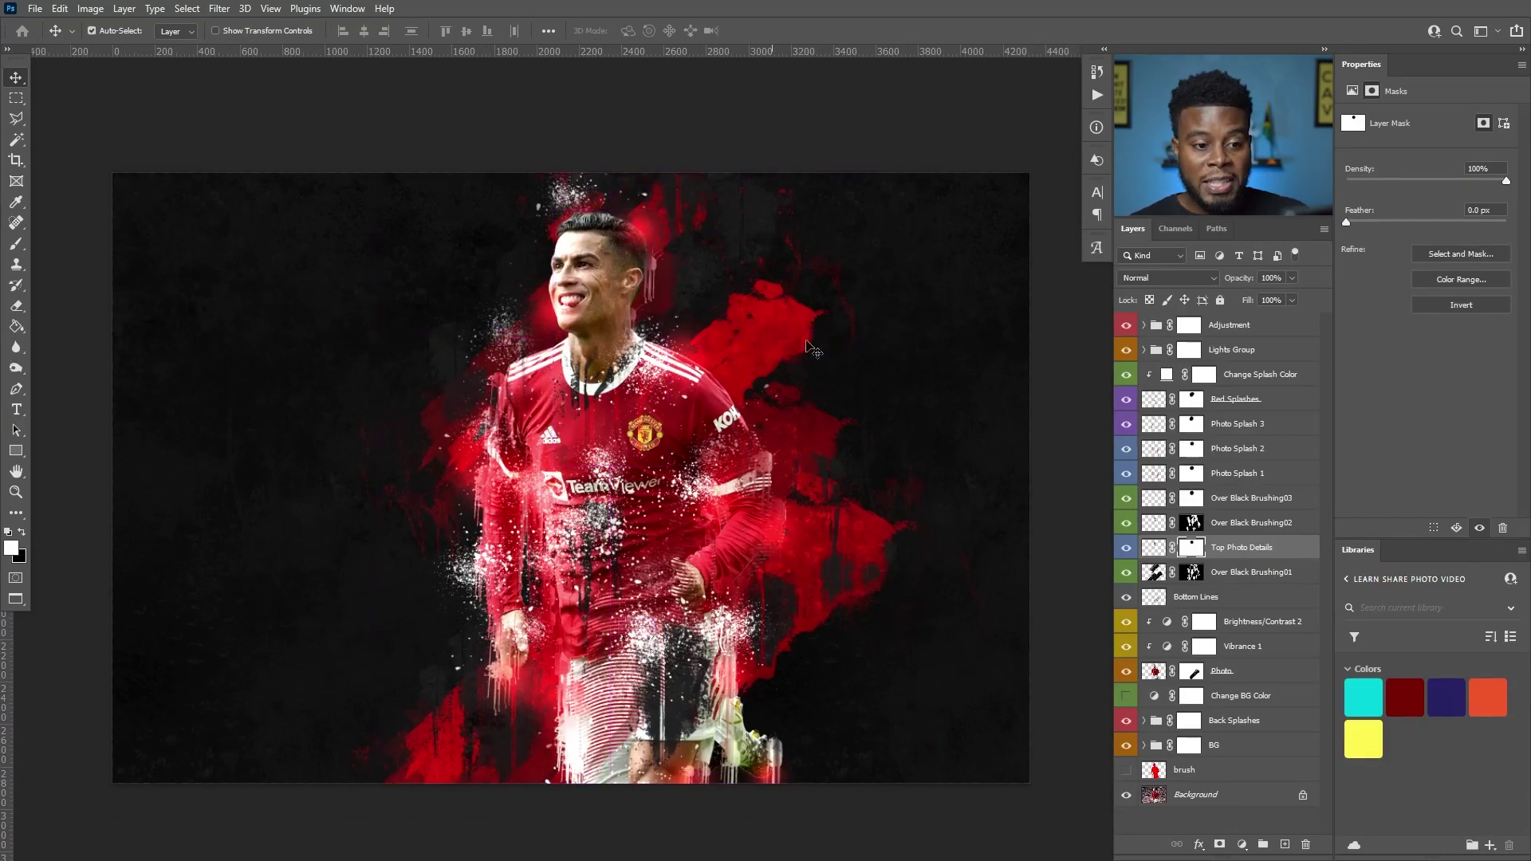
Group all layers from Adjustment down to BG and name the group Action Effects.
{"action": "left_click", "coordinate": [1254, 325]}
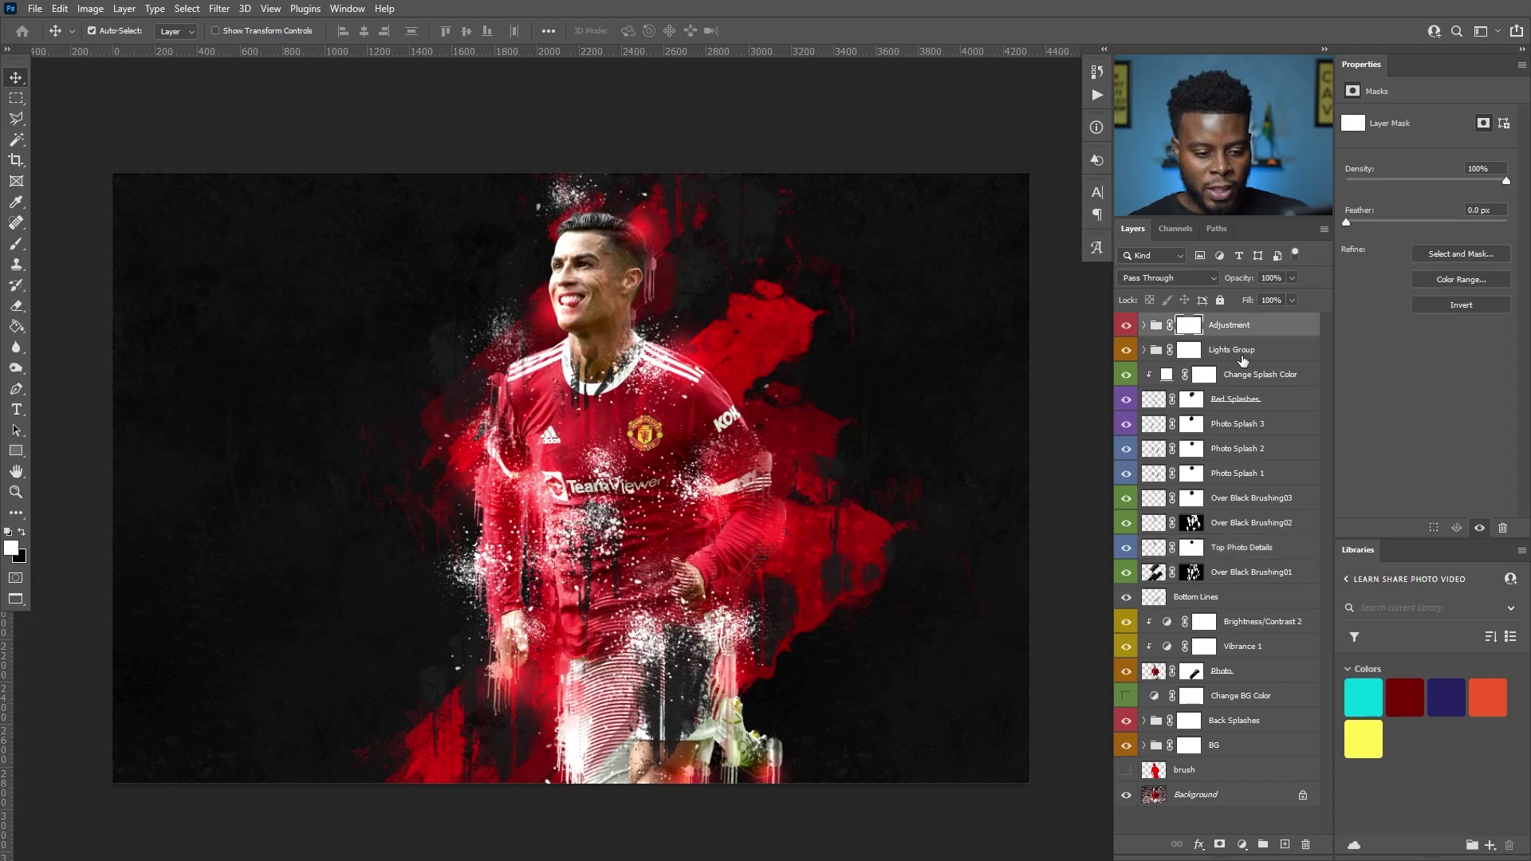
{"action": "left_click", "coordinate": [1237, 745], "text": "shift"}
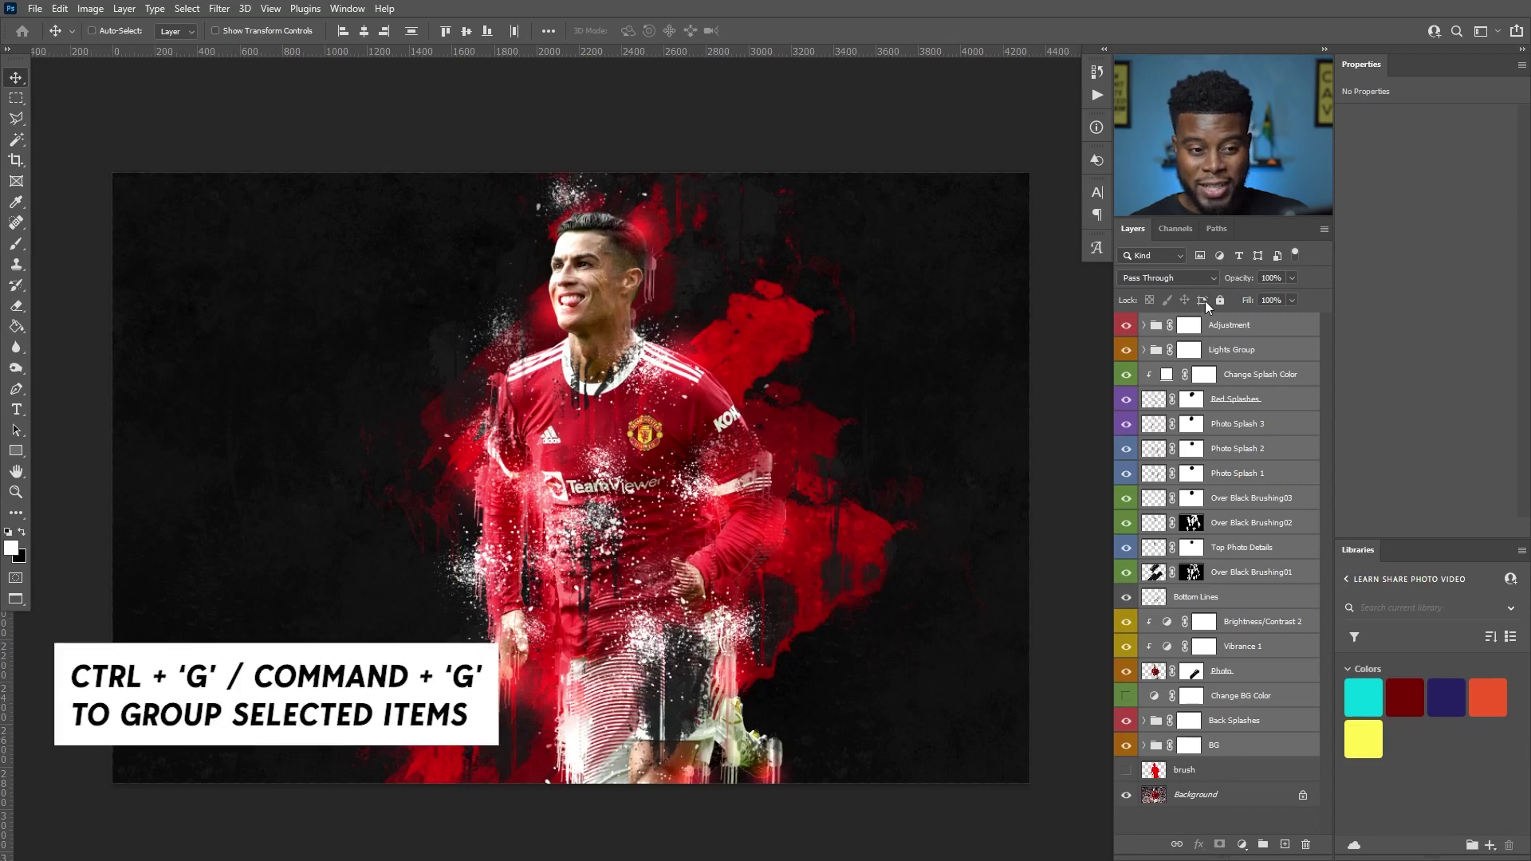
{"action": "key", "text": "ctrl+g"}
{"action": "double_click", "coordinate": [1196, 322]}
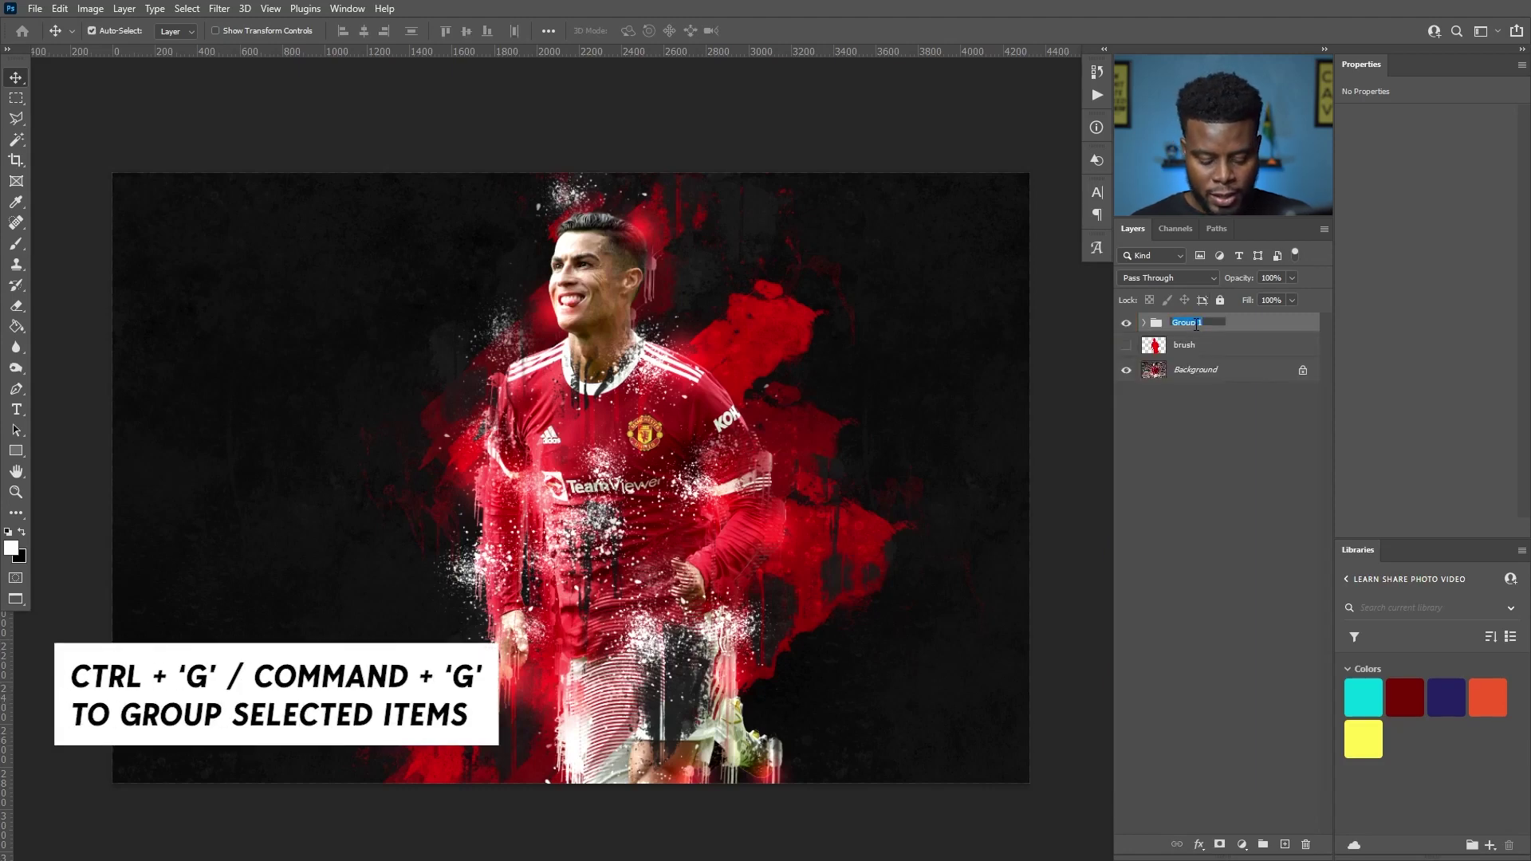
{"action": "type", "text": "Ac"}
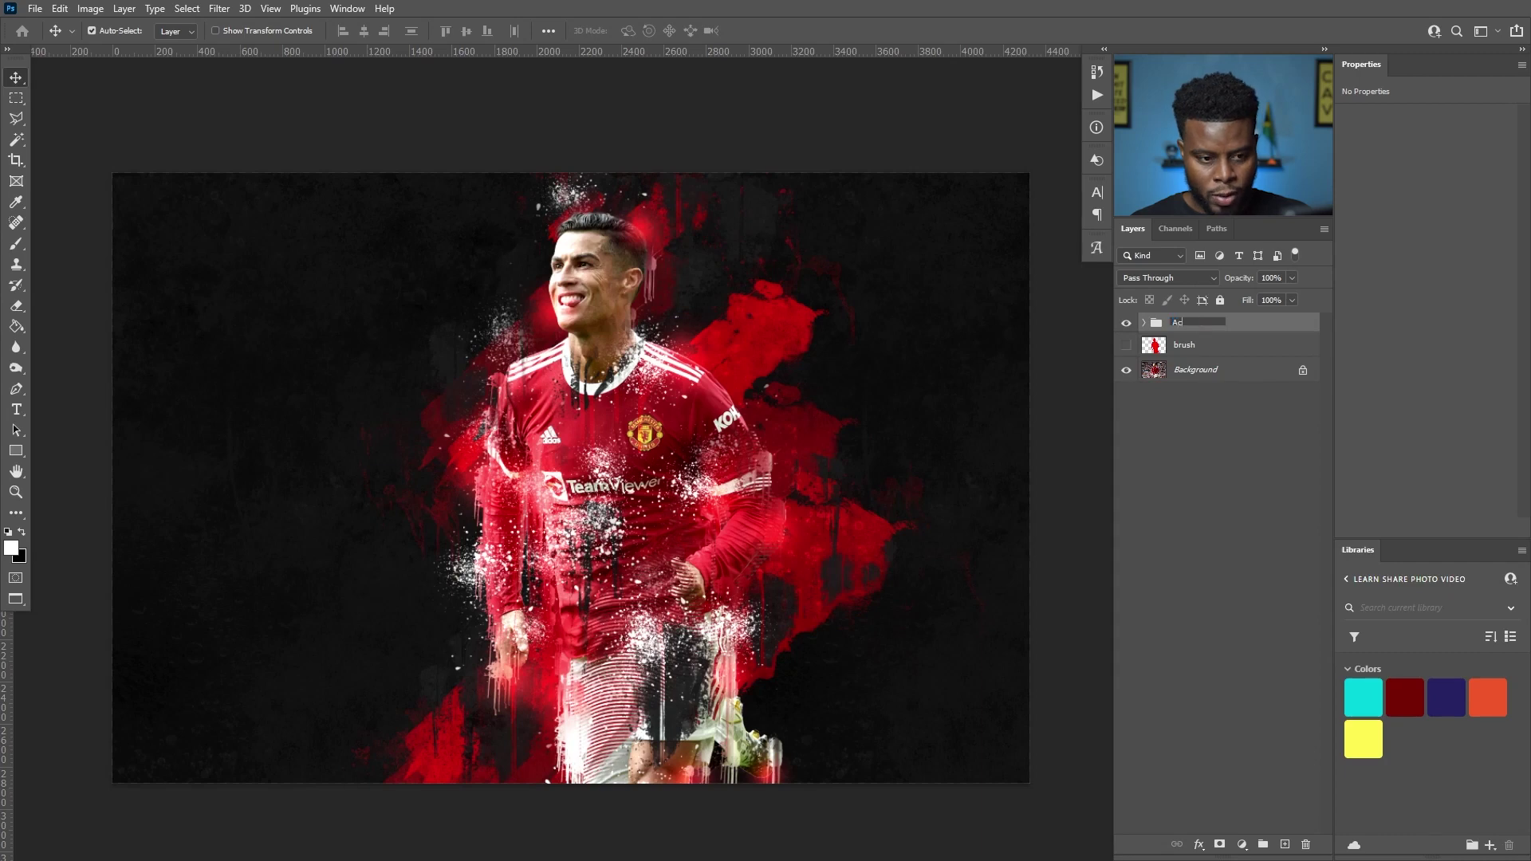
{"action": "type", "text": "tion Effects"}
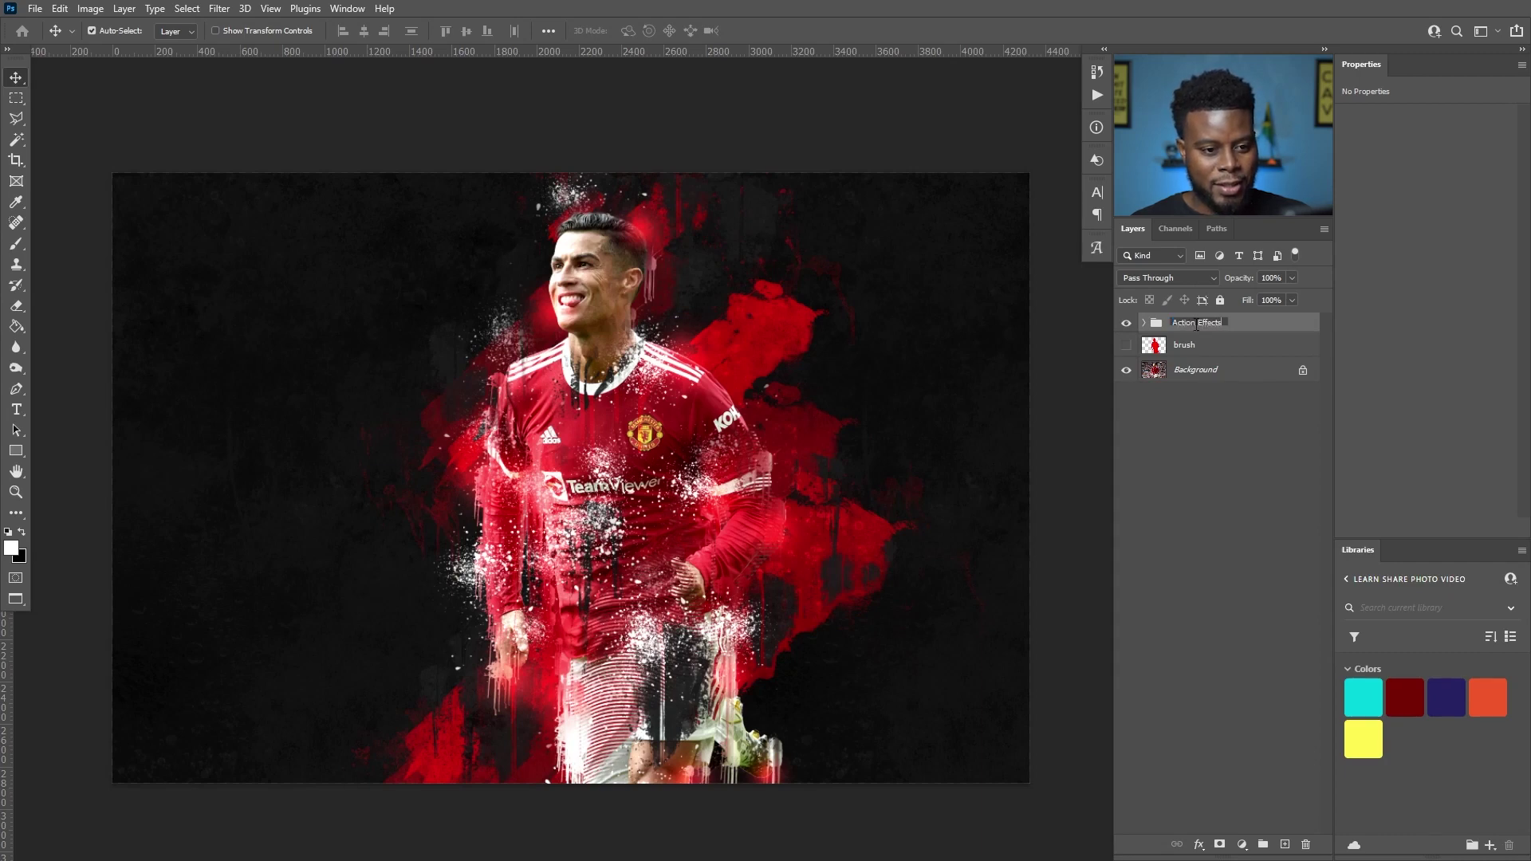
{"action": "key", "text": "Return"}
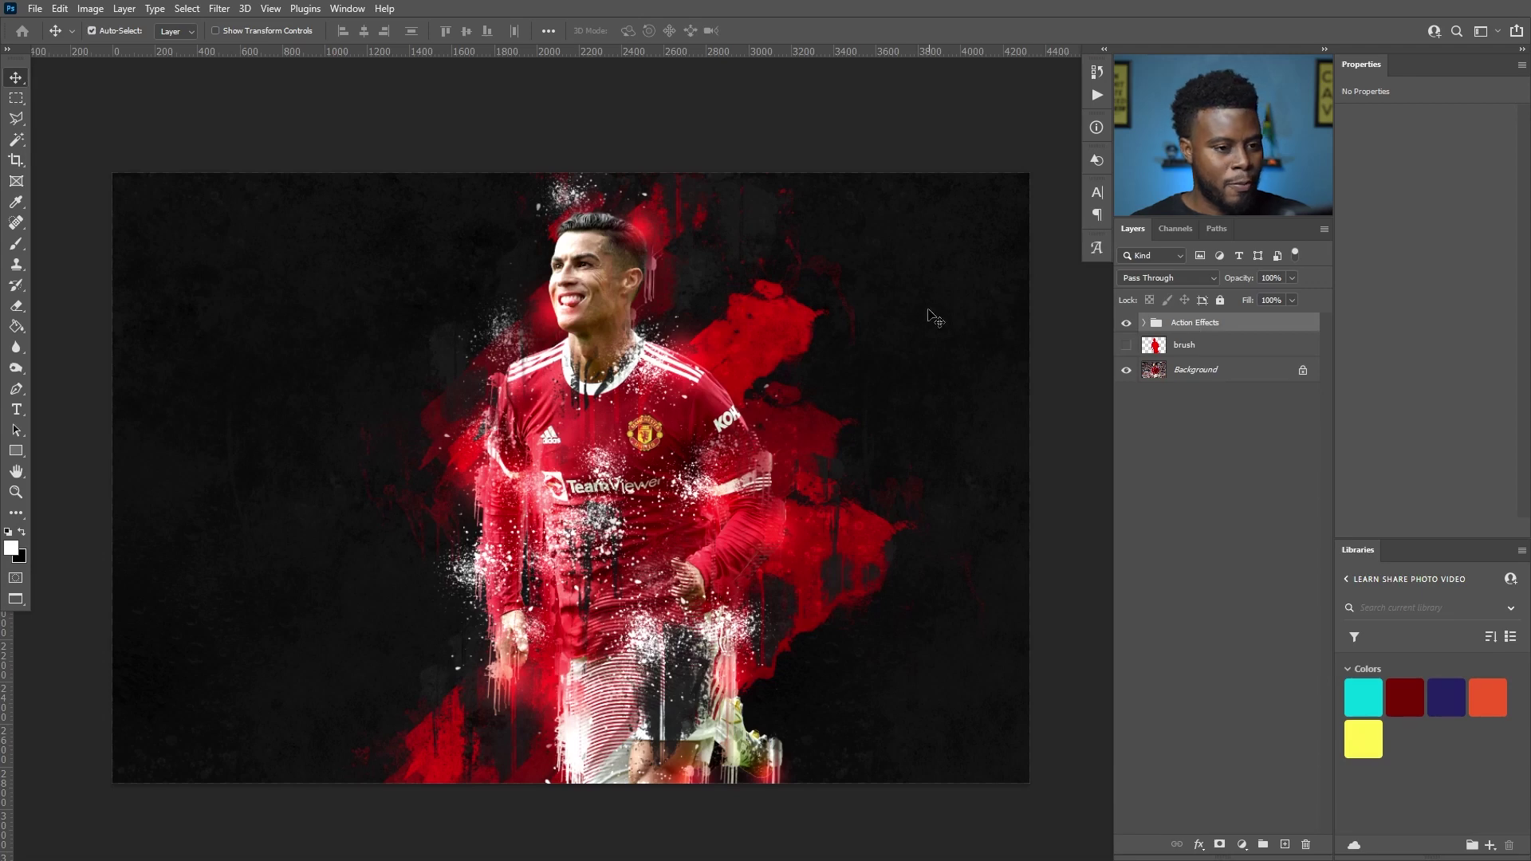
Compare the original photo with the finished artwork by toggling the visibility of the Action Effects group.
{"action": "scroll", "coordinate": [626, 474], "scroll_direction": "up", "scroll_amount": 1}
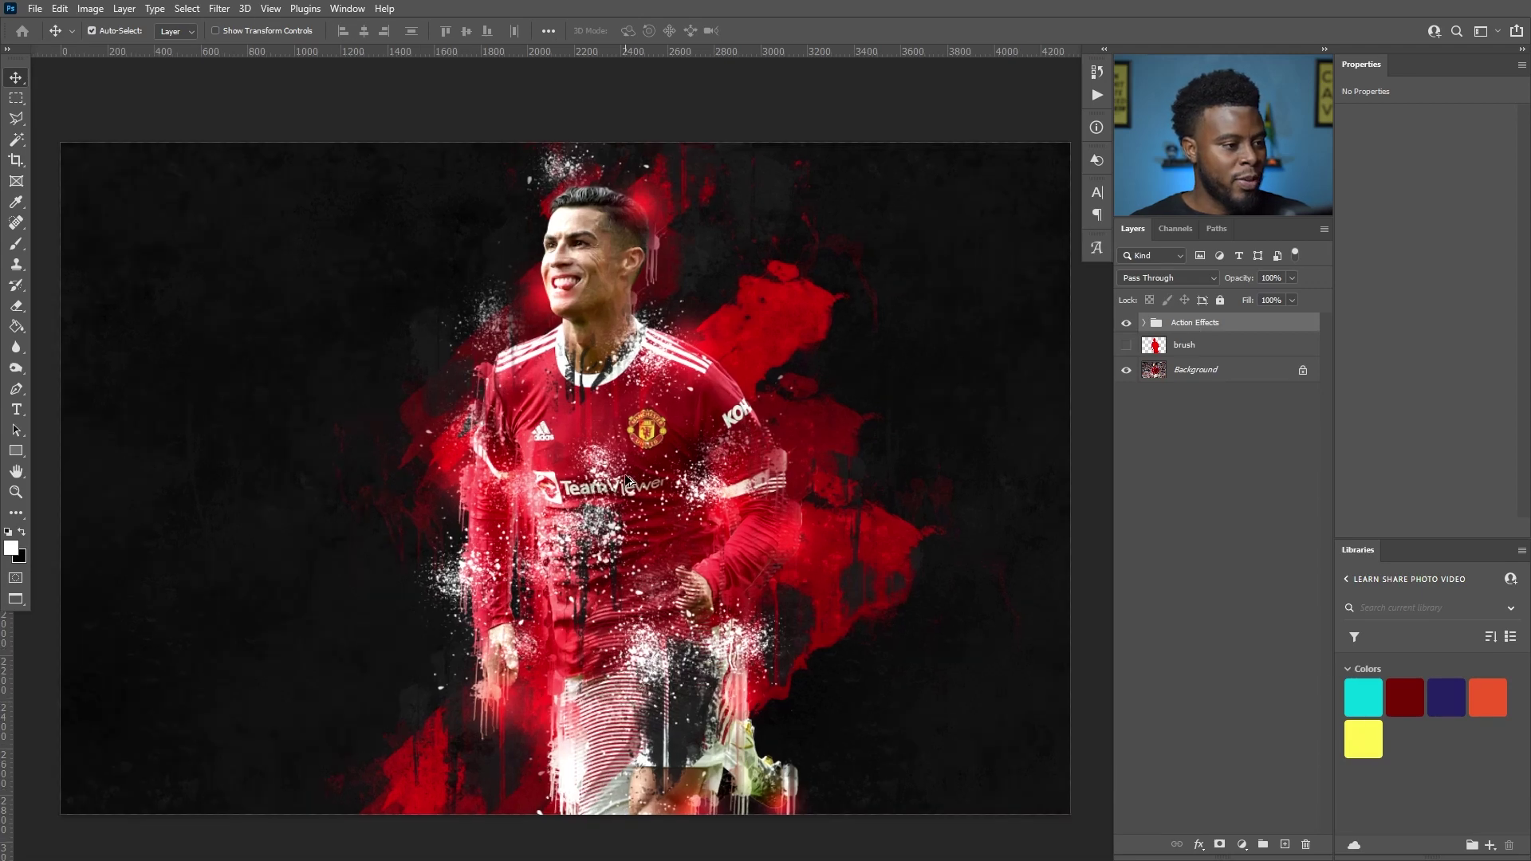
{"action": "left_click", "coordinate": [1127, 323]}
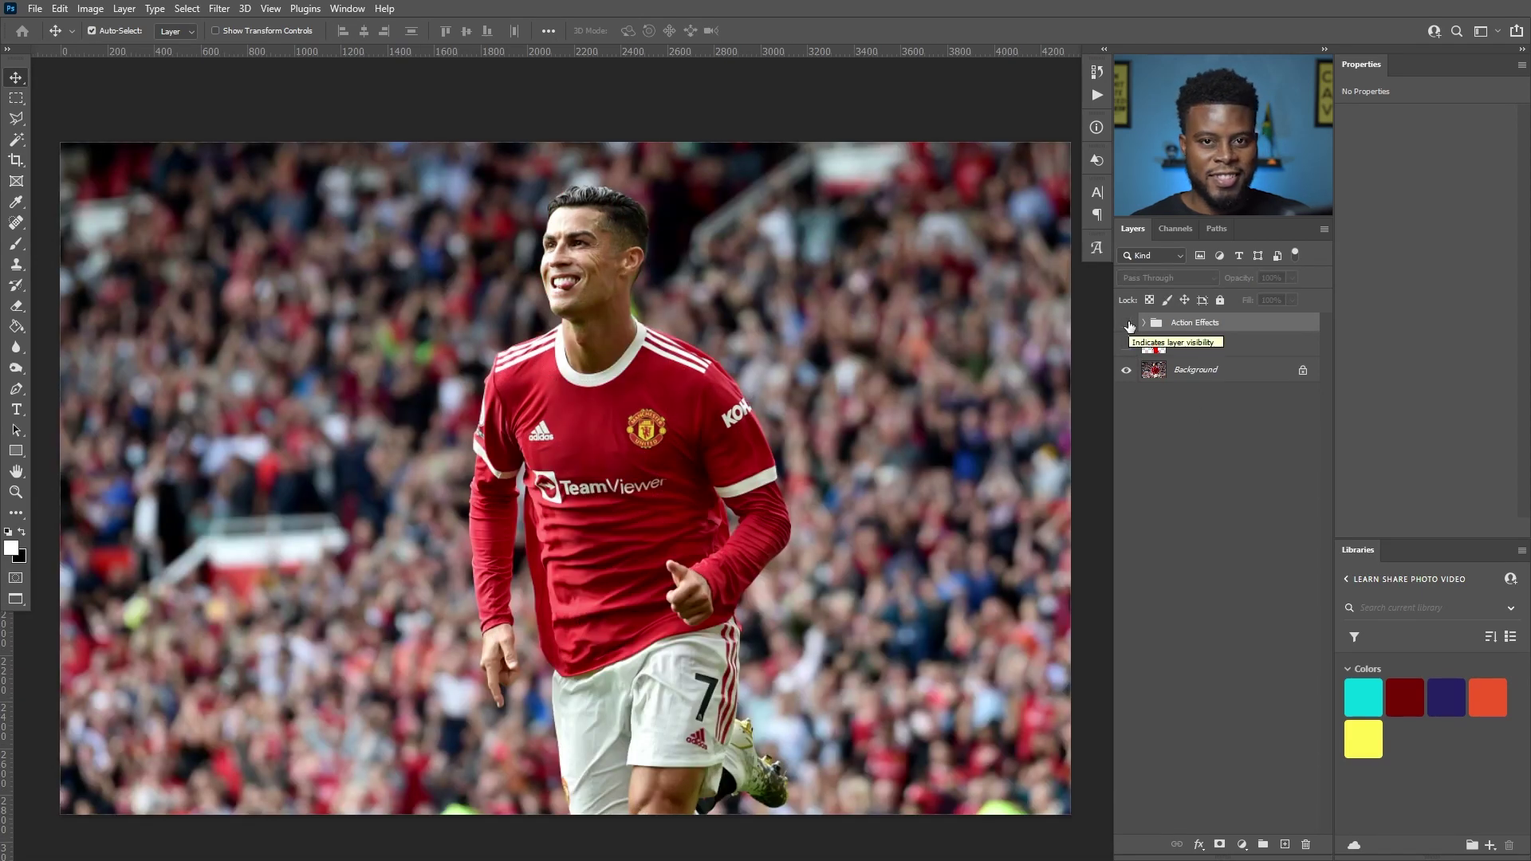
{"action": "left_click", "coordinate": [1127, 323]}
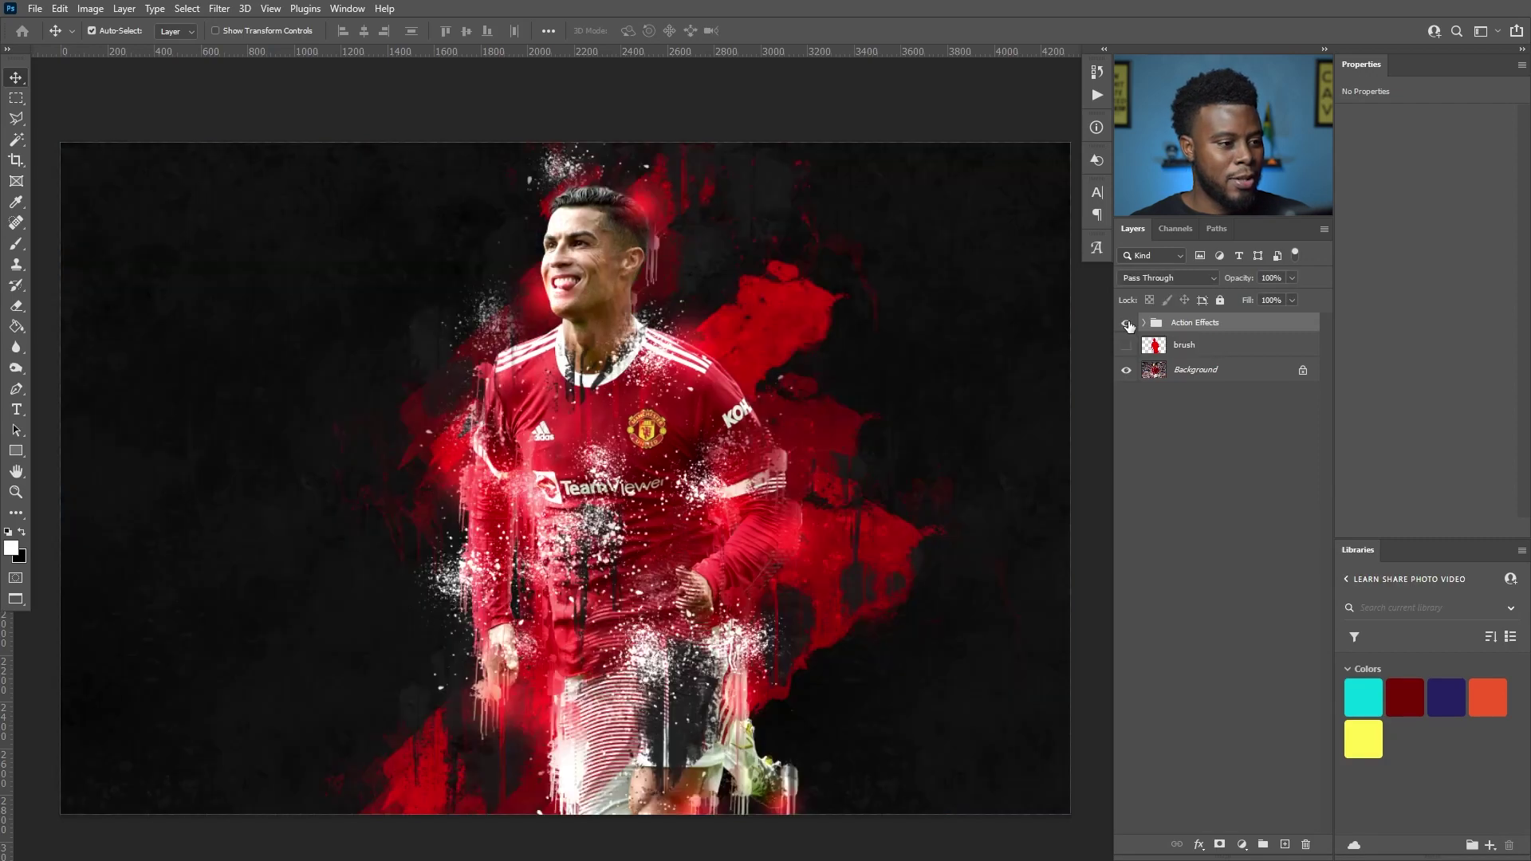
{"action": "left_click", "coordinate": [1126, 323]}
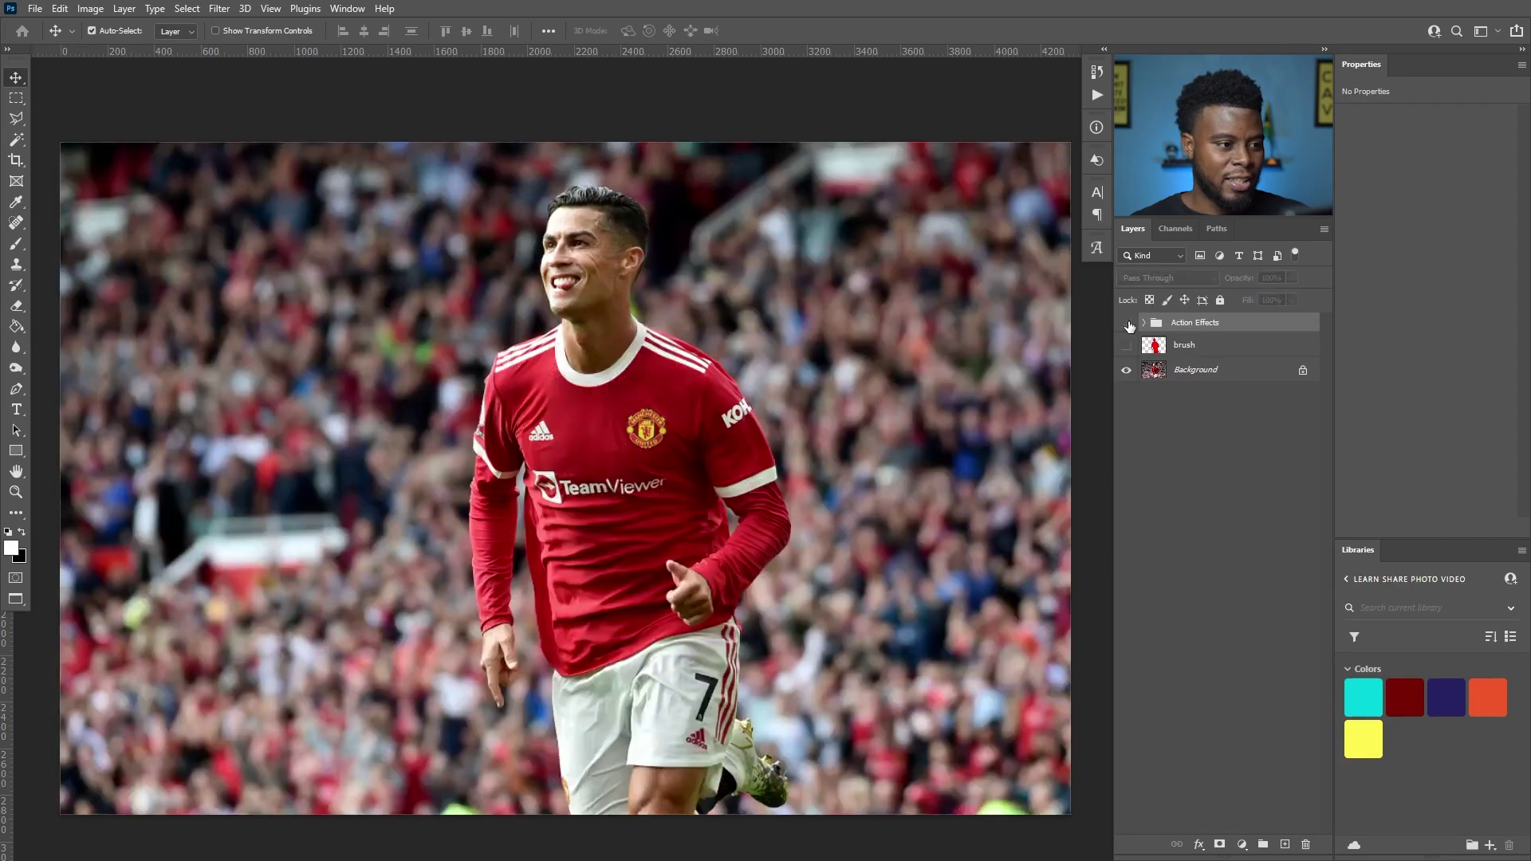
{"action": "left_click", "coordinate": [1127, 323]}
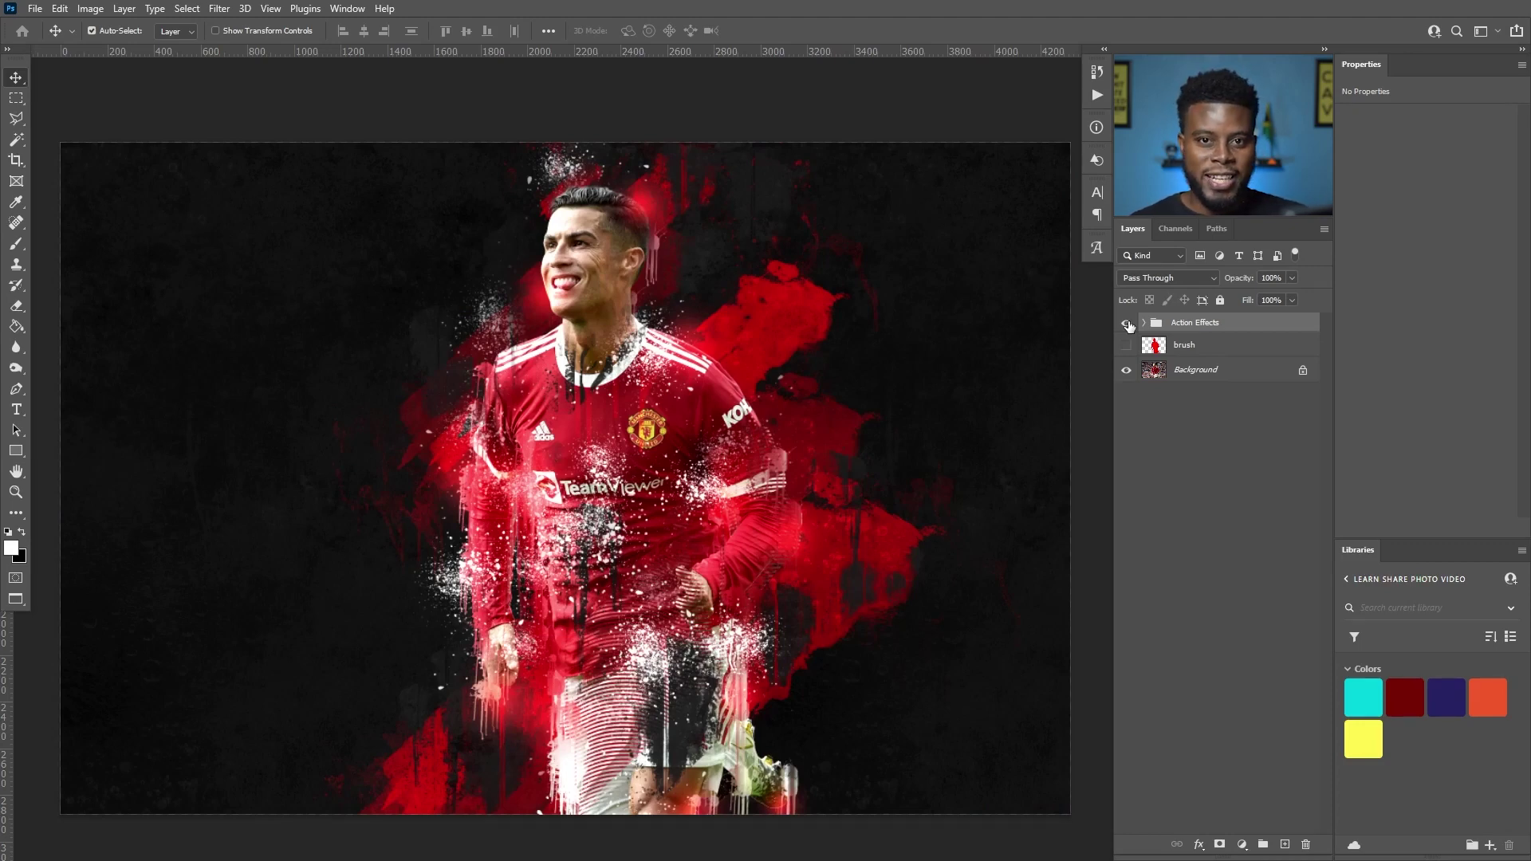
{"action": "left_click", "coordinate": [1127, 323]}
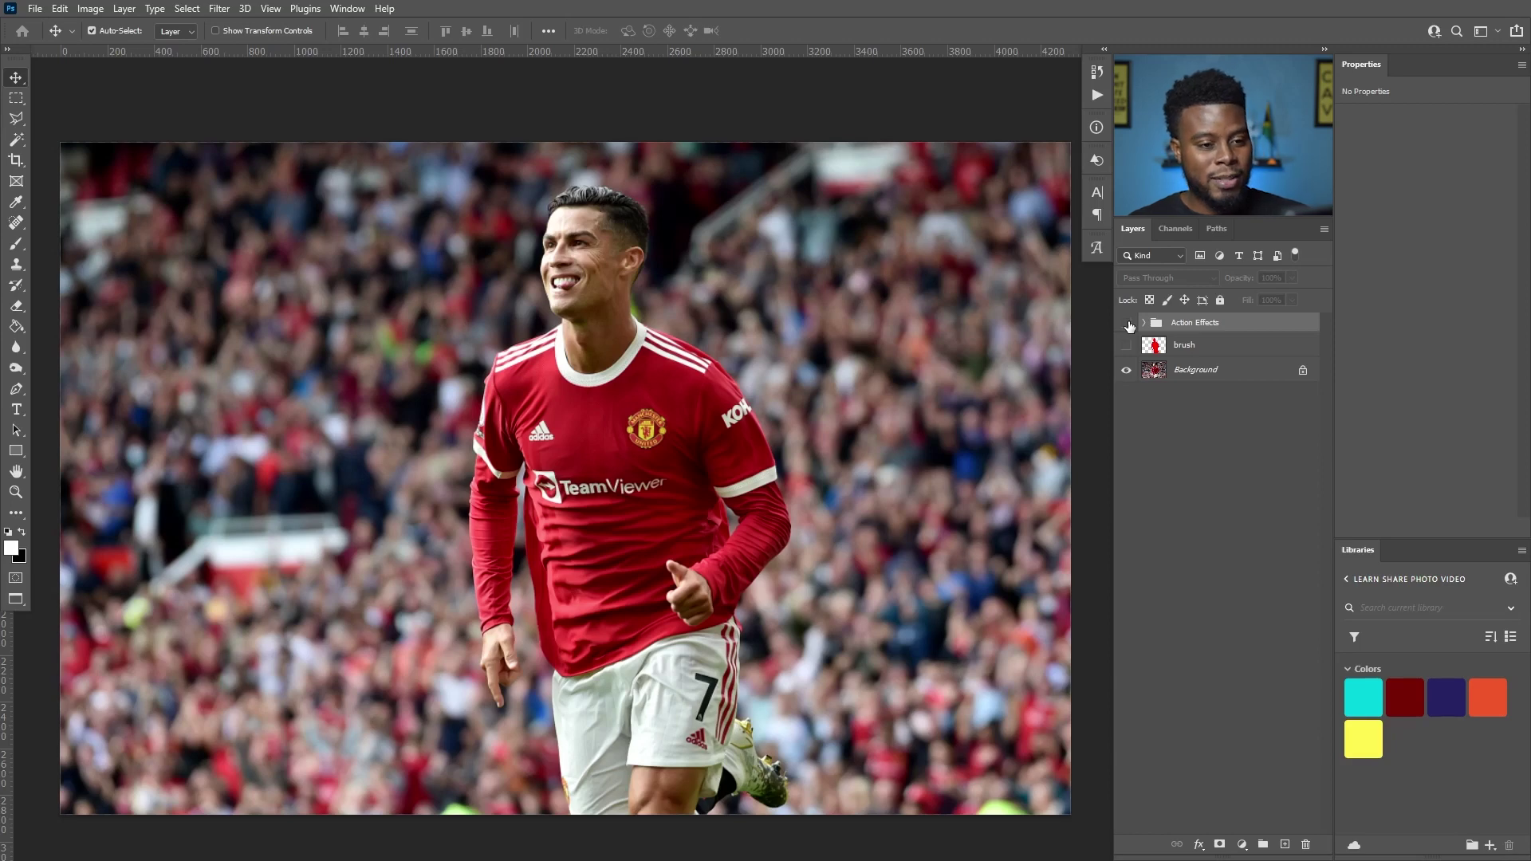
{"action": "left_click", "coordinate": [1127, 323]}
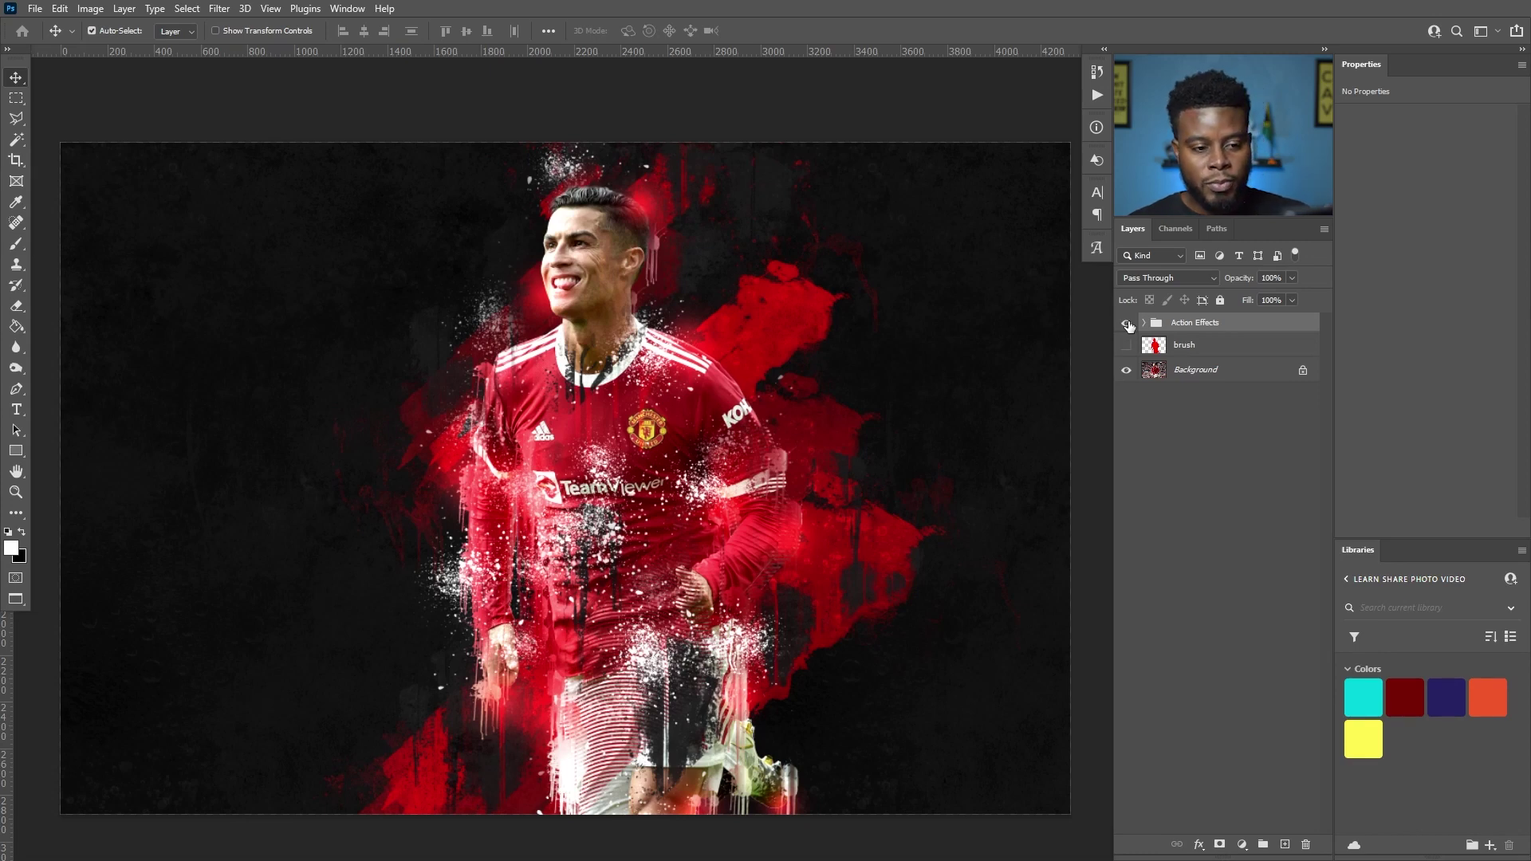
Expand the Action Effects and BG groups and toggle P1 and Color Fill 1 to examine their effect on the background.
{"action": "left_click", "coordinate": [1145, 323]}
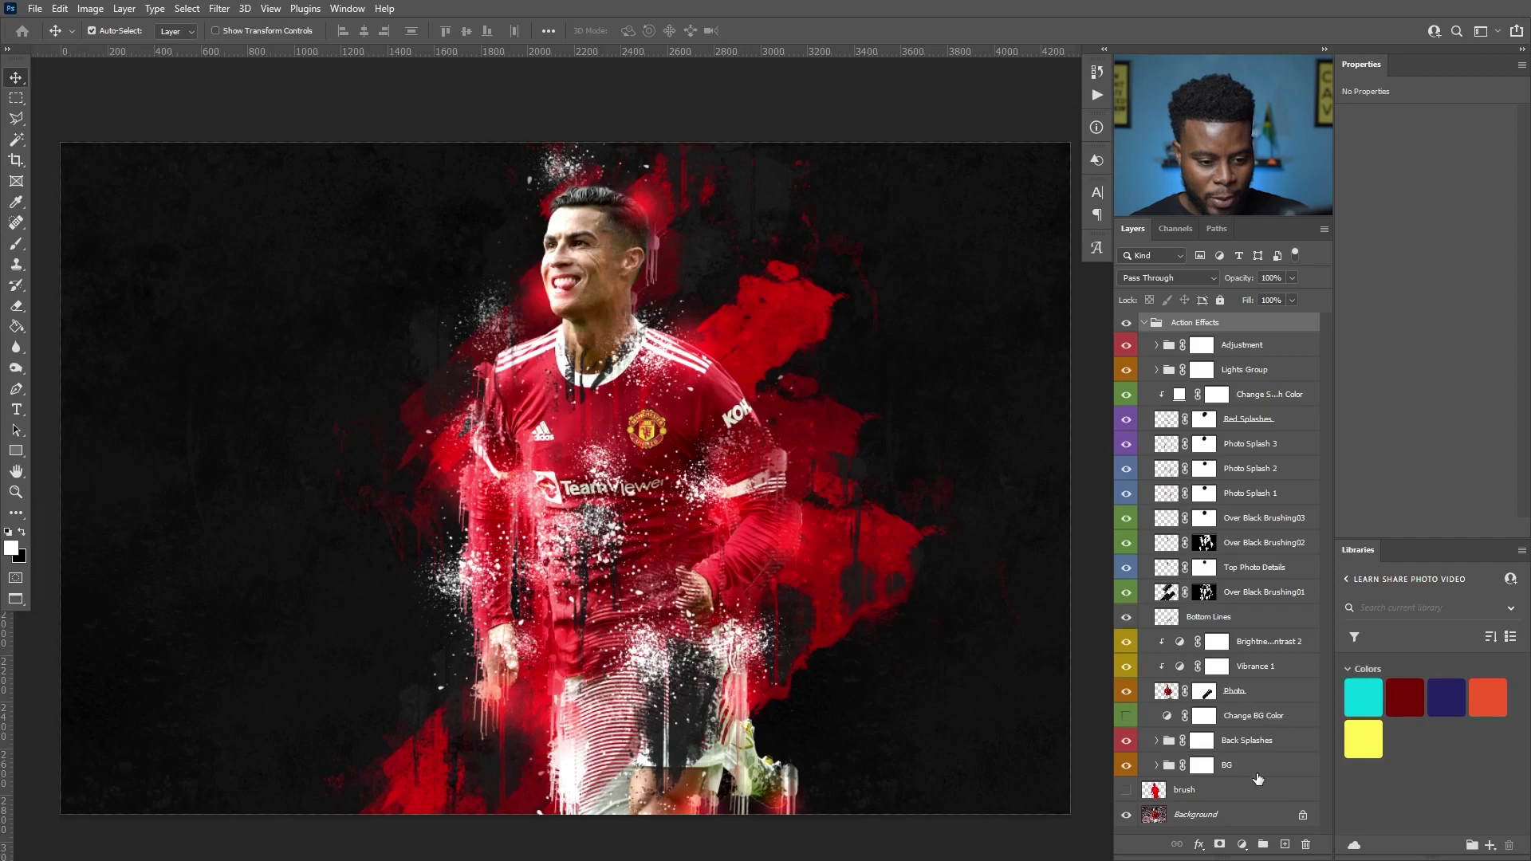
{"action": "left_click", "coordinate": [1251, 747]}
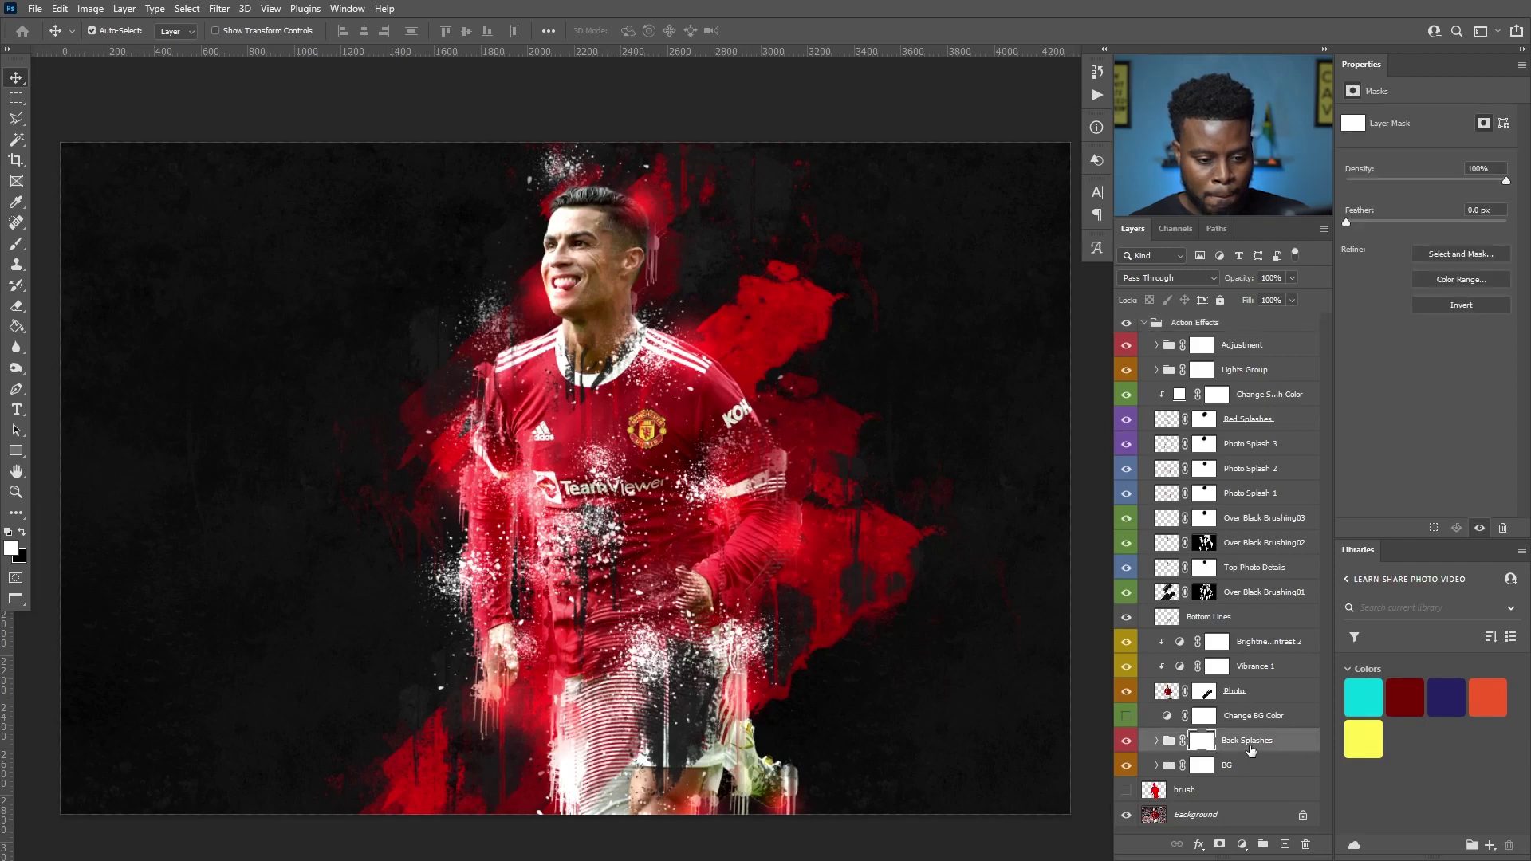
{"action": "left_click", "coordinate": [1157, 766]}
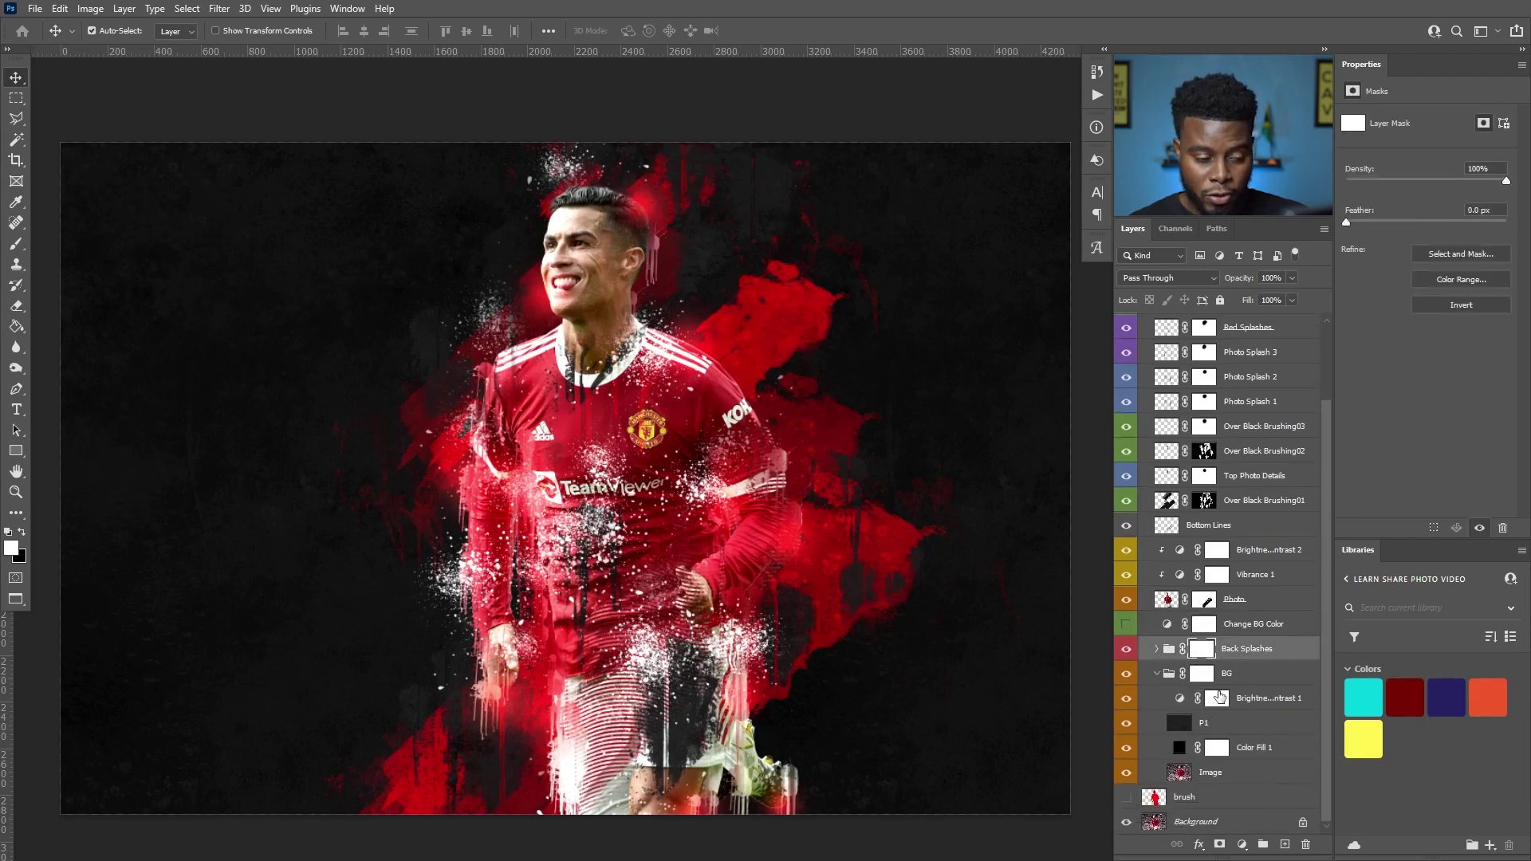
{"action": "left_click", "coordinate": [1126, 724]}
{"action": "left_click", "coordinate": [1127, 726]}
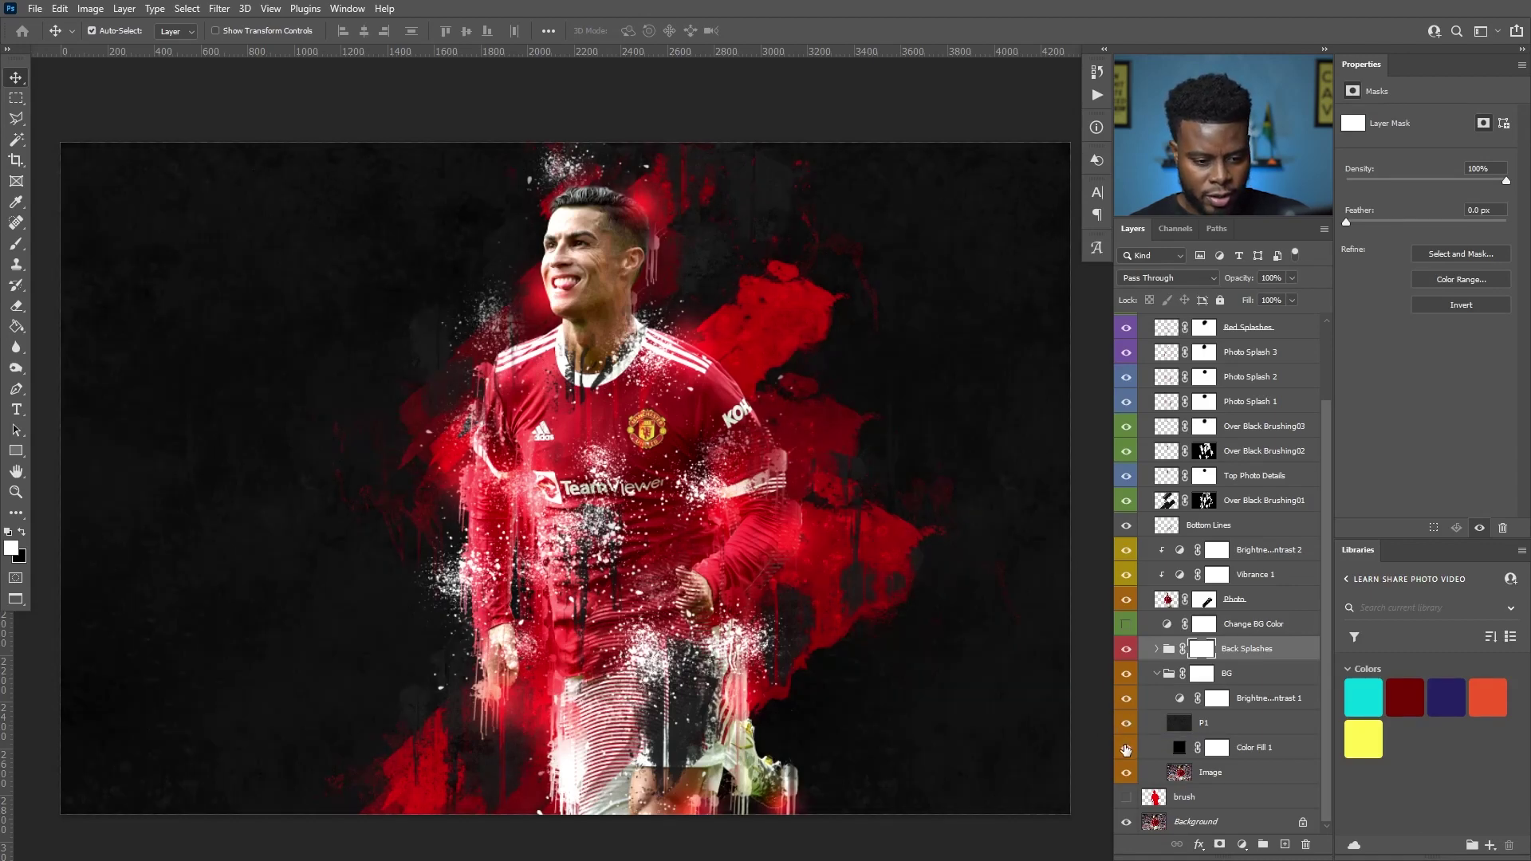
{"action": "left_click", "coordinate": [1126, 749]}
{"action": "left_click", "coordinate": [1126, 749]}
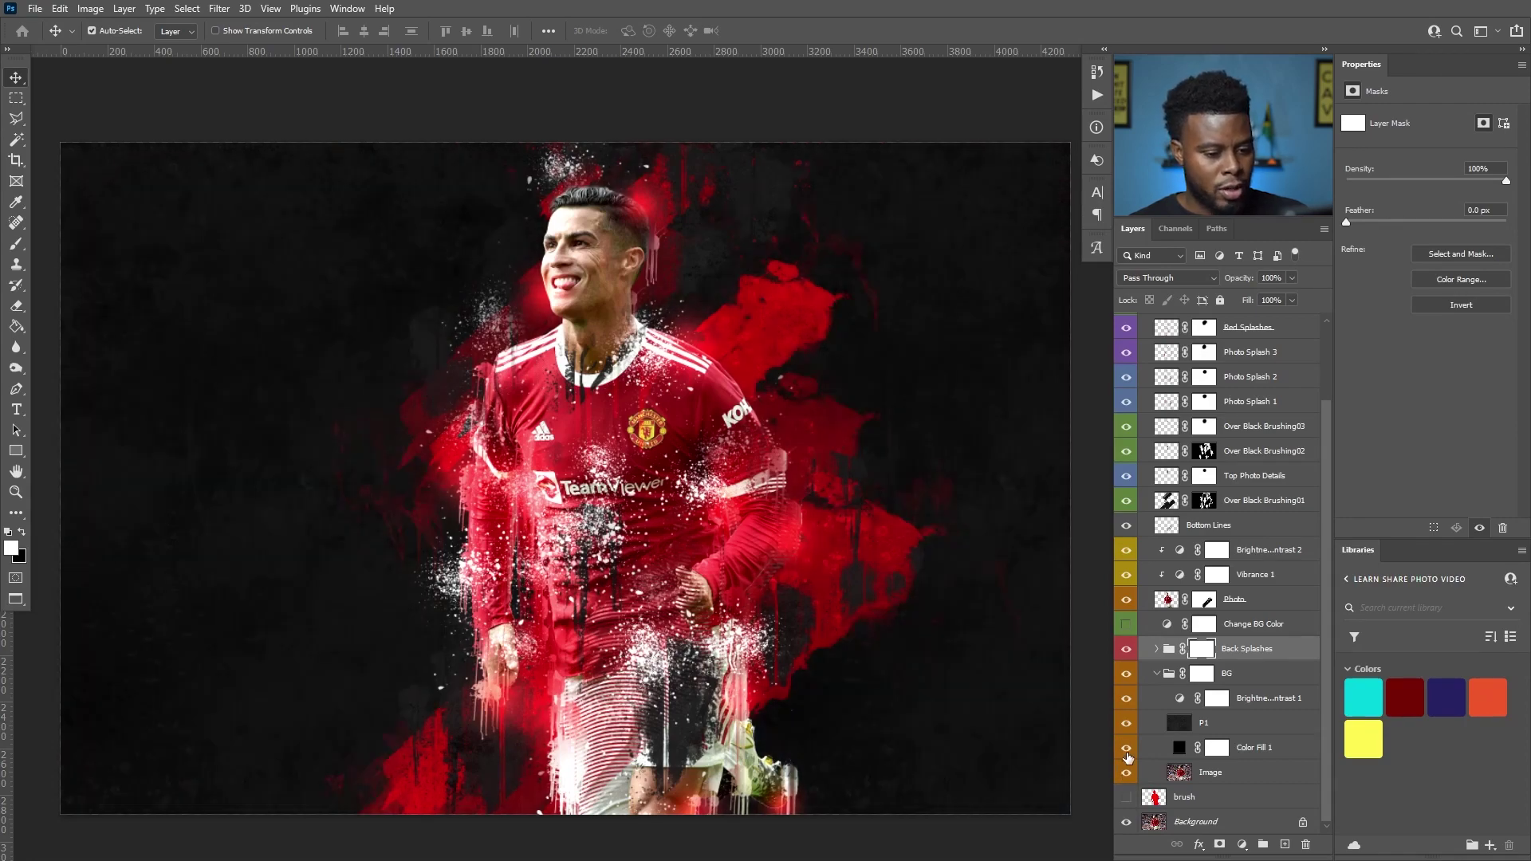
{"action": "left_click", "coordinate": [1126, 749]}
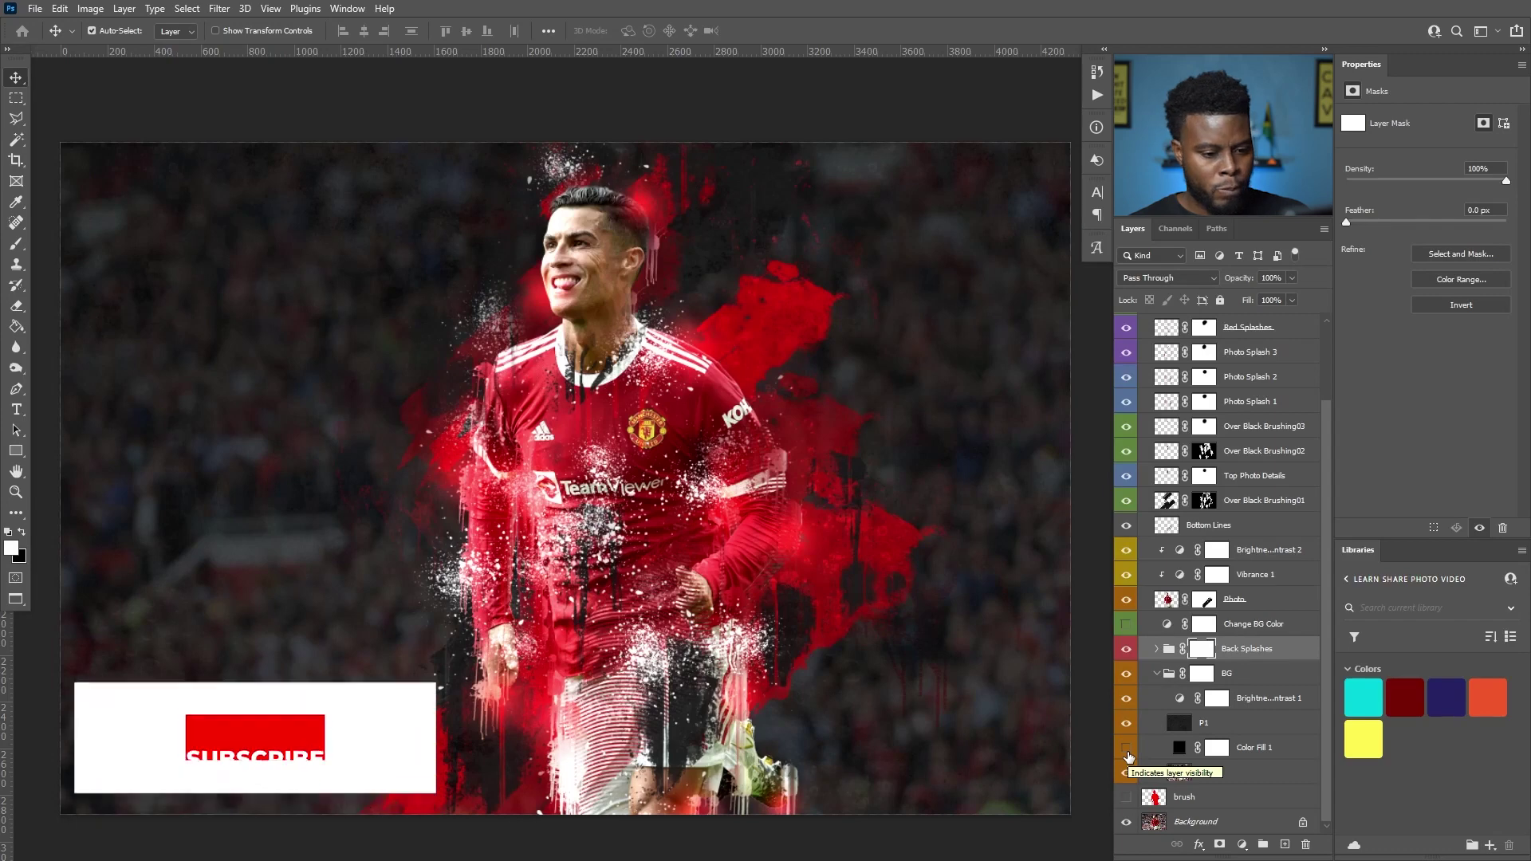
{"action": "left_click", "coordinate": [1127, 750]}
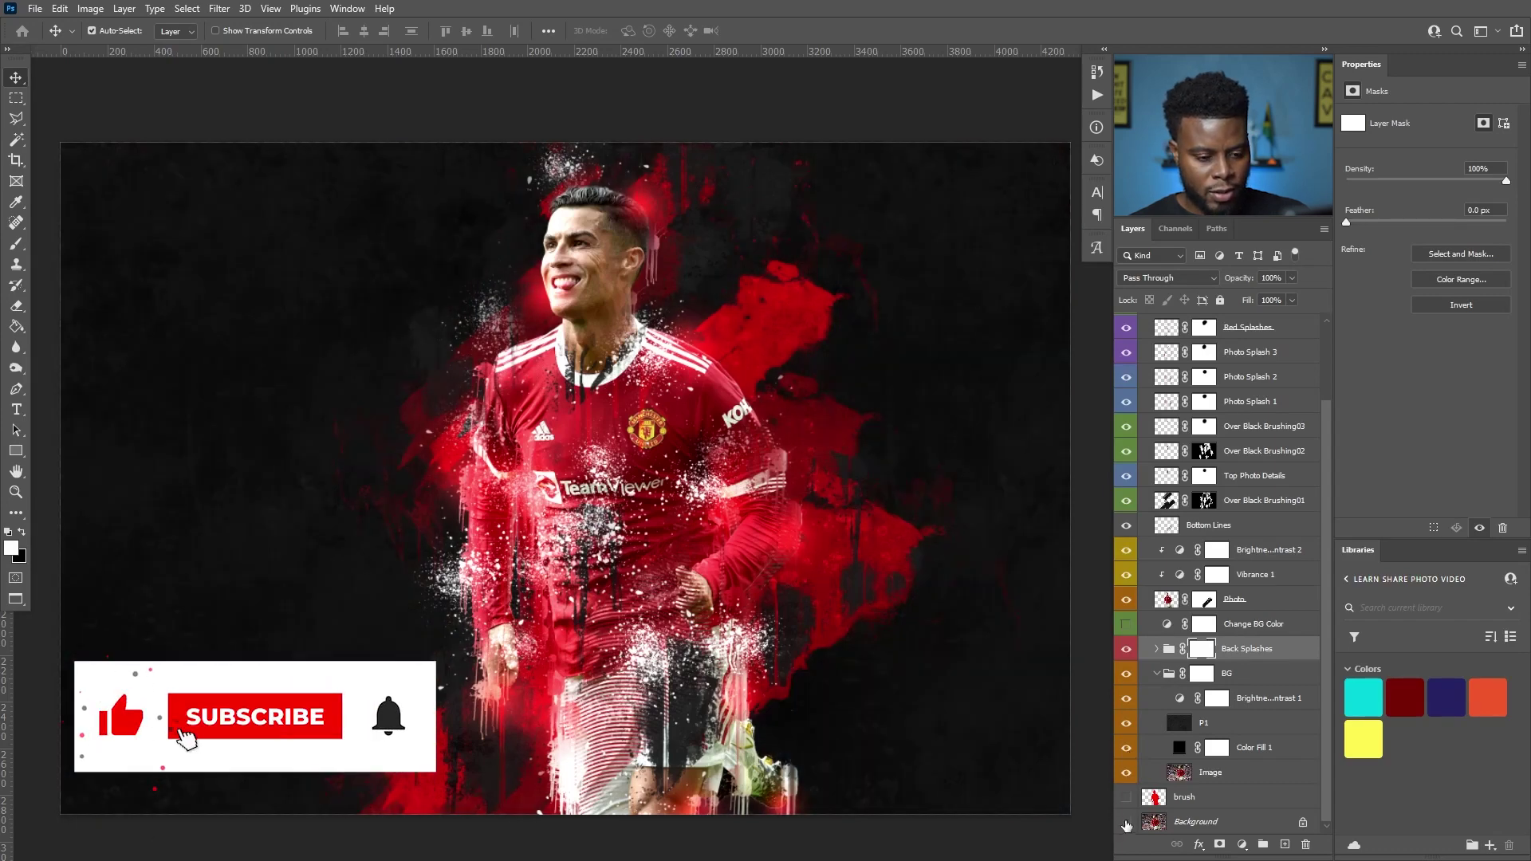
Change the Color Fill 1 layer in the BG group to white (ffffff).
{"action": "double_click", "coordinate": [1178, 750]}
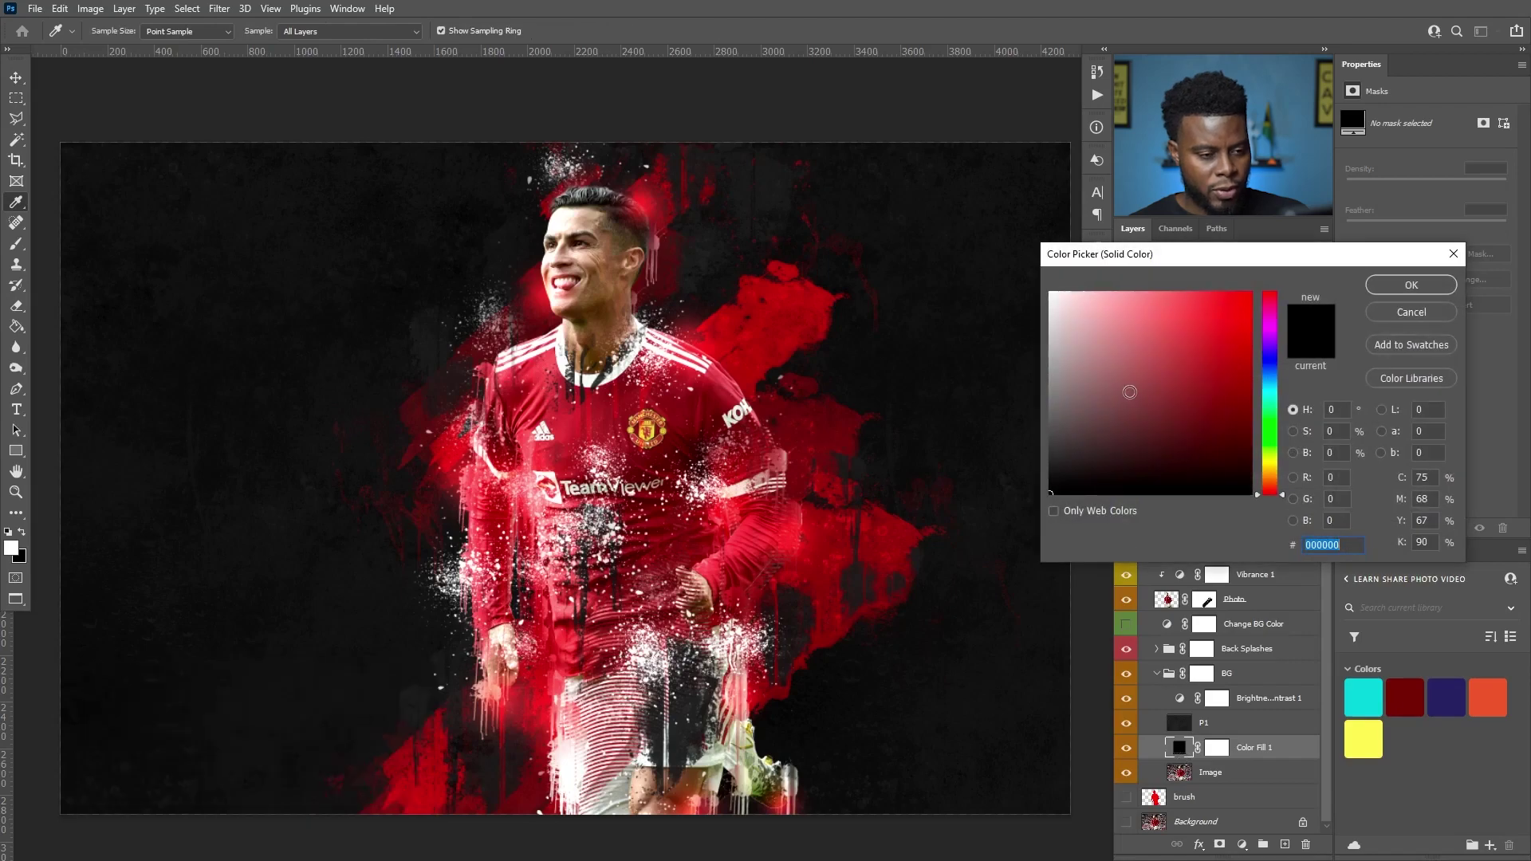
{"action": "left_click_drag", "start_coordinate": [1125, 388], "coordinate": [1040, 280]}
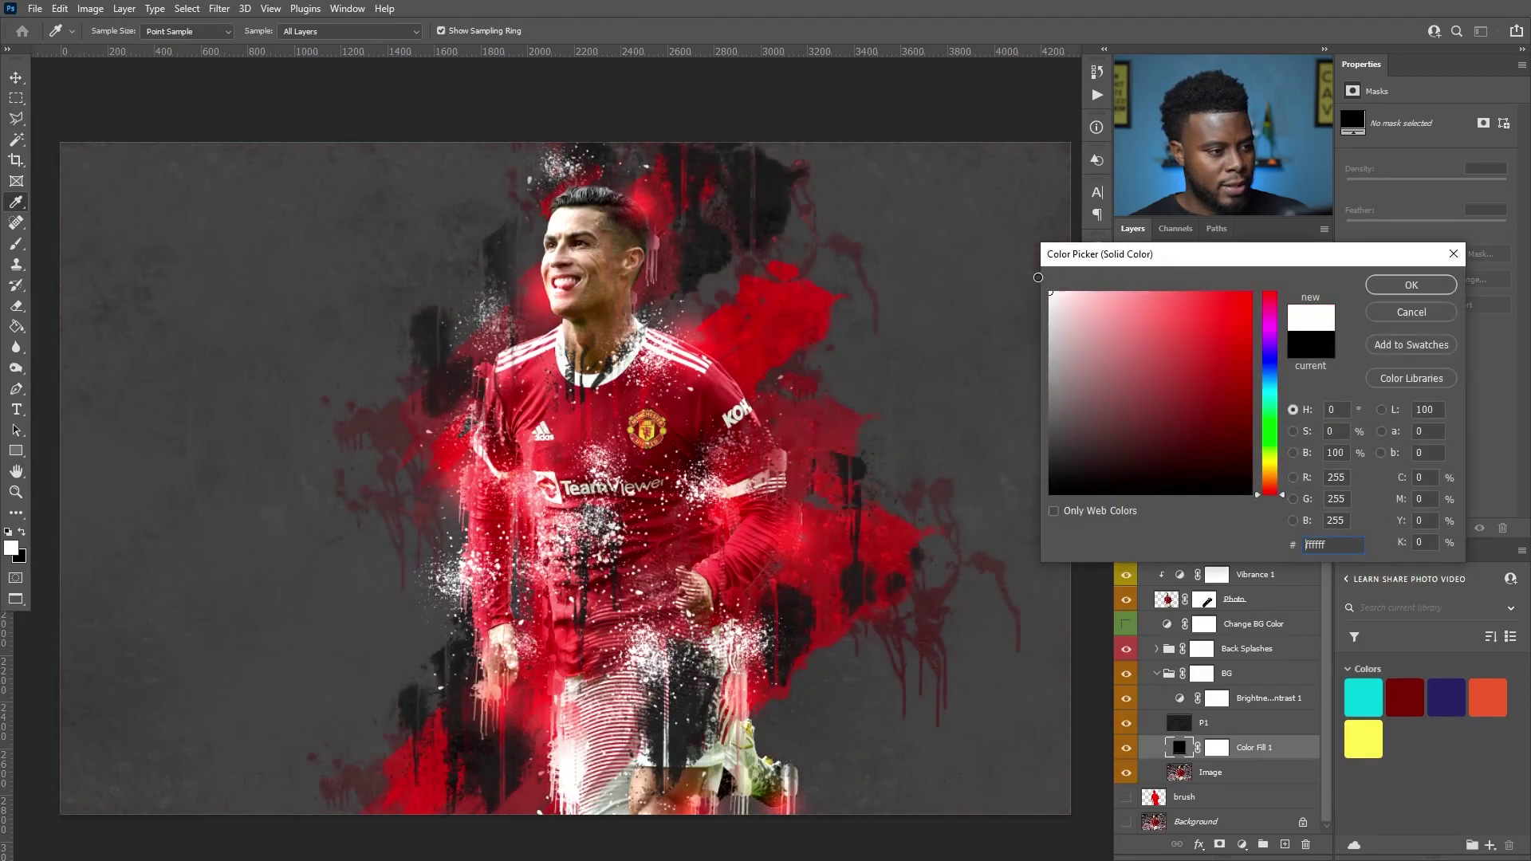
{"action": "left_click", "coordinate": [1391, 286]}
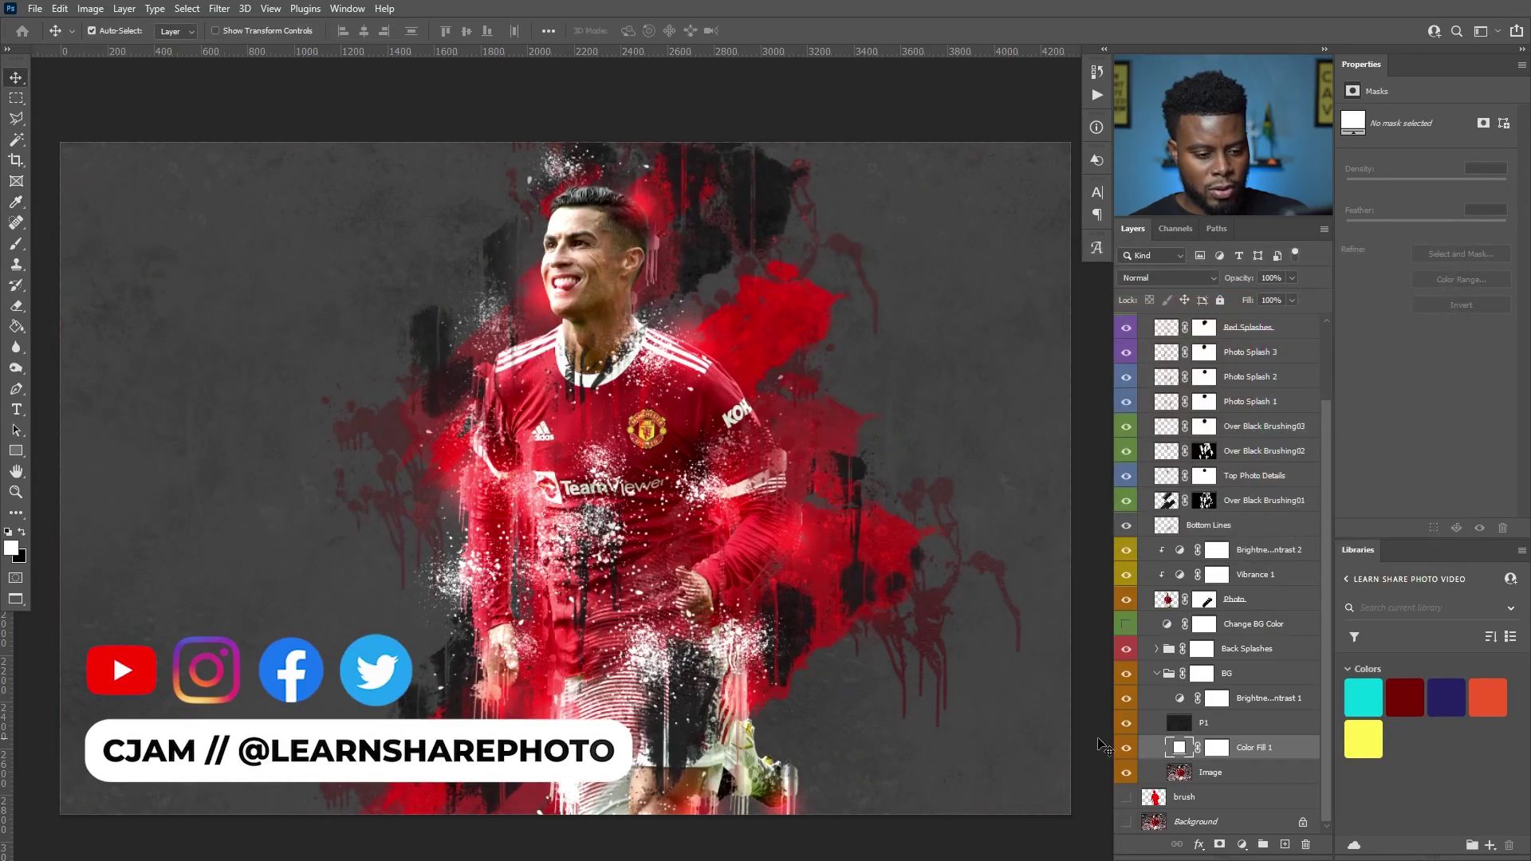
Hide the dark P1 texture layer in the BG group, comparing the artwork with and without it.
{"action": "left_click", "coordinate": [1126, 724]}
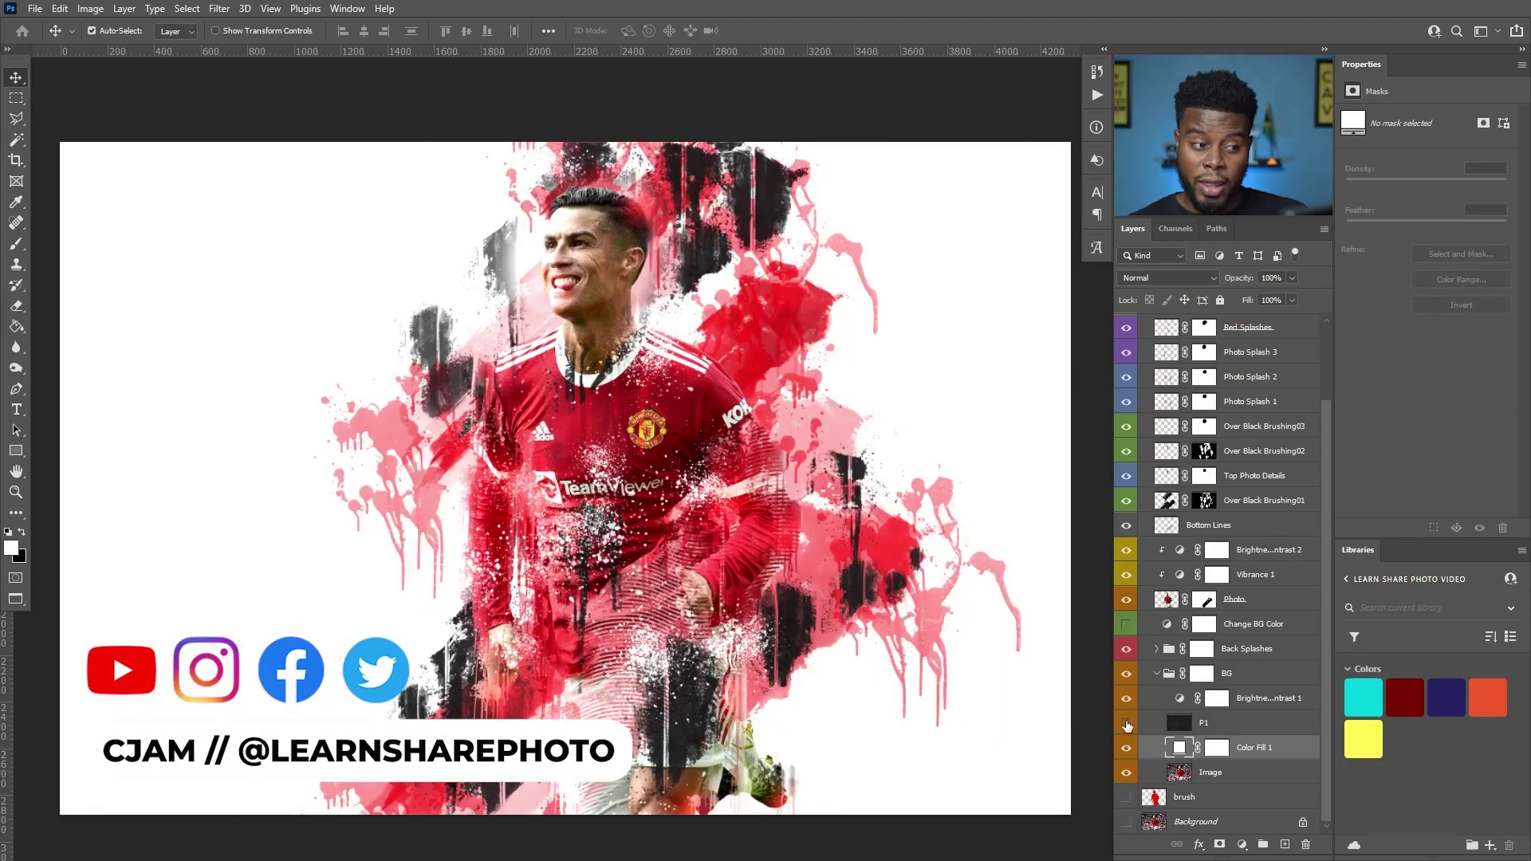
{"action": "key", "text": "ctrl+minus"}
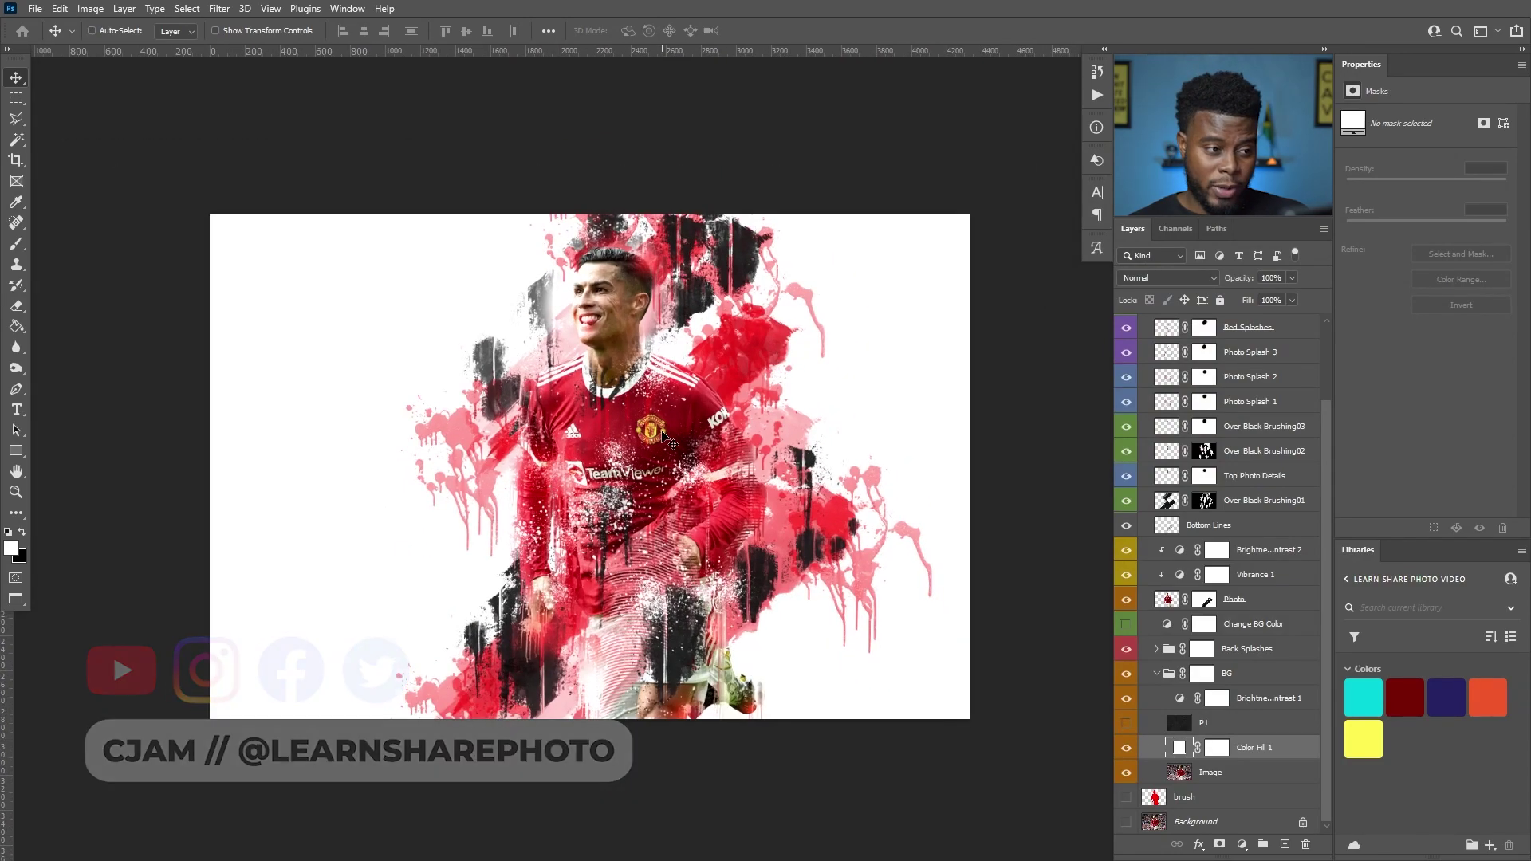
{"action": "scroll", "coordinate": [602, 456], "scroll_direction": "right", "scroll_amount": 1}
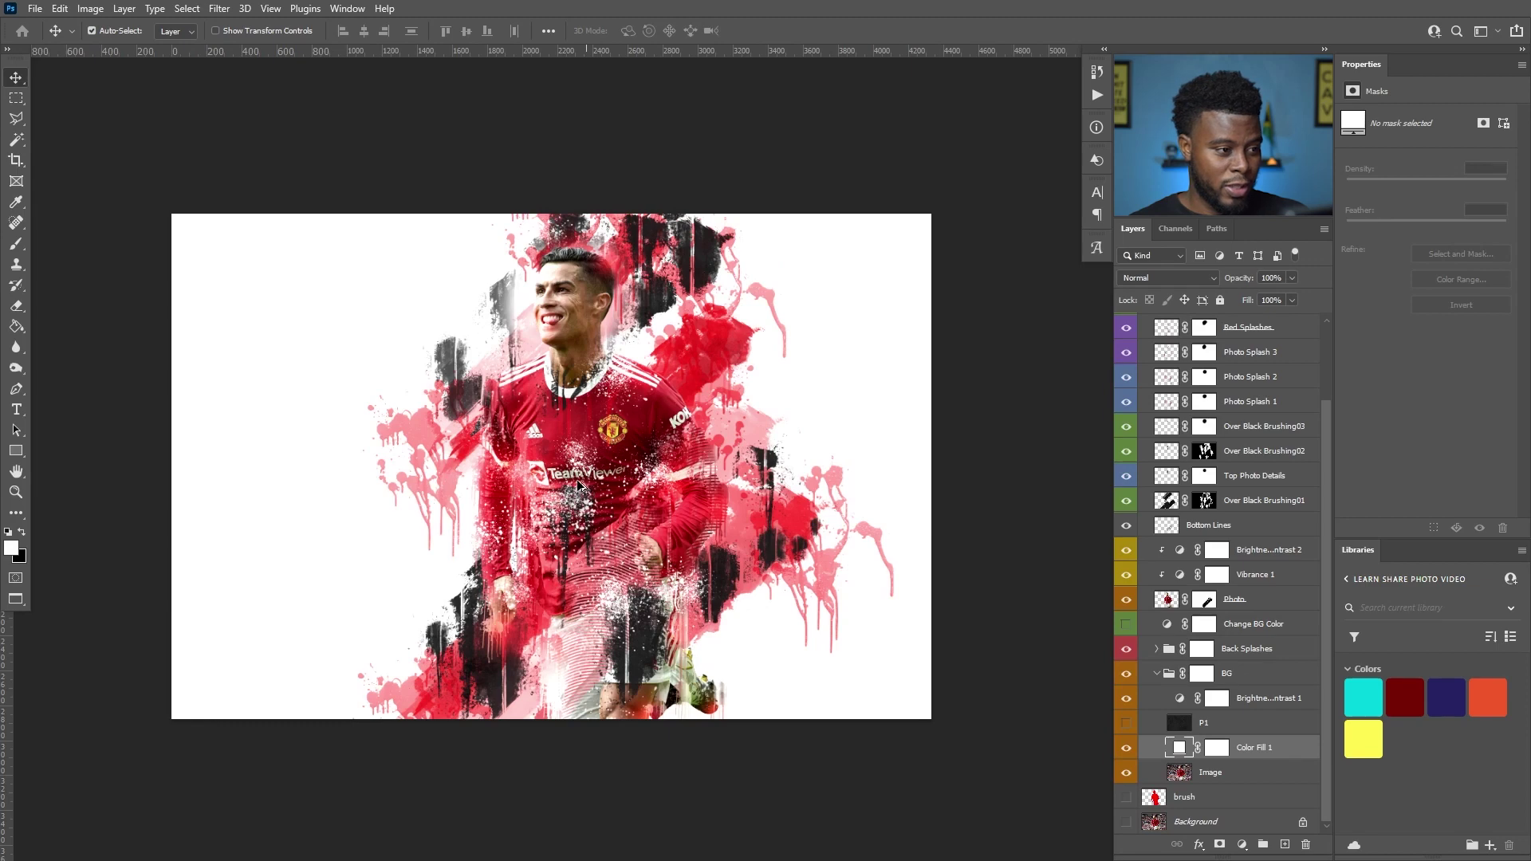
{"action": "scroll", "coordinate": [579, 482], "scroll_direction": "up", "scroll_amount": 3}
{"action": "left_click", "coordinate": [586, 487]}
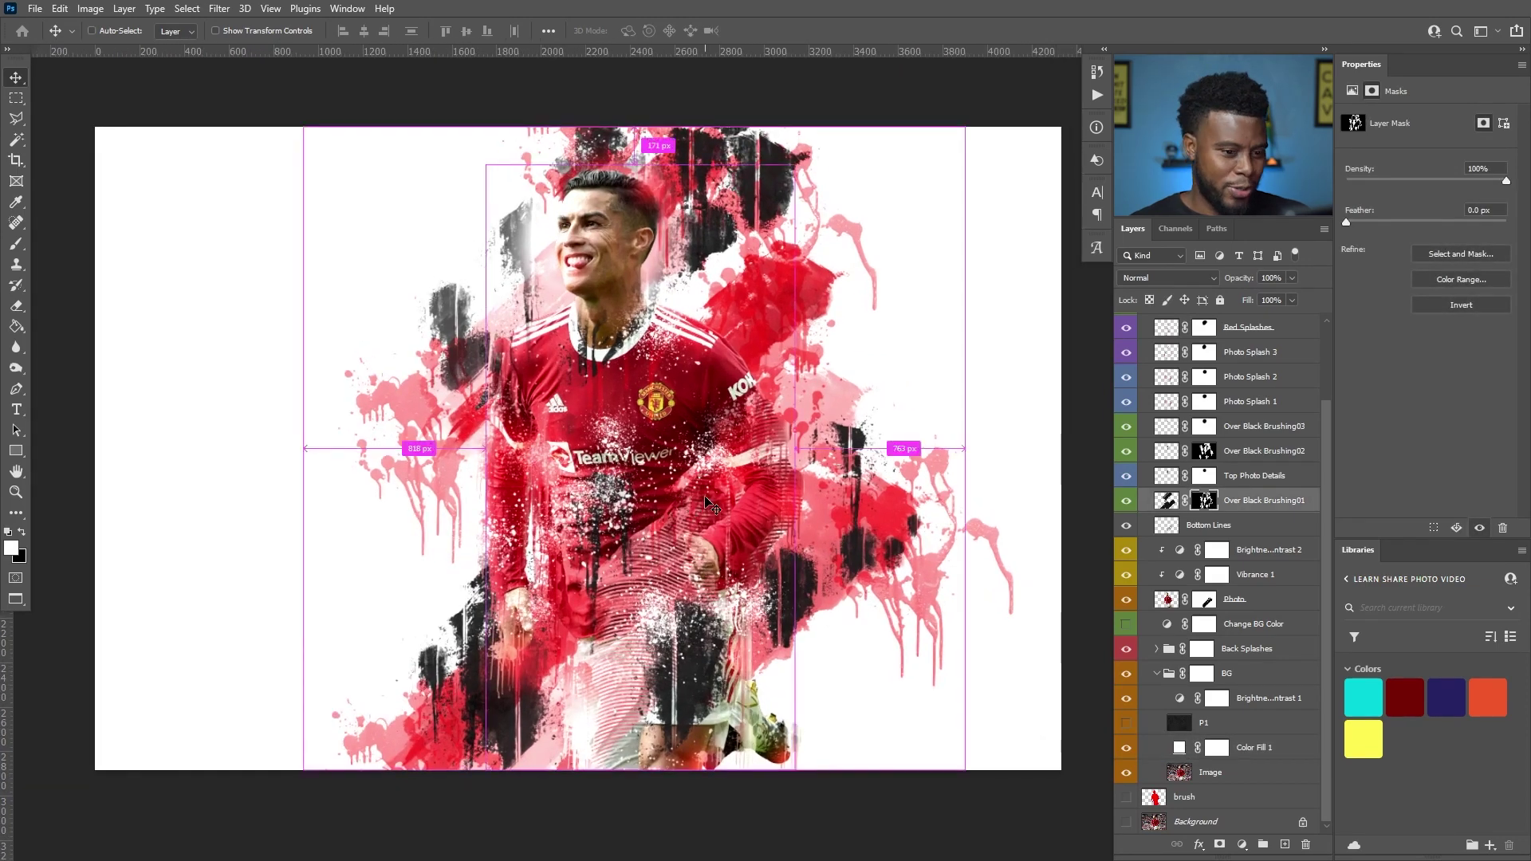
{"action": "scroll", "coordinate": [1188, 702], "scroll_direction": "right", "scroll_amount": 1}
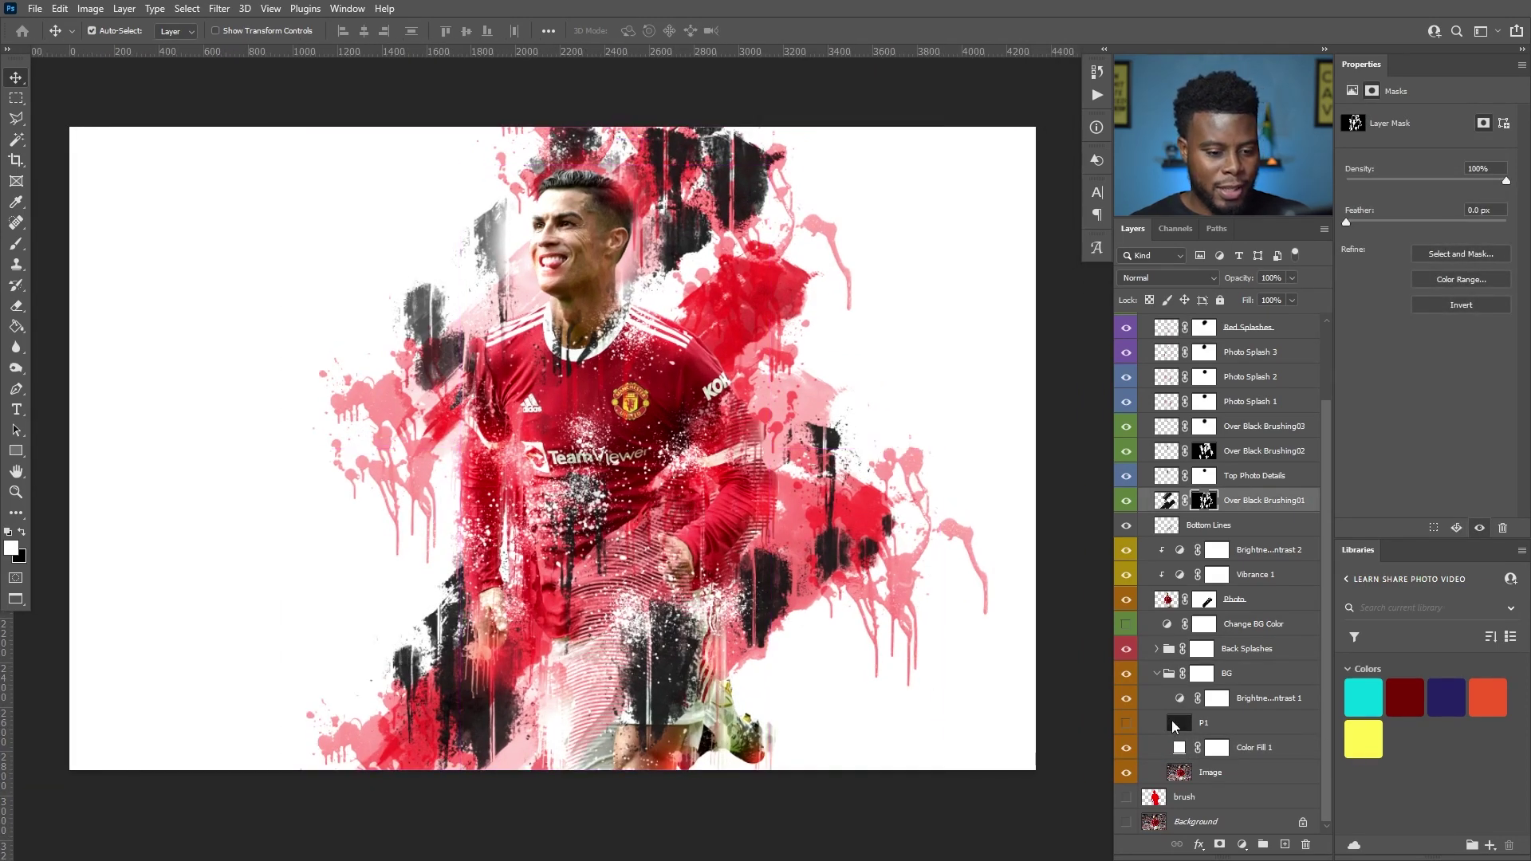
{"action": "left_click", "coordinate": [1126, 723]}
{"action": "left_click", "coordinate": [1183, 726]}
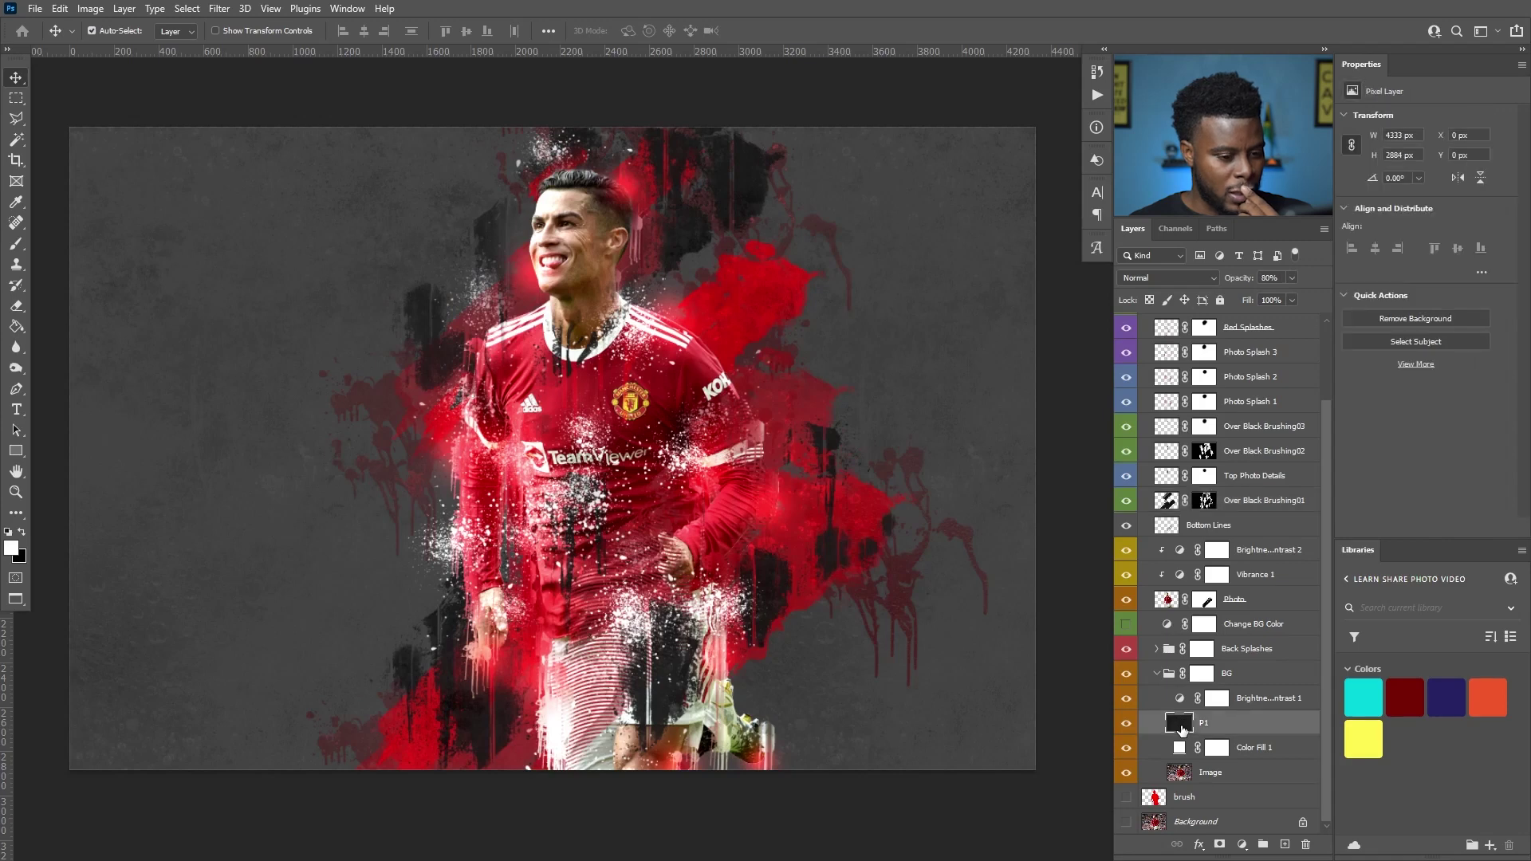
{"action": "left_click", "coordinate": [1126, 725]}
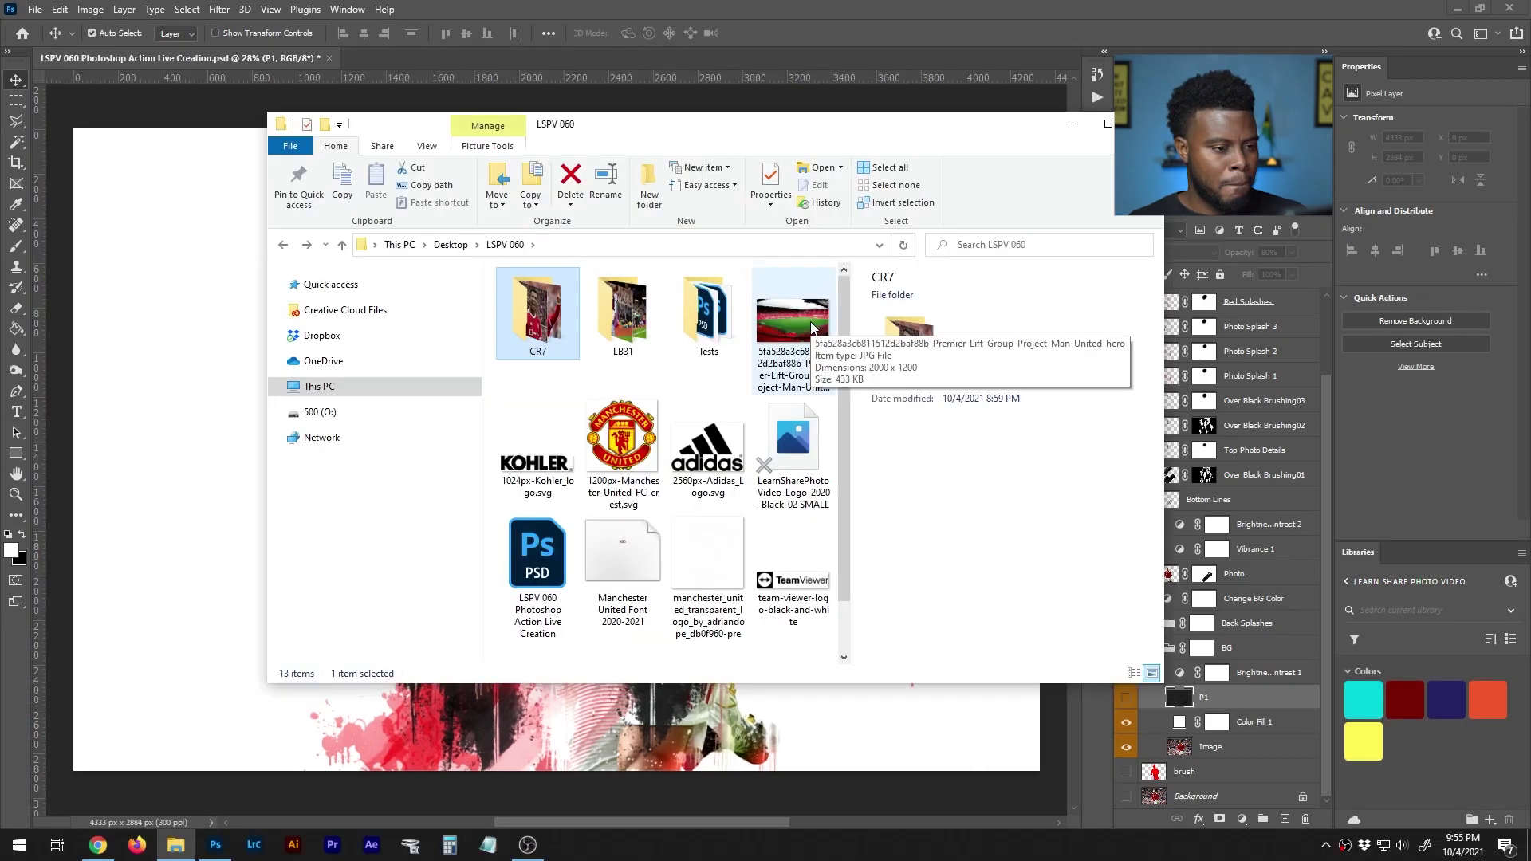
Place the stadium photo, the wall-4742452 texture and the Adidas, Kohler, Manchester United, TeamViewer and LearnSharePhoto logos from File Explorer's LSPV 060 folder into the artwork.
{"action": "left_click", "coordinate": [810, 323]}
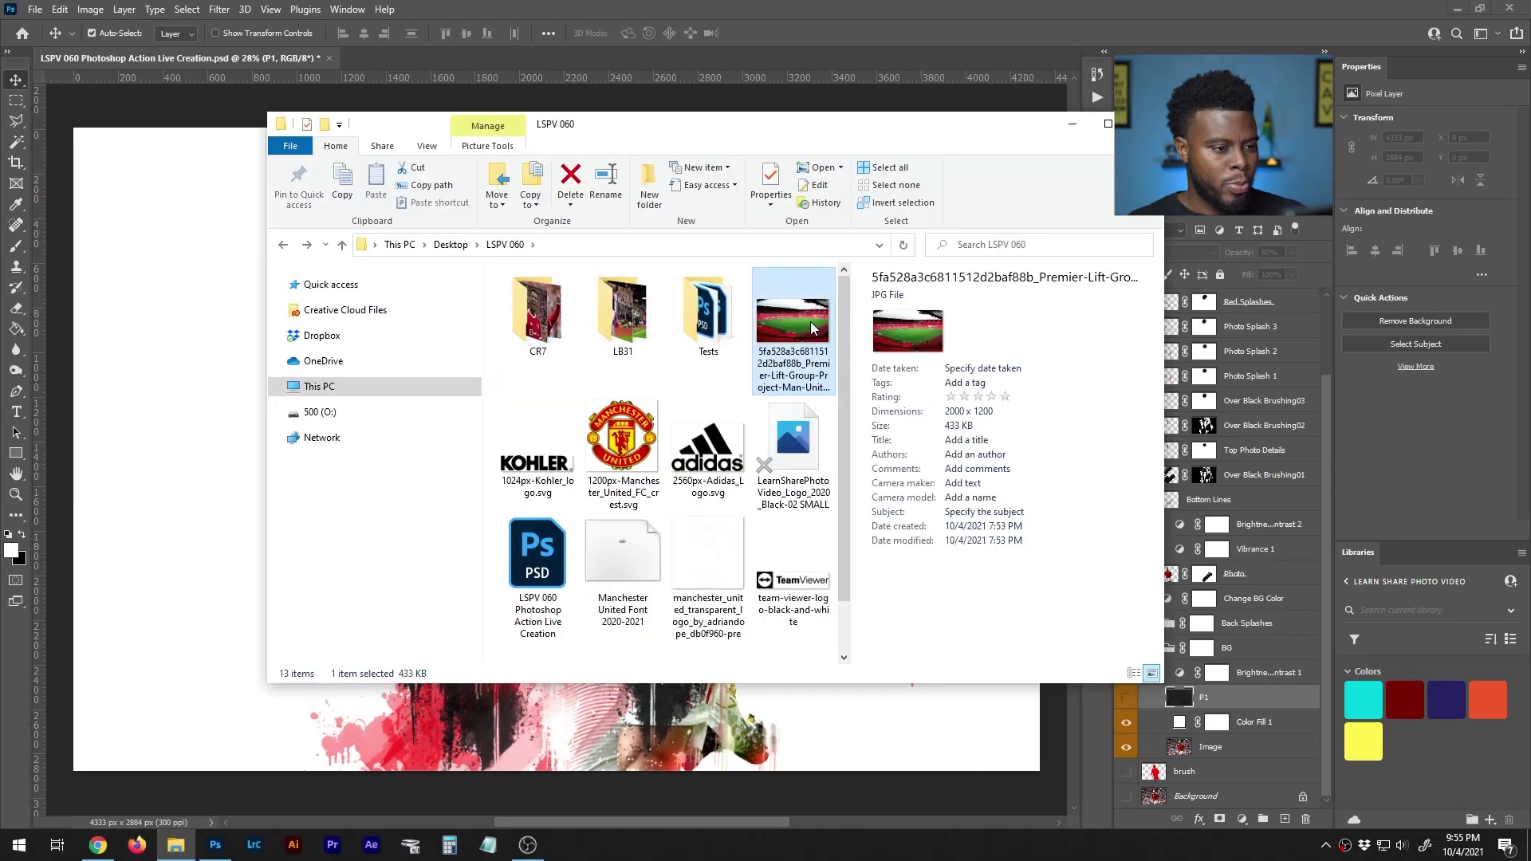
{"action": "left_click", "coordinate": [728, 449], "text": "ctrl"}
{"action": "left_click", "coordinate": [536, 455], "text": "ctrl"}
{"action": "left_click", "coordinate": [699, 572], "text": "ctrl"}
{"action": "left_click", "coordinate": [775, 551], "text": "ctrl"}
{"action": "left_click", "coordinate": [787, 419], "text": "ctrl"}
{"action": "scroll", "coordinate": [778, 478], "scroll_direction": "down", "scroll_amount": 1}
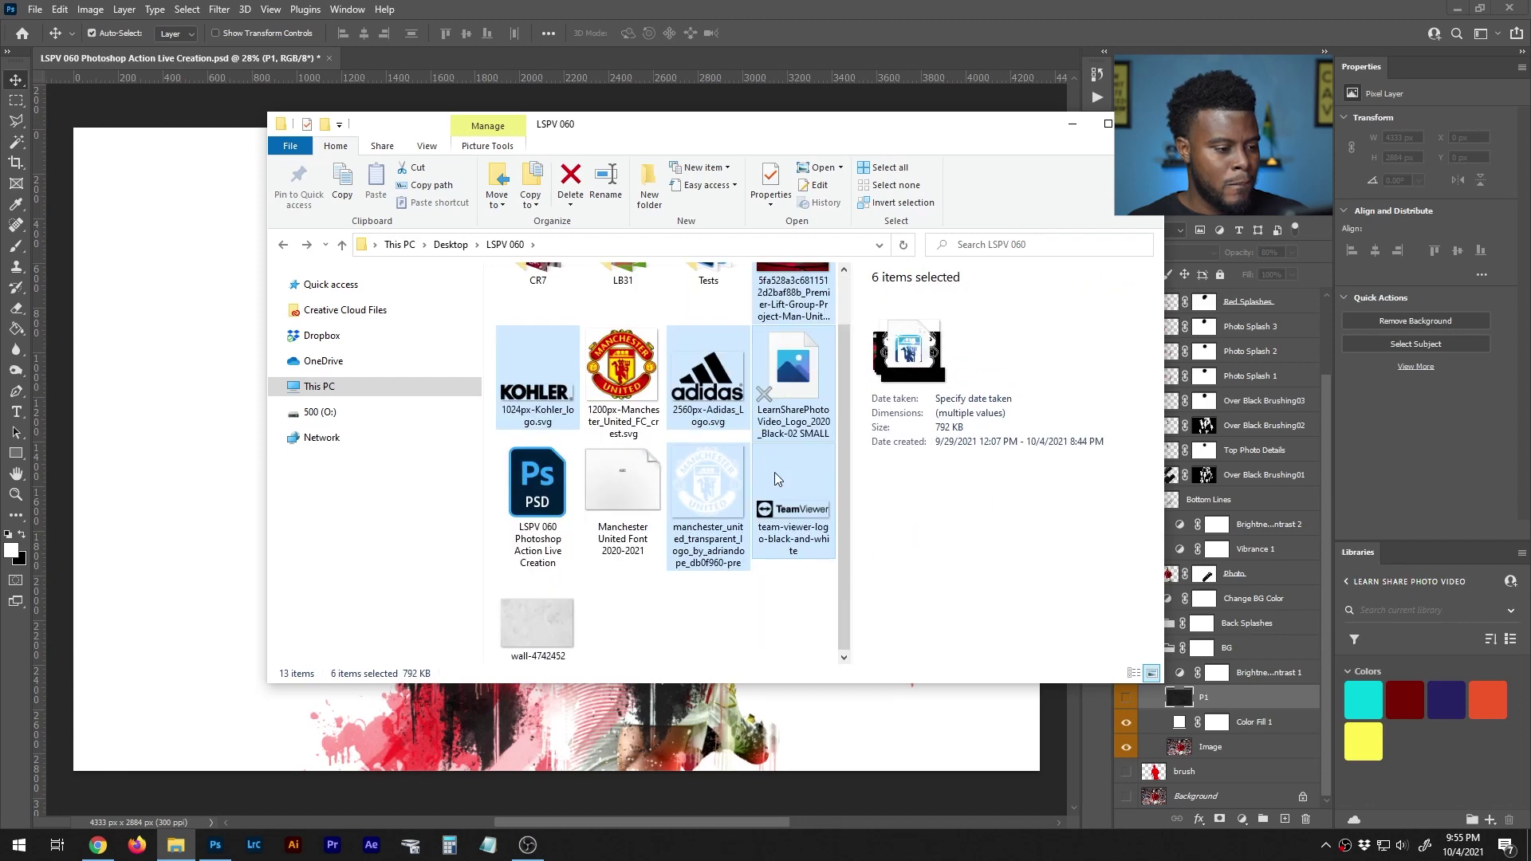
{"action": "scroll", "coordinate": [773, 473], "scroll_direction": "up", "scroll_amount": 1}
{"action": "scroll", "coordinate": [778, 478], "scroll_direction": "down", "scroll_amount": 1}
{"action": "left_click_drag", "start_coordinate": [551, 607], "coordinate": [207, 424]}
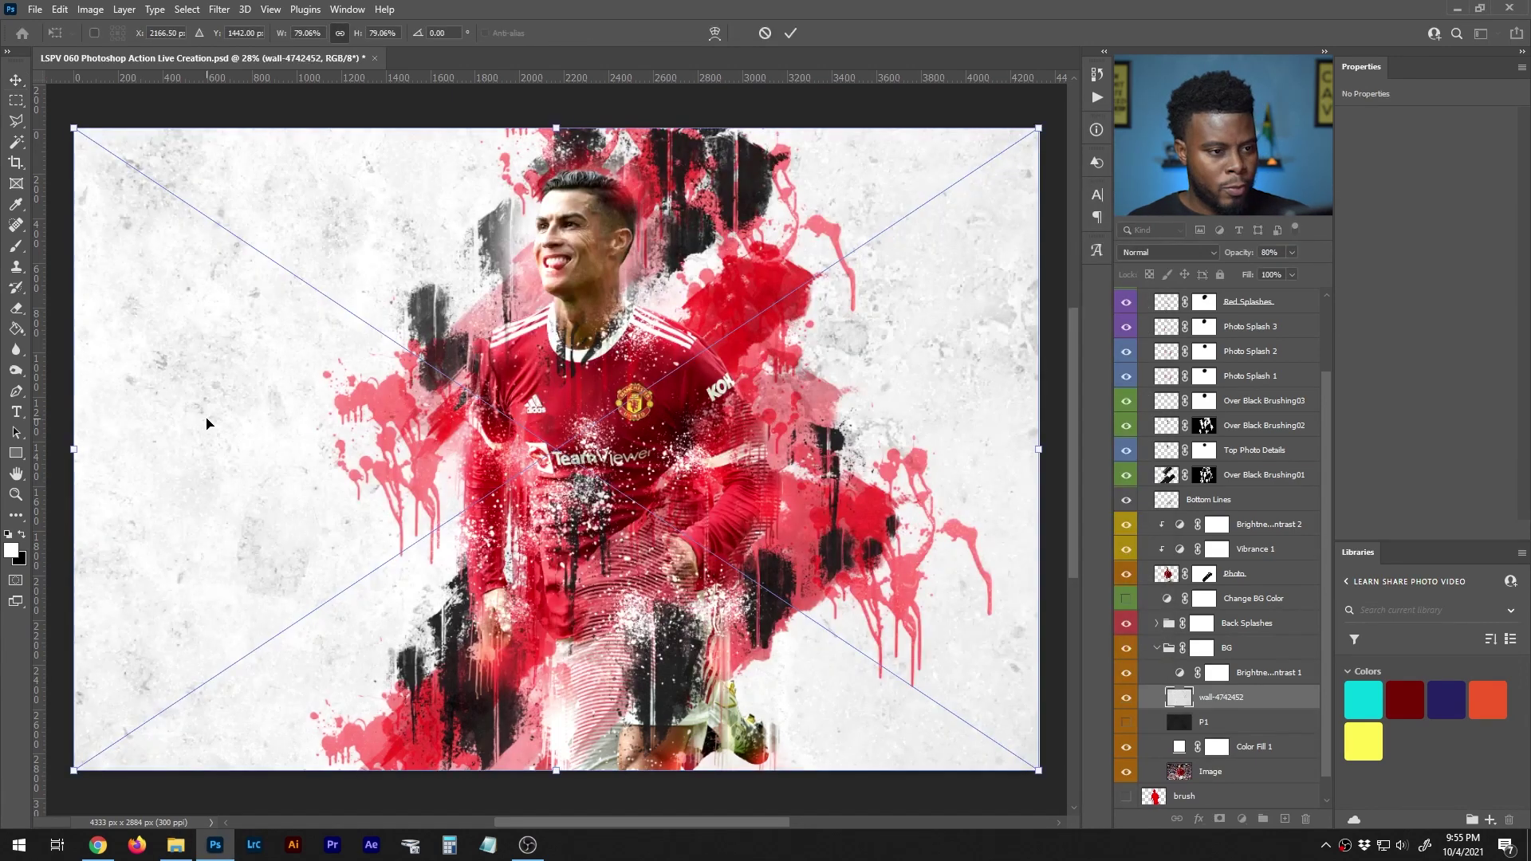
{"action": "key", "text": "Return"}
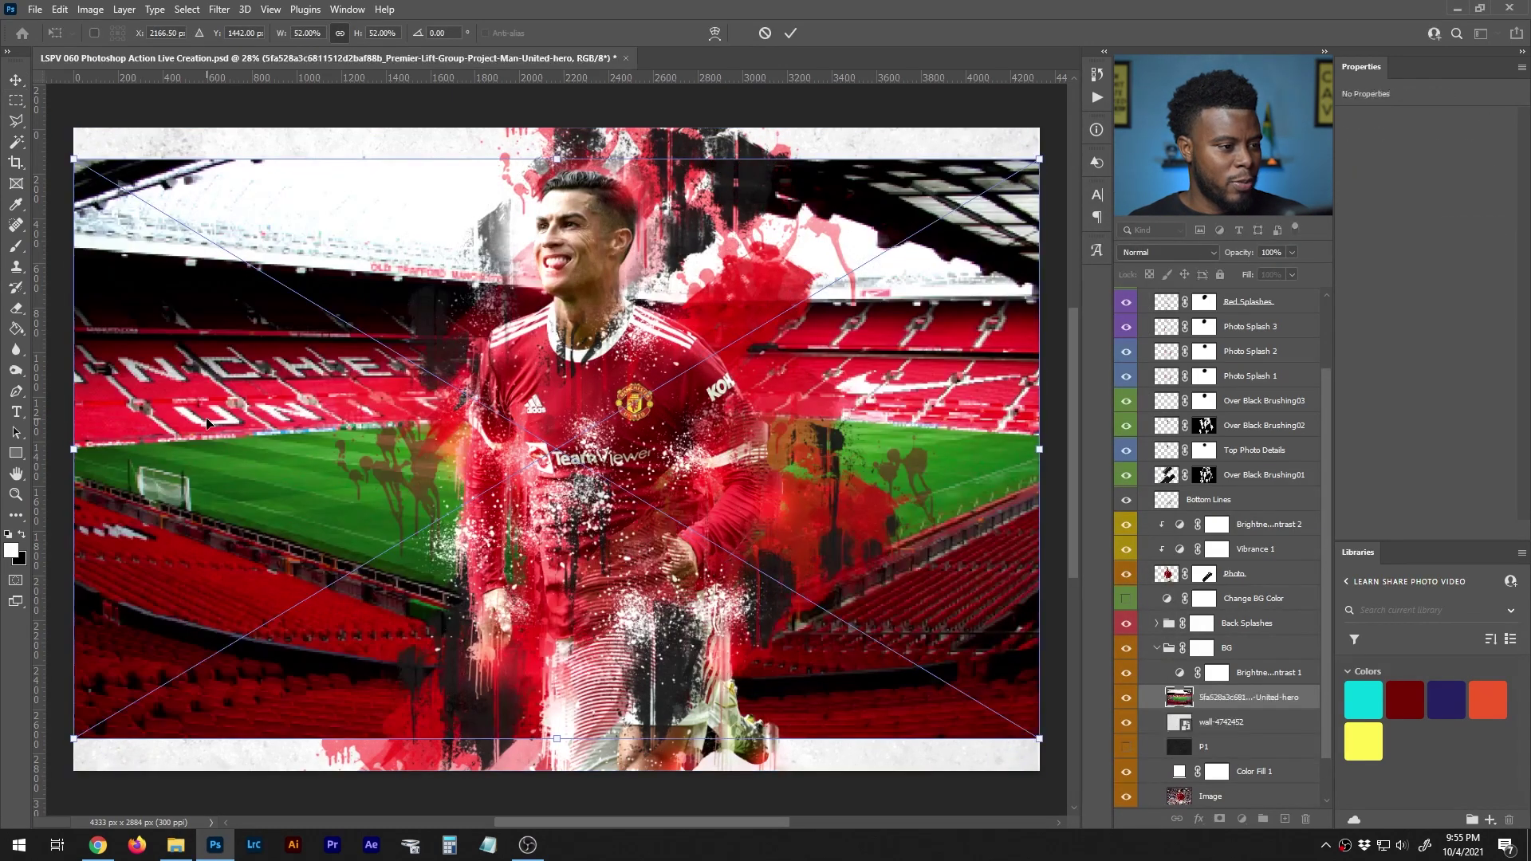
{"action": "key", "text": "Return"}
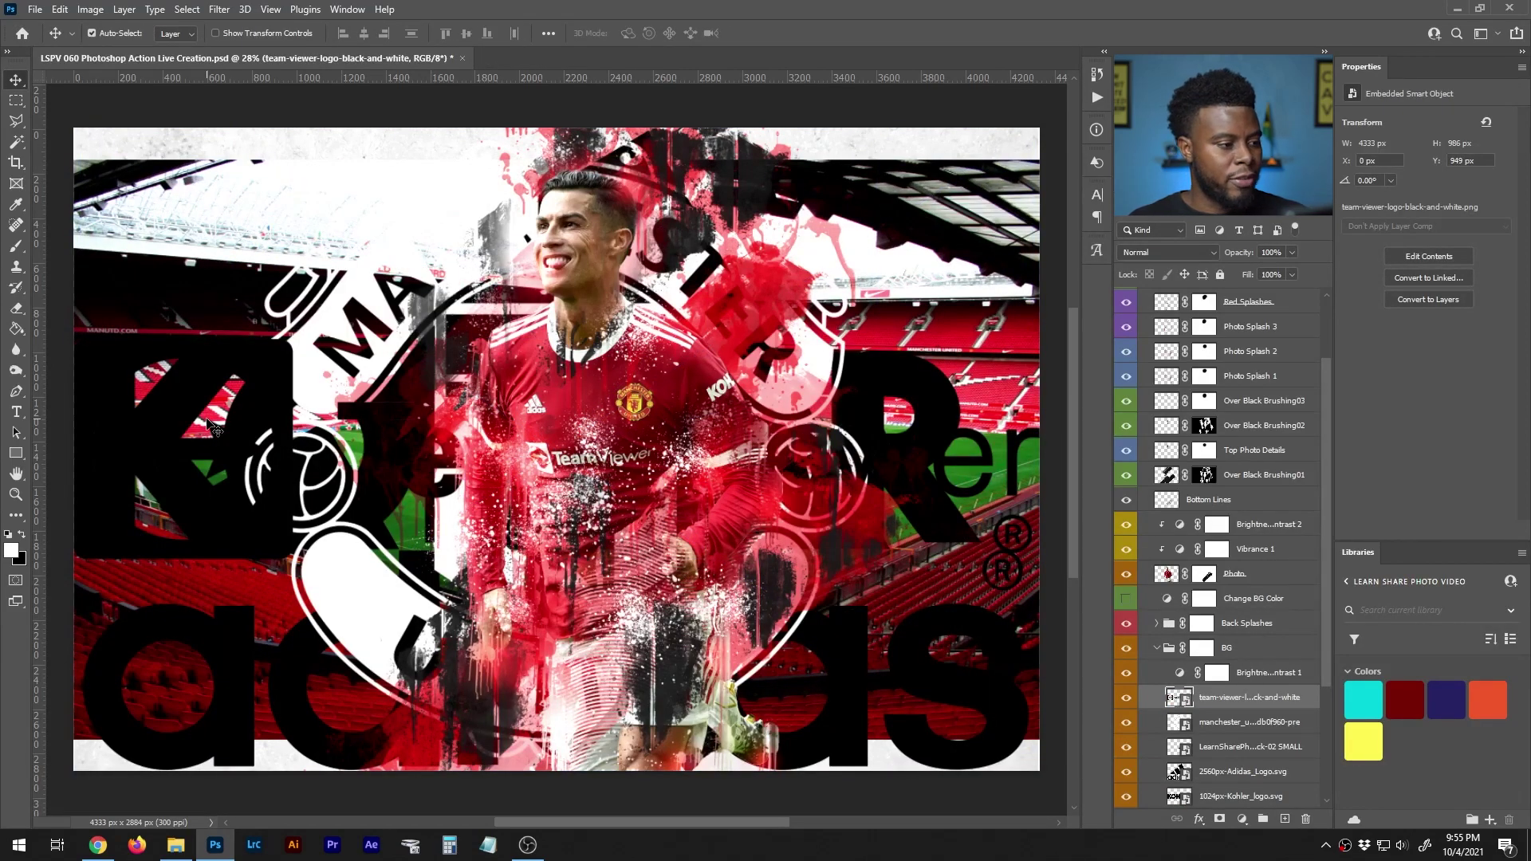
Move the stadium photo and the five logo layers out of the BG group to above Action Effects and hide them.
{"action": "scroll", "coordinate": [1268, 699], "scroll_direction": "down", "scroll_amount": 2}
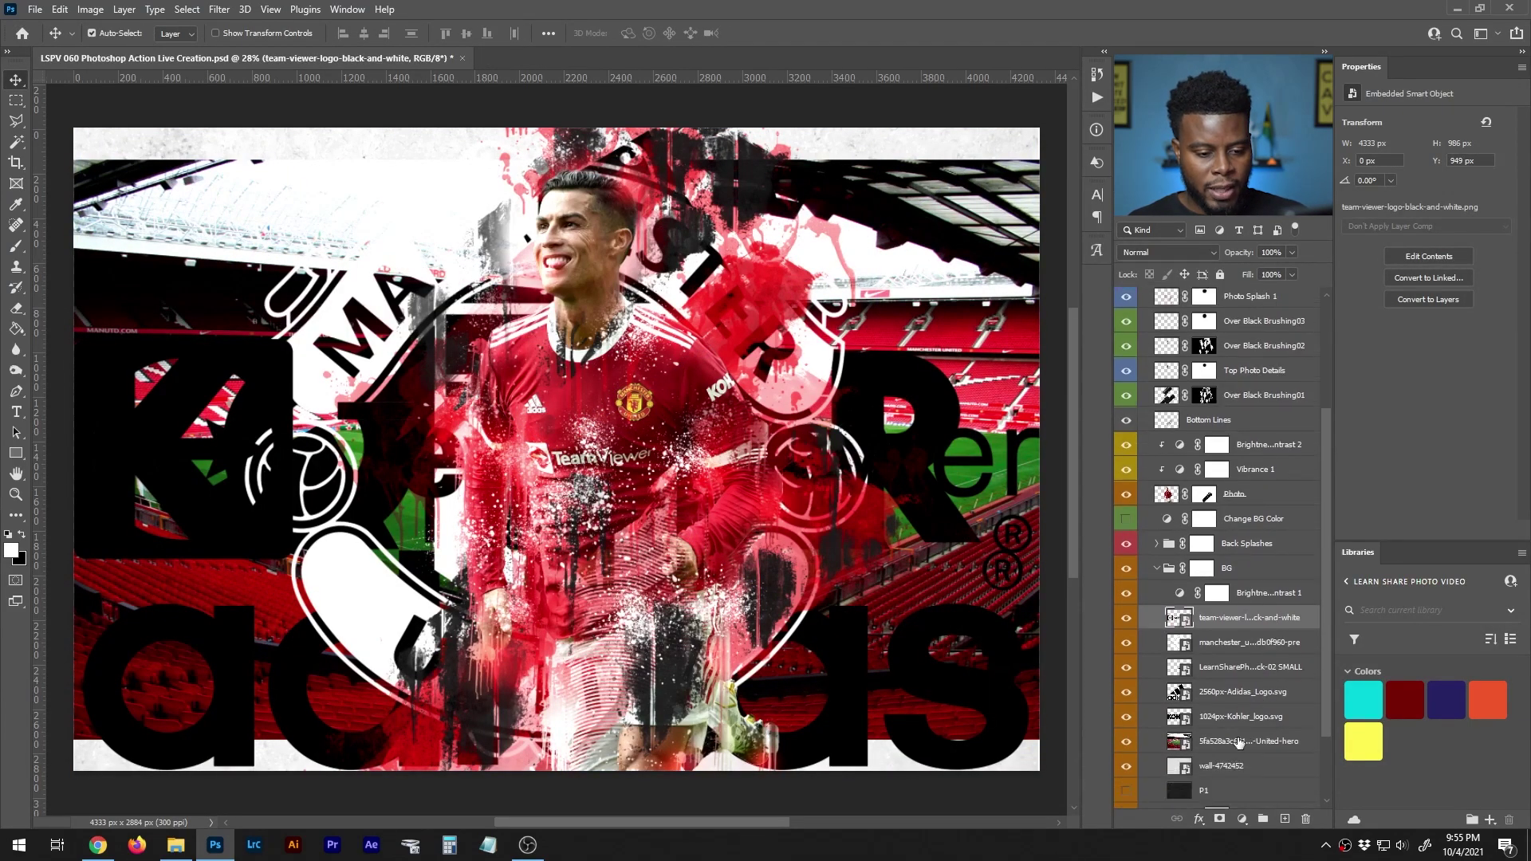
{"action": "left_click", "coordinate": [1238, 742], "text": "shift"}
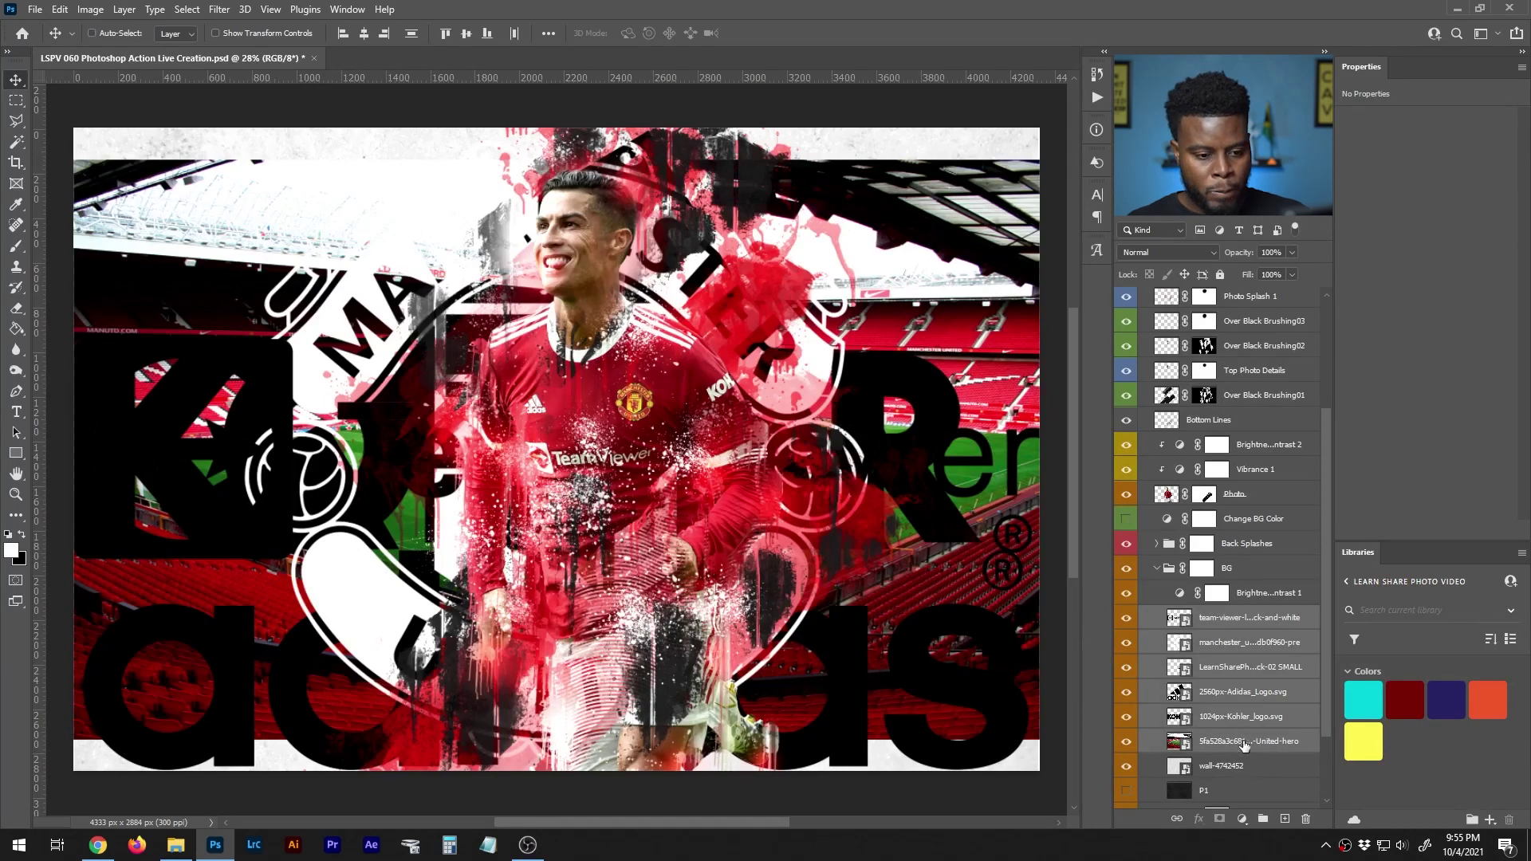
{"action": "scroll", "coordinate": [1224, 684], "scroll_direction": "up", "scroll_amount": 2}
{"action": "scroll", "coordinate": [1224, 684], "scroll_direction": "down", "scroll_amount": 1}
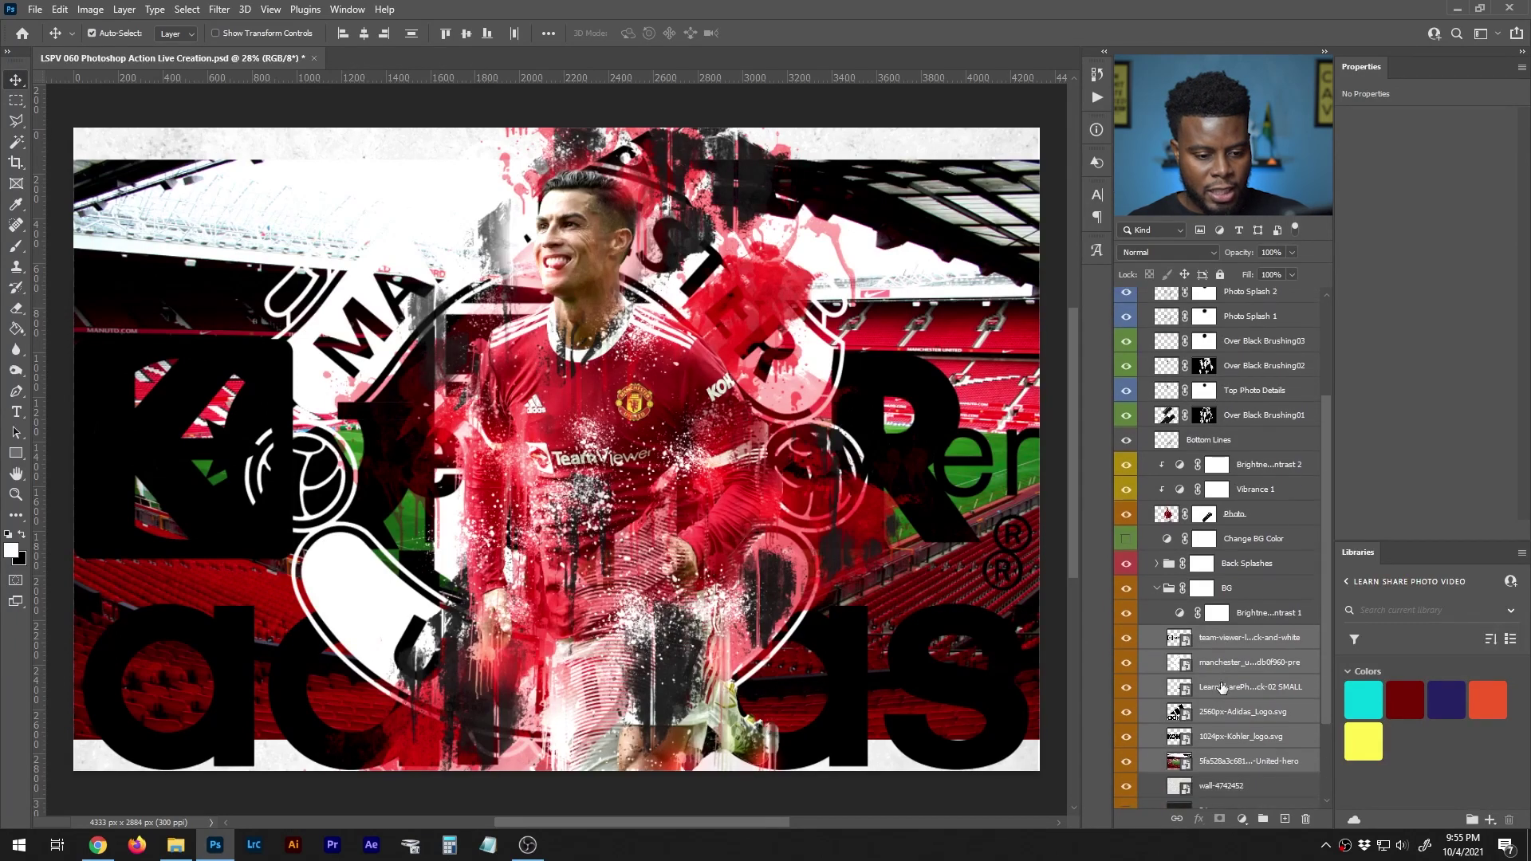
{"action": "scroll", "coordinate": [1220, 744], "scroll_direction": "up", "scroll_amount": 3}
{"action": "left_click_drag", "start_coordinate": [1232, 743], "coordinate": [1192, 287]}
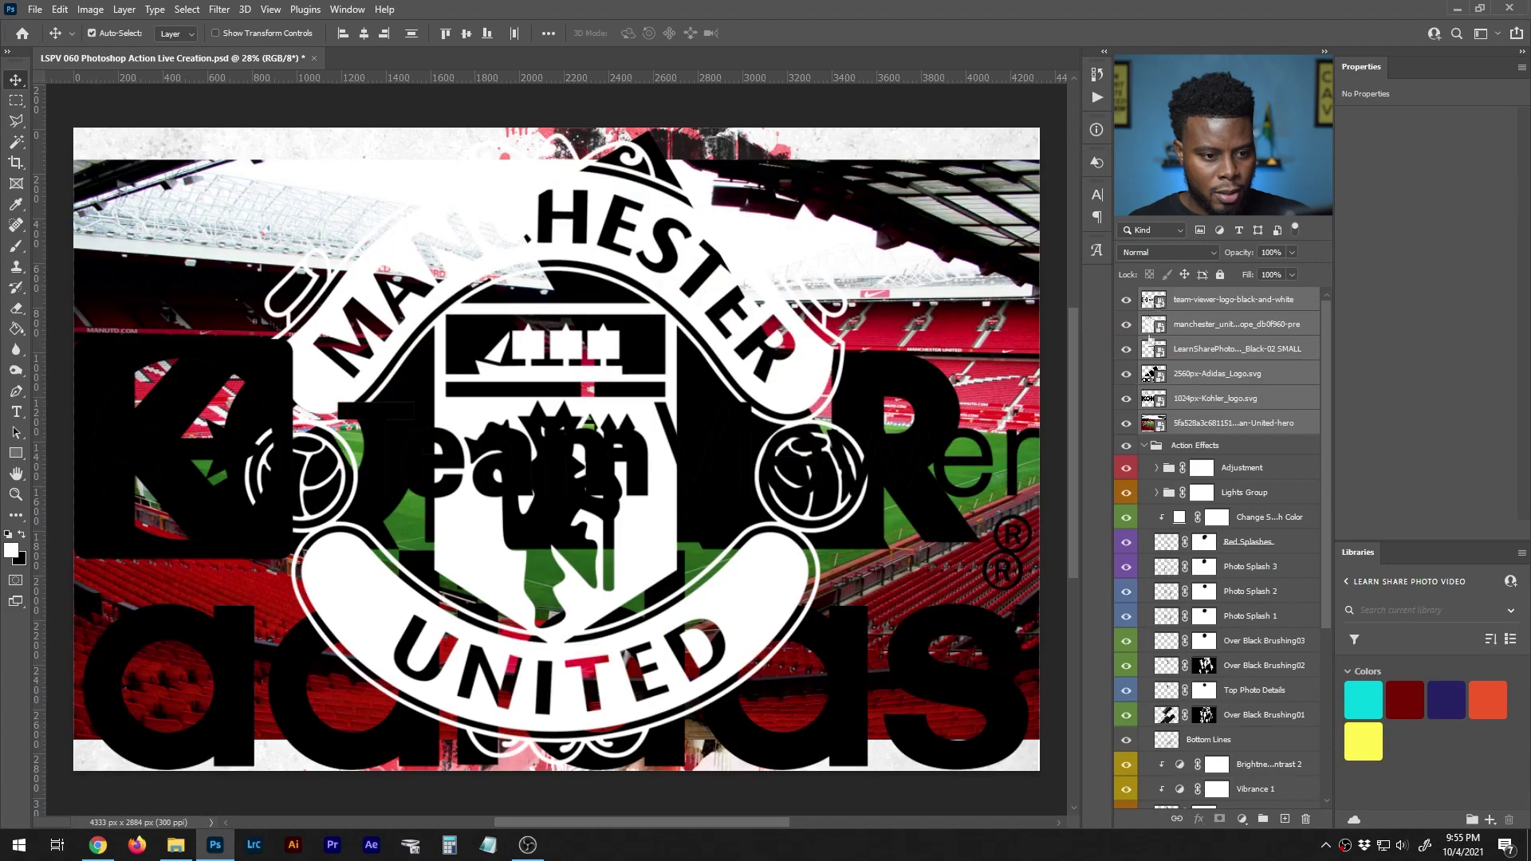
{"action": "left_click", "coordinate": [1145, 445]}
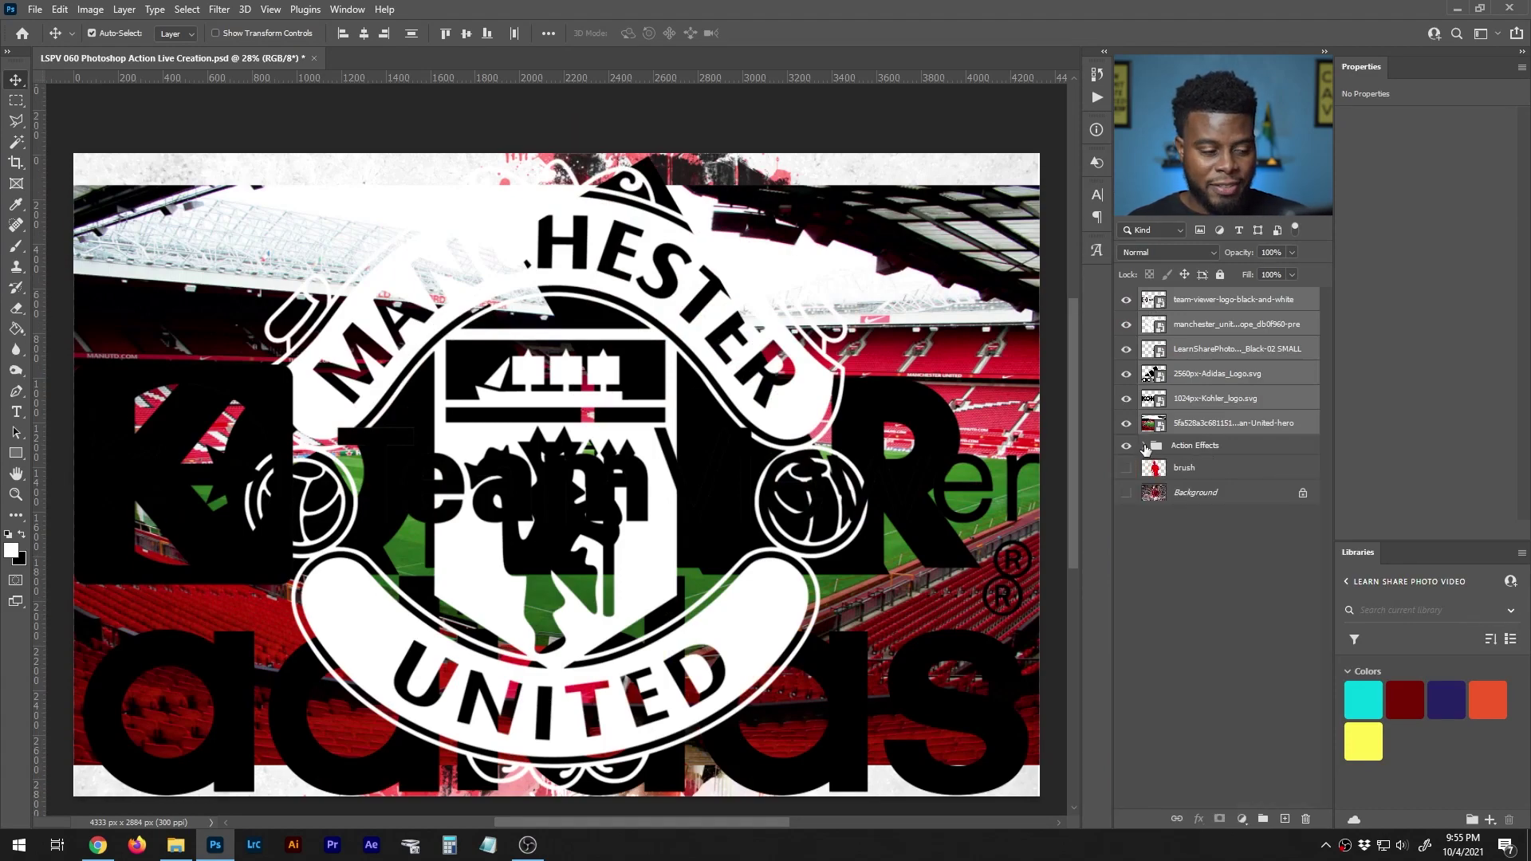
{"action": "left_click_drag", "start_coordinate": [1126, 422], "coordinate": [1126, 300]}
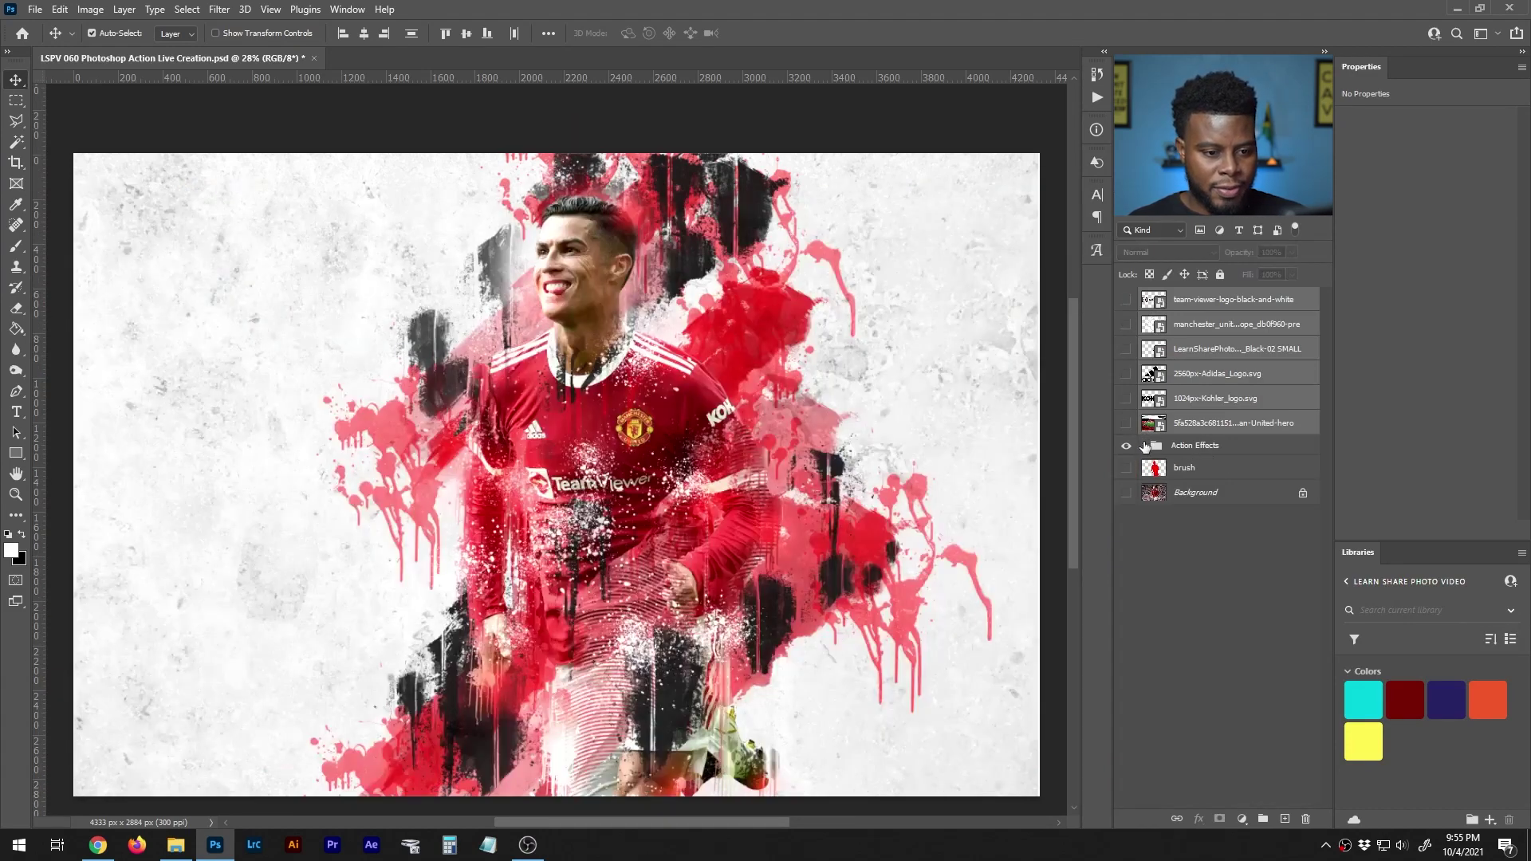
Scale the wall-4742452 texture in the BG group up to 80.06% so it covers the whole canvas.
{"action": "left_click", "coordinate": [1145, 445]}
{"action": "scroll", "coordinate": [1213, 738], "scroll_direction": "down", "scroll_amount": 4}
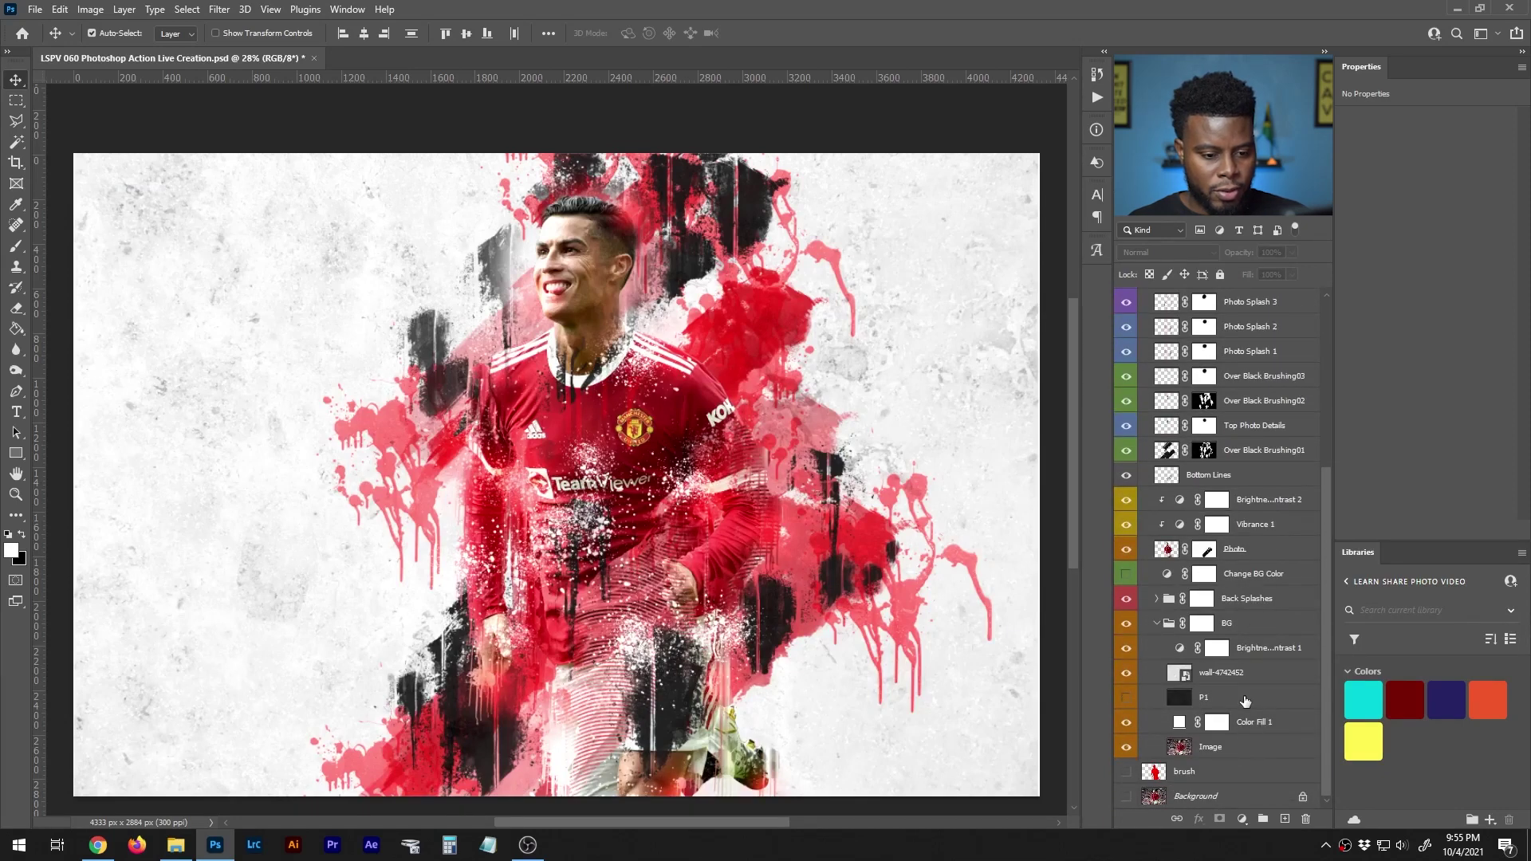
{"action": "left_click", "coordinate": [1242, 680]}
{"action": "left_click", "coordinate": [1126, 674]}
{"action": "left_click", "coordinate": [1126, 674]}
{"action": "key", "text": "ctrl+t"}
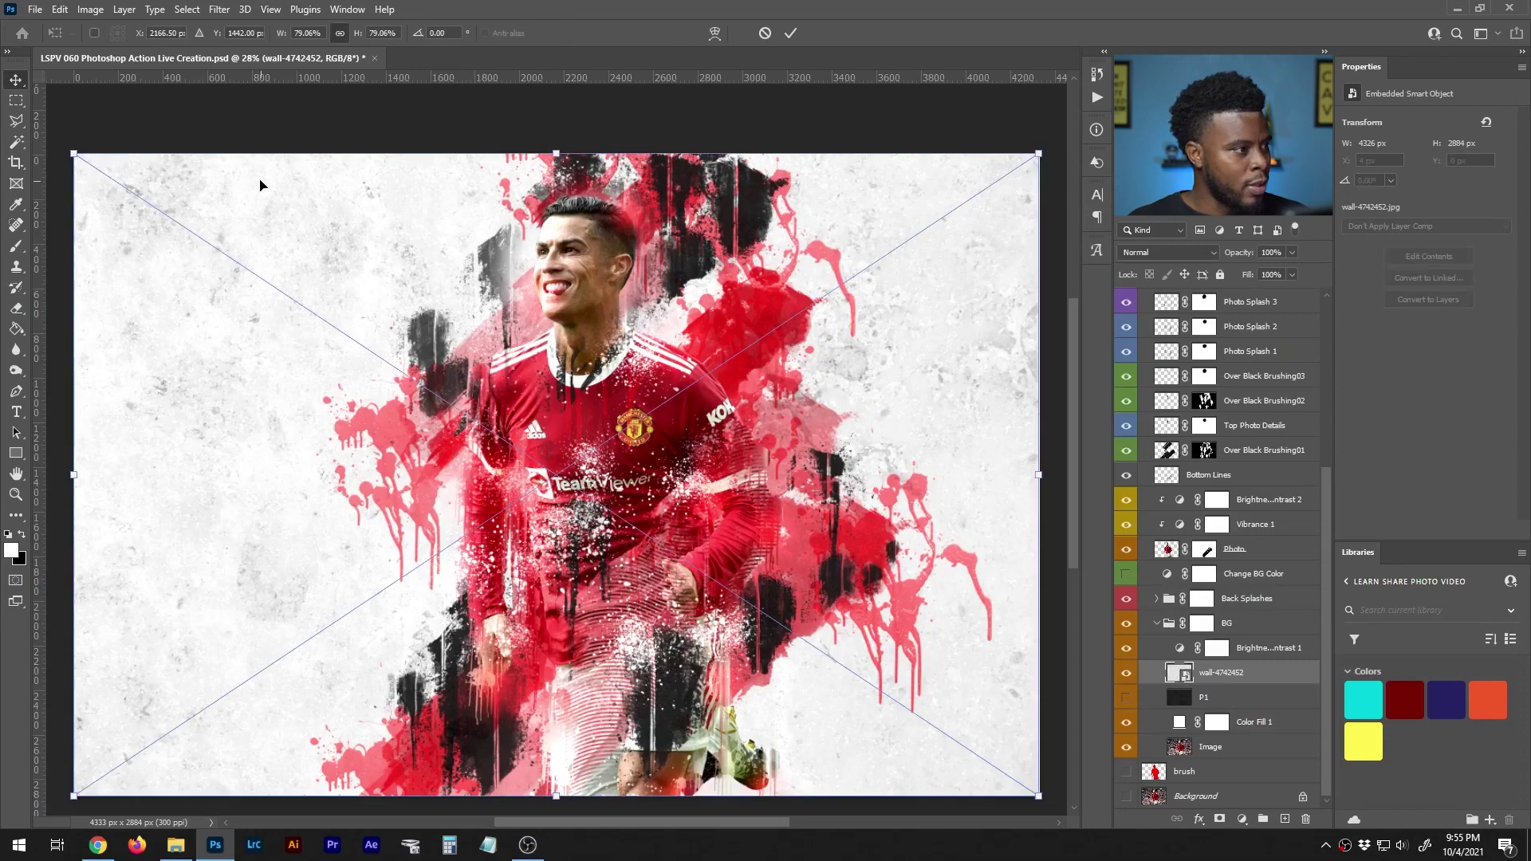
{"action": "key", "text": "Return"}
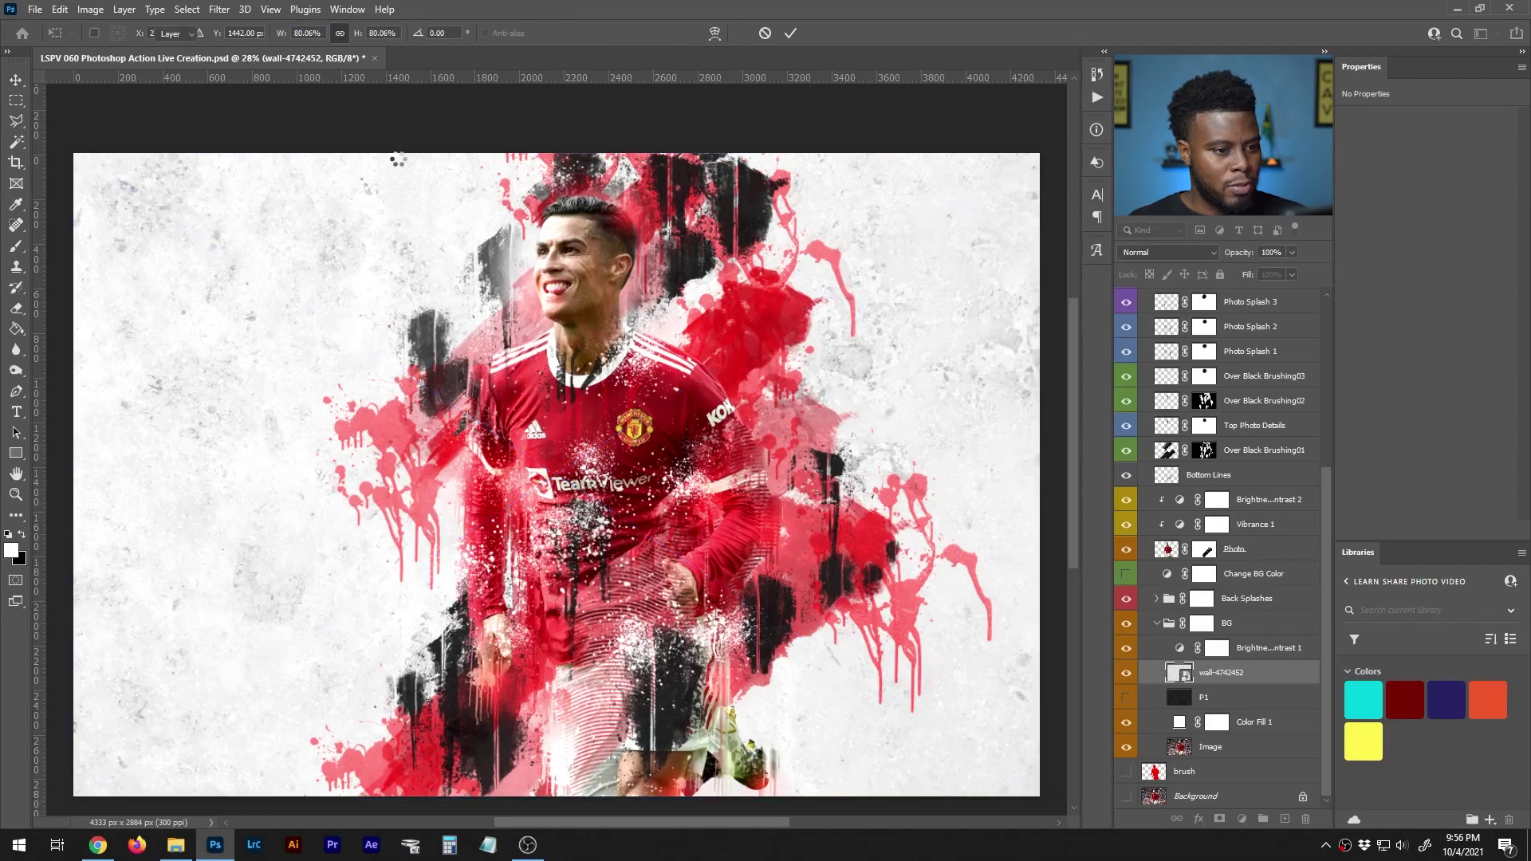
Set the wall-4742452 layer's opacity to 70% after trying 50%.
{"action": "scroll", "coordinate": [430, 217], "scroll_direction": "down", "scroll_amount": 2}
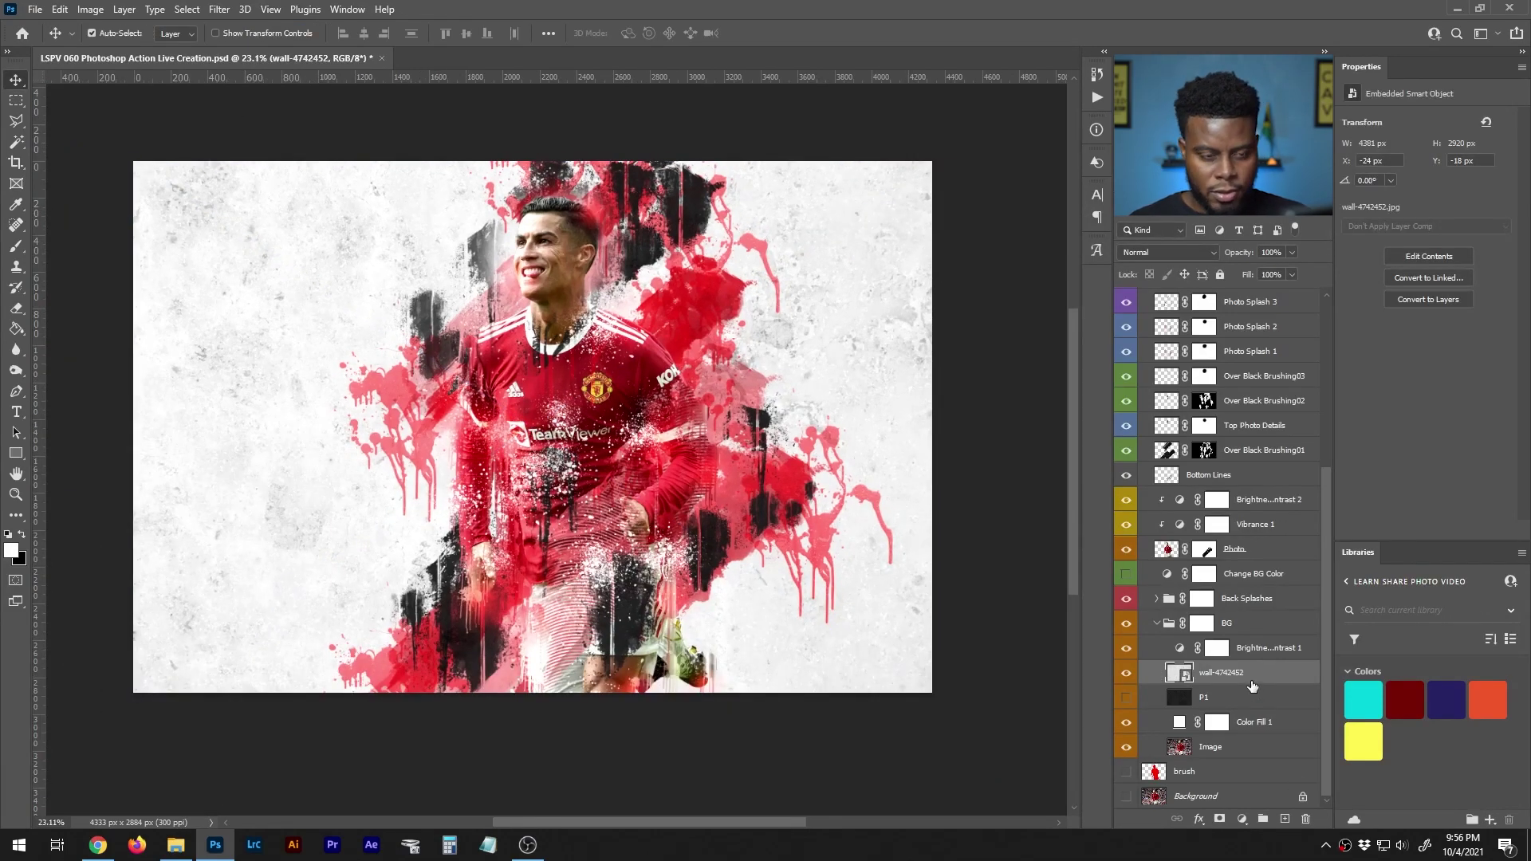
{"action": "key", "text": "5"}
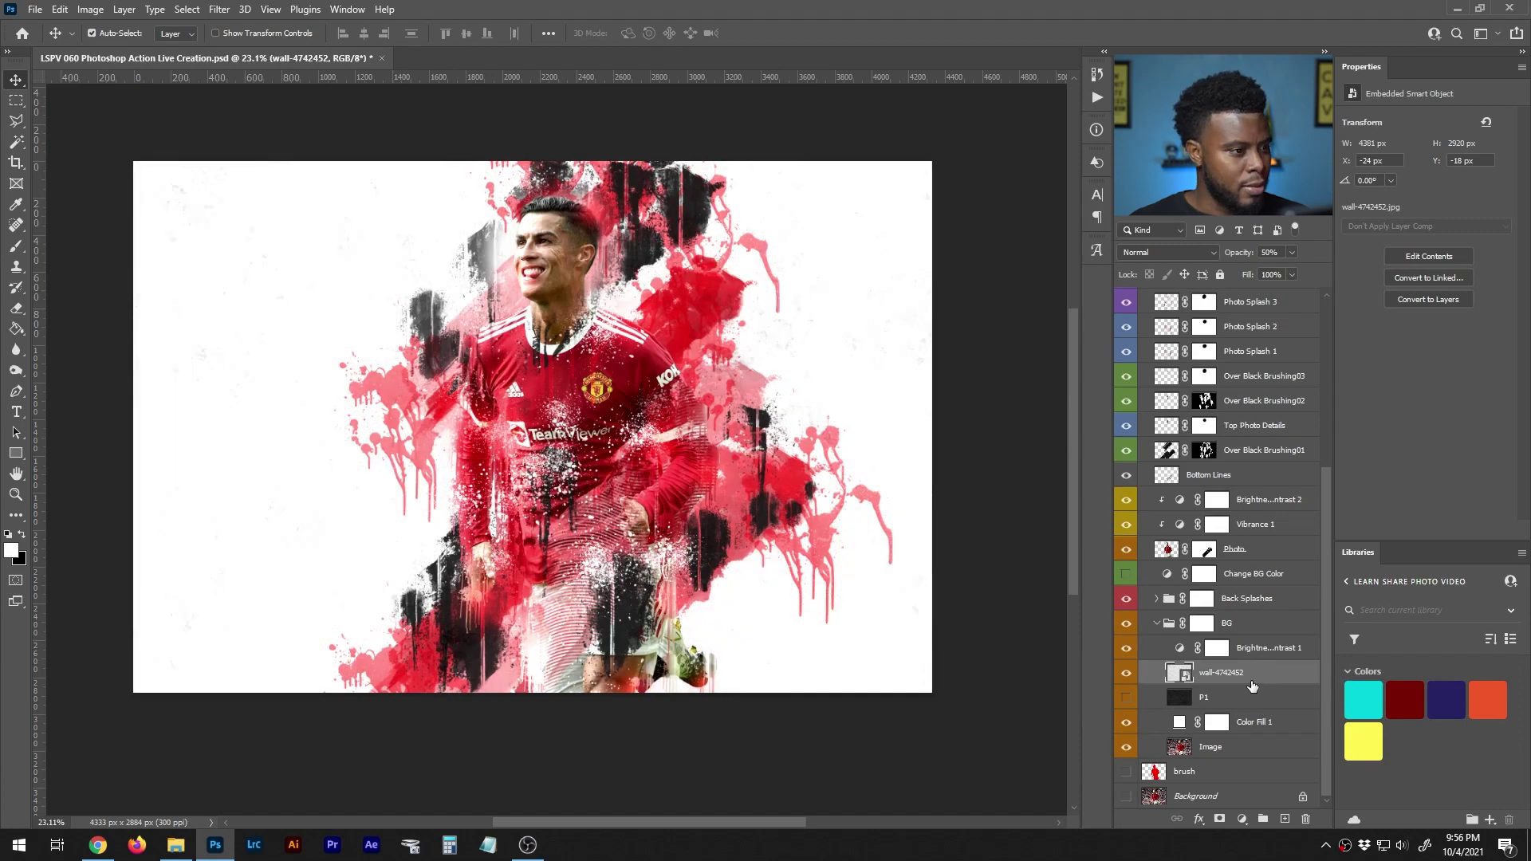
{"action": "key", "text": "7"}
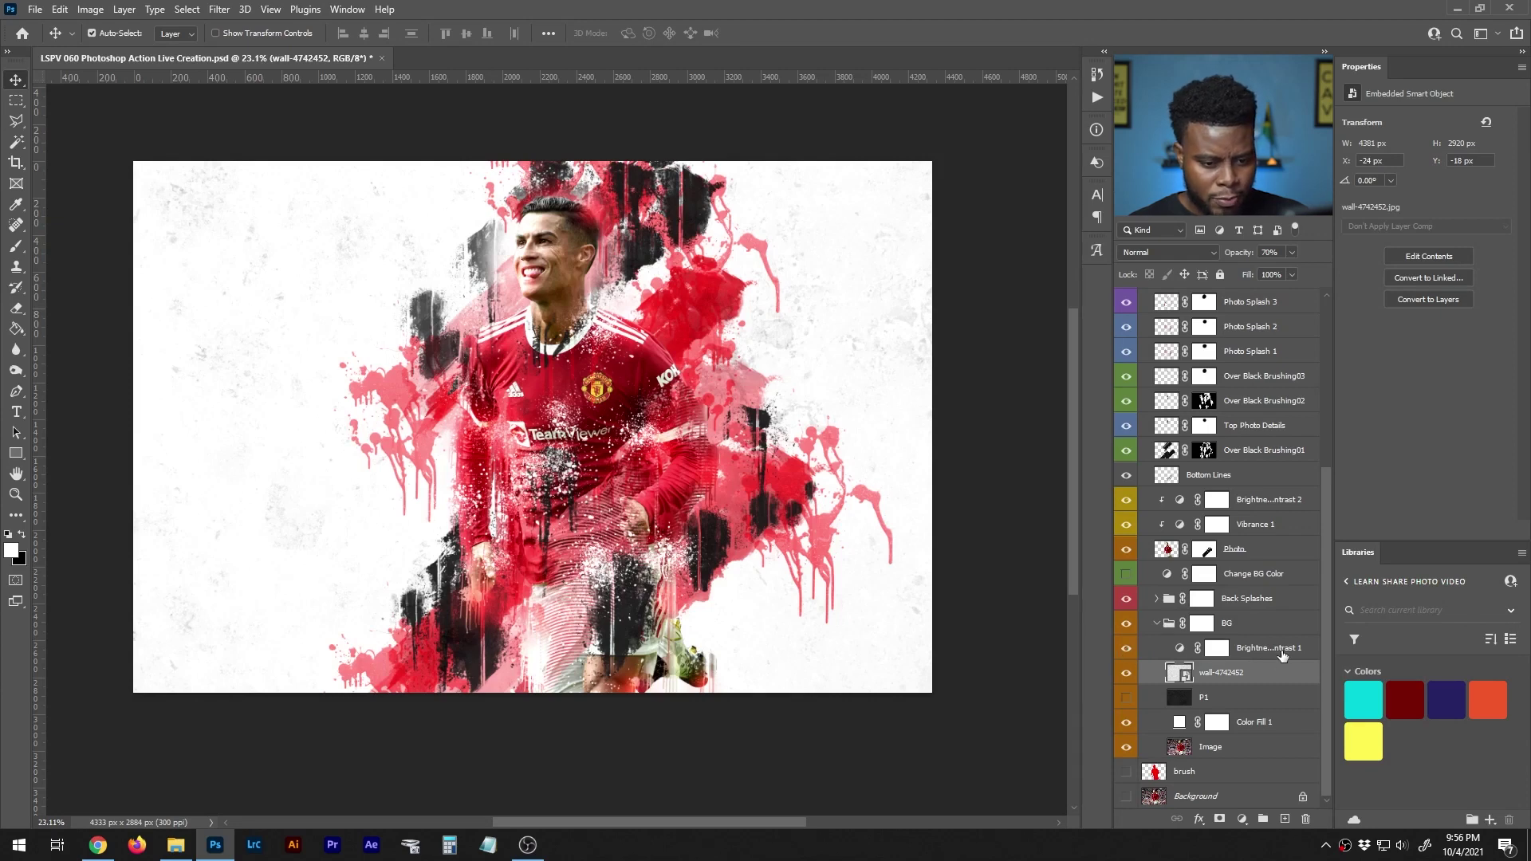
Toggle the Brightness/Contrast 1 adjustment in the BG group to examine its effect on the wall texture.
{"action": "left_click", "coordinate": [1163, 650]}
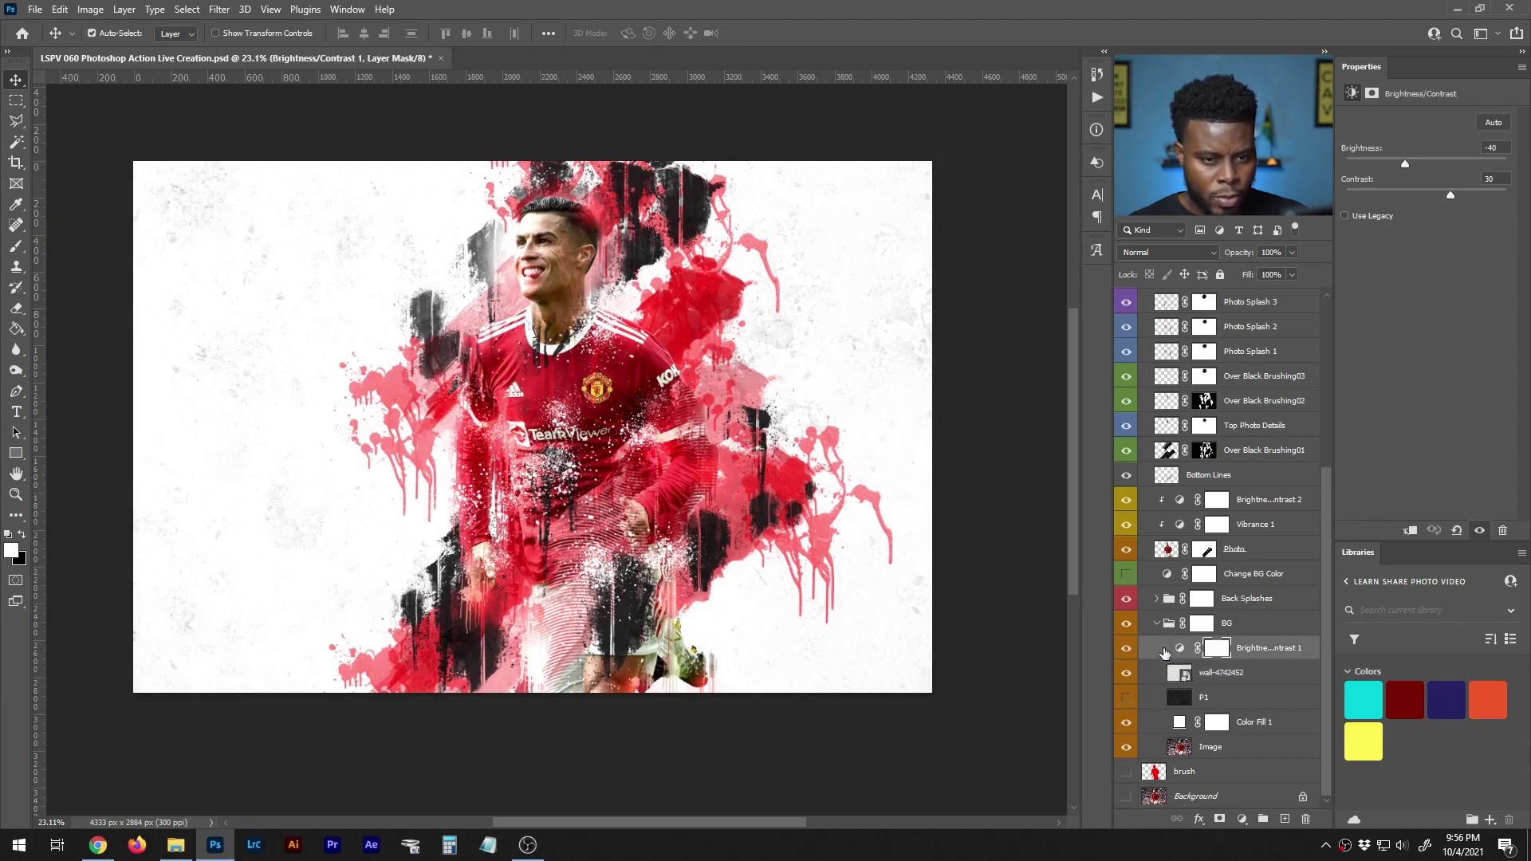
{"action": "left_click", "coordinate": [1127, 649]}
{"action": "left_click", "coordinate": [1127, 649]}
Inspect the contents of the Adjustment group and toggle its visibility to compare the background with and without it.
{"action": "scroll", "coordinate": [1129, 651], "scroll_direction": "up", "scroll_amount": 5}
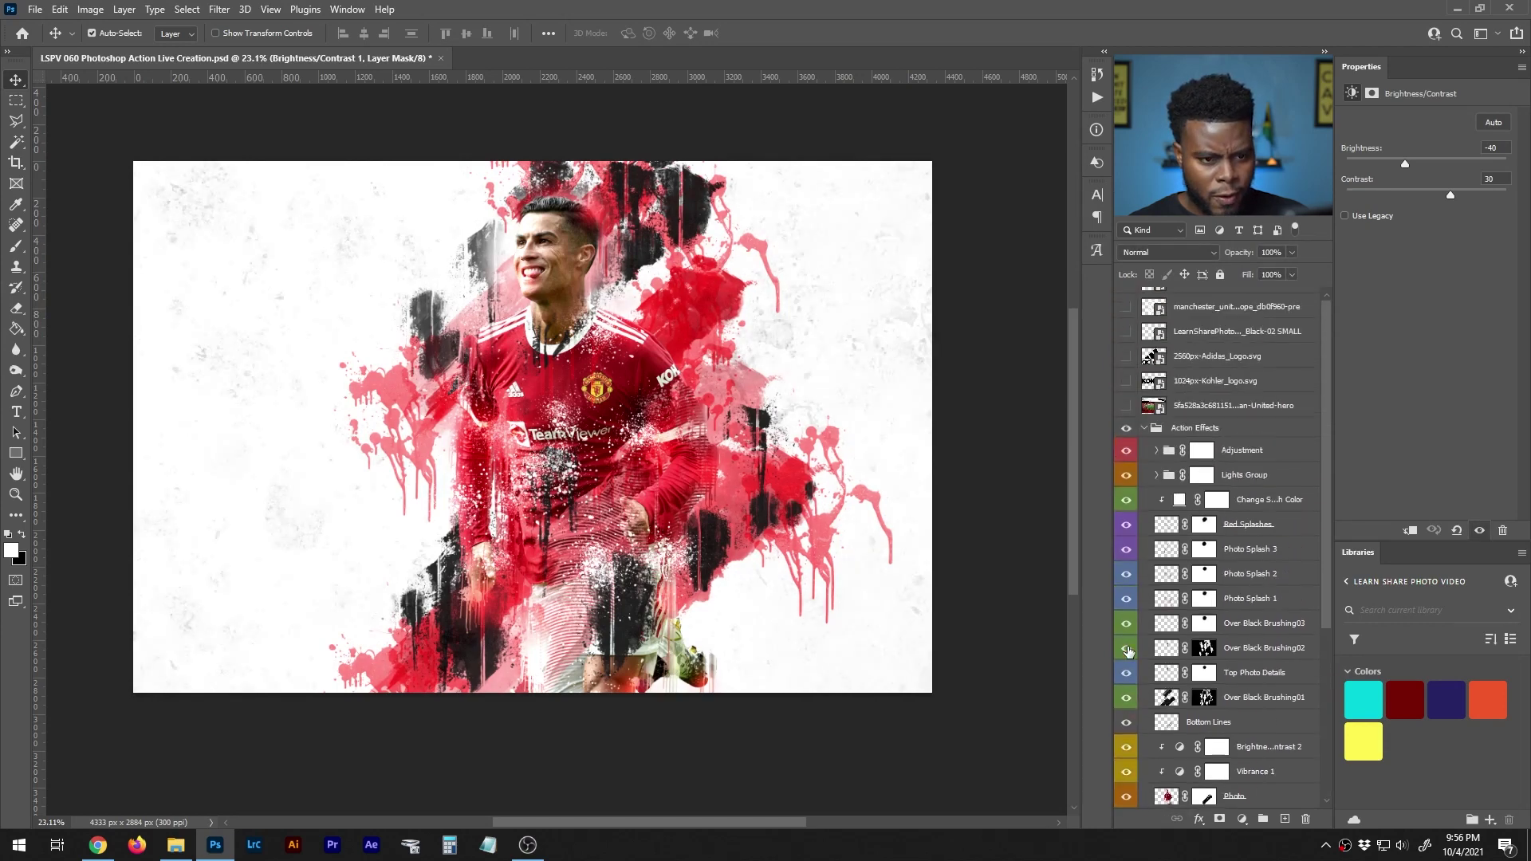
{"action": "scroll", "coordinate": [1128, 651], "scroll_direction": "up", "scroll_amount": 1}
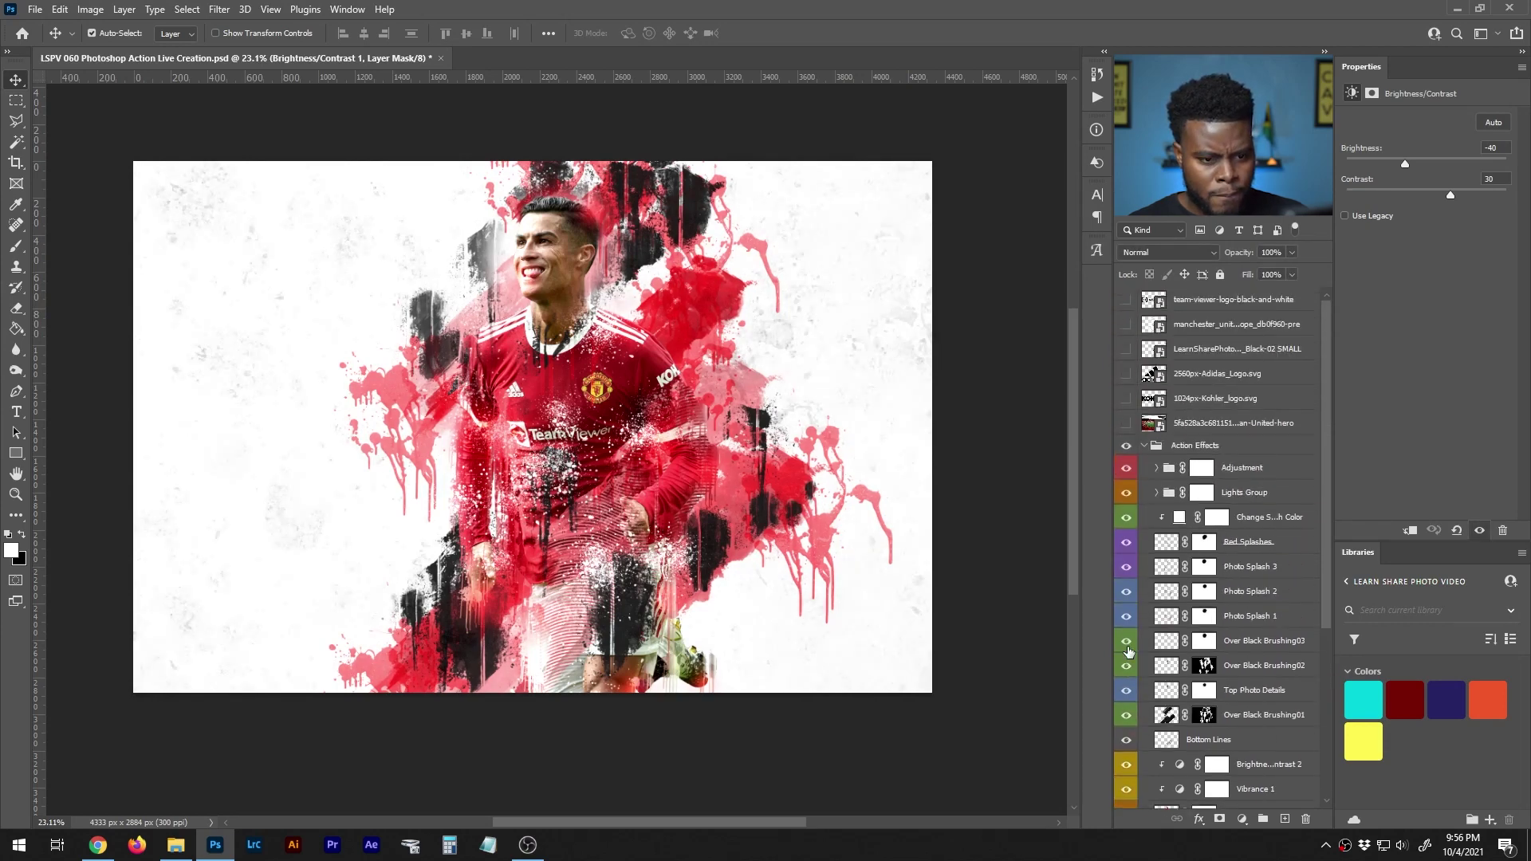
{"action": "left_click", "coordinate": [1157, 468]}
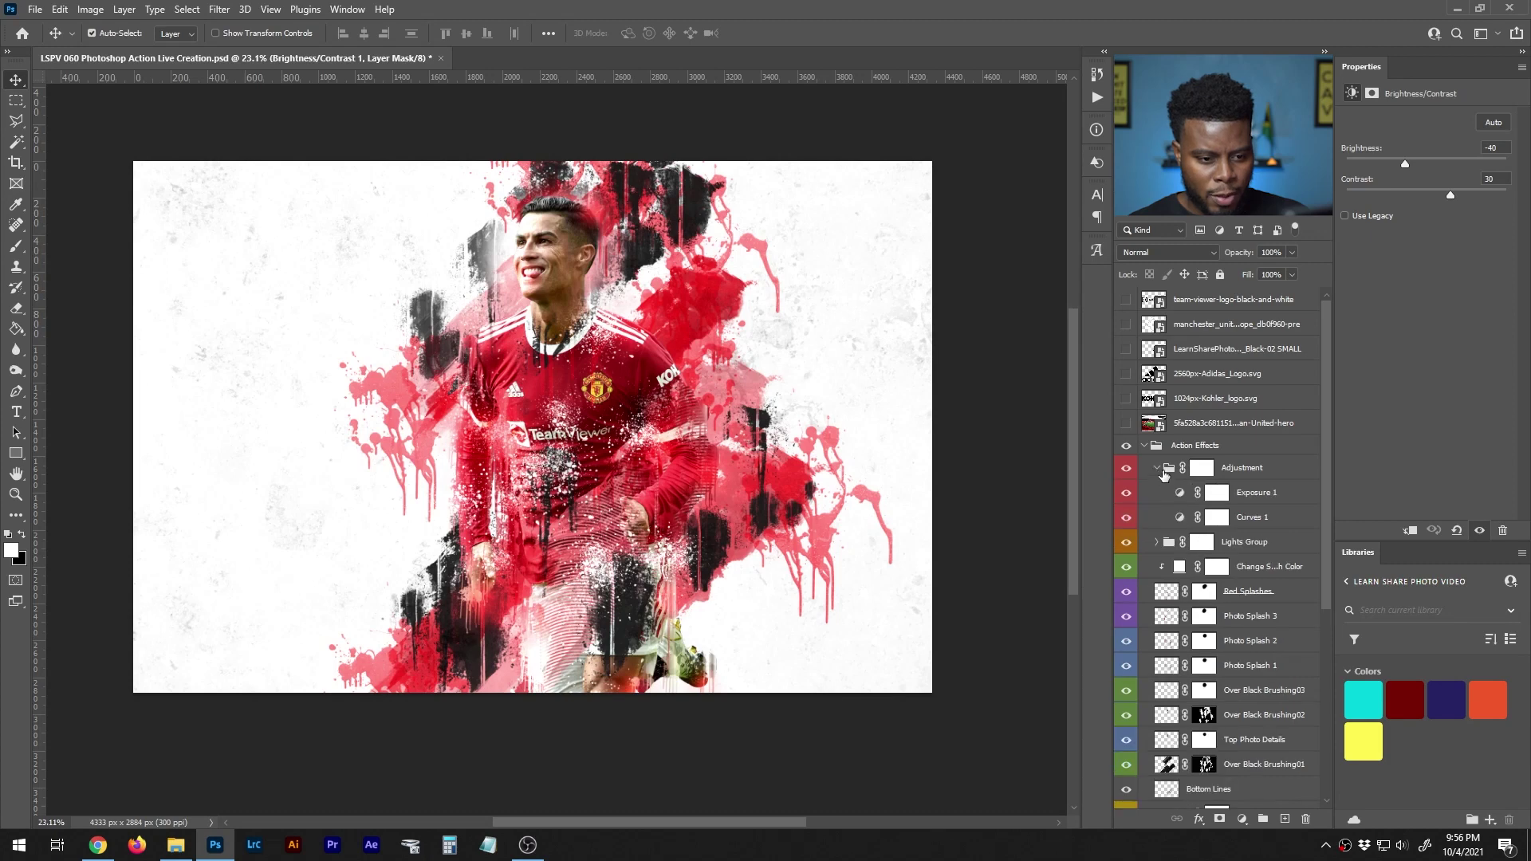
{"action": "left_click", "coordinate": [1157, 468]}
{"action": "left_click", "coordinate": [1126, 468]}
{"action": "left_click", "coordinate": [1126, 468]}
{"action": "left_click", "coordinate": [1126, 468]}
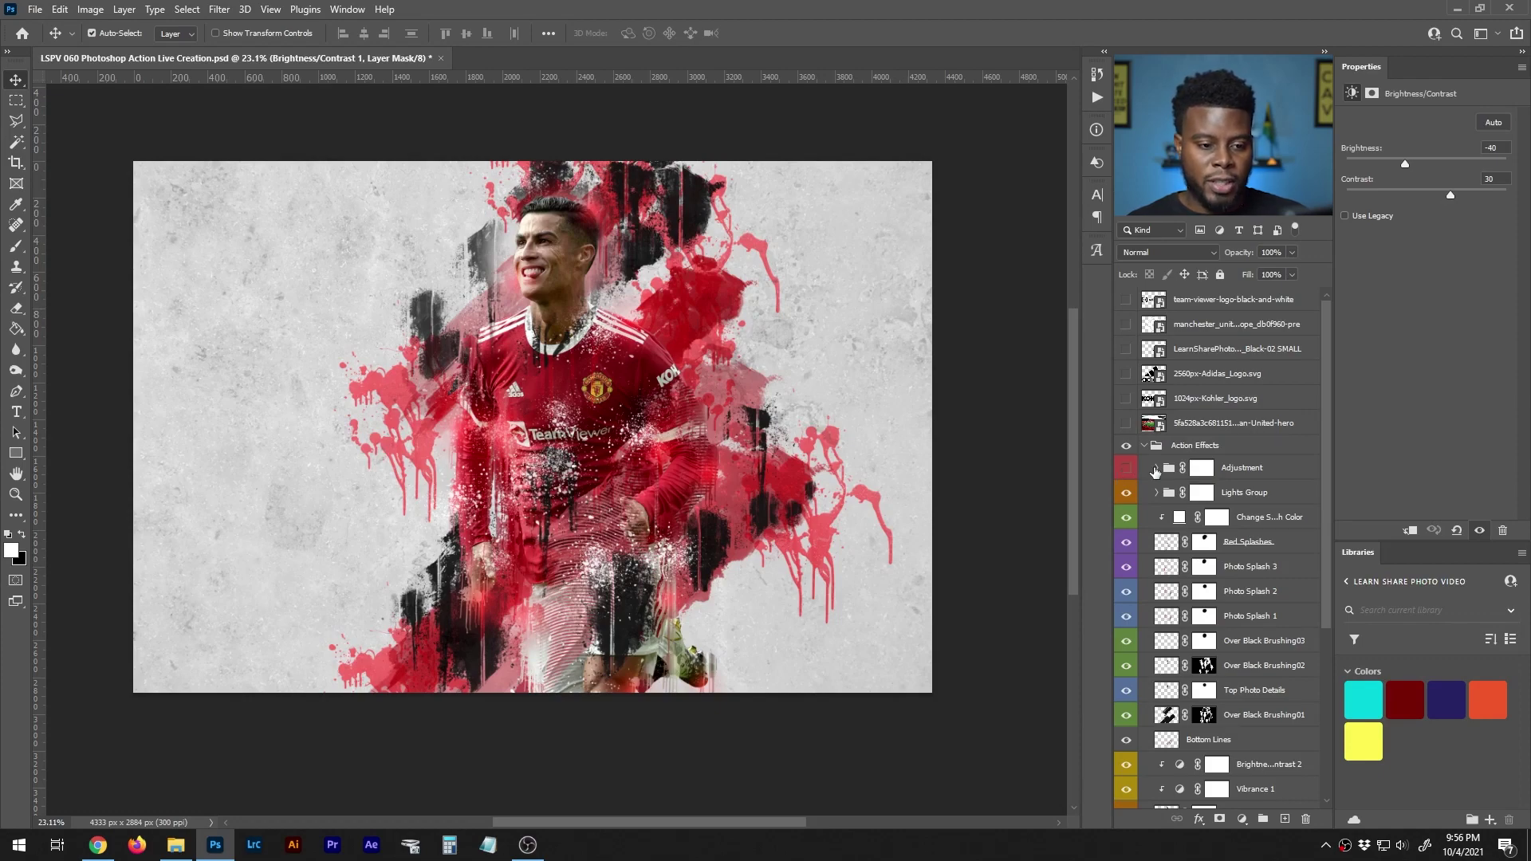
{"action": "left_click", "coordinate": [1157, 468]}
{"action": "left_click", "coordinate": [1155, 468]}
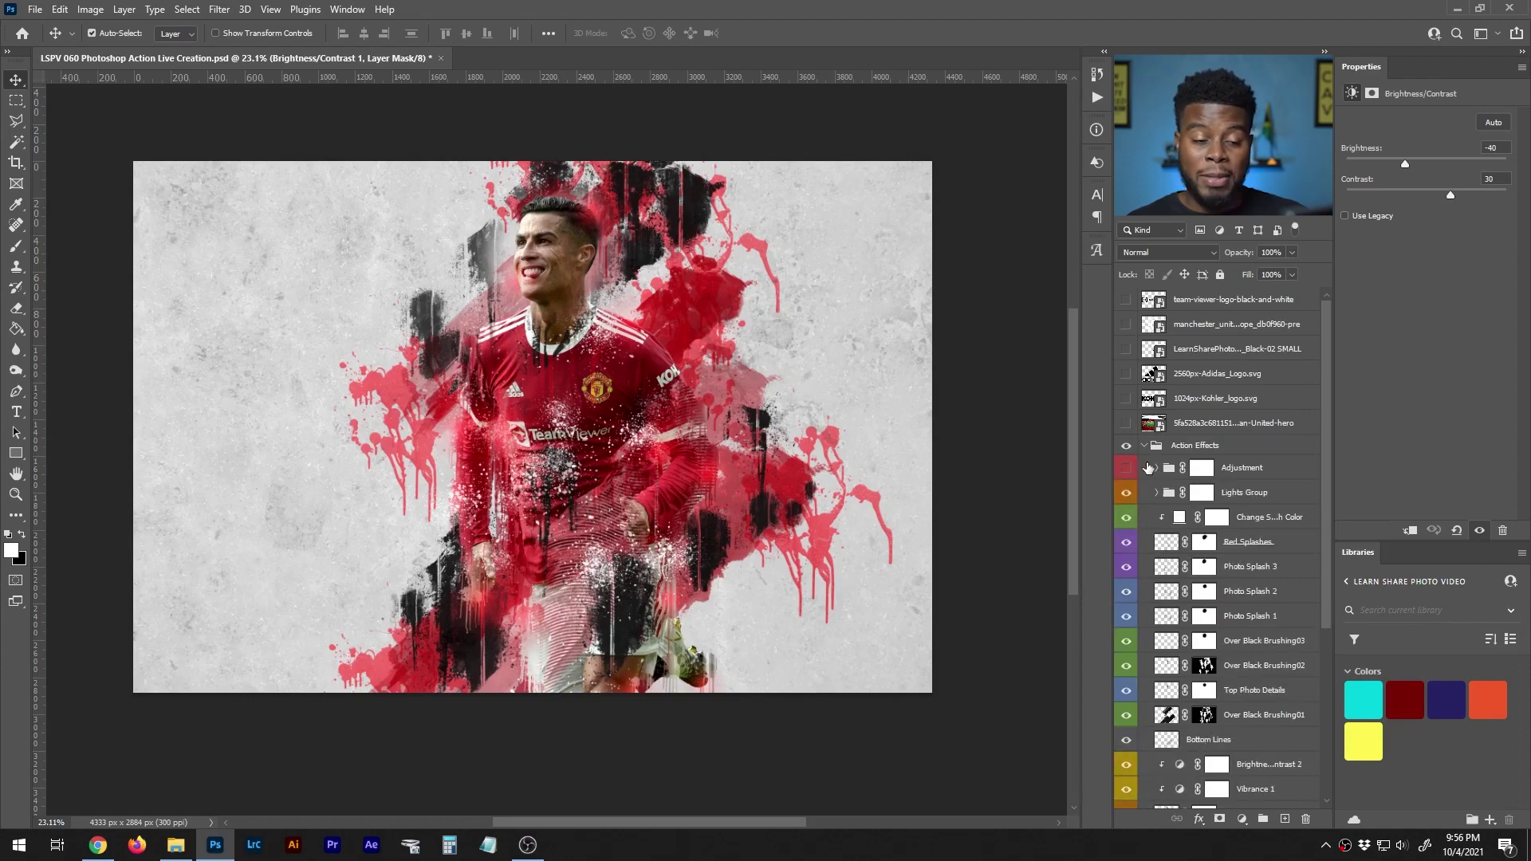
{"action": "left_click", "coordinate": [1126, 470]}
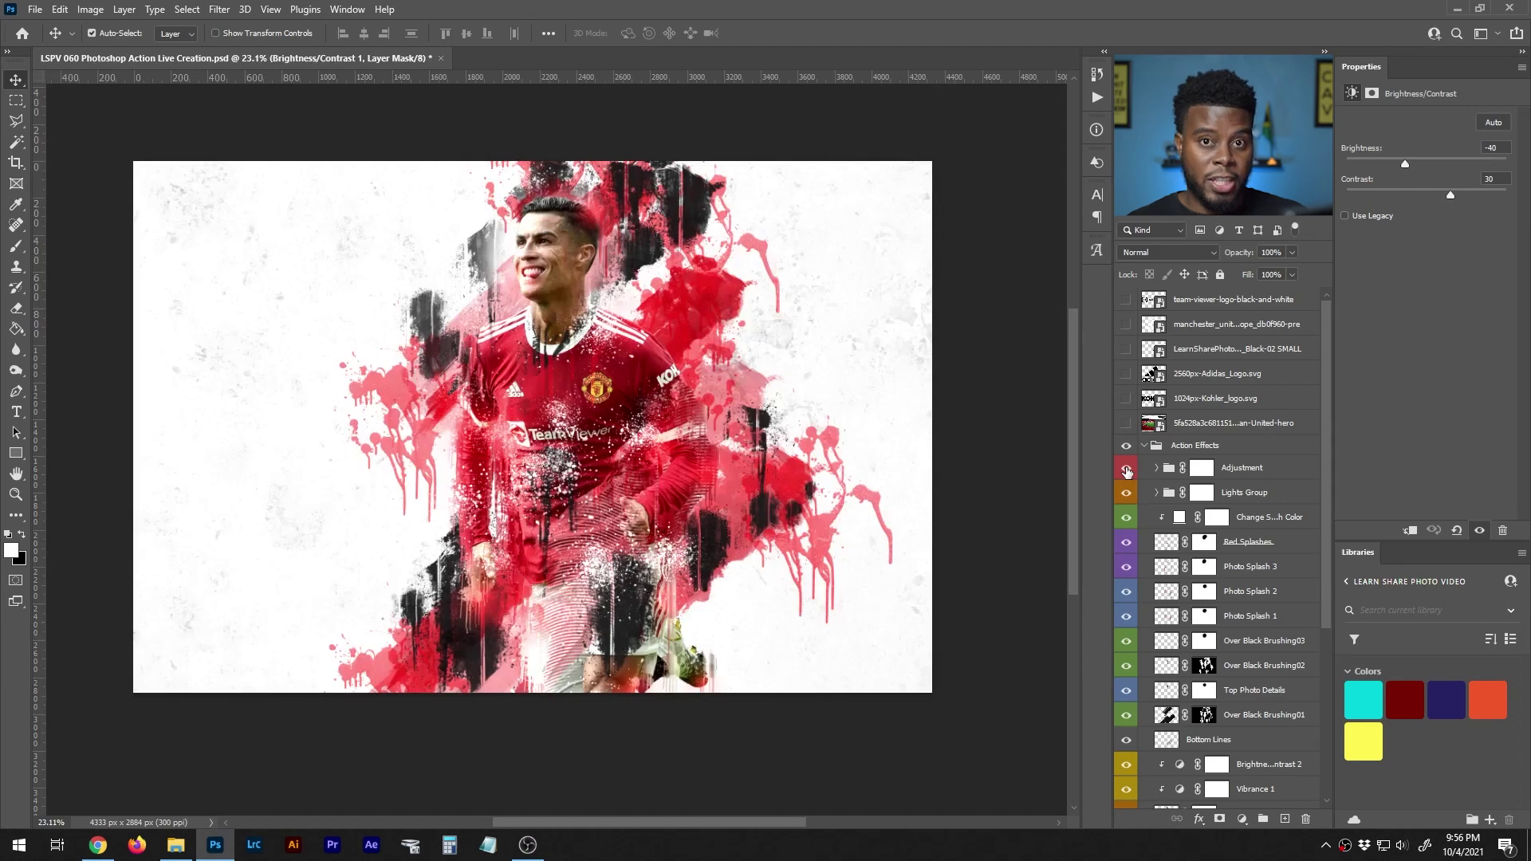
Expand and select the Adjustment group, toggling it off and on to check how Exposure 1 and Curves 1 affect the image.
{"action": "left_click", "coordinate": [1156, 468]}
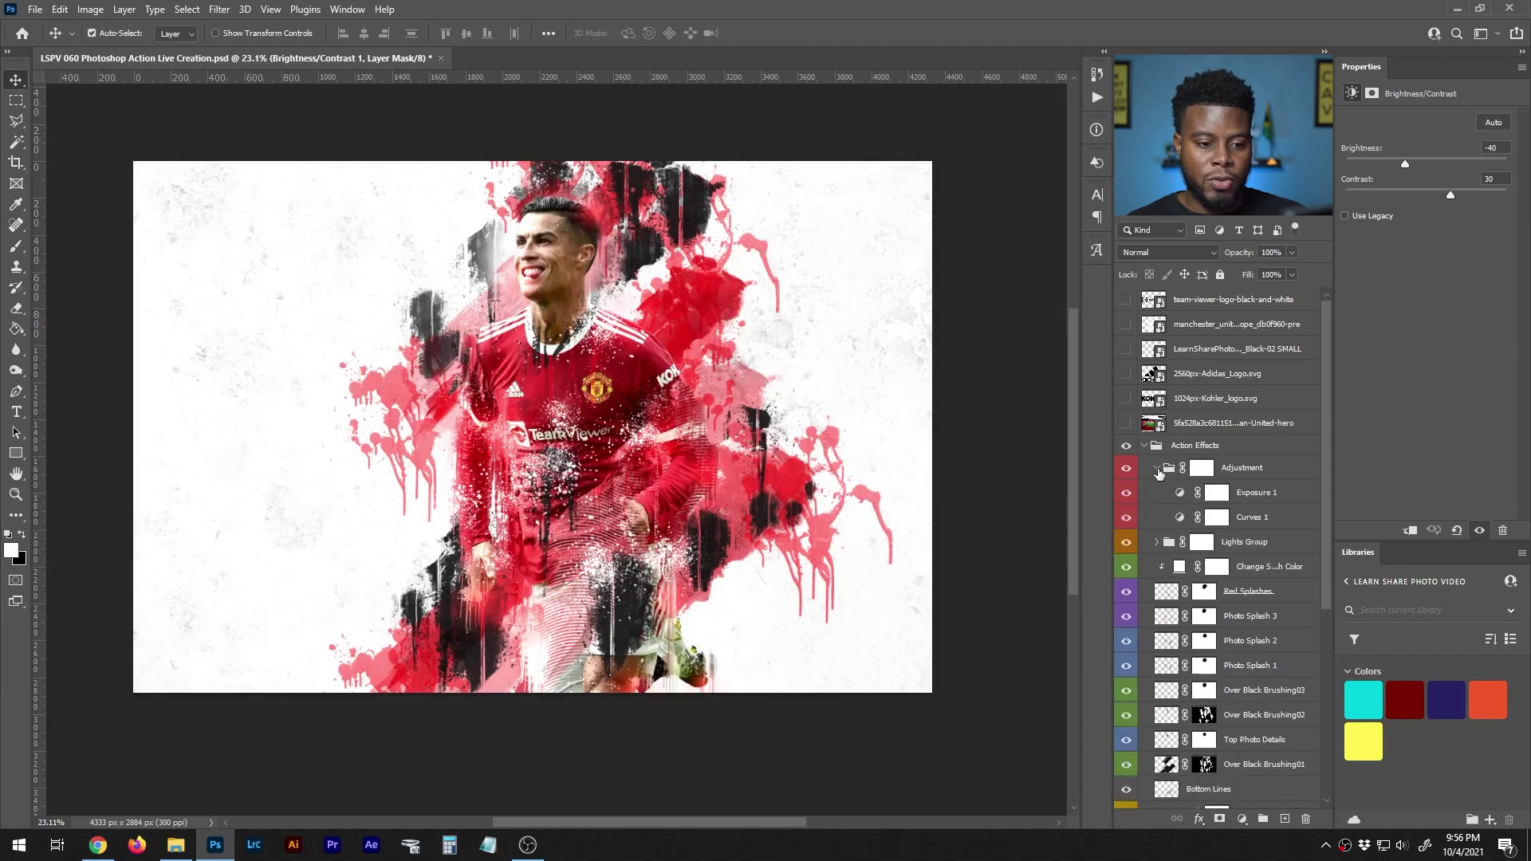
{"action": "left_click", "coordinate": [1156, 469]}
{"action": "left_click", "coordinate": [1127, 469]}
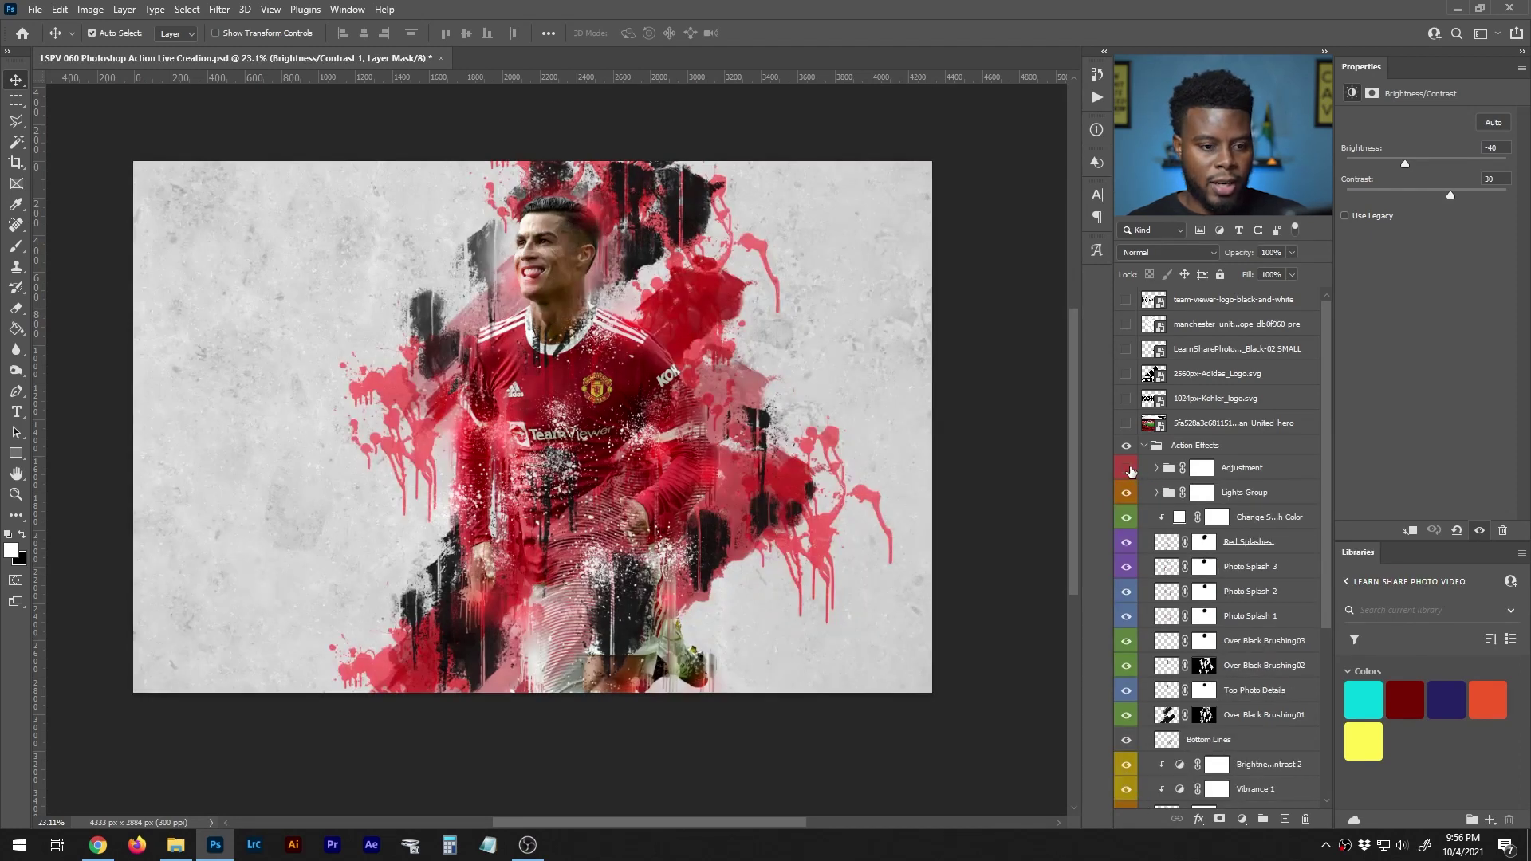
{"action": "left_click", "coordinate": [1128, 470]}
{"action": "left_click", "coordinate": [1157, 468]}
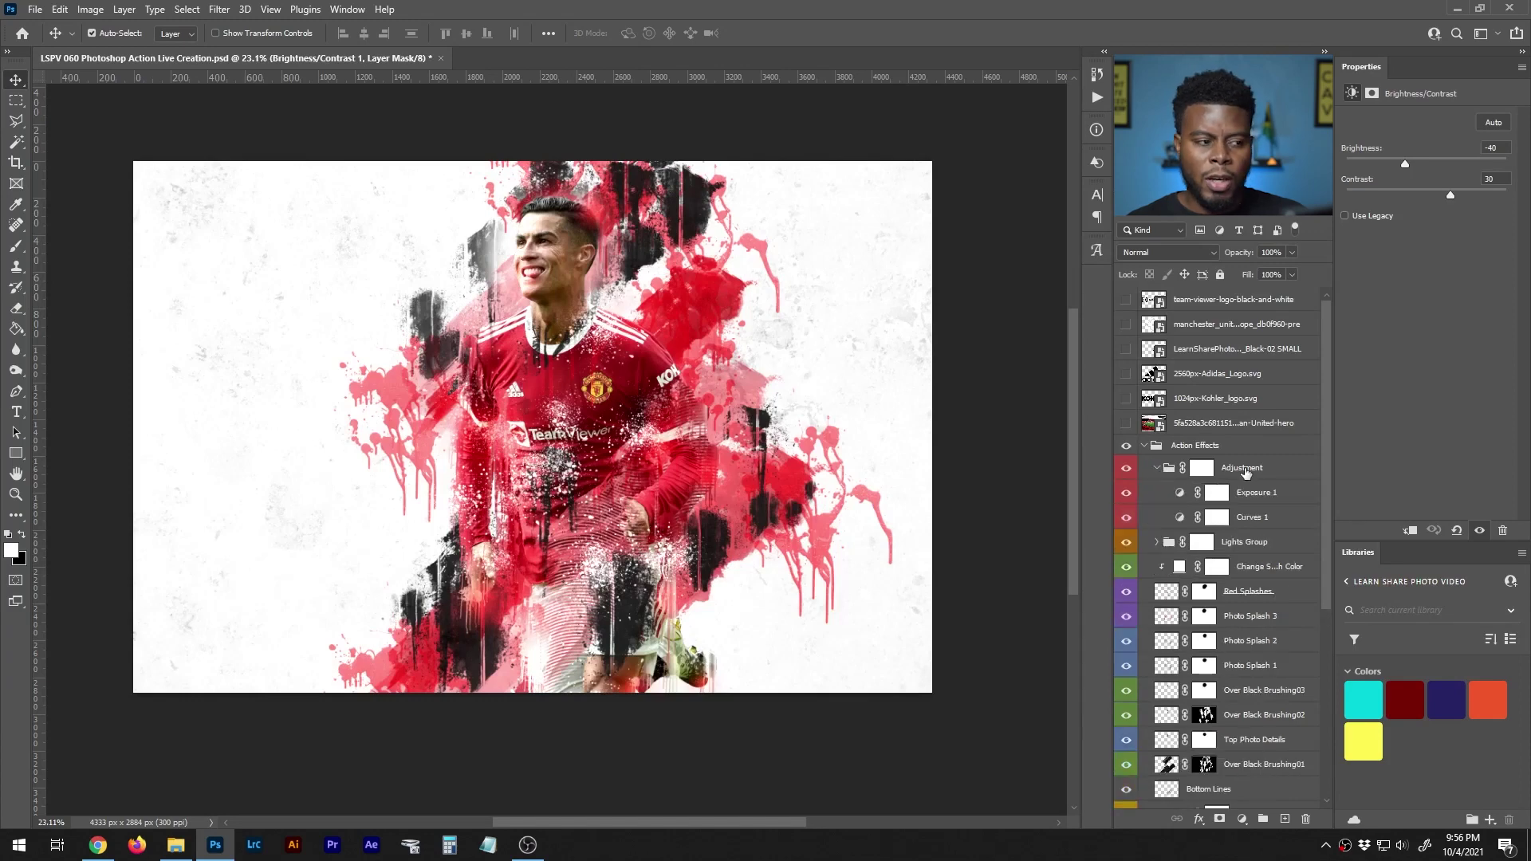
{"action": "left_click", "coordinate": [1177, 470]}
{"action": "left_click", "coordinate": [1121, 471]}
{"action": "left_click", "coordinate": [1126, 471]}
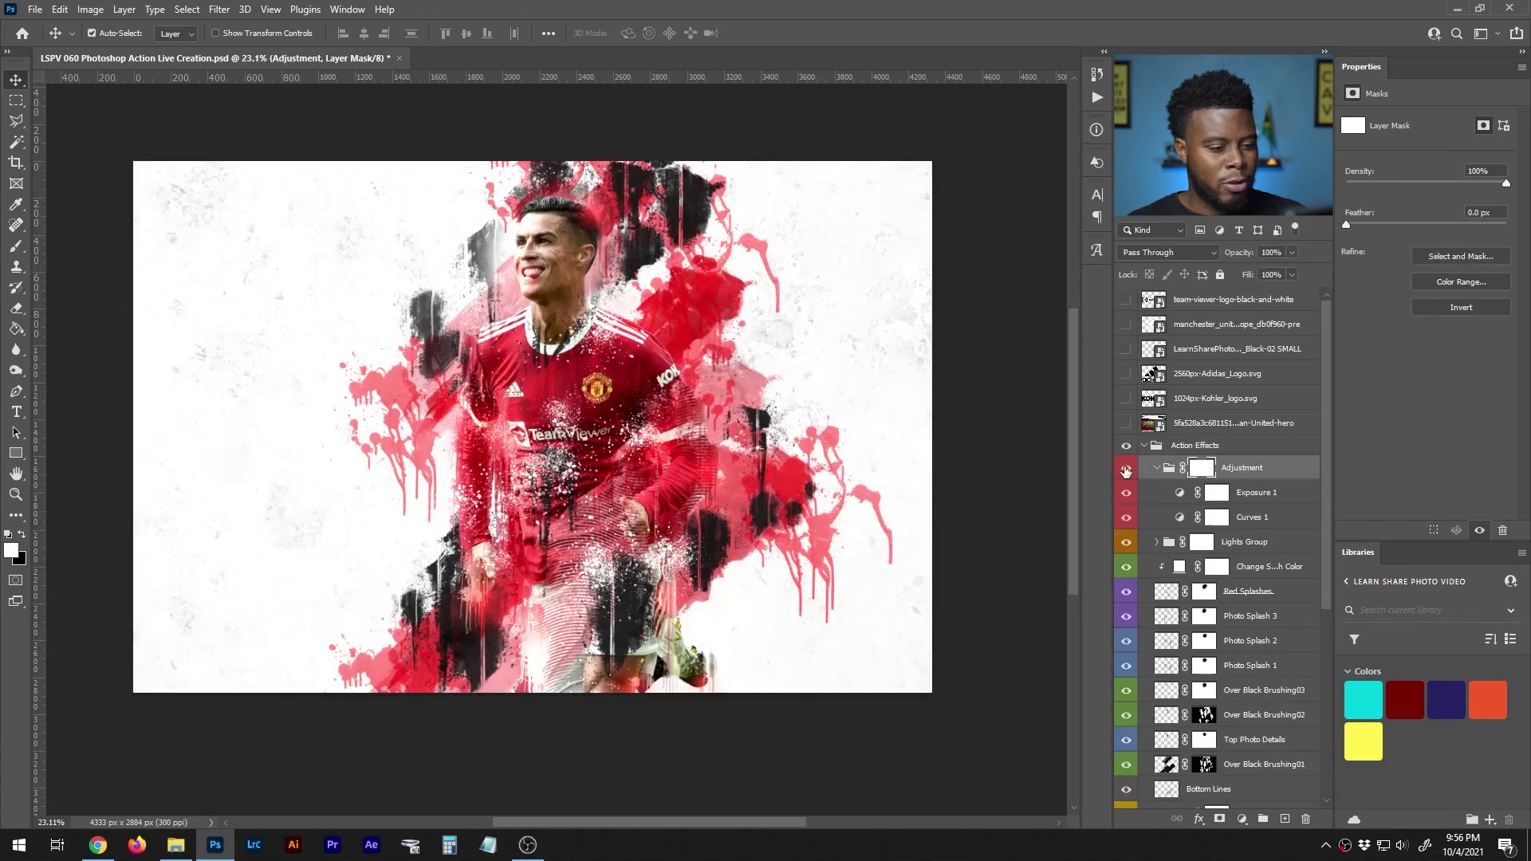
Set the Exposure 1 adjustment's exposure to +0.30 and collapse the Adjustment group.
{"action": "left_click", "coordinate": [1250, 489]}
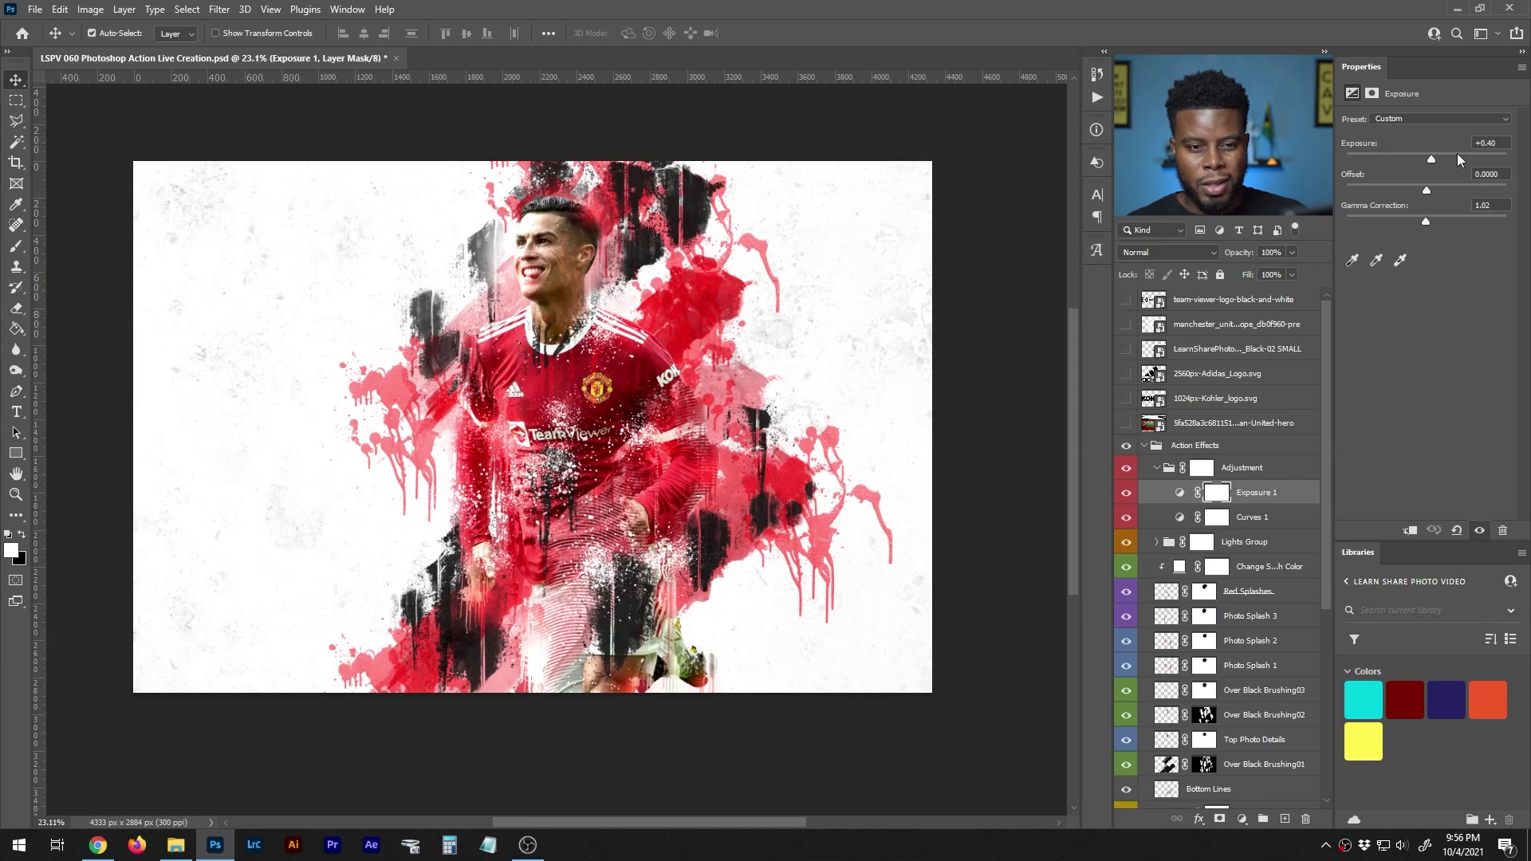
{"action": "left_click_drag", "start_coordinate": [1431, 156], "coordinate": [1428, 157]}
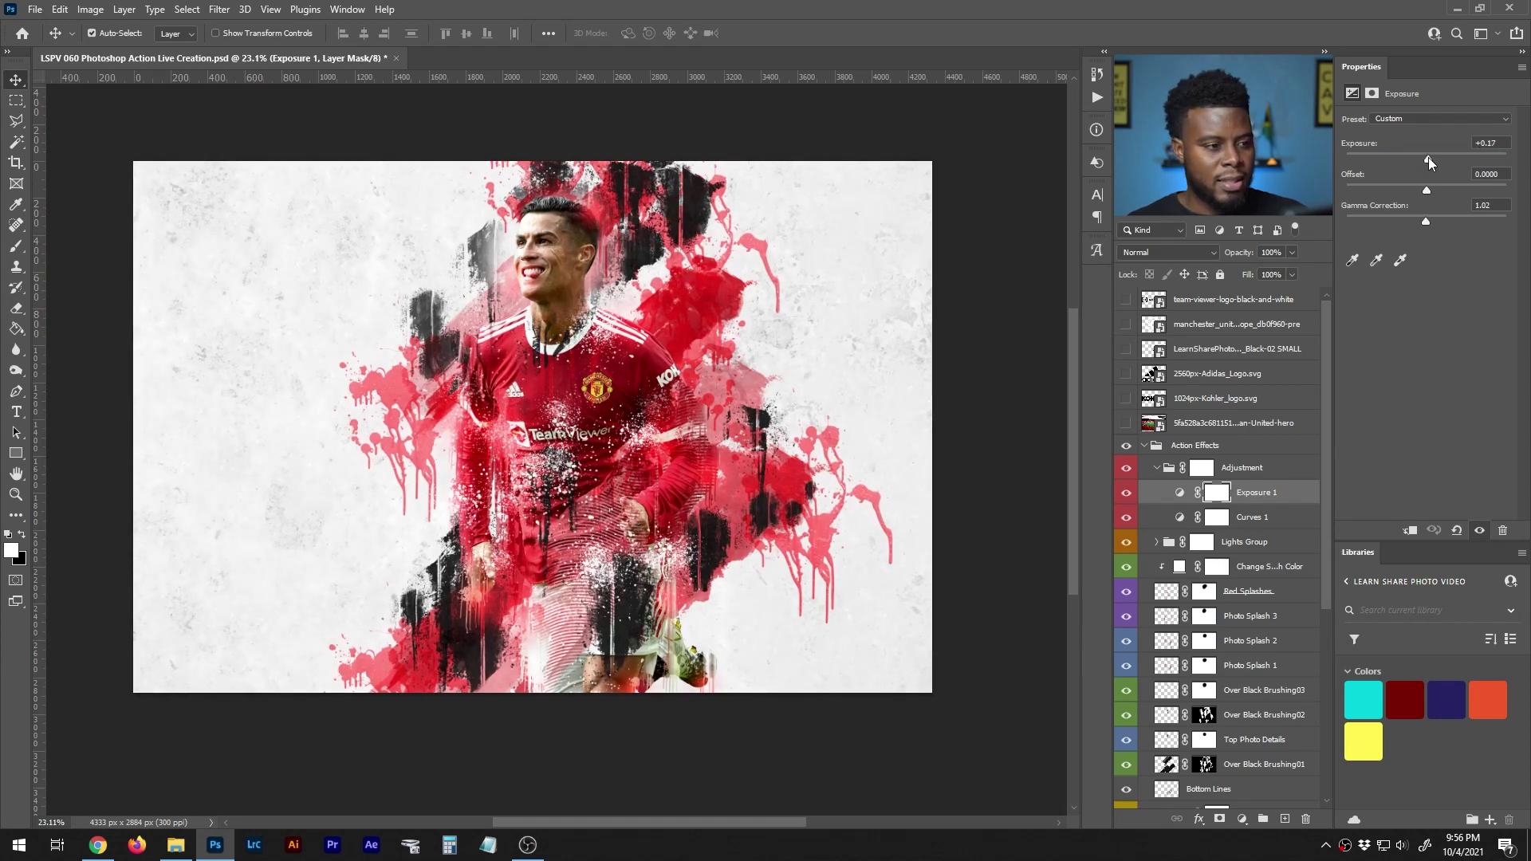
{"action": "left_click_drag", "start_coordinate": [1428, 156], "coordinate": [1429, 157]}
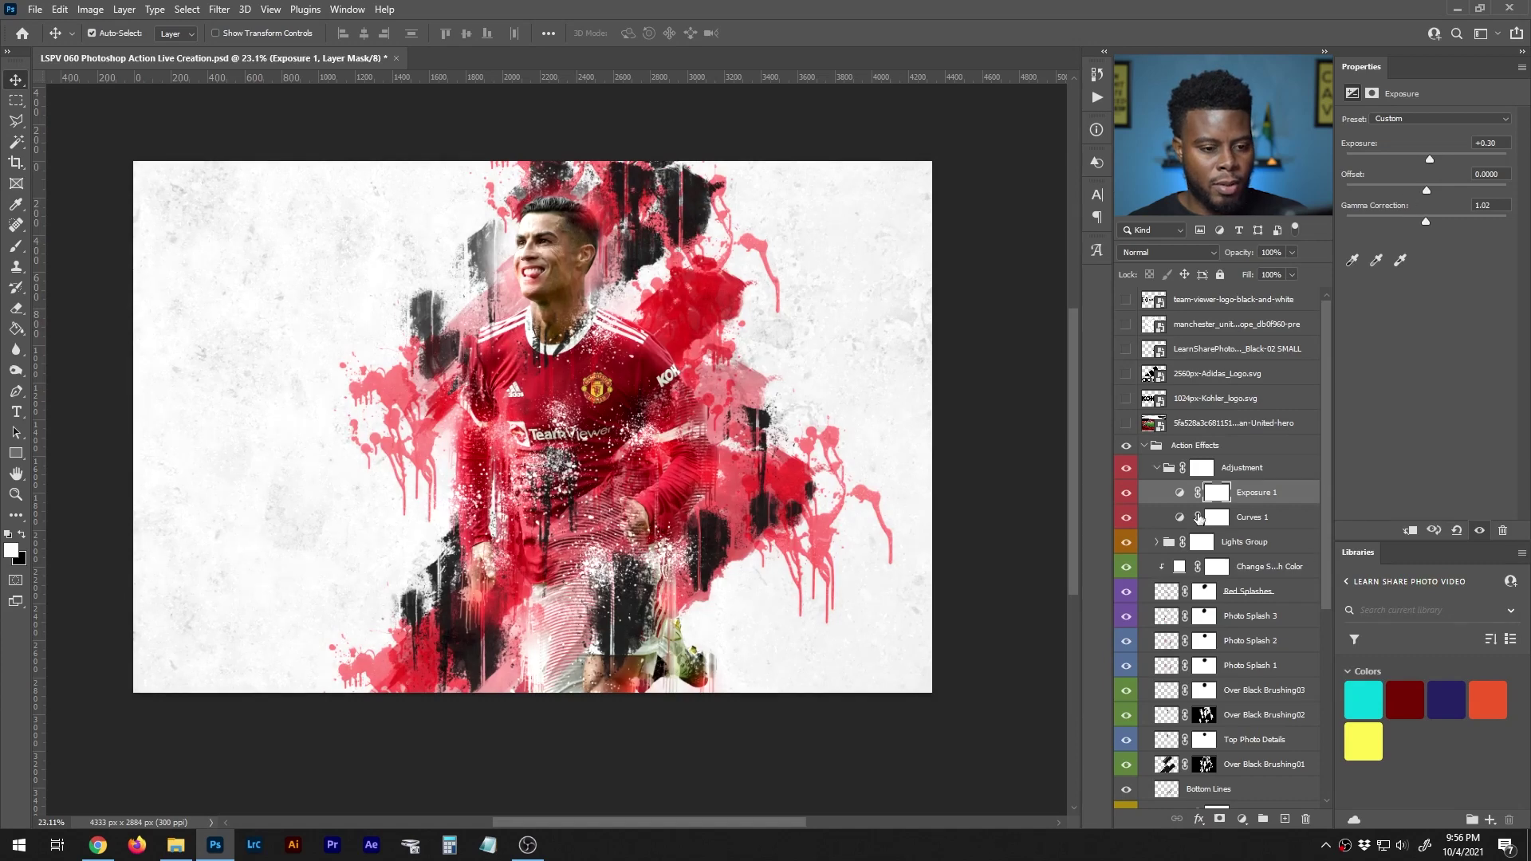
{"action": "left_click", "coordinate": [1157, 468]}
{"action": "scroll", "coordinate": [1251, 587], "scroll_direction": "down", "scroll_amount": 5}
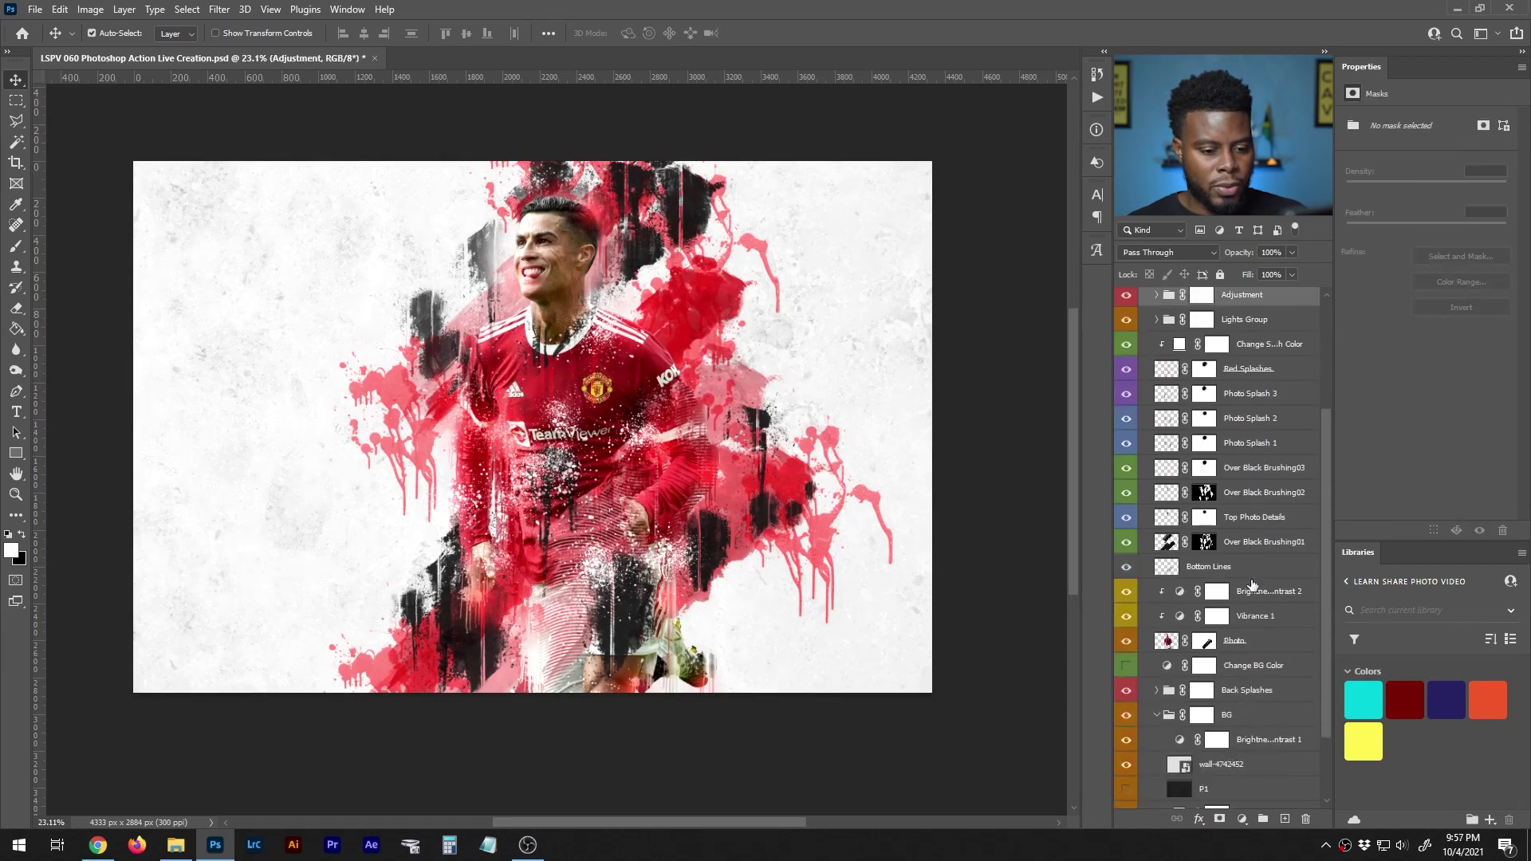
{"action": "scroll", "coordinate": [1228, 590], "scroll_direction": "up", "scroll_amount": 5}
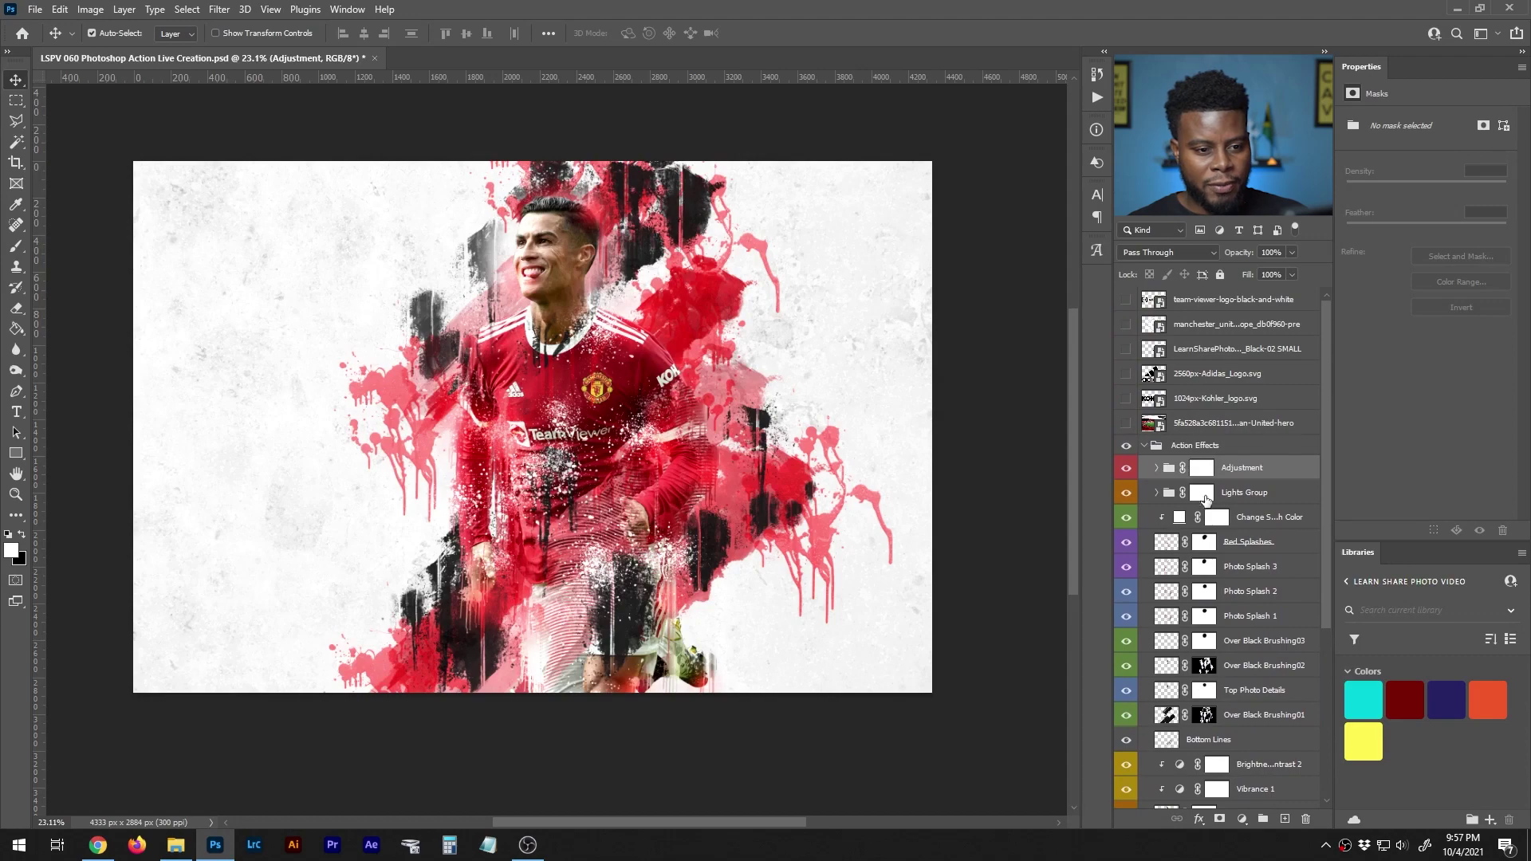
Make the hidden stadium photo layer above the Action Effects group visible.
{"action": "left_click", "coordinate": [1209, 425]}
{"action": "left_click", "coordinate": [1126, 423]}
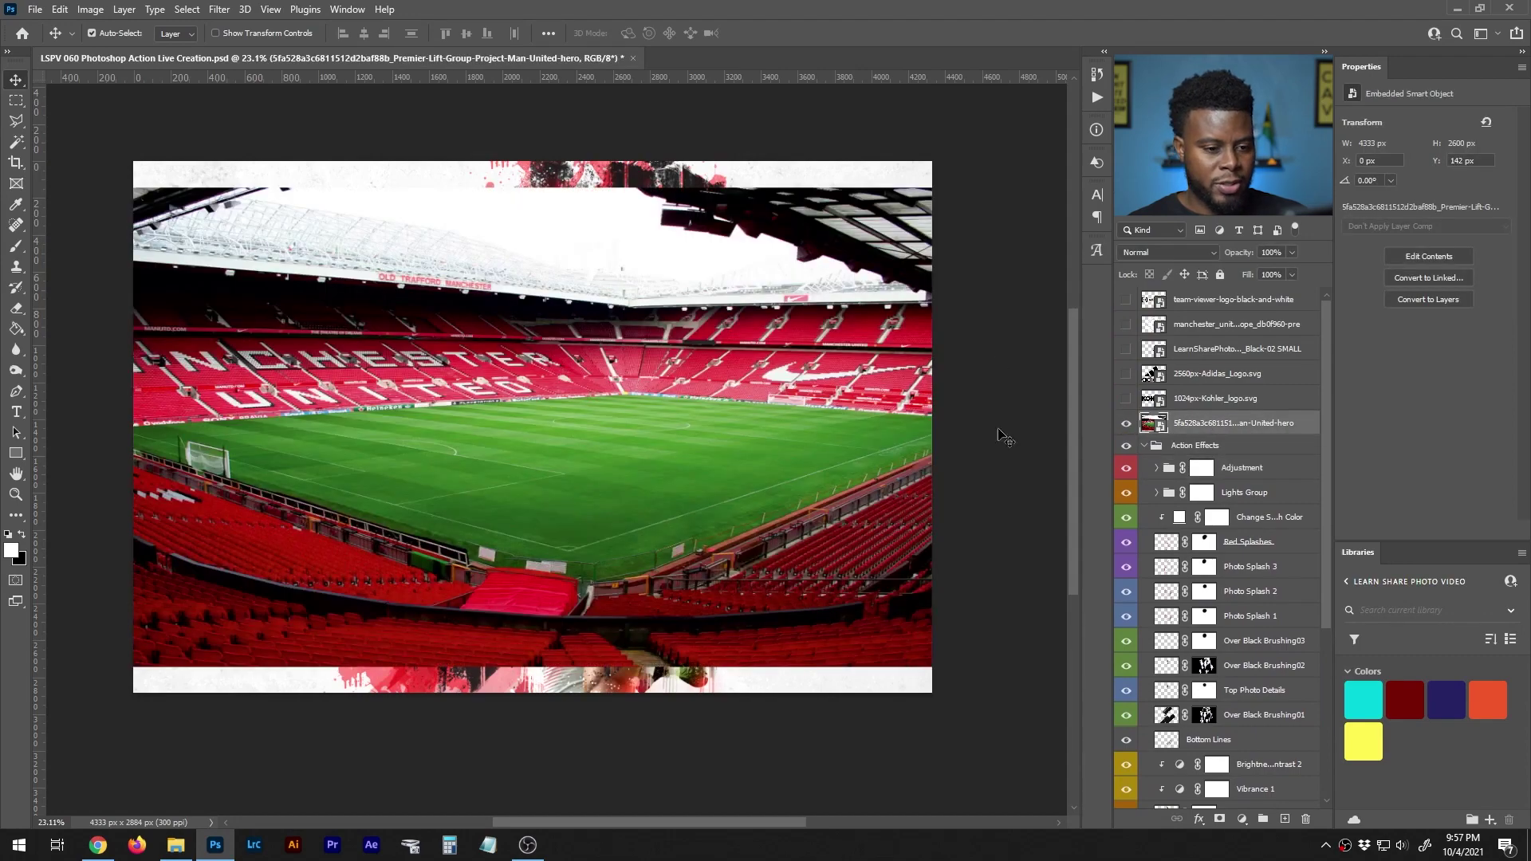
{"action": "key", "text": "ctrl+t"}
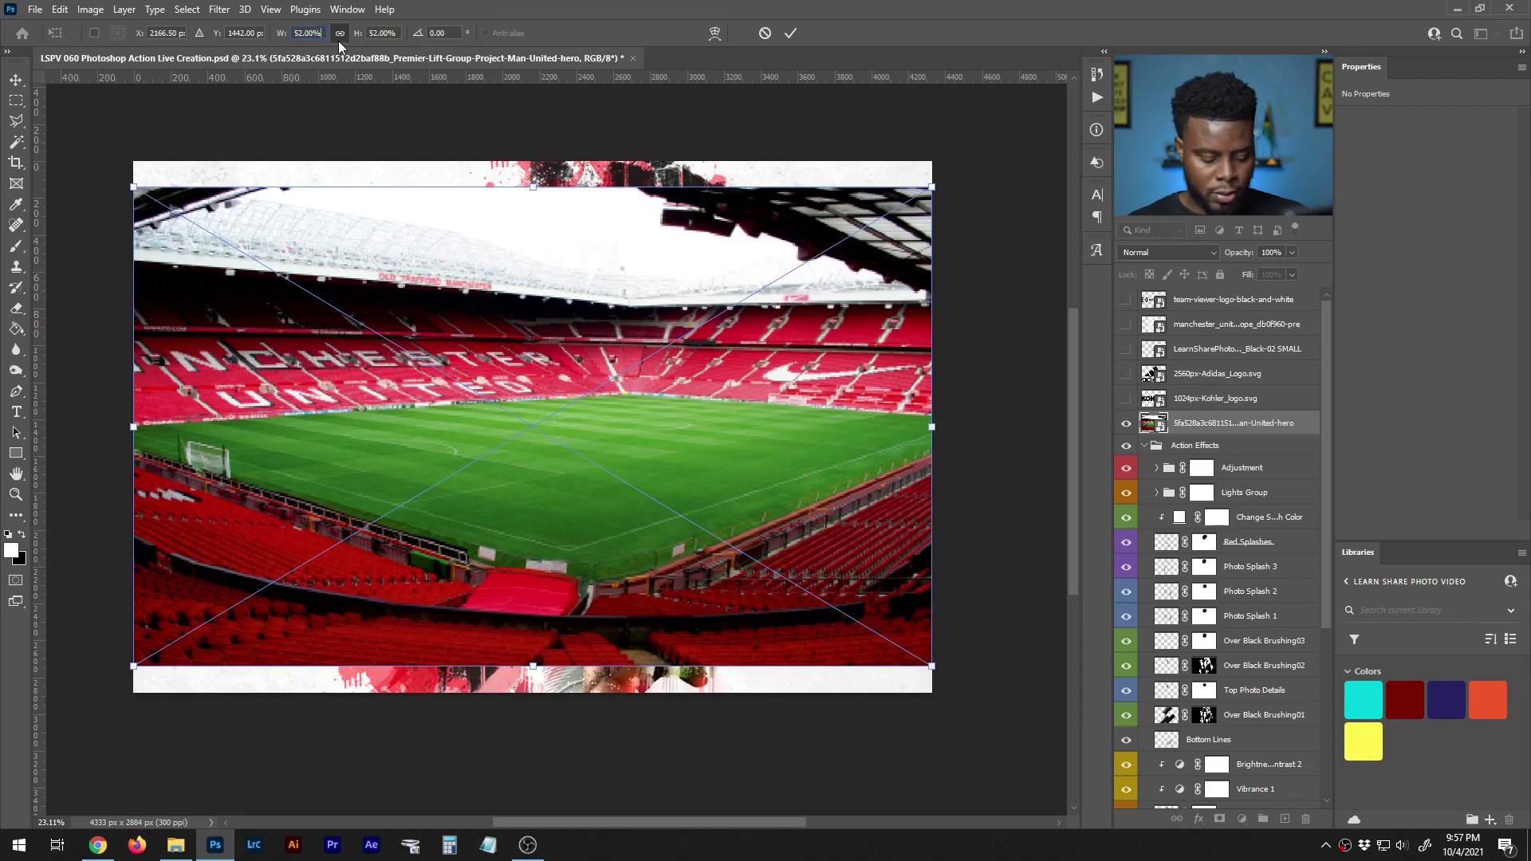
{"action": "key", "text": "Return"}
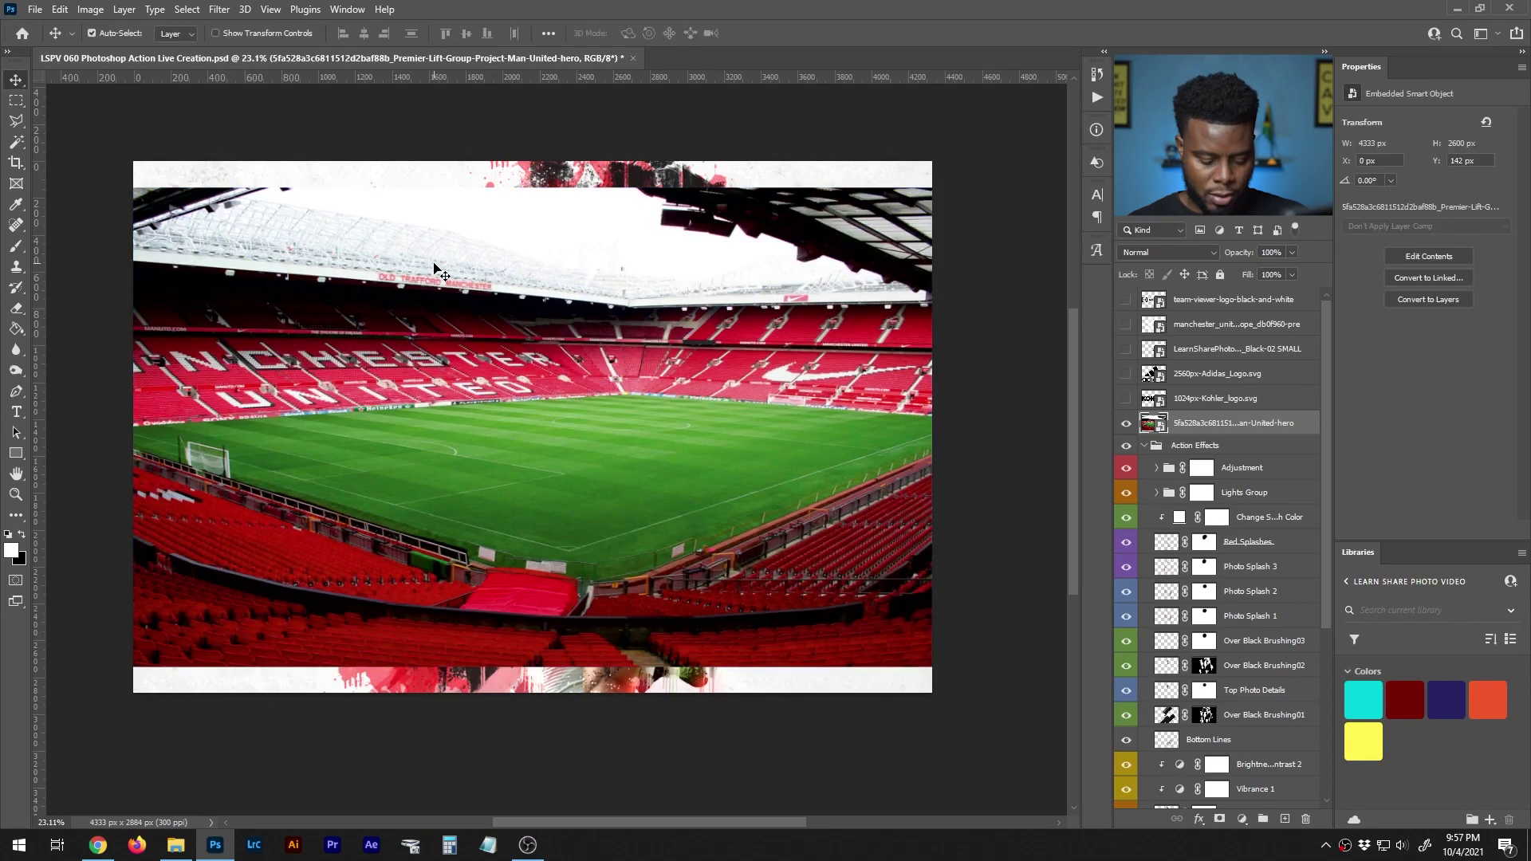
Switch to full screen mode with the menu bar kept and centre the whole canvas in the workspace.
{"action": "key", "text": "f"}
{"action": "scroll", "coordinate": [704, 404], "scroll_direction": "up", "scroll_amount": 1}
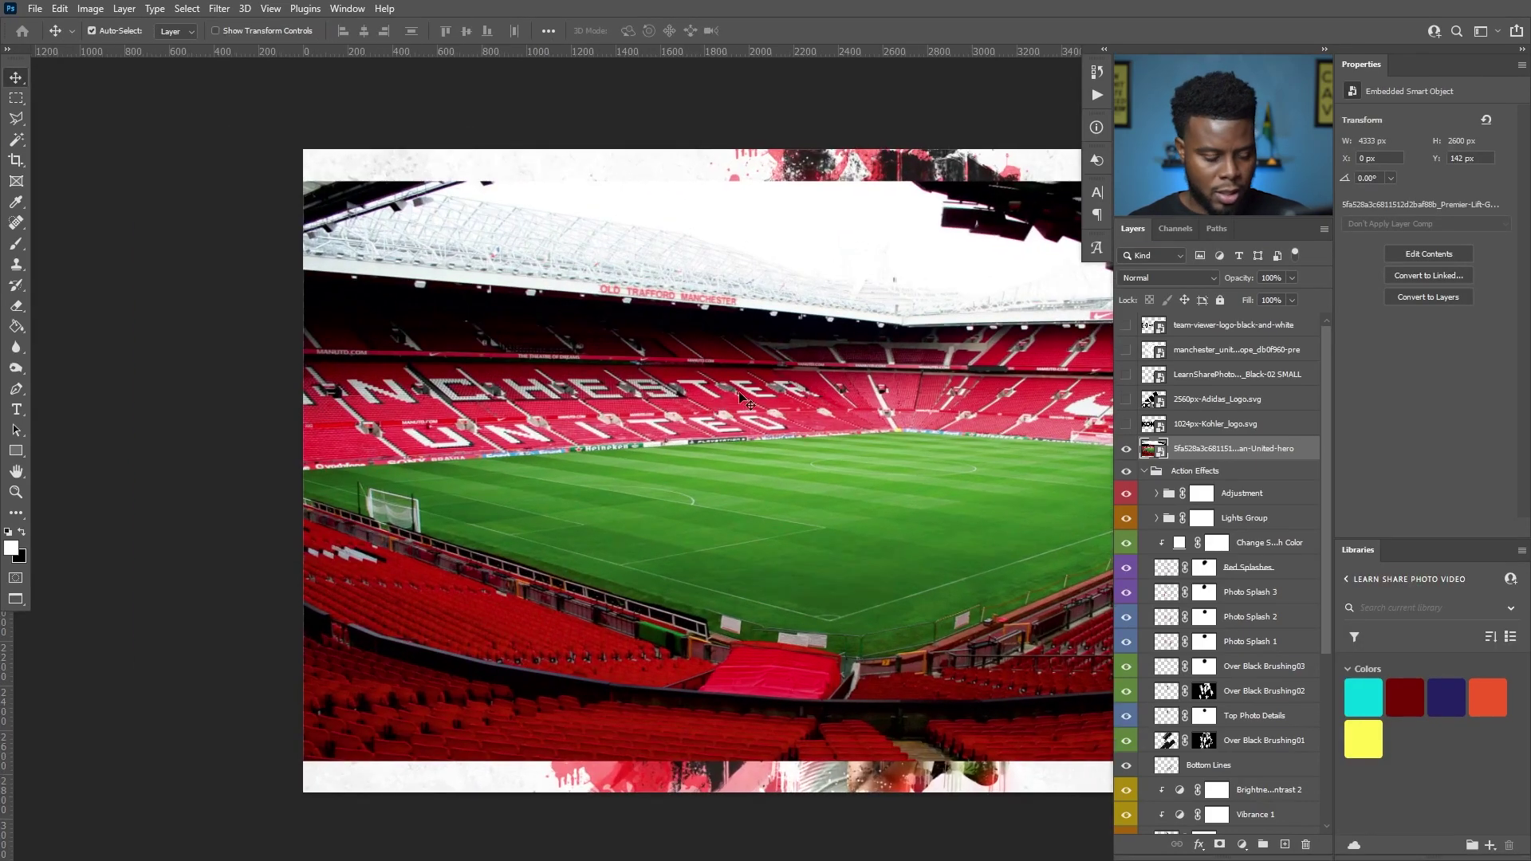
{"action": "key", "text": "h"}
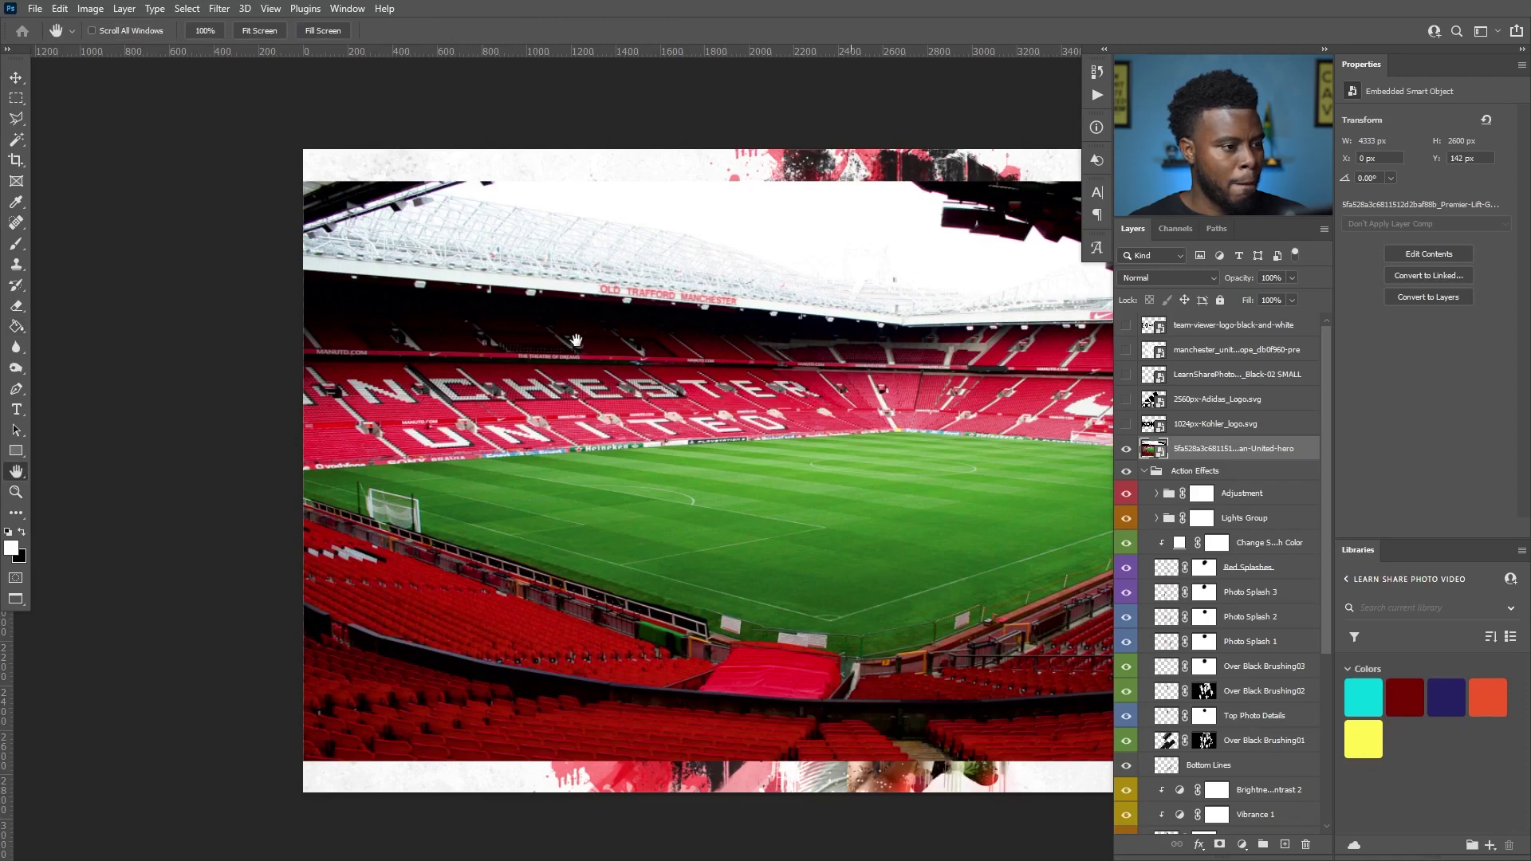
{"action": "key", "text": "g"}
{"action": "left_click", "coordinate": [768, 358]}
{"action": "left_click", "coordinate": [804, 338]}
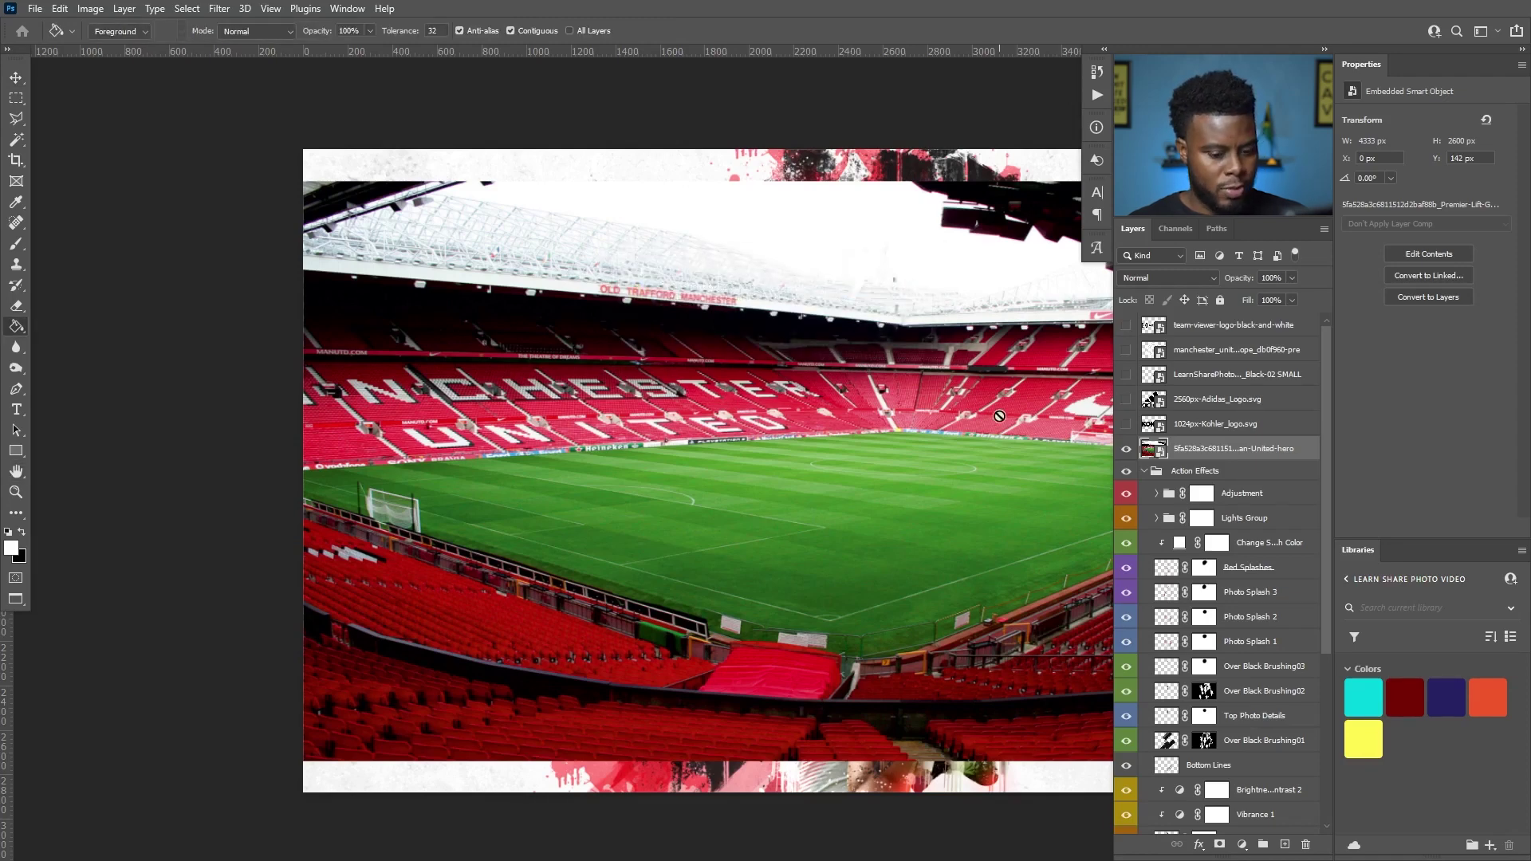
{"action": "key", "text": "v"}
{"action": "key", "text": "h"}
{"action": "left_click_drag", "start_coordinate": [986, 421], "coordinate": [756, 396]}
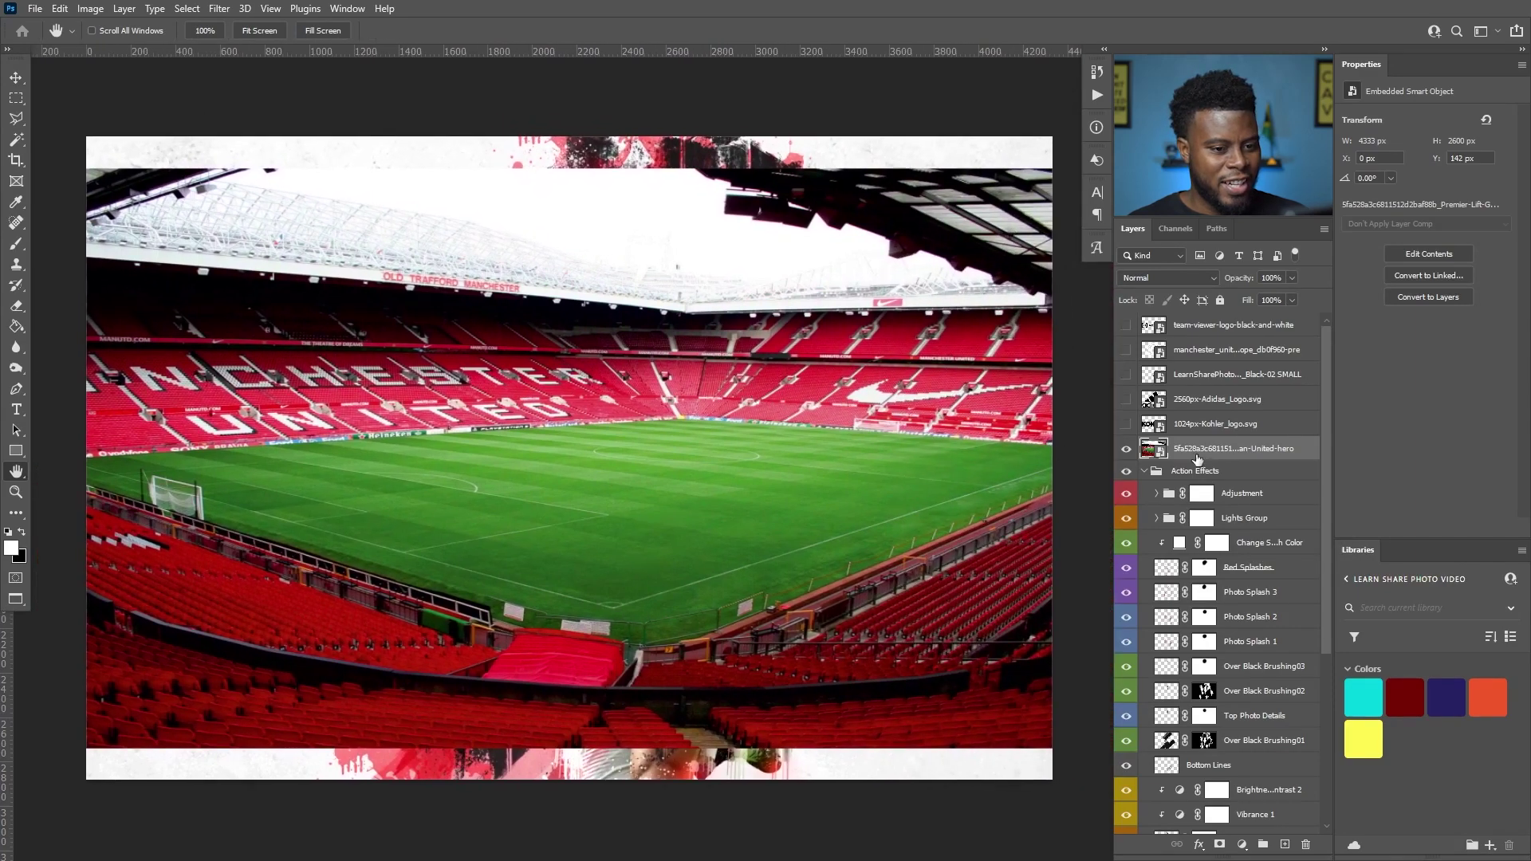
Scale the stadium photo proportionally to 61.06% so it covers the full canvas.
{"action": "scroll", "coordinate": [749, 371], "scroll_direction": "down", "scroll_amount": 1, "text": "alt"}
{"action": "key", "text": "ctrl+t"}
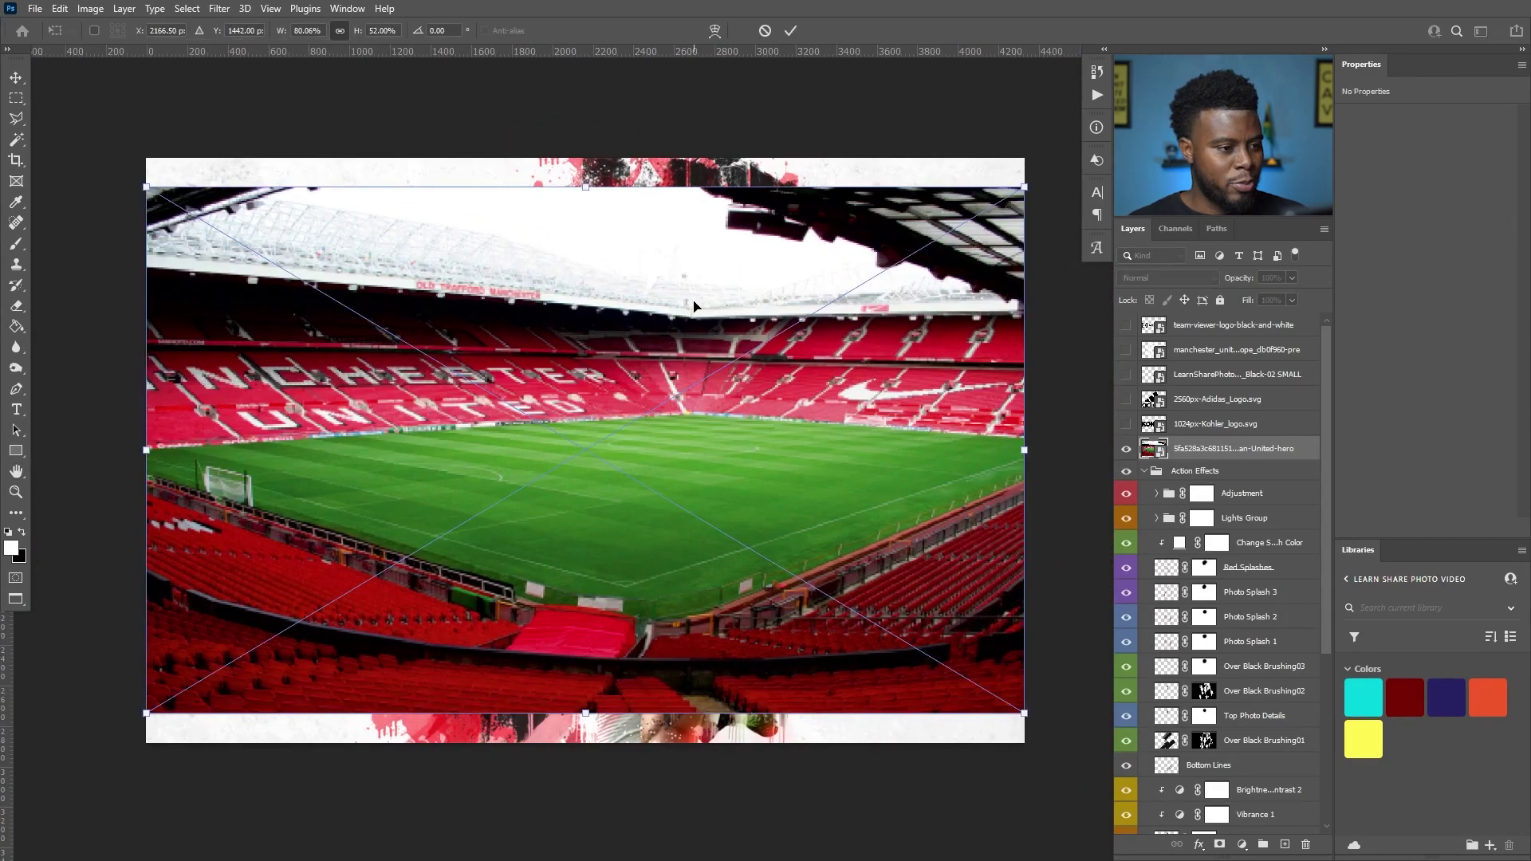
{"action": "scroll", "coordinate": [326, 30], "scroll_direction": "up", "scroll_amount": 6}
{"action": "scroll", "coordinate": [326, 30], "scroll_direction": "down", "scroll_amount": 10}
{"action": "scroll", "coordinate": [326, 30], "scroll_direction": "down", "scroll_amount": 11}
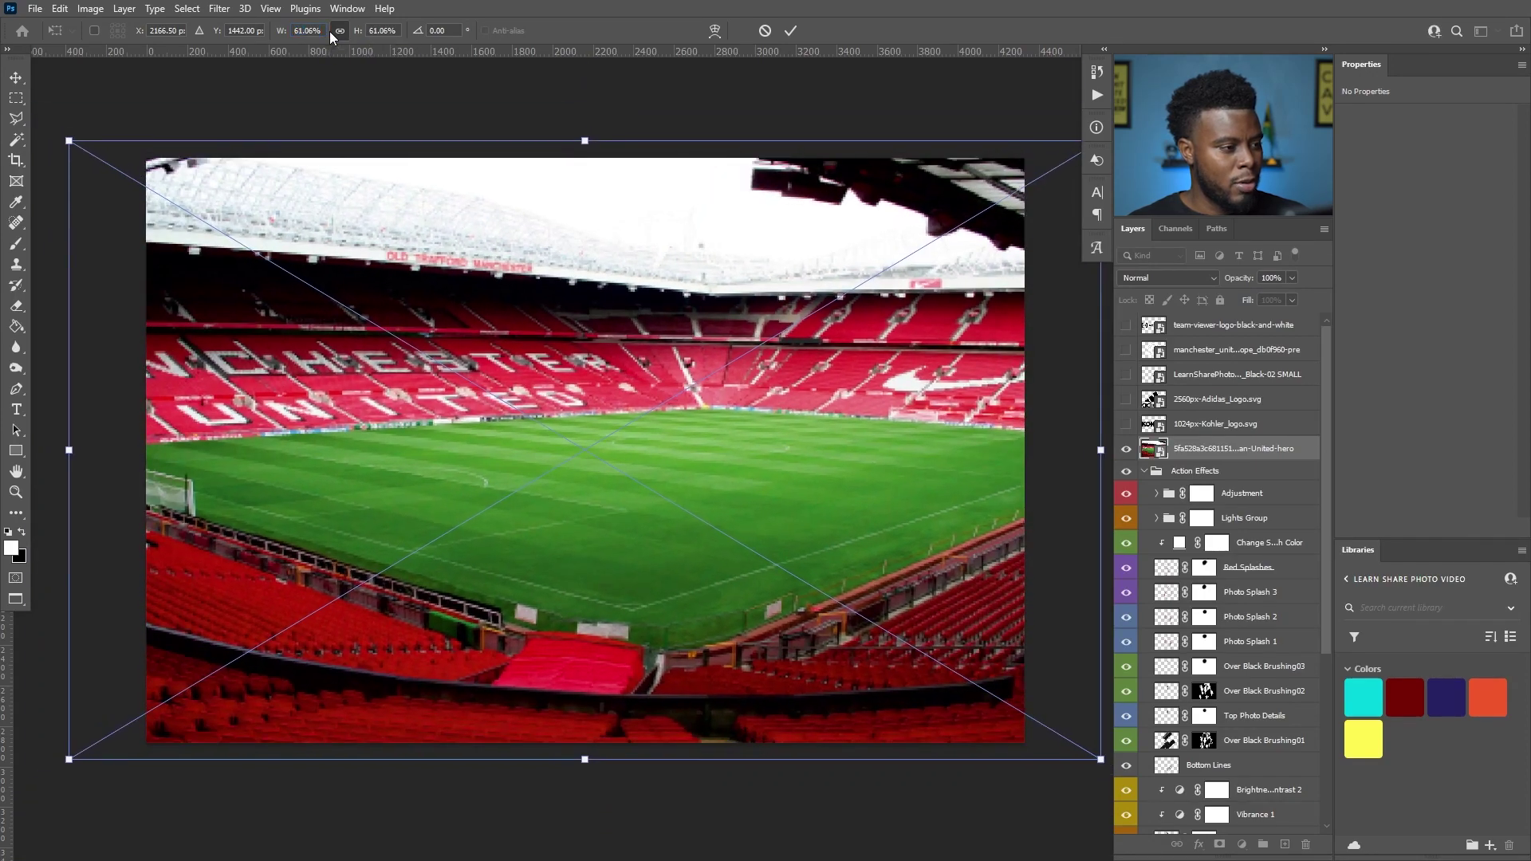
{"action": "key", "text": "Return"}
Reposition the stadium photo over the canvas to about X -225 px, Y -84 px.
{"action": "key", "text": "h"}
{"action": "mouse_move", "coordinate": [347, 313]}
{"action": "left_mouse_down"}
{"action": "mouse_move", "coordinate": [405, 311]}
{"action": "mouse_move", "coordinate": [351, 311]}
{"action": "left_mouse_up"}
{"action": "key", "text": "v"}
{"action": "mouse_move", "coordinate": [652, 392]}
{"action": "left_mouse_down"}
{"action": "mouse_move", "coordinate": [721, 395]}
{"action": "mouse_move", "coordinate": [681, 395]}
{"action": "left_mouse_up"}
Undo a first reordering of the stadium photo layer and place it directly below the Bottom Lines layer.
{"action": "scroll", "coordinate": [1252, 458], "scroll_direction": "down", "scroll_amount": 2}
{"action": "scroll", "coordinate": [1252, 459], "scroll_direction": "down", "scroll_amount": 3}
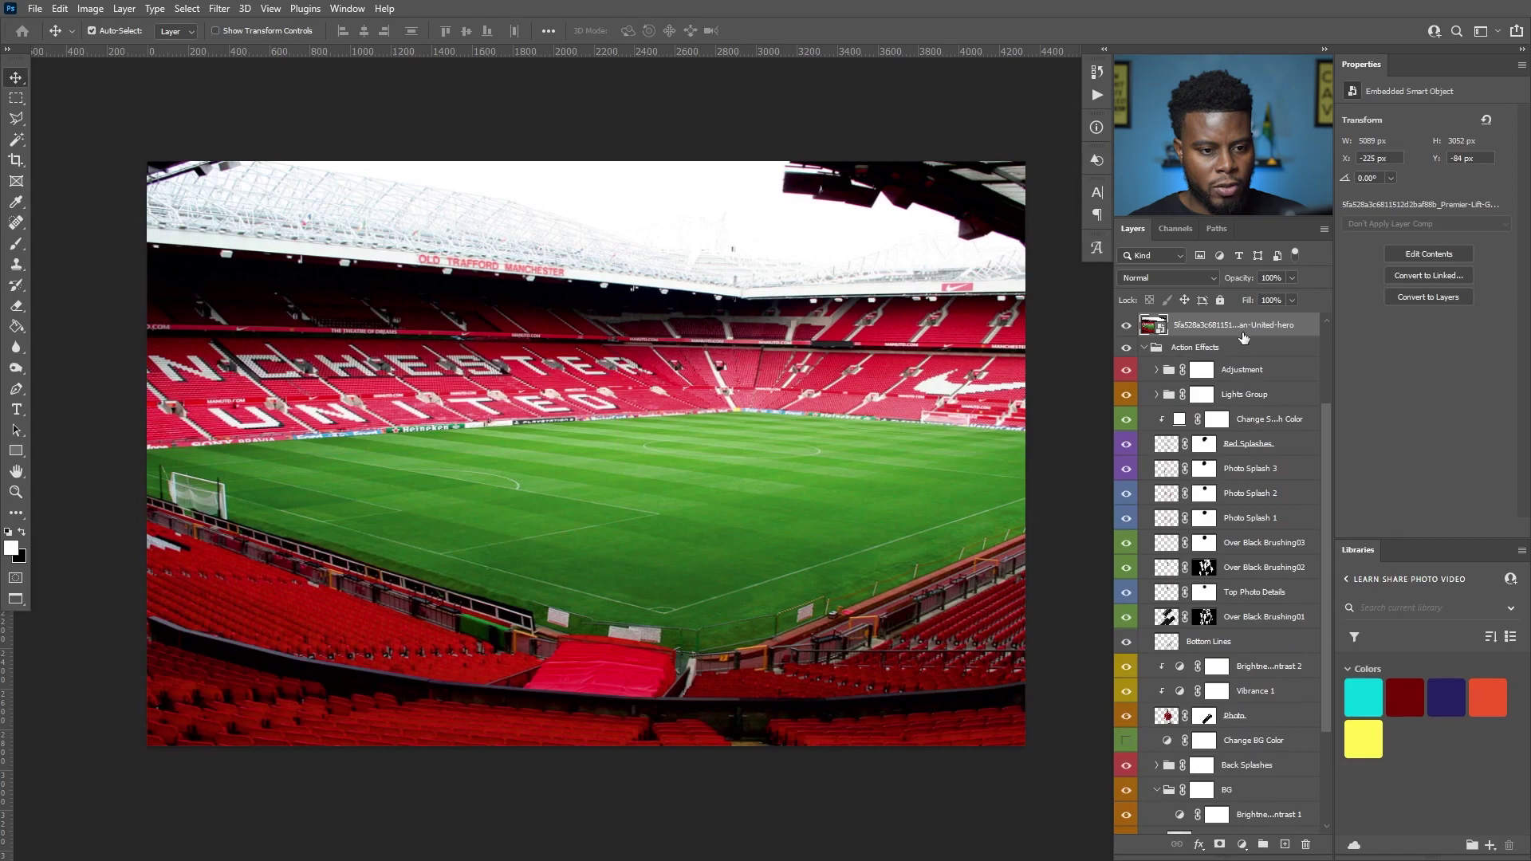
{"action": "left_click_drag", "start_coordinate": [1248, 774], "coordinate": [1247, 767]}
{"action": "scroll", "coordinate": [1240, 678], "scroll_direction": "down", "scroll_amount": 5}
{"action": "key", "text": "ctrl+z"}
{"action": "scroll", "coordinate": [1239, 586], "scroll_direction": "up", "scroll_amount": 3}
{"action": "left_click_drag", "start_coordinate": [1235, 398], "coordinate": [1214, 739]}
{"action": "scroll", "coordinate": [1234, 598], "scroll_direction": "down", "scroll_amount": 9}
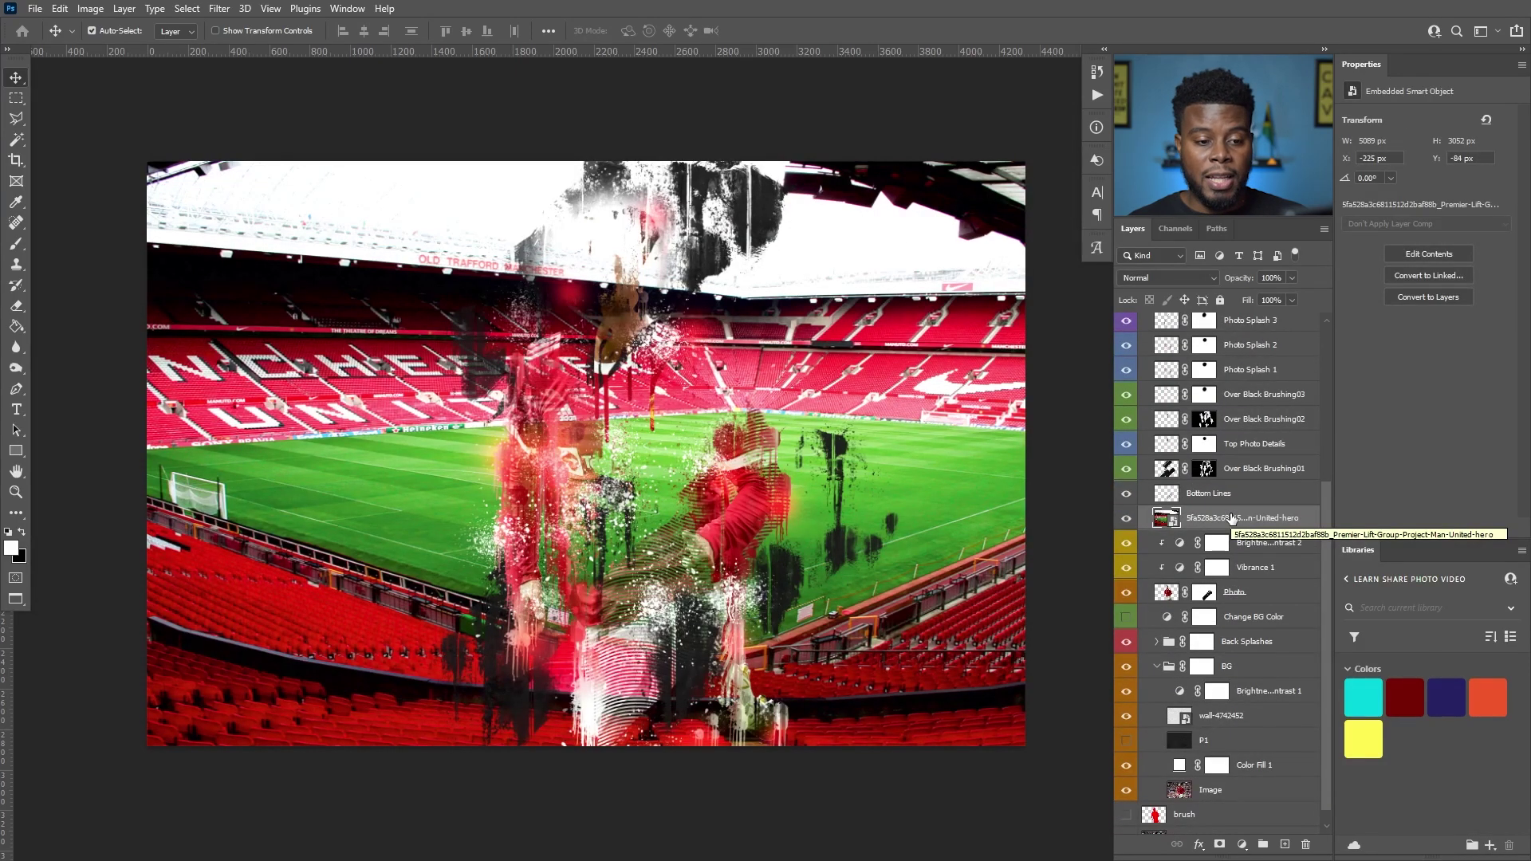
Move the stadium photo layer into the BG group, directly above the wall-4742452 layer.
{"action": "scroll", "coordinate": [1232, 519], "scroll_direction": "up", "scroll_amount": 4}
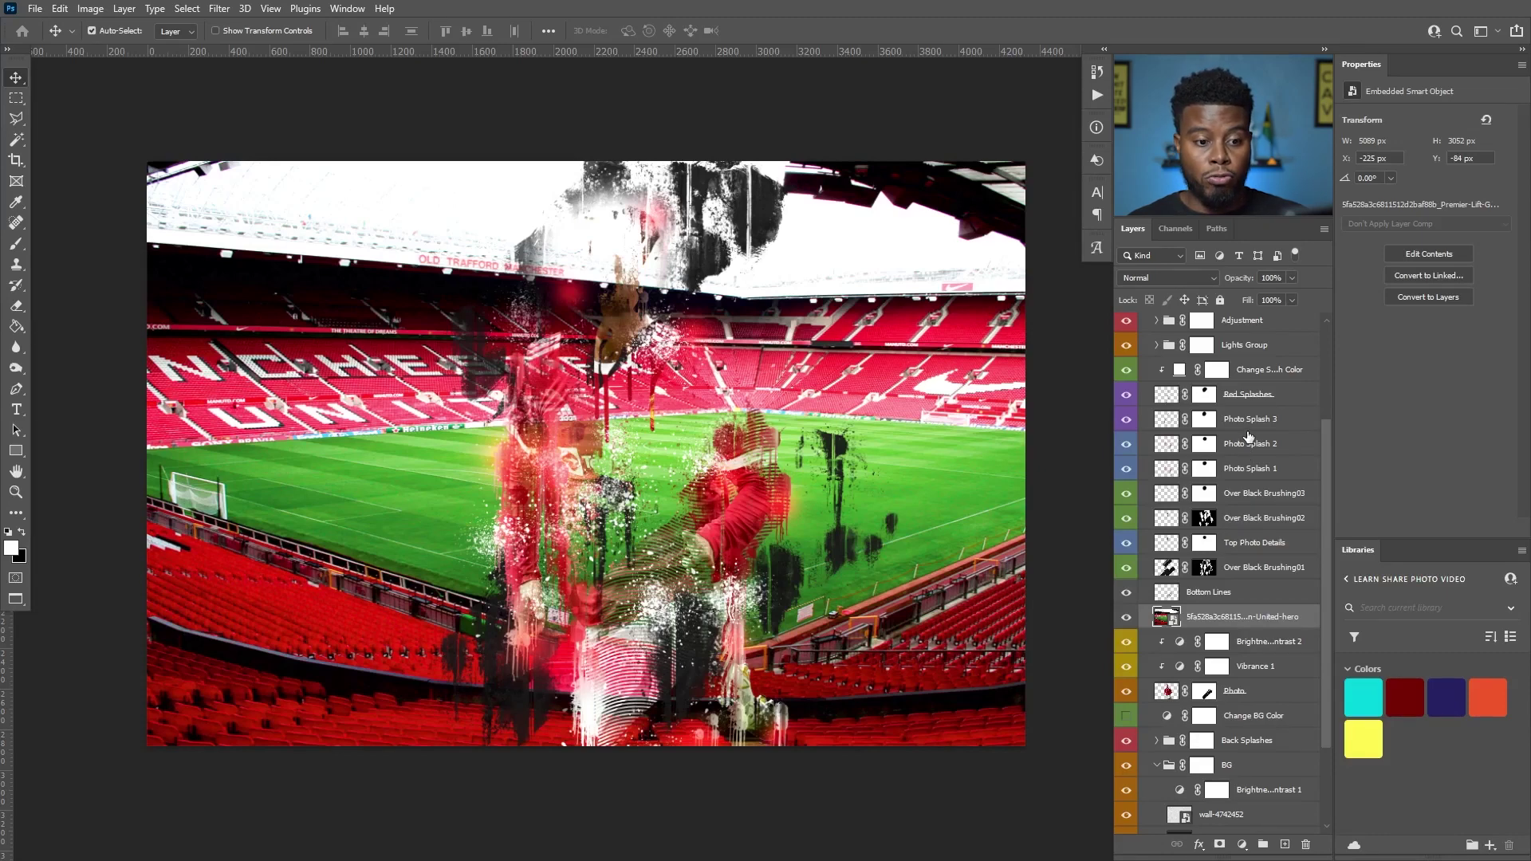
{"action": "scroll", "coordinate": [1244, 479], "scroll_direction": "up", "scroll_amount": 3}
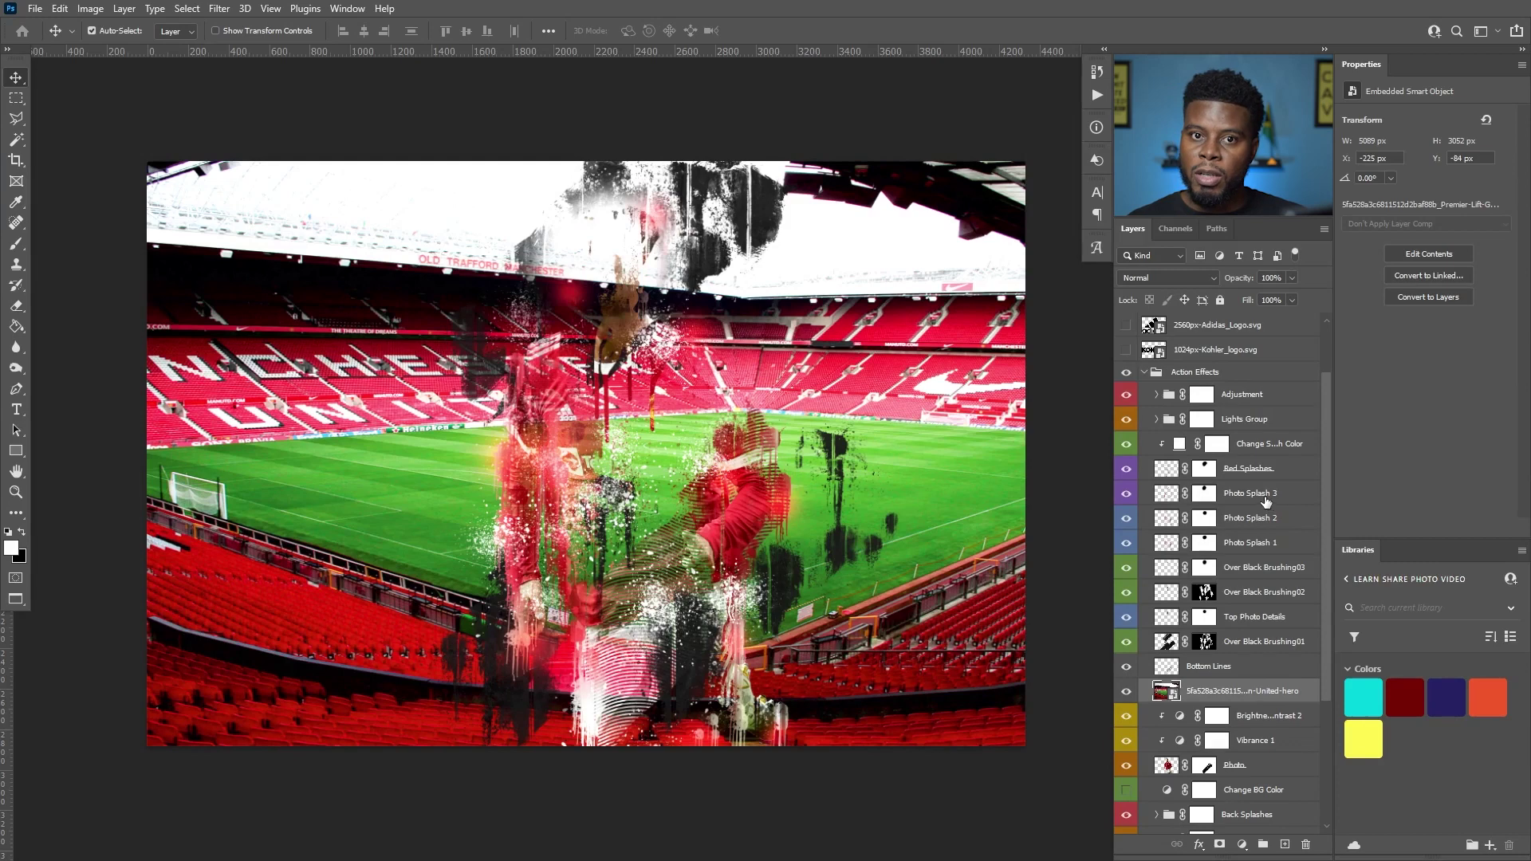
{"action": "left_click", "coordinate": [1246, 478]}
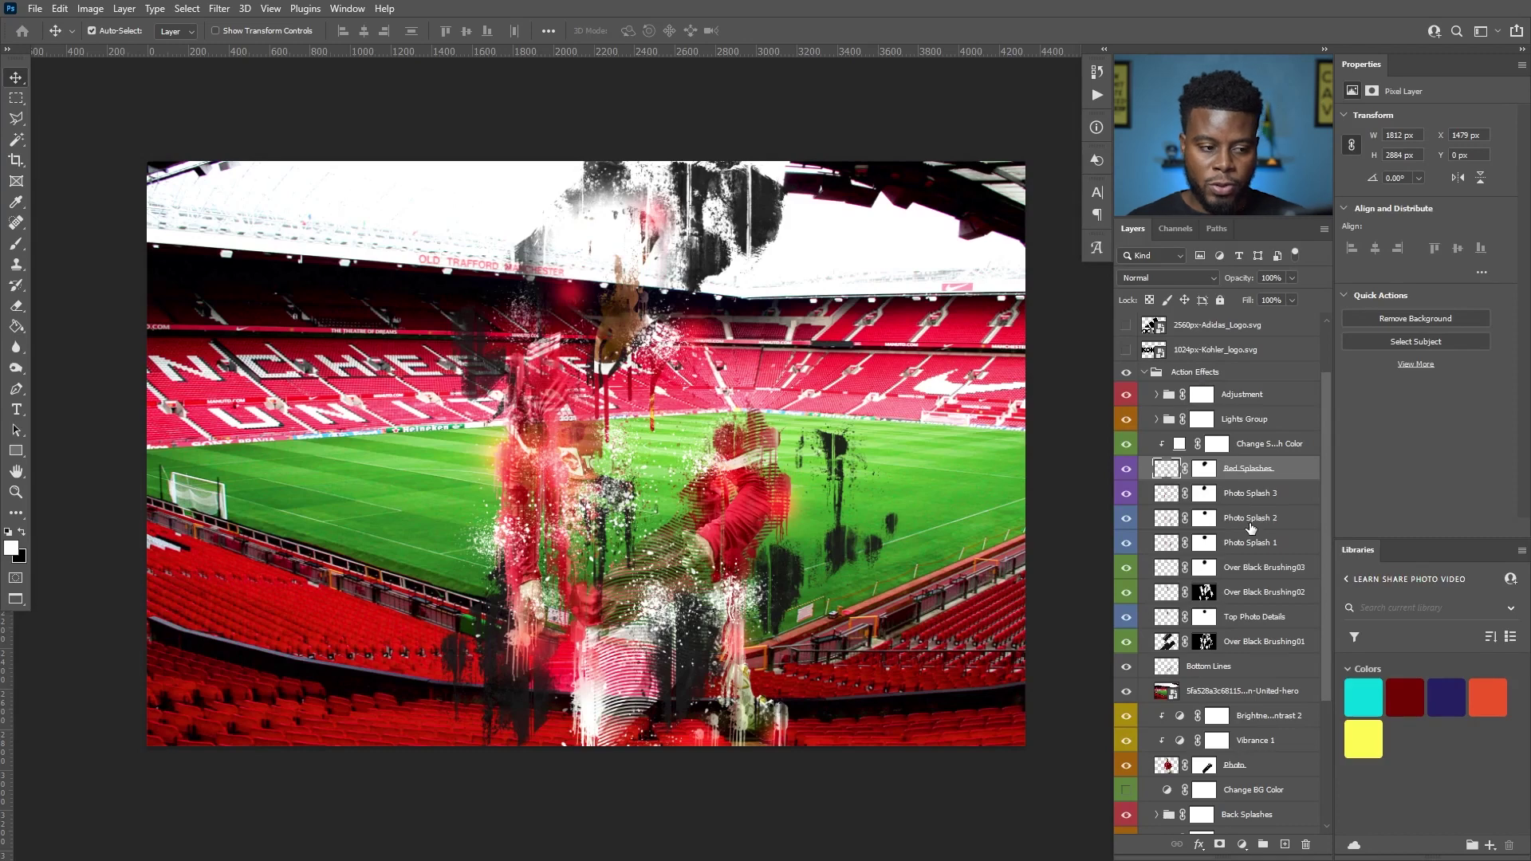
{"action": "scroll", "coordinate": [1251, 528], "scroll_direction": "down", "scroll_amount": 2}
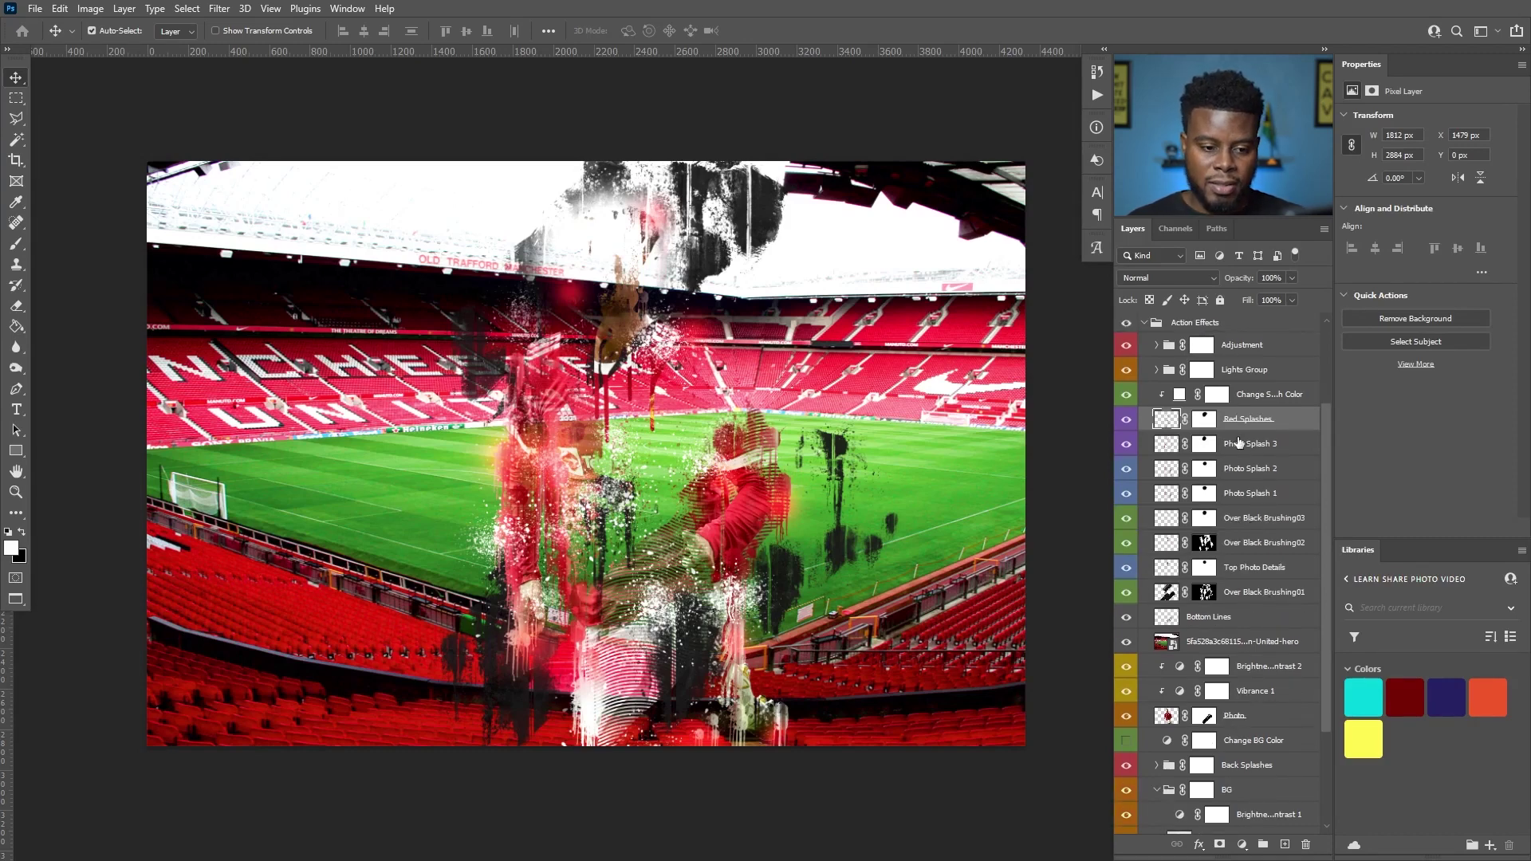
{"action": "scroll", "coordinate": [1239, 444], "scroll_direction": "down", "scroll_amount": 6}
{"action": "left_click_drag", "start_coordinate": [1235, 501], "coordinate": [1238, 684]}
Toggle the stadium photo layer to compare, and lower its opacity to 7% after trying 10% and 5%.
{"action": "left_click", "coordinate": [1127, 675]}
{"action": "left_click", "coordinate": [1127, 675]}
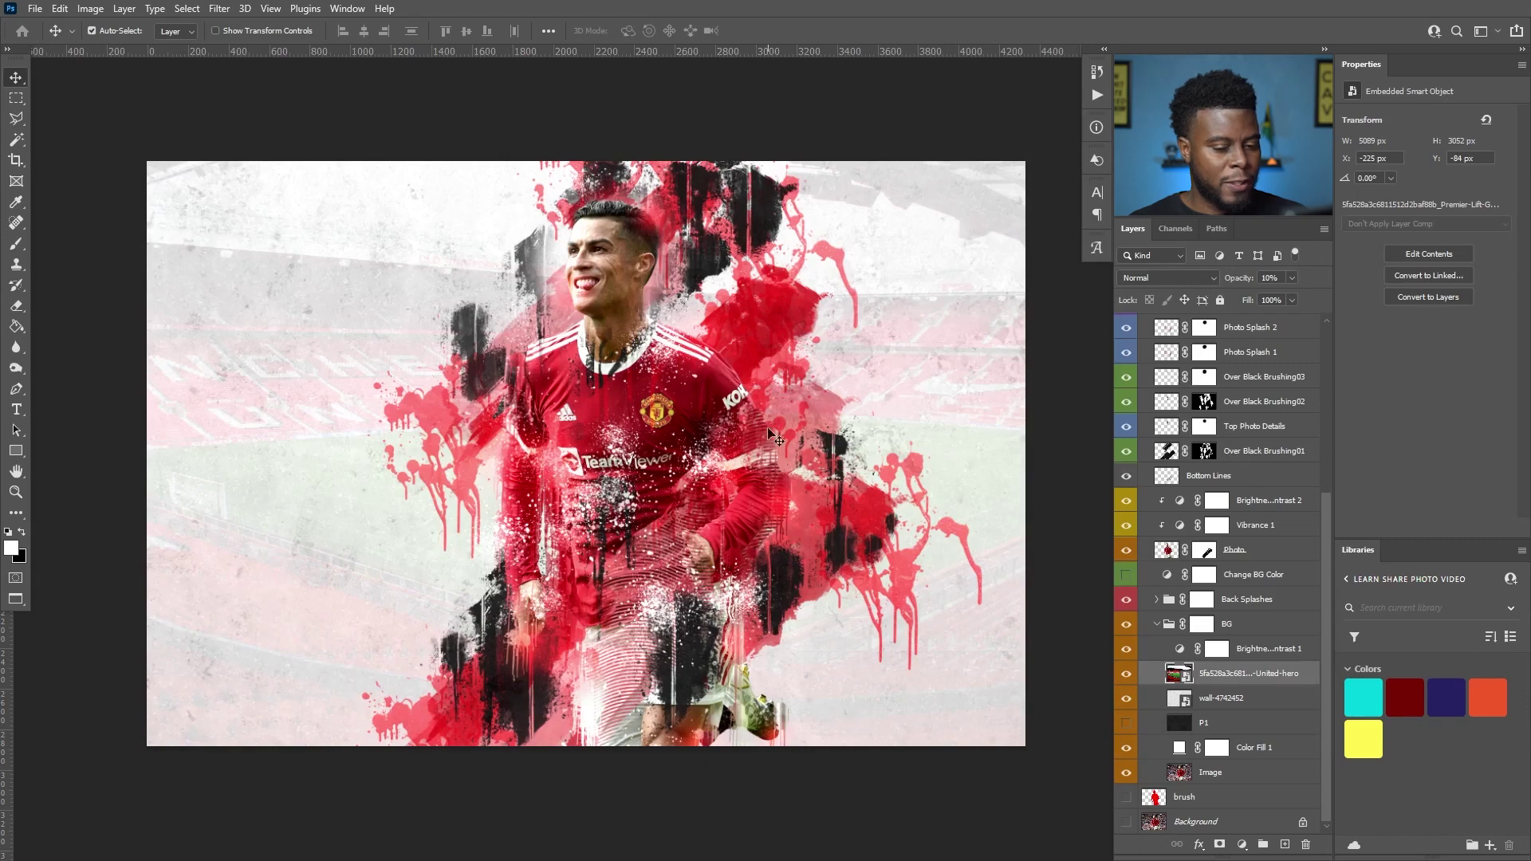
{"action": "key", "text": "0"}
{"action": "key", "text": "5"}
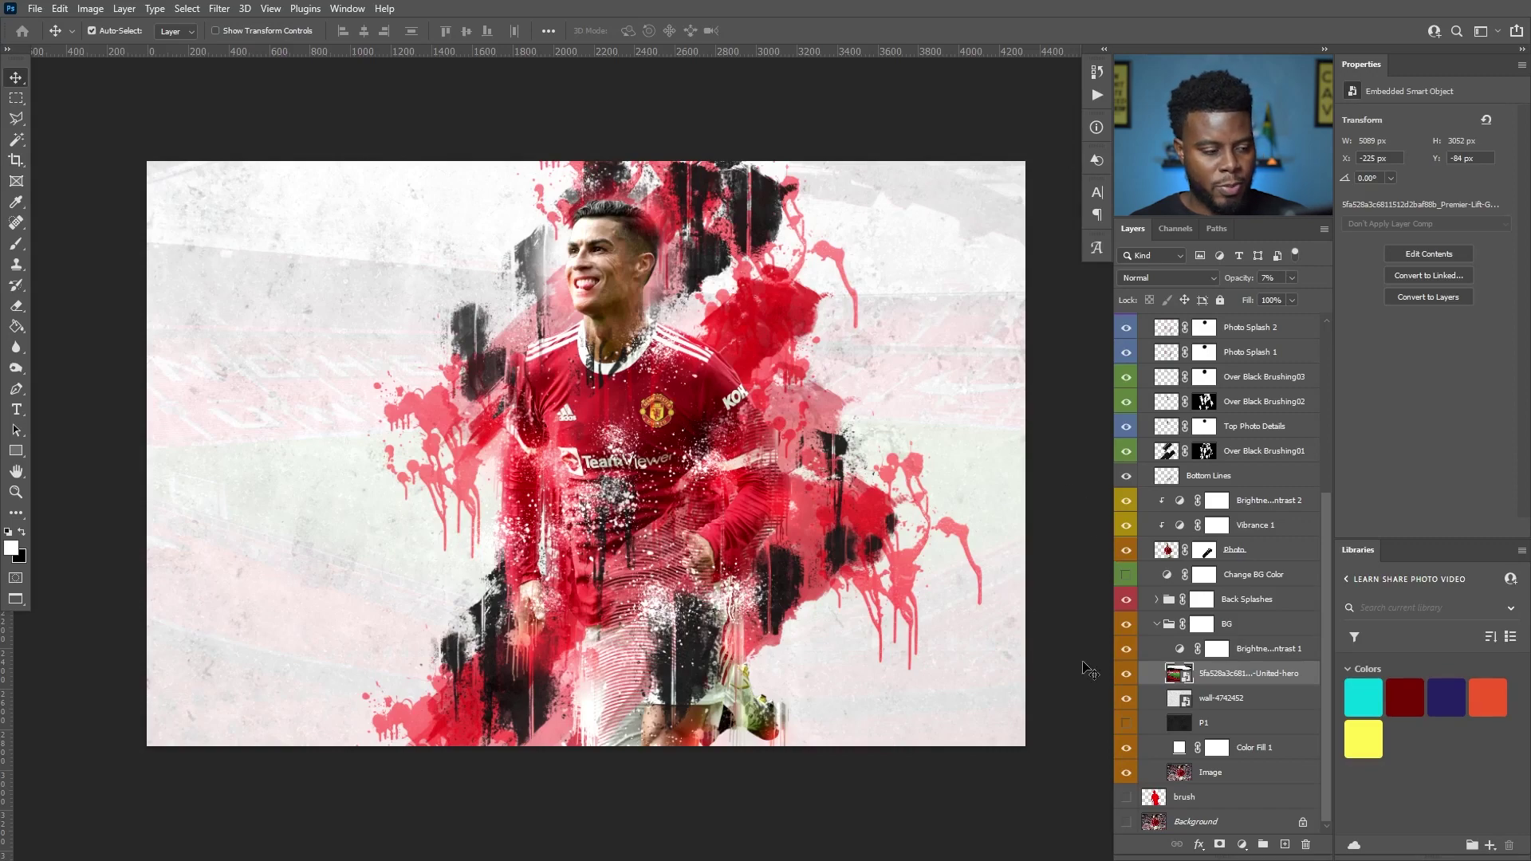
{"action": "scroll", "coordinate": [1151, 569], "scroll_direction": "up", "scroll_amount": 5}
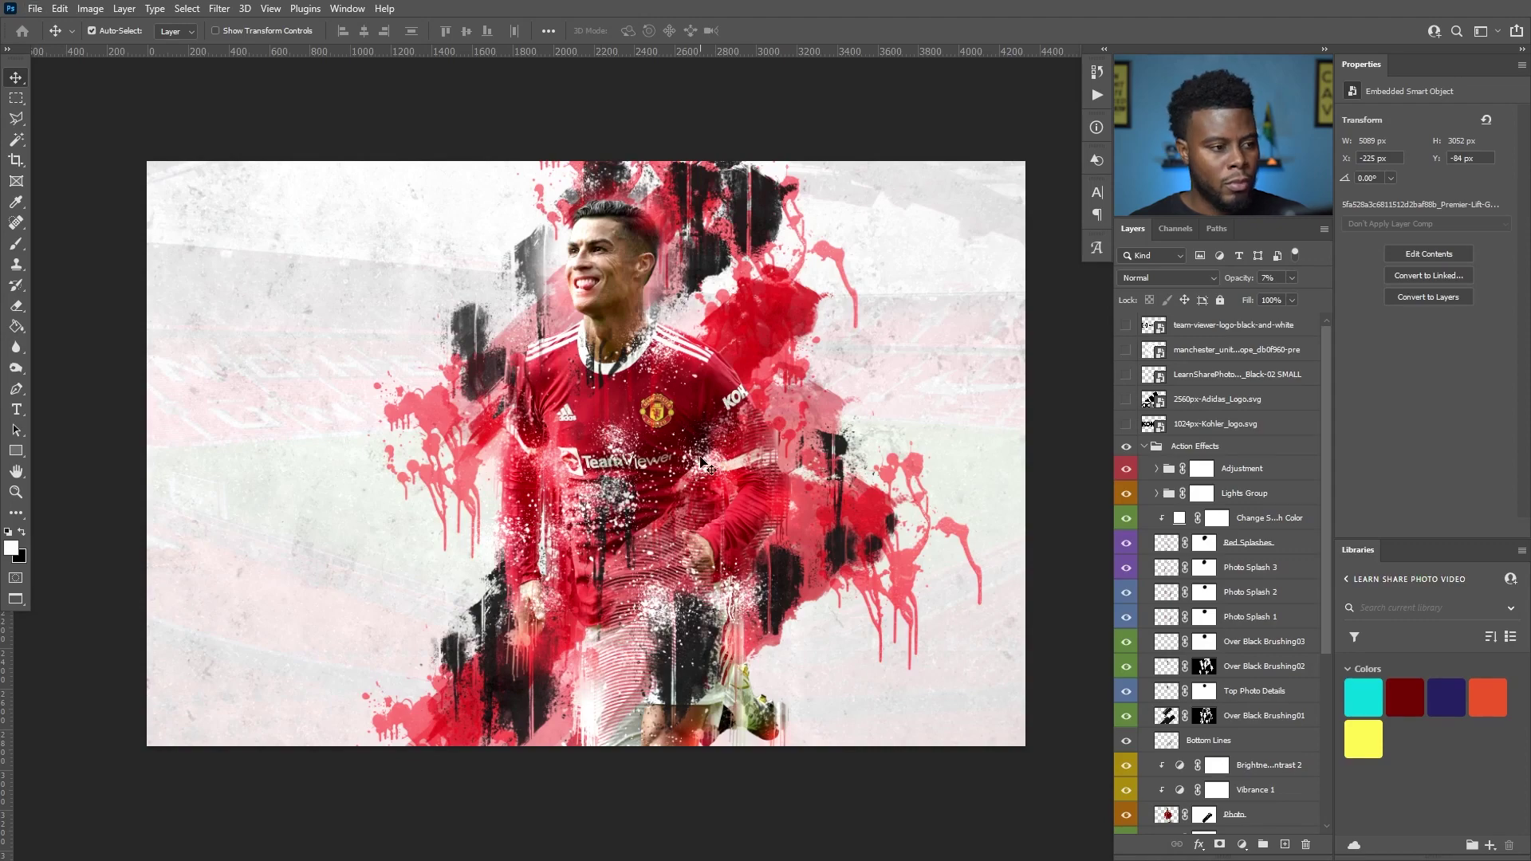
{"action": "scroll", "coordinate": [700, 461], "scroll_direction": "up", "scroll_amount": 1}
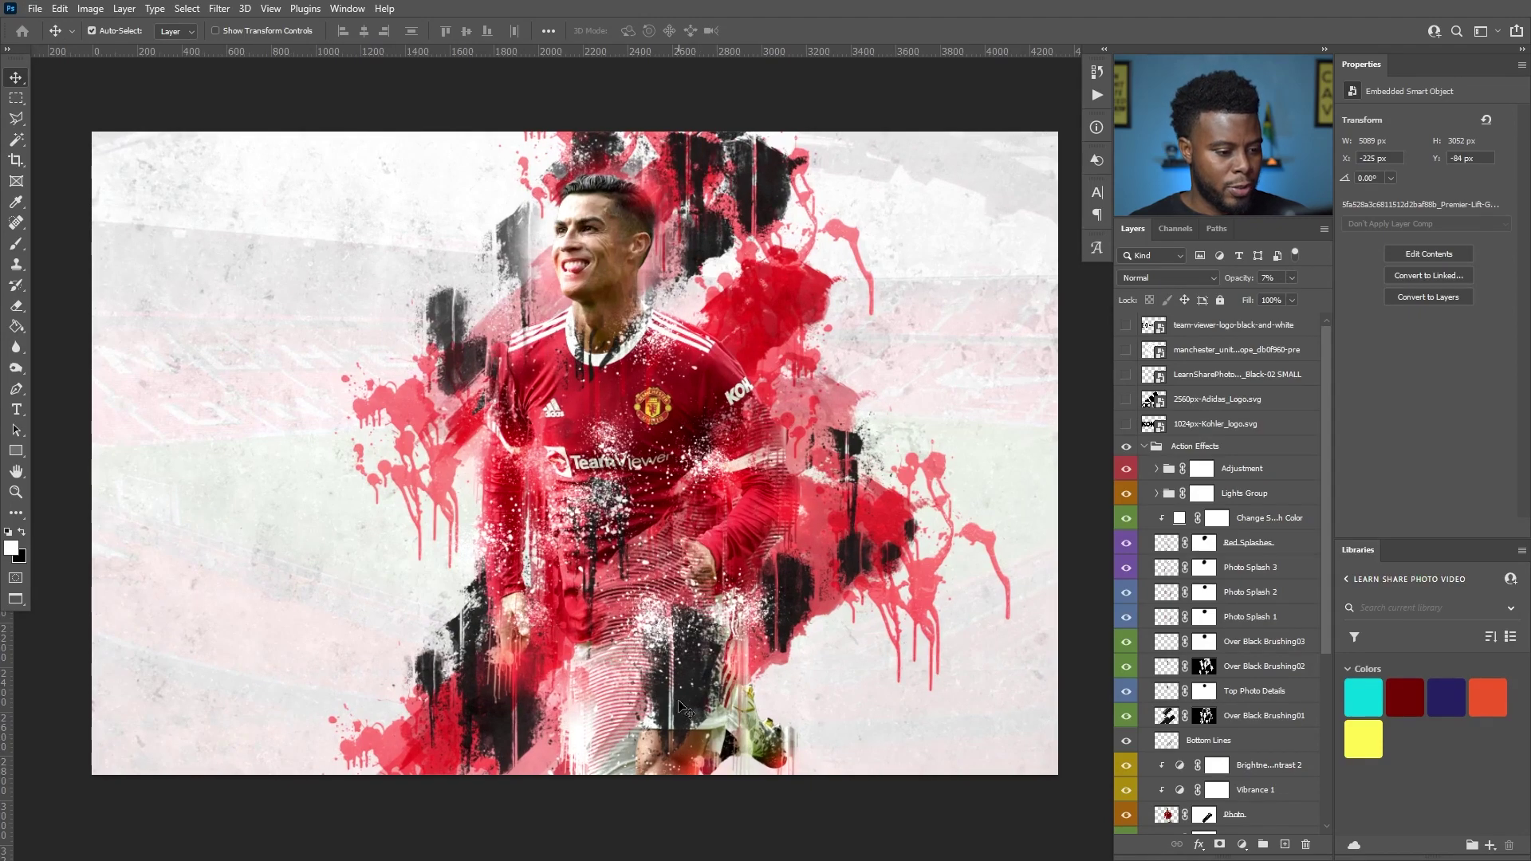
{"action": "scroll", "coordinate": [798, 688], "scroll_direction": "up", "scroll_amount": 6}
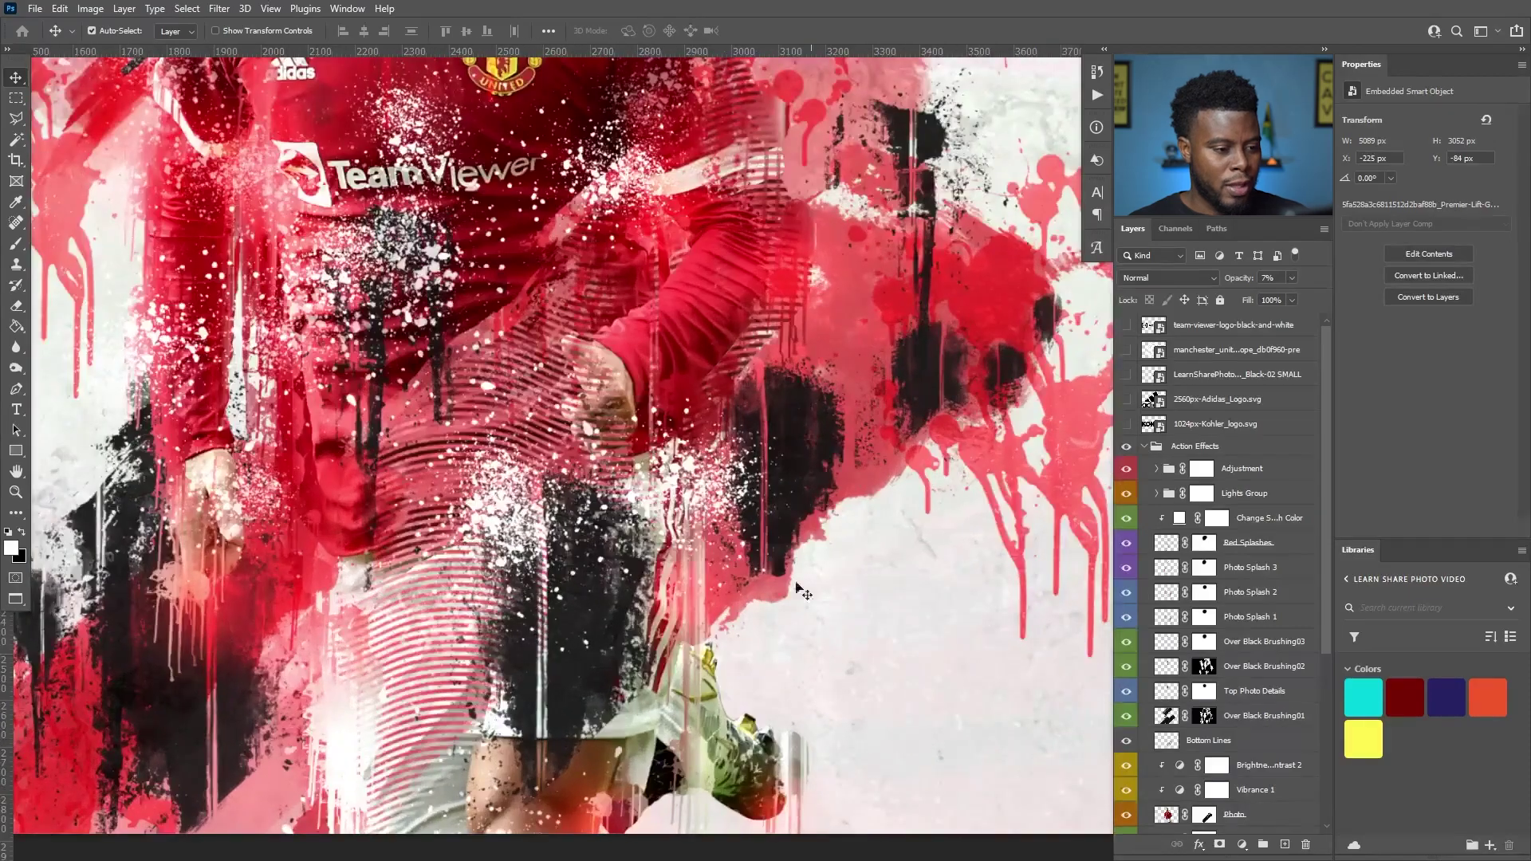
{"action": "scroll", "coordinate": [758, 684], "scroll_direction": "down", "scroll_amount": 2}
{"action": "key", "text": "f"}
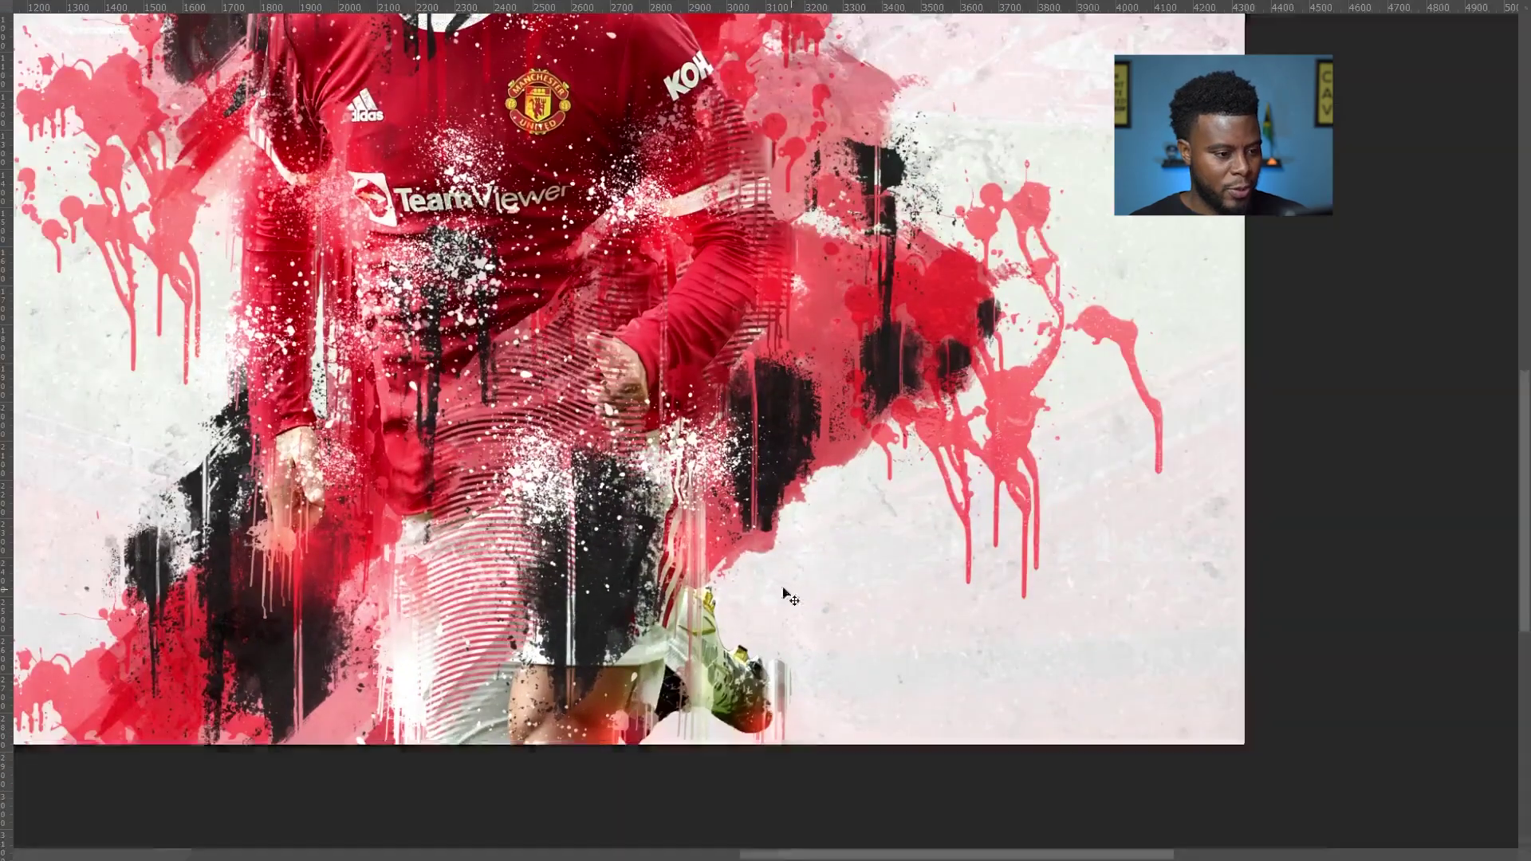
{"action": "key", "text": "f"}
{"action": "left_click", "coordinate": [176, 845]}
{"action": "scroll", "coordinate": [839, 541], "scroll_direction": "up", "scroll_amount": 2}
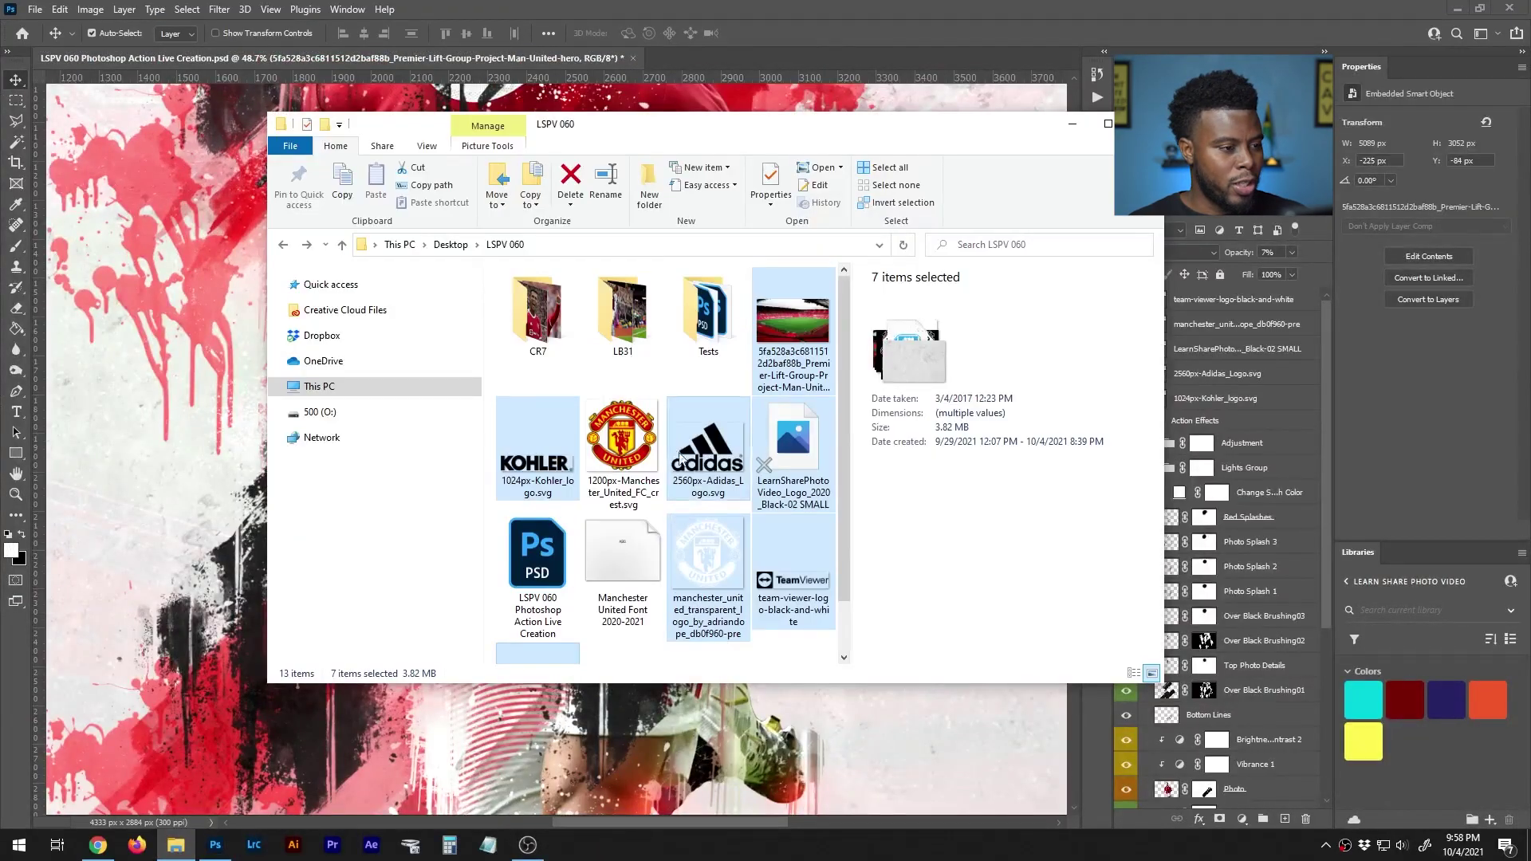
{"action": "double_click", "coordinate": [538, 315]}
{"action": "left_click", "coordinate": [648, 339]}
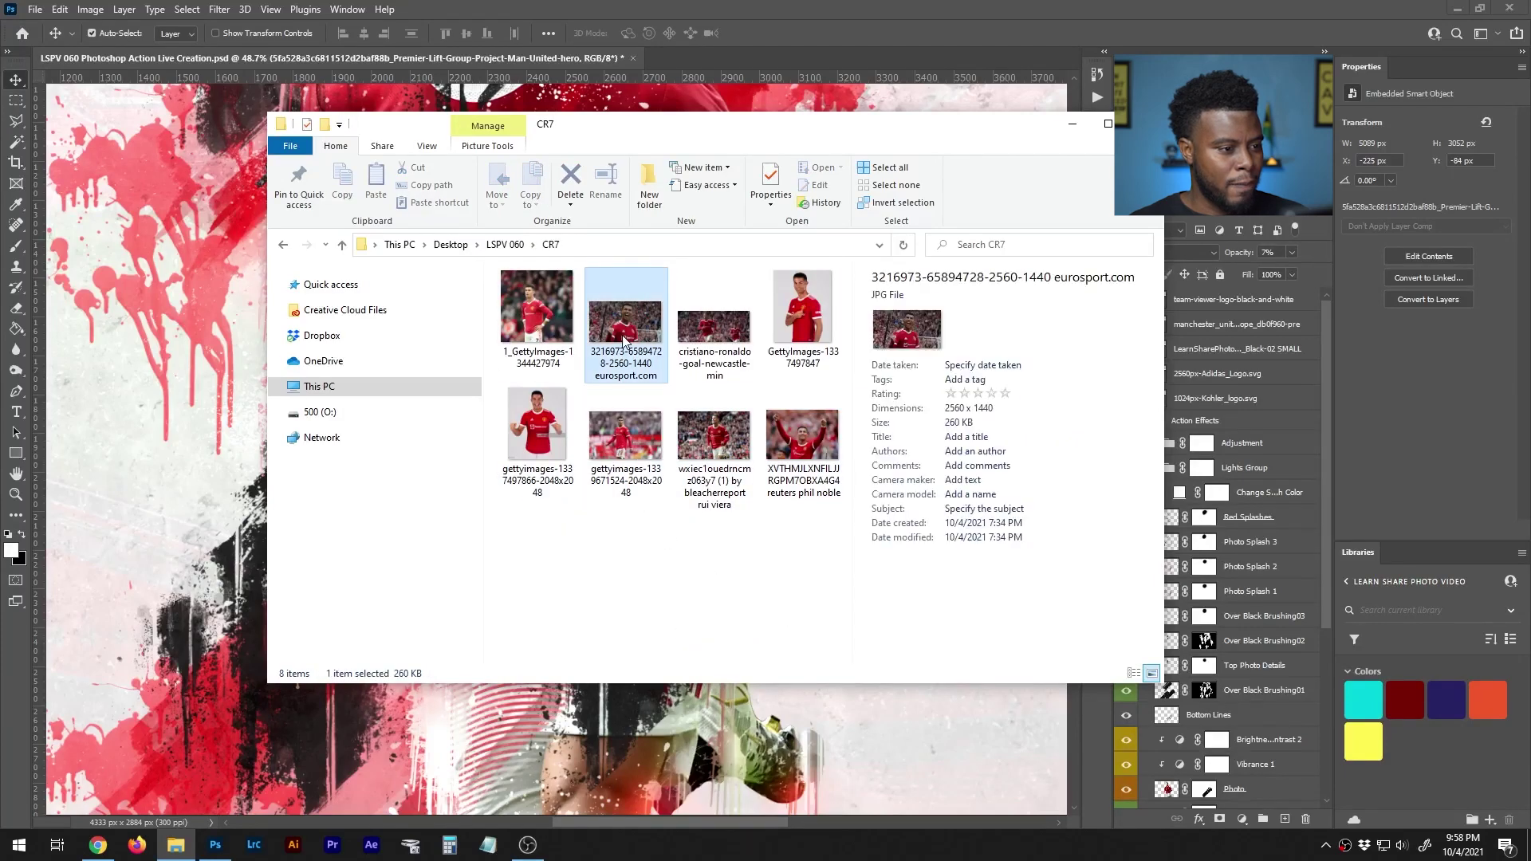
{"action": "left_click_drag", "start_coordinate": [648, 338], "coordinate": [682, 730]}
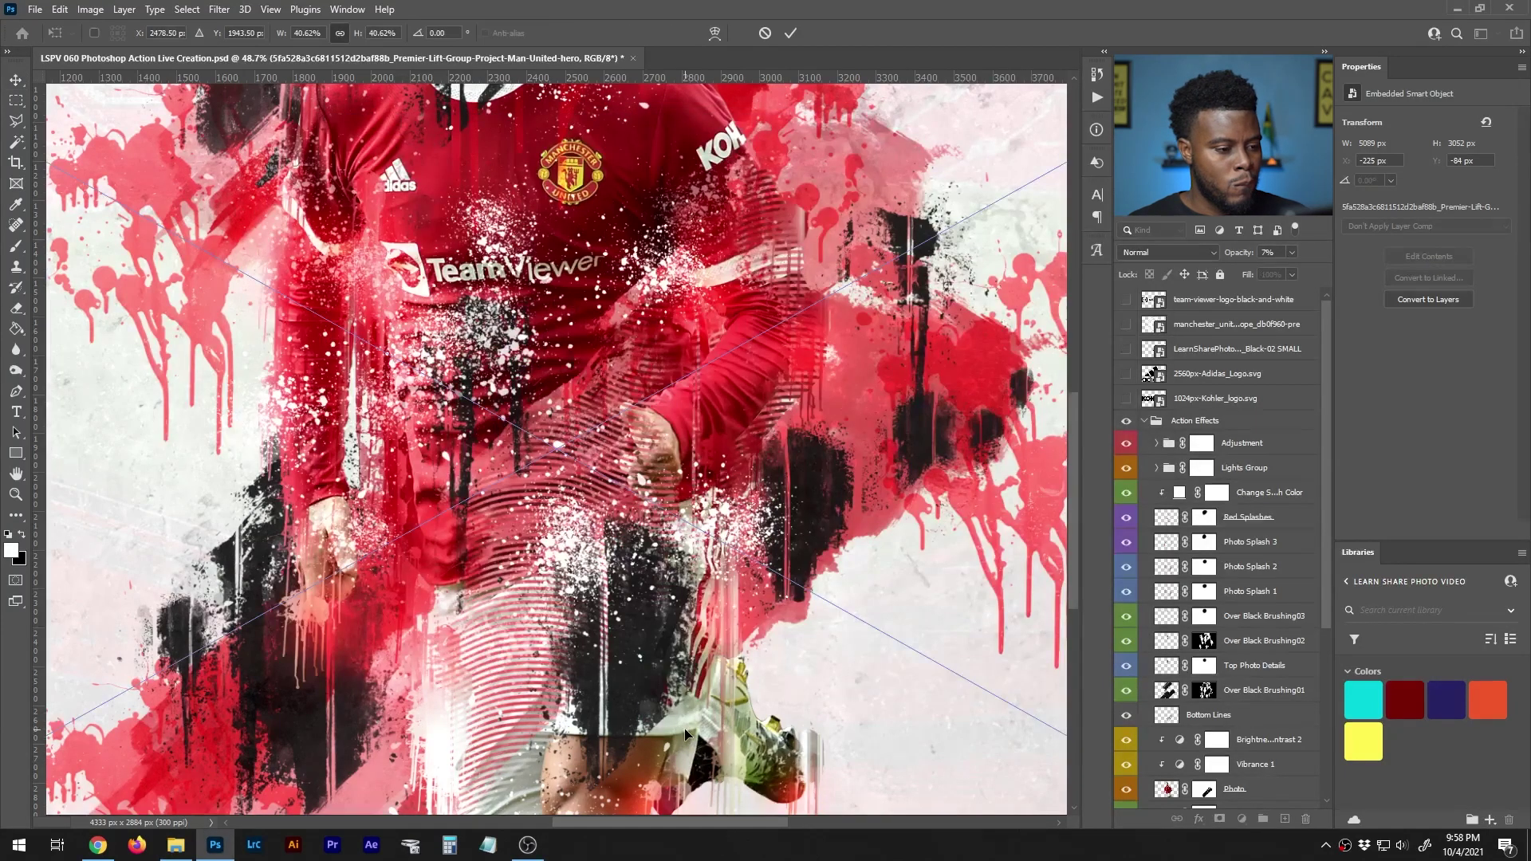
{"action": "key", "text": "Return"}
Move the newly placed player photo's layer above the Action Effects group and reposition the photo to about X 0 px, Y 259 px.
{"action": "key", "text": "f"}
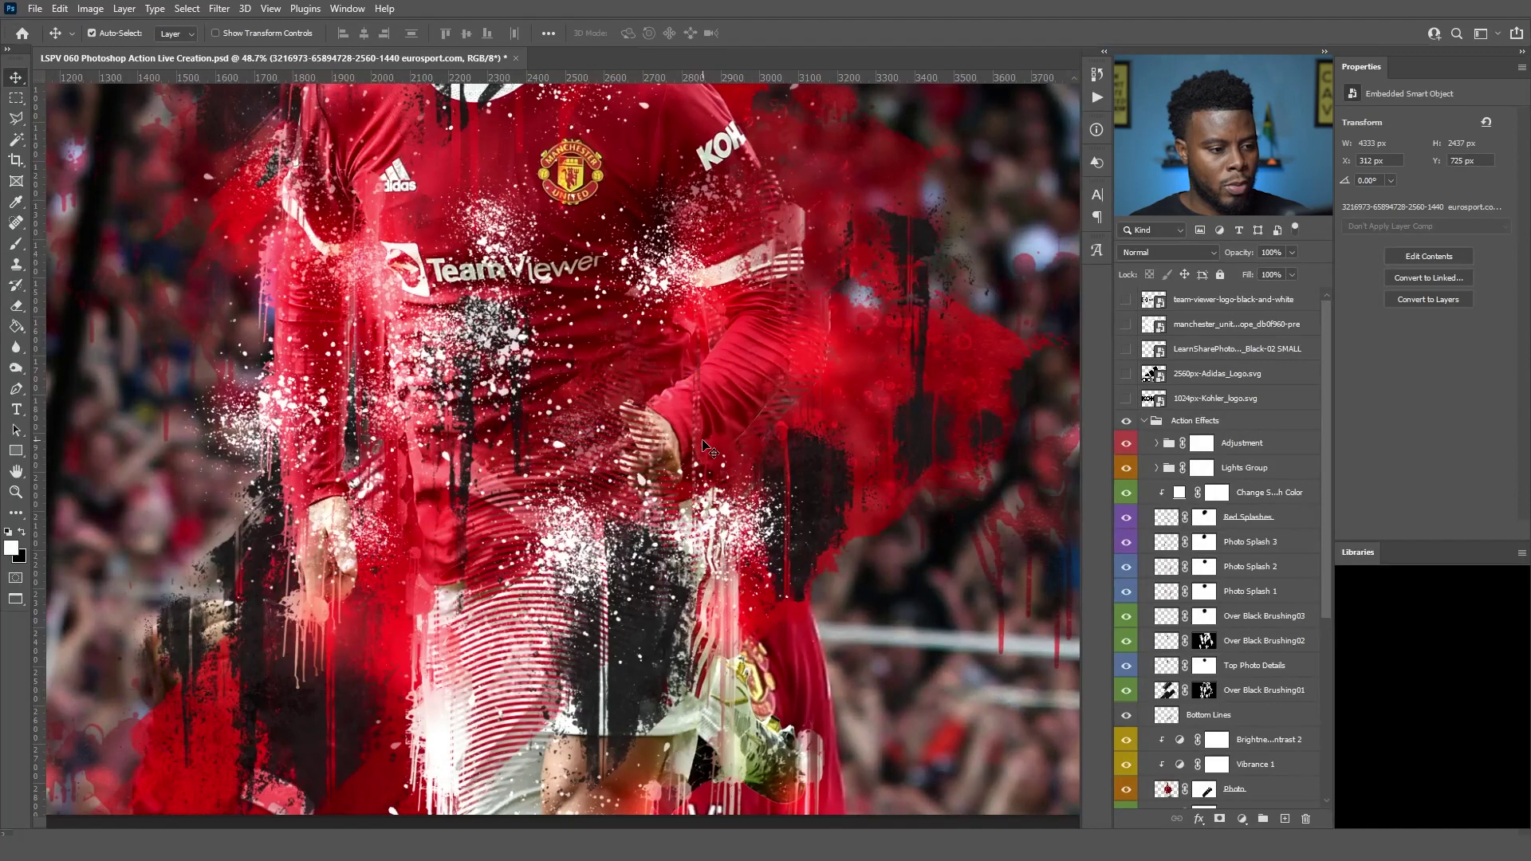
{"action": "scroll", "coordinate": [704, 445], "scroll_direction": "down", "scroll_amount": 3}
{"action": "scroll", "coordinate": [705, 444], "scroll_direction": "down", "scroll_amount": 4}
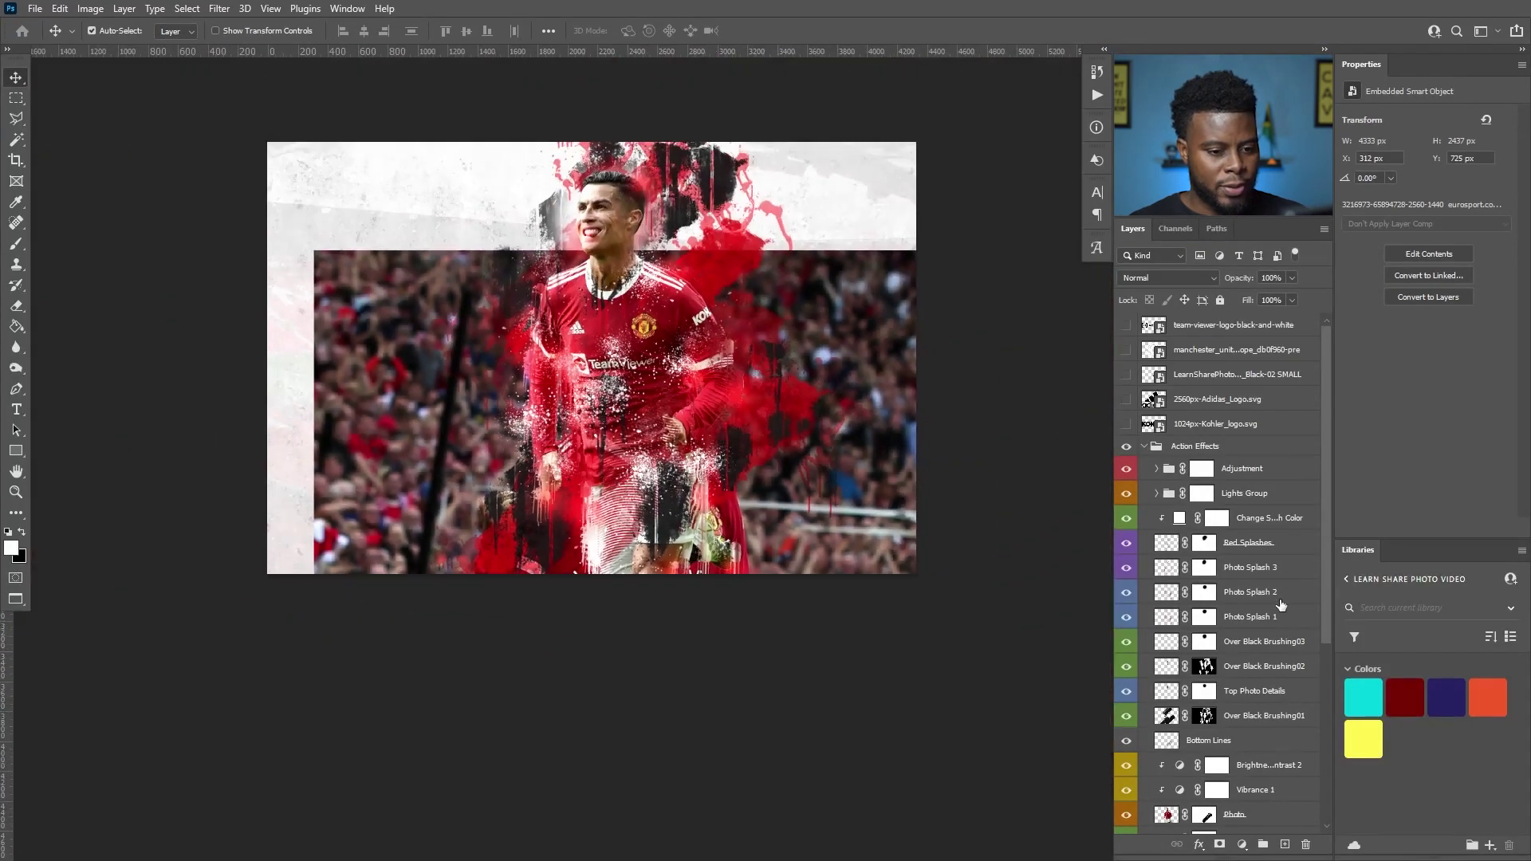
{"action": "scroll", "coordinate": [1245, 669], "scroll_direction": "down", "scroll_amount": 2}
{"action": "scroll", "coordinate": [1245, 668], "scroll_direction": "down", "scroll_amount": 3}
{"action": "left_click_drag", "start_coordinate": [1261, 653], "coordinate": [1243, 464]}
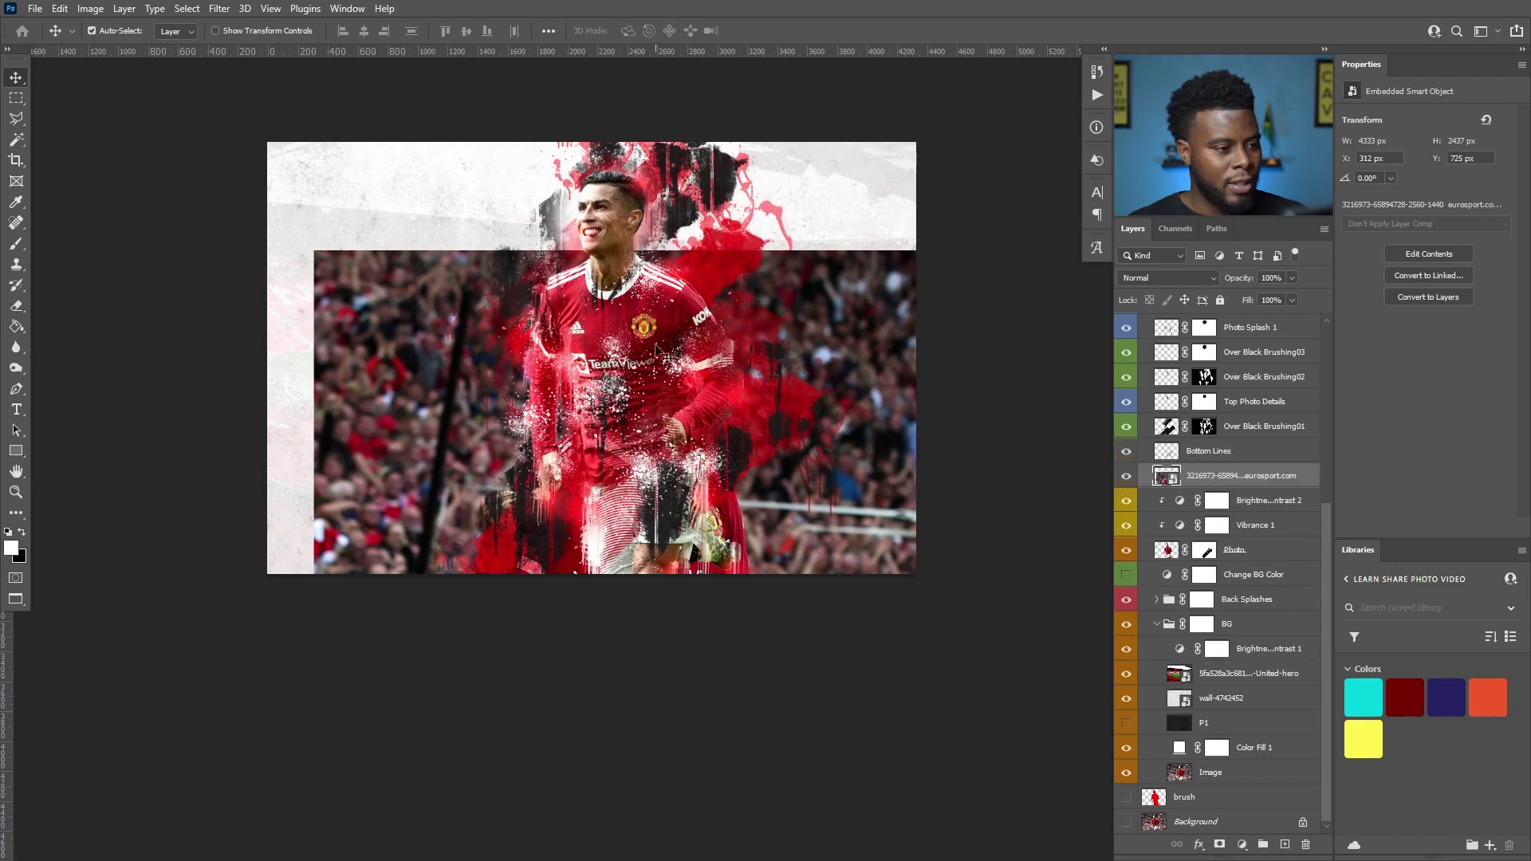
{"action": "scroll", "coordinate": [1222, 522], "scroll_direction": "up", "scroll_amount": 5}
{"action": "left_click_drag", "start_coordinate": [1241, 699], "coordinate": [1228, 371]}
{"action": "left_click_drag", "start_coordinate": [819, 500], "coordinate": [777, 391]}
Select the player in the new photo with Select Subject and hide the crowd background with a layer mask.
{"action": "key", "text": "w"}
{"action": "scroll", "coordinate": [618, 404], "scroll_direction": "up", "scroll_amount": 1}
{"action": "scroll", "coordinate": [618, 402], "scroll_direction": "up", "scroll_amount": 4}
{"action": "left_click", "coordinate": [690, 32]}
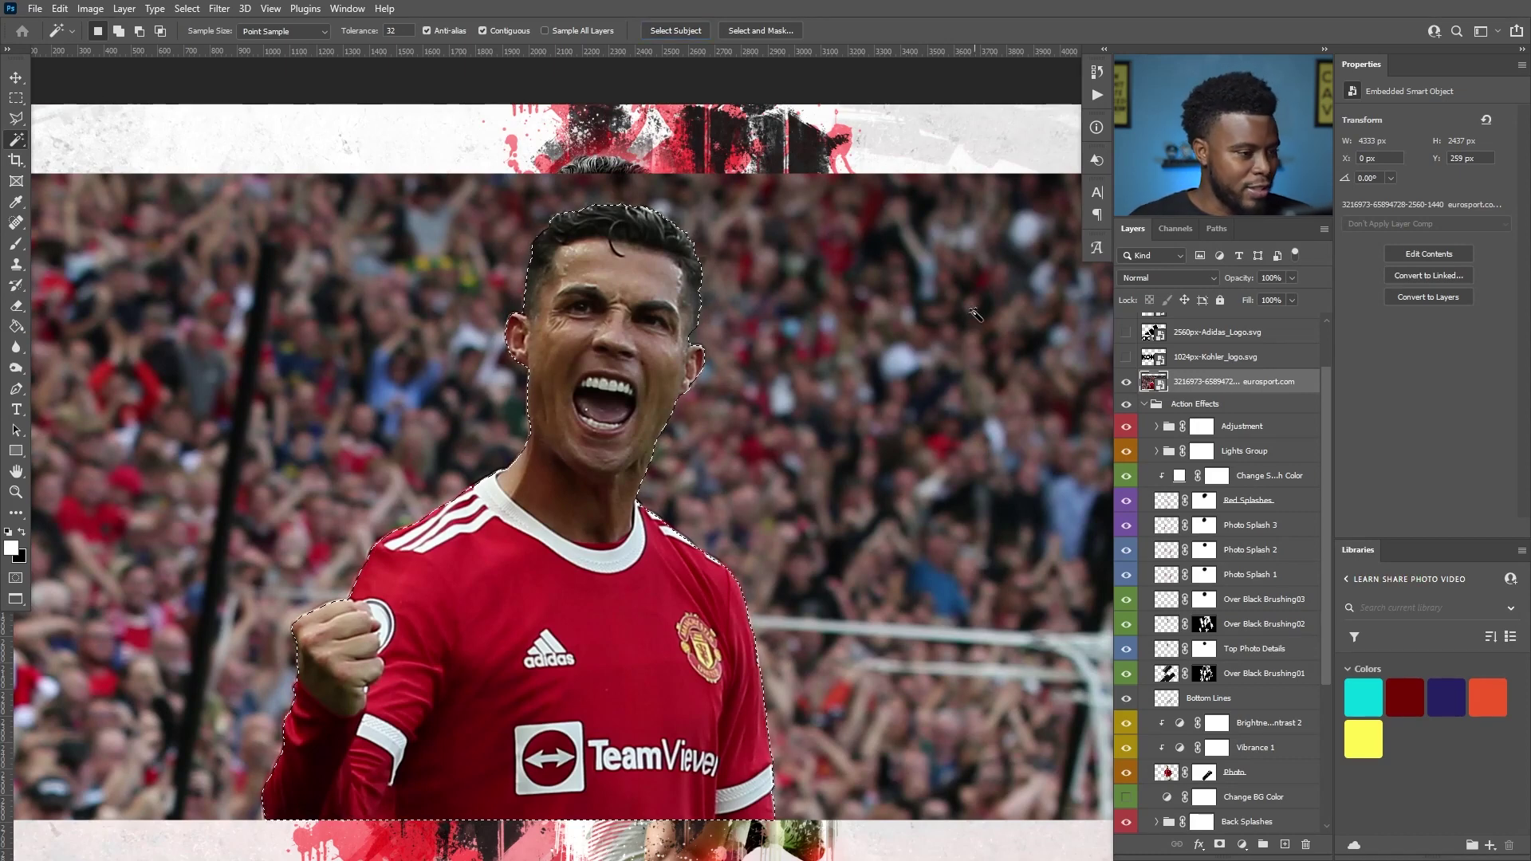
{"action": "scroll", "coordinate": [965, 323], "scroll_direction": "down", "scroll_amount": 1}
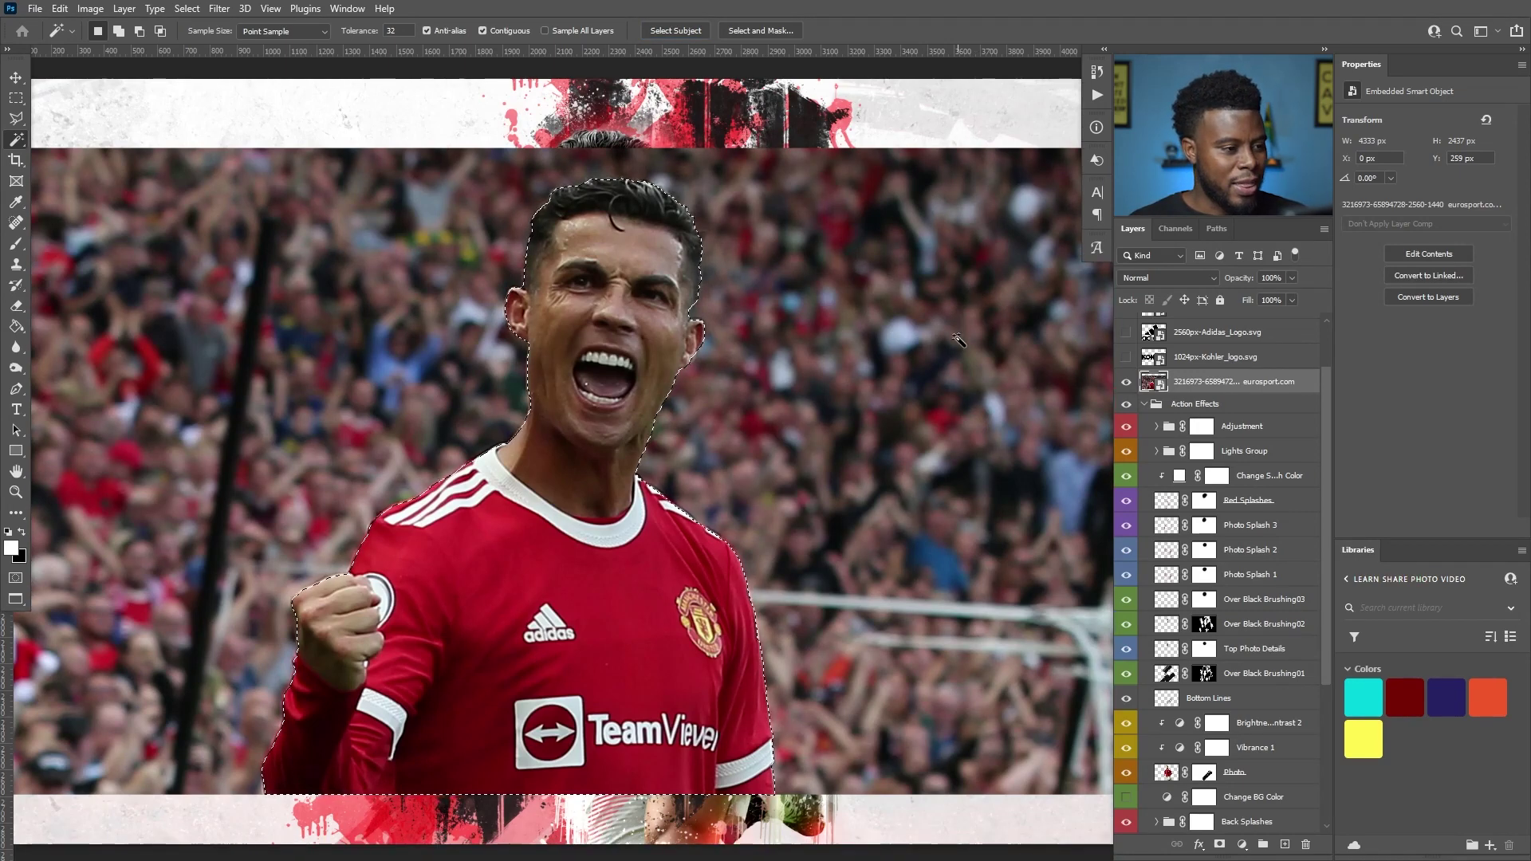
{"action": "left_click", "coordinate": [1220, 845]}
{"action": "scroll", "coordinate": [597, 345], "scroll_direction": "down", "scroll_amount": 1}
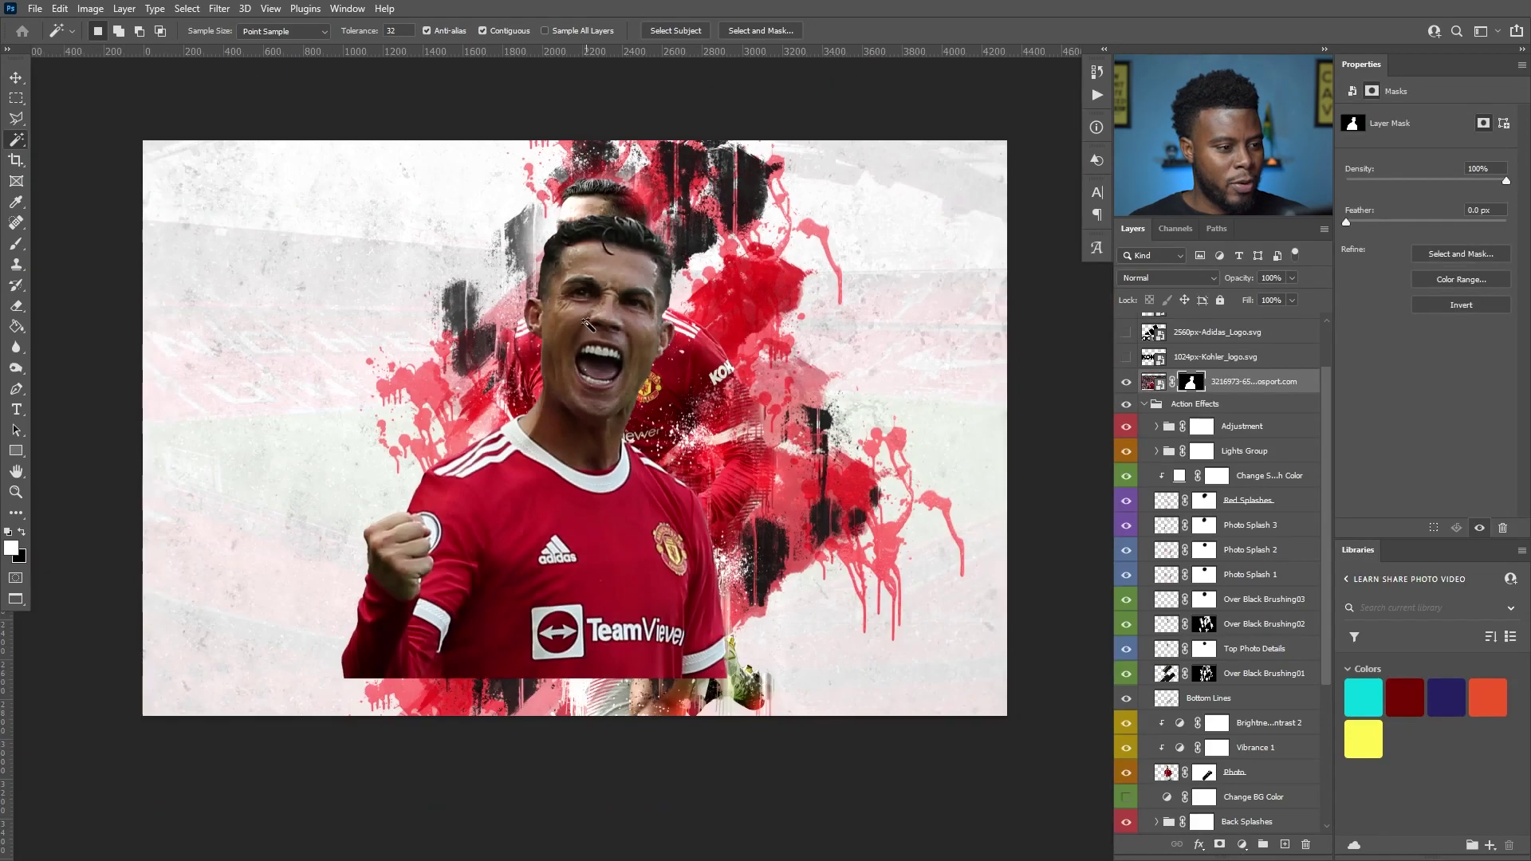
Check the large player cutout's edges up close, temporarily disabling its layer mask to compare with the original photo.
{"action": "scroll", "coordinate": [646, 372], "scroll_direction": "up", "scroll_amount": 3}
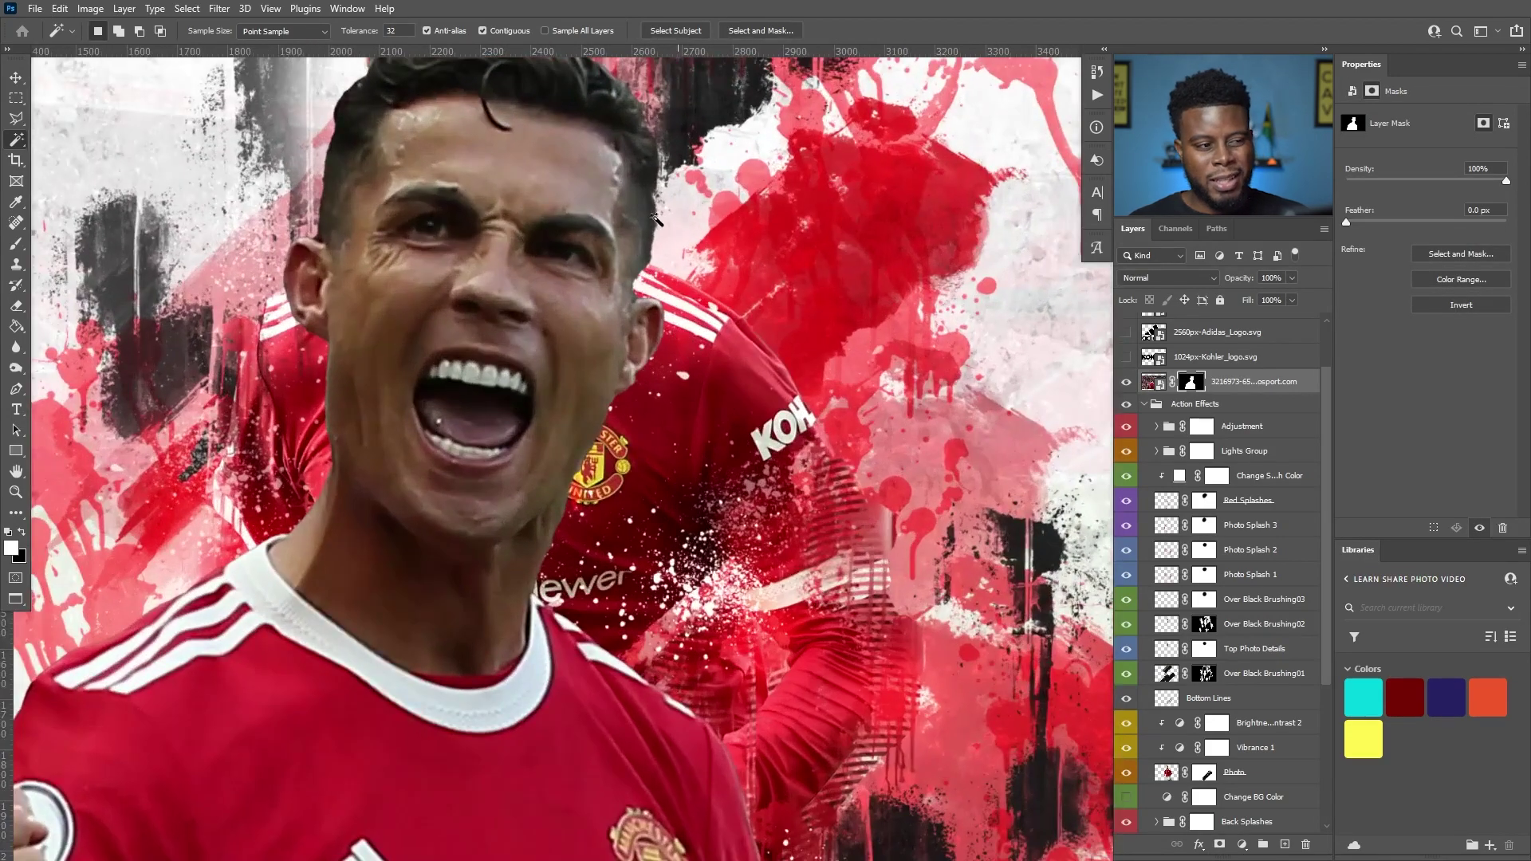
{"action": "scroll", "coordinate": [654, 220], "scroll_direction": "up", "scroll_amount": 1}
{"action": "left_click", "coordinate": [1164, 386]}
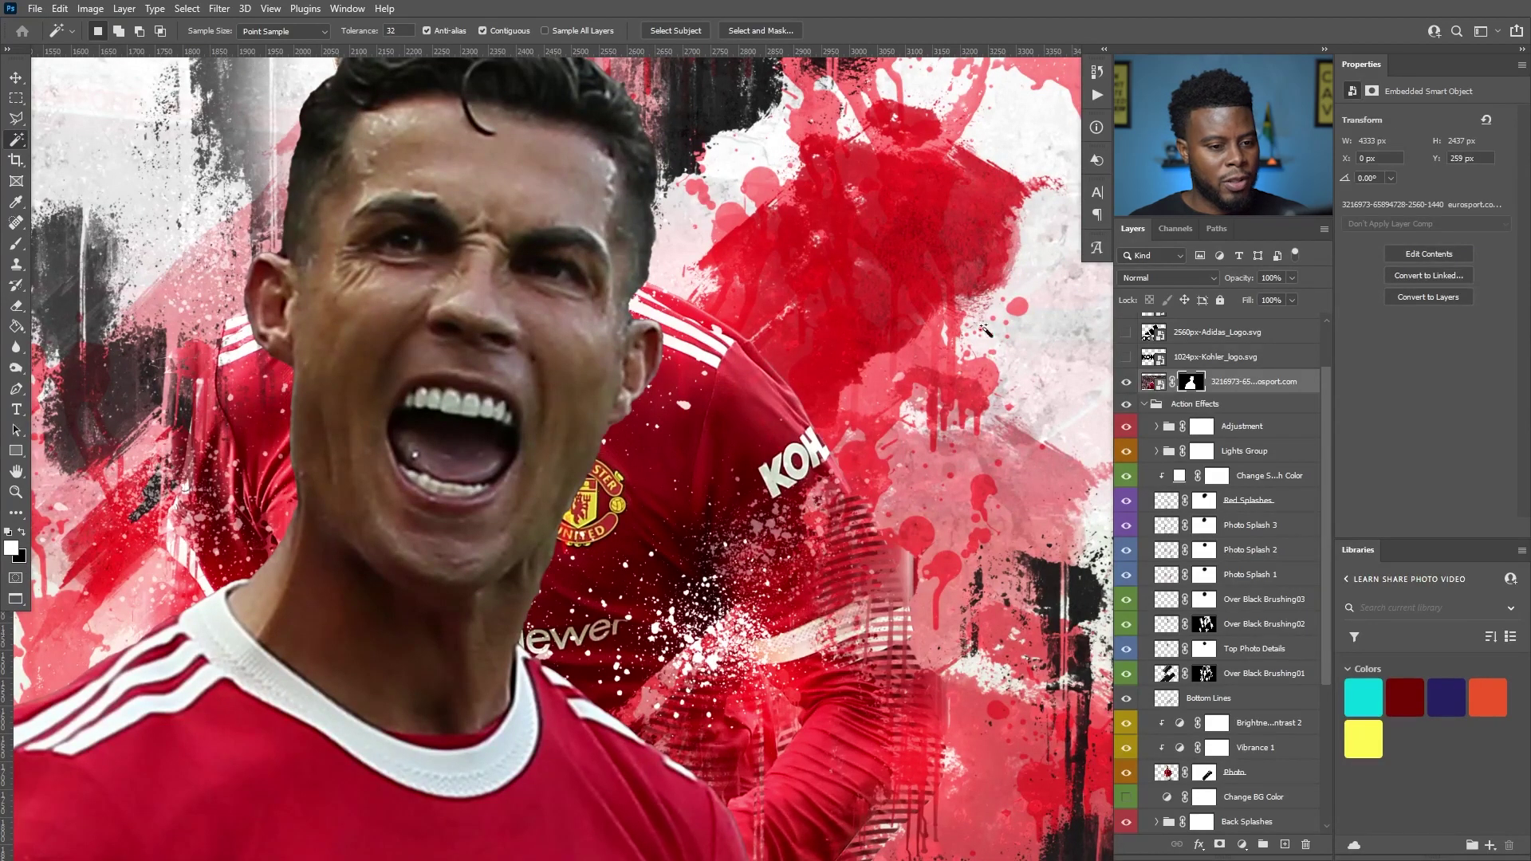
{"action": "right_click", "coordinate": [1192, 383]}
{"action": "left_click", "coordinate": [1223, 390]}
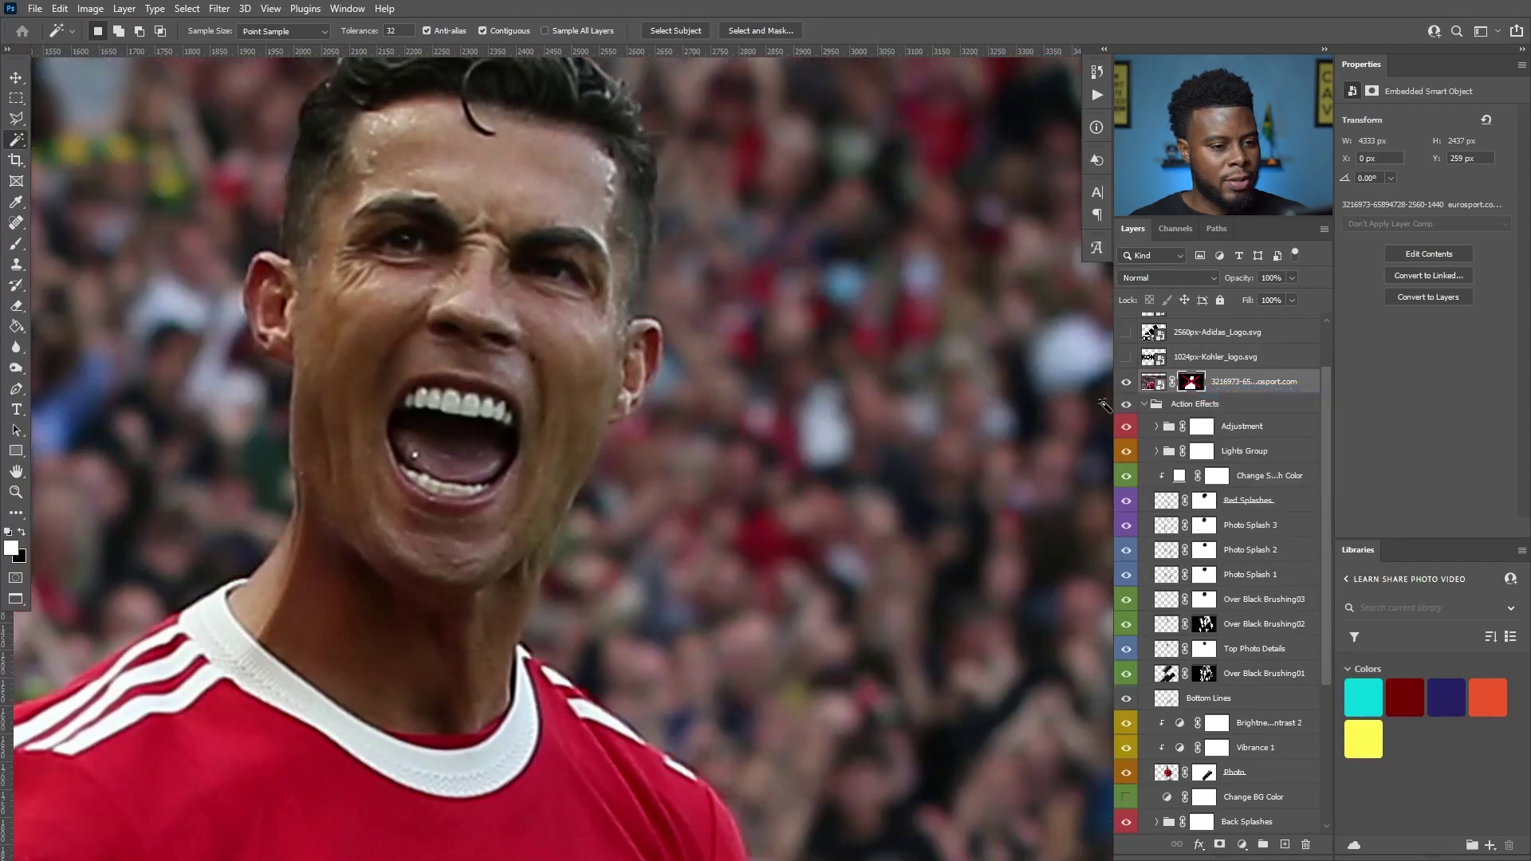
{"action": "left_click", "coordinate": [1191, 381], "text": "shift"}
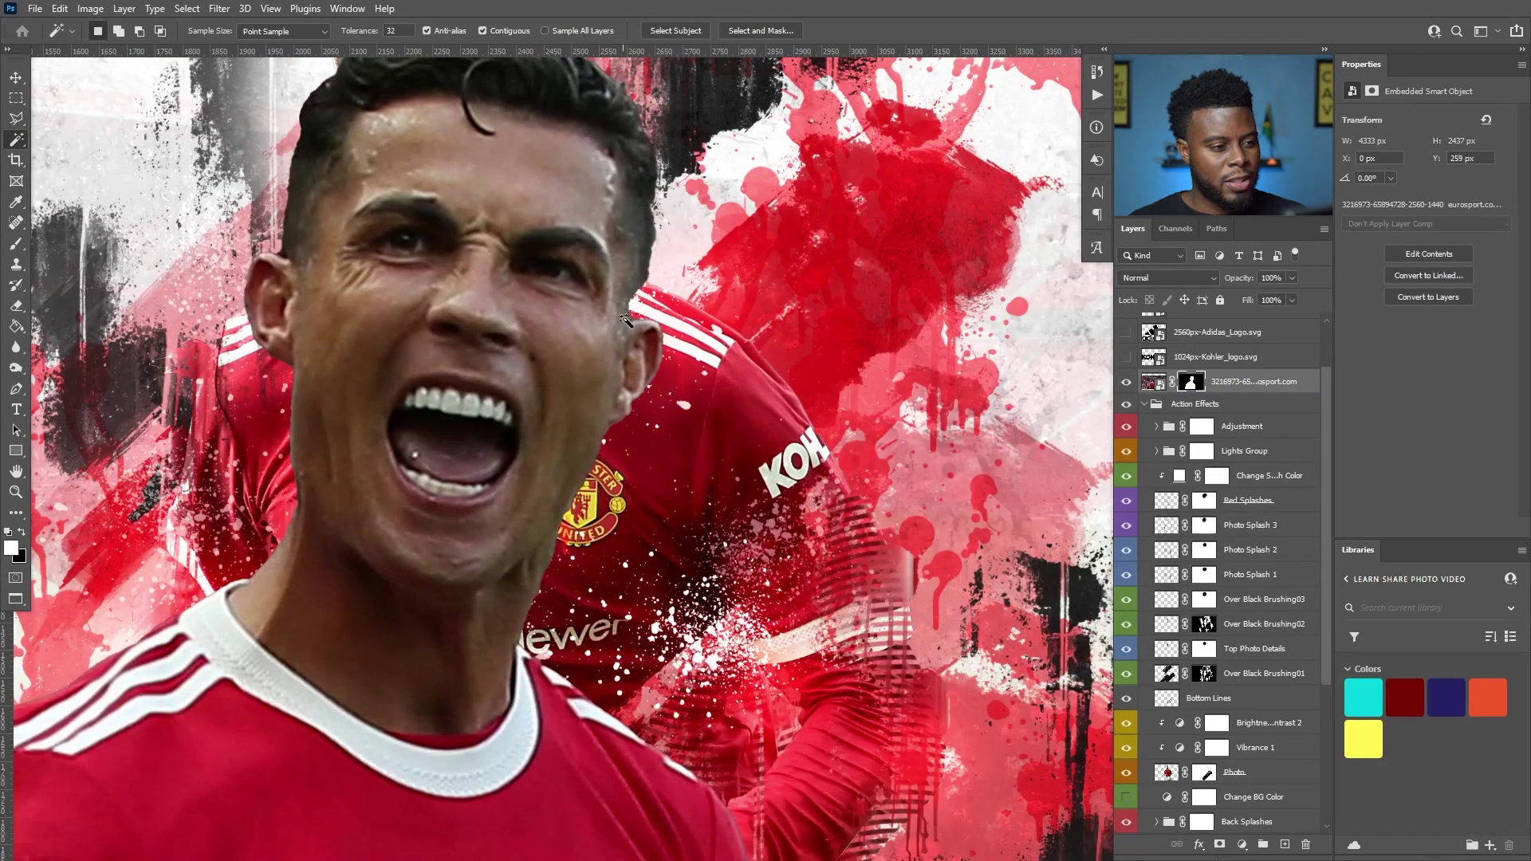
Scale the player cutout down to about 1821 × 1024 px and place it at about X 2083 px, Y 1878 px, beside the main player's legs.
{"action": "scroll", "coordinate": [625, 318], "scroll_direction": "down", "scroll_amount": 4}
{"action": "key", "text": "ctrl+t"}
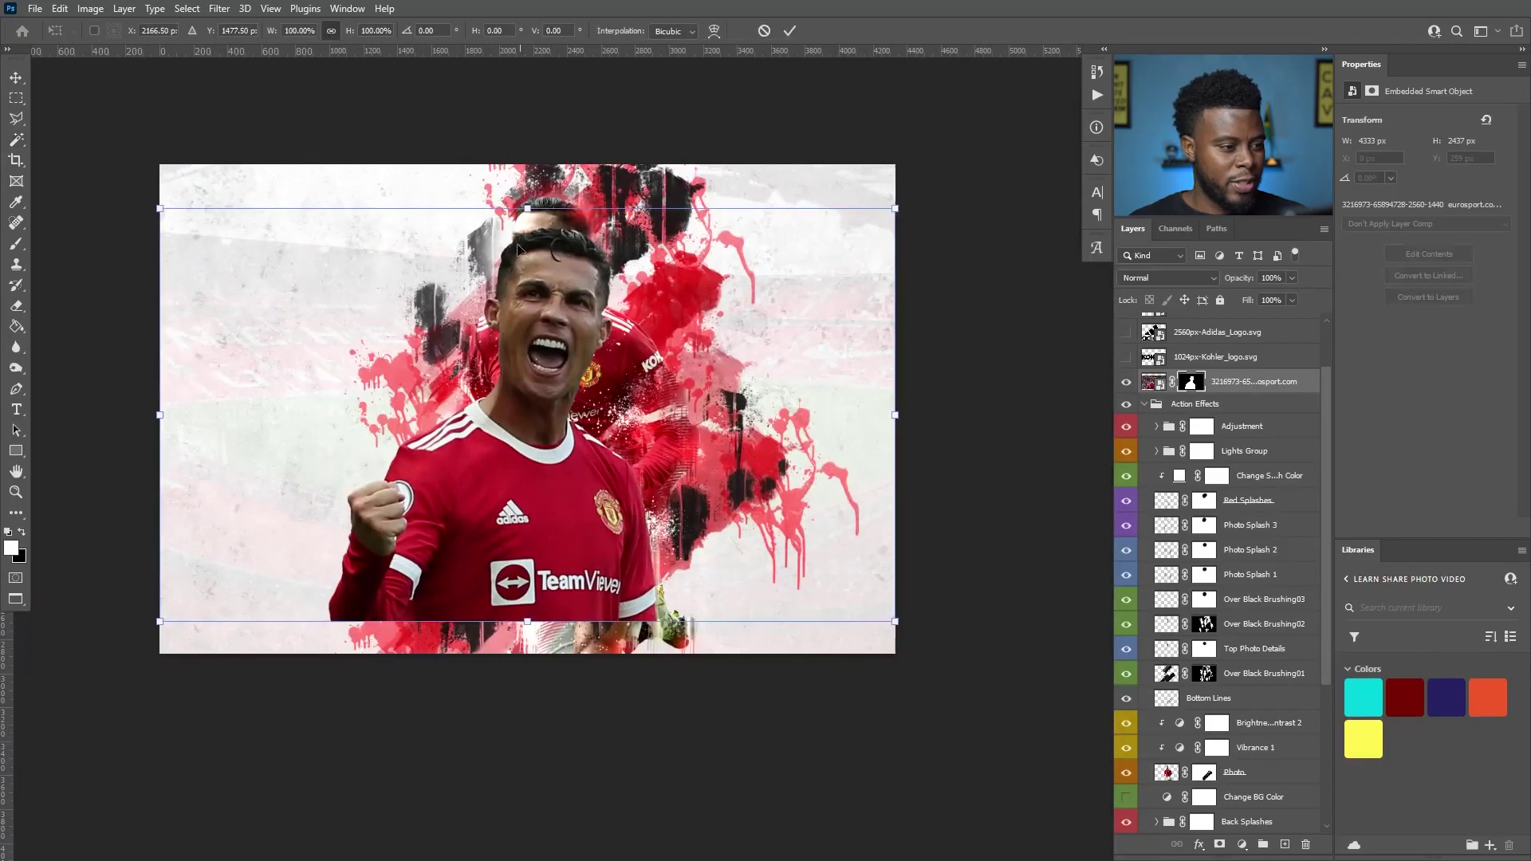
{"action": "left_click_drag", "start_coordinate": [159, 208], "coordinate": [515, 408]}
{"action": "left_click_drag", "start_coordinate": [754, 504], "coordinate": [730, 556]}
{"action": "left_click_drag", "start_coordinate": [869, 454], "coordinate": [799, 494]}
{"action": "left_click_drag", "start_coordinate": [652, 554], "coordinate": [674, 542]}
{"action": "key", "text": "Return"}
Examine the resized player cutout up close against the surrounding ink splashes and the main player.
{"action": "scroll", "coordinate": [669, 536], "scroll_direction": "up", "scroll_amount": 3}
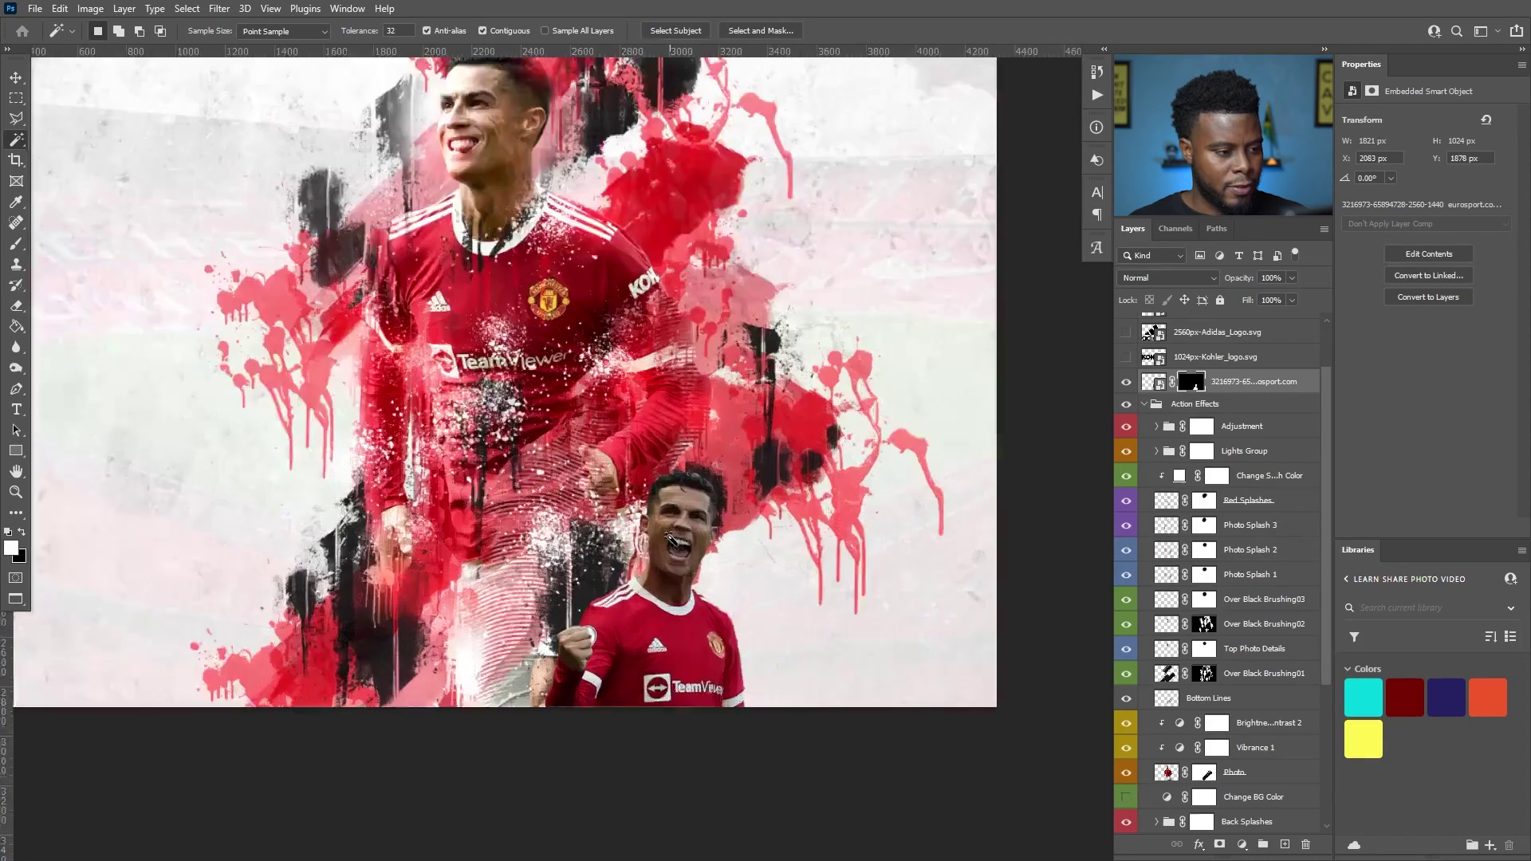
{"action": "scroll", "coordinate": [670, 536], "scroll_direction": "up", "scroll_amount": 2}
{"action": "scroll", "coordinate": [670, 535], "scroll_direction": "up", "scroll_amount": 3}
{"action": "scroll", "coordinate": [606, 530], "scroll_direction": "down", "scroll_amount": 2}
{"action": "scroll", "coordinate": [566, 524], "scroll_direction": "up", "scroll_amount": 2}
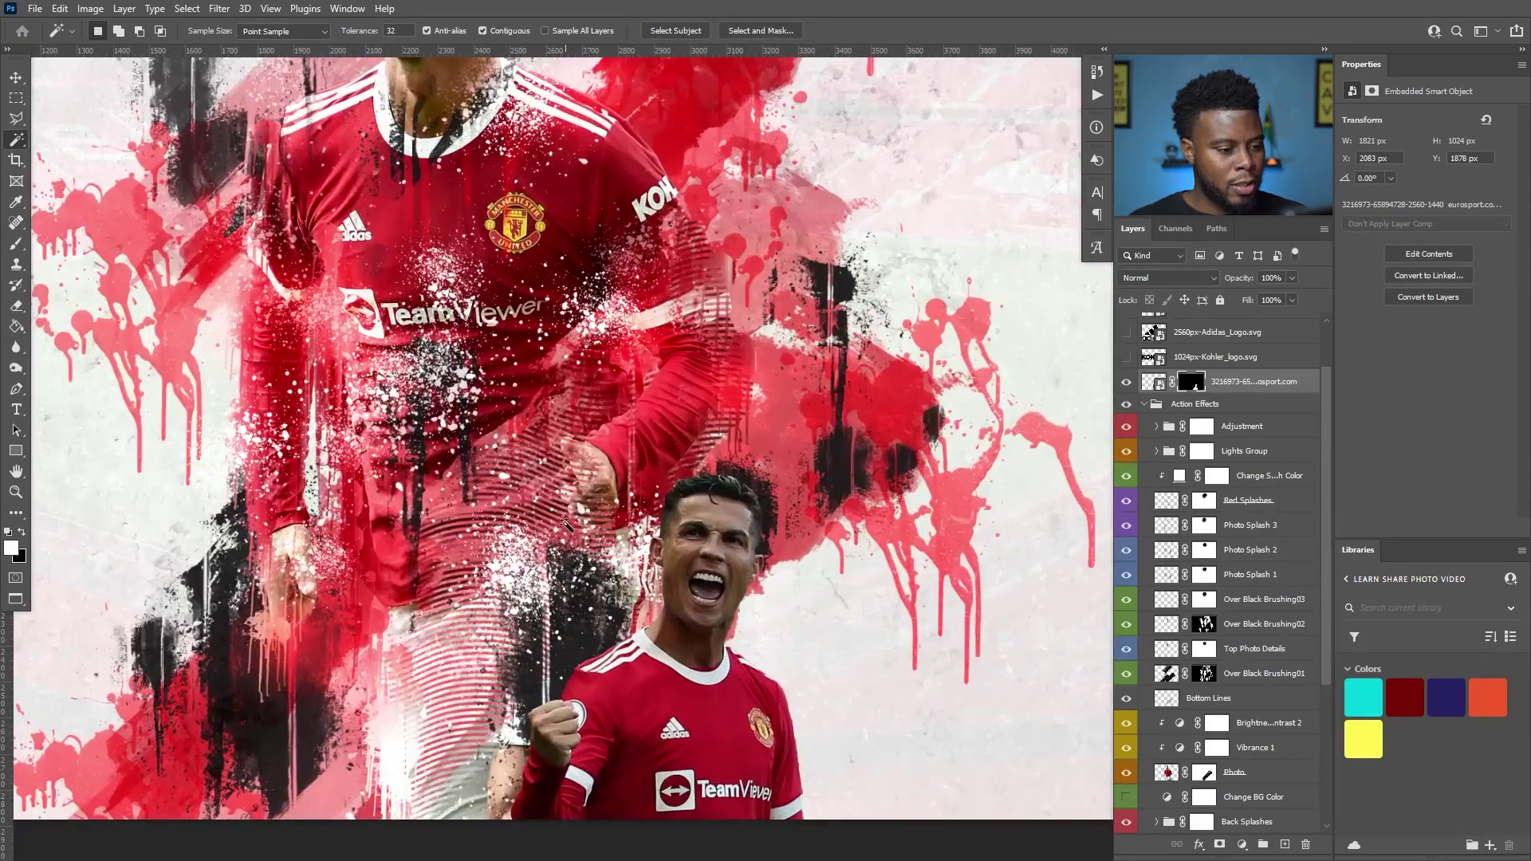
{"action": "scroll", "coordinate": [565, 524], "scroll_direction": "up", "scroll_amount": 2}
{"action": "scroll", "coordinate": [565, 525], "scroll_direction": "down", "scroll_amount": 3}
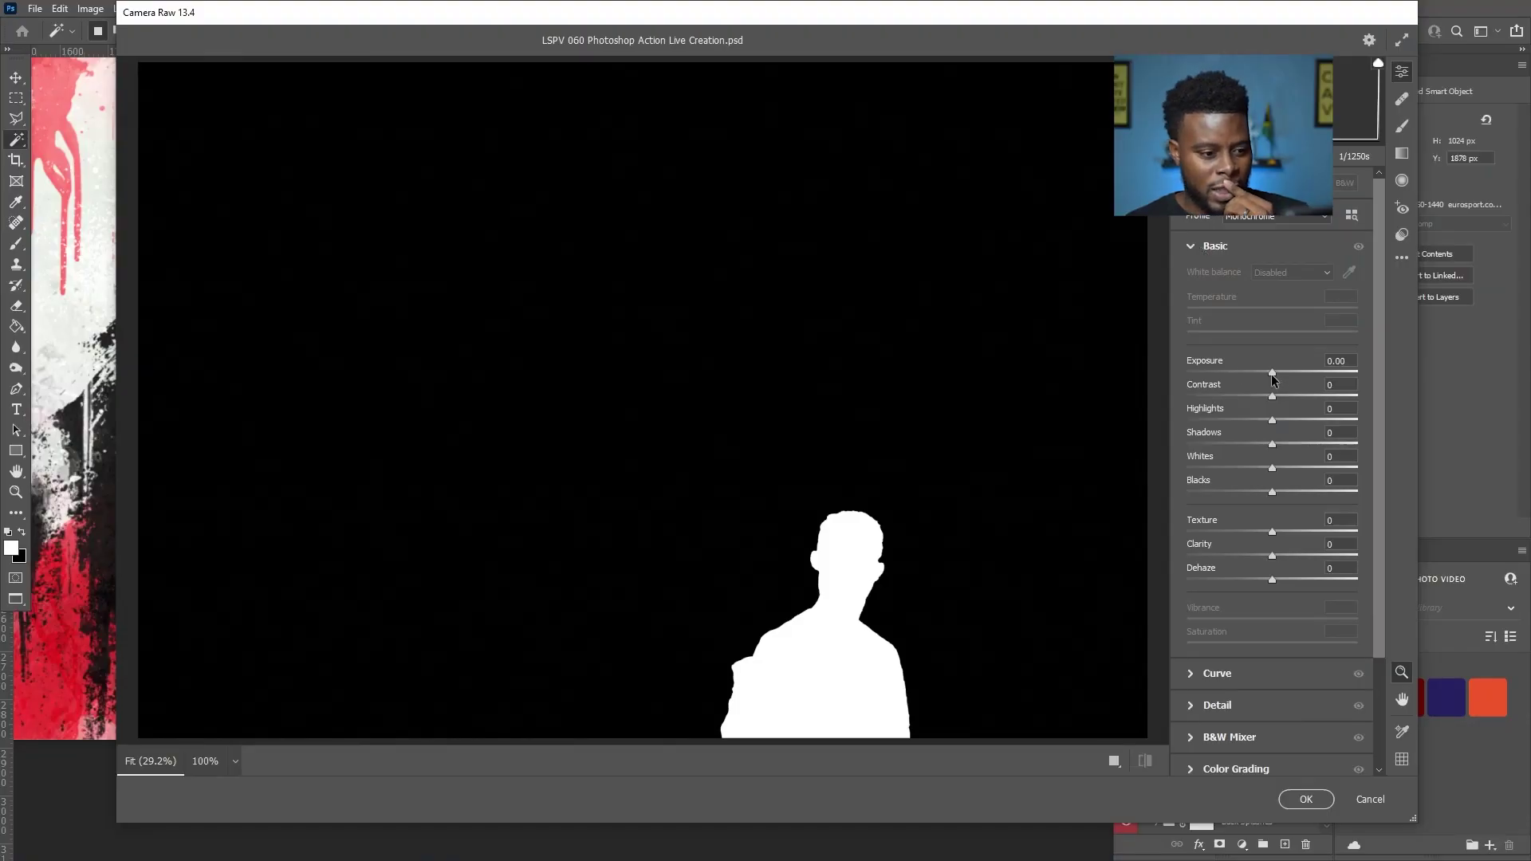
Close the Camera Raw filter opened on the layer mask and target the celebrating player's photo instead of its mask.
{"action": "left_click", "coordinate": [1361, 798]}
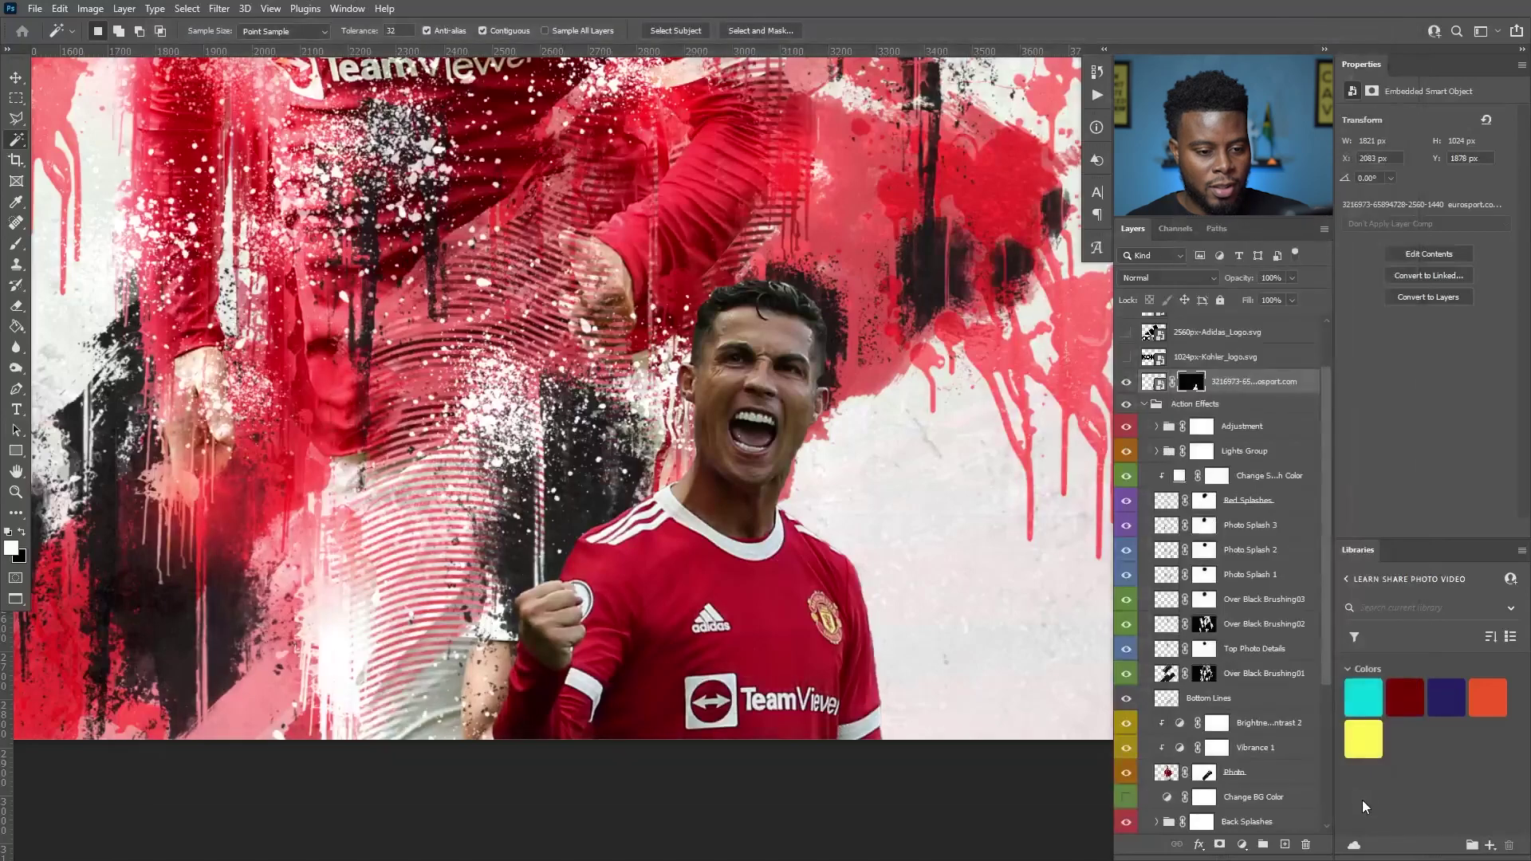
{"action": "left_click", "coordinate": [1196, 385]}
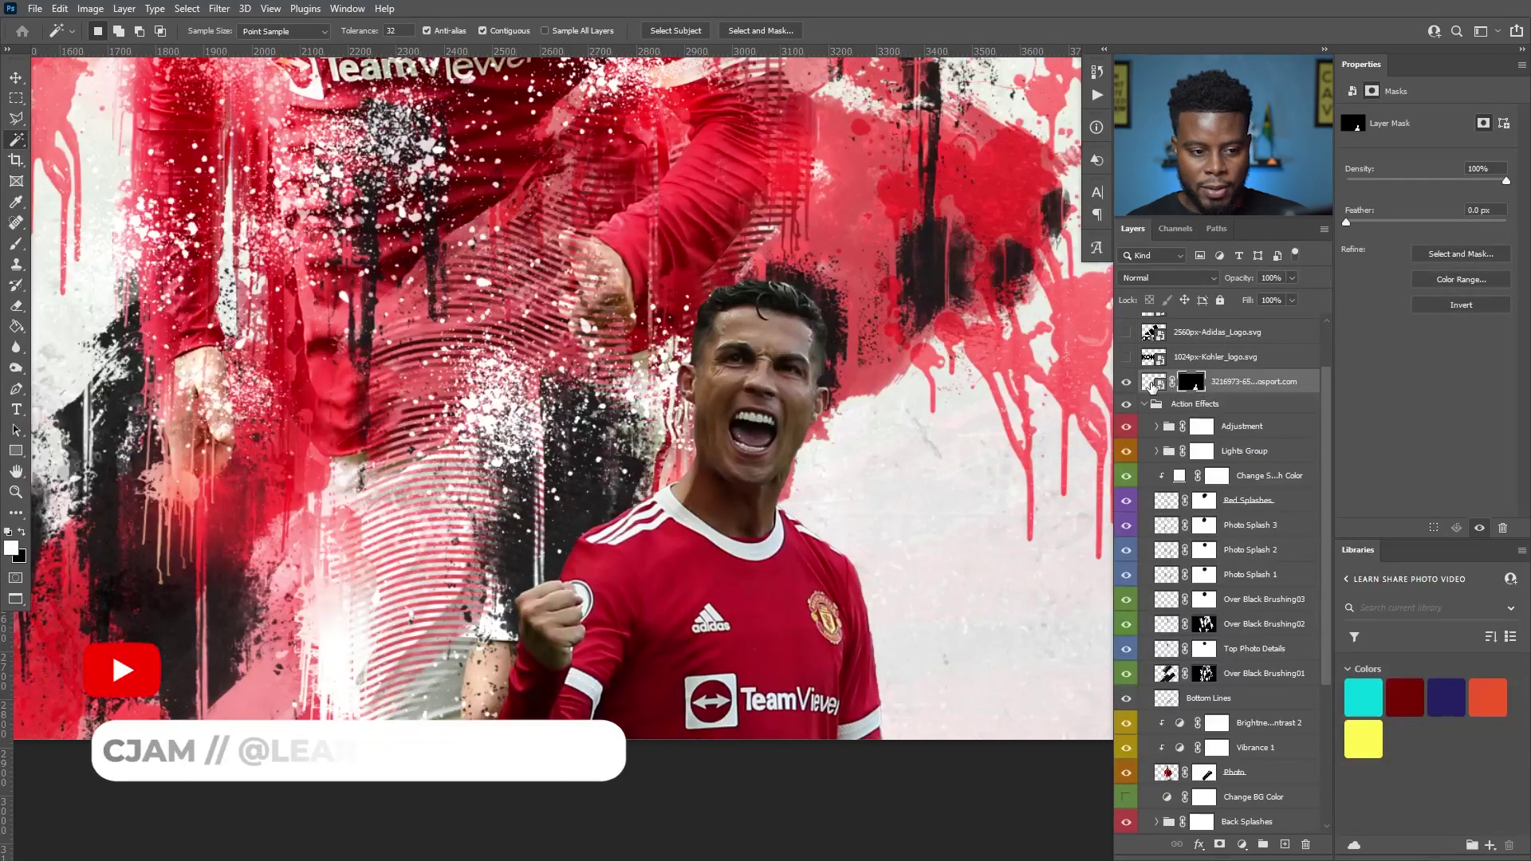
{"action": "left_click", "coordinate": [1151, 382]}
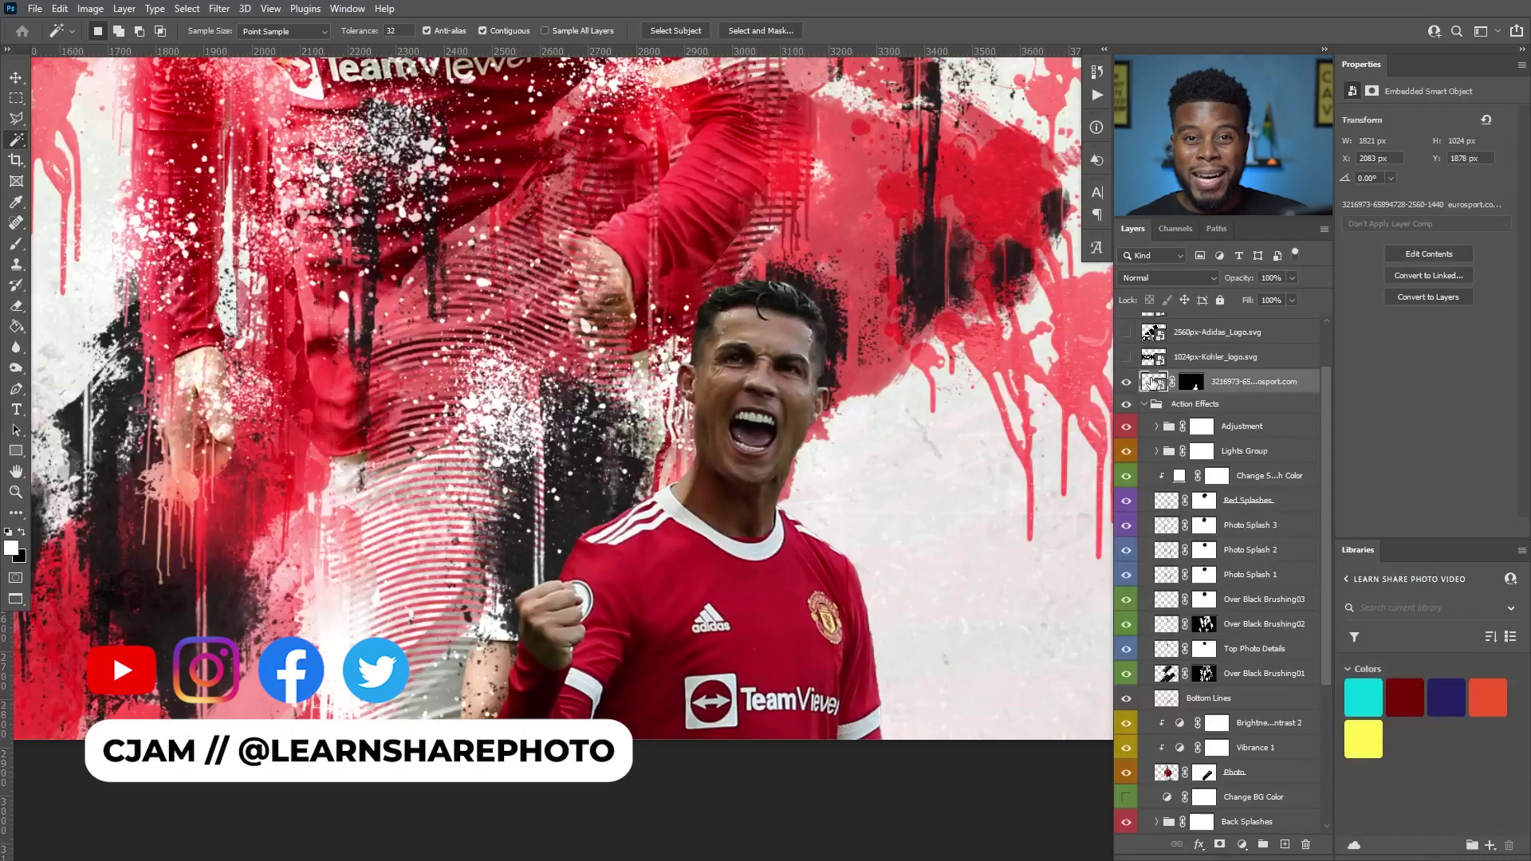
{"action": "left_click", "coordinate": [1193, 384]}
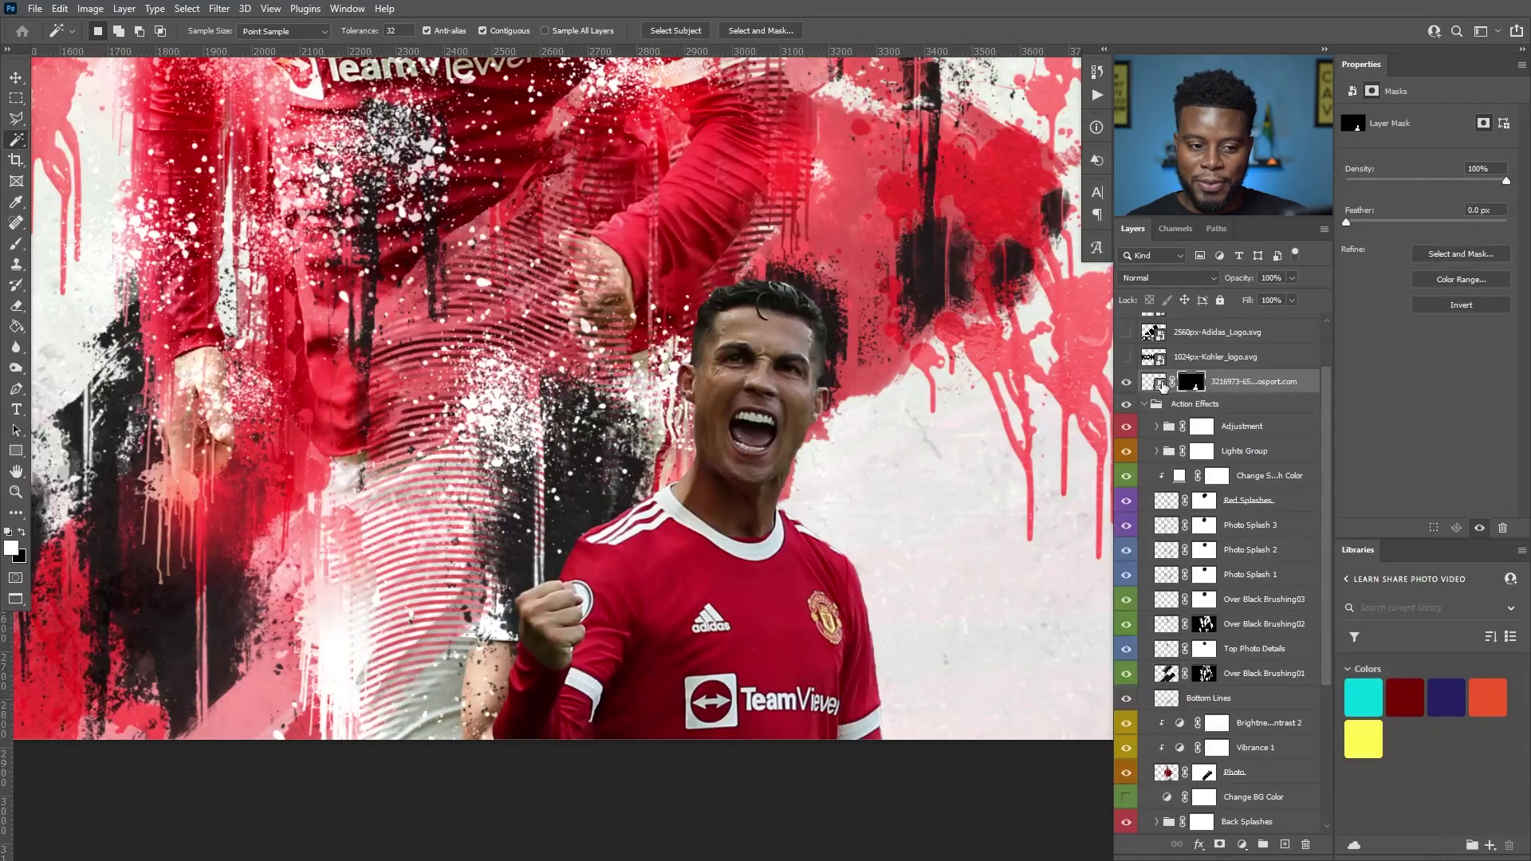
{"action": "left_click", "coordinate": [1163, 386]}
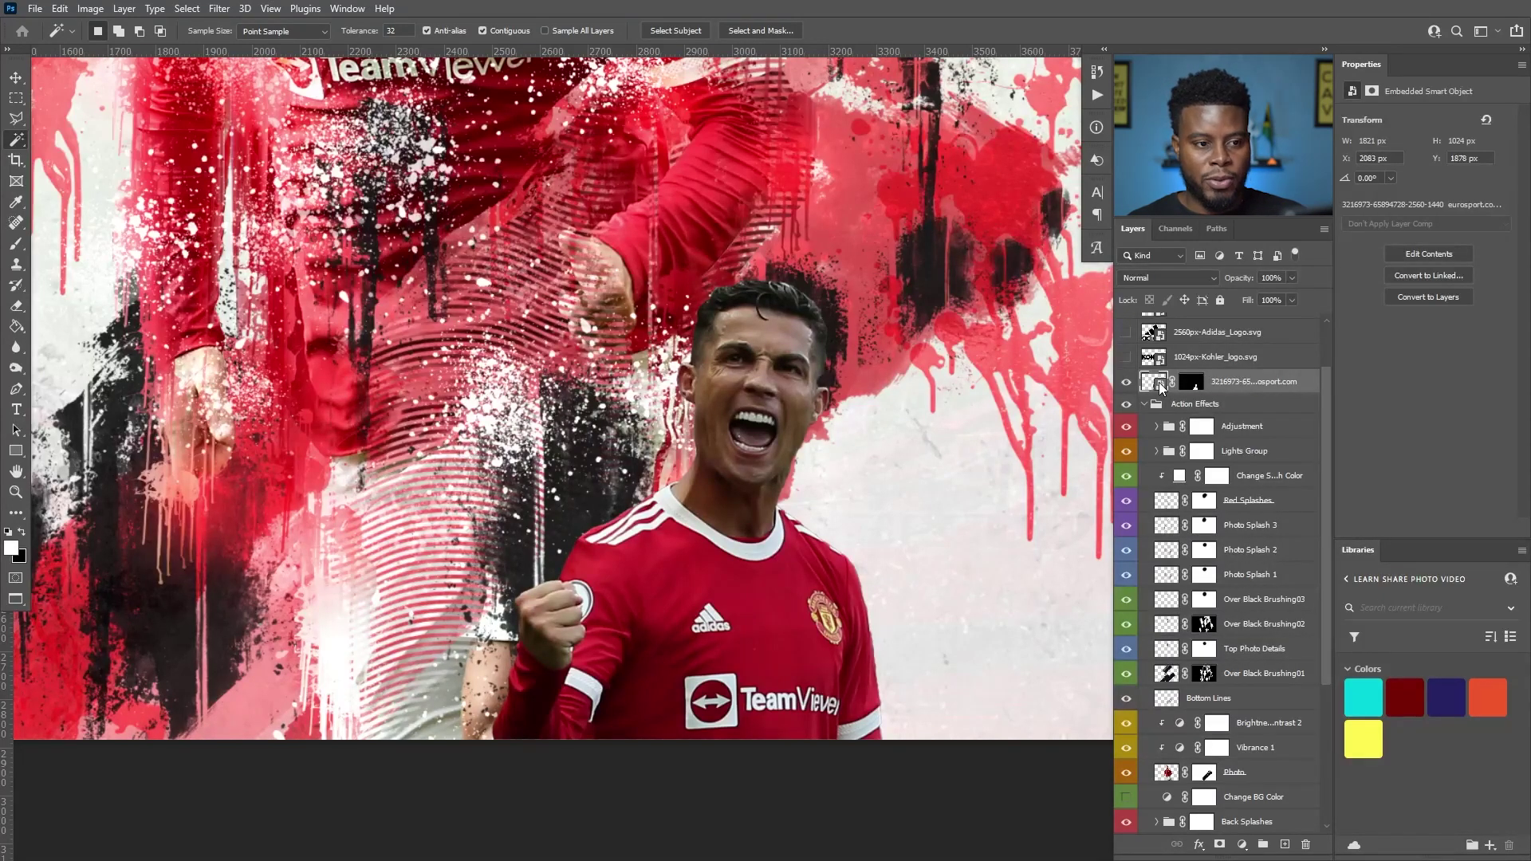
Apply a Camera Raw filter to the celebrating player's photo with Exposure +1.45, Contrast +24 and Blacks -36.
{"action": "key", "text": "ctrl+shift+a"}
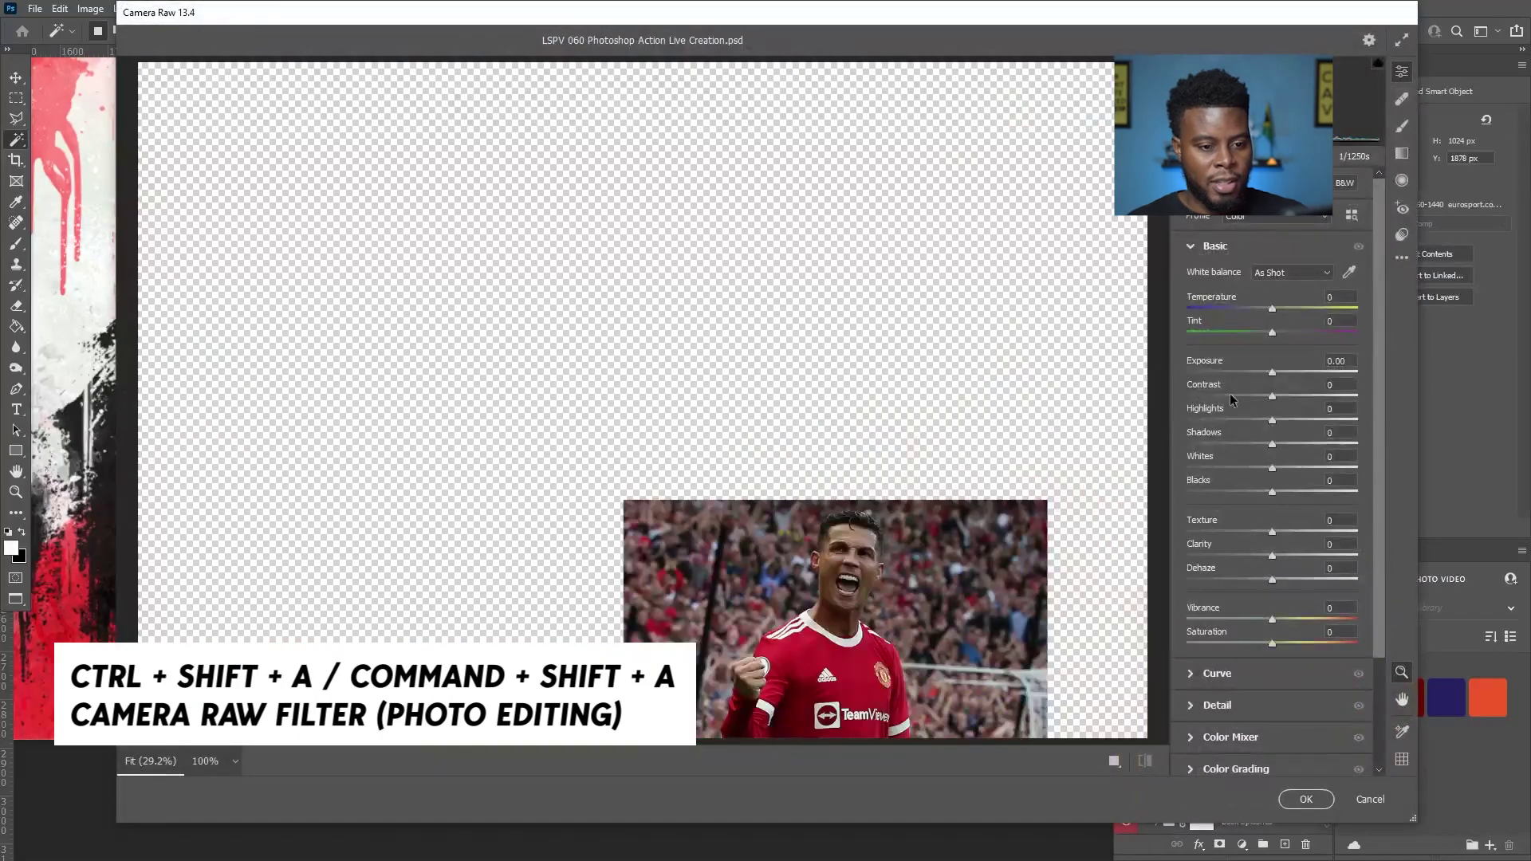
{"action": "left_click", "coordinate": [888, 590]}
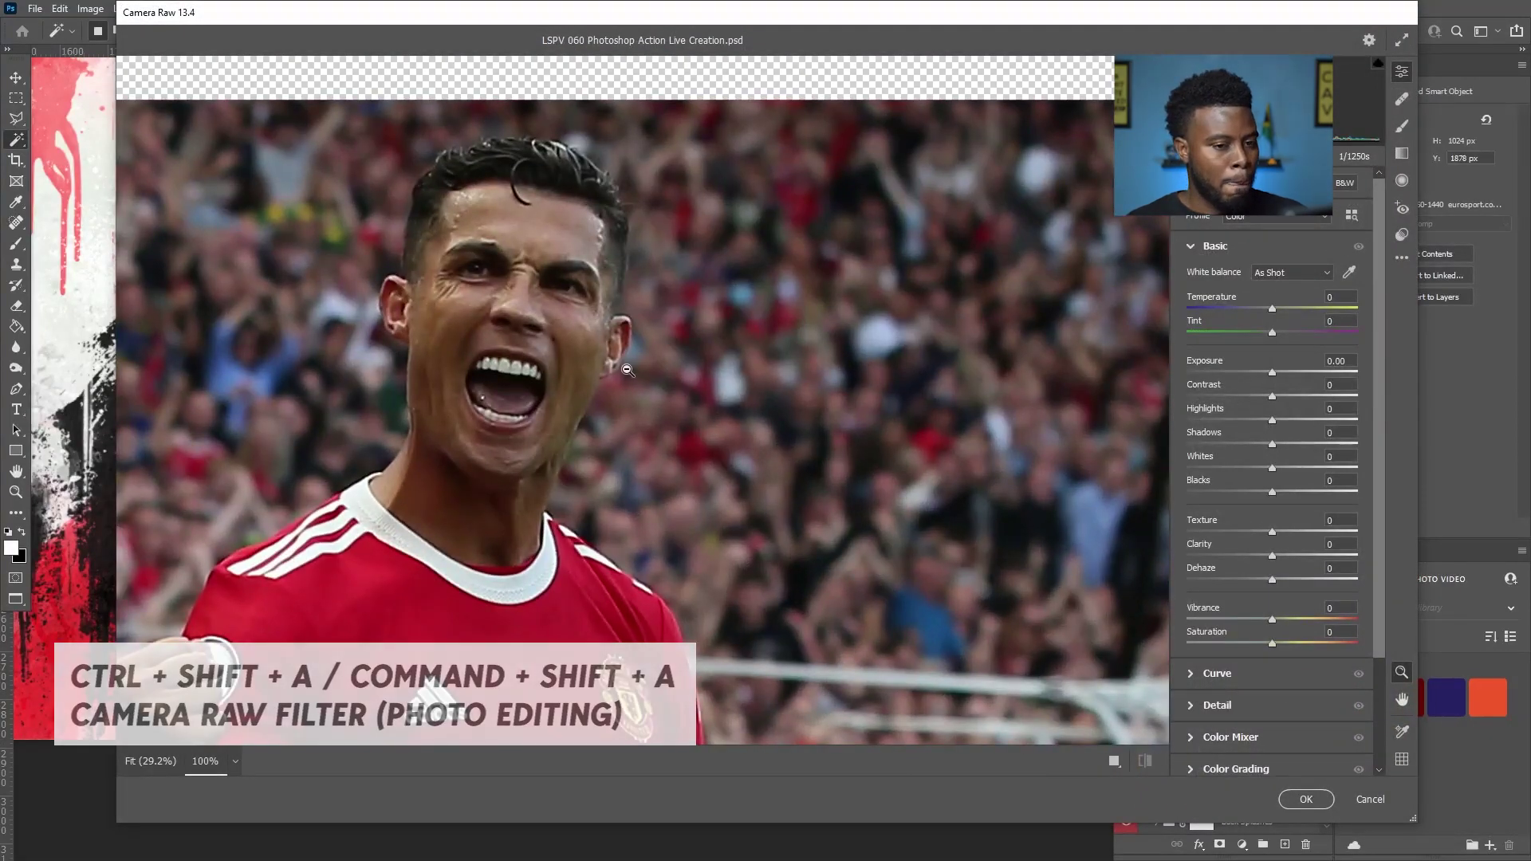
{"action": "left_click_drag", "start_coordinate": [1275, 372], "coordinate": [1293, 397]}
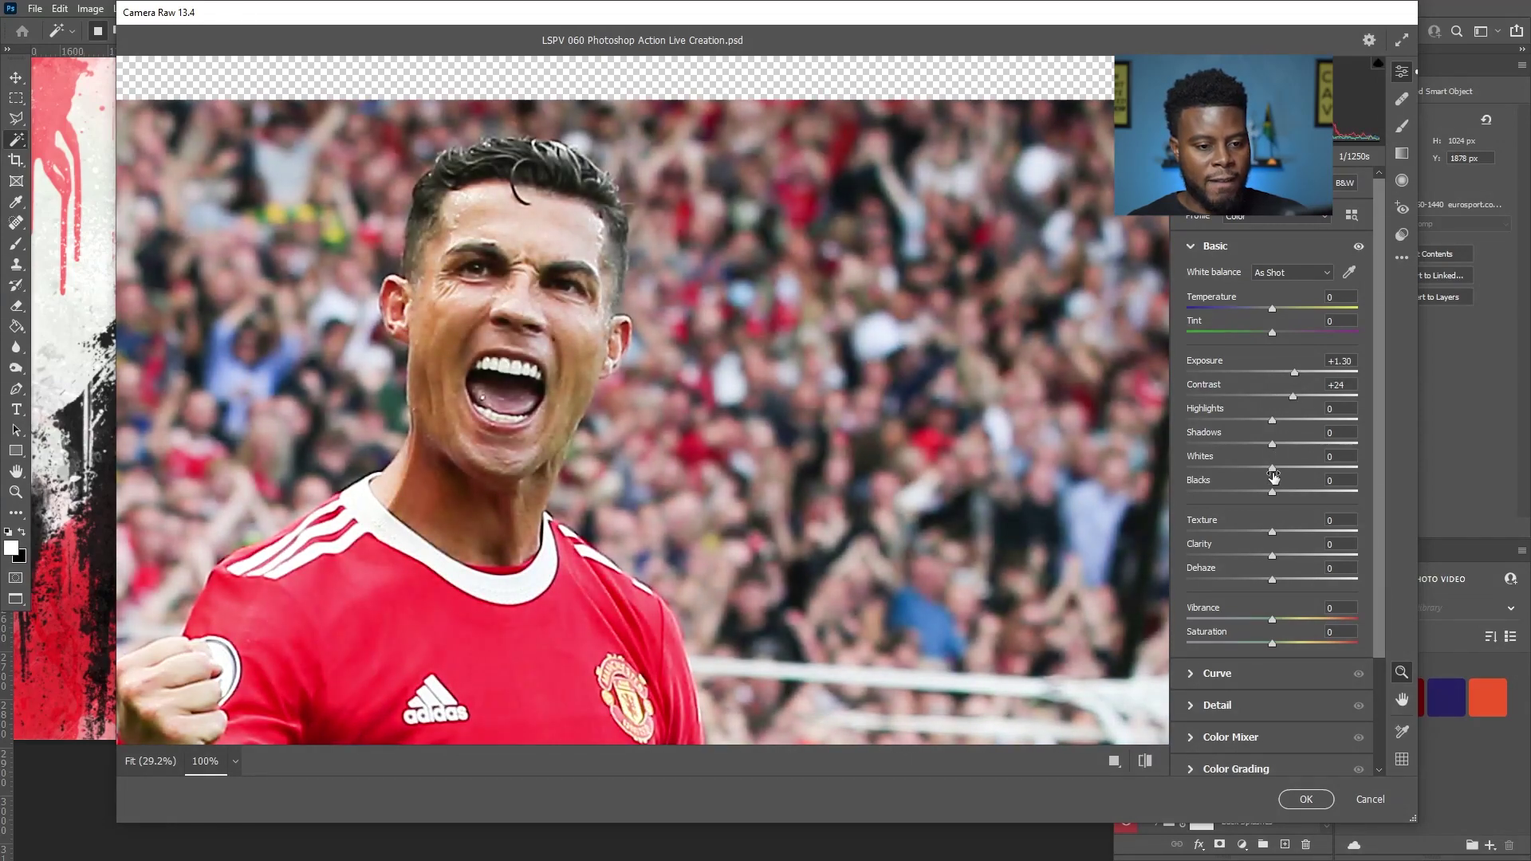
{"action": "left_click_drag", "start_coordinate": [1272, 491], "coordinate": [1241, 491]}
{"action": "left_click_drag", "start_coordinate": [1294, 372], "coordinate": [1297, 375]}
{"action": "left_click", "coordinate": [1306, 799]}
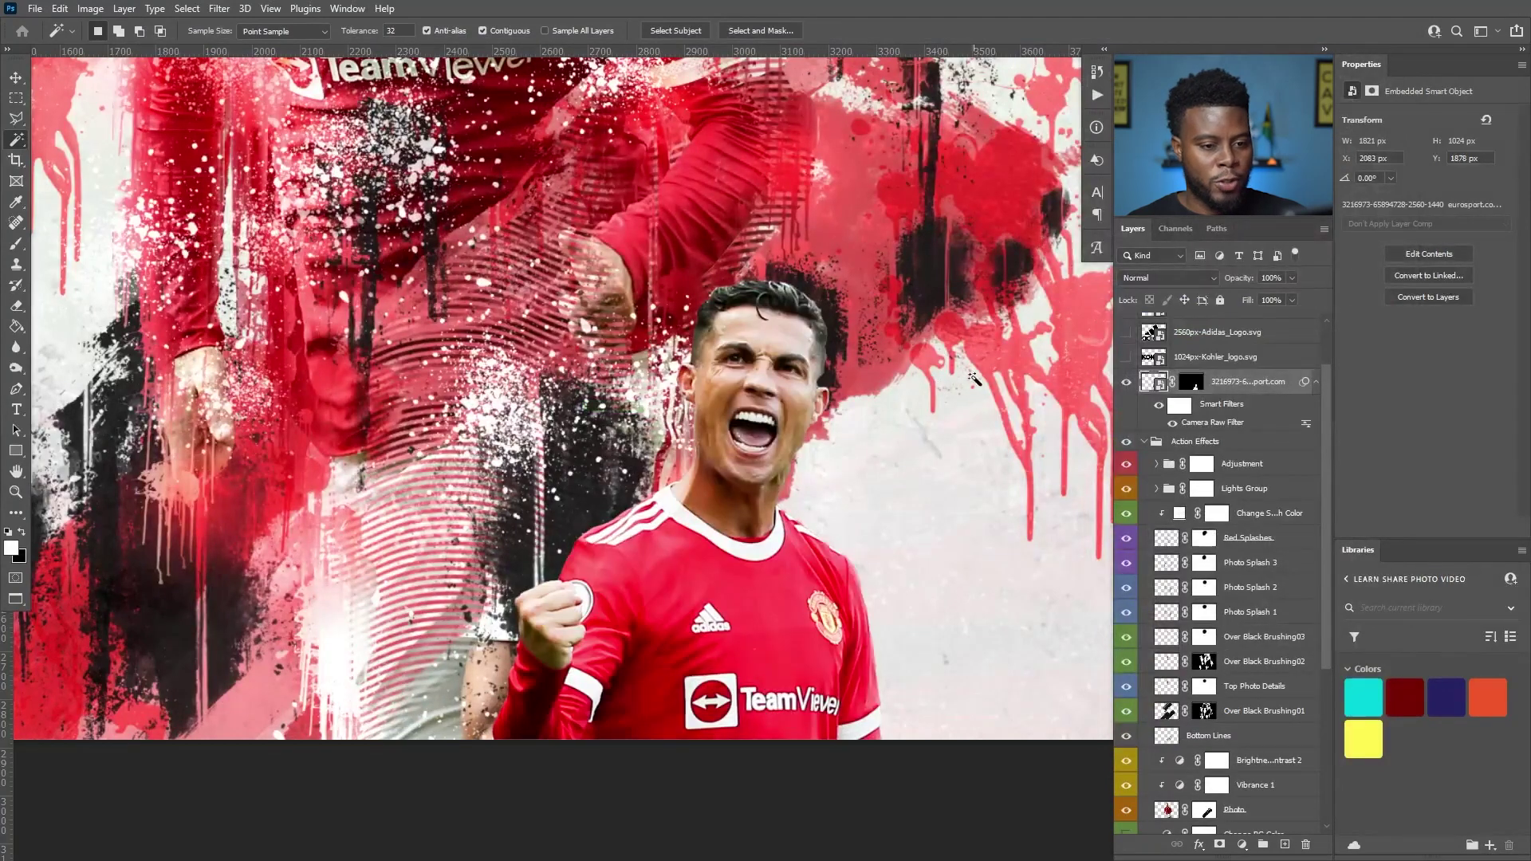
Edit the photo's Camera Raw smart filter and lower Saturation to its minimum for a black-and-white look.
{"action": "double_click", "coordinate": [1202, 420]}
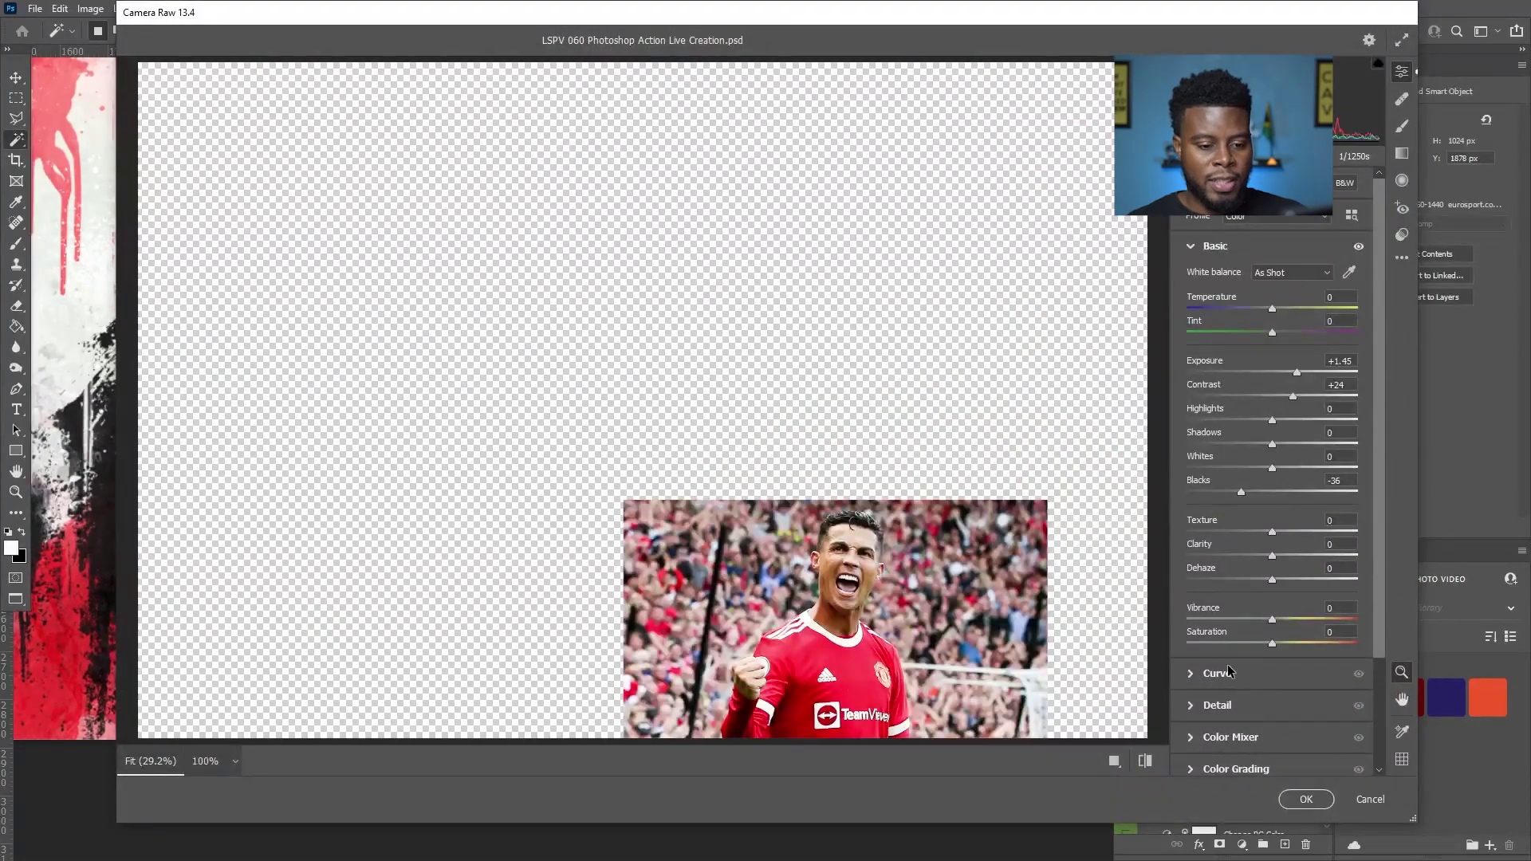
{"action": "left_click_drag", "start_coordinate": [1272, 645], "coordinate": [1186, 644]}
{"action": "left_click", "coordinate": [1306, 799]}
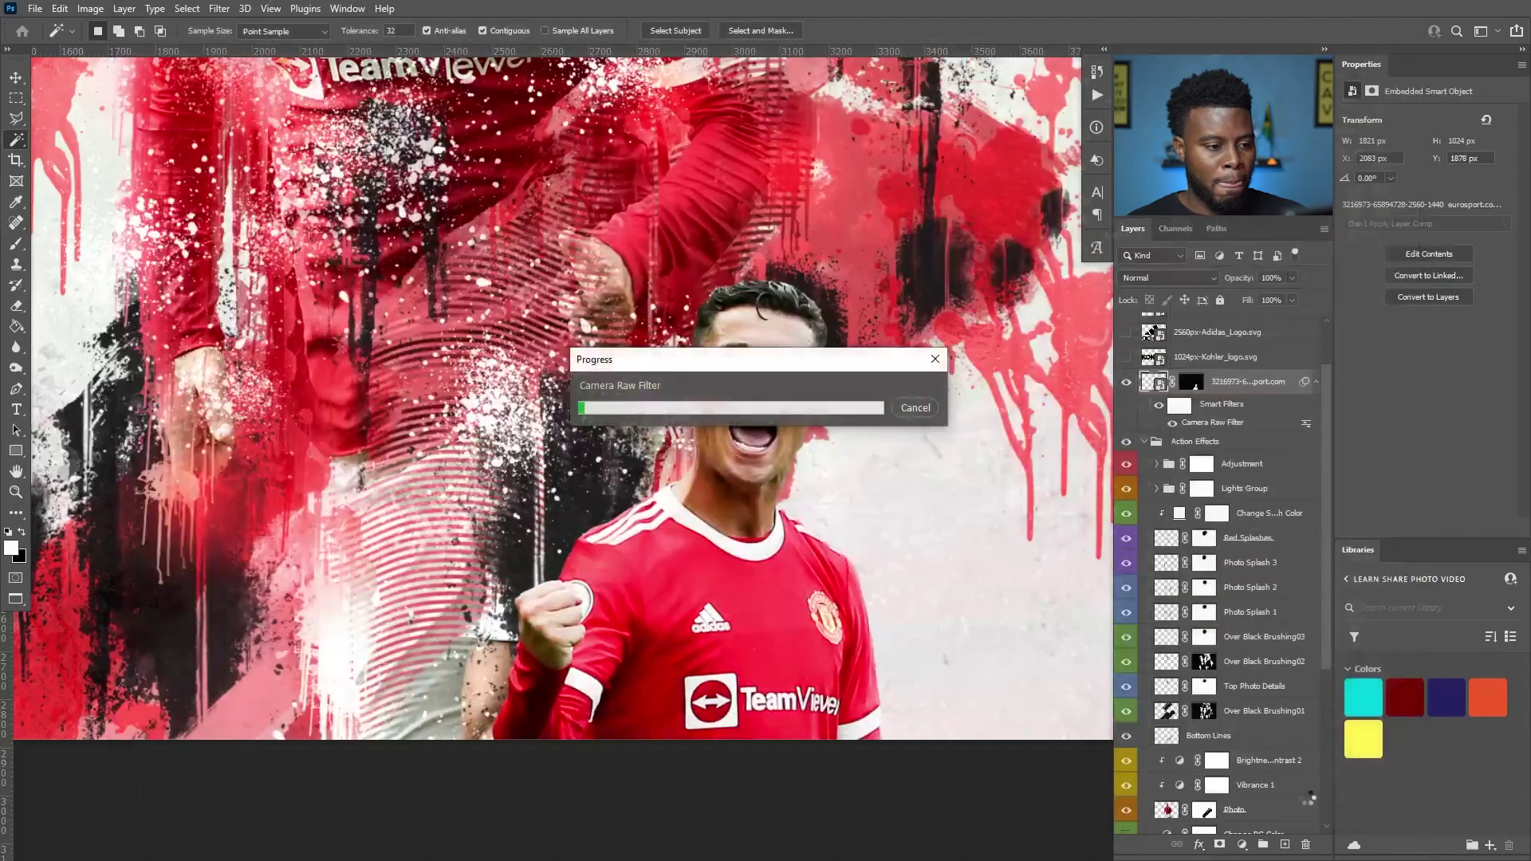
Set the blend mode of the celebrating player's photo layer to Lighten.
{"action": "scroll", "coordinate": [909, 478], "scroll_direction": "down", "scroll_amount": 3}
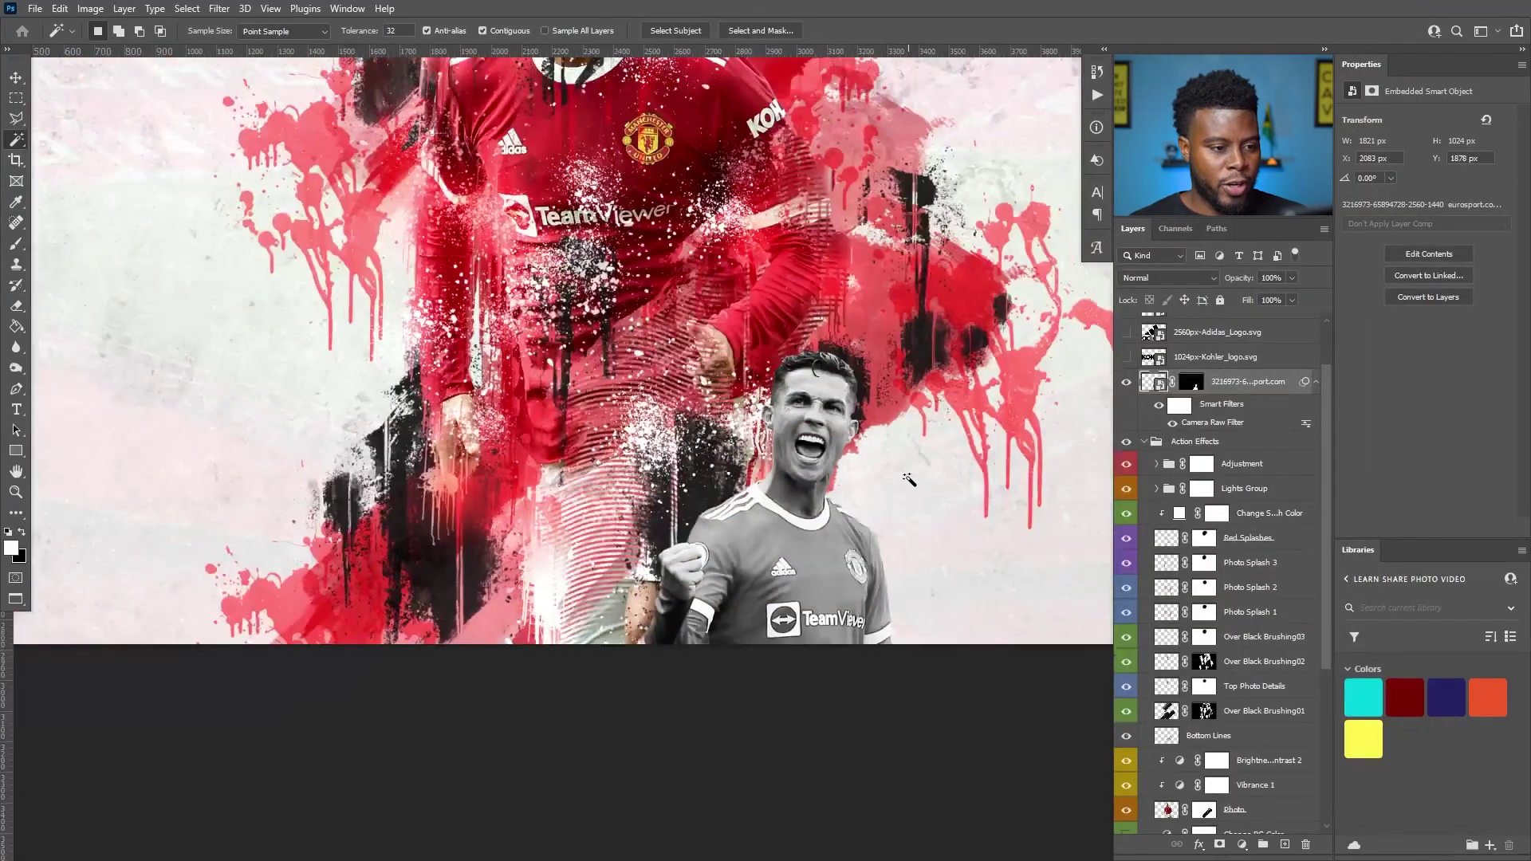
{"action": "scroll", "coordinate": [909, 479], "scroll_direction": "up", "scroll_amount": 2}
{"action": "scroll", "coordinate": [925, 450], "scroll_direction": "down", "scroll_amount": 1}
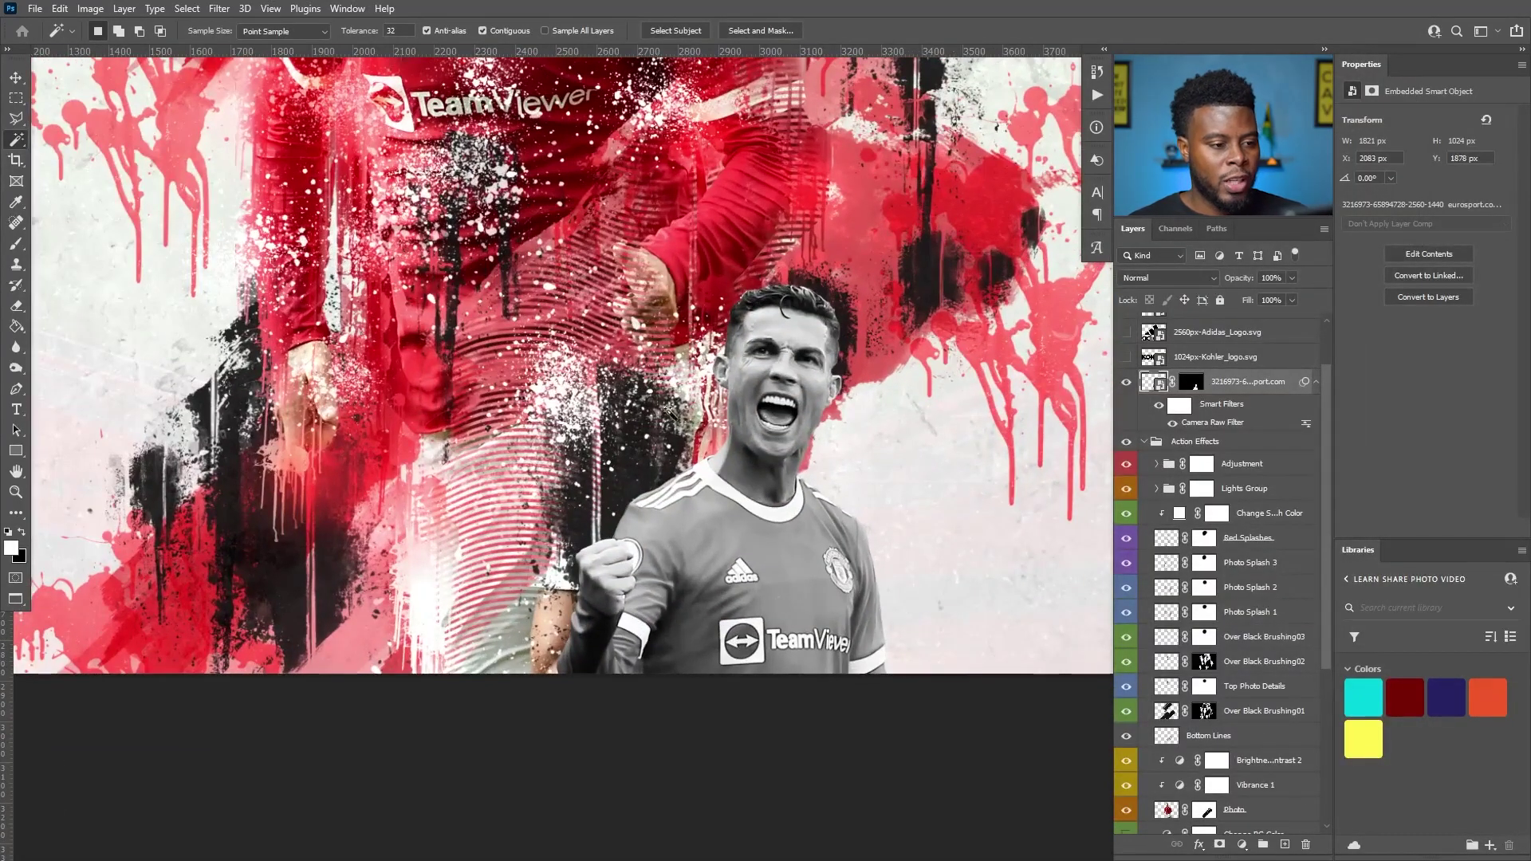
{"action": "scroll", "coordinate": [799, 479], "scroll_direction": "up", "scroll_amount": 2}
{"action": "scroll", "coordinate": [800, 479], "scroll_direction": "up", "scroll_amount": 1}
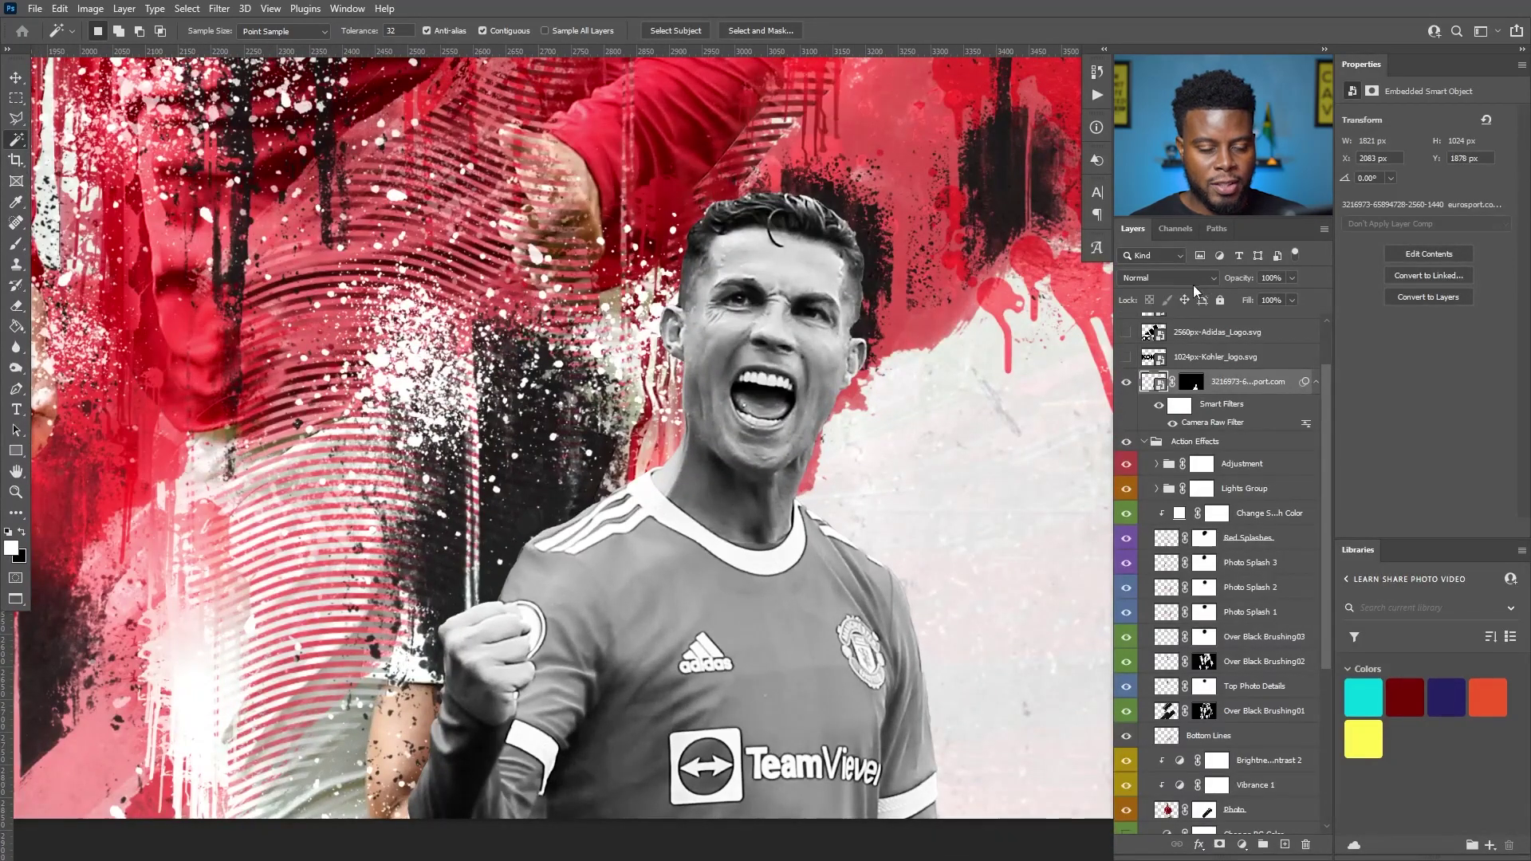
{"action": "scroll", "coordinate": [1175, 446], "scroll_direction": "up", "scroll_amount": 3}
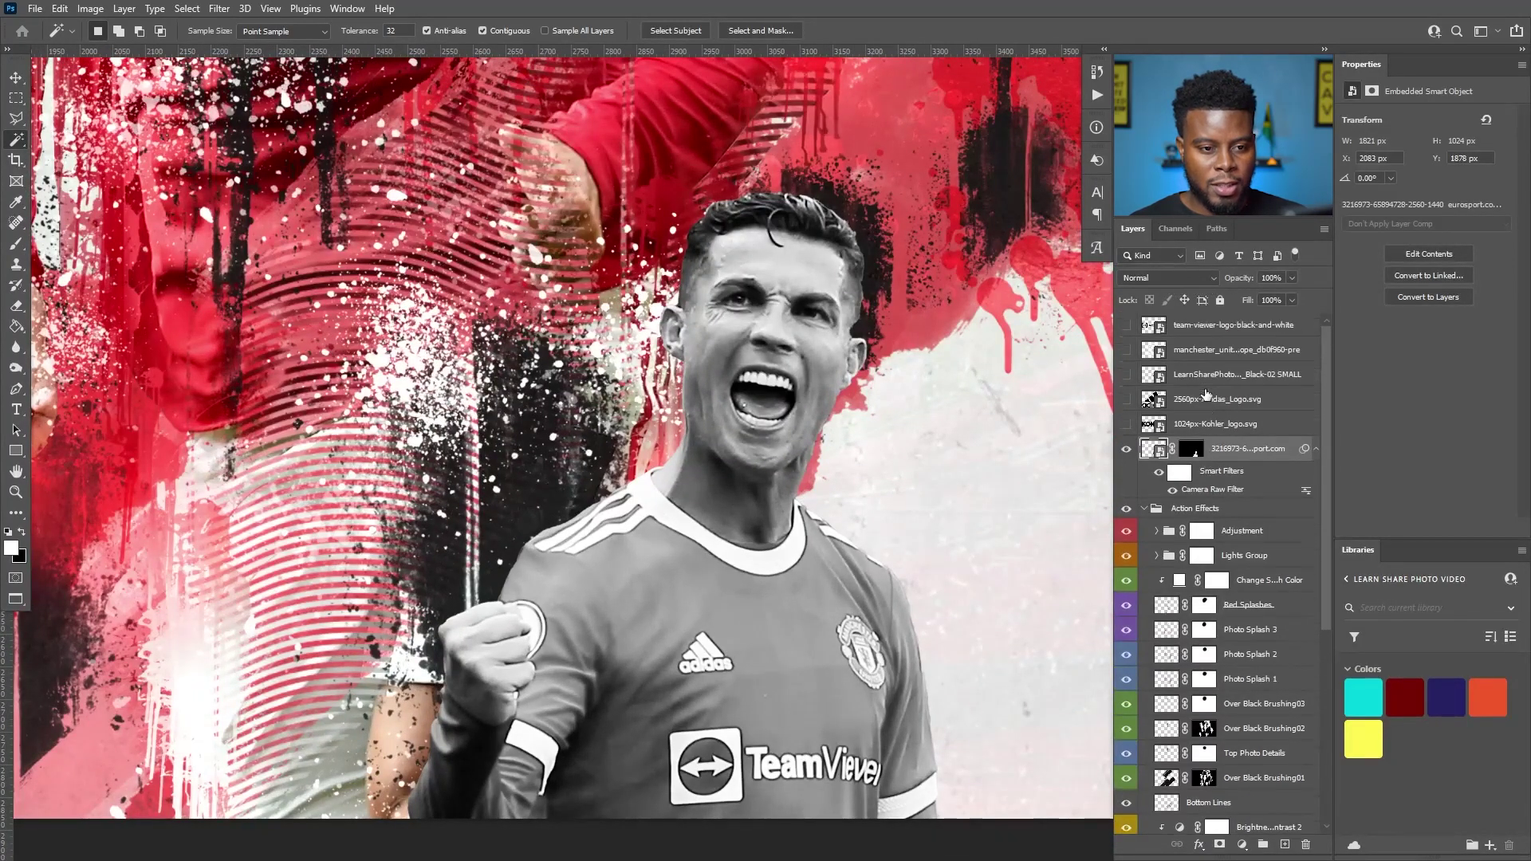
{"action": "left_click", "coordinate": [1188, 277]}
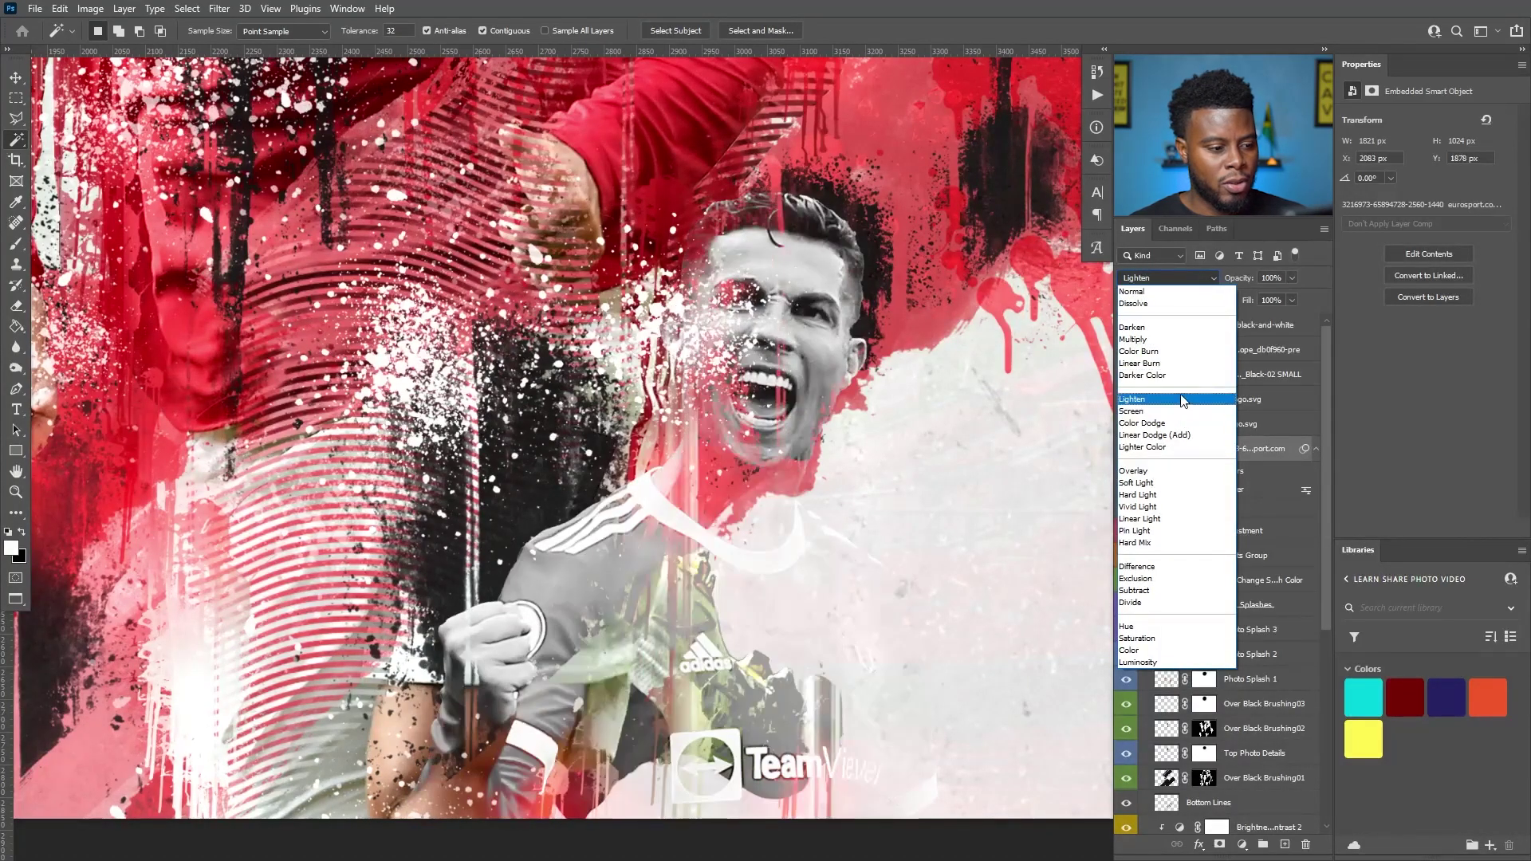
{"action": "left_click", "coordinate": [1175, 399]}
{"action": "left_click", "coordinate": [929, 367]}
{"action": "key", "text": "ctrl+d"}
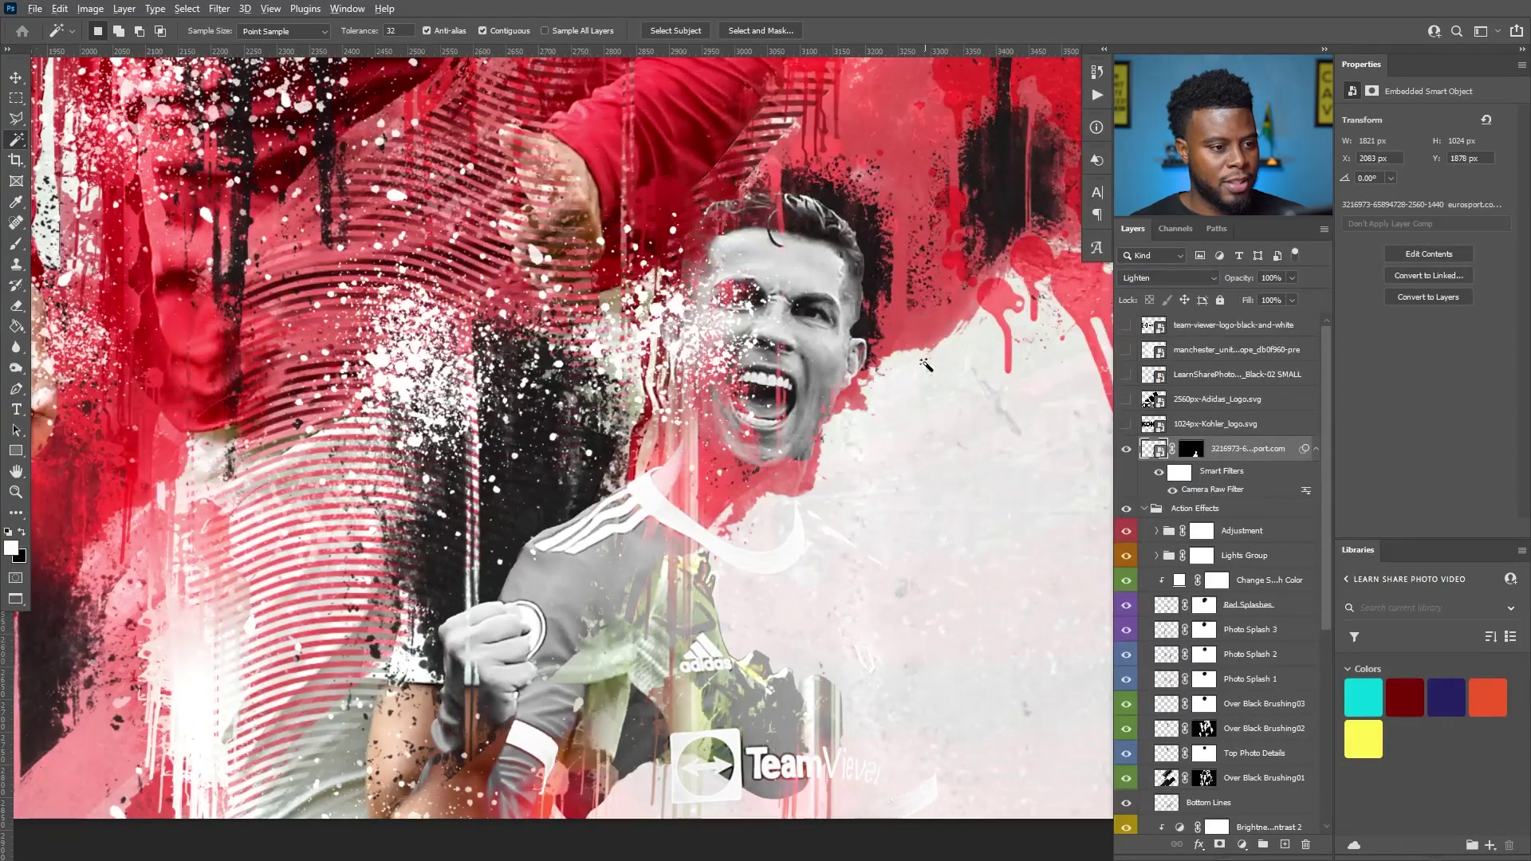
Move the black-and-white player photo down and to the left, in front of the main figure's legs.
{"action": "scroll", "coordinate": [929, 367], "scroll_direction": "down", "scroll_amount": 3}
{"action": "key", "text": "v"}
{"action": "left_click_drag", "start_coordinate": [881, 364], "coordinate": [769, 459]}
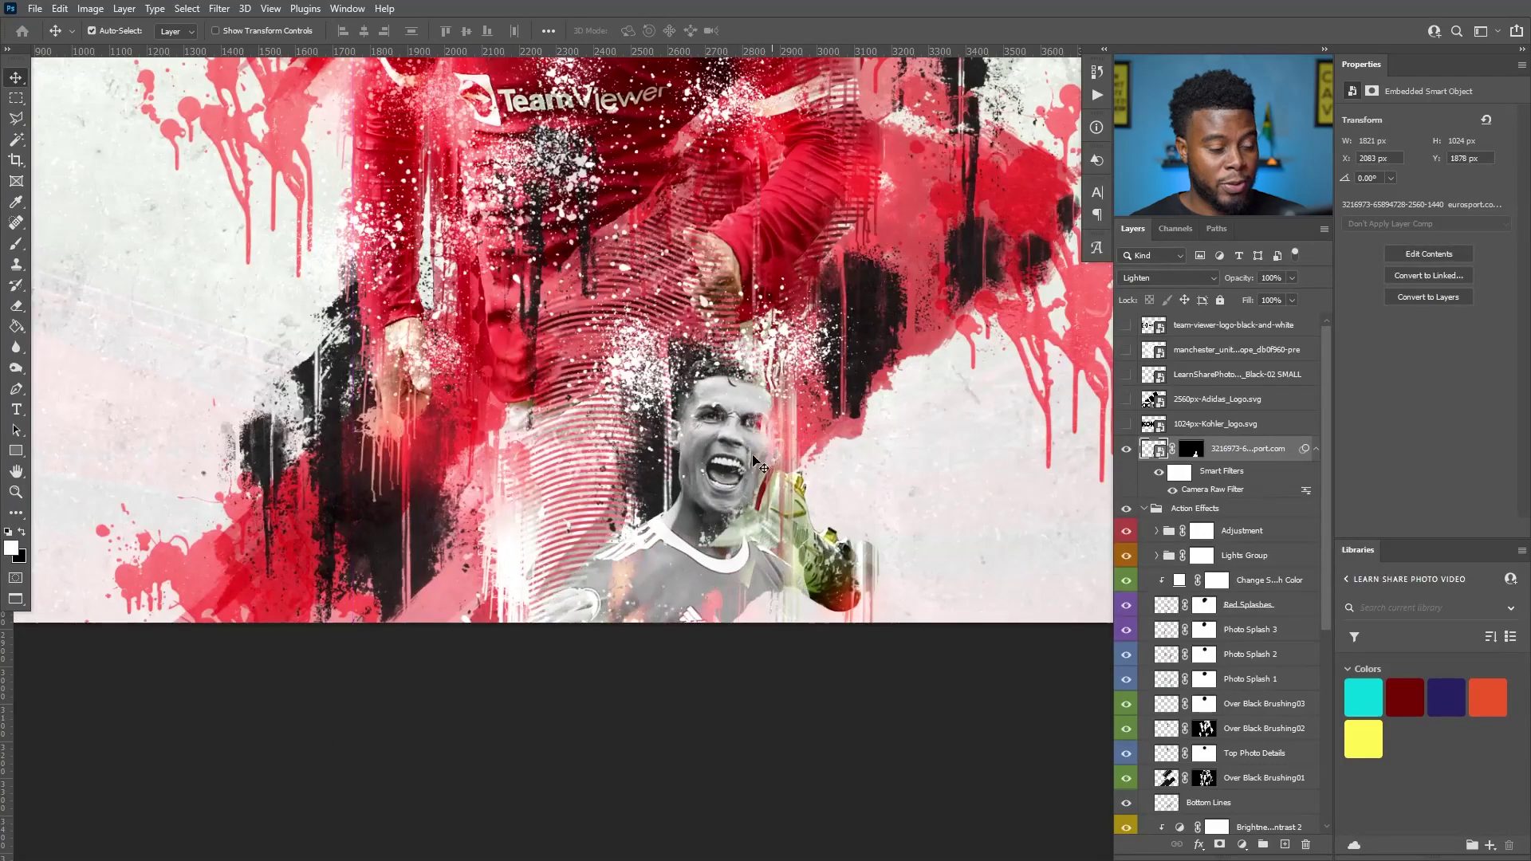
{"action": "scroll", "coordinate": [756, 433], "scroll_direction": "down", "scroll_amount": 3}
{"action": "scroll", "coordinate": [756, 433], "scroll_direction": "up", "scroll_amount": 2}
{"action": "left_click_drag", "start_coordinate": [725, 522], "coordinate": [790, 486]}
{"action": "key", "text": "ctrl+z"}
Examine the lower half of the composite and review the layer stack from the logo layers down to the background.
{"action": "scroll", "coordinate": [795, 441], "scroll_direction": "up", "scroll_amount": 2}
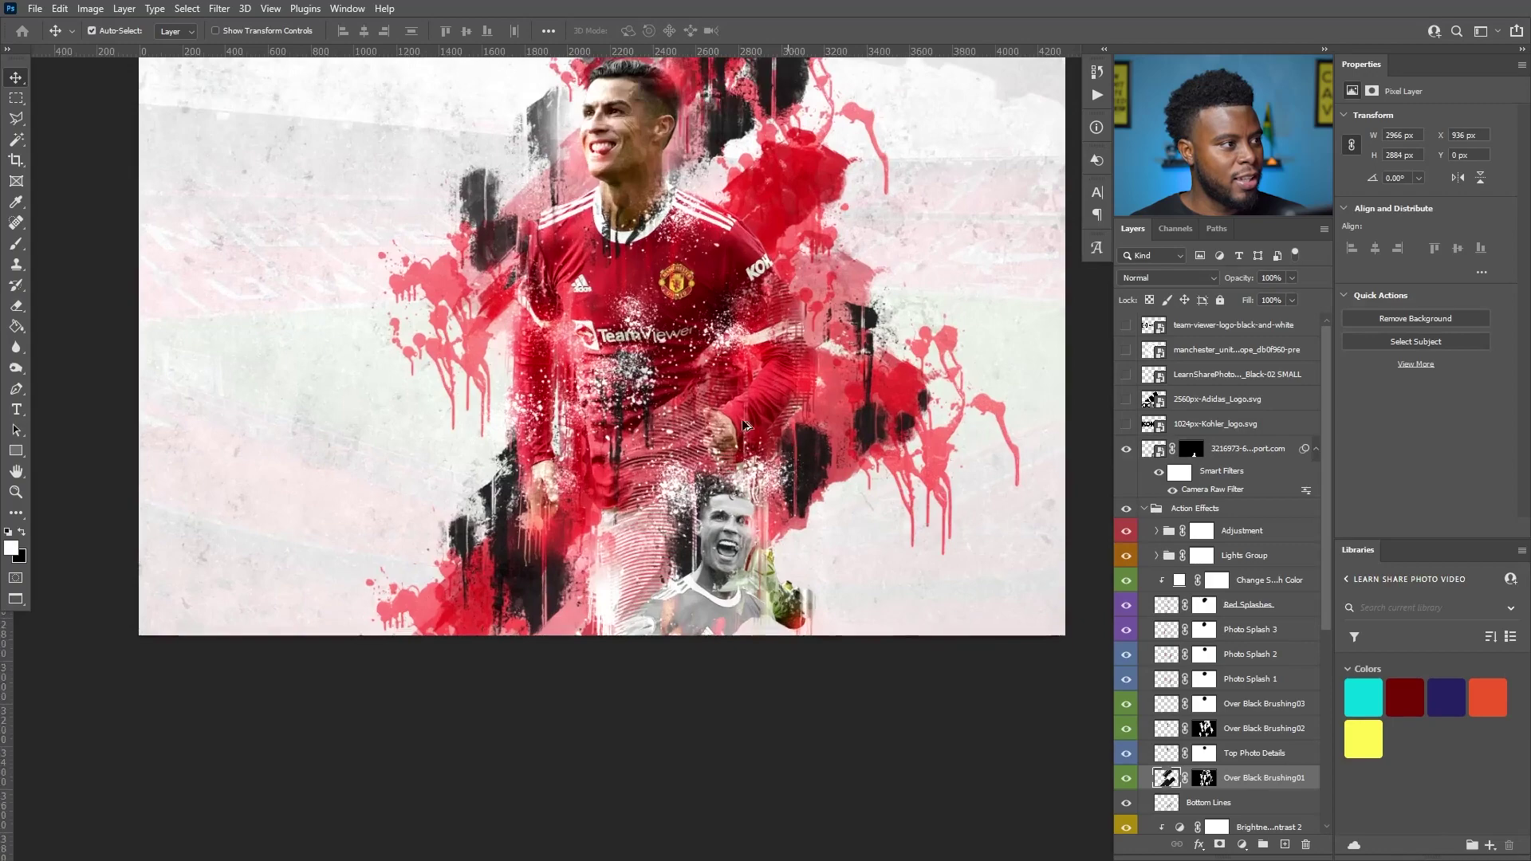
{"action": "scroll", "coordinate": [513, 366], "scroll_direction": "up", "scroll_amount": 3}
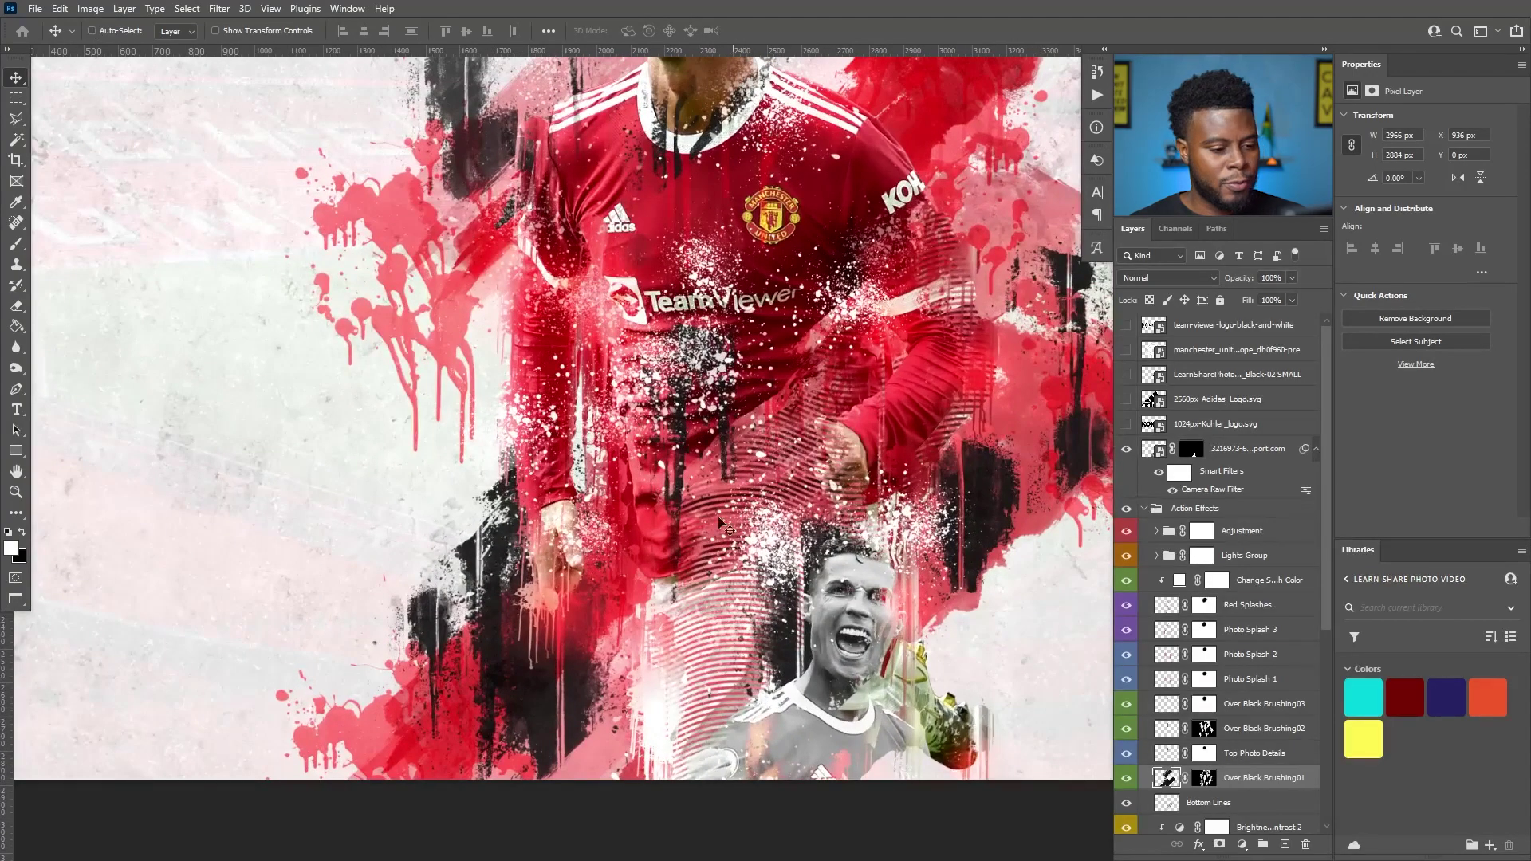
{"action": "scroll", "coordinate": [726, 552], "scroll_direction": "right", "scroll_amount": 2}
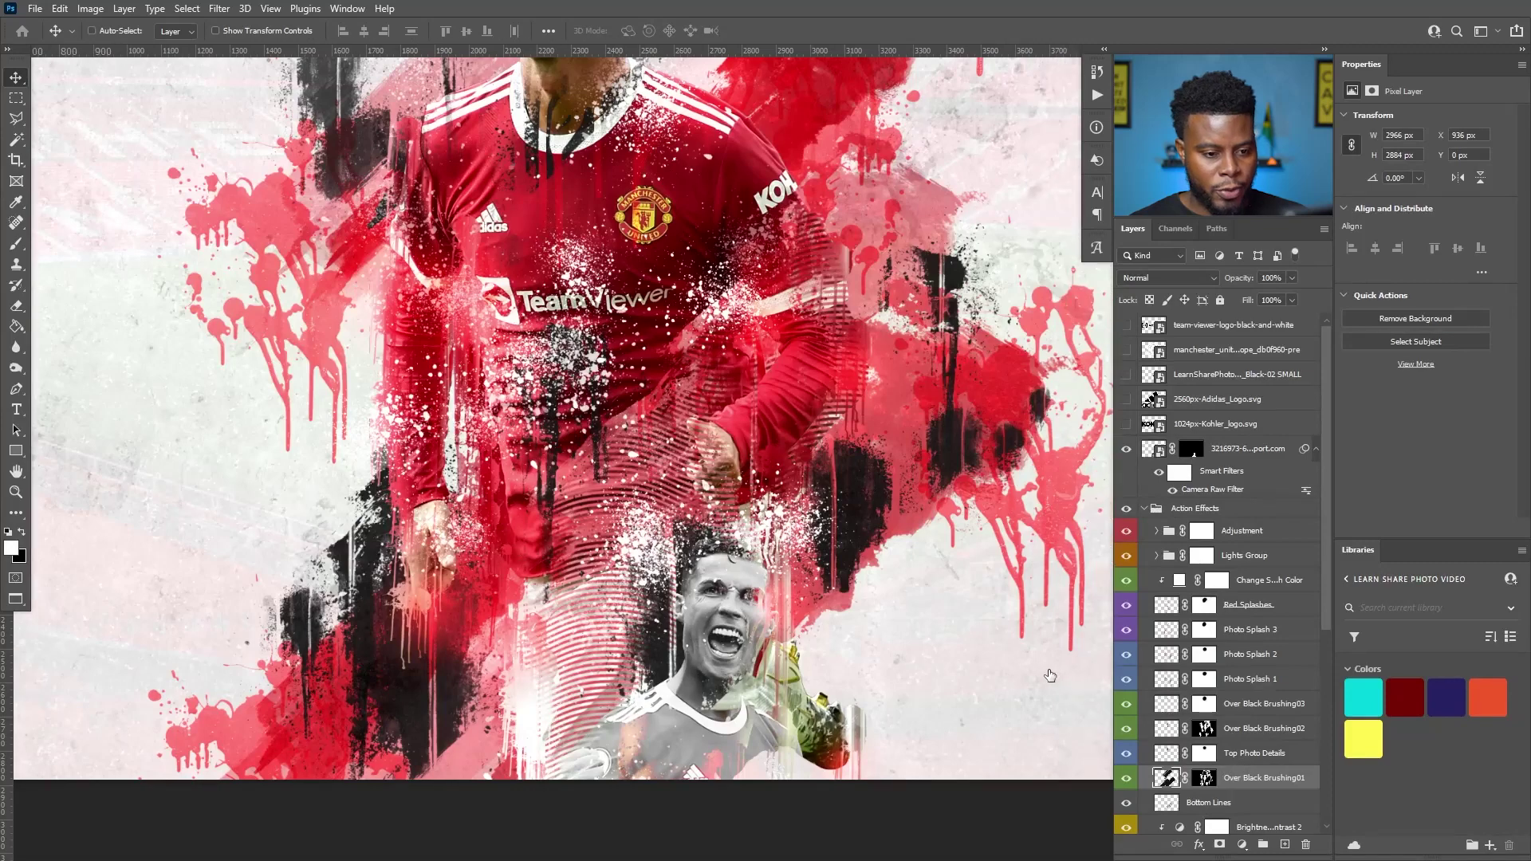
{"action": "scroll", "coordinate": [1052, 675], "scroll_direction": "down", "scroll_amount": 1}
{"action": "scroll", "coordinate": [1210, 674], "scroll_direction": "down", "scroll_amount": 4}
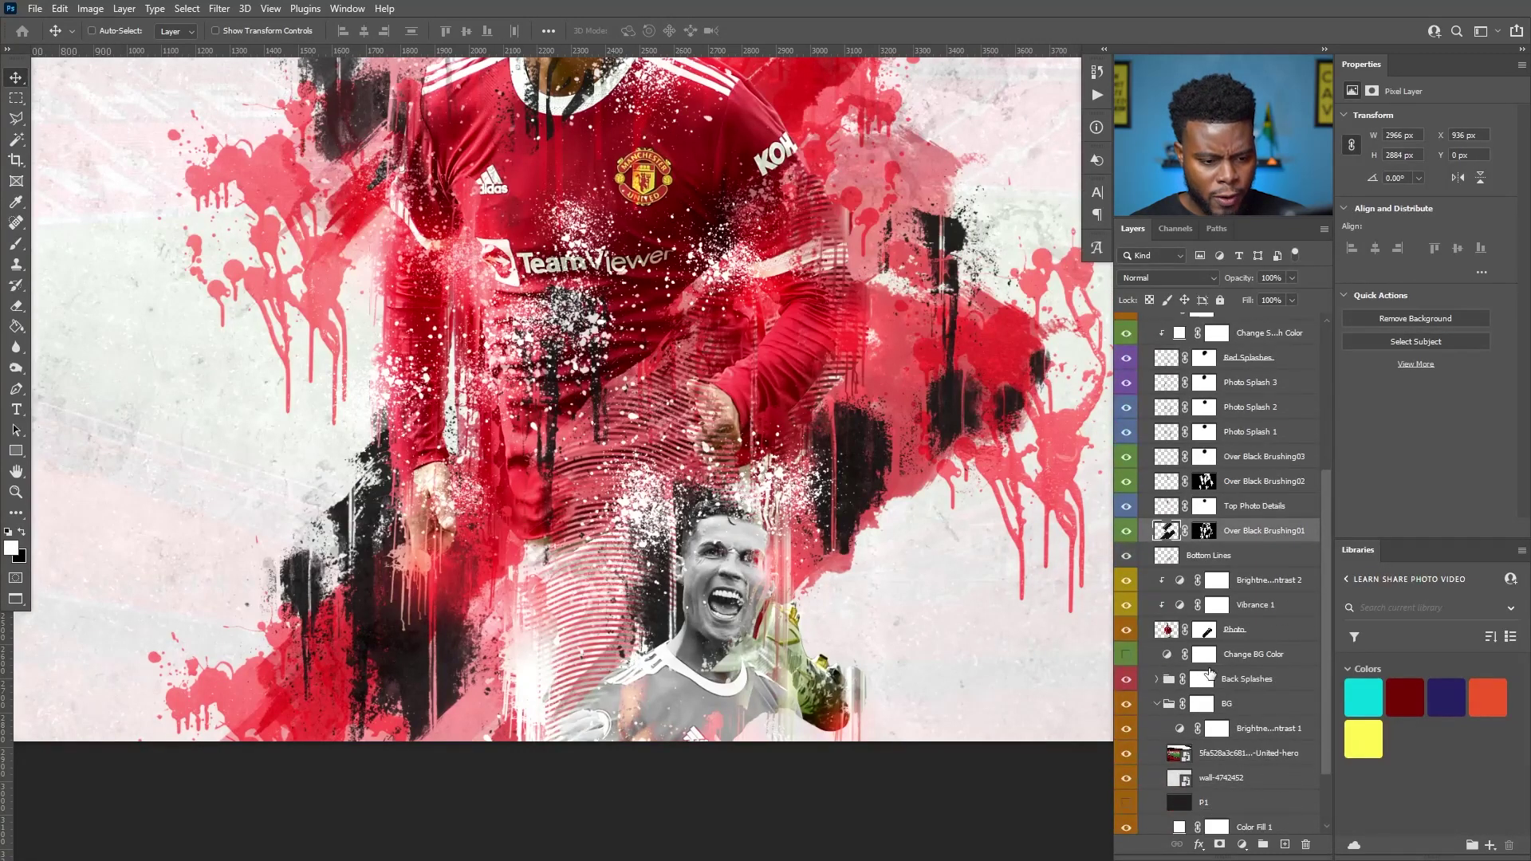
{"action": "scroll", "coordinate": [1212, 672], "scroll_direction": "up", "scroll_amount": 4}
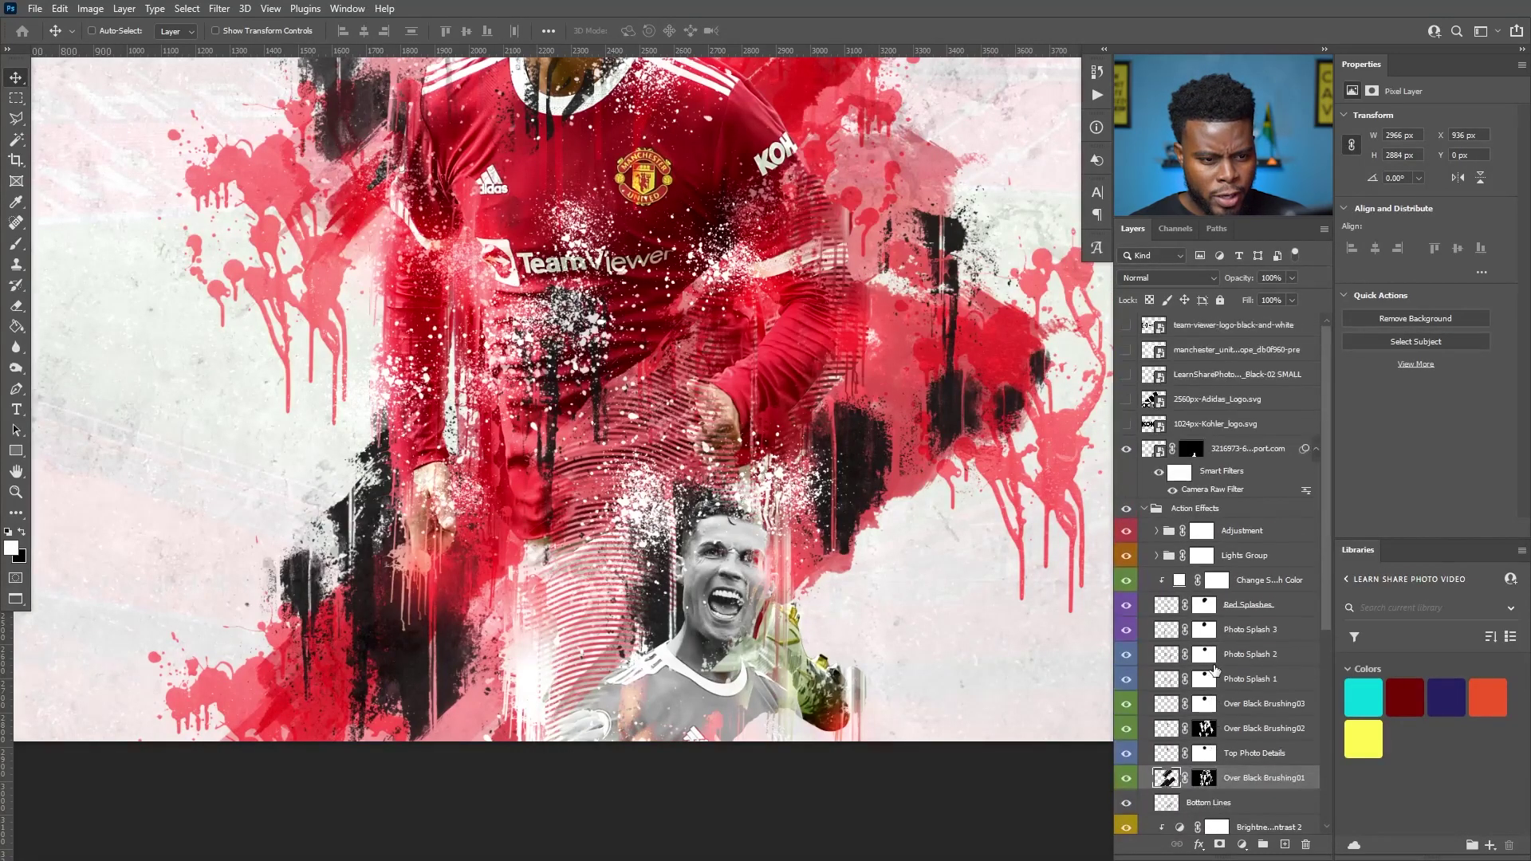
{"action": "scroll", "coordinate": [1215, 670], "scroll_direction": "down", "scroll_amount": 4}
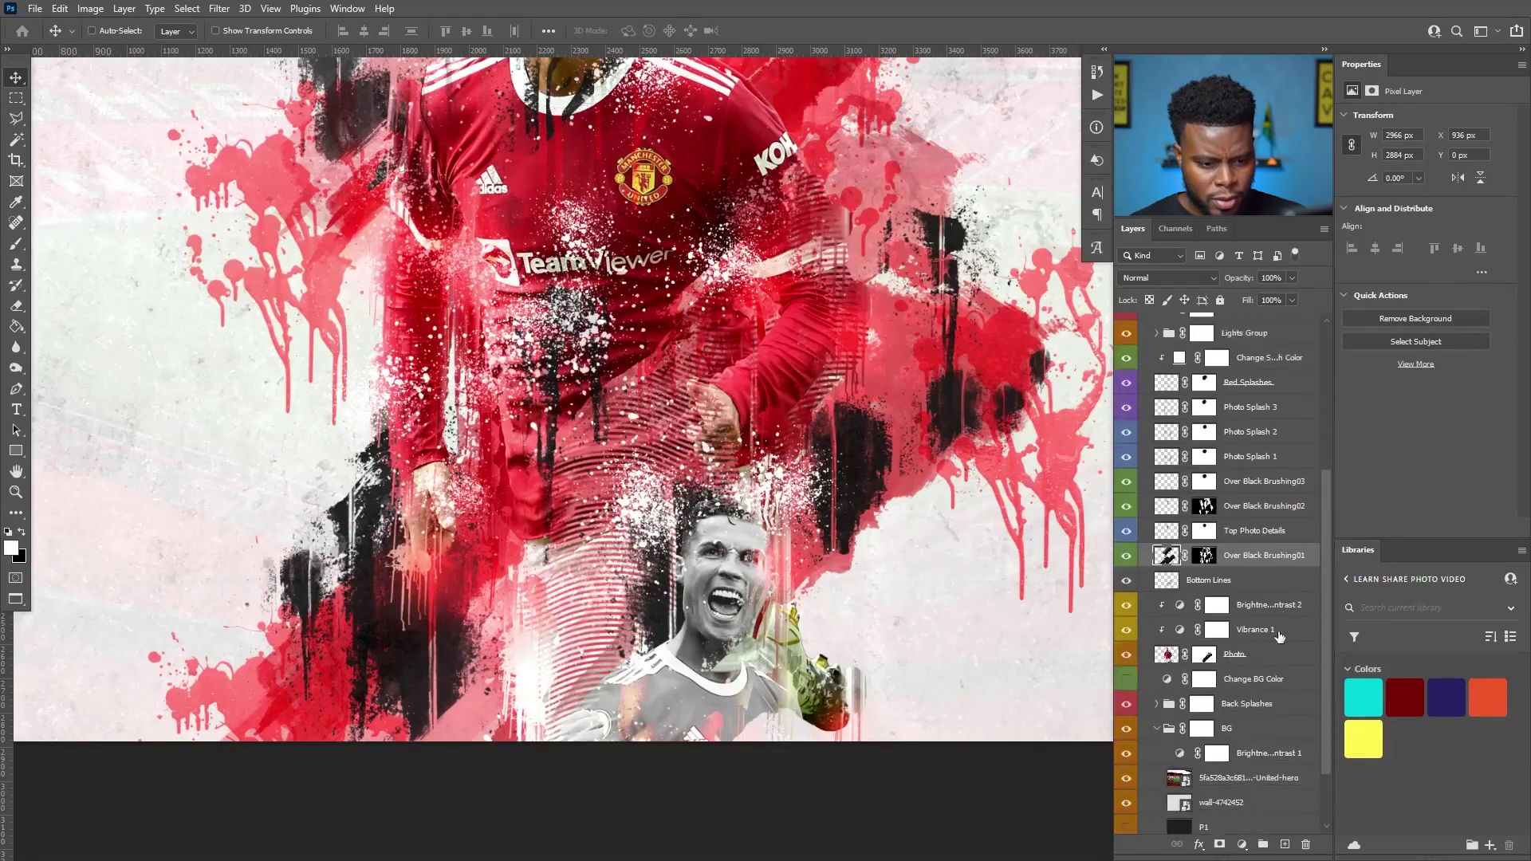
{"action": "scroll", "coordinate": [1276, 632], "scroll_direction": "down", "scroll_amount": 1}
{"action": "scroll", "coordinate": [1139, 574], "scroll_direction": "down", "scroll_amount": 1}
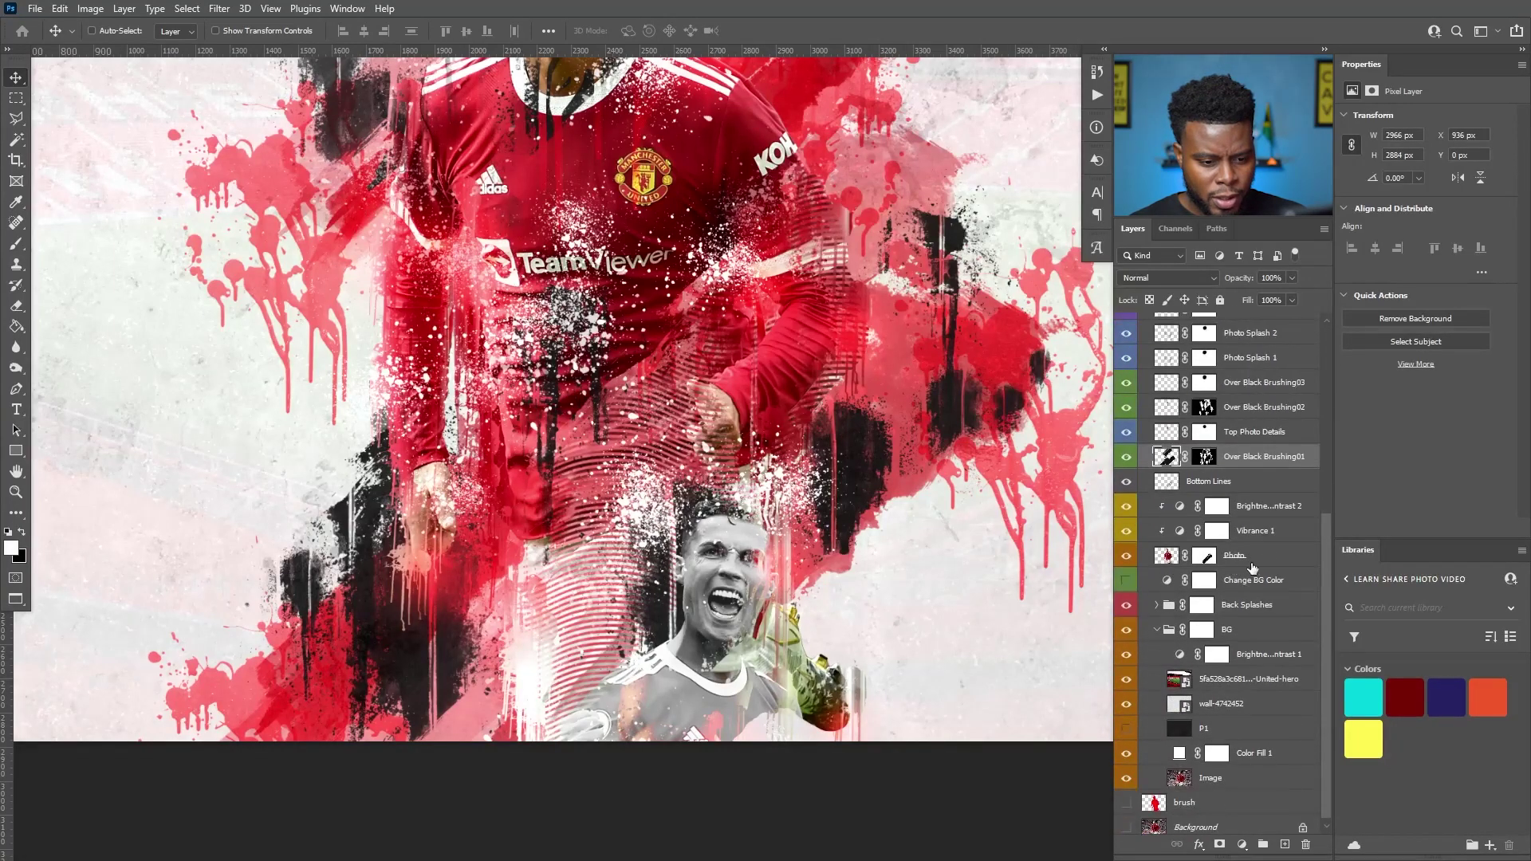
{"action": "scroll", "coordinate": [1273, 618], "scroll_direction": "down", "scroll_amount": 1}
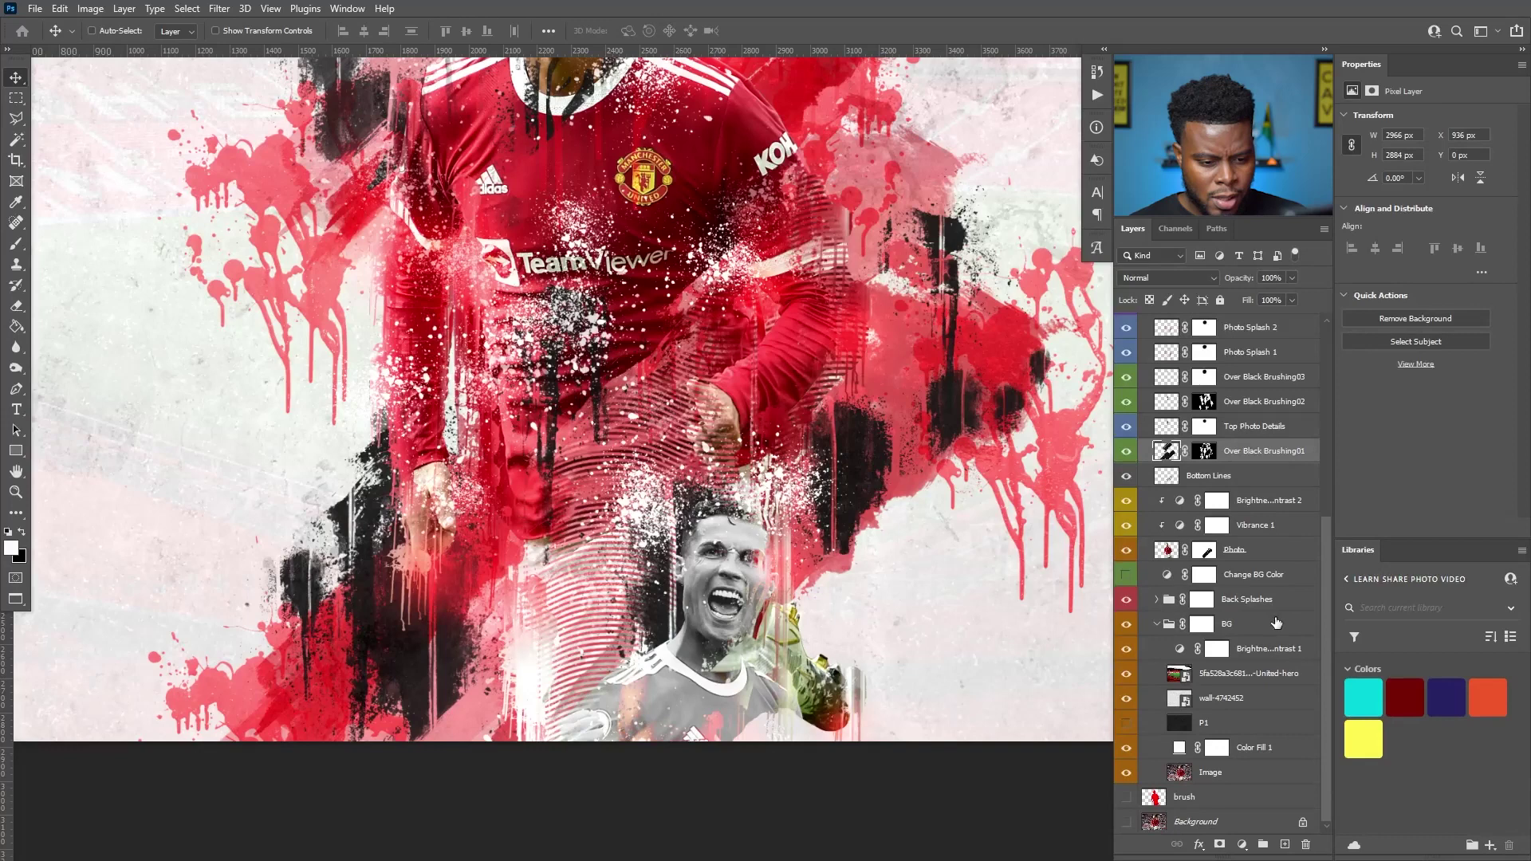
{"action": "scroll", "coordinate": [1277, 622], "scroll_direction": "up", "scroll_amount": 5}
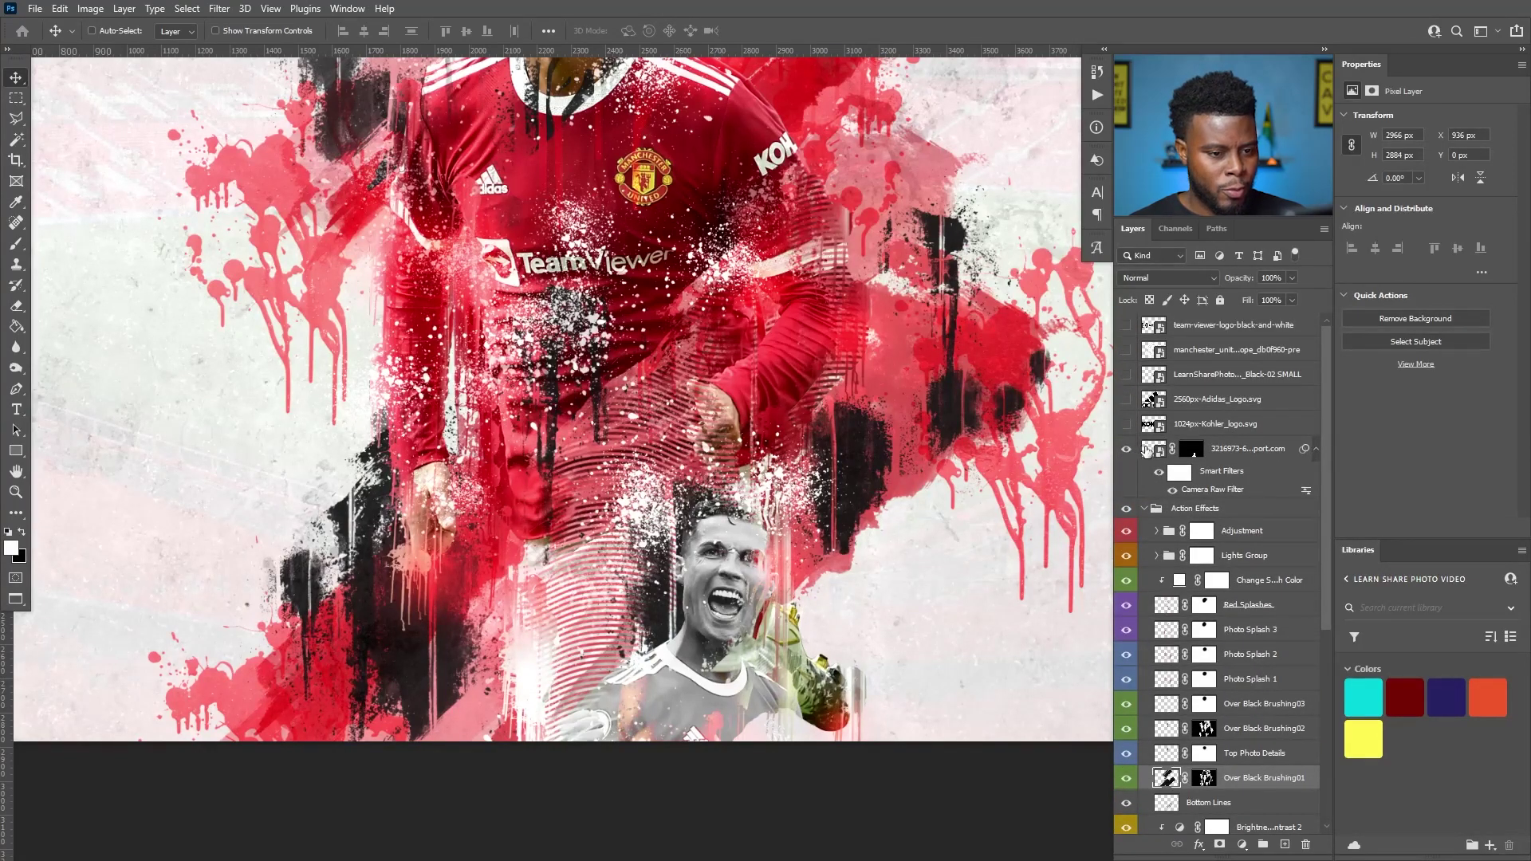
Move the black-and-white player photo up and right beside the main figure's legs and enlarge it to about 116%.
{"action": "left_click", "coordinate": [753, 600], "text": "ctrl"}
{"action": "left_click_drag", "start_coordinate": [748, 552], "coordinate": [845, 488]}
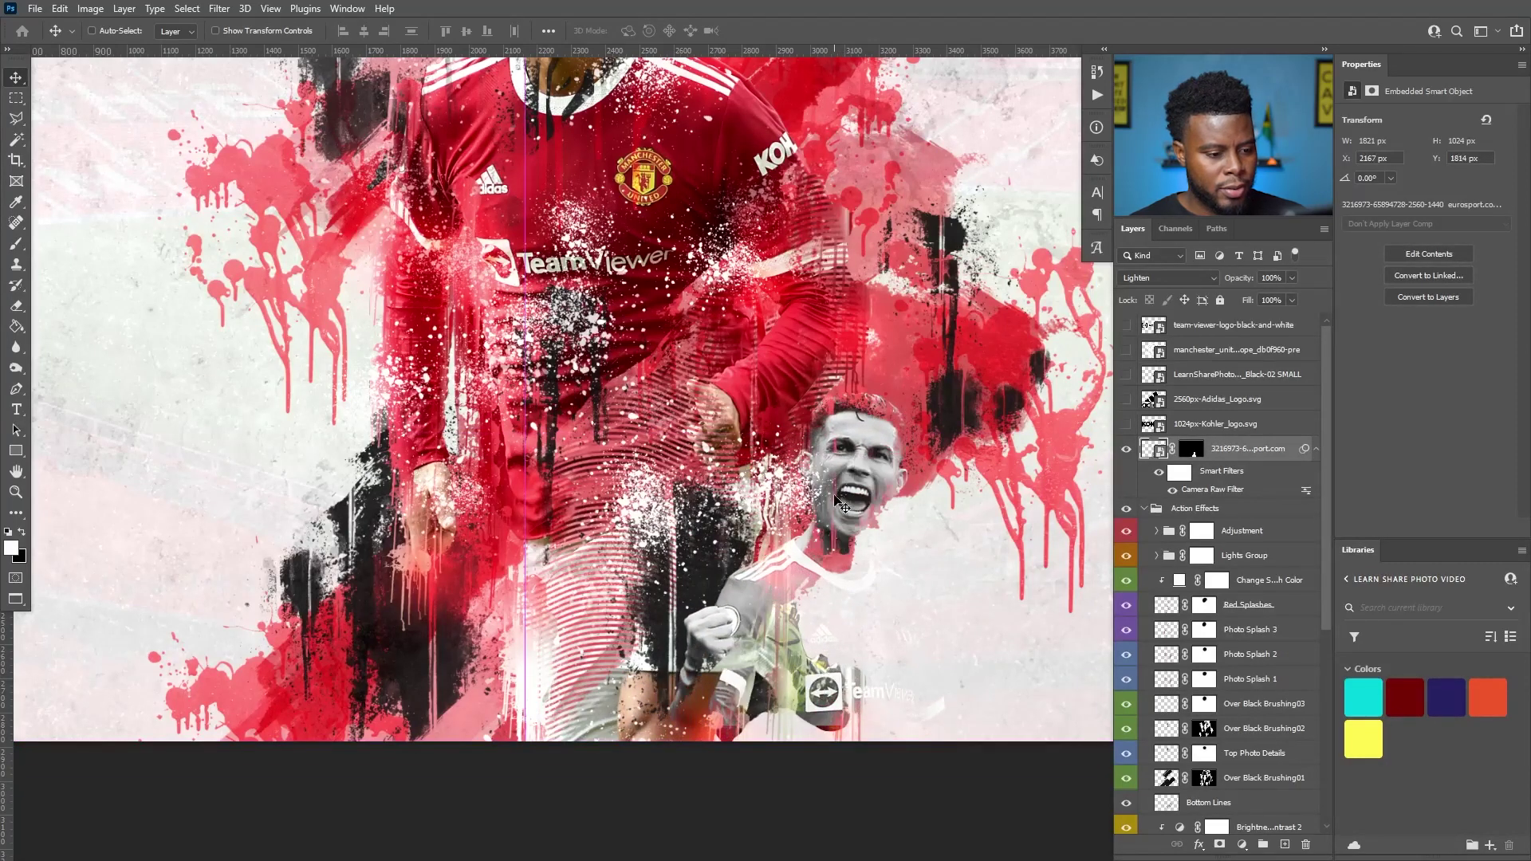
{"action": "key", "text": "ctrl+minus"}
{"action": "key", "text": "ctrl+t"}
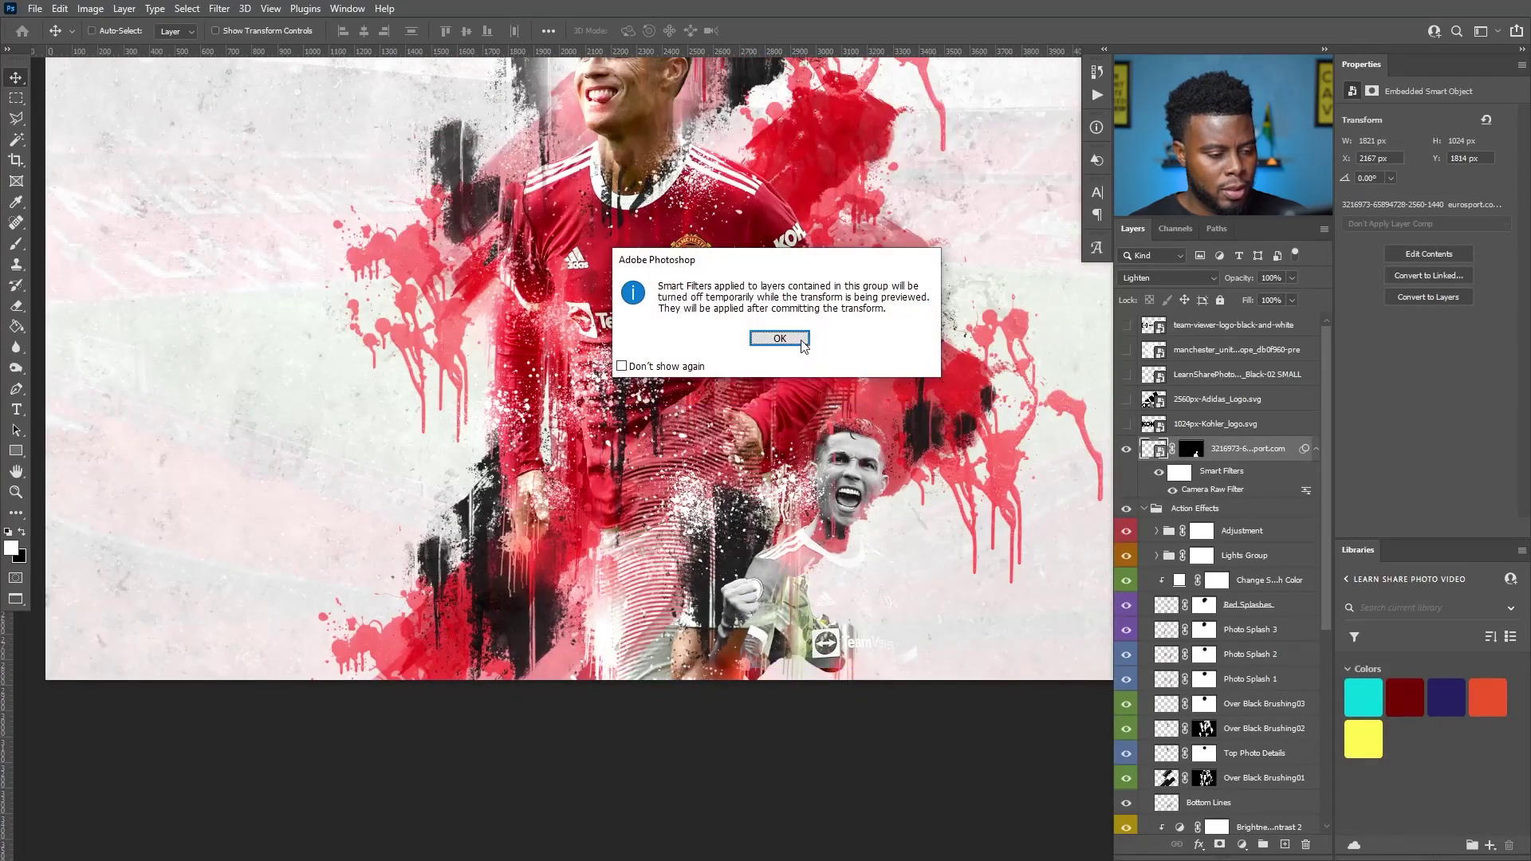
{"action": "key", "text": "Return"}
{"action": "left_click_drag", "start_coordinate": [601, 668], "coordinate": [525, 710]}
{"action": "left_click_drag", "start_coordinate": [803, 655], "coordinate": [839, 646]}
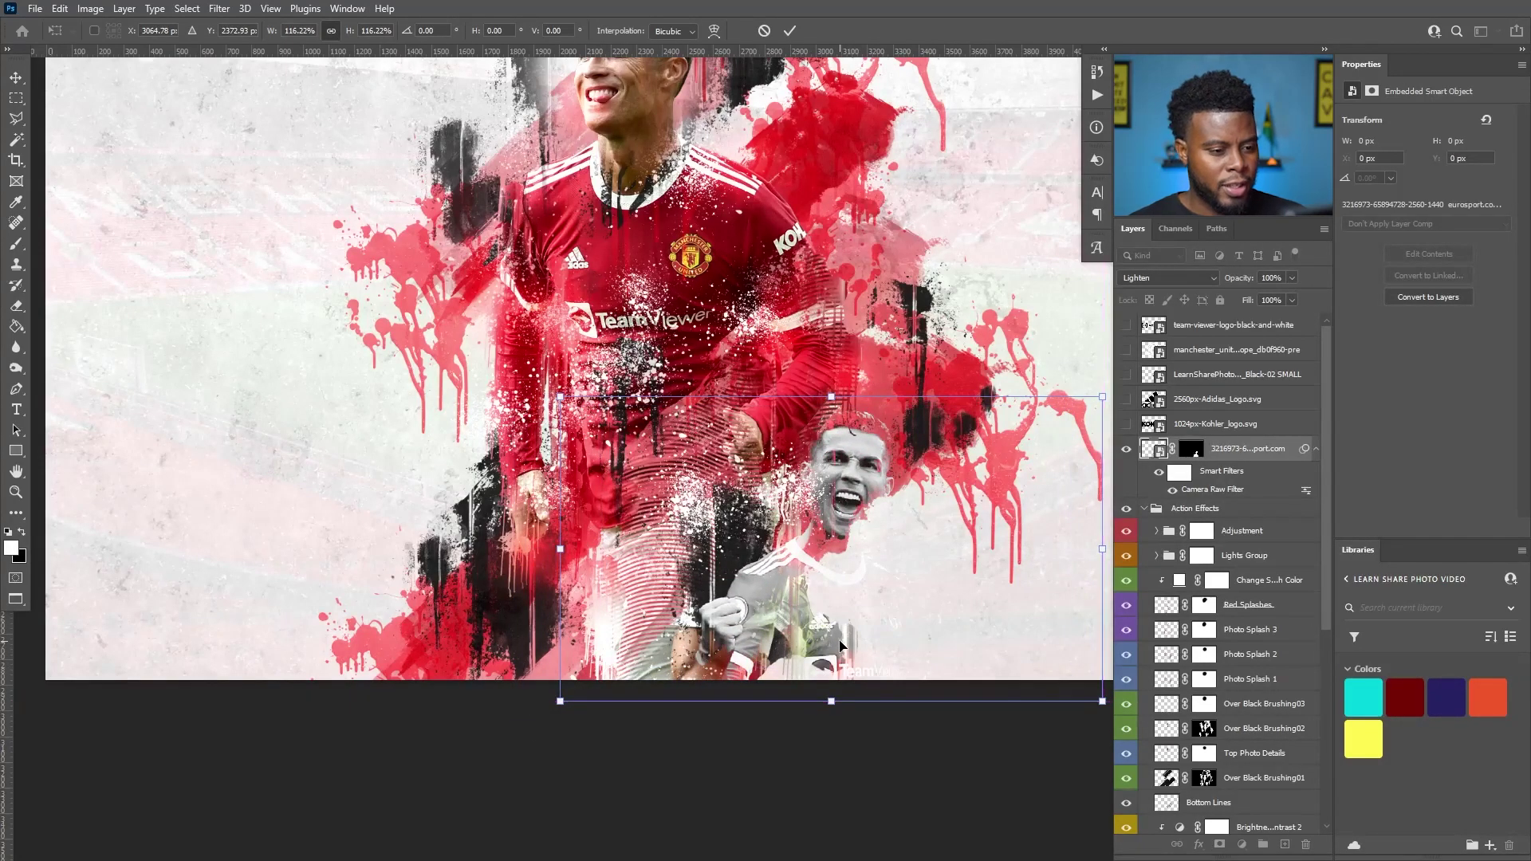
{"action": "key", "text": "Return"}
Set the player photo's blend mode to Screen and shift it slightly up and right, to about X 2081 px, Y 1724 px.
{"action": "scroll", "coordinate": [809, 443], "scroll_direction": "up", "scroll_amount": 1}
{"action": "scroll", "coordinate": [812, 444], "scroll_direction": "down", "scroll_amount": 3}
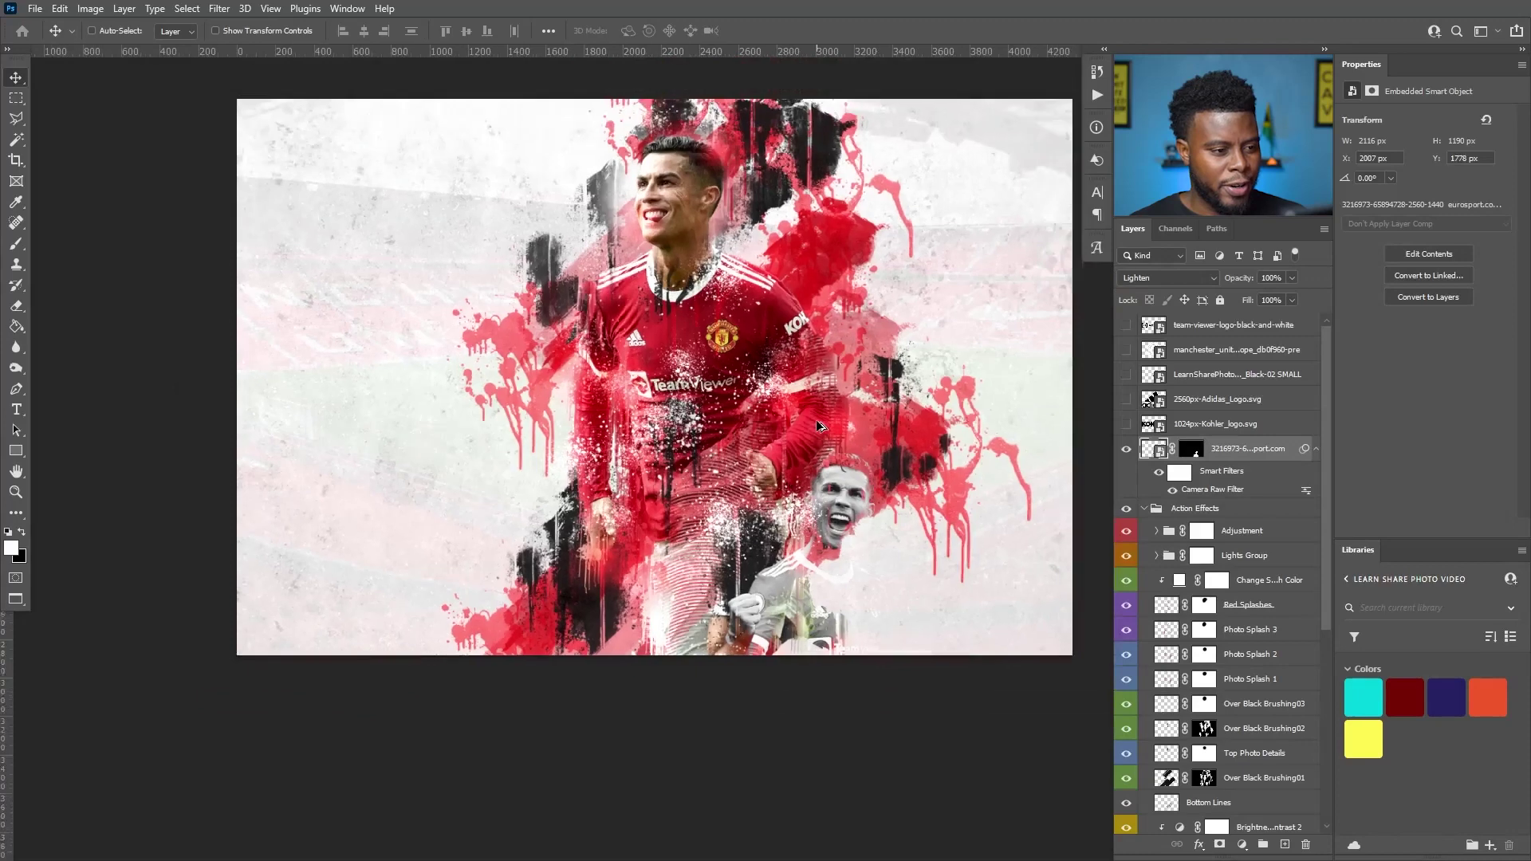
{"action": "scroll", "coordinate": [849, 481], "scroll_direction": "up", "scroll_amount": 1}
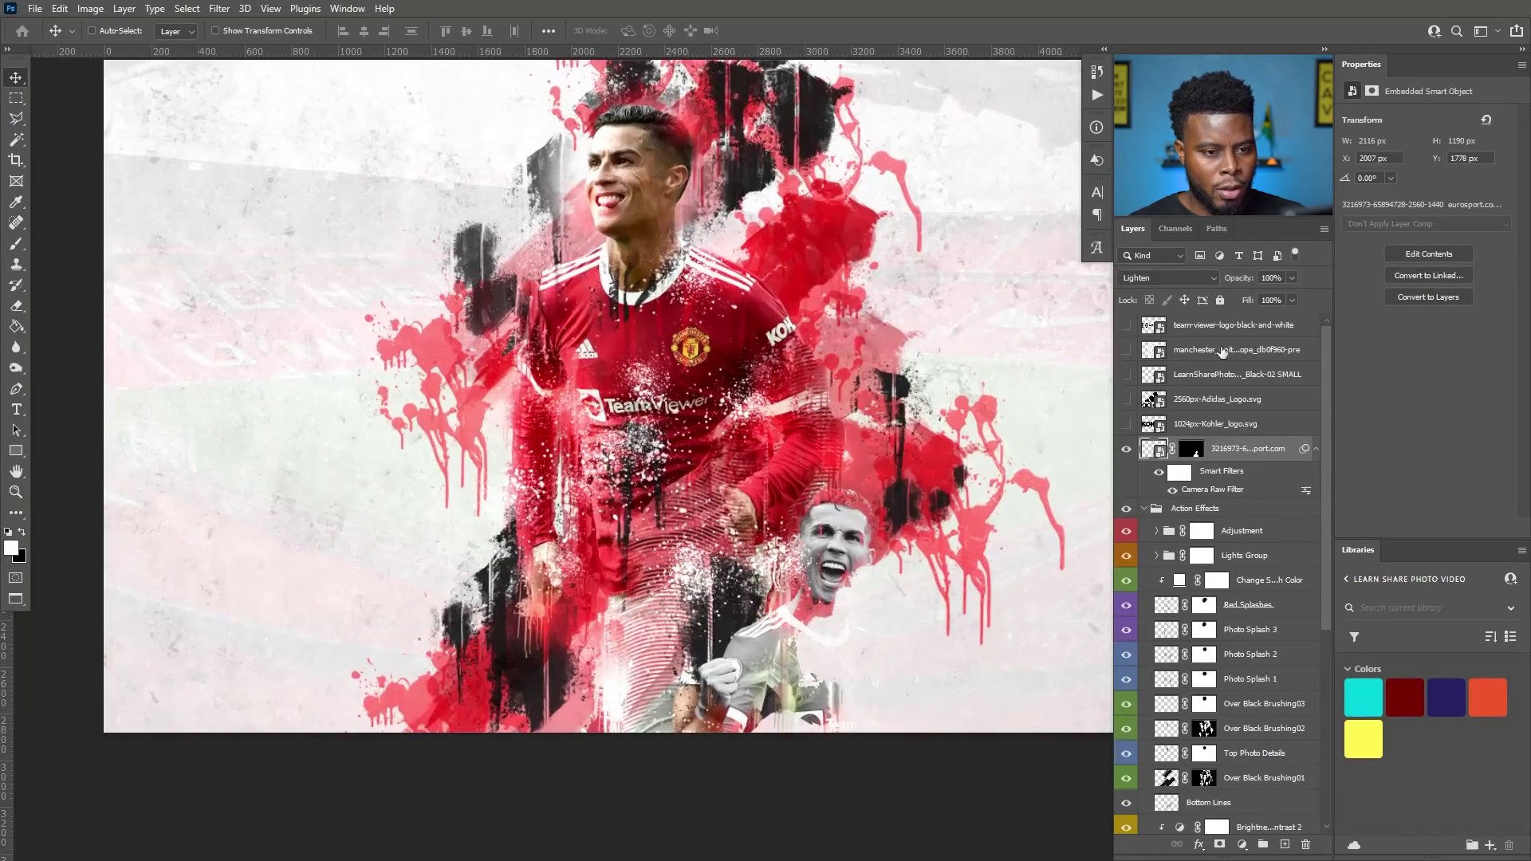
{"action": "left_click", "coordinate": [1194, 277]}
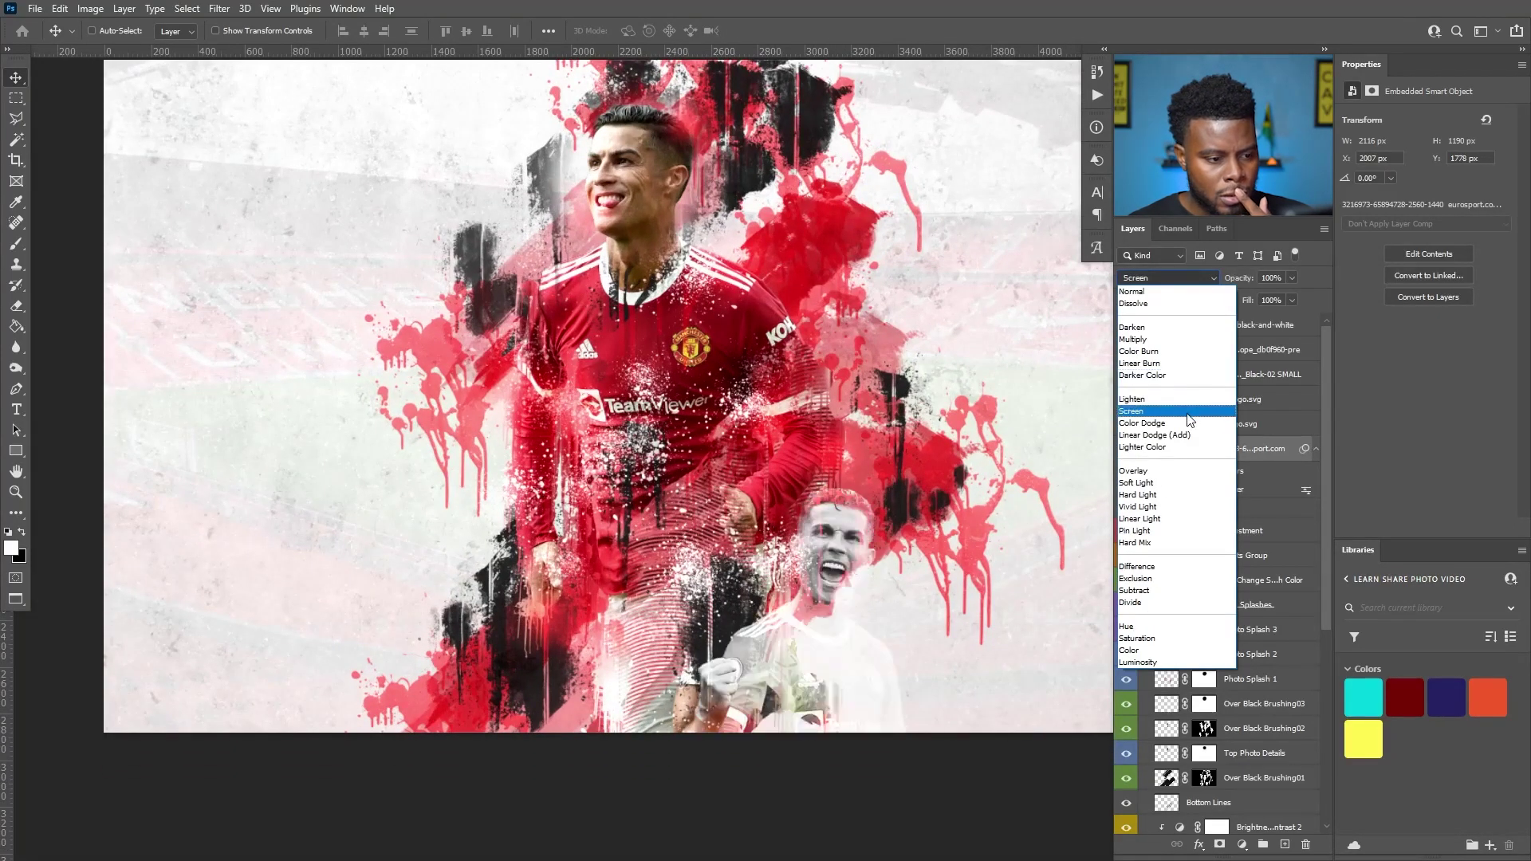
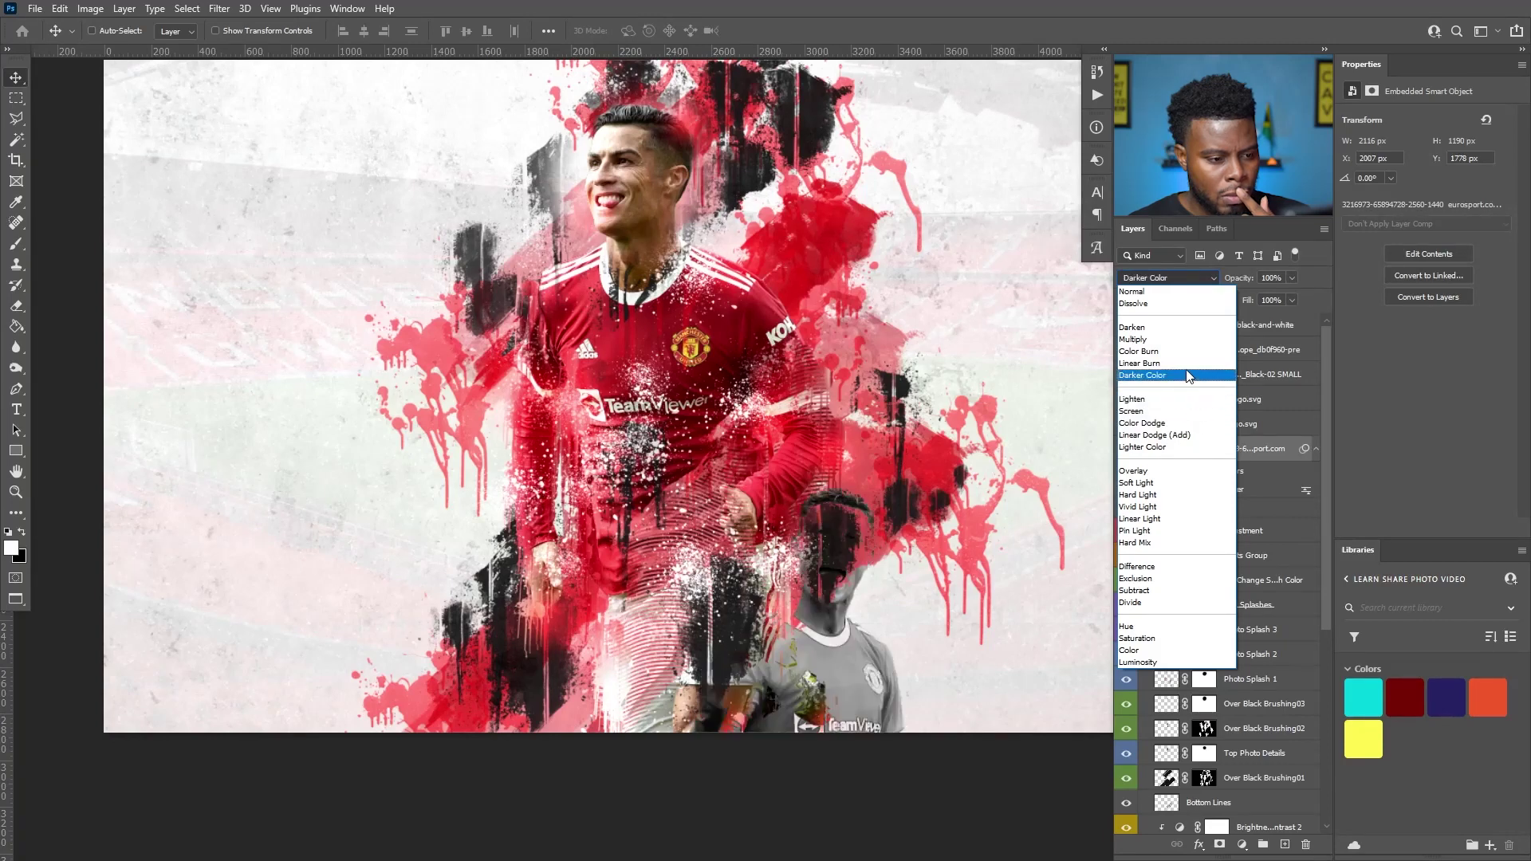
{"action": "left_click", "coordinate": [1179, 412]}
{"action": "mouse_move", "coordinate": [865, 607]}
{"action": "left_mouse_down"}
{"action": "mouse_move", "coordinate": [798, 654]}
{"action": "mouse_move", "coordinate": [774, 698]}
{"action": "mouse_move", "coordinate": [784, 656]}
{"action": "mouse_move", "coordinate": [877, 618]}
{"action": "mouse_move", "coordinate": [866, 606]}
{"action": "mouse_move", "coordinate": [878, 594]}
{"action": "left_mouse_up"}
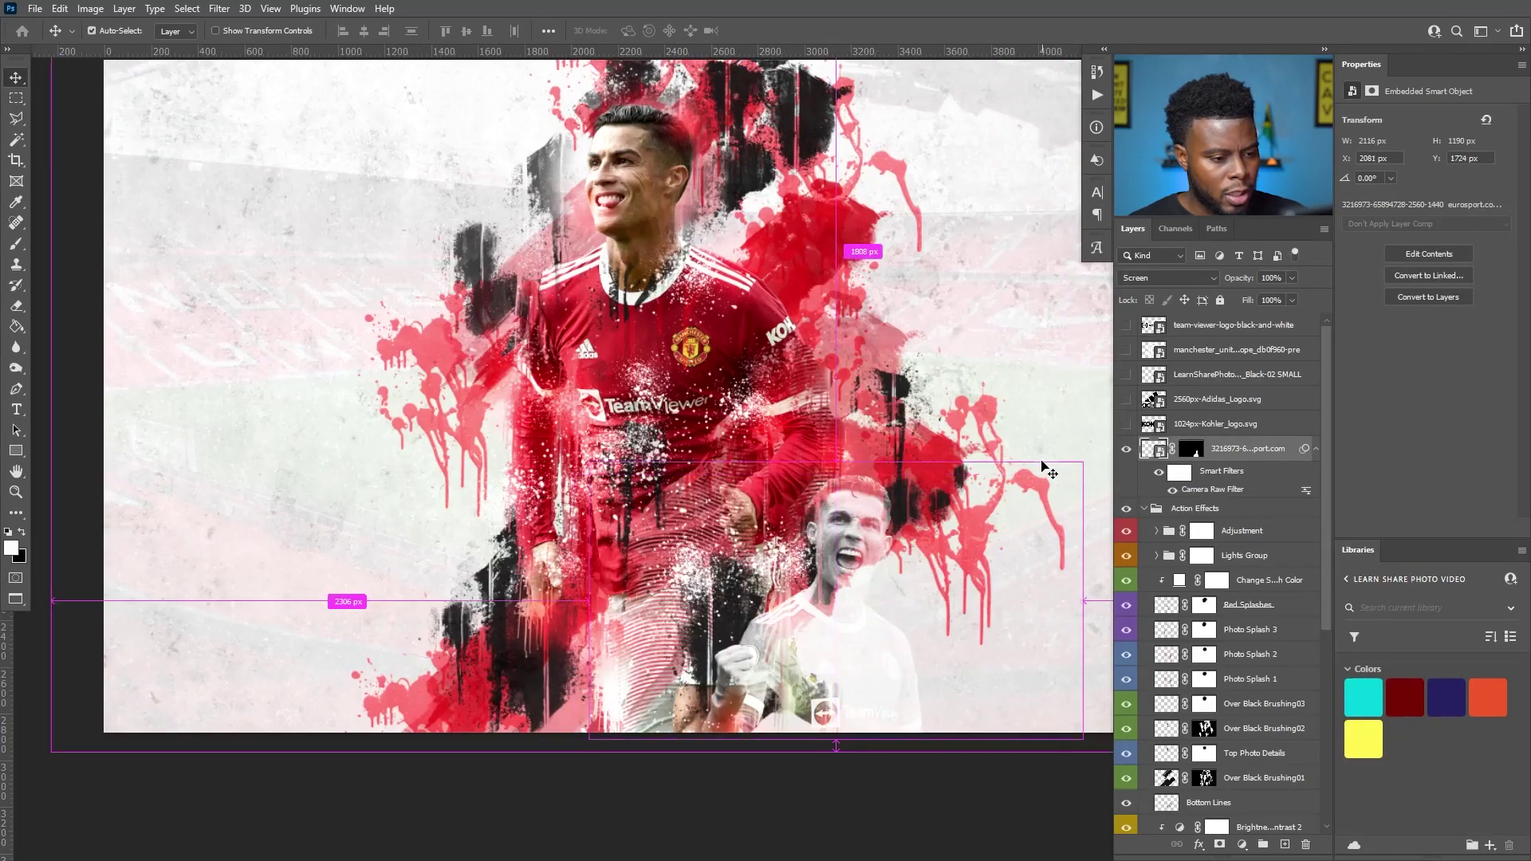
Undo the player photo's last small move and its change to the Screen blend mode.
{"action": "key", "text": "ctrl+z"}
{"action": "key", "text": "ctrl+z"}
{"action": "scroll", "coordinate": [971, 474], "scroll_direction": "up", "scroll_amount": 2}
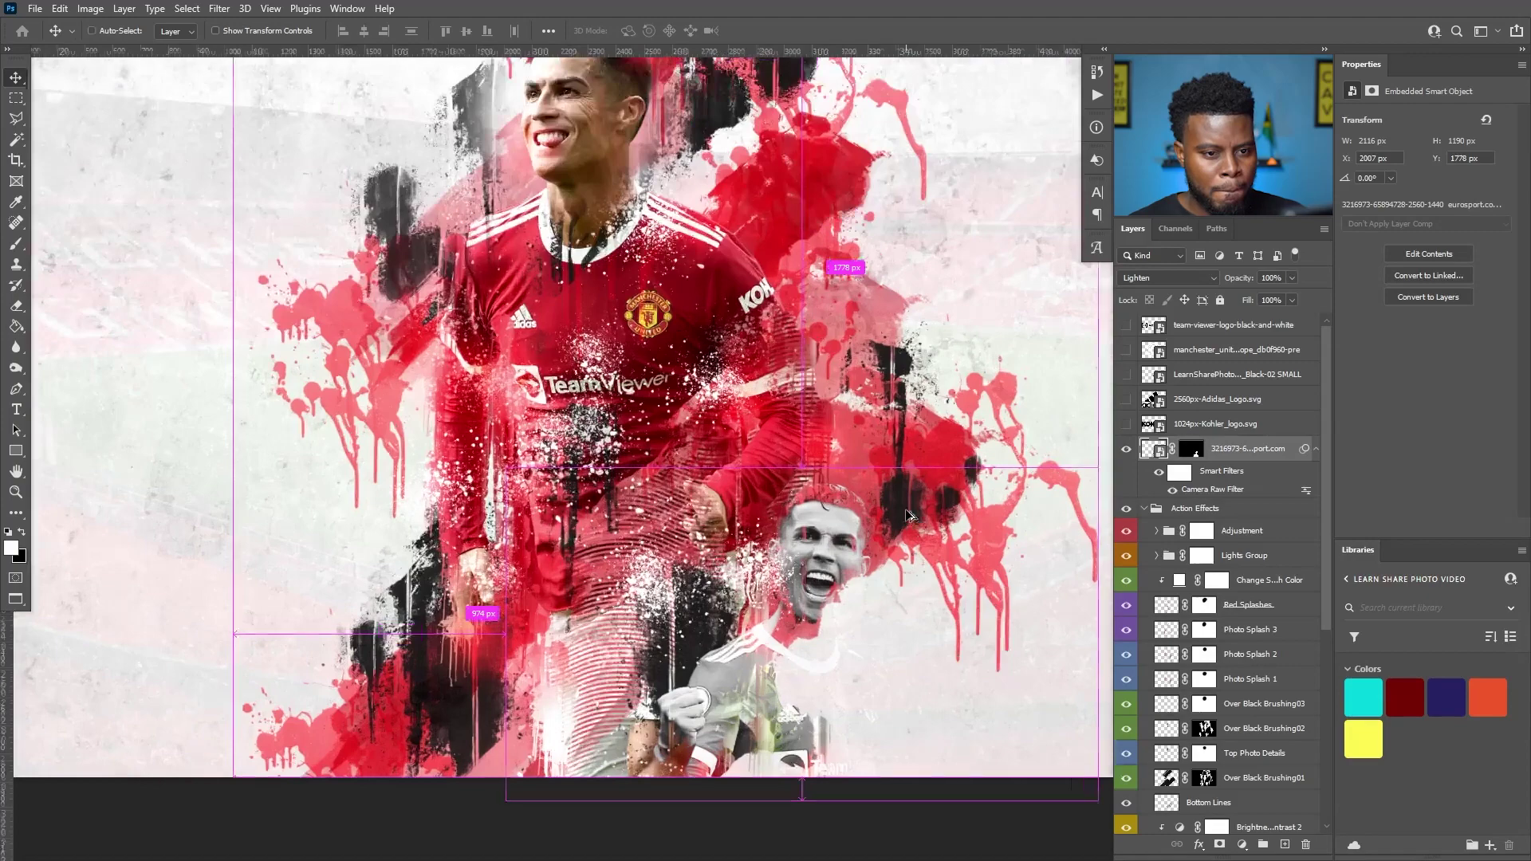
Enlarge the black-and-white player photo to about 2351 × 1322 px and reposition it to about X 1892 px, Y 1710 px.
{"action": "scroll", "coordinate": [854, 528], "scroll_direction": "down", "scroll_amount": 2}
{"action": "key", "text": "ctrl+t"}
{"action": "key", "text": "Return"}
{"action": "left_click_drag", "start_coordinate": [1027, 477], "coordinate": [1077, 450]}
{"action": "mouse_move", "coordinate": [813, 527]}
{"action": "left_mouse_down"}
{"action": "mouse_move", "coordinate": [779, 536]}
{"action": "mouse_move", "coordinate": [807, 526]}
{"action": "mouse_move", "coordinate": [828, 547]}
{"action": "left_mouse_up"}
{"action": "key", "text": "Return"}
Examine the whole composite and the main figure's head and torso beside the enlarged player photo.
{"action": "scroll", "coordinate": [813, 419], "scroll_direction": "down", "scroll_amount": 2}
{"action": "scroll", "coordinate": [816, 419], "scroll_direction": "up", "scroll_amount": 3}
{"action": "scroll", "coordinate": [818, 418], "scroll_direction": "down", "scroll_amount": 1}
{"action": "scroll", "coordinate": [817, 417], "scroll_direction": "down", "scroll_amount": 1}
{"action": "scroll", "coordinate": [830, 413], "scroll_direction": "left", "scroll_amount": 2}
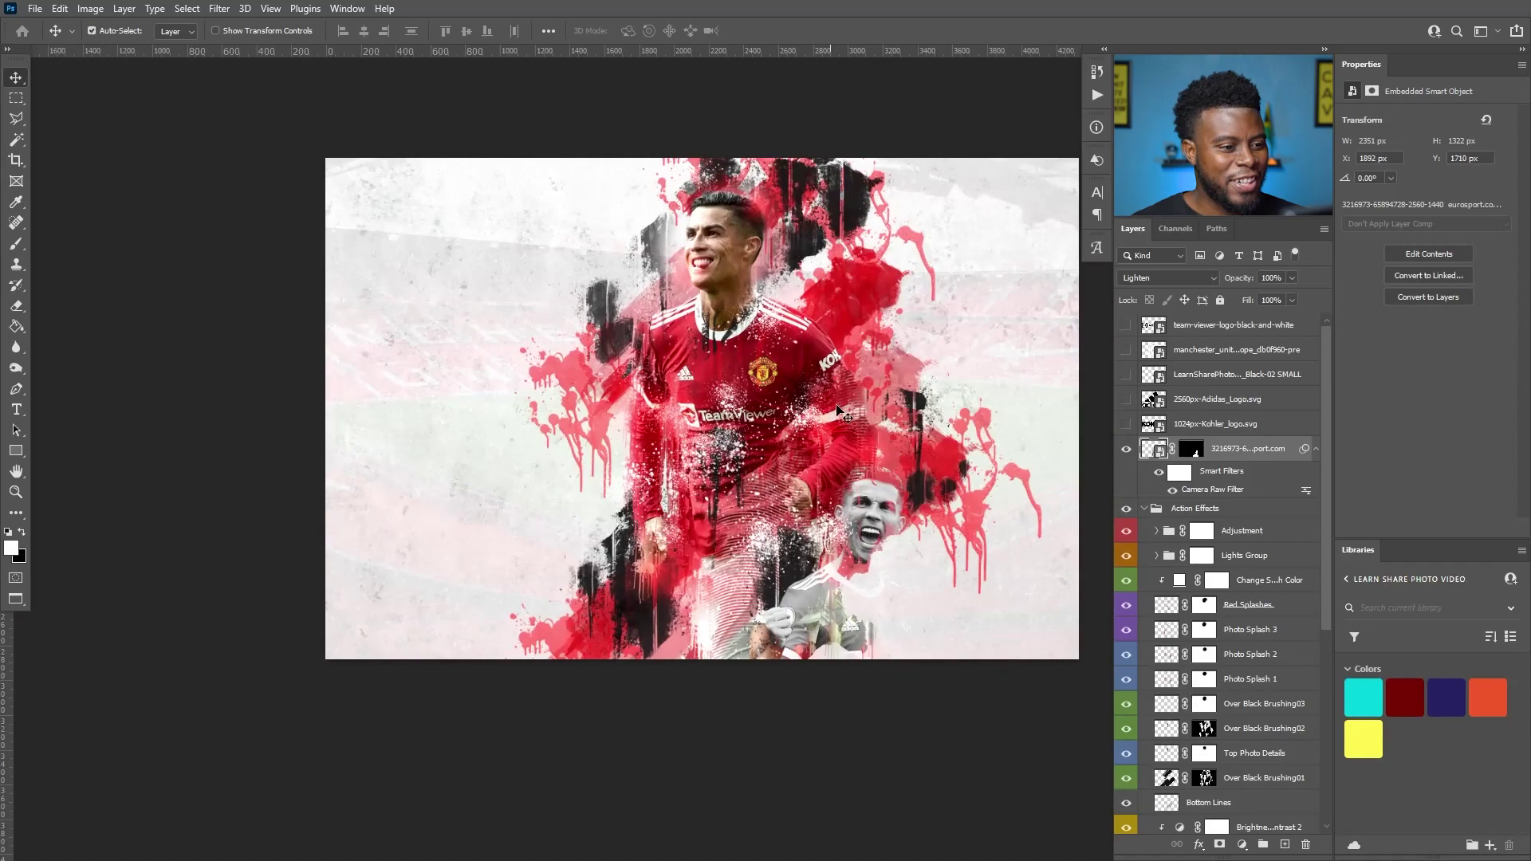
{"action": "scroll", "coordinate": [831, 401], "scroll_direction": "right", "scroll_amount": 1}
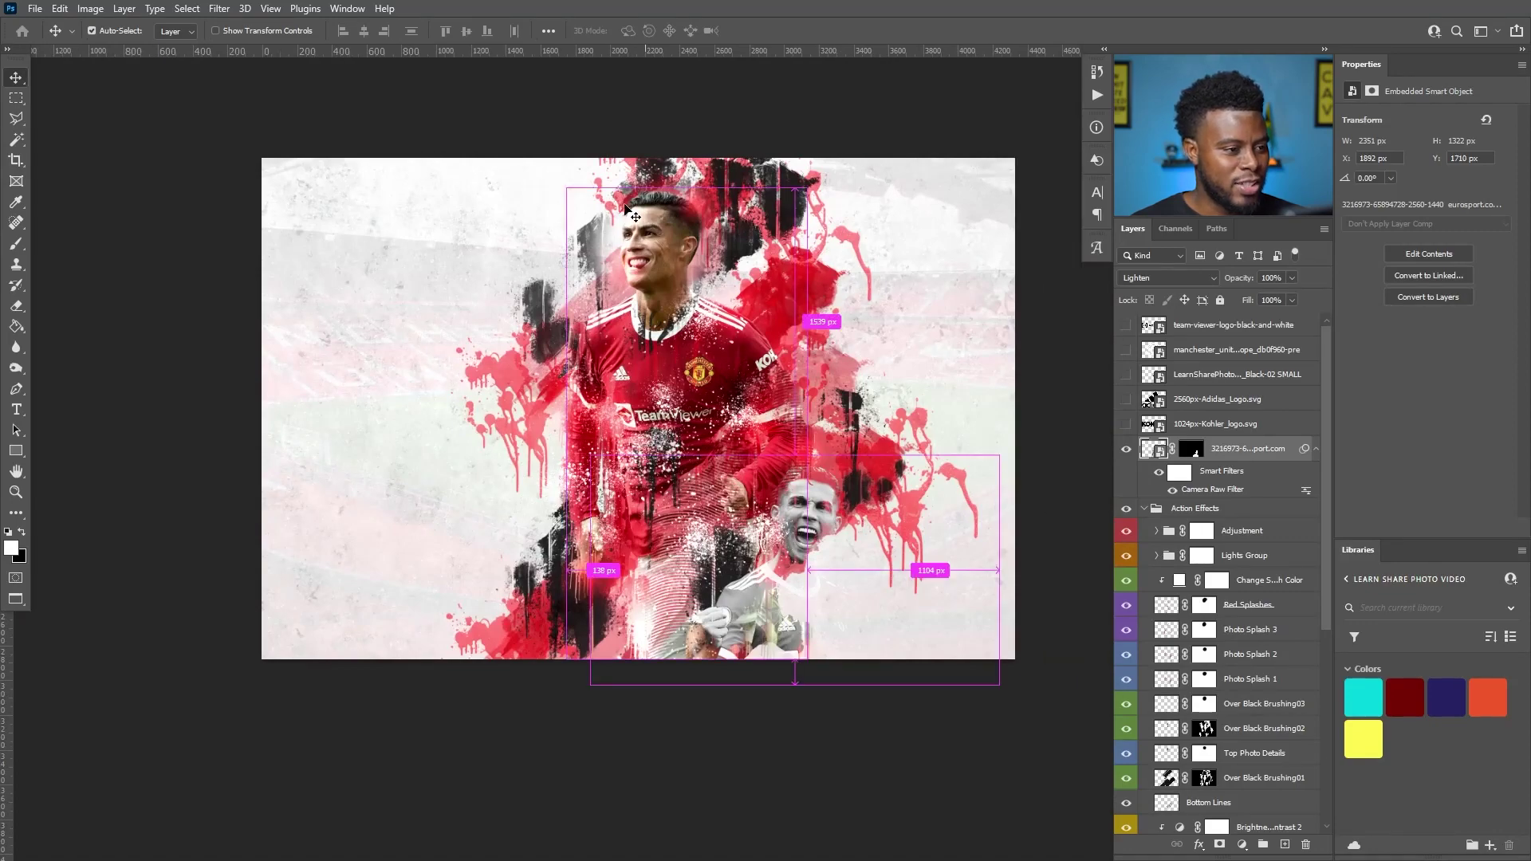
{"action": "scroll", "coordinate": [624, 206], "scroll_direction": "up", "scroll_amount": 2}
{"action": "scroll", "coordinate": [625, 209], "scroll_direction": "up", "scroll_amount": 2}
{"action": "scroll", "coordinate": [628, 224], "scroll_direction": "down", "scroll_amount": 2}
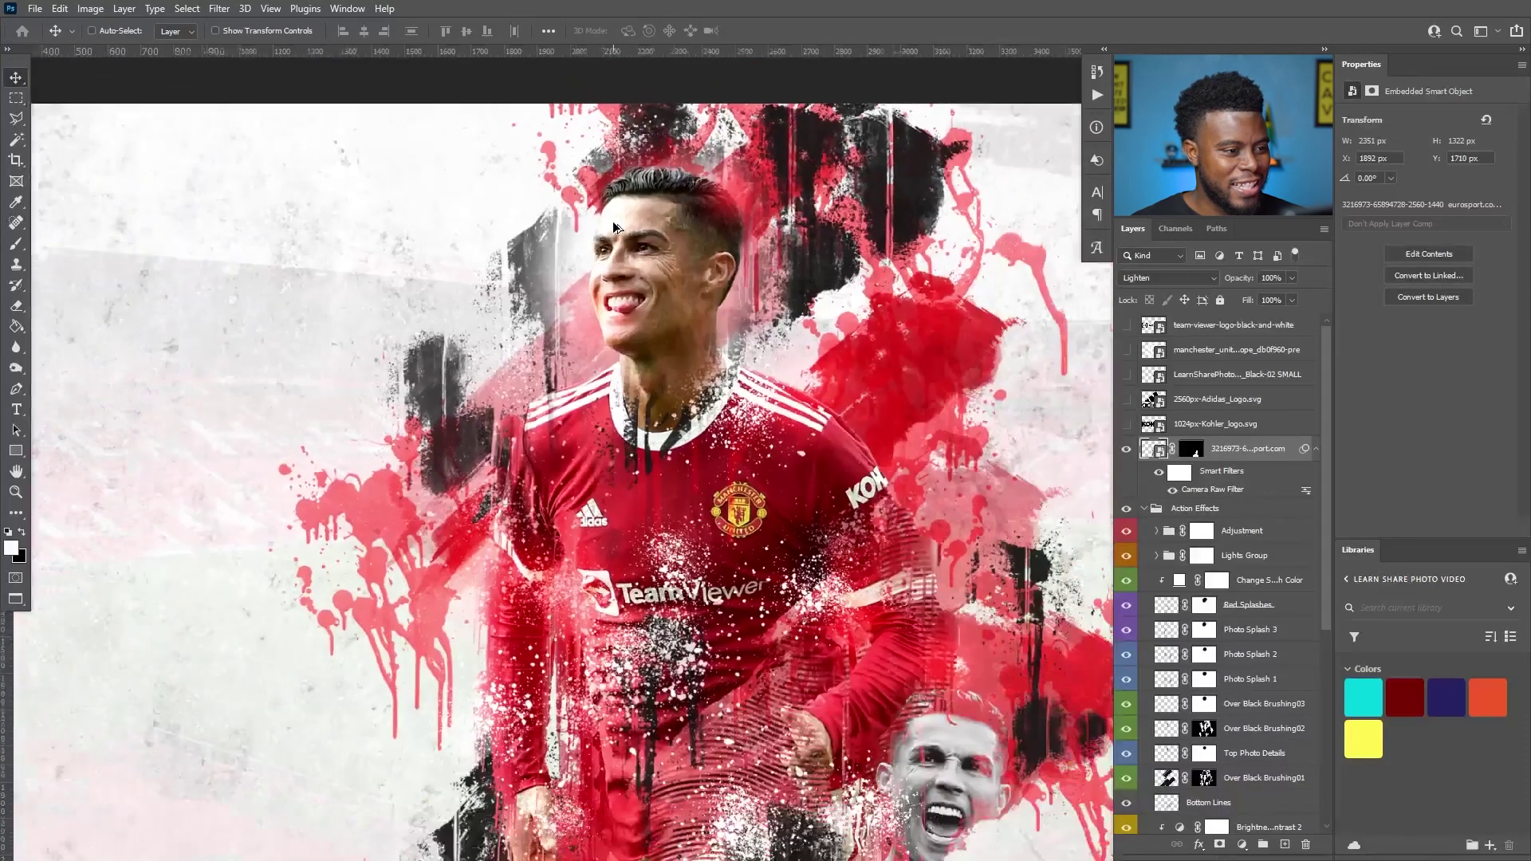
{"action": "scroll", "coordinate": [630, 235], "scroll_direction": "down", "scroll_amount": 1}
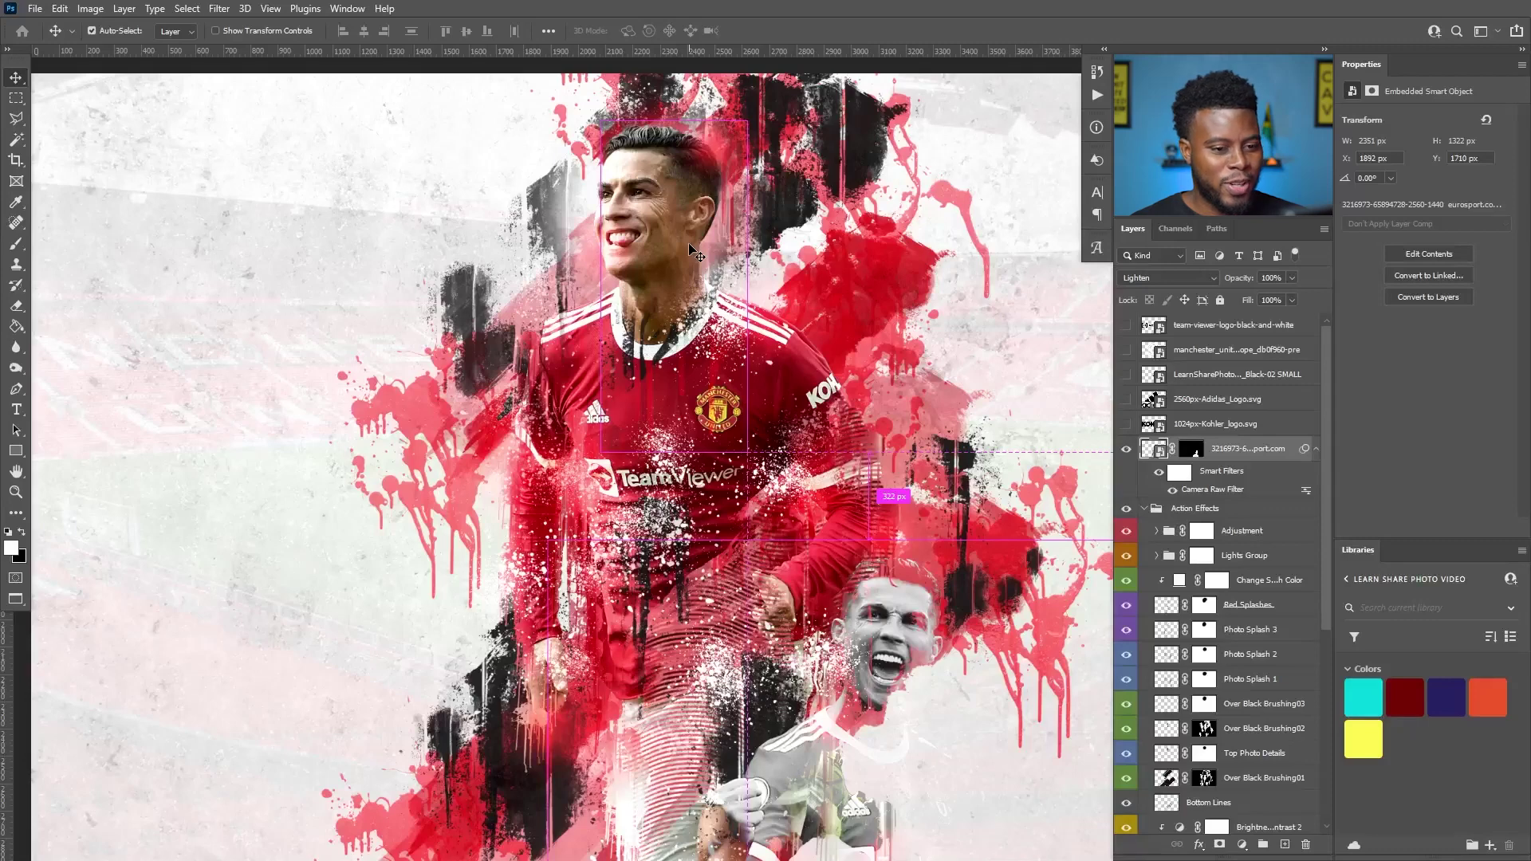
Save the project and review the full artwork.
{"action": "key", "text": "ctrl+s"}
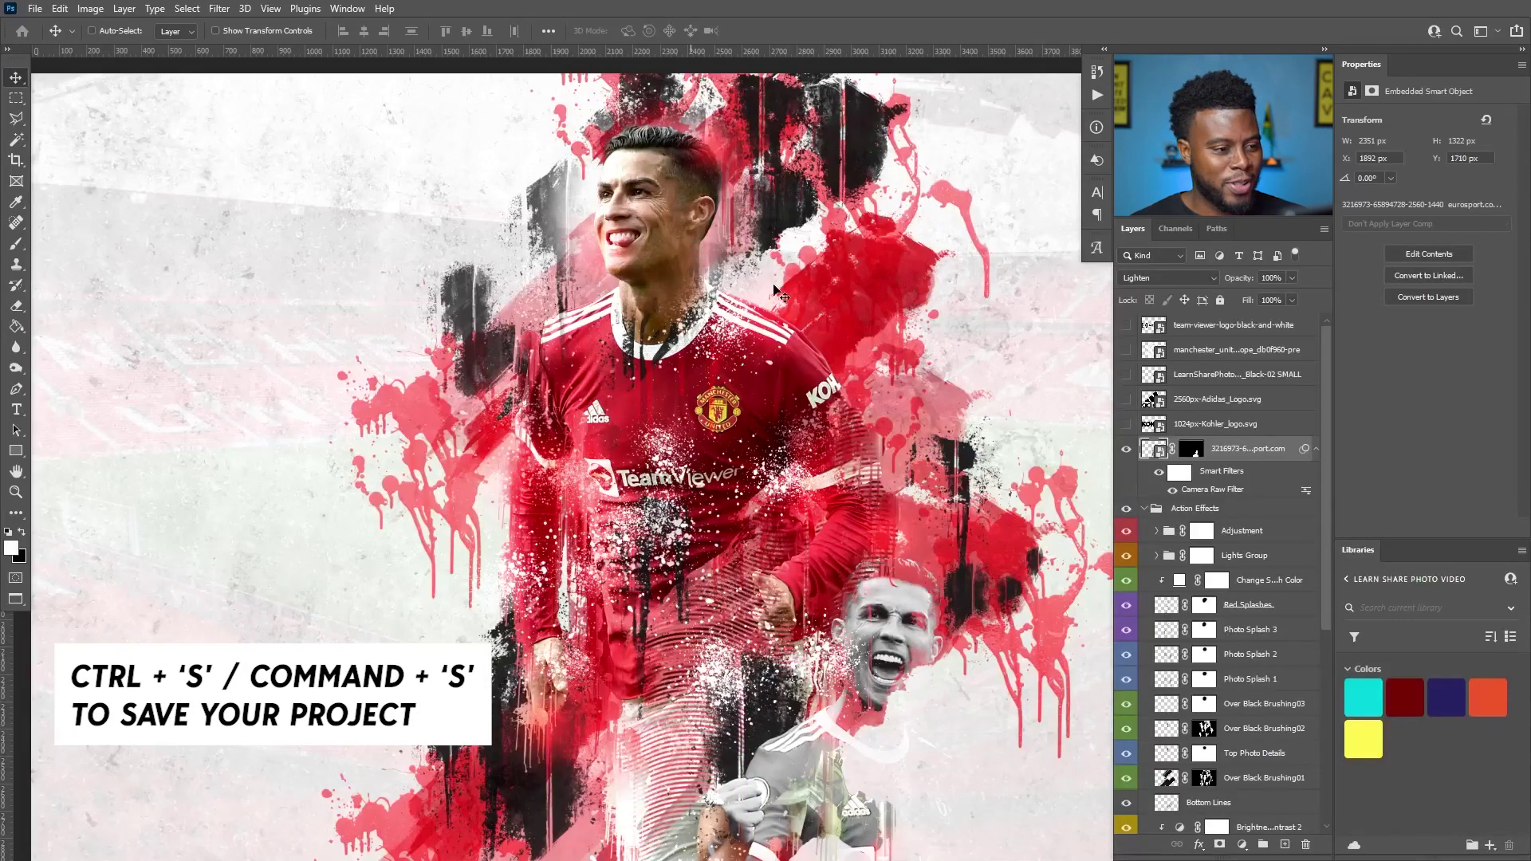
{"action": "scroll", "coordinate": [775, 289], "scroll_direction": "down", "scroll_amount": 1}
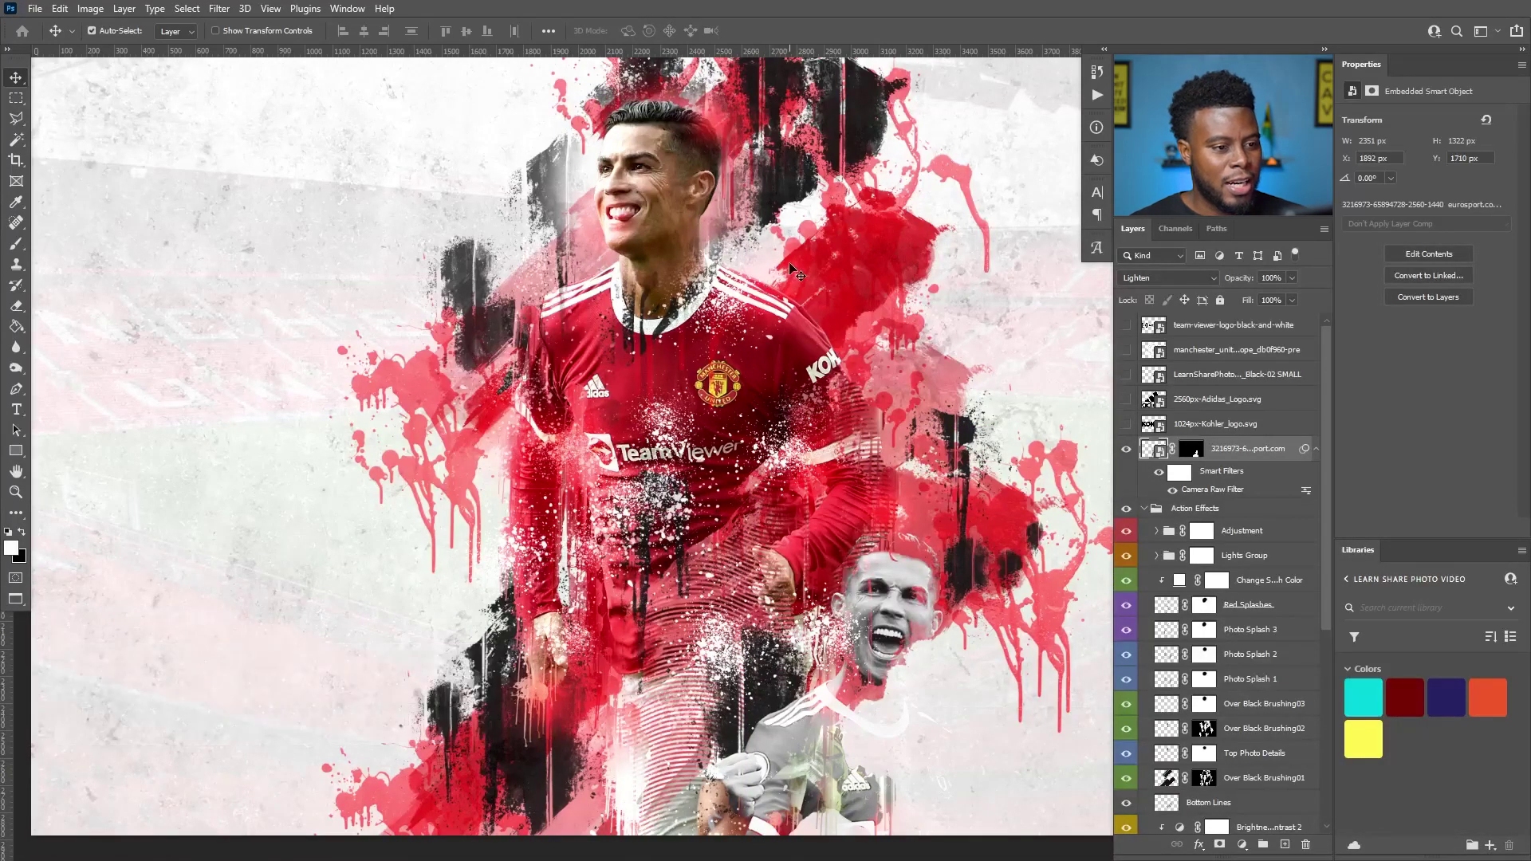
{"action": "scroll", "coordinate": [797, 275], "scroll_direction": "right", "scroll_amount": 1}
{"action": "key", "text": "ctrl+0"}
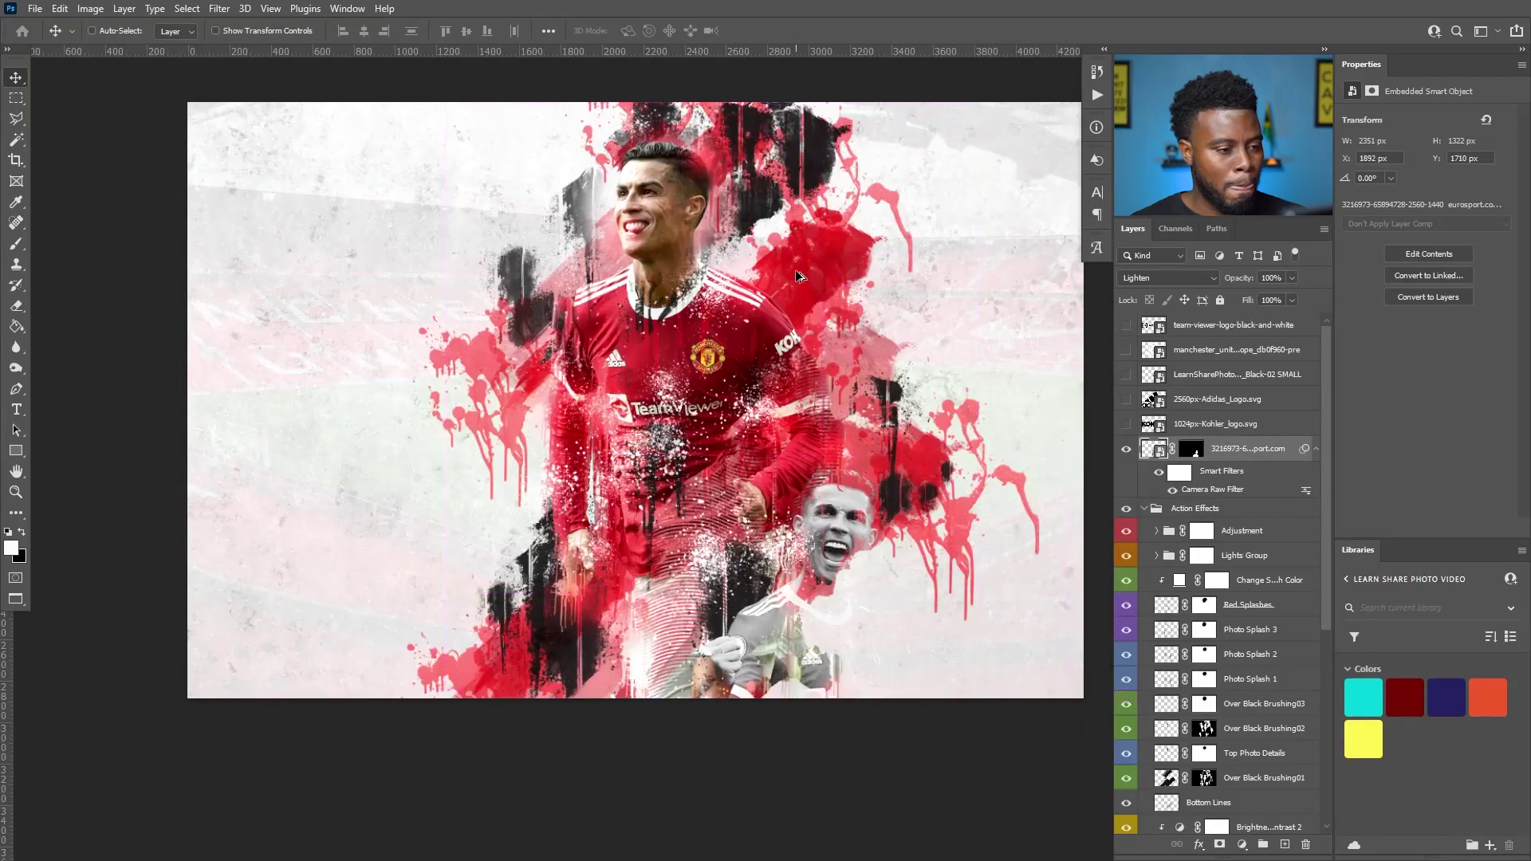
{"action": "scroll", "coordinate": [800, 275], "scroll_direction": "up", "scroll_amount": 1}
{"action": "scroll", "coordinate": [810, 344], "scroll_direction": "up", "scroll_amount": 1}
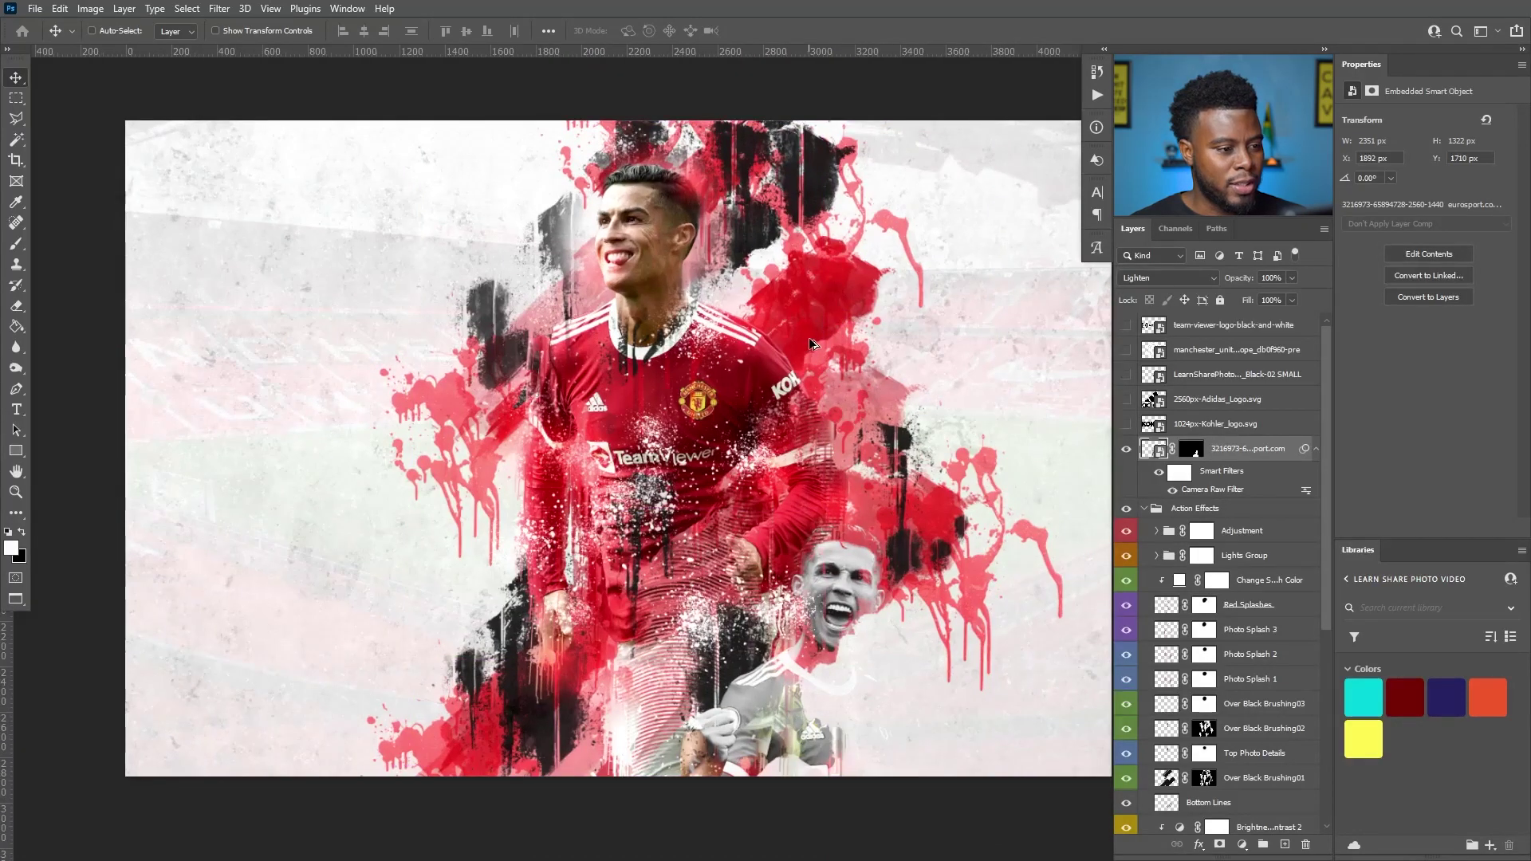
{"action": "key", "text": "ctrl"}
{"action": "scroll", "coordinate": [811, 339], "scroll_direction": "right", "scroll_amount": 2}
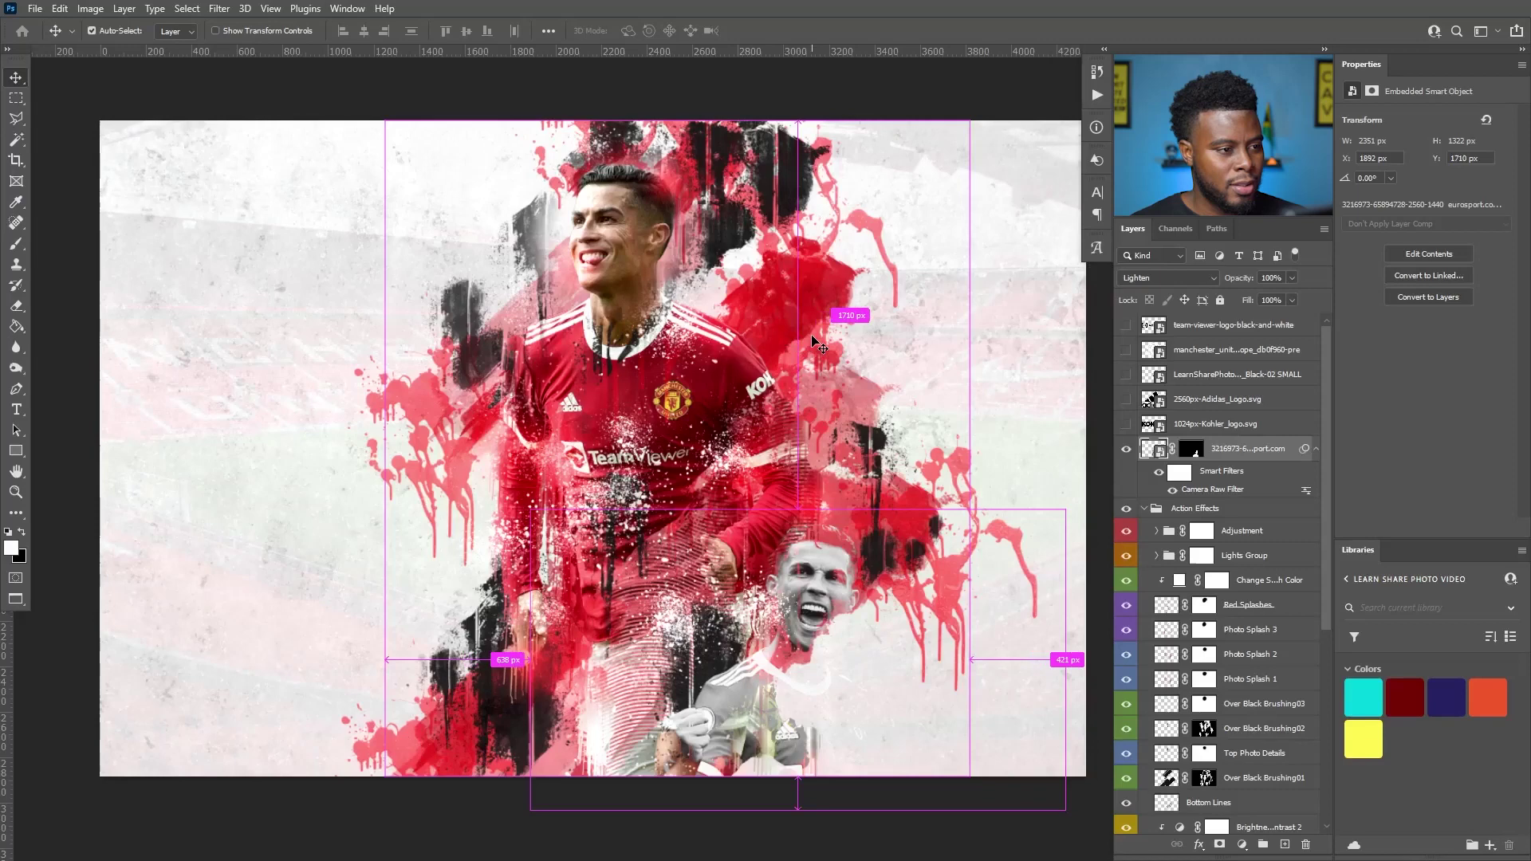
{"action": "scroll", "coordinate": [822, 339], "scroll_direction": "right", "scroll_amount": 1}
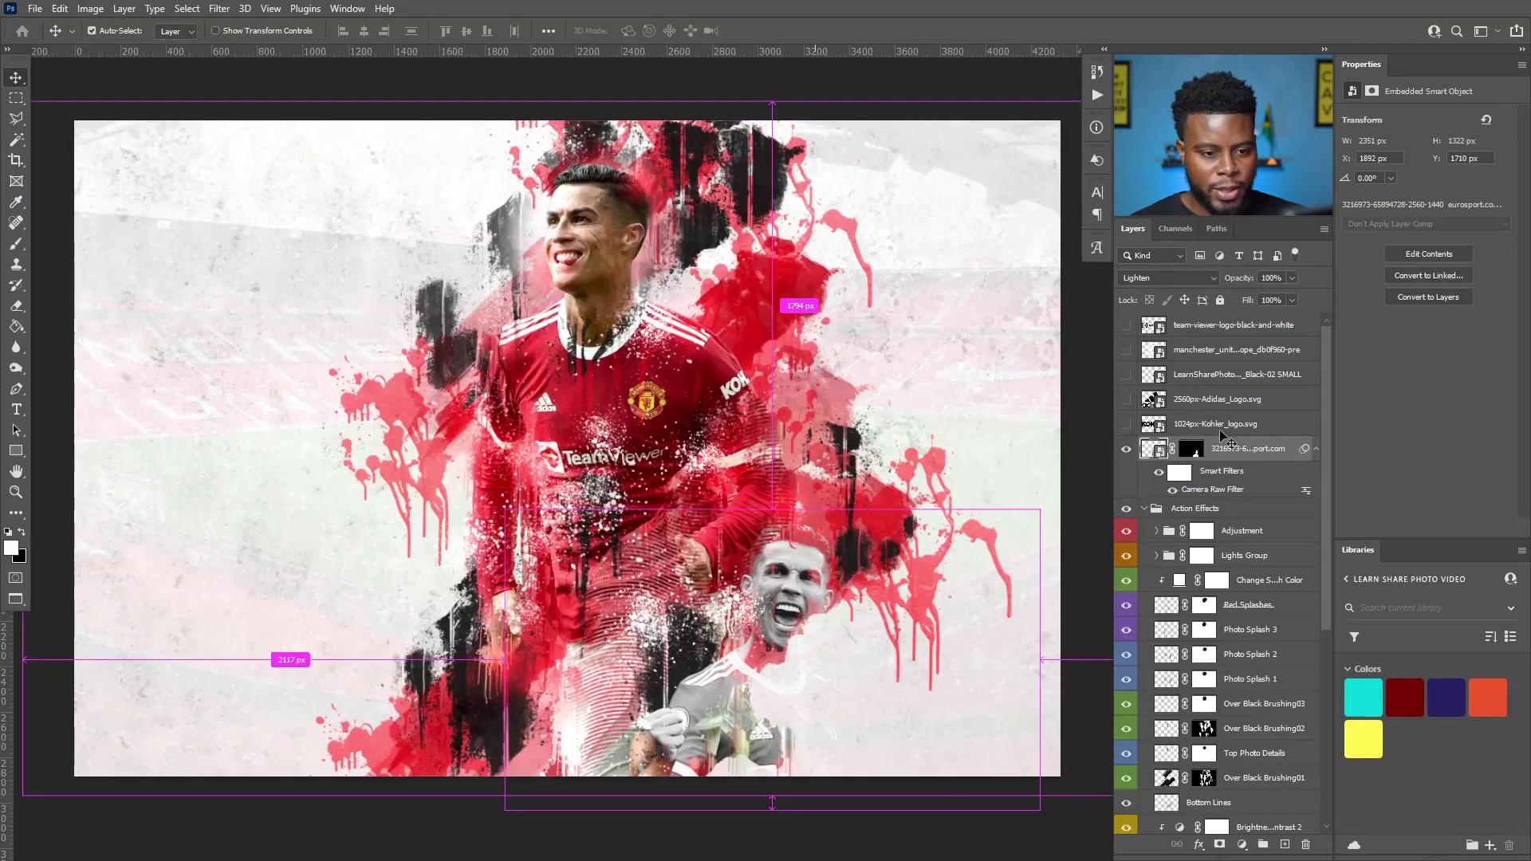
Show the Kohler, Adidas and Manchester United logo layers.
{"action": "left_click", "coordinate": [1149, 424]}
{"action": "left_click", "coordinate": [1126, 425]}
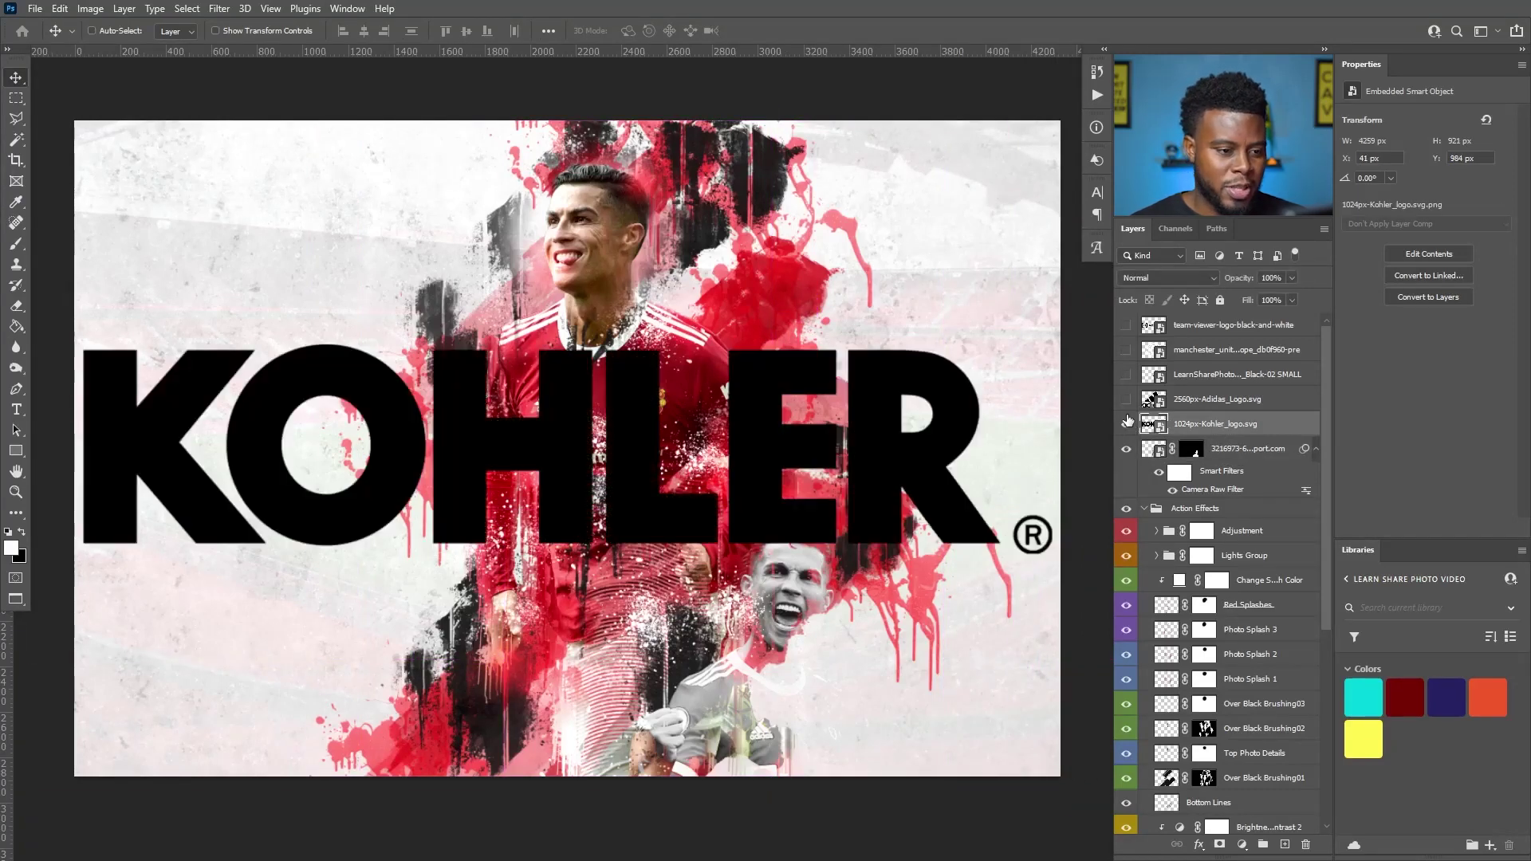
{"action": "left_click", "coordinate": [1126, 399]}
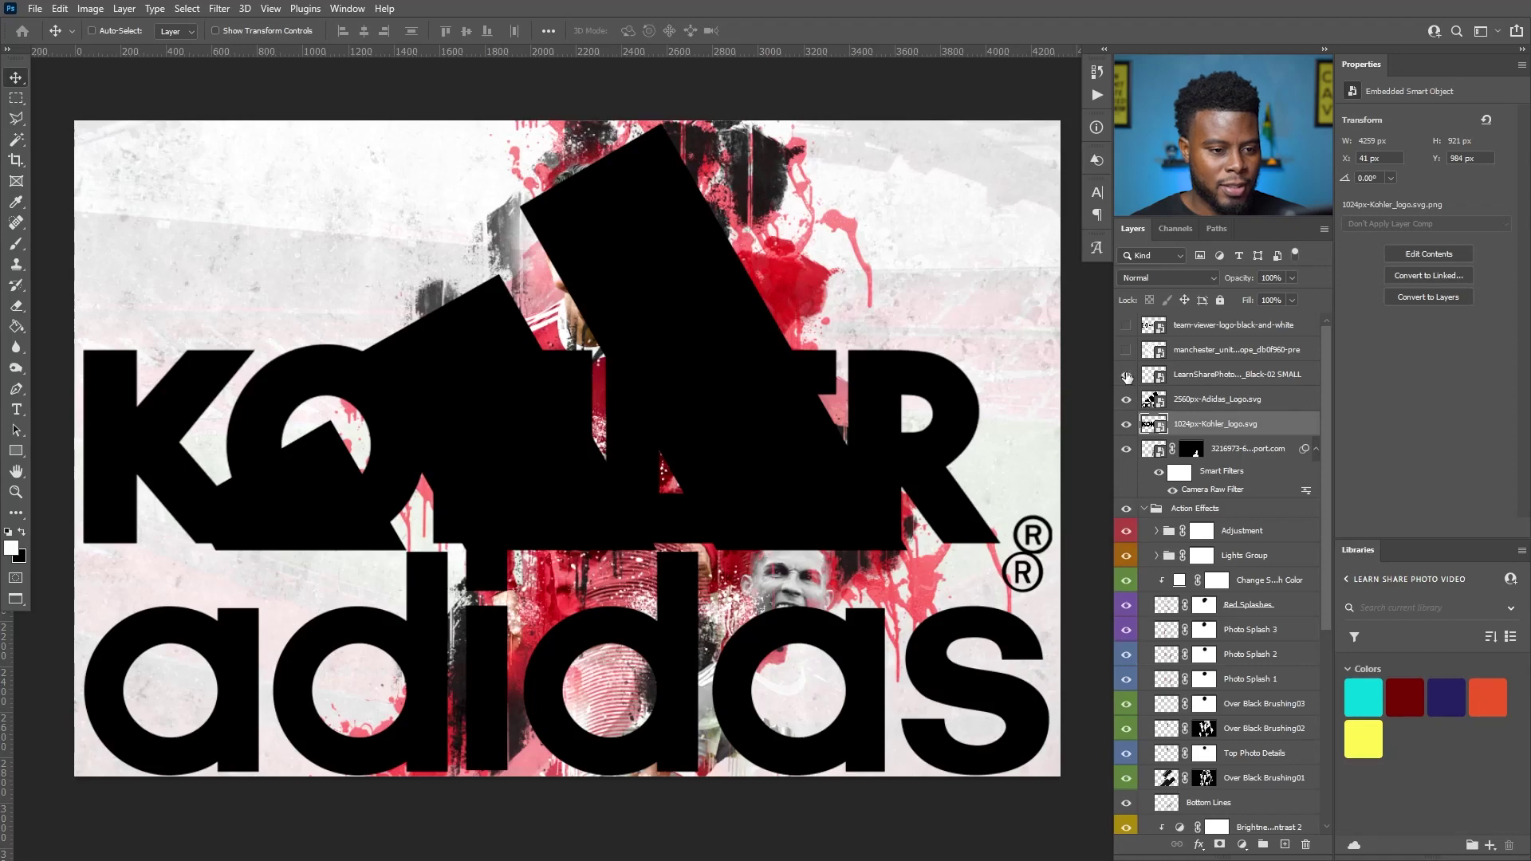
{"action": "left_click", "coordinate": [1127, 350]}
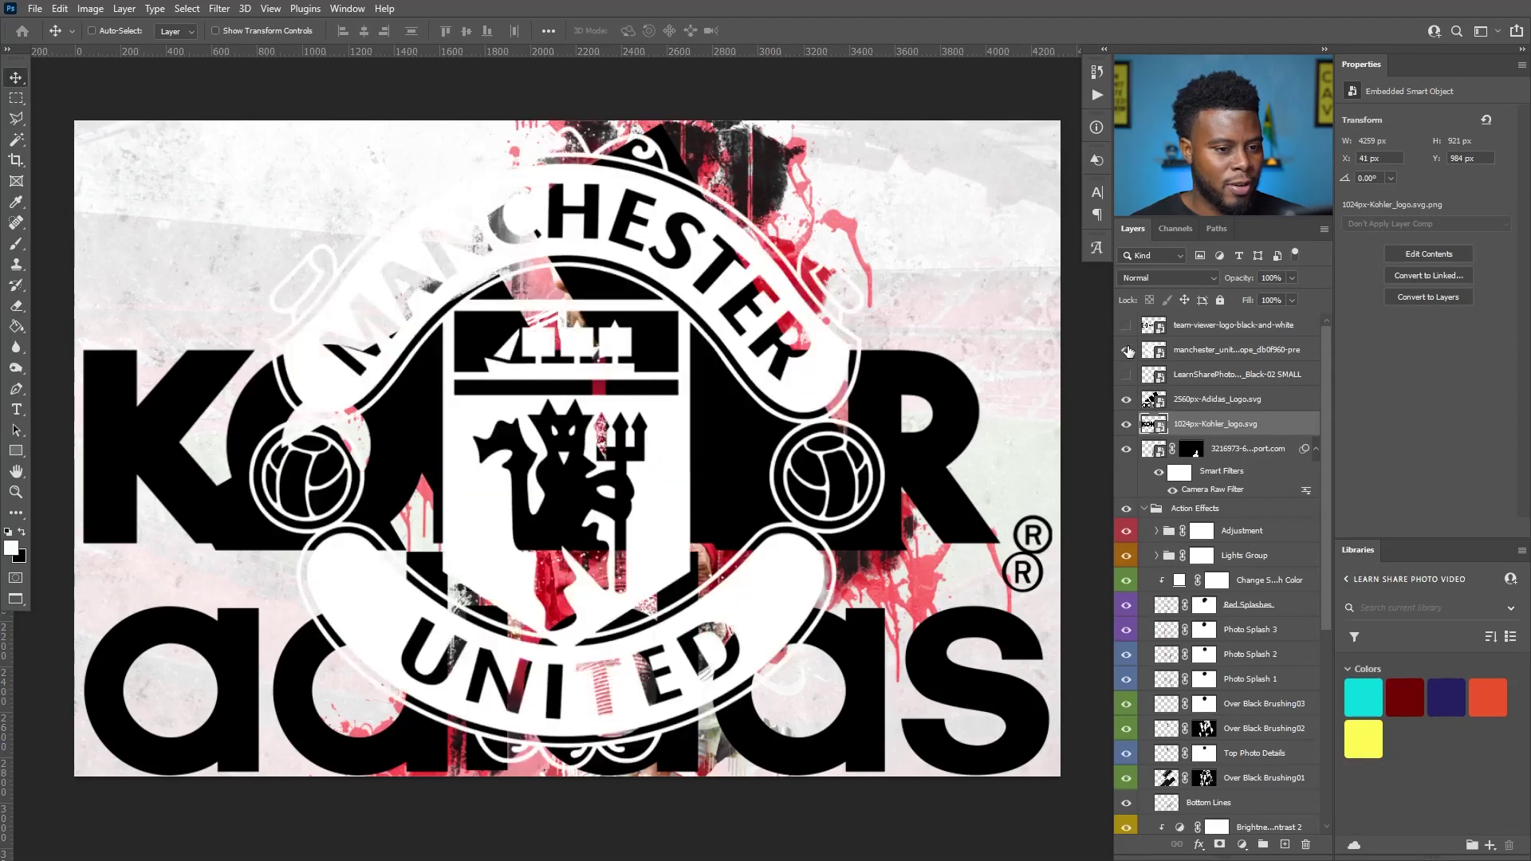
Select the Manchester United crest layer and hide the Adidas and Kohler logos.
{"action": "left_click", "coordinate": [1226, 352]}
{"action": "left_click", "coordinate": [1126, 400]}
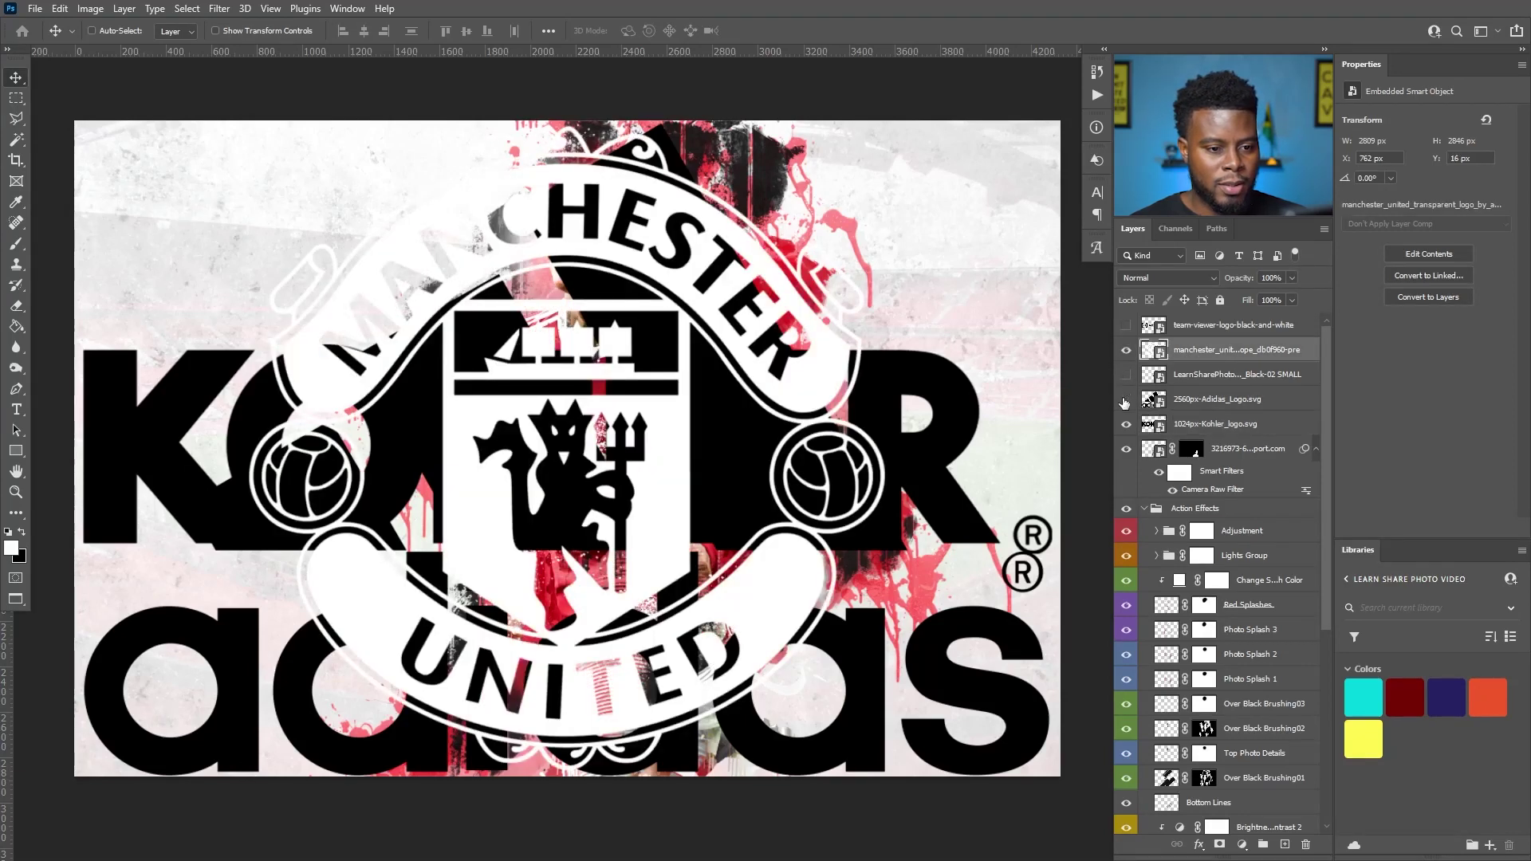
{"action": "left_click", "coordinate": [1126, 425]}
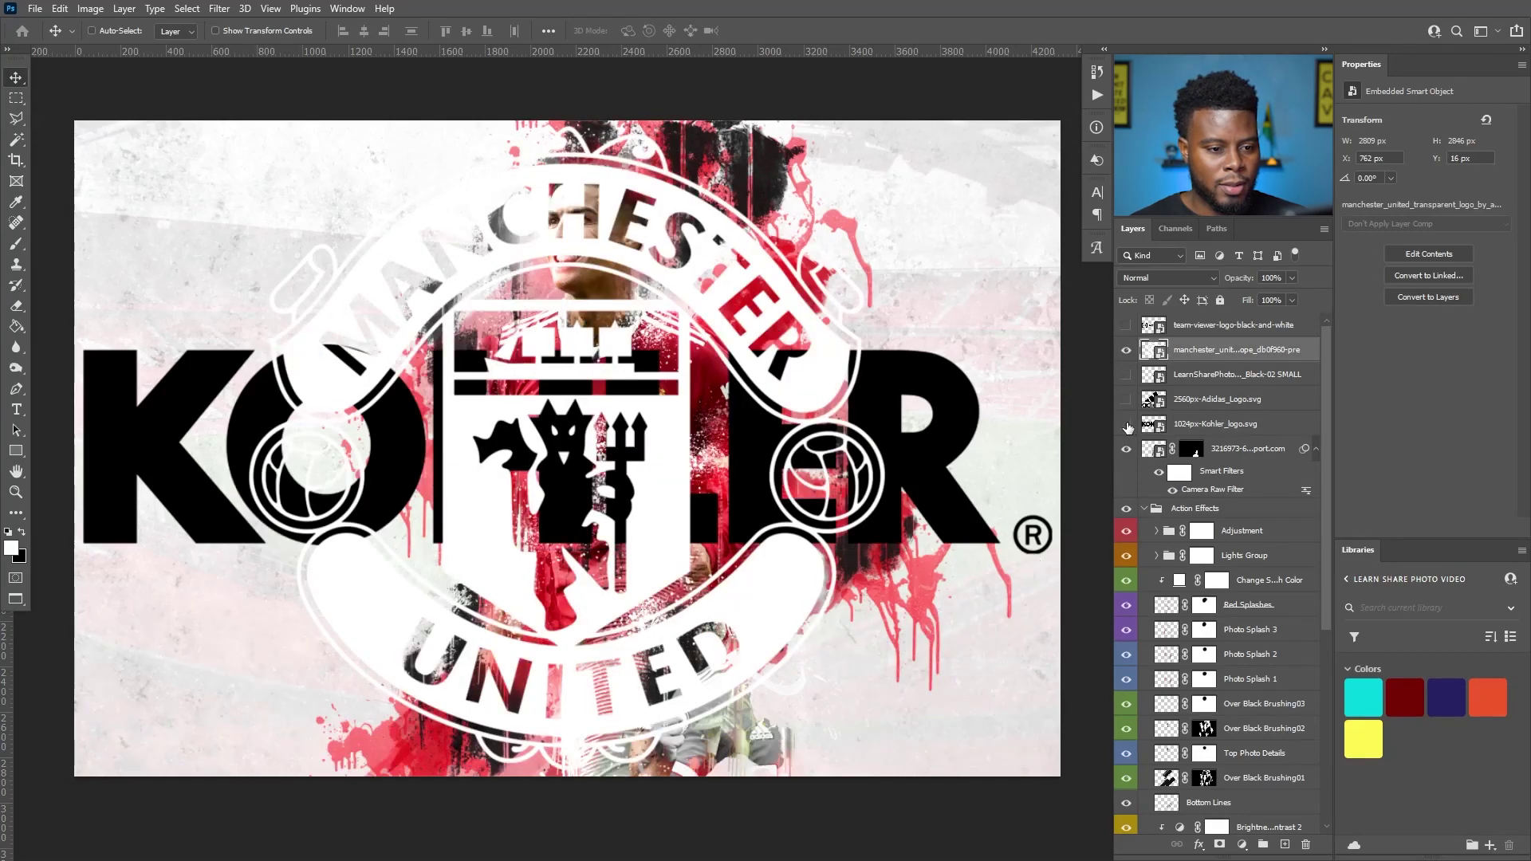
Apply a black Color Overlay layer style to the Manchester United crest.
{"action": "double_click", "coordinate": [1316, 349]}
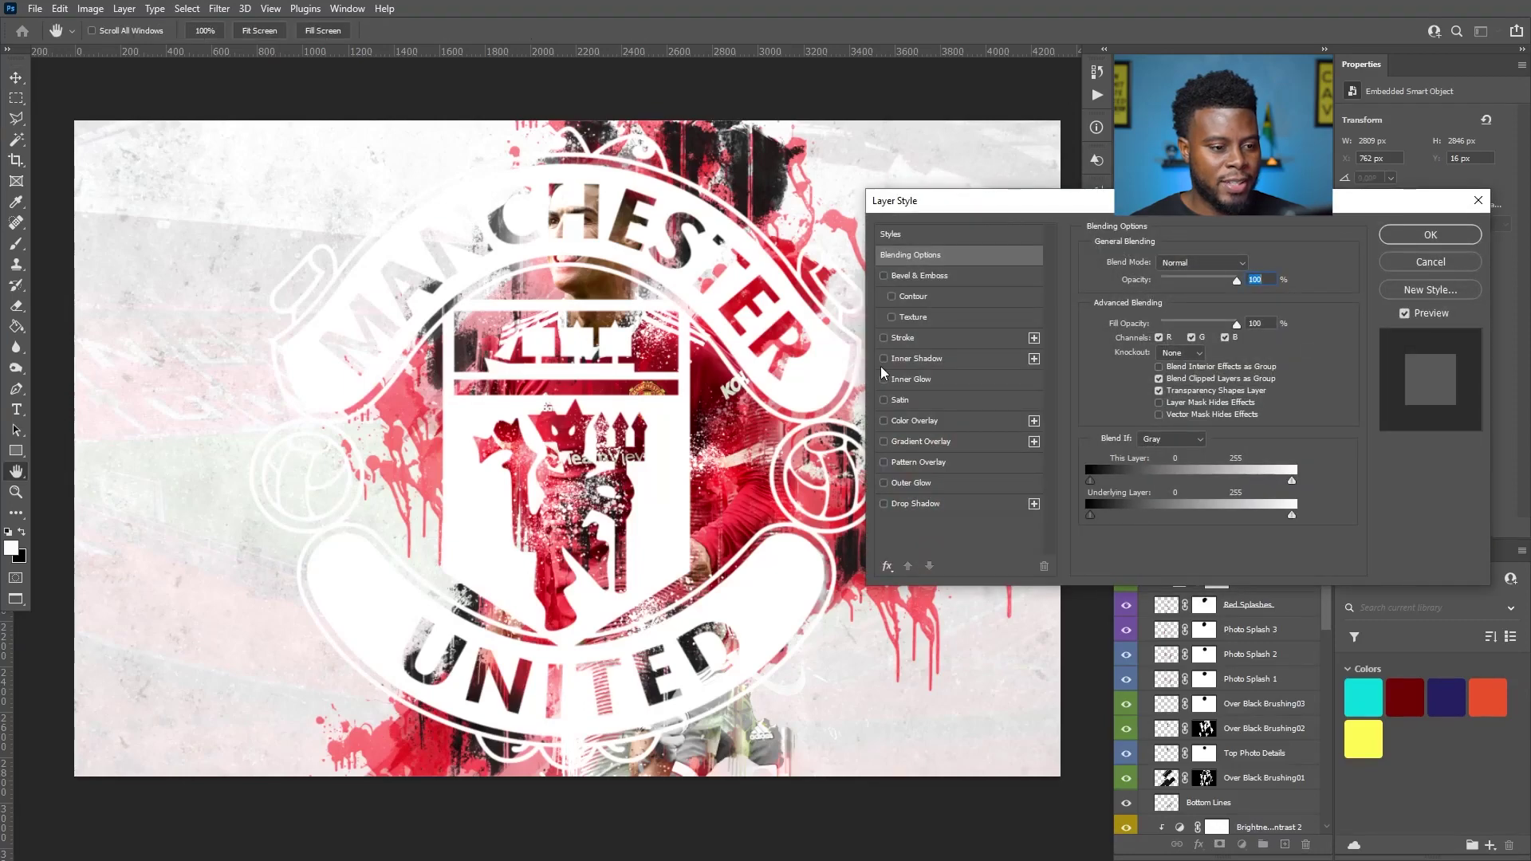
{"action": "left_click", "coordinate": [911, 420]}
{"action": "left_click", "coordinate": [1256, 264]}
{"action": "left_click_drag", "start_coordinate": [1124, 398], "coordinate": [998, 523]}
{"action": "left_click", "coordinate": [1402, 290]}
{"action": "left_click", "coordinate": [1431, 235]}
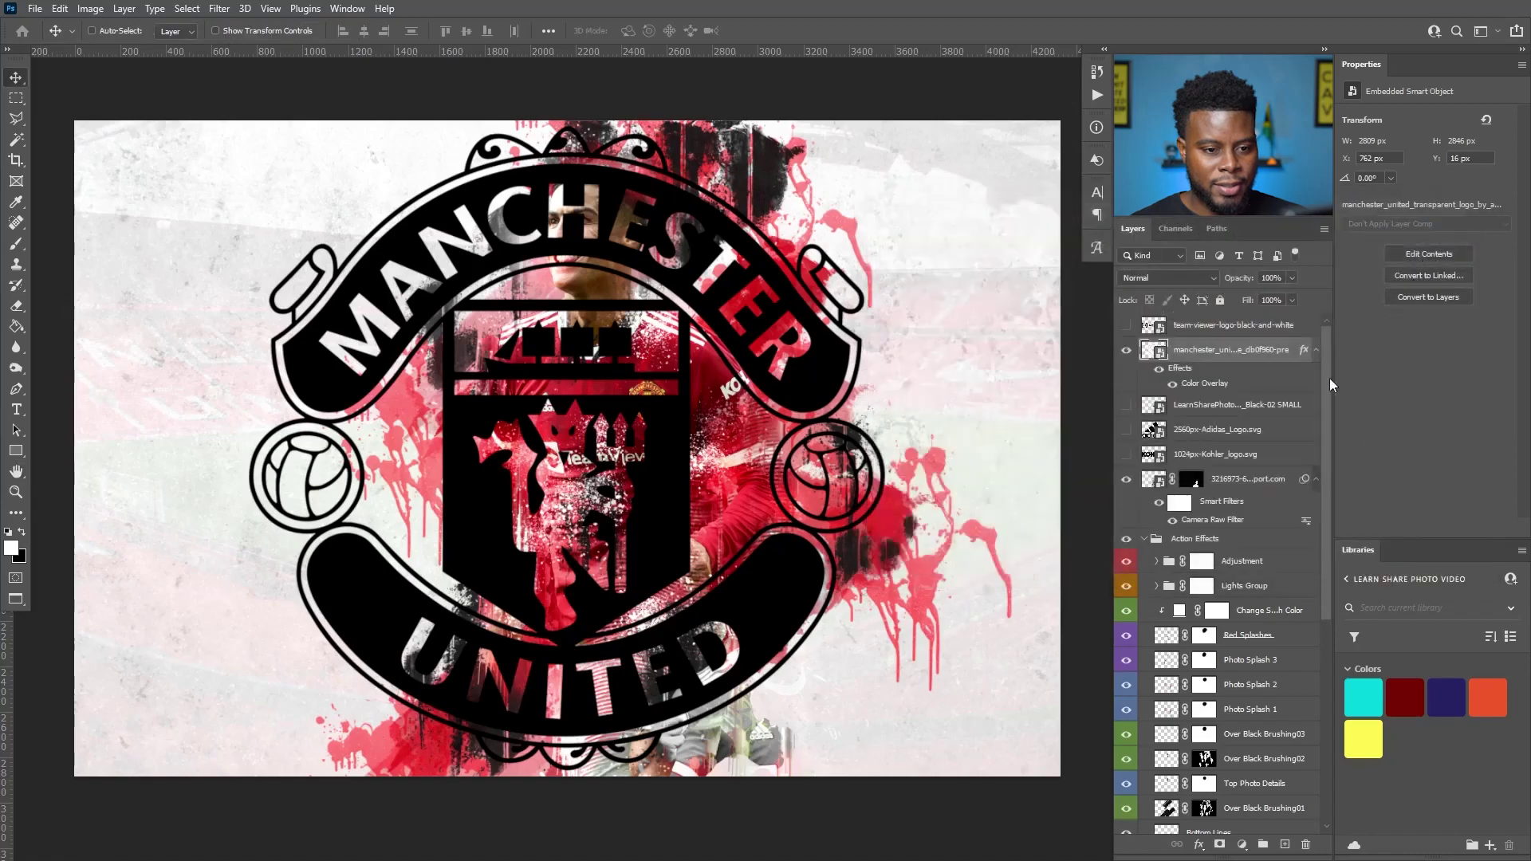
Show the Adidas, Kohler and TeamViewer logos and place the crest layer below the LearnSharePhotoVideo logo layer.
{"action": "left_click_drag", "start_coordinate": [1126, 430], "coordinate": [1129, 456]}
{"action": "left_click", "coordinate": [1216, 453]}
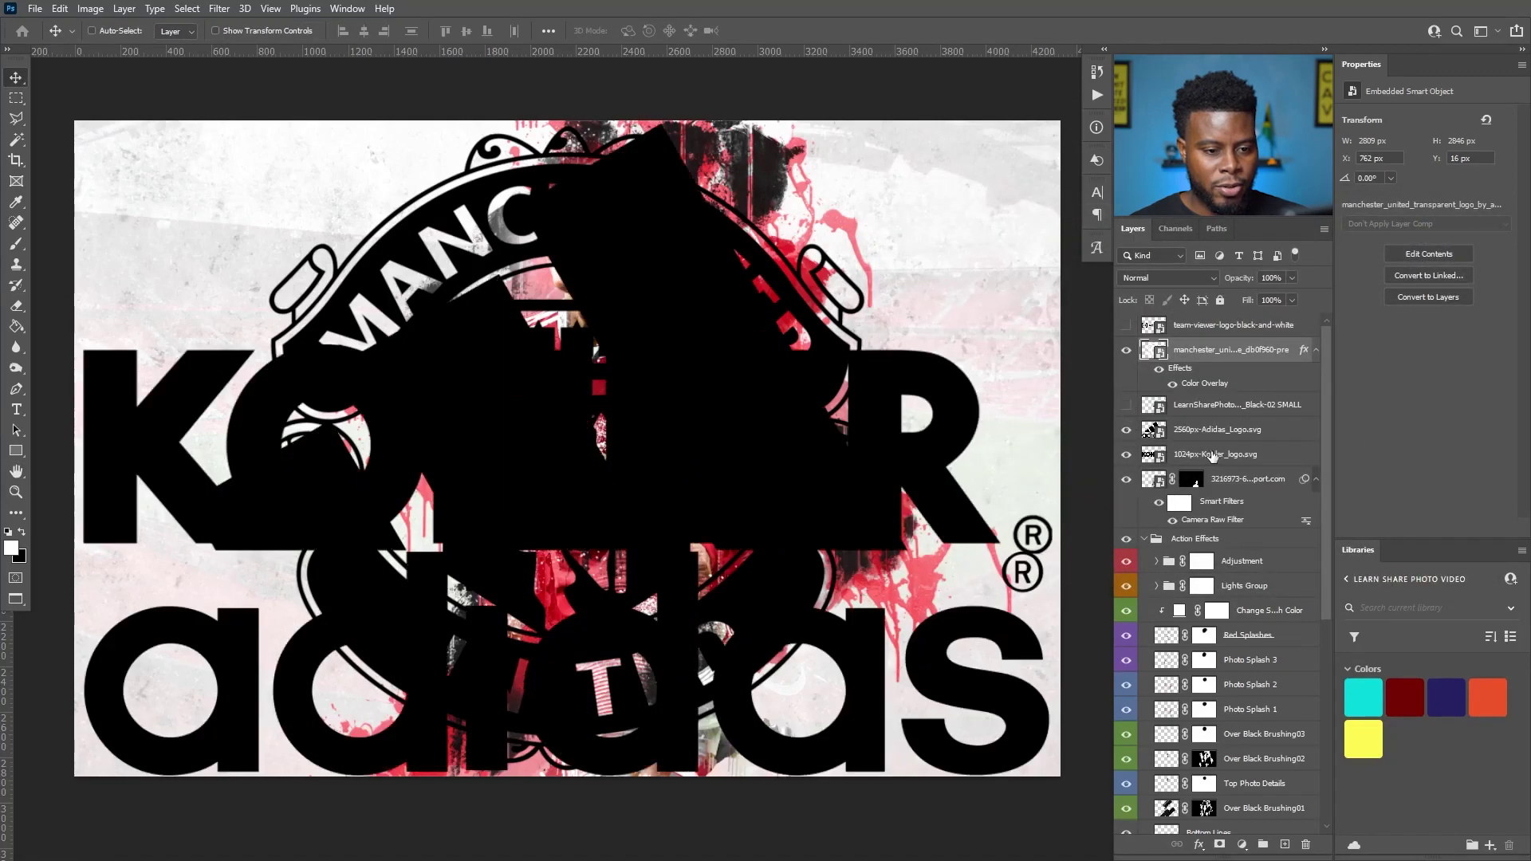
{"action": "left_click_drag", "start_coordinate": [1219, 358], "coordinate": [1216, 419]}
{"action": "left_click", "coordinate": [1196, 326]}
{"action": "left_click", "coordinate": [1127, 326]}
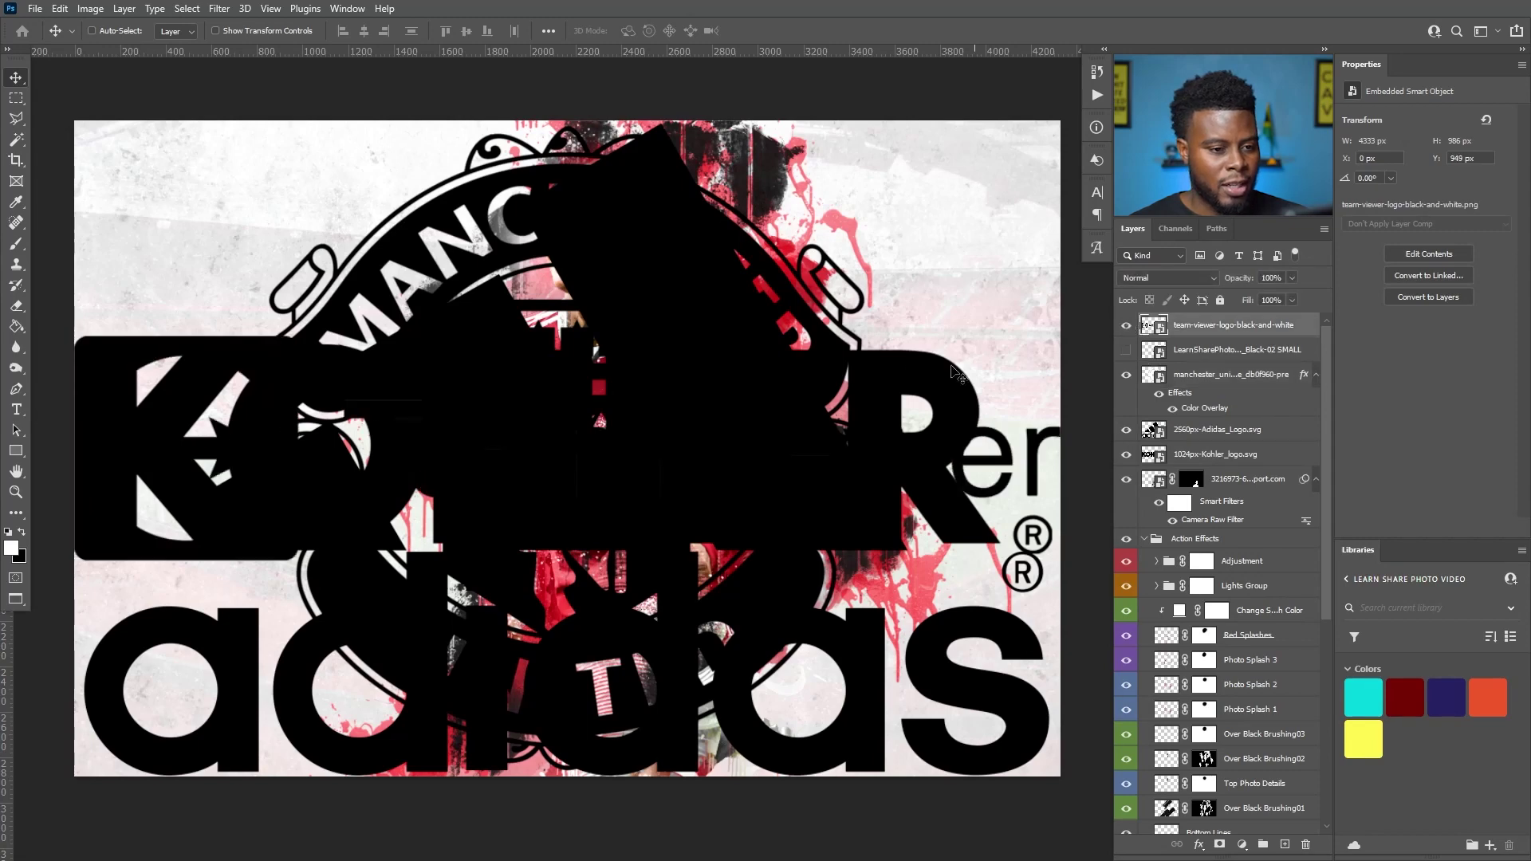
Scale the TeamViewer, Manchester United, Adidas and Kohler logos together to 20% and move them to the artwork's upper-left area.
{"action": "scroll", "coordinate": [909, 369], "scroll_direction": "down", "scroll_amount": 2}
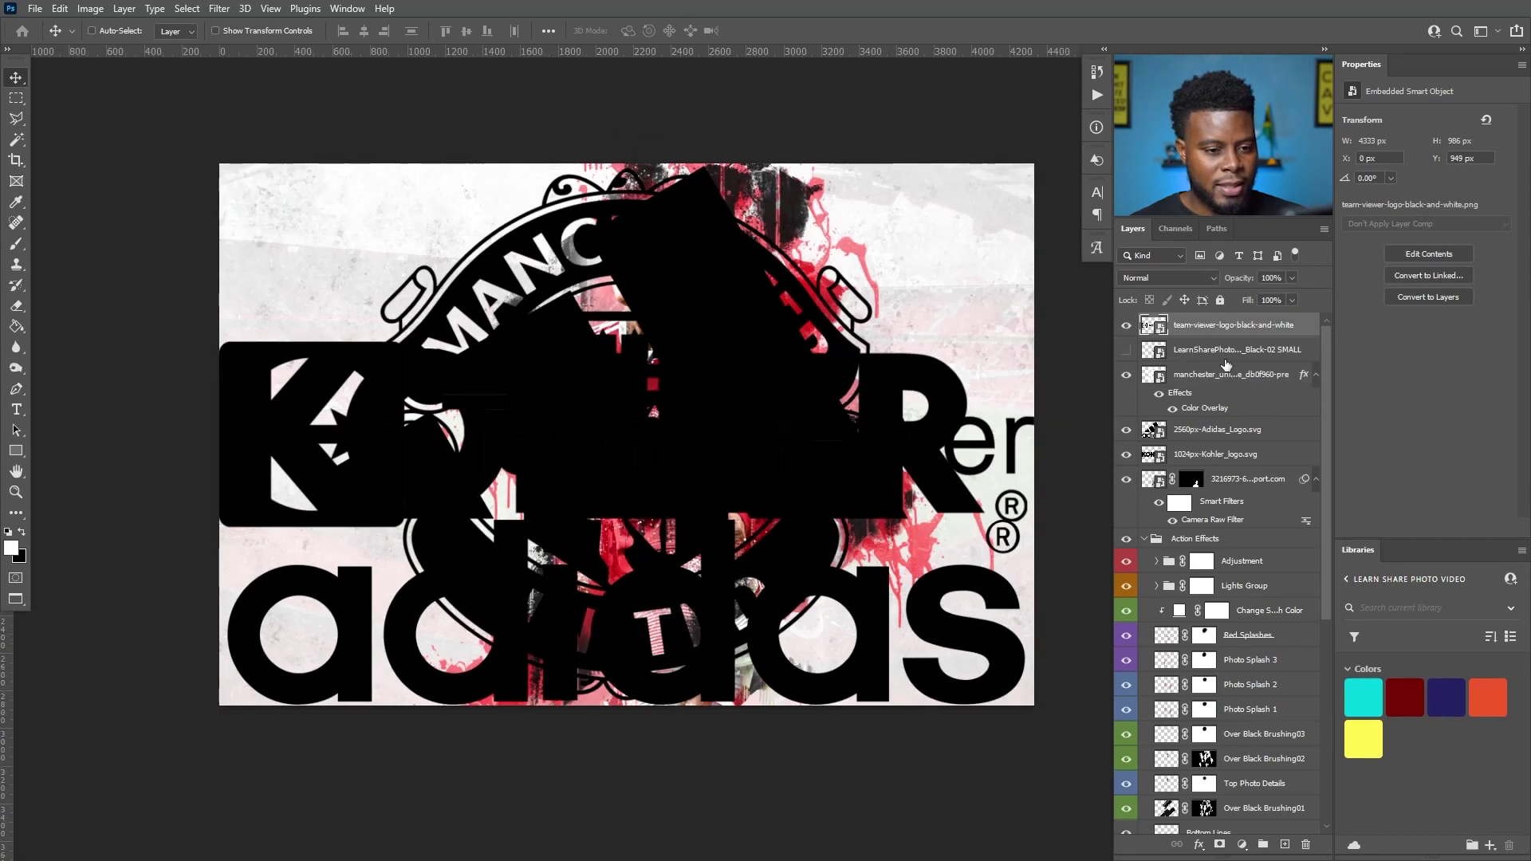
{"action": "left_click", "coordinate": [1206, 434], "text": "ctrl"}
{"action": "left_click", "coordinate": [1201, 456], "text": "ctrl"}
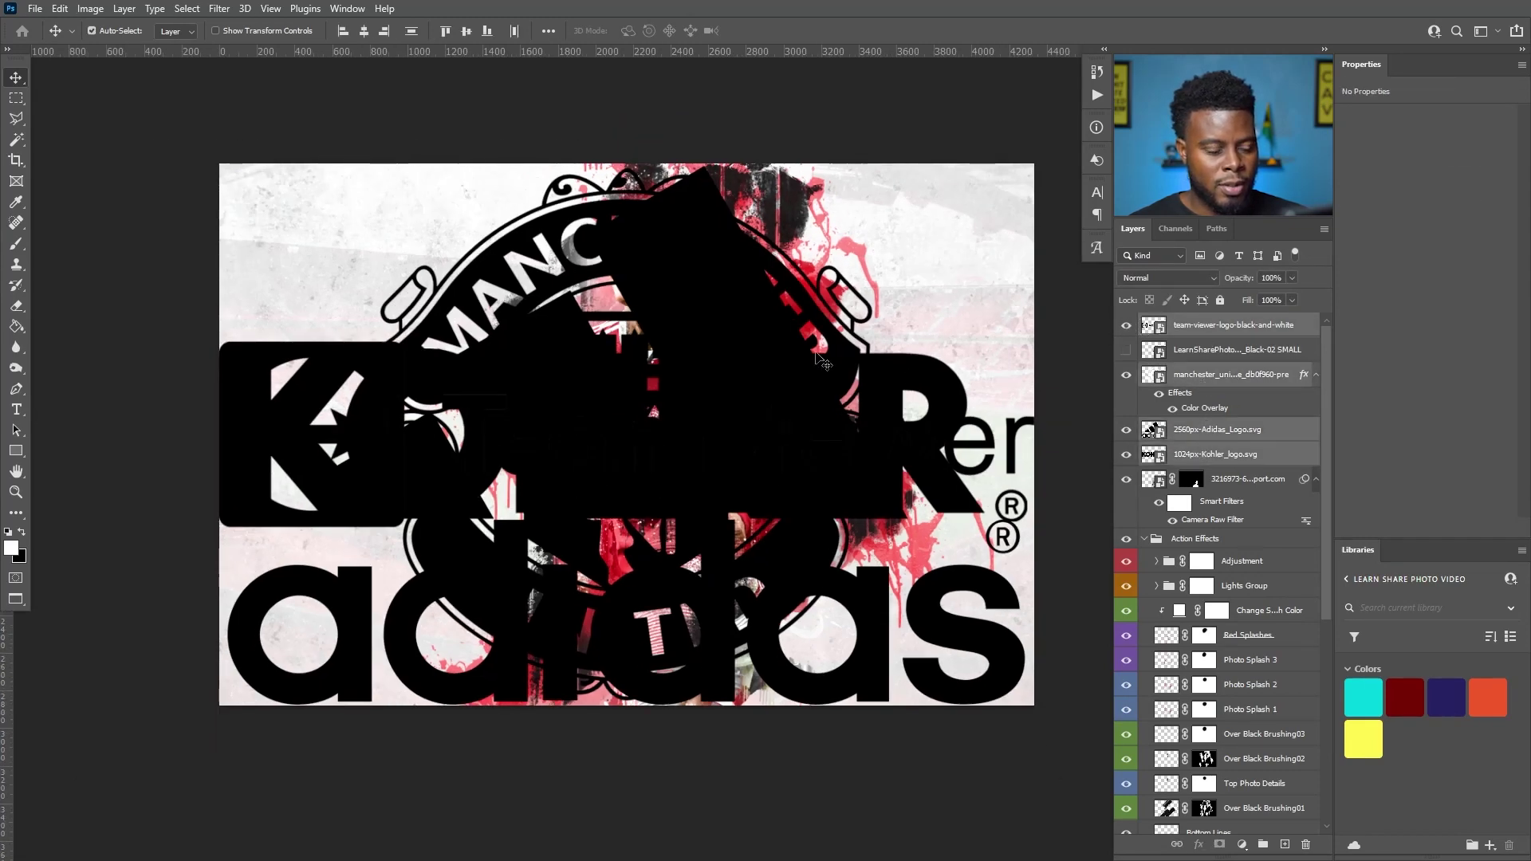
{"action": "scroll", "coordinate": [807, 353], "scroll_direction": "up", "scroll_amount": 1}
{"action": "key", "text": "ctrl+t"}
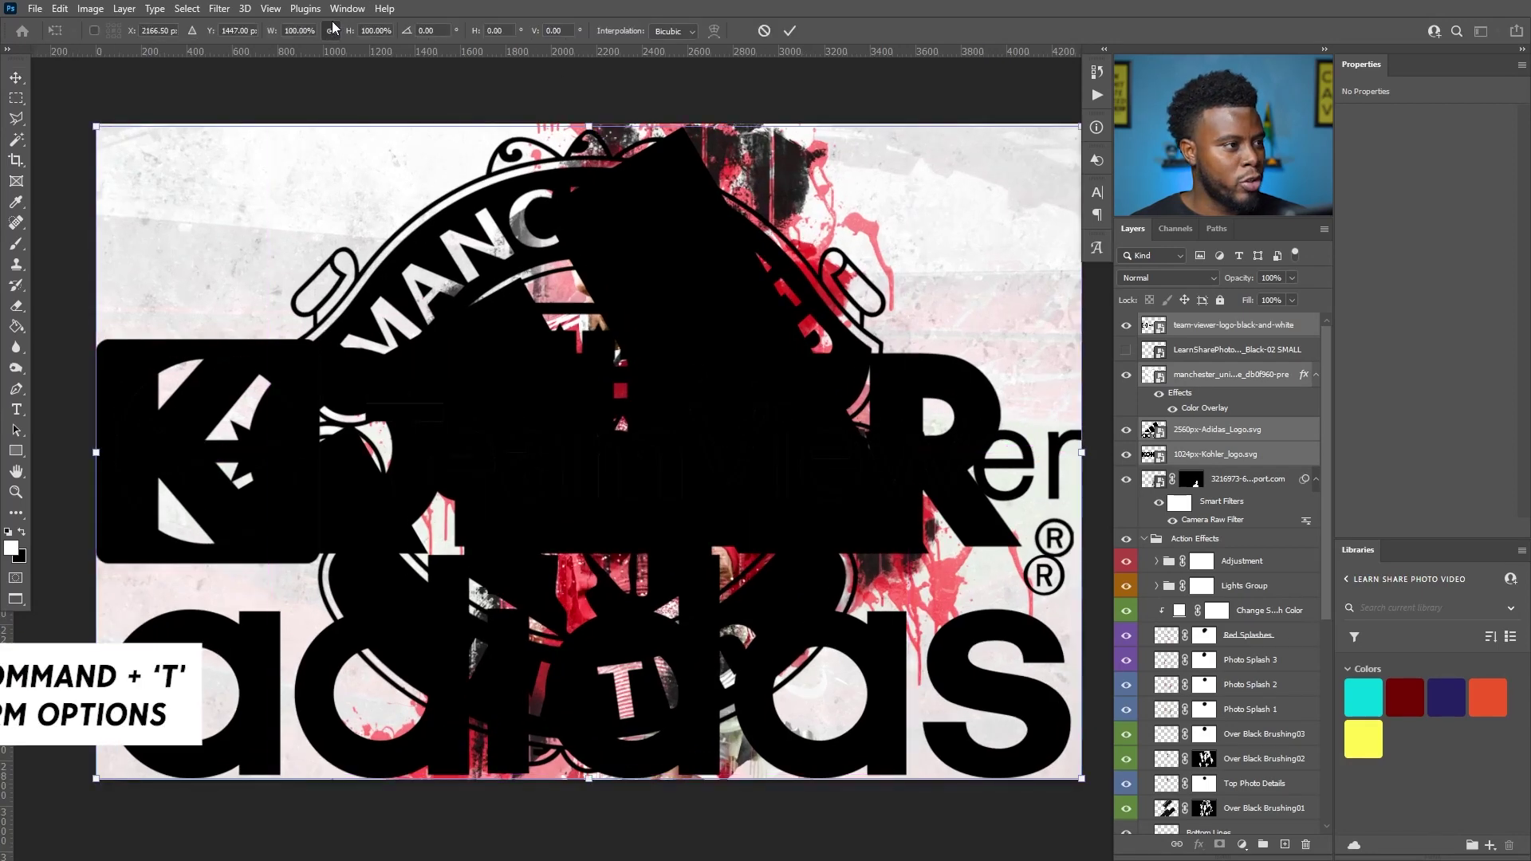
{"action": "double_click", "coordinate": [302, 33]}
{"action": "type", "text": "4020"}
{"action": "key", "text": "Return"}
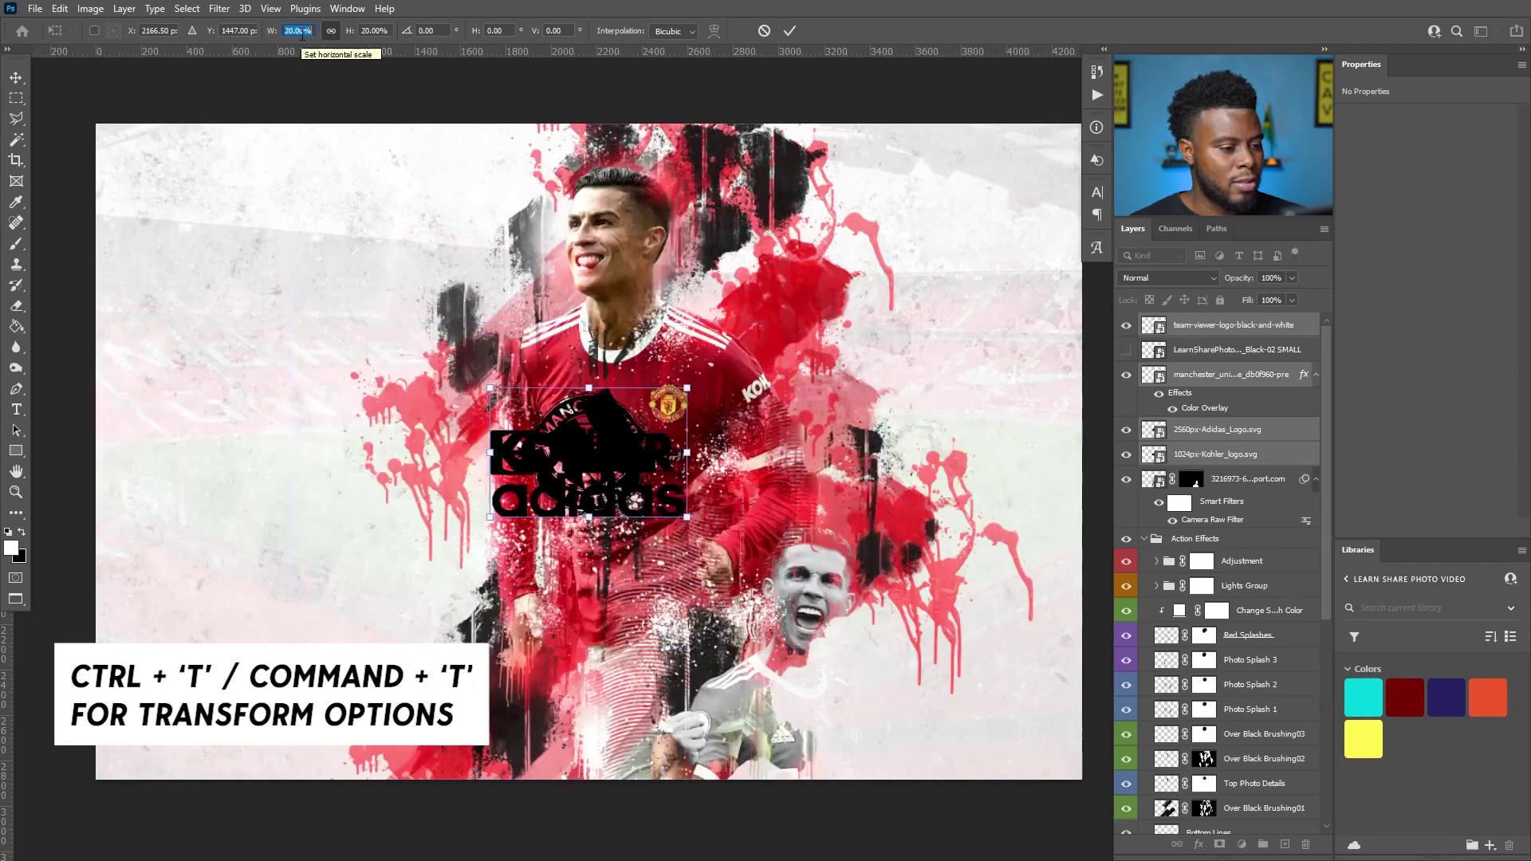
{"action": "left_click_drag", "start_coordinate": [550, 441], "coordinate": [197, 299]}
{"action": "scroll", "coordinate": [197, 298], "scroll_direction": "up", "scroll_amount": 3}
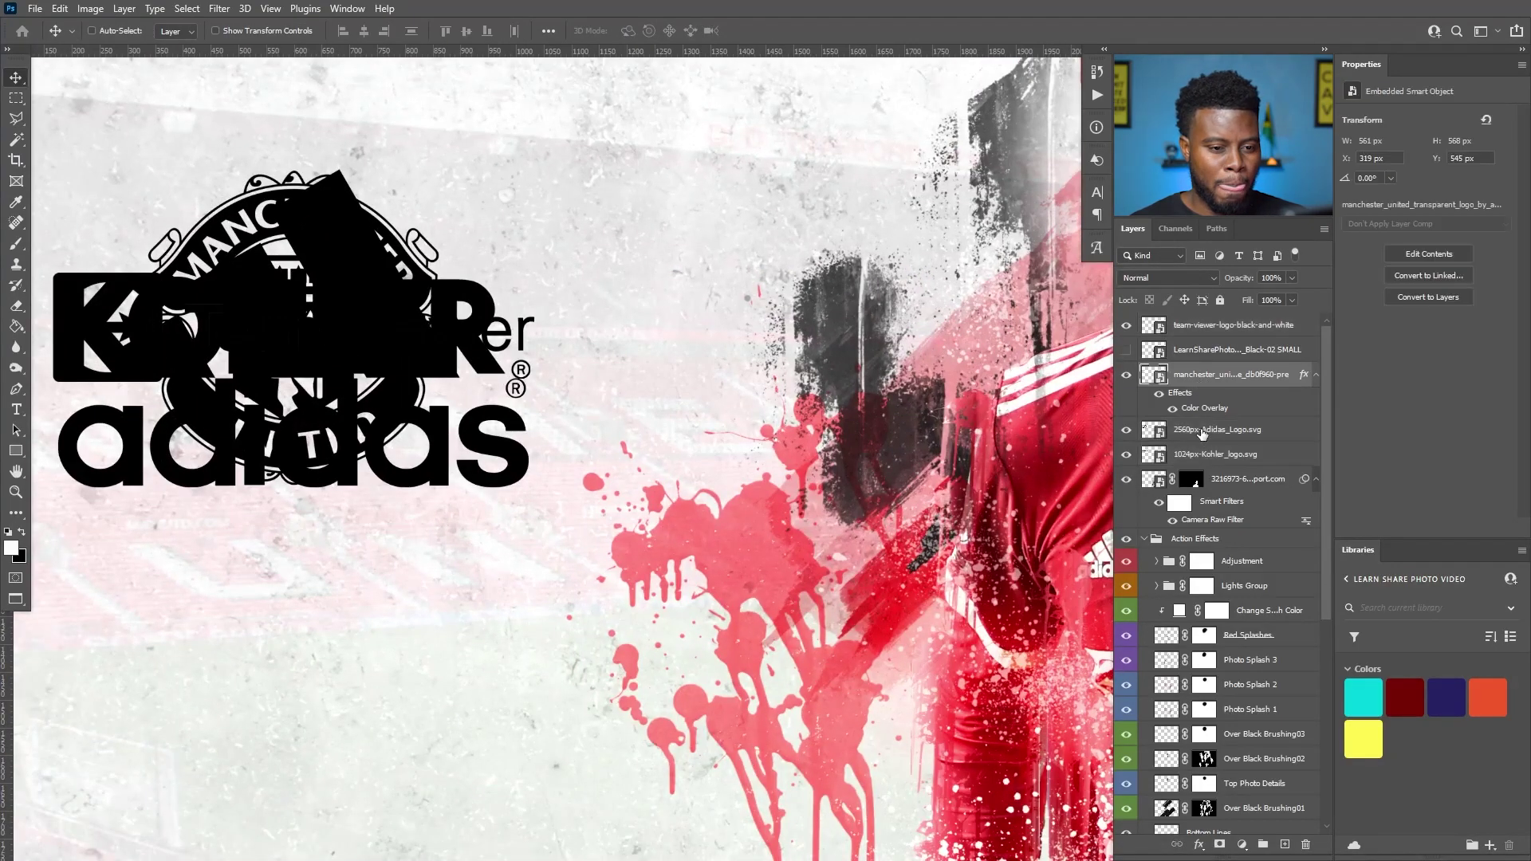
Scale the Manchester United, Adidas and Kohler logos to about half size and move them below the TeamViewer logo.
{"action": "key", "text": "ctrl+t"}
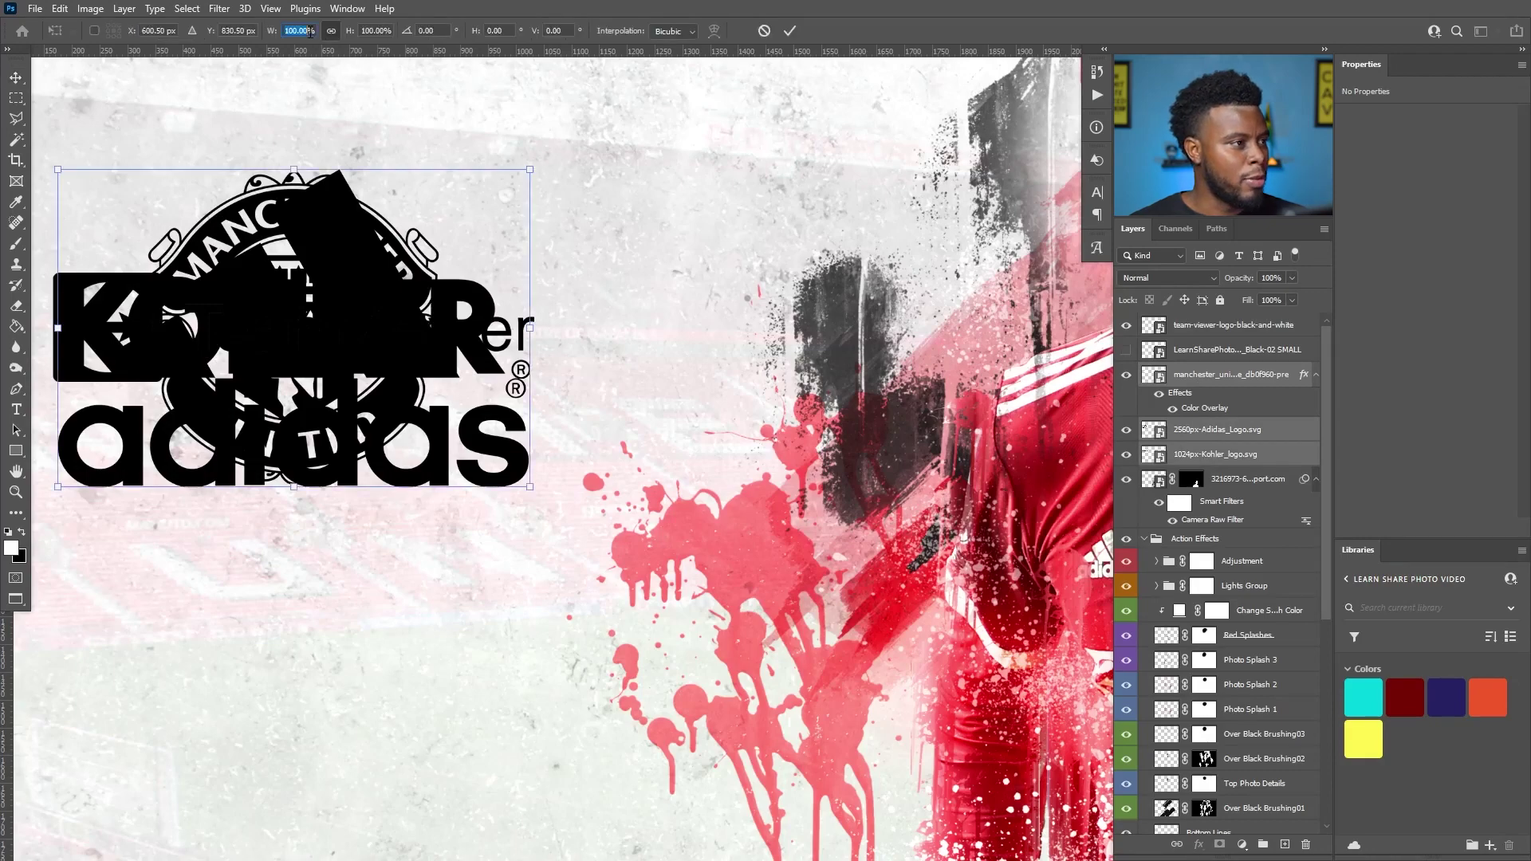
{"action": "key", "text": "shift+Down"}
{"action": "key", "text": "shift+Down"}
{"action": "key", "text": "shift+Down"}
{"action": "key", "text": "shift+Down"}
{"action": "key", "text": "shift+Down"}
{"action": "left_click_drag", "start_coordinate": [322, 342], "coordinate": [317, 592]}
{"action": "key", "text": "Return"}
Scale the TeamViewer logo down to 6.51% so its width is close to the other logos.
{"action": "left_click", "coordinate": [1232, 324]}
{"action": "key", "text": "ctrl+t"}
{"action": "left_click", "coordinate": [314, 32]}
{"action": "scroll", "coordinate": [313, 32], "scroll_direction": "down", "scroll_amount": 20}
{"action": "scroll", "coordinate": [313, 31], "scroll_direction": "up", "scroll_amount": 17}
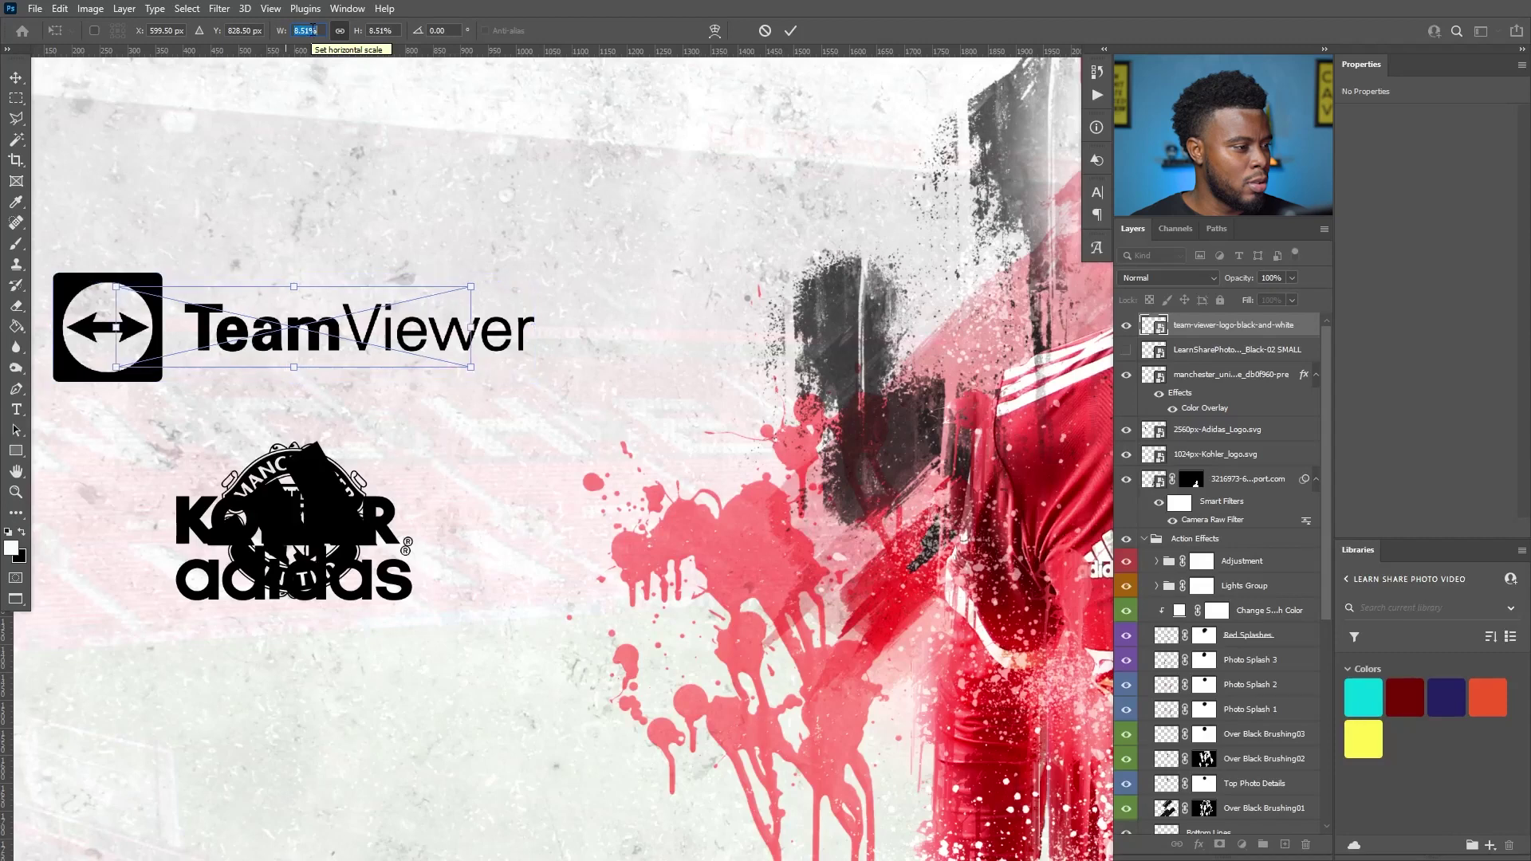
{"action": "scroll", "coordinate": [313, 31], "scroll_direction": "down", "scroll_amount": 2}
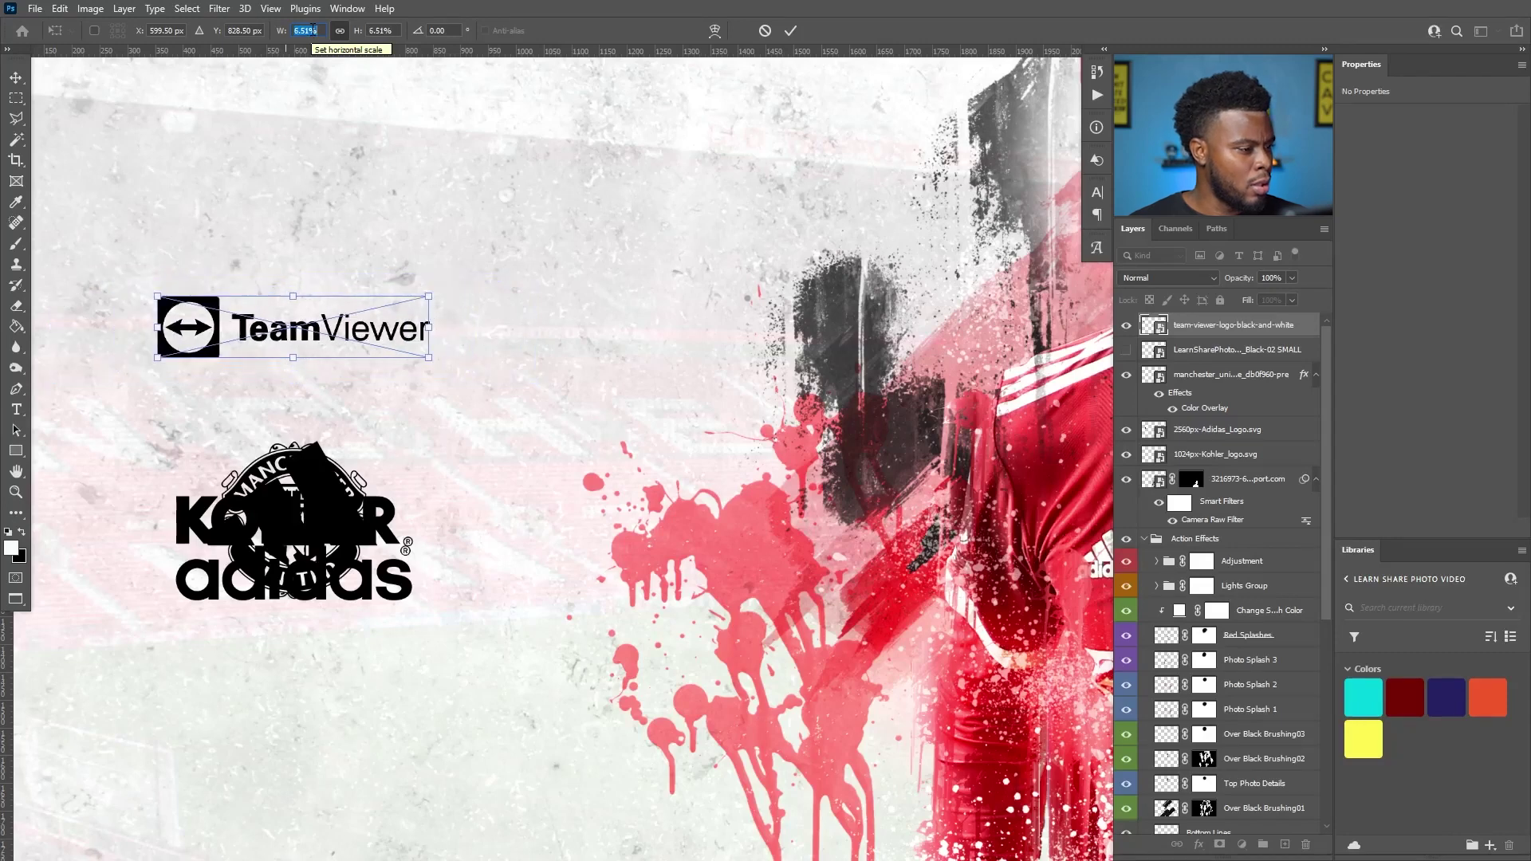
{"action": "key", "text": "Return"}
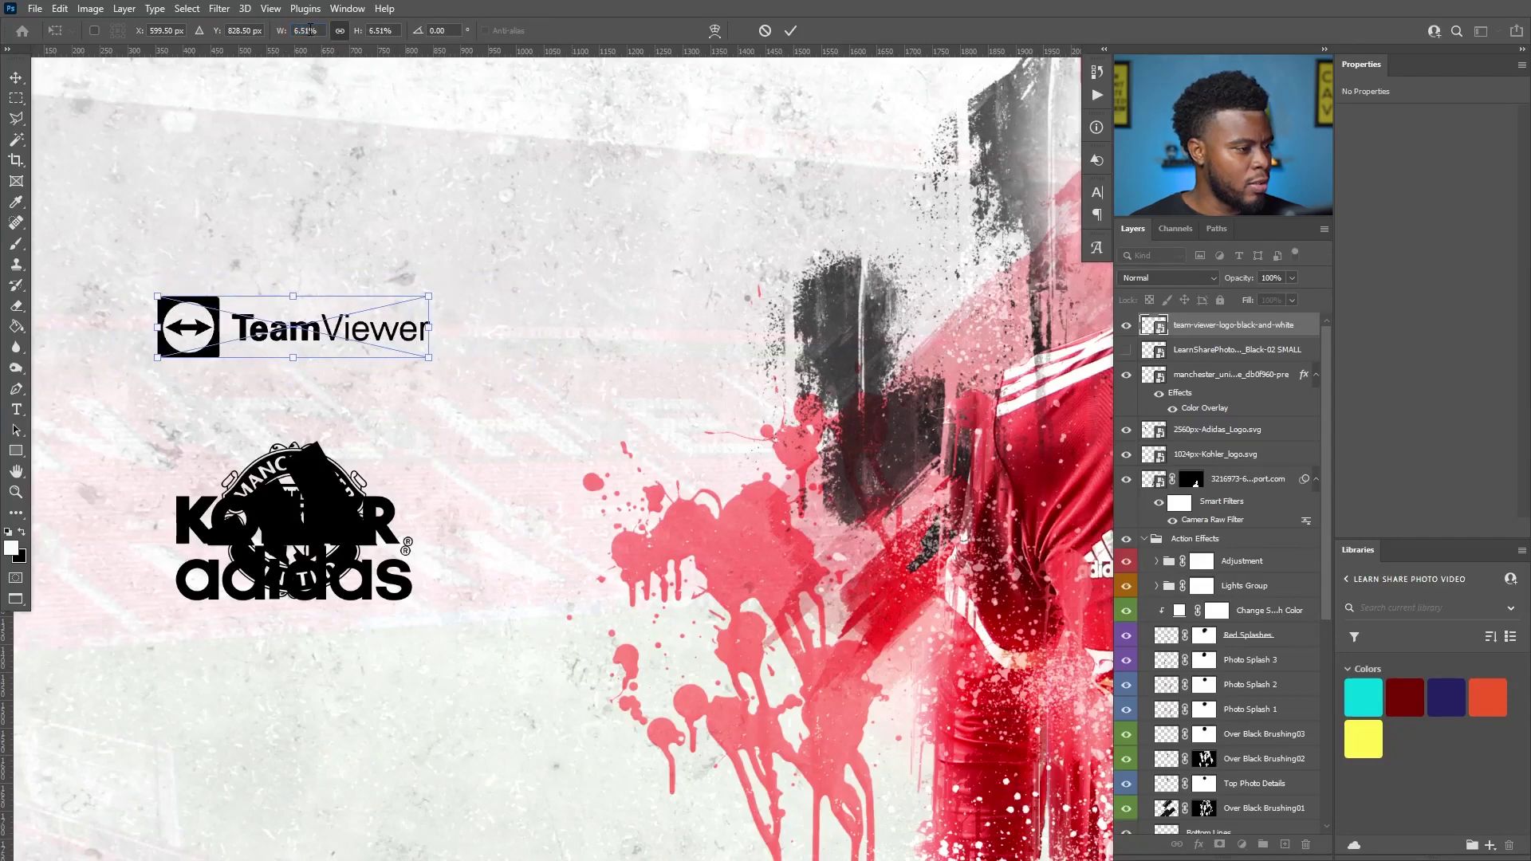
Show the LearnSharePhotoVideo logo and move it onto the stacked logos below the TeamViewer logo.
{"action": "left_click", "coordinate": [1131, 353]}
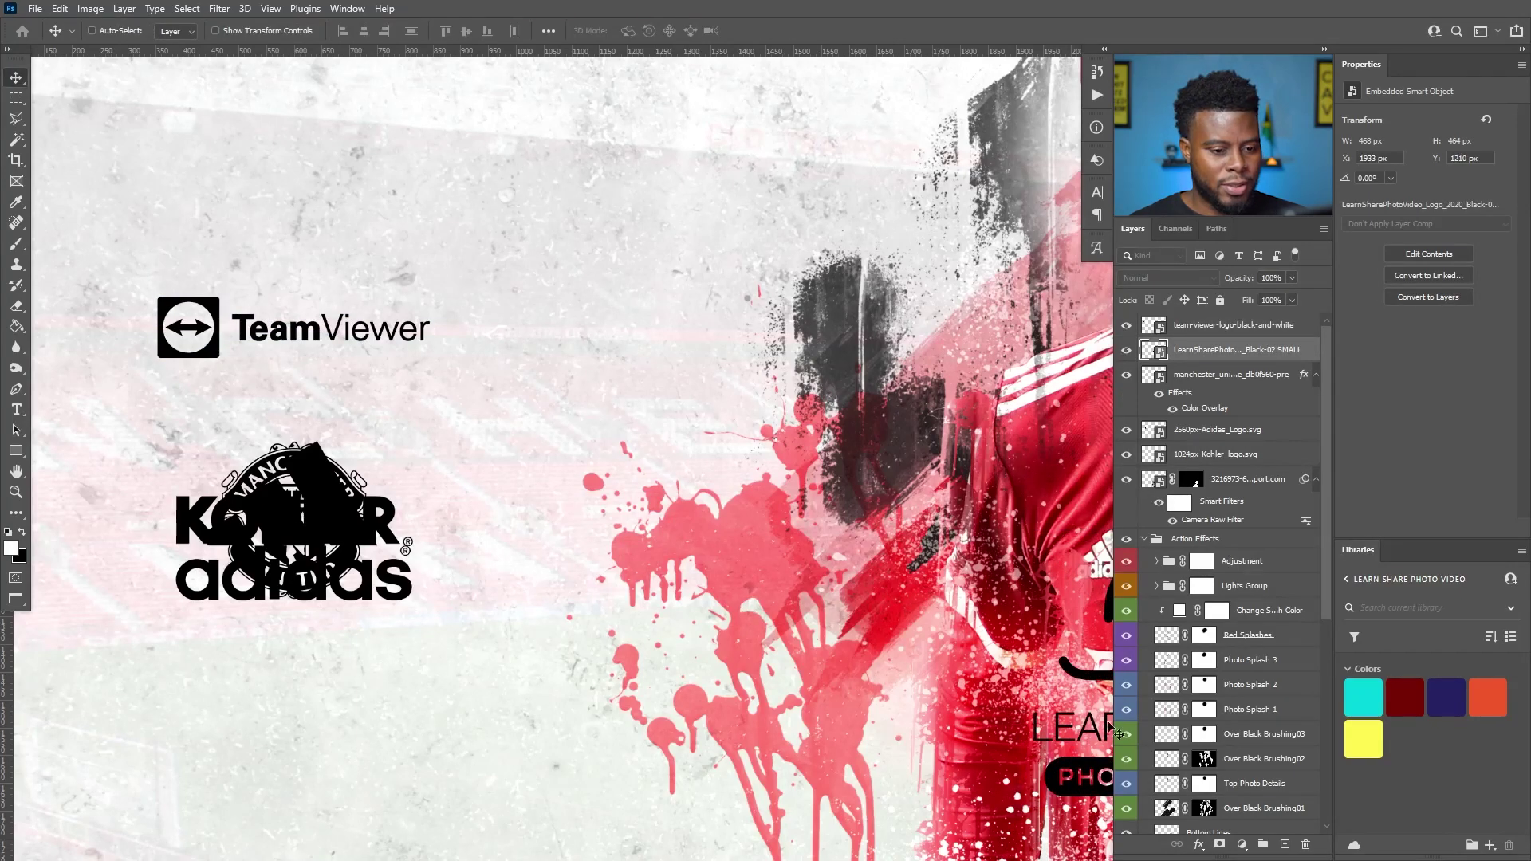
{"action": "left_click_drag", "start_coordinate": [1093, 754], "coordinate": [222, 607]}
Scale the LearnSharePhotoVideo logo down to 69%.
{"action": "key", "text": "ctrl+t"}
{"action": "type", "text": "90"}
{"action": "key", "text": "Return"}
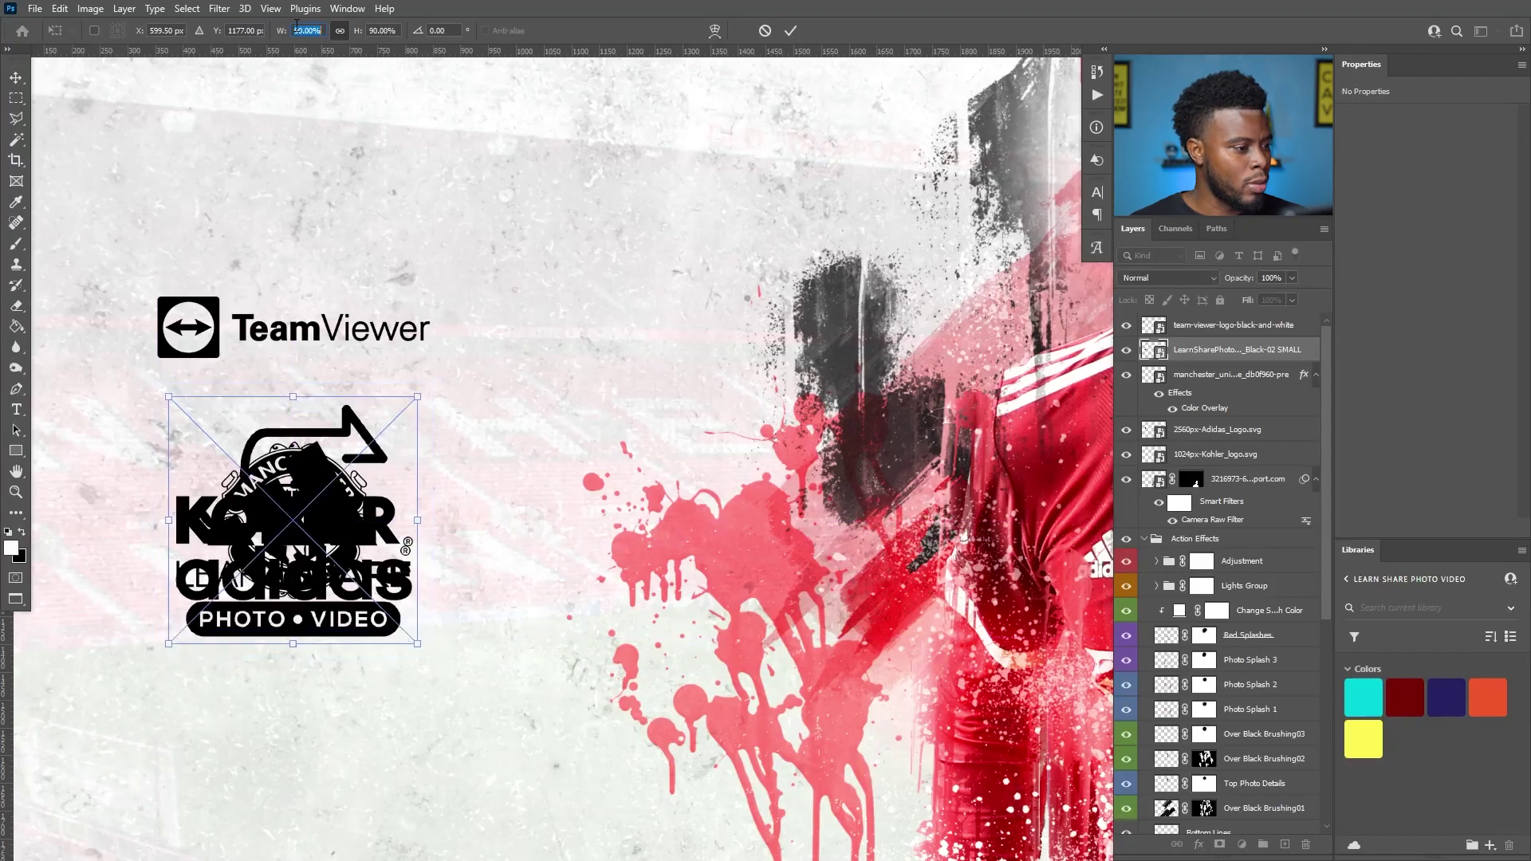
{"action": "key", "text": "Down"}
{"action": "key", "text": "Down"}
{"action": "key", "text": "Down"}
{"action": "key", "text": "Down"}
{"action": "key", "text": "Down"}
{"action": "key", "text": "Down"}
{"action": "key", "text": "Down"}
{"action": "key", "text": "Down"}
{"action": "key", "text": "Down"}
{"action": "key", "text": "Down"}
{"action": "key", "text": "Down"}
{"action": "key", "text": "Down"}
{"action": "key", "text": "Down"}
{"action": "key", "text": "Down"}
{"action": "key", "text": "Down"}
{"action": "key", "text": "Down"}
{"action": "key", "text": "Down"}
{"action": "key", "text": "Down"}
{"action": "key", "text": "Down"}
{"action": "key", "text": "Down"}
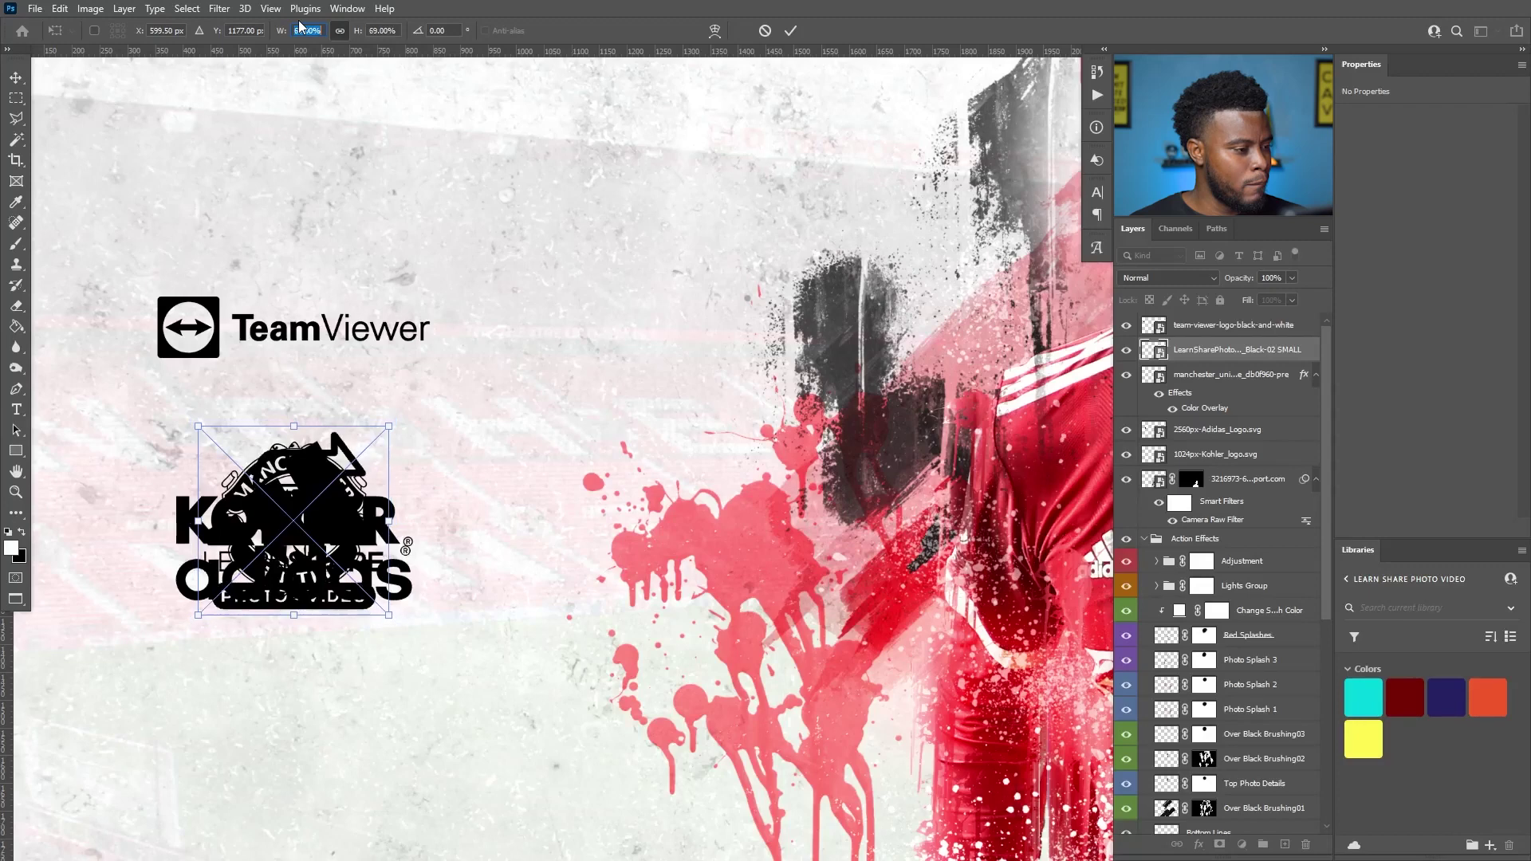
{"action": "key", "text": "Return"}
Select all five logo layers from TeamViewer to Kohler and align their vertical centers.
{"action": "scroll", "coordinate": [609, 263], "scroll_direction": "down", "scroll_amount": 1}
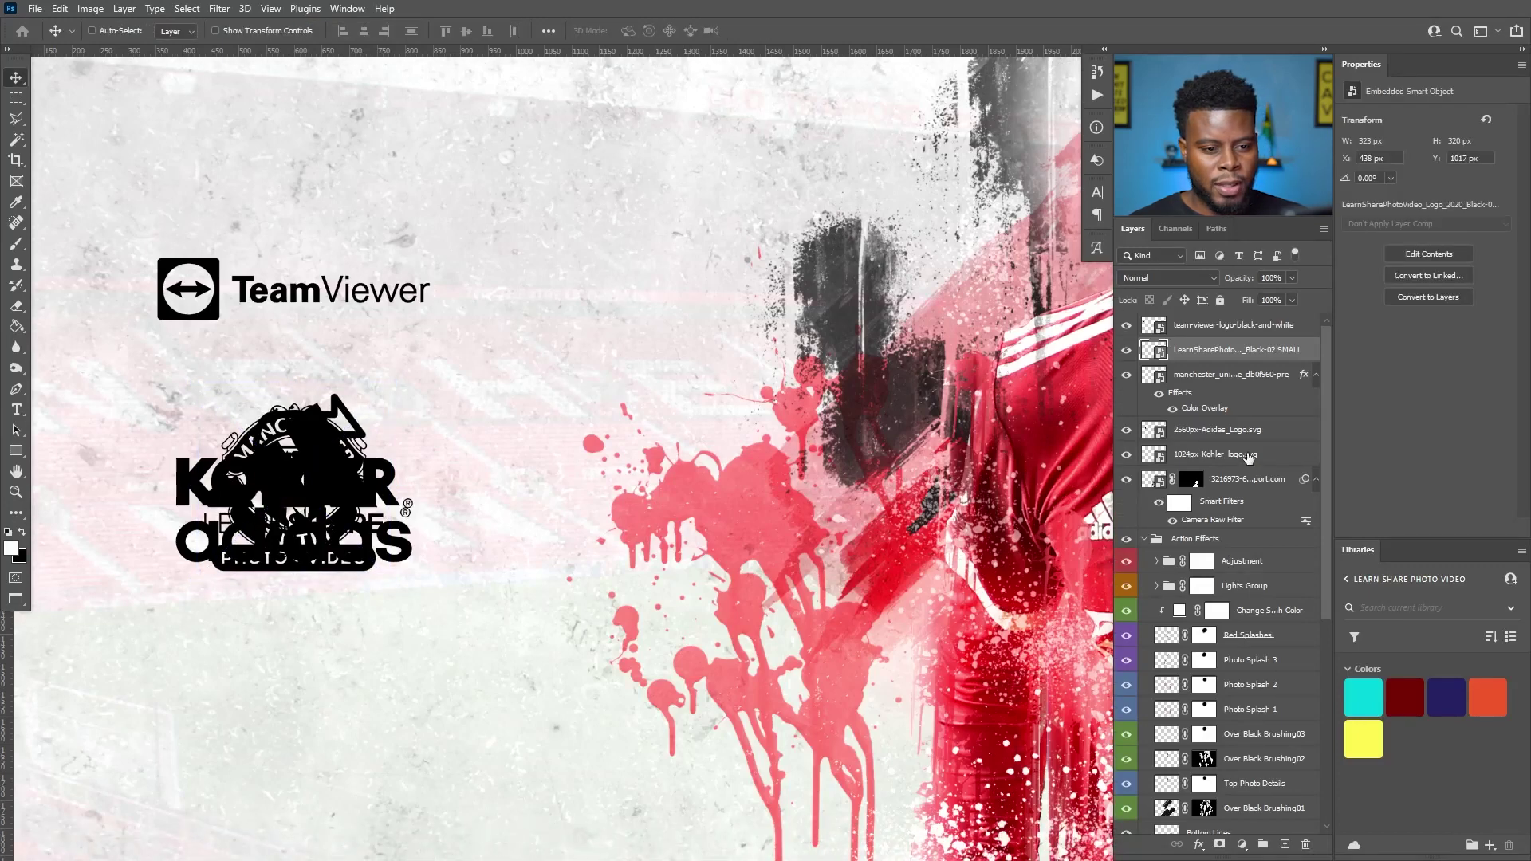
{"action": "left_click", "coordinate": [1223, 328], "text": "shift"}
{"action": "left_click", "coordinate": [1234, 456], "text": "shift"}
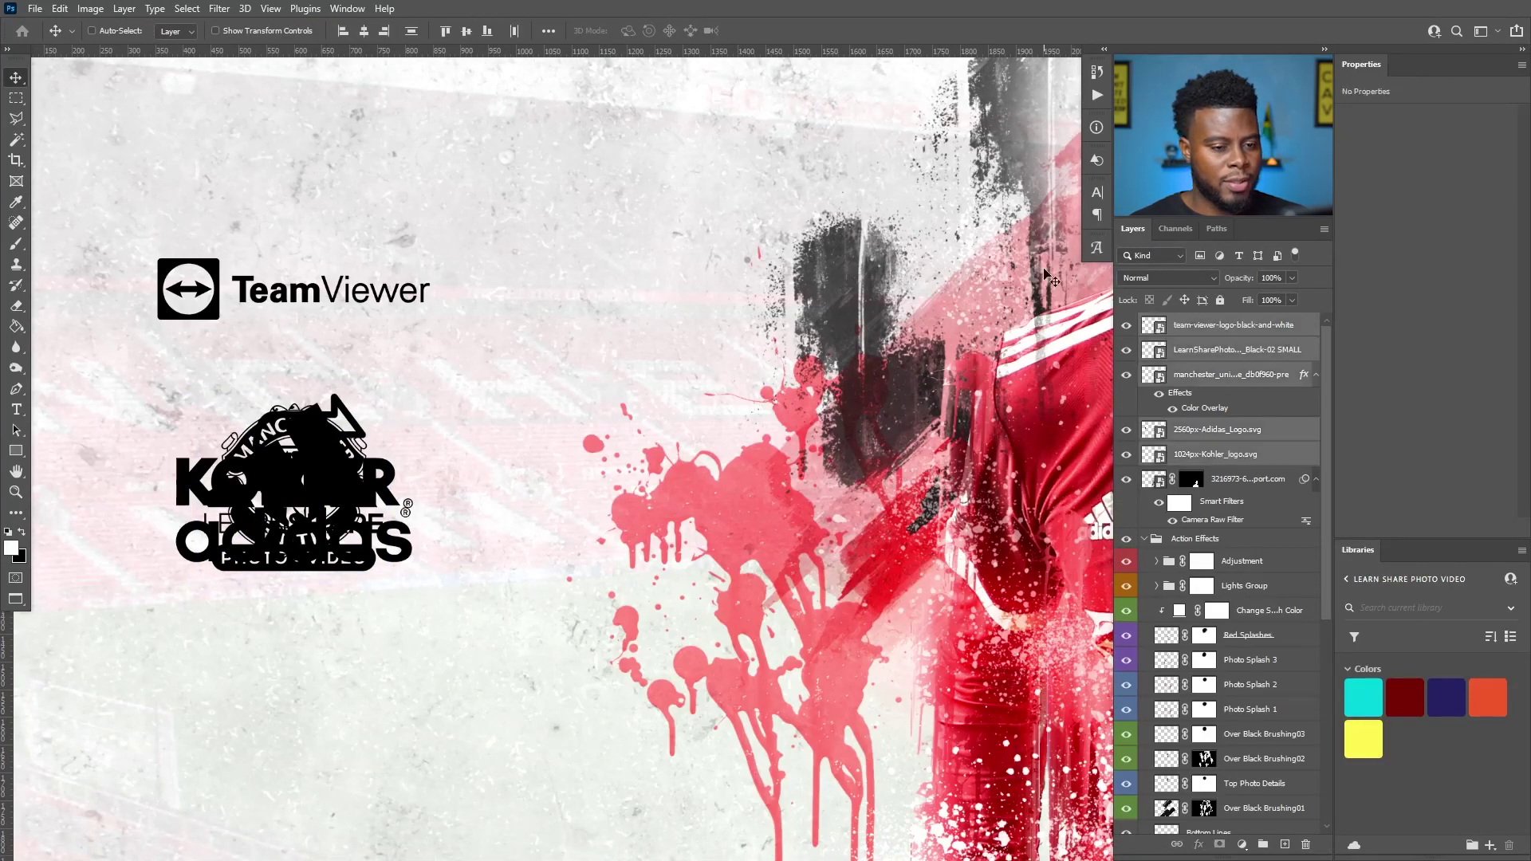
{"action": "left_click", "coordinate": [466, 30]}
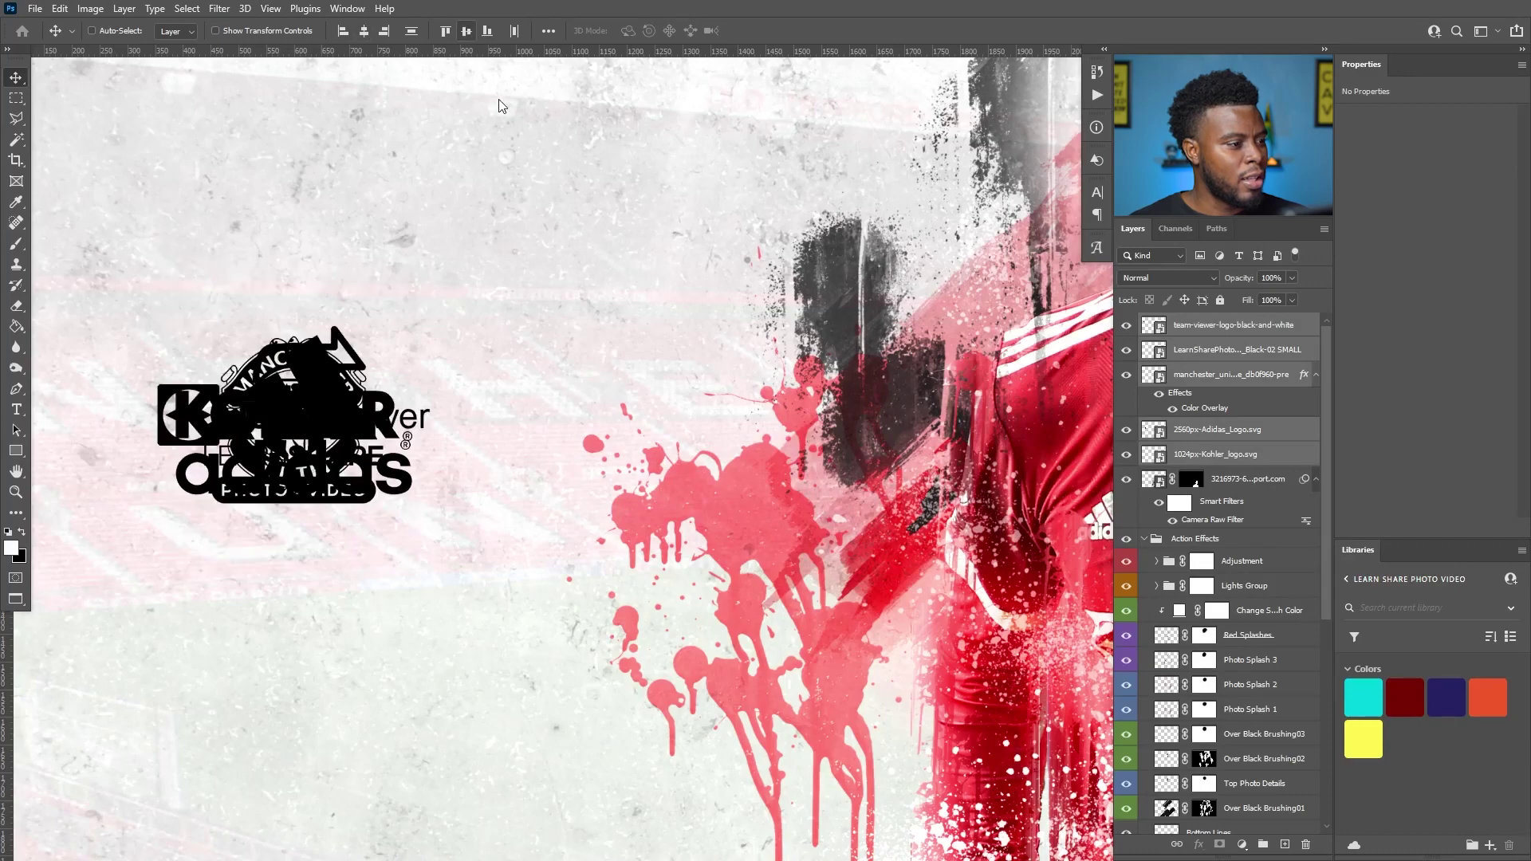
Separate the LearnSharePhotoVideo logo out to the left of the stacked logos and place its layer above the TeamViewer layer.
{"action": "scroll", "coordinate": [728, 390], "scroll_direction": "down", "scroll_amount": 2}
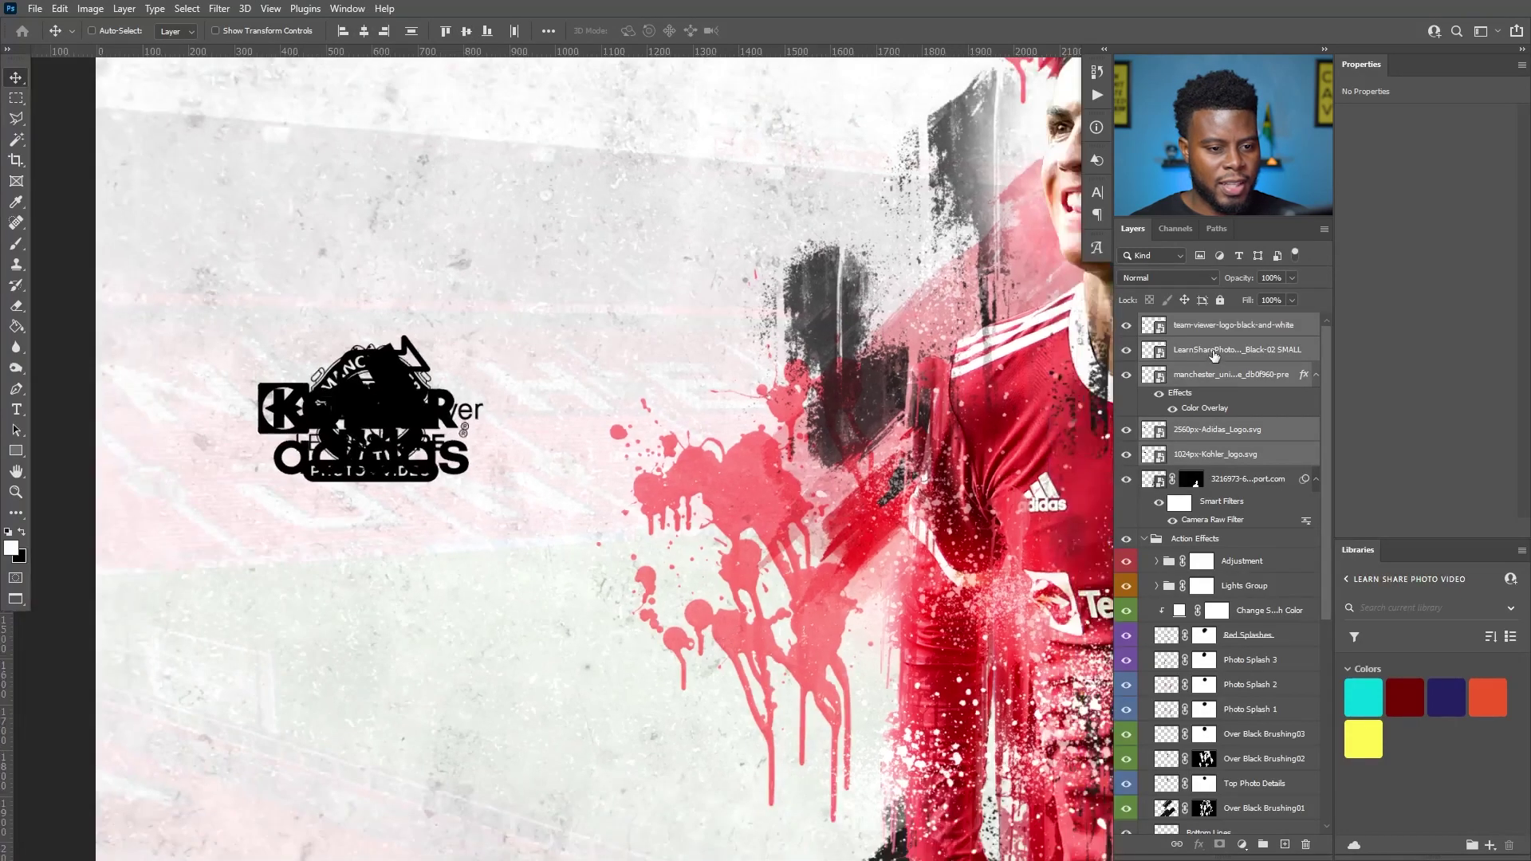
{"action": "left_click", "coordinate": [1200, 356]}
{"action": "left_click_drag", "start_coordinate": [441, 402], "coordinate": [228, 390]}
{"action": "left_click", "coordinate": [1246, 376]}
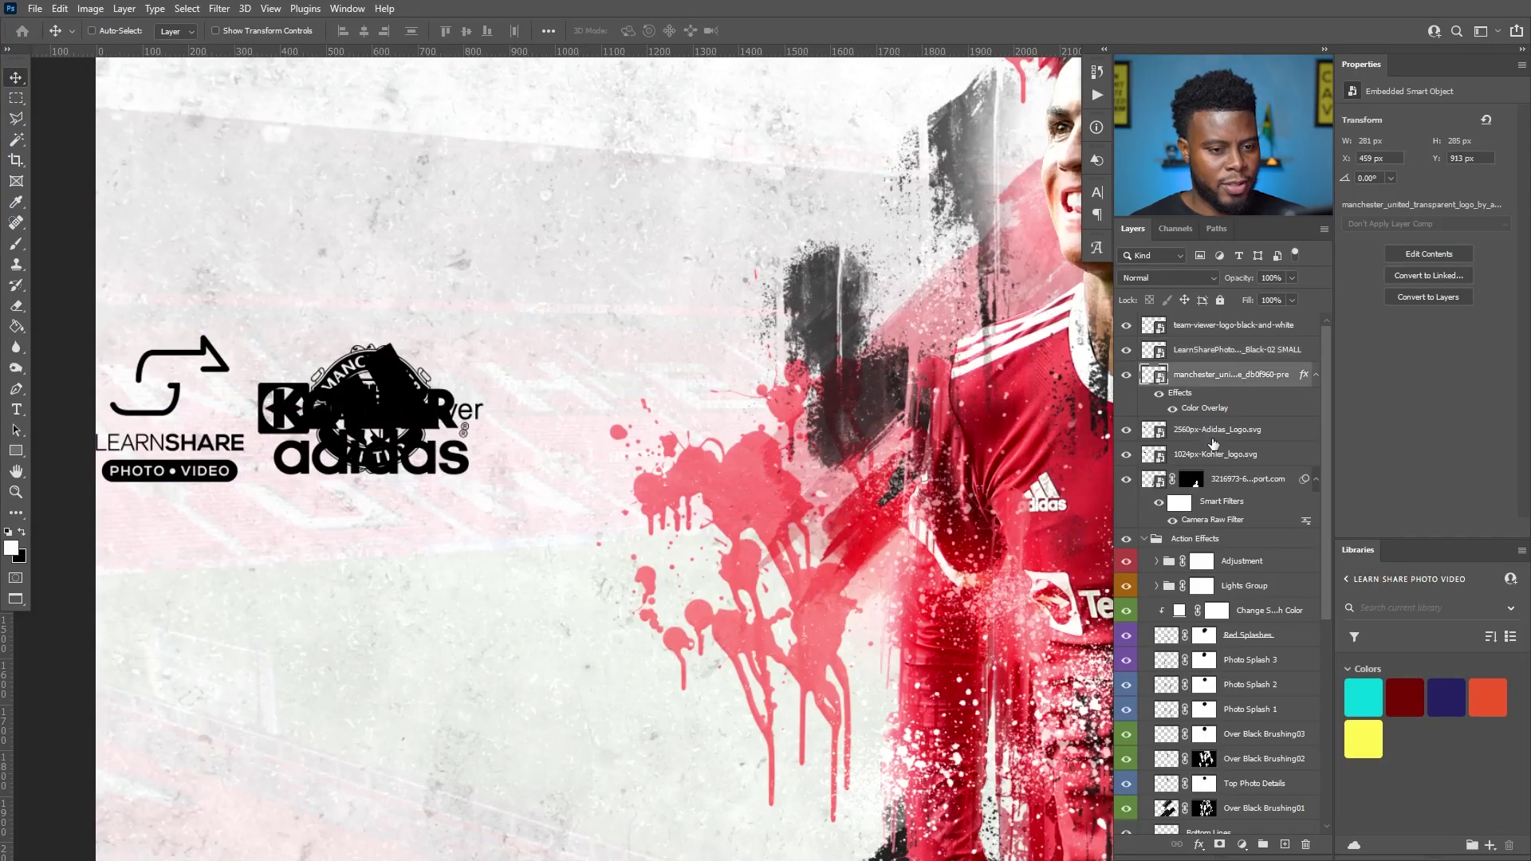
{"action": "left_click", "coordinate": [1229, 459]}
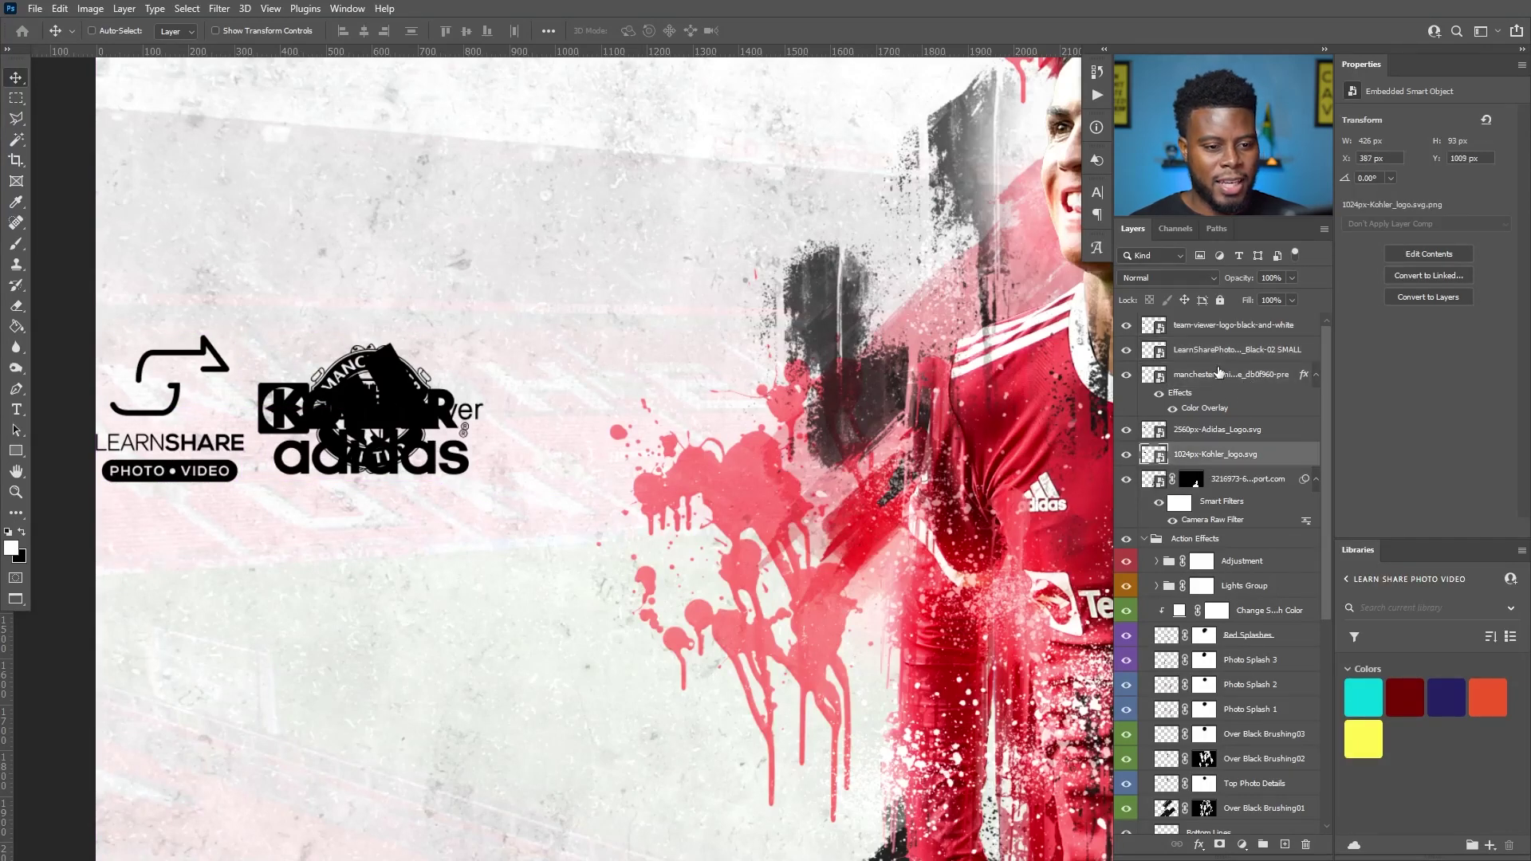
{"action": "left_click_drag", "start_coordinate": [1222, 352], "coordinate": [1224, 316]}
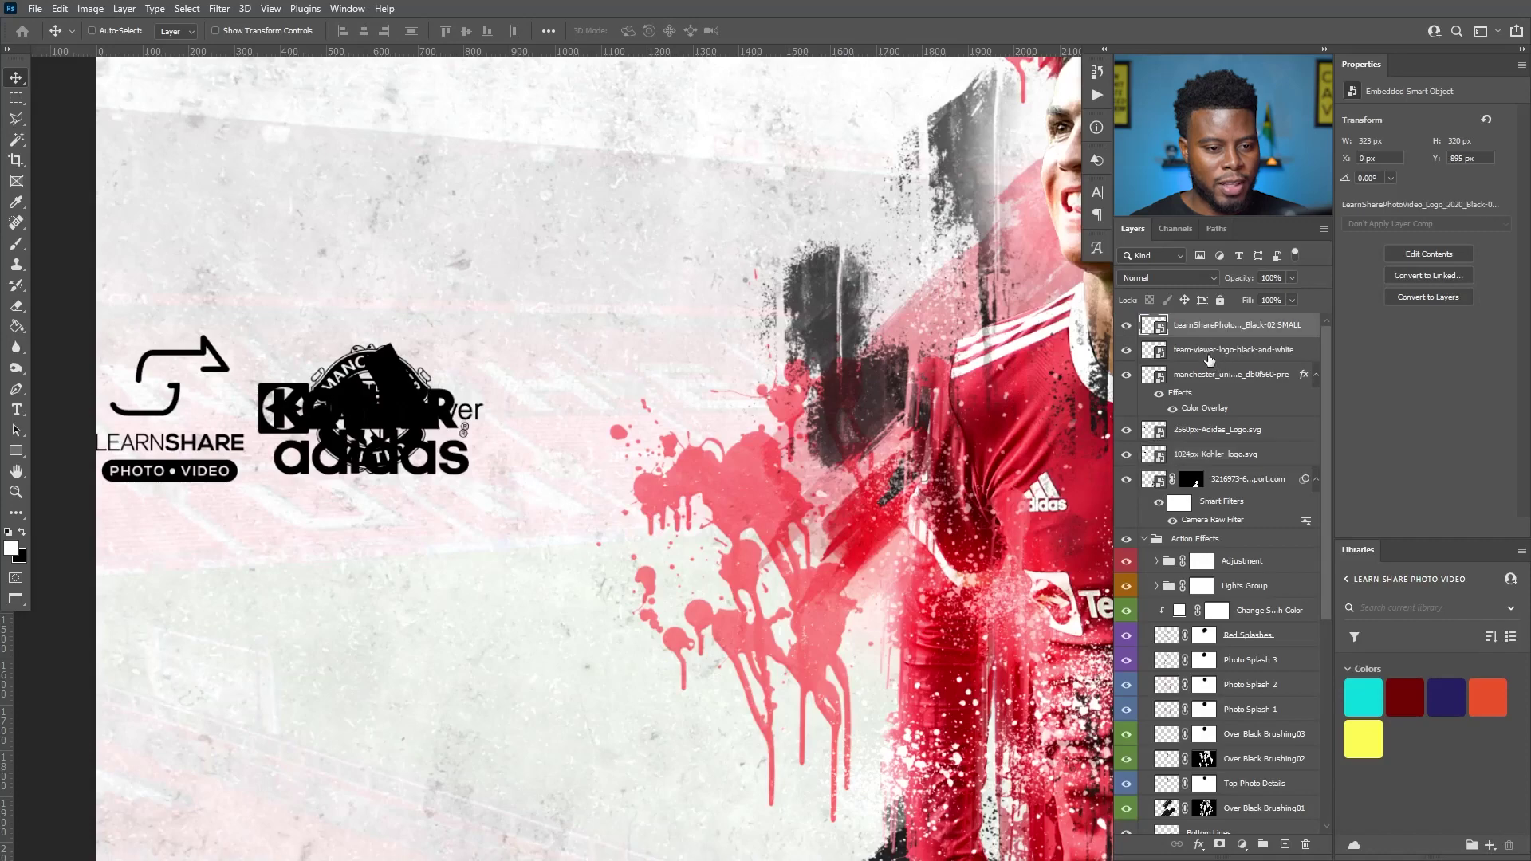
Scale all five logos down together until LearnSharePhotoVideo is about 226 px wide, and move them up to the artwork's upper-left area.
{"action": "left_click", "coordinate": [1209, 353]}
{"action": "left_click", "coordinate": [1186, 457], "text": "shift"}
{"action": "left_click_drag", "start_coordinate": [411, 392], "coordinate": [438, 390]}
{"action": "scroll", "coordinate": [436, 392], "scroll_direction": "down", "scroll_amount": 2}
{"action": "left_click", "coordinate": [1234, 332], "text": "ctrl"}
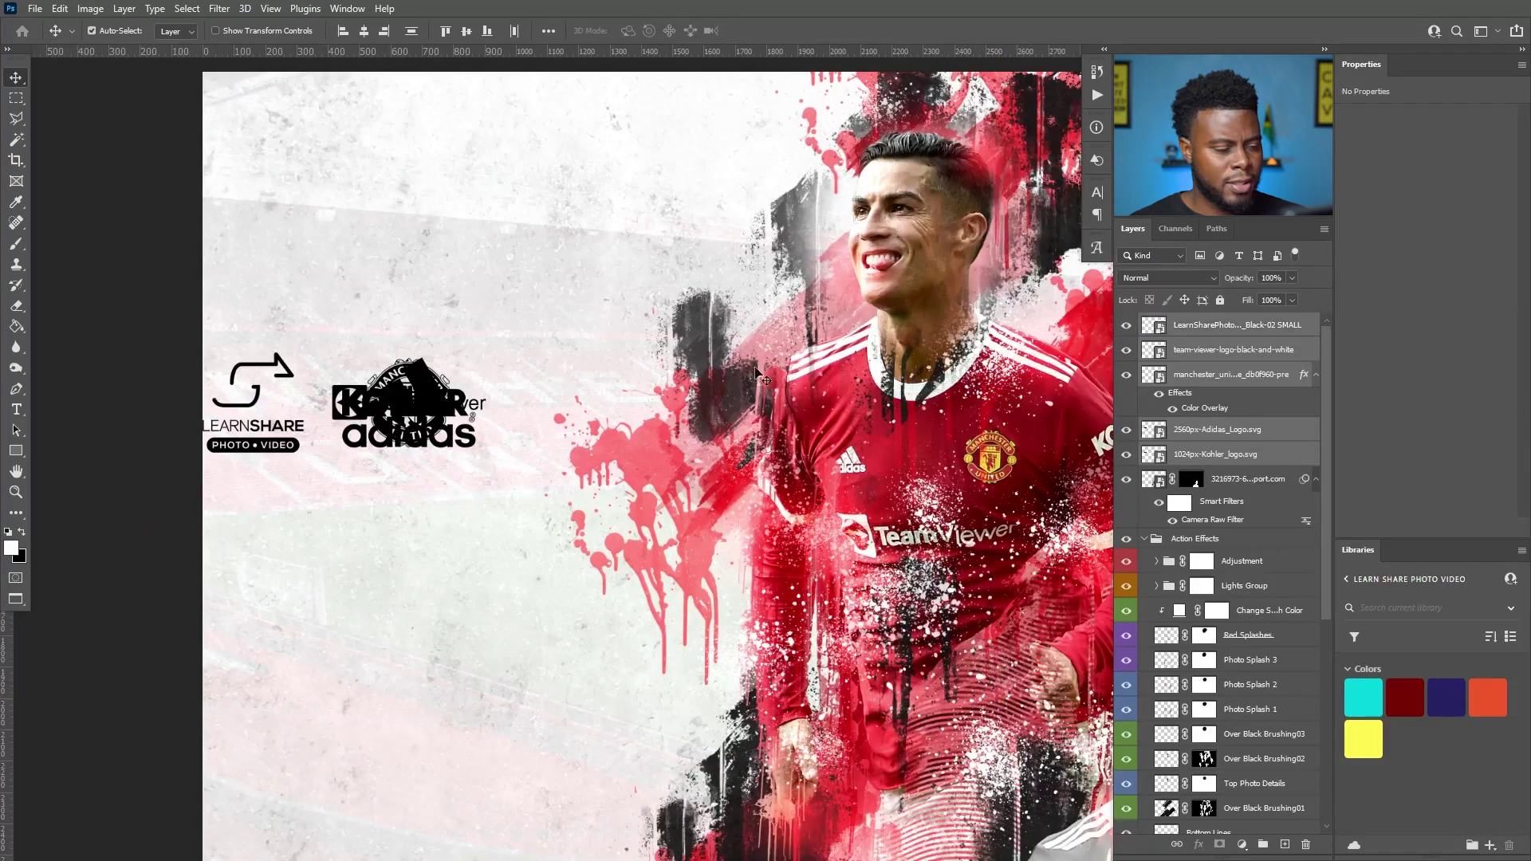
{"action": "key", "text": "ctrl+t"}
{"action": "key", "text": "shift+Down"}
{"action": "key", "text": "shift+Down"}
{"action": "key", "text": "shift+Down"}
{"action": "key", "text": "shift+Down"}
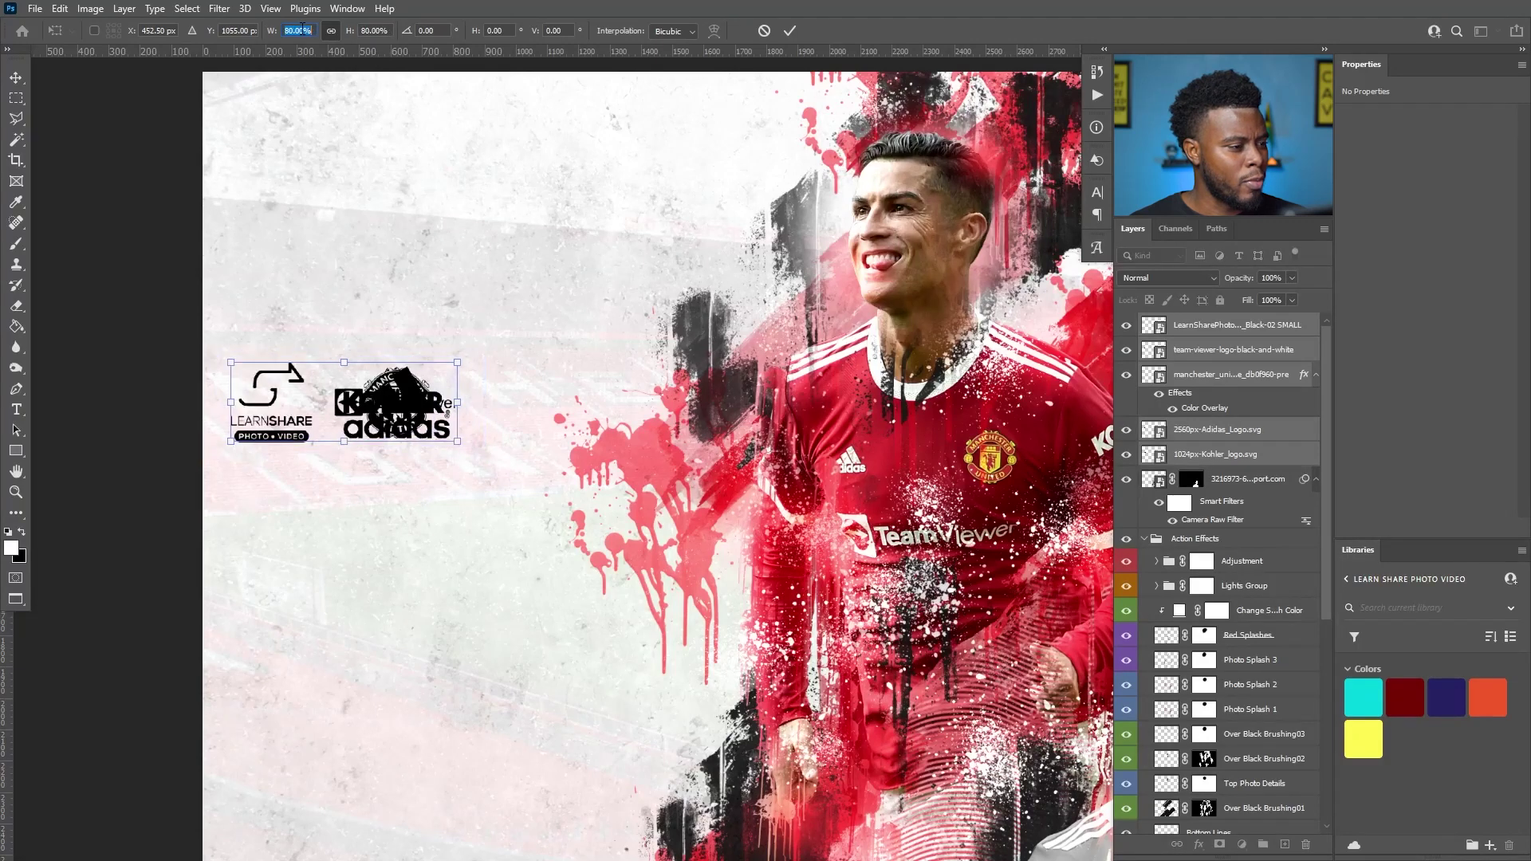
{"action": "key", "text": "shift+Up"}
{"action": "key", "text": "Return"}
{"action": "key", "text": "Return"}
{"action": "left_click_drag", "start_coordinate": [319, 355], "coordinate": [319, 123]}
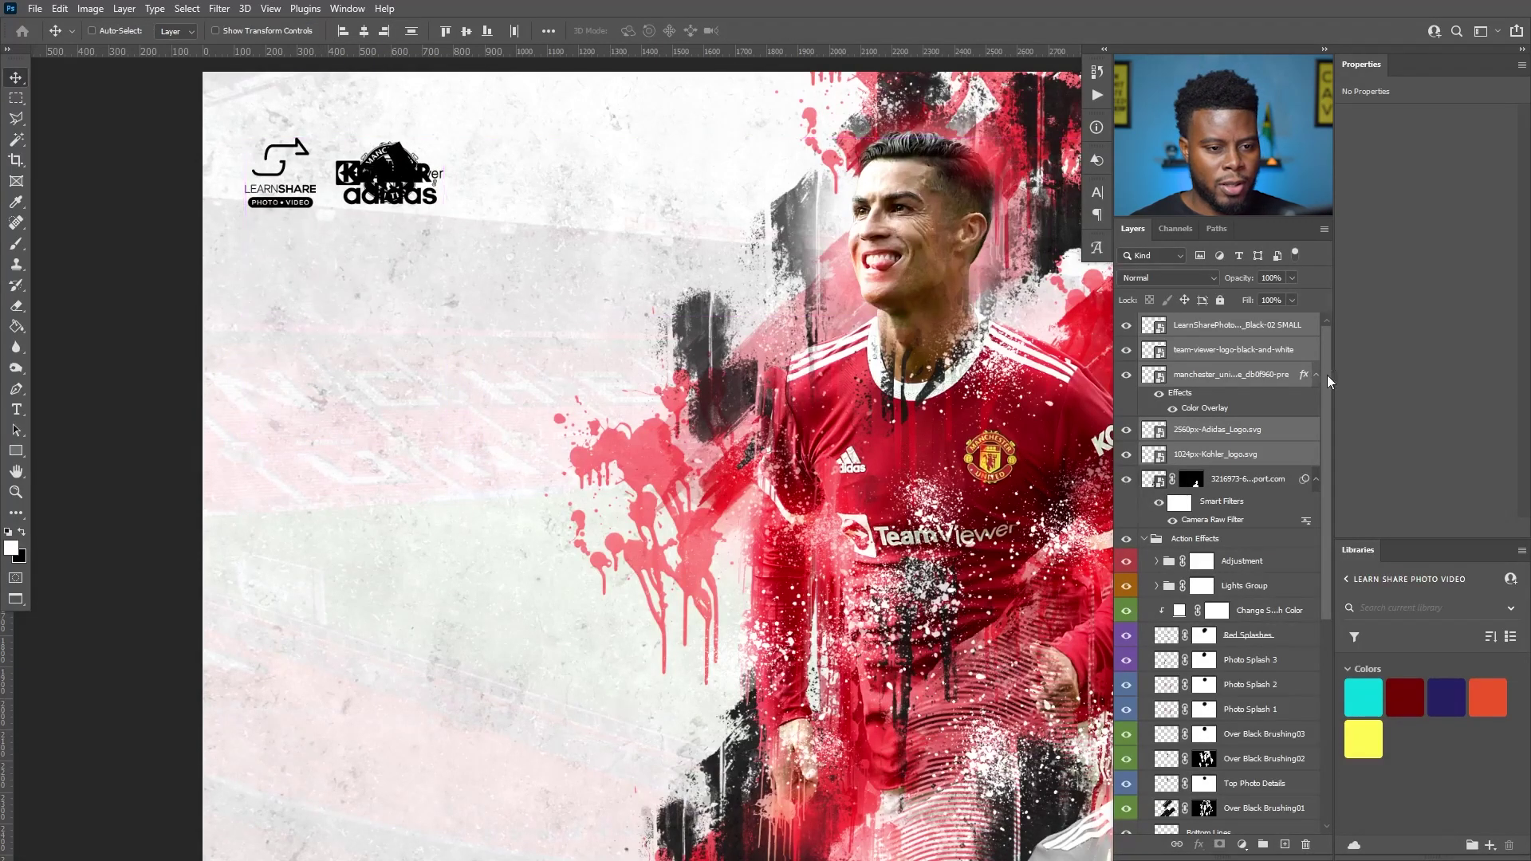
Reorder the logo layers so Manchester United sits above TeamViewer and Kohler sits above Adidas.
{"action": "left_click", "coordinate": [1246, 453]}
{"action": "left_click_drag", "start_coordinate": [1242, 438], "coordinate": [1217, 341]}
{"action": "left_click_drag", "start_coordinate": [1229, 431], "coordinate": [1235, 397]}
{"action": "left_click_drag", "start_coordinate": [1236, 464], "coordinate": [1227, 407]}
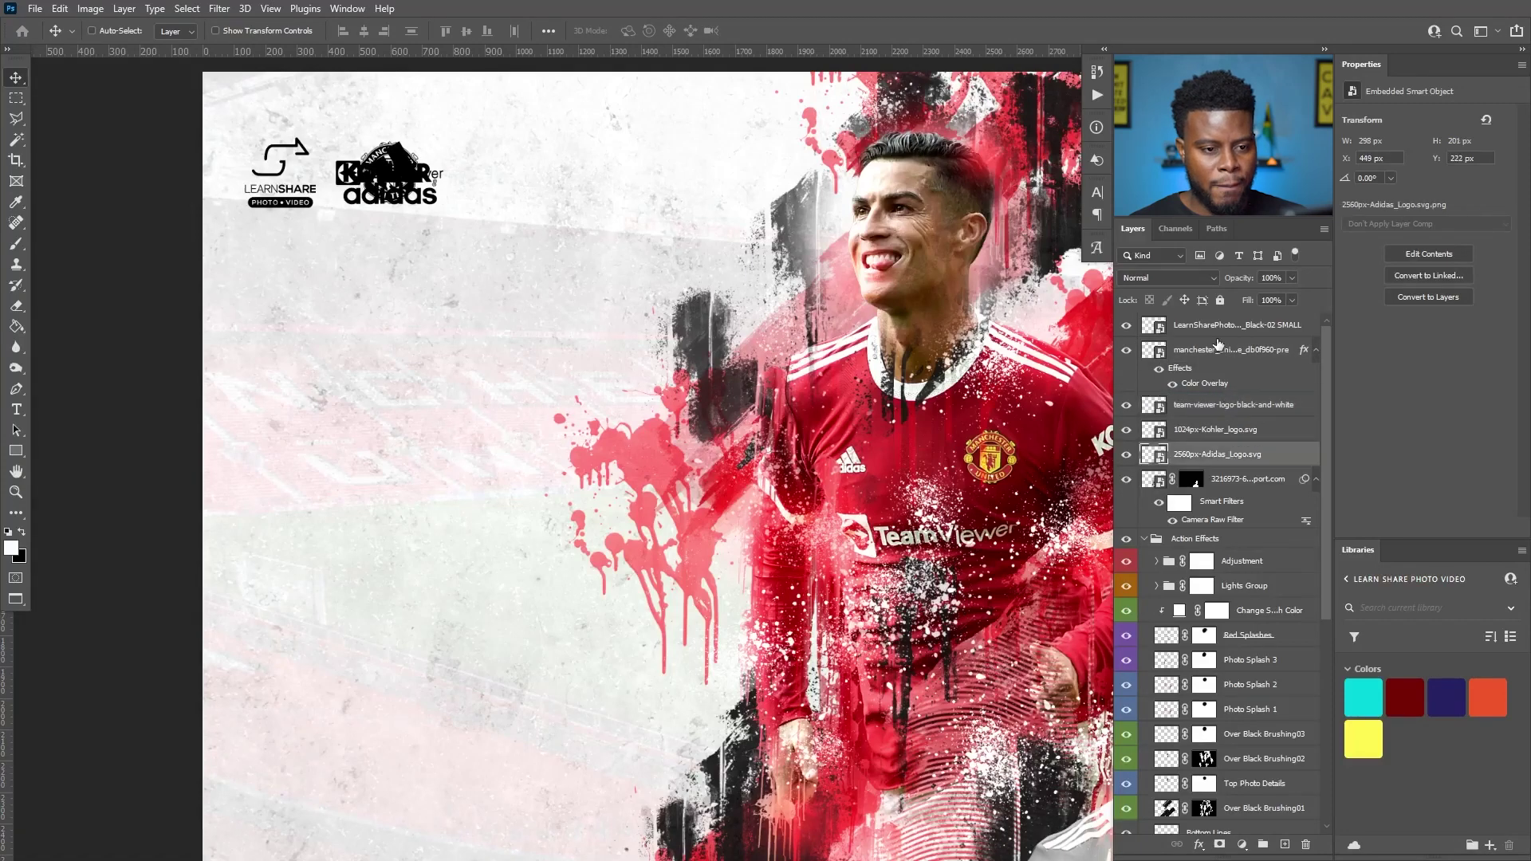
{"action": "left_click", "coordinate": [1218, 326], "text": "shift"}
Move the Adidas logo horizontally away from the stack to about X 1479 px, beside the player.
{"action": "left_click", "coordinate": [1227, 451]}
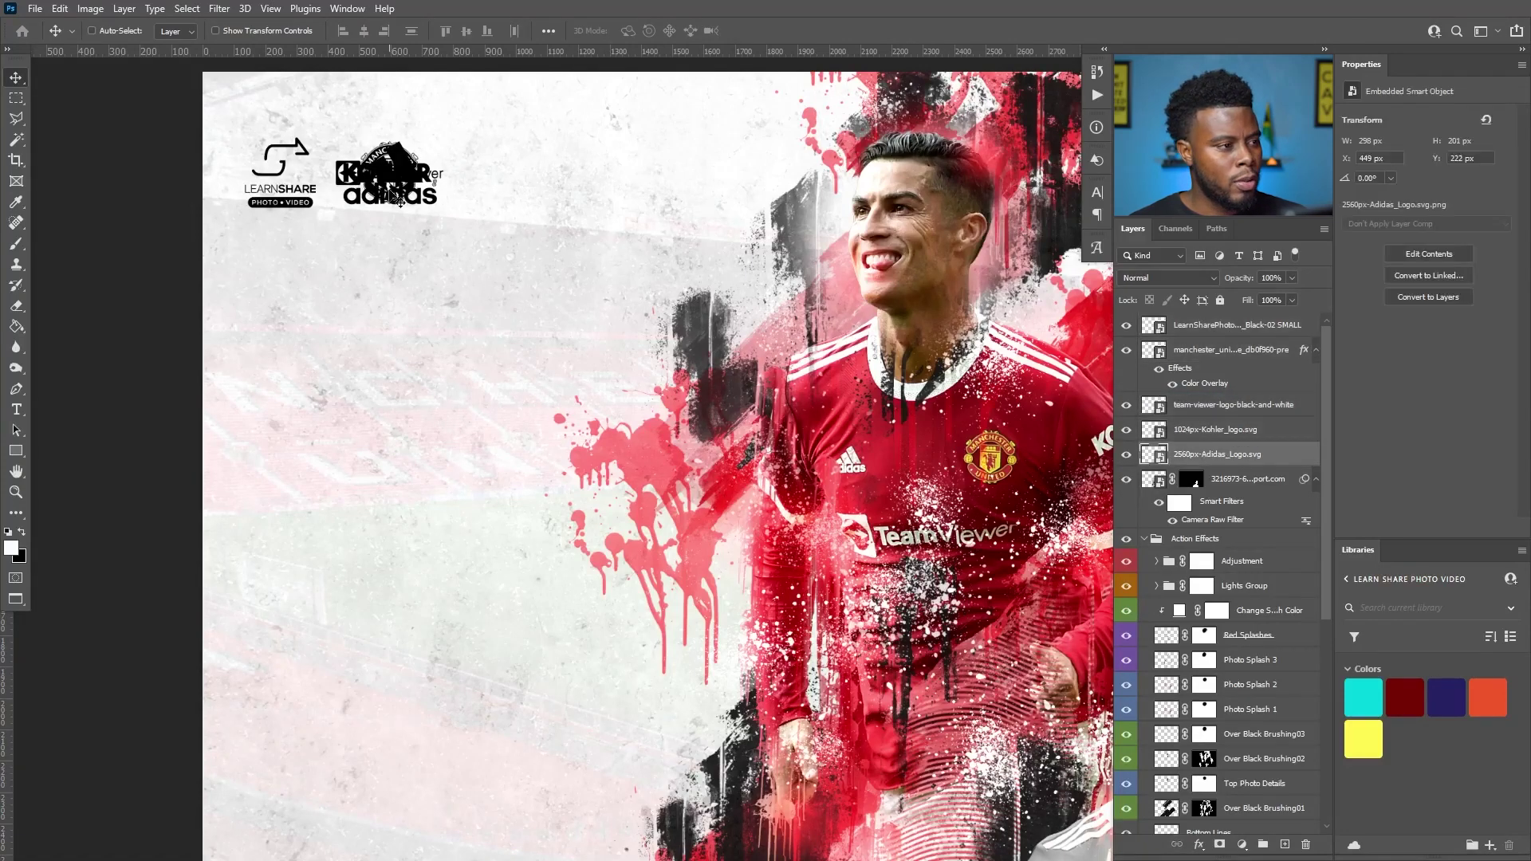
{"action": "scroll", "coordinate": [429, 161], "scroll_direction": "up", "scroll_amount": 2}
{"action": "scroll", "coordinate": [383, 180], "scroll_direction": "up", "scroll_amount": 1}
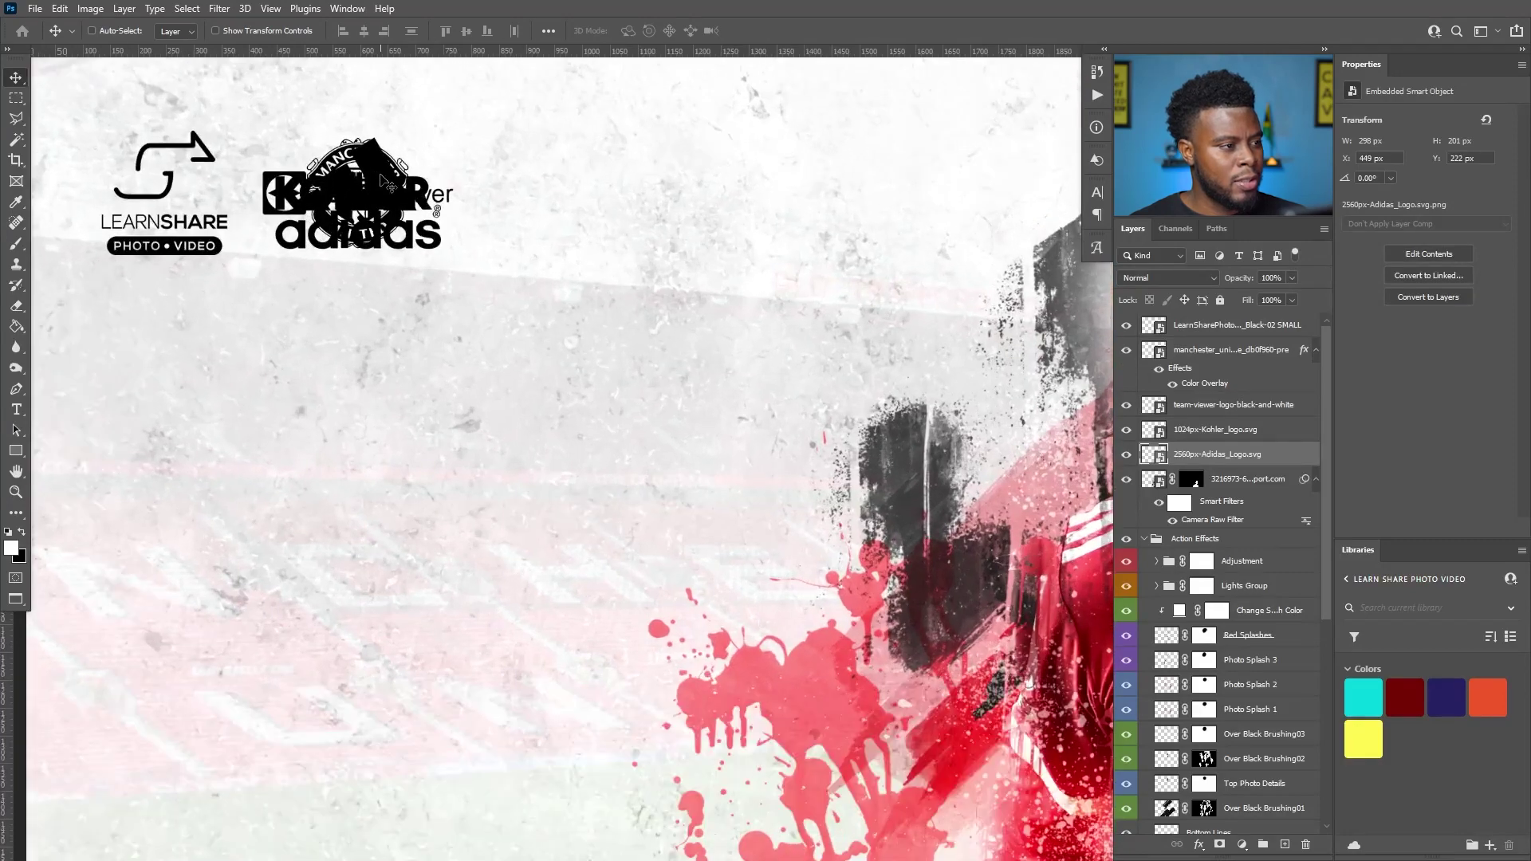
{"action": "left_click_drag", "start_coordinate": [463, 217], "coordinate": [1034, 217]}
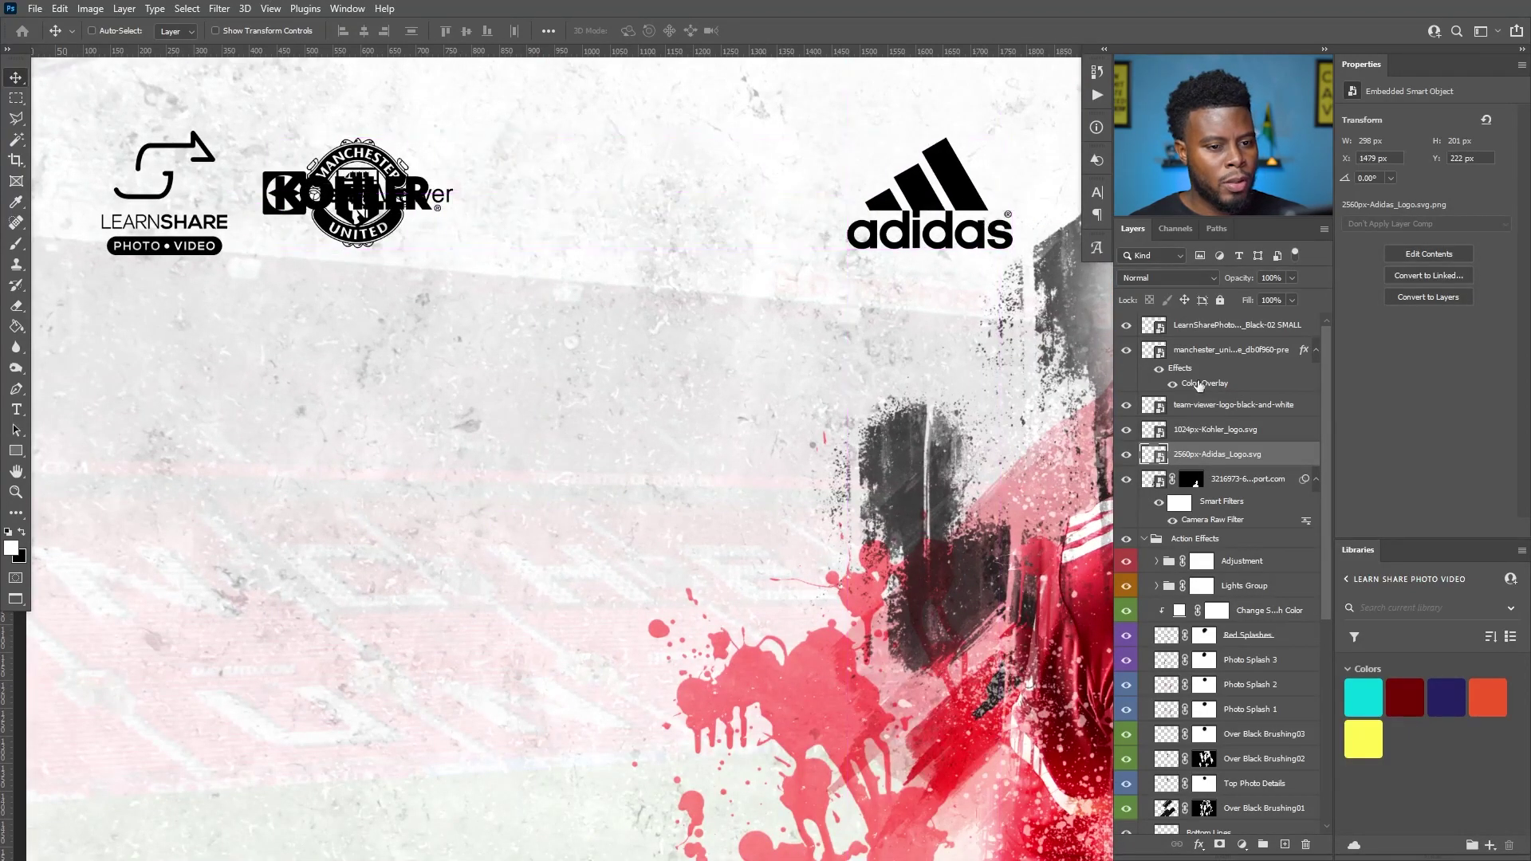
Select all five logo layers and distribute them evenly in a horizontal row between the LearnSharePhotoVideo and Adidas logos.
{"action": "left_click", "coordinate": [1249, 334], "text": "shift"}
{"action": "scroll", "coordinate": [588, 190], "scroll_direction": "down", "scroll_amount": 3}
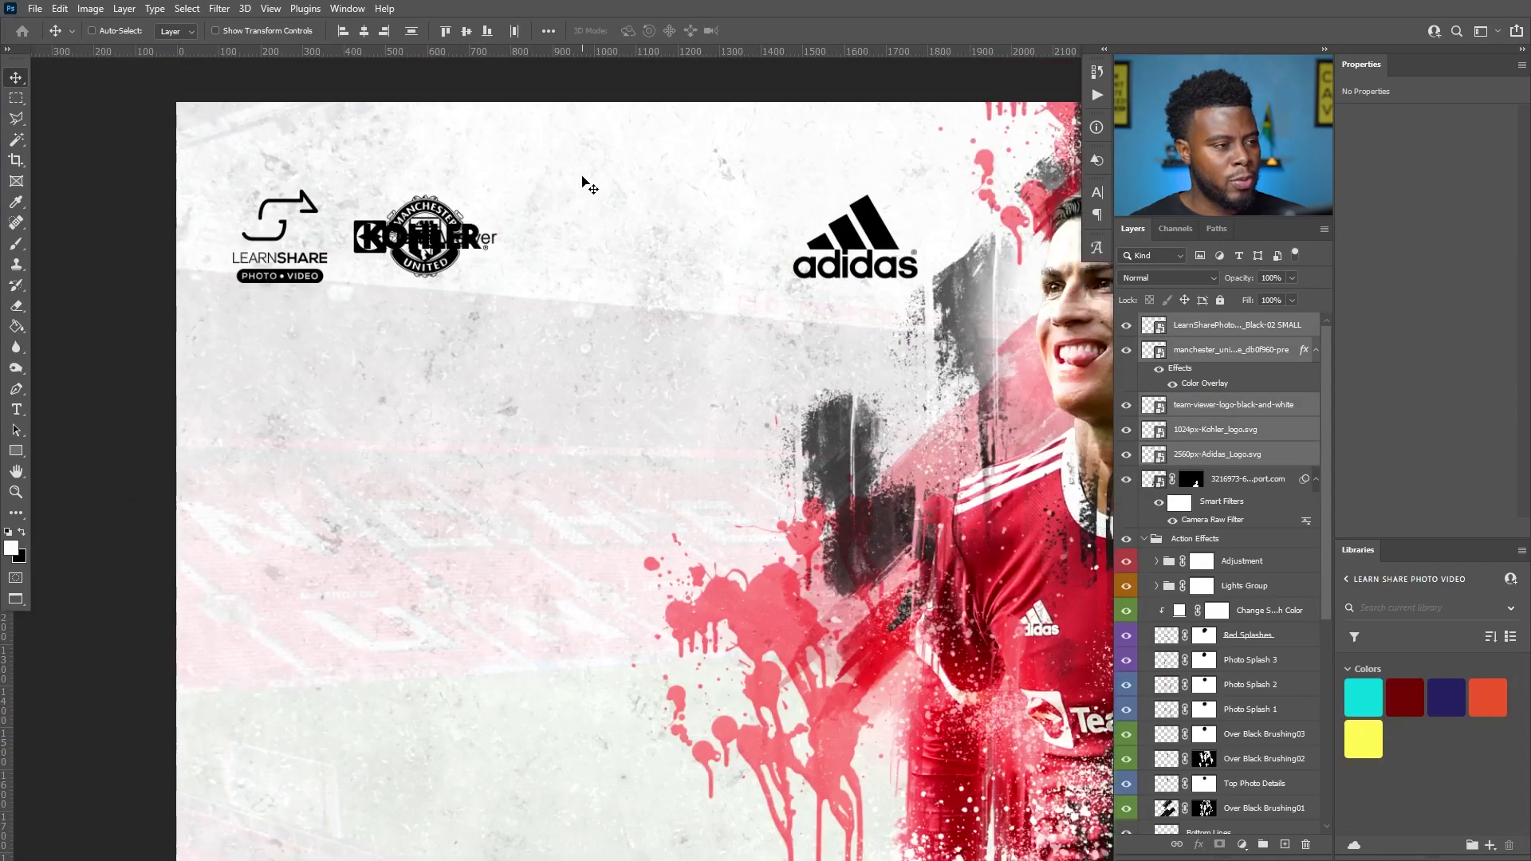
{"action": "scroll", "coordinate": [513, 243], "scroll_direction": "up", "scroll_amount": 1}
{"action": "scroll", "coordinate": [513, 242], "scroll_direction": "up", "scroll_amount": 1}
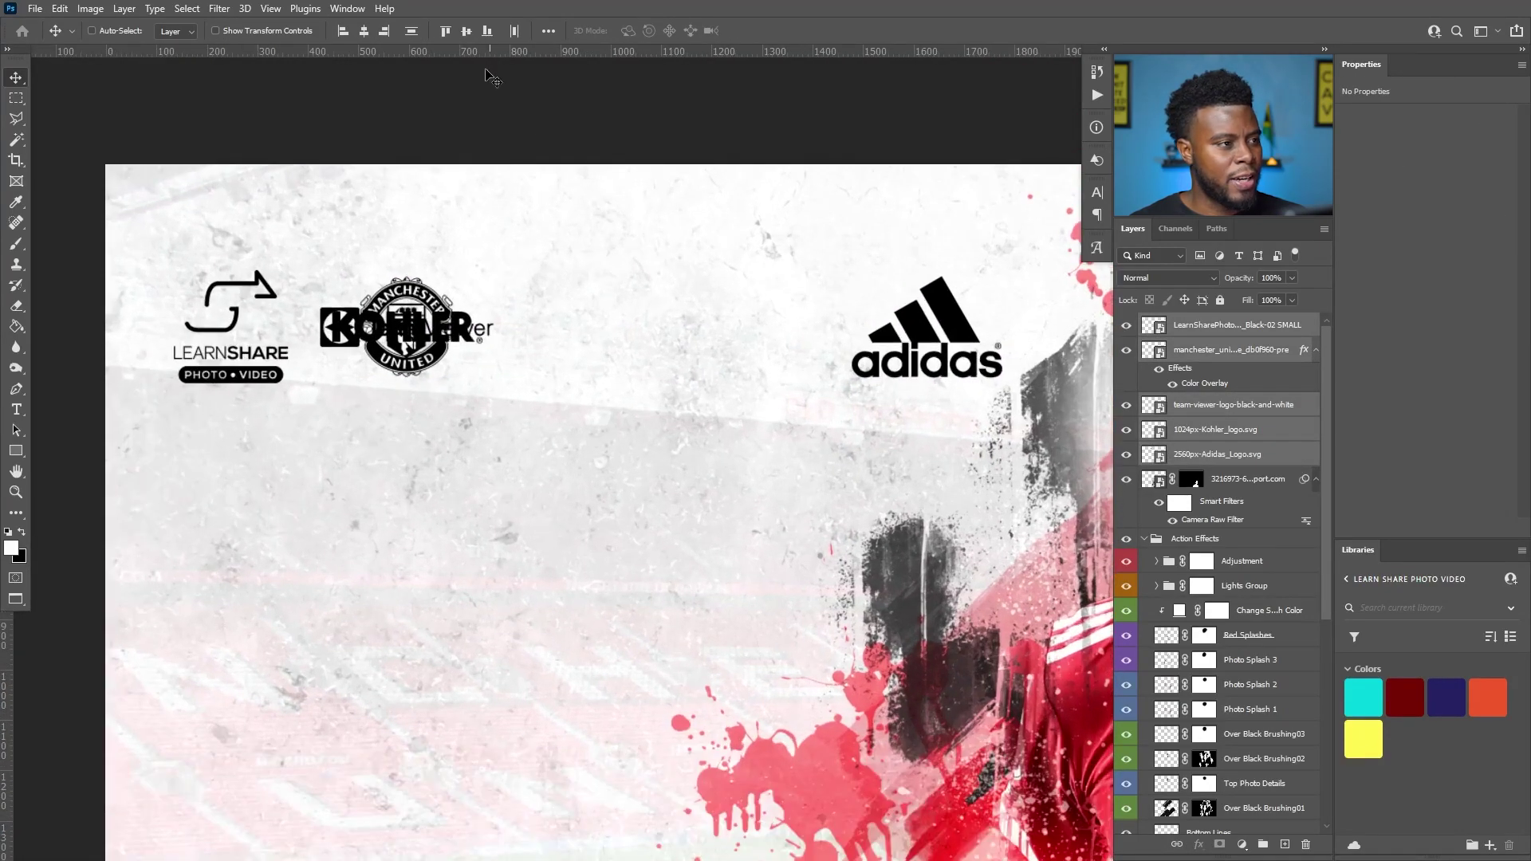
{"action": "left_click", "coordinate": [515, 30]}
{"action": "scroll", "coordinate": [602, 314], "scroll_direction": "down", "scroll_amount": 1}
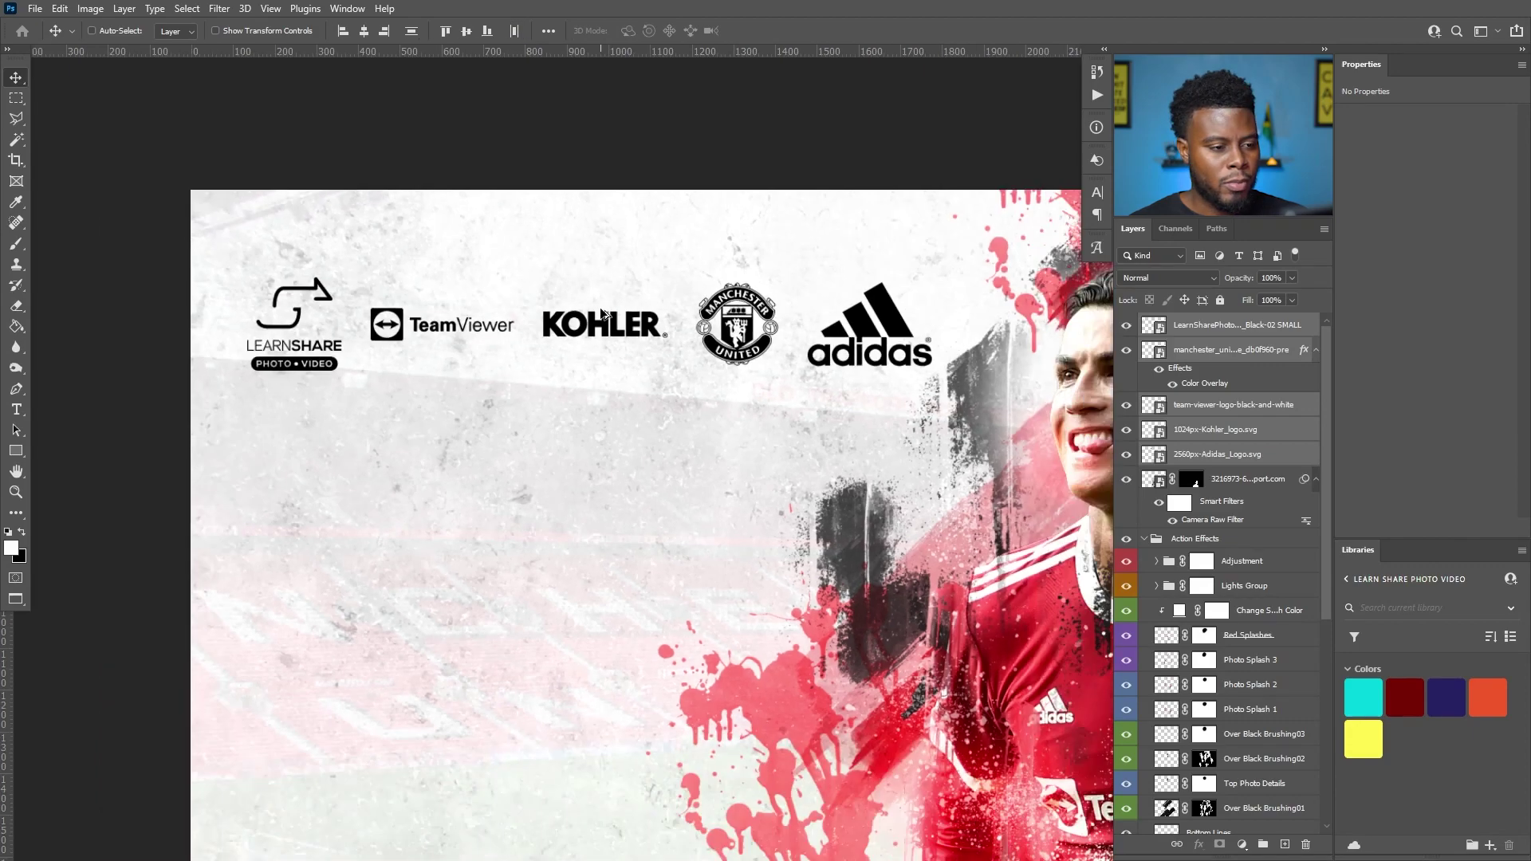
{"action": "scroll", "coordinate": [603, 314], "scroll_direction": "down", "scroll_amount": 1}
{"action": "key", "text": "ctrl"}
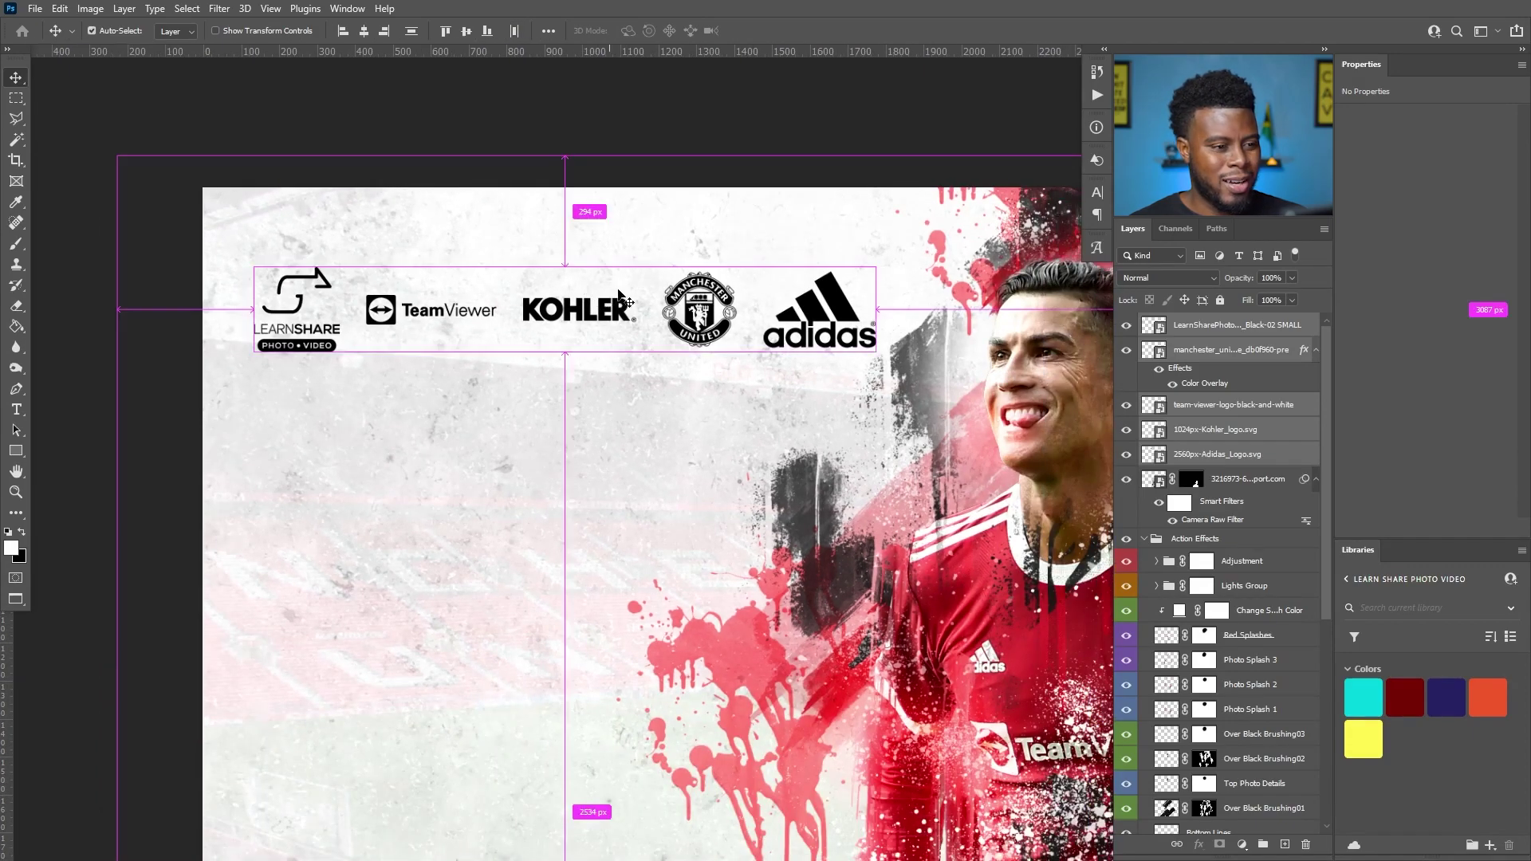
Scale the LearnSharePhotoVideo logo down to about 176 px wide so it balances with the rest of the row.
{"action": "left_click", "coordinate": [1242, 325]}
{"action": "key", "text": "ctrl+t"}
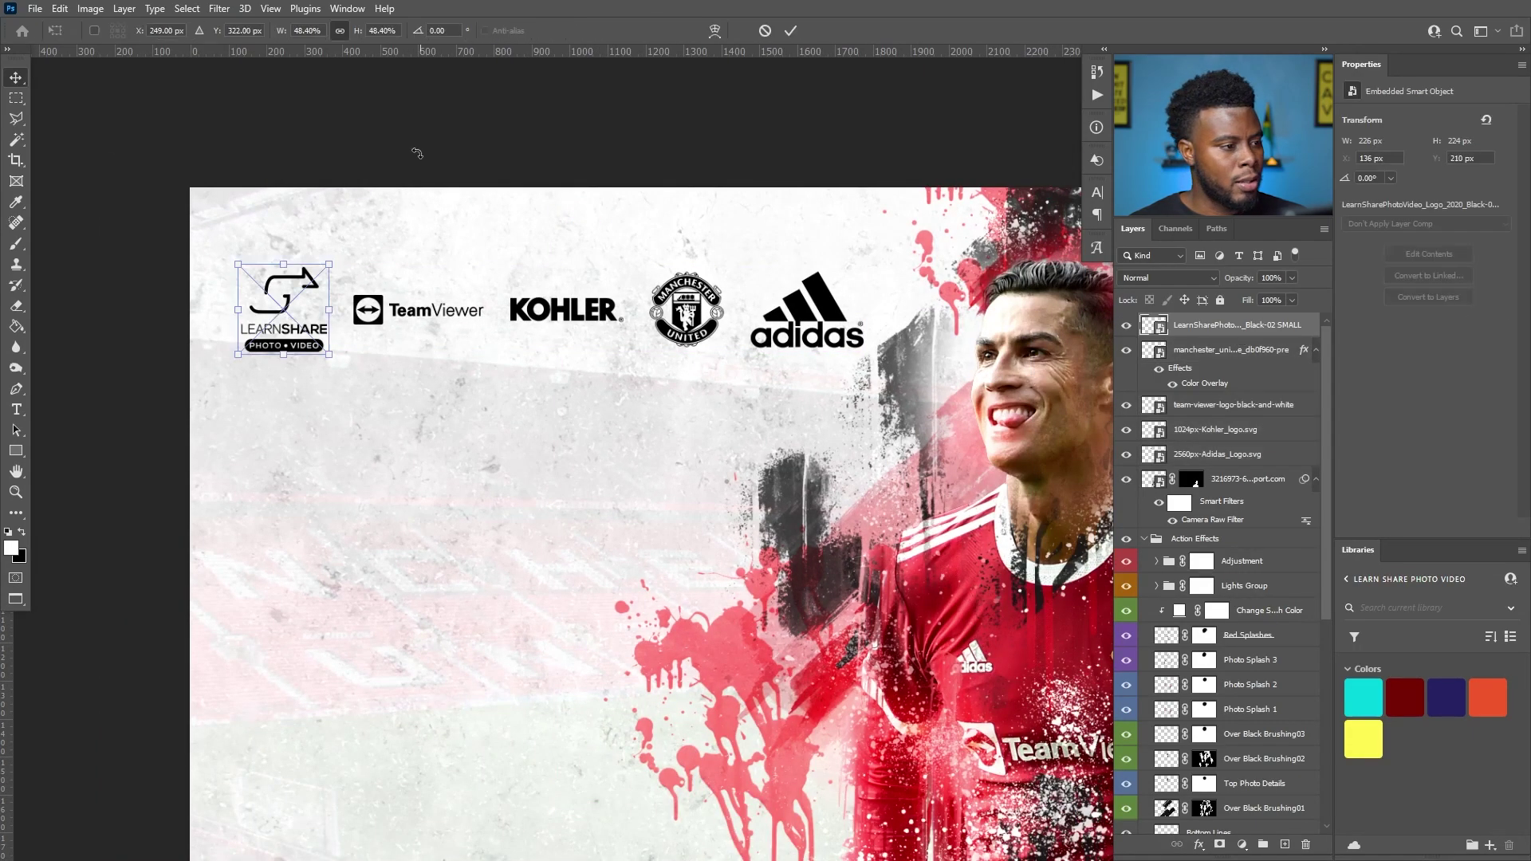
{"action": "left_click", "coordinate": [309, 32]}
{"action": "scroll", "coordinate": [309, 32], "scroll_direction": "down", "scroll_amount": 20}
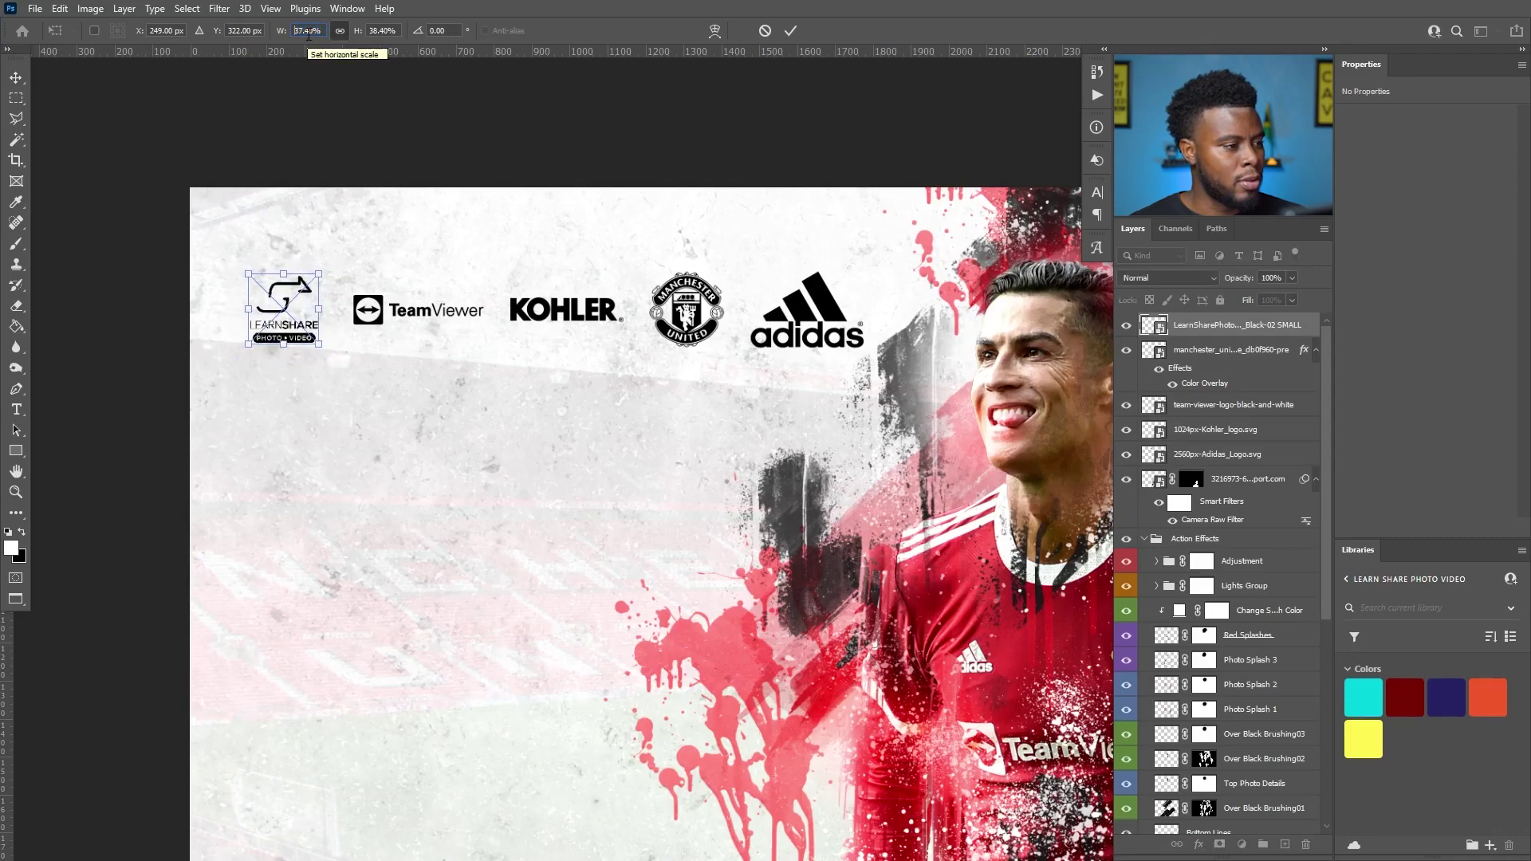
{"action": "key", "text": "Return"}
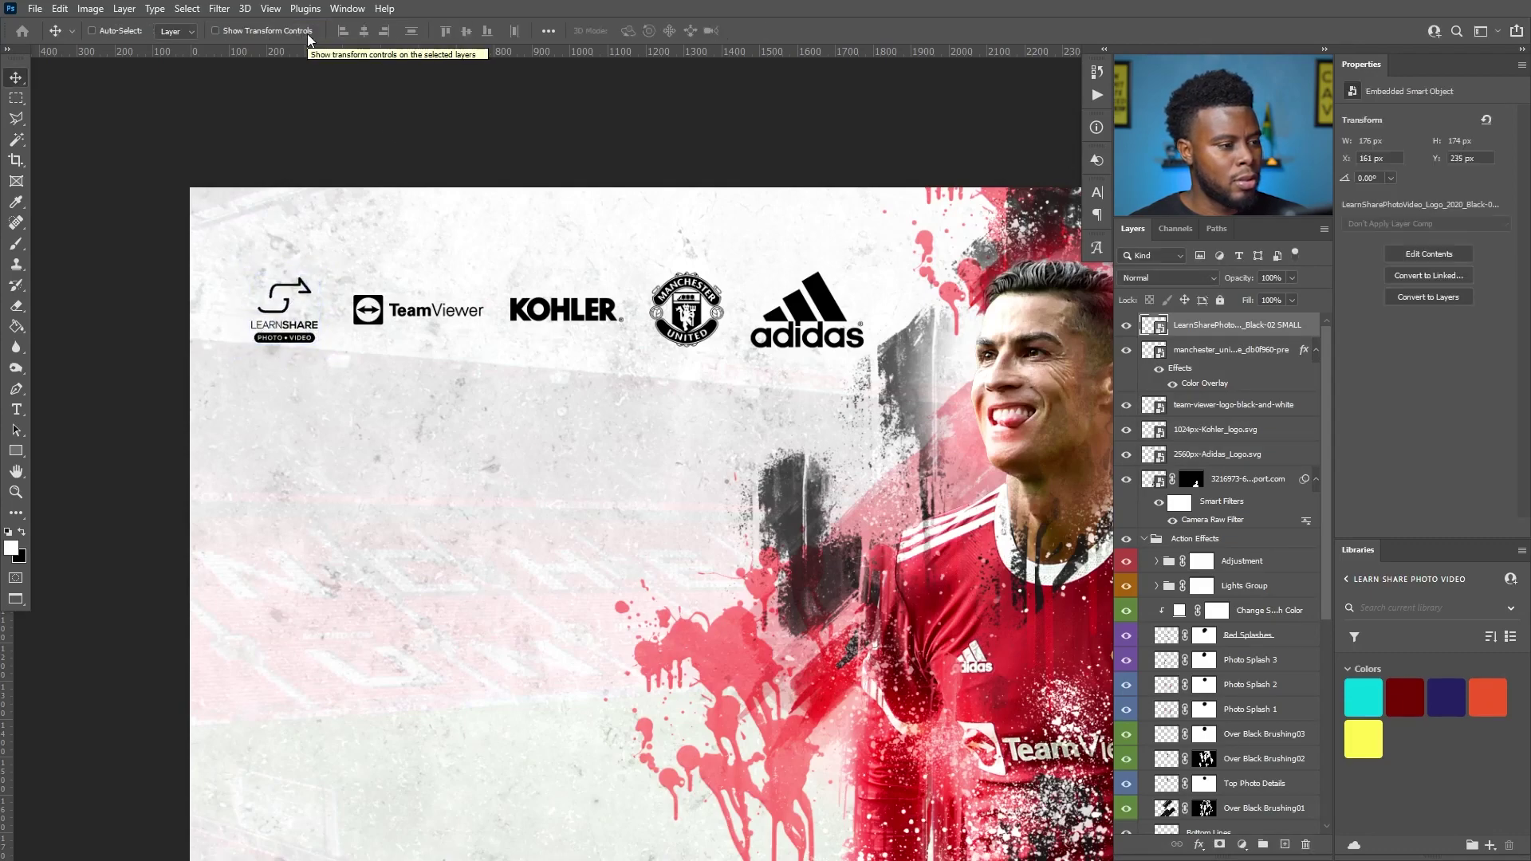
{"action": "left_click", "coordinate": [1258, 454]}
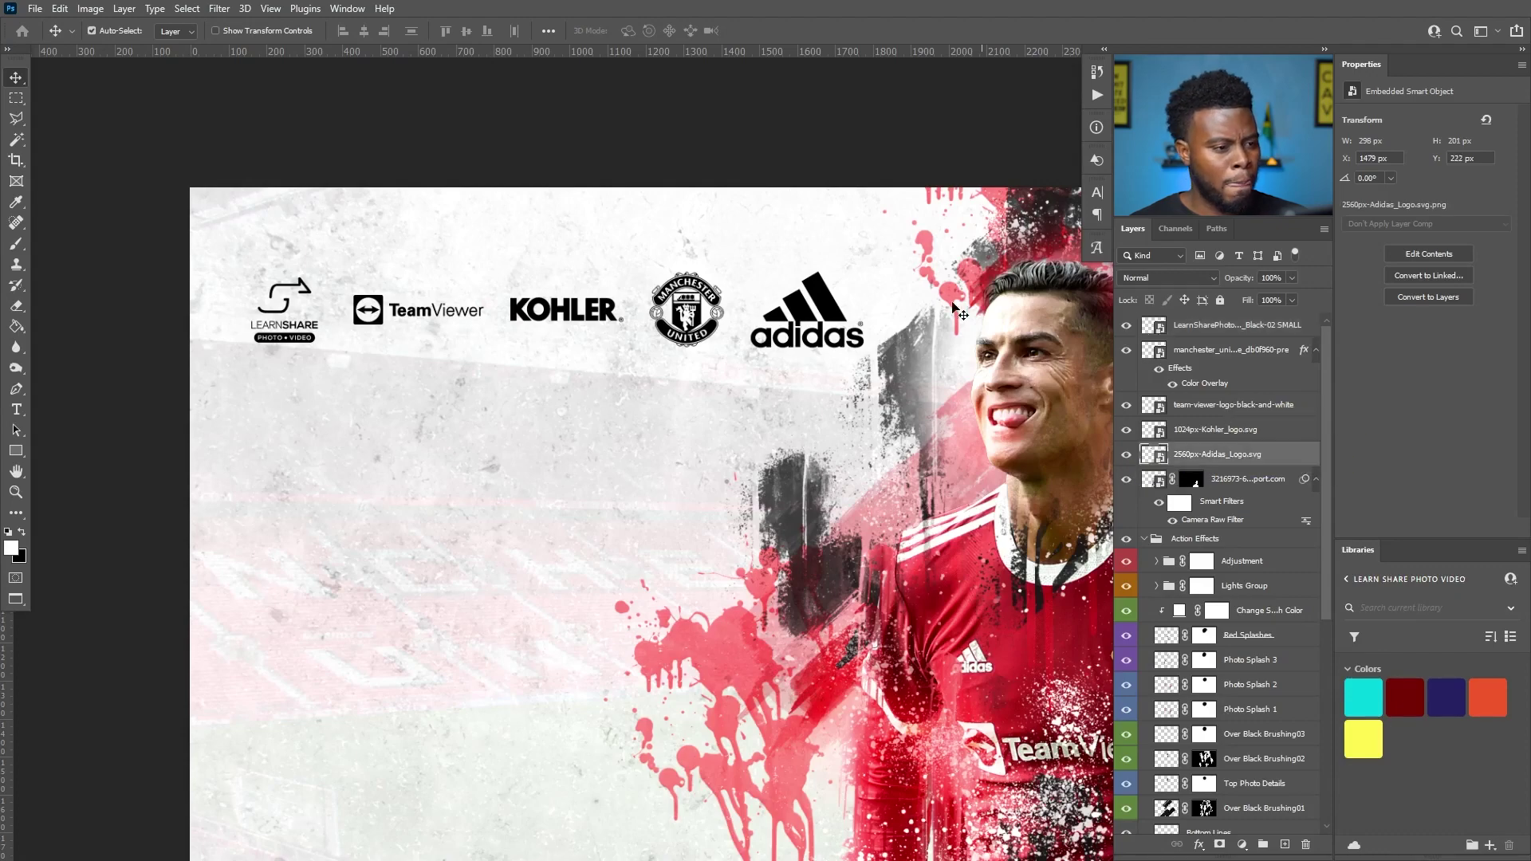
{"action": "key", "text": "ctrl+t"}
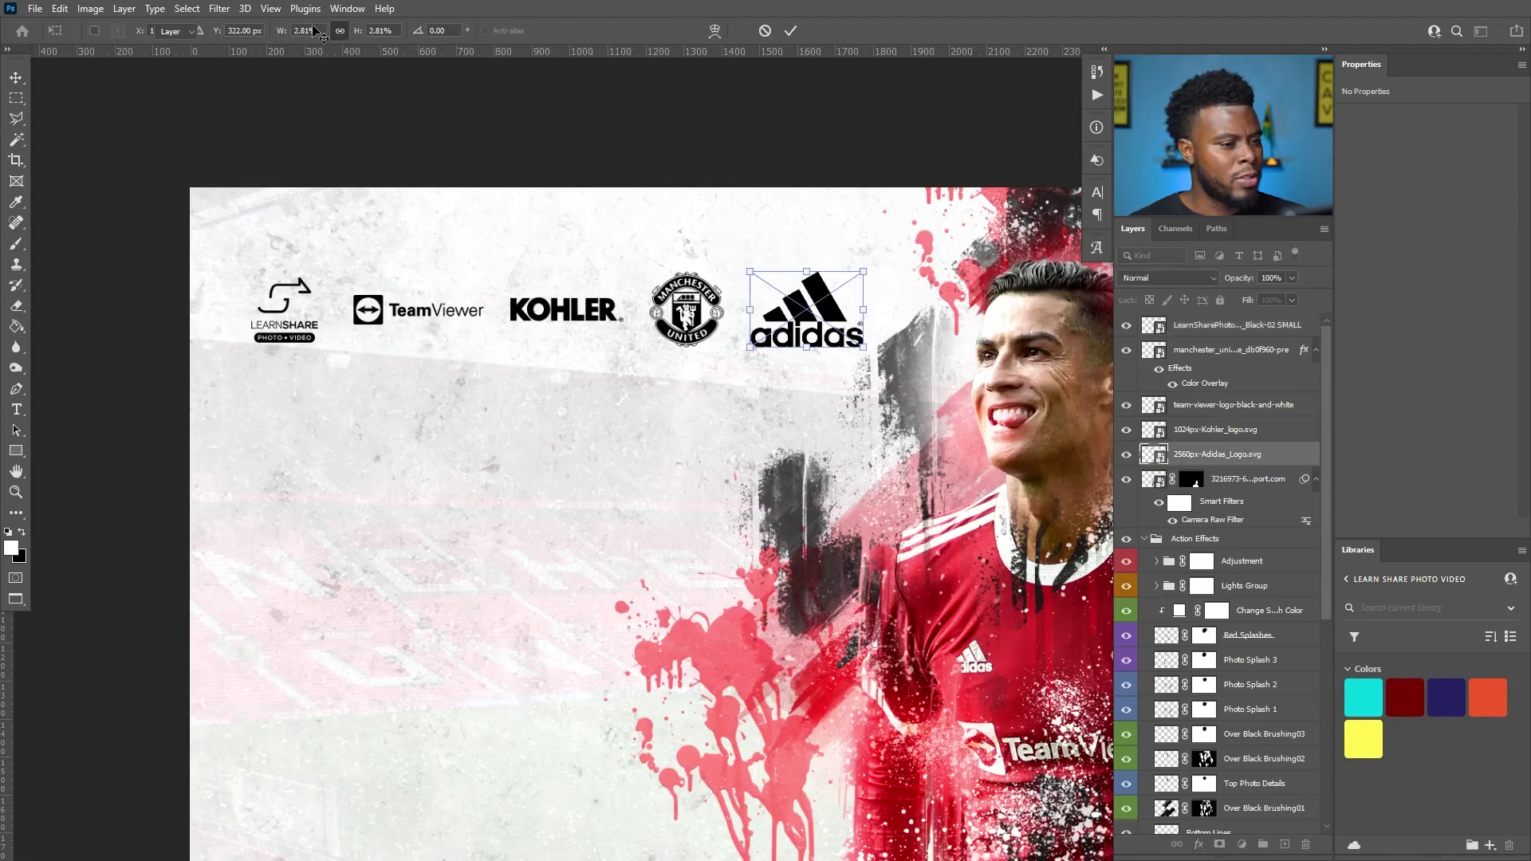
{"action": "key", "text": "Return"}
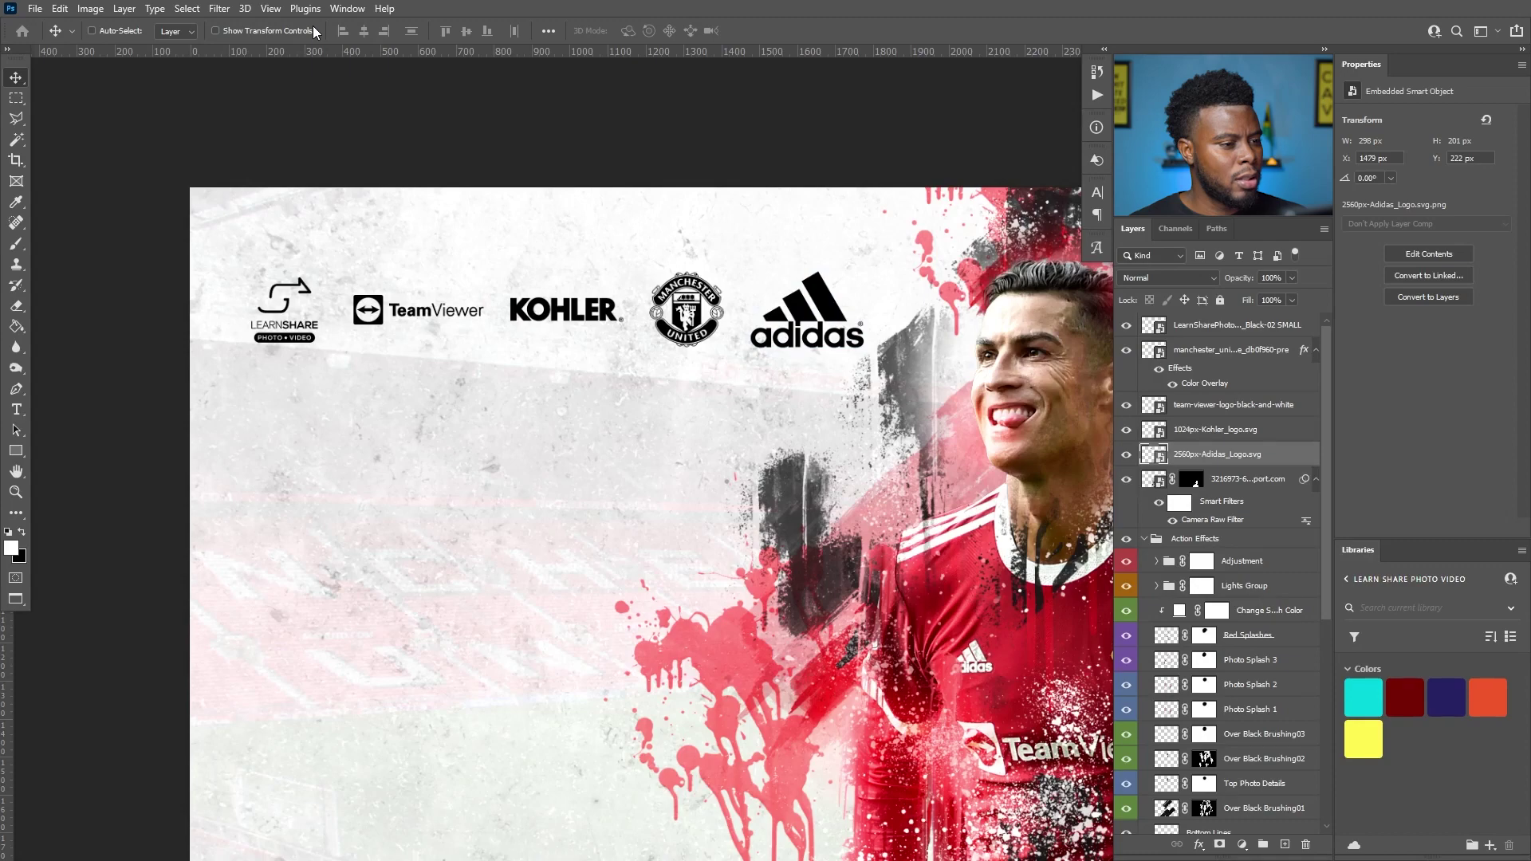
{"action": "left_click", "coordinate": [1232, 433], "text": "shift"}
Scale the Adidas logo down proportionally to about 266 px wide.
{"action": "left_click", "coordinate": [1246, 453]}
{"action": "key", "text": "ctrl+t"}
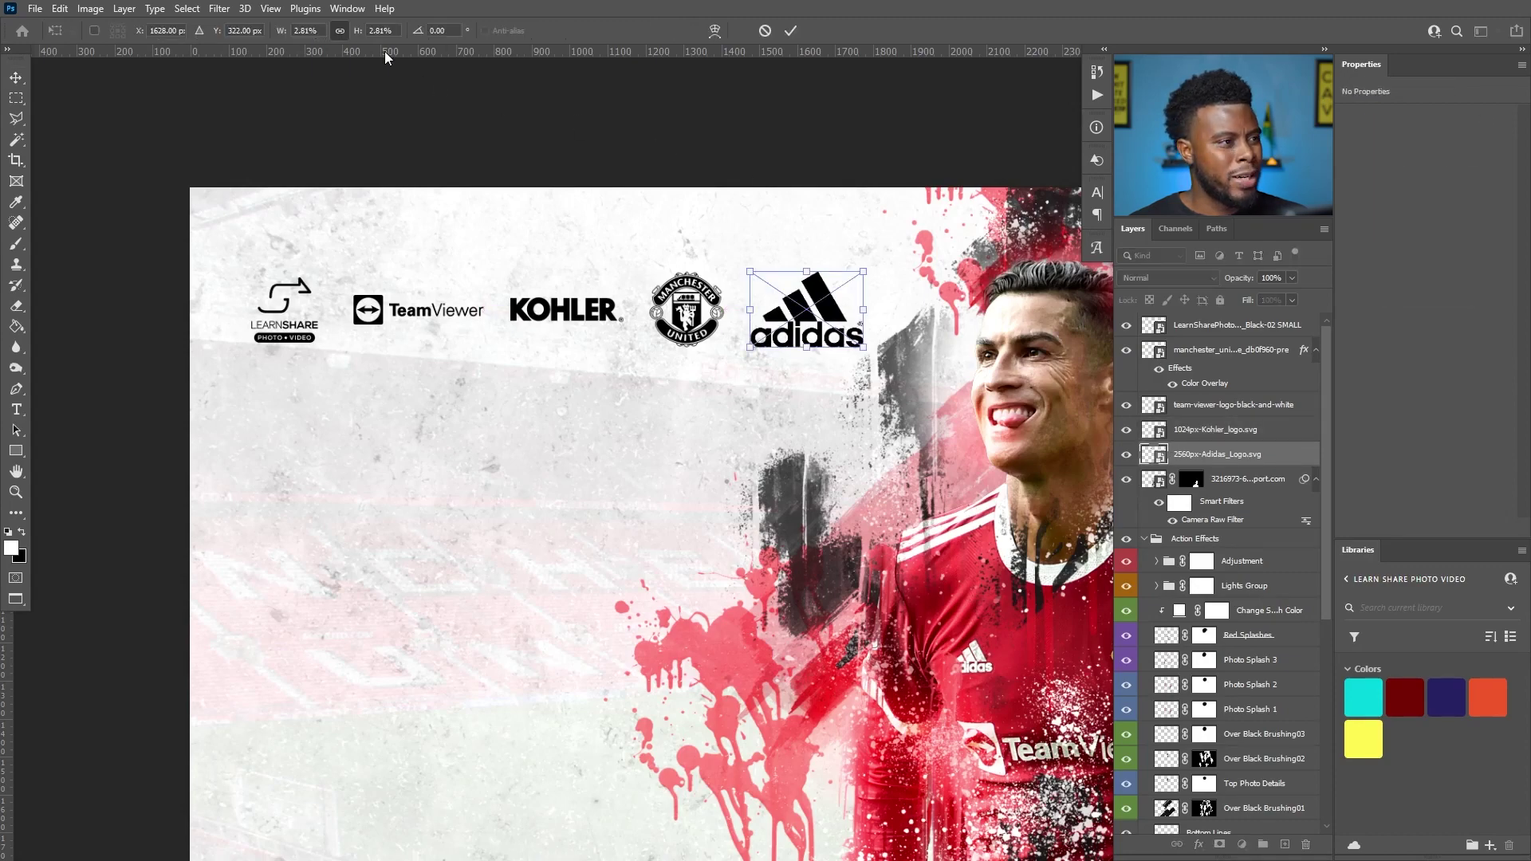
{"action": "key", "text": "Down"}
{"action": "key", "text": "Down"}
{"action": "key", "text": "Down"}
{"action": "key", "text": "Up"}
{"action": "key", "text": "Up"}
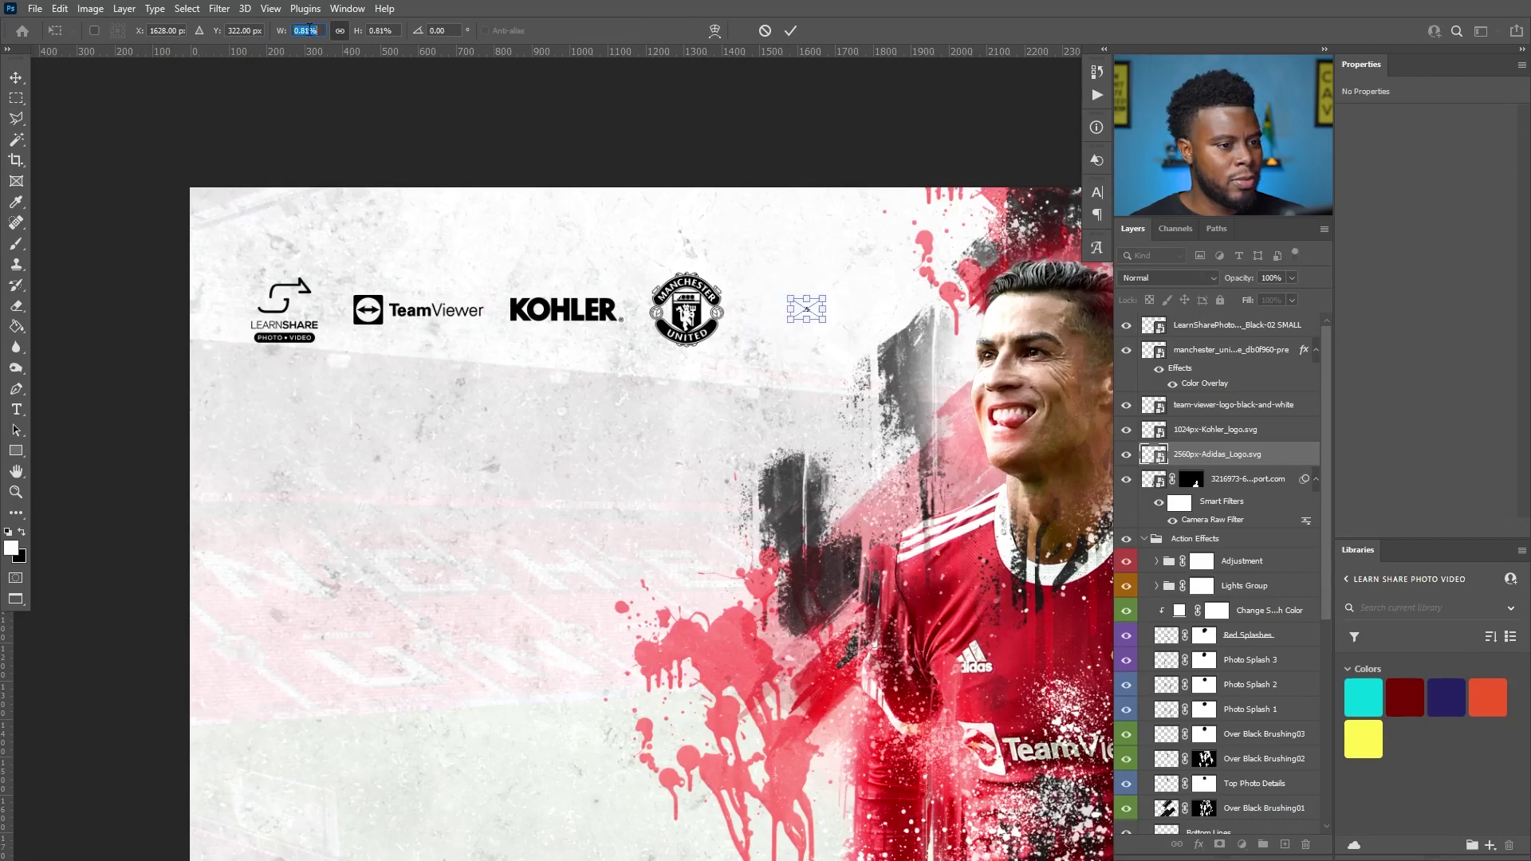
{"action": "key", "text": "Up"}
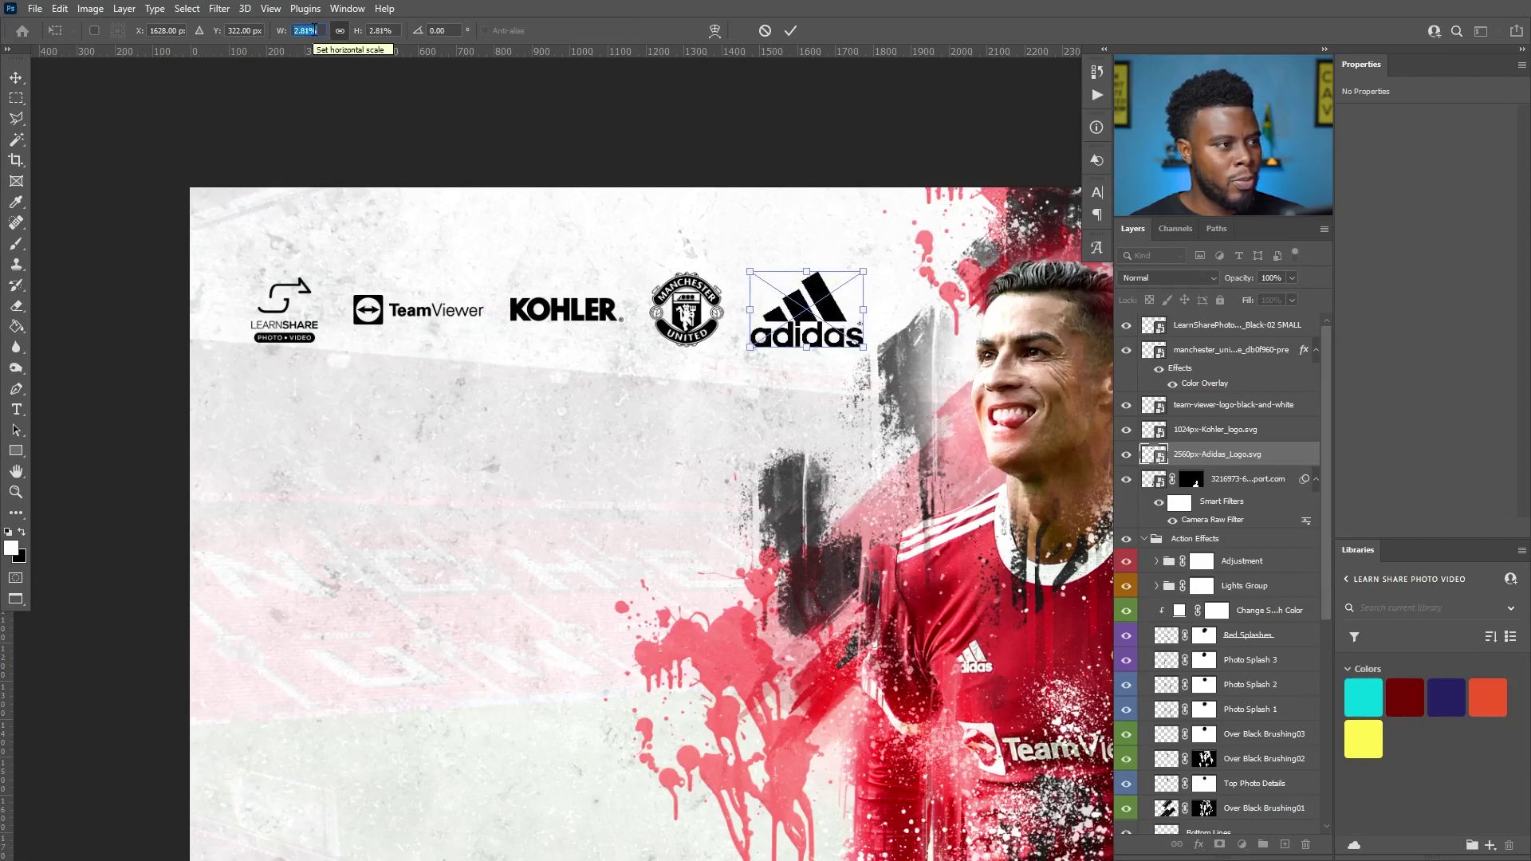
{"action": "key", "text": "Return"}
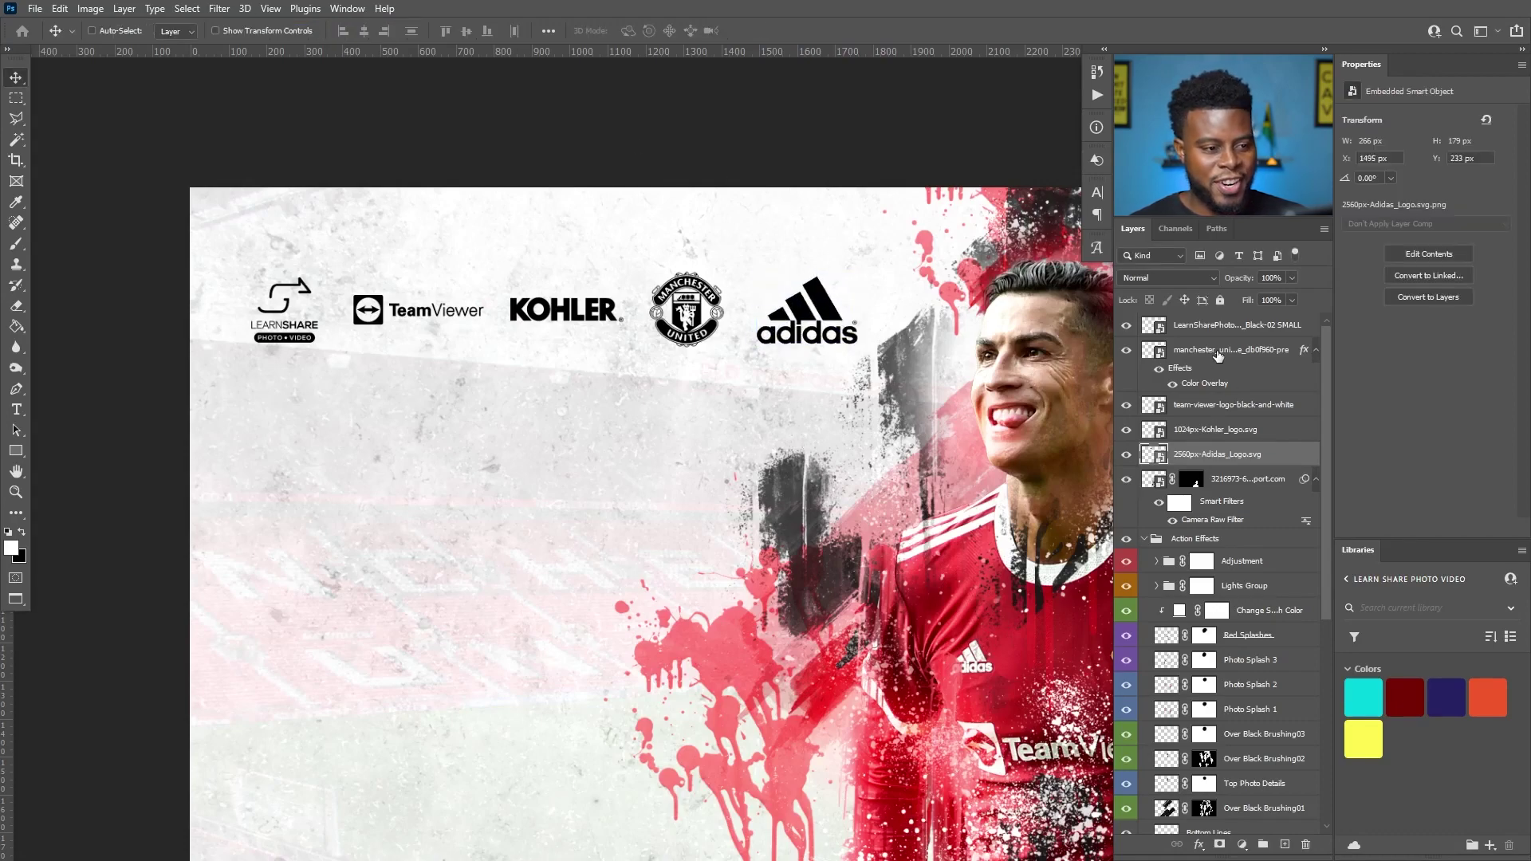
Move the Manchester United crest along the row to about X 448 px, directly after the LearnSharePhotoVideo logo.
{"action": "left_click", "coordinate": [1219, 358]}
{"action": "key", "text": "ctrl+t"}
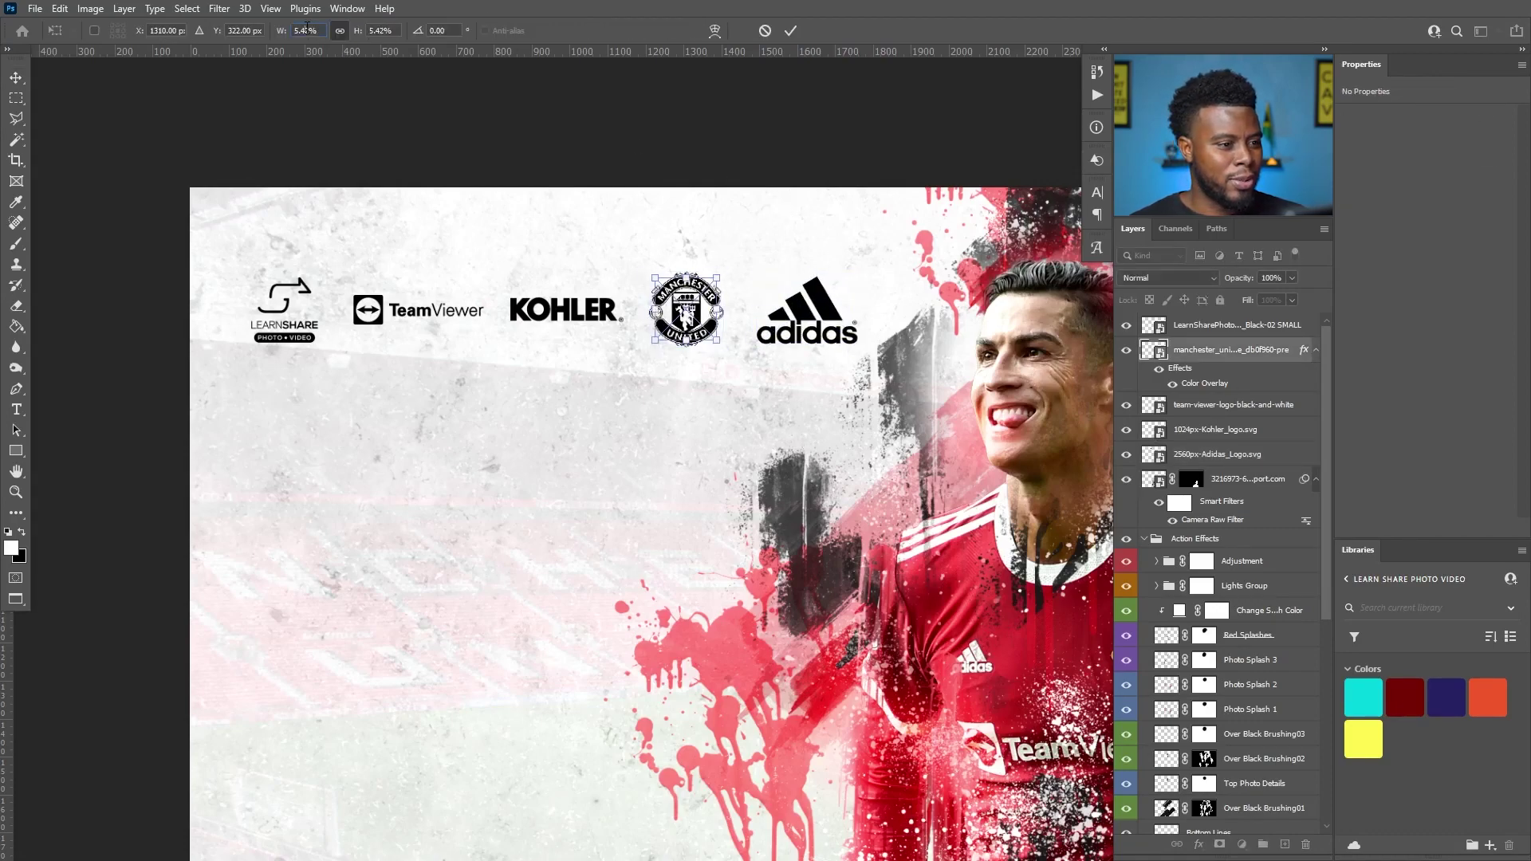
{"action": "key", "text": "Return"}
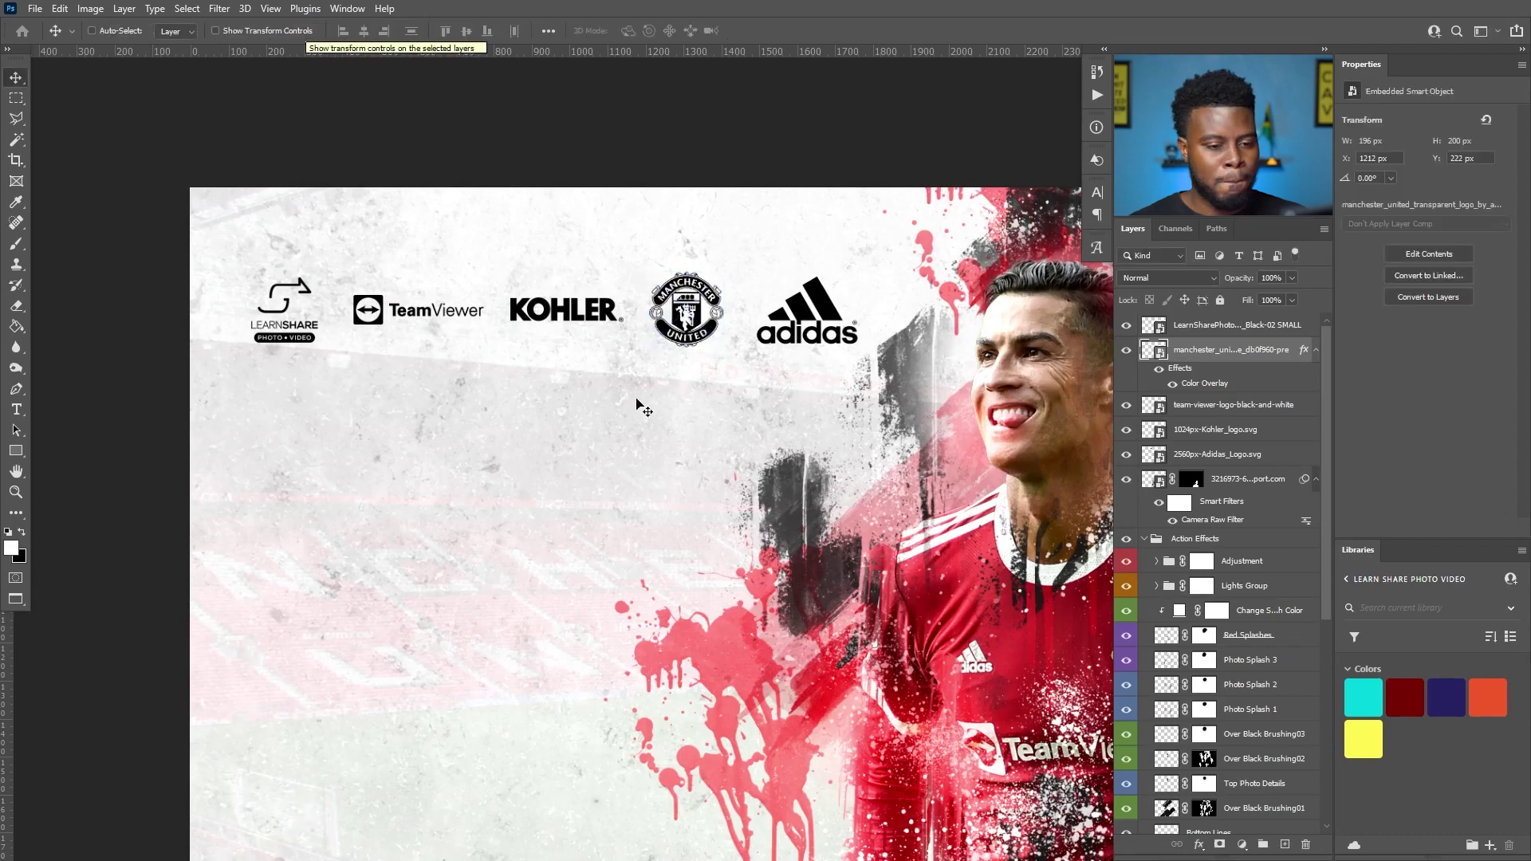
{"action": "left_click_drag", "start_coordinate": [730, 313], "coordinate": [434, 304]}
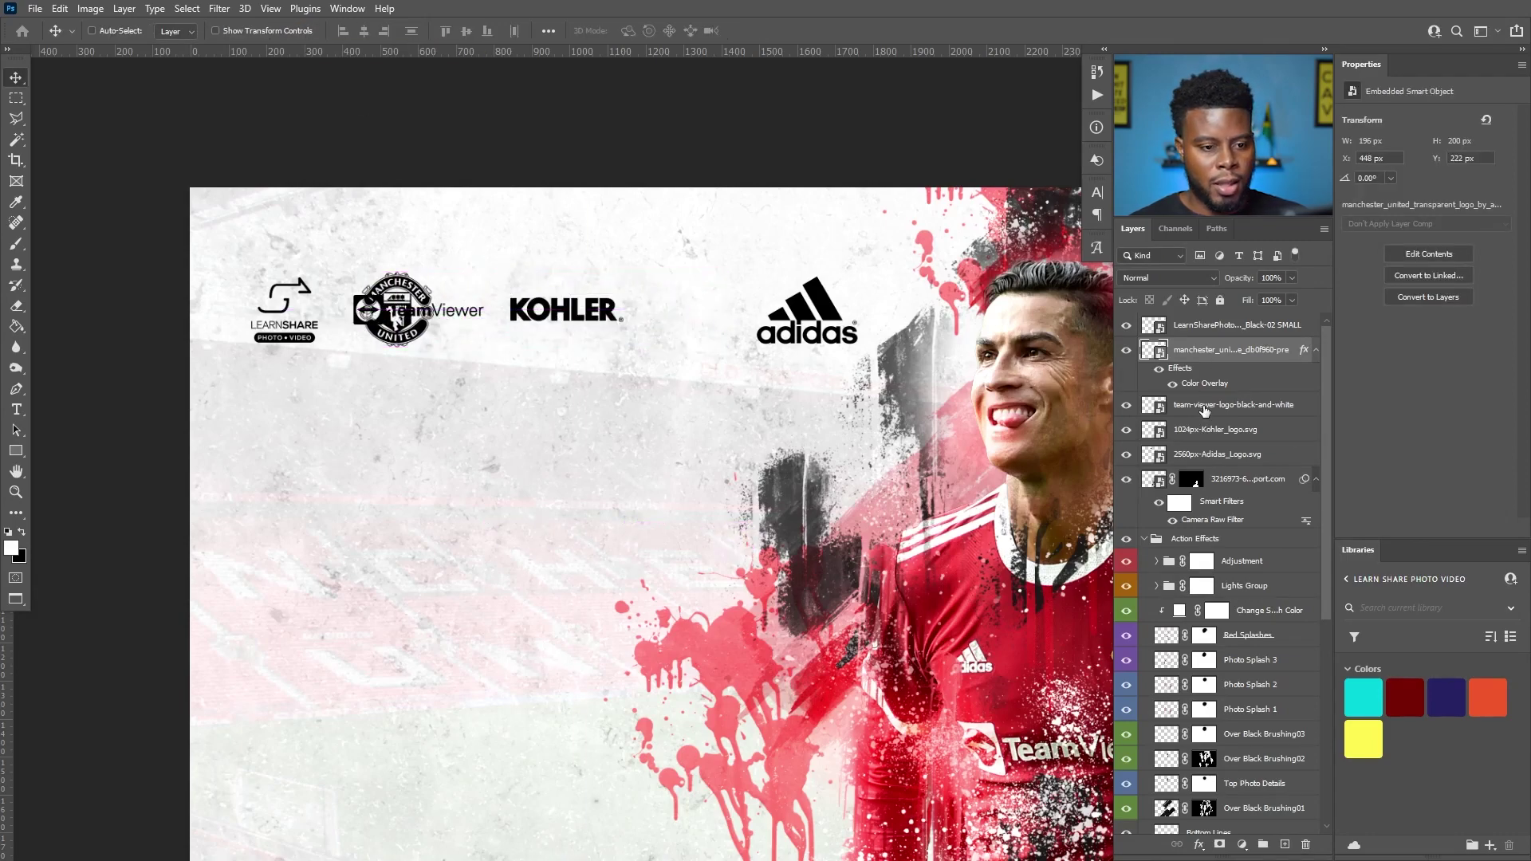
Move the TeamViewer and Kohler logos together to the right so the Manchester United crest stands clear of them.
{"action": "left_click", "coordinate": [1201, 407]}
{"action": "left_click", "coordinate": [1206, 432], "text": "shift"}
{"action": "left_click_drag", "start_coordinate": [594, 335], "coordinate": [701, 329]}
Move the Adidas logo farther right to about X 1645 px and evenly distribute all five logos on one shared vertical center.
{"action": "left_click", "coordinate": [1208, 454]}
{"action": "left_click_drag", "start_coordinate": [863, 317], "coordinate": [867, 322]}
{"action": "left_click_drag", "start_coordinate": [796, 310], "coordinate": [853, 309]}
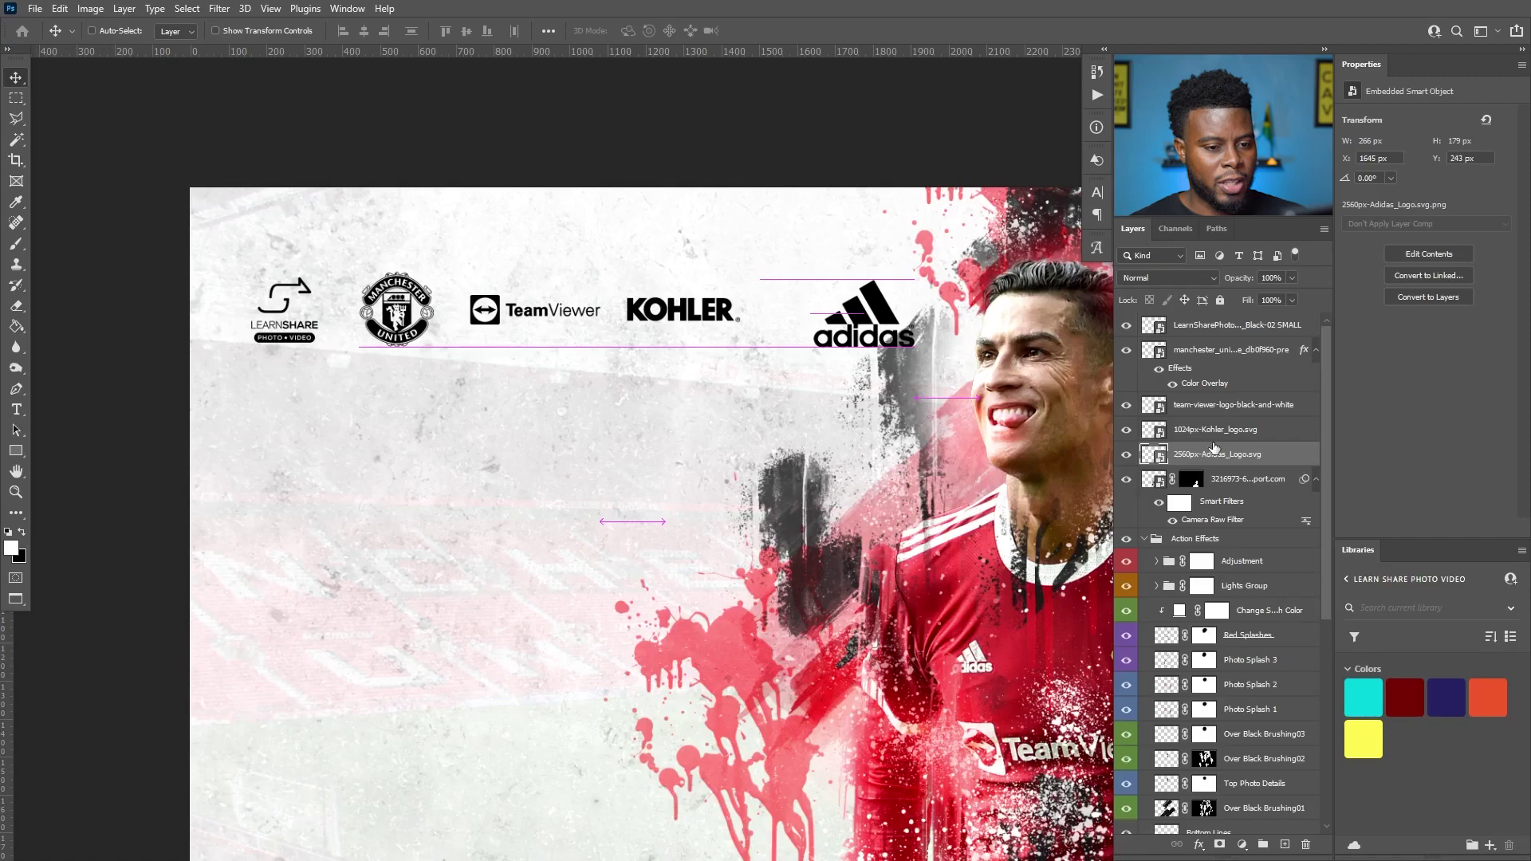
{"action": "left_click", "coordinate": [1216, 325], "text": "shift"}
{"action": "left_click", "coordinate": [411, 31]}
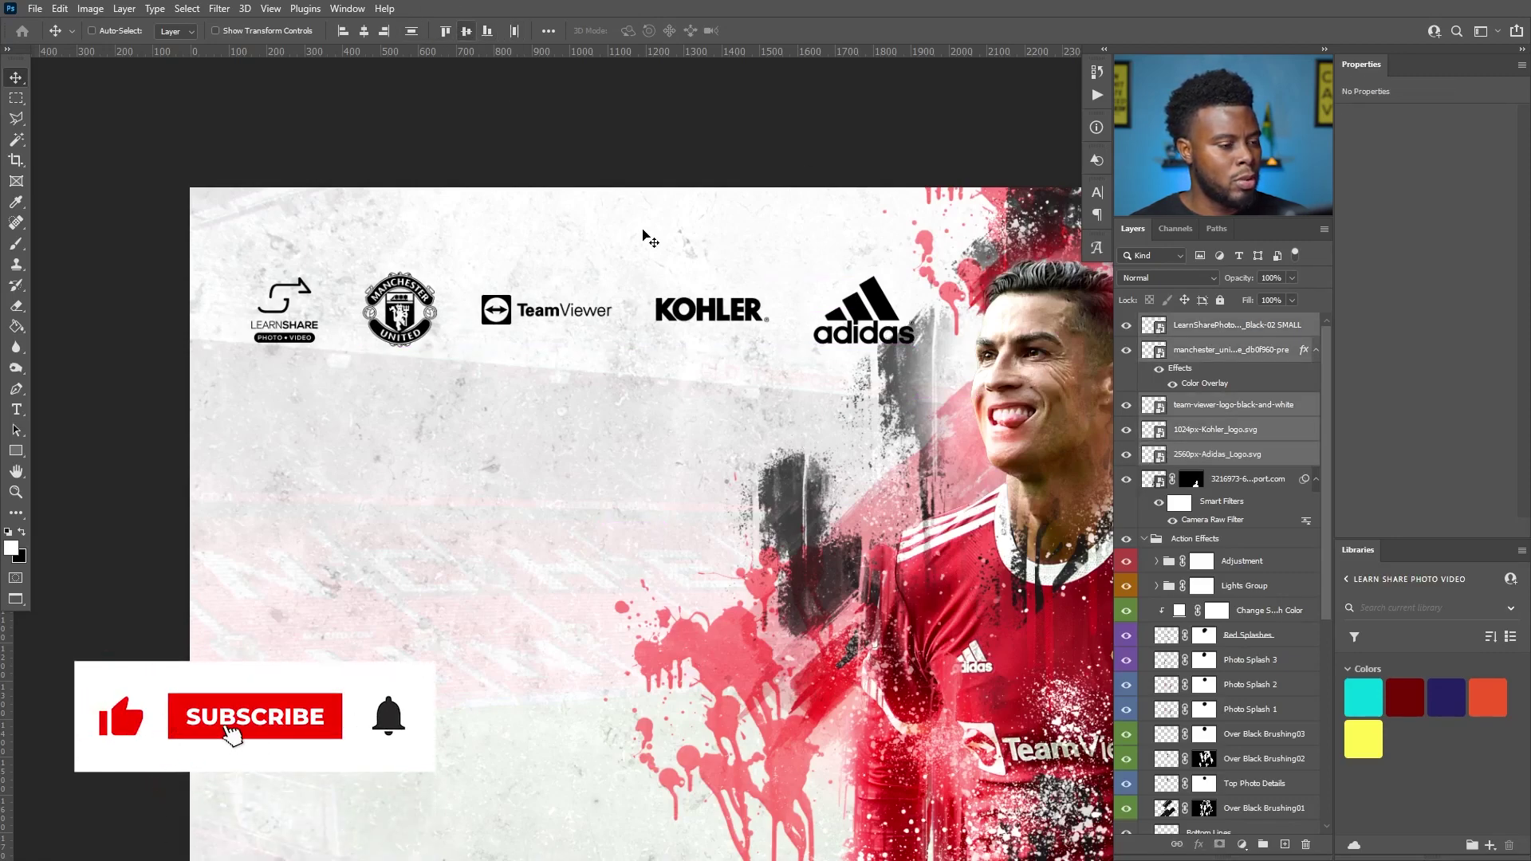
Scale the whole row of five logos down together to 80%.
{"action": "key", "text": "ctrl+t"}
{"action": "double_click", "coordinate": [296, 30]}
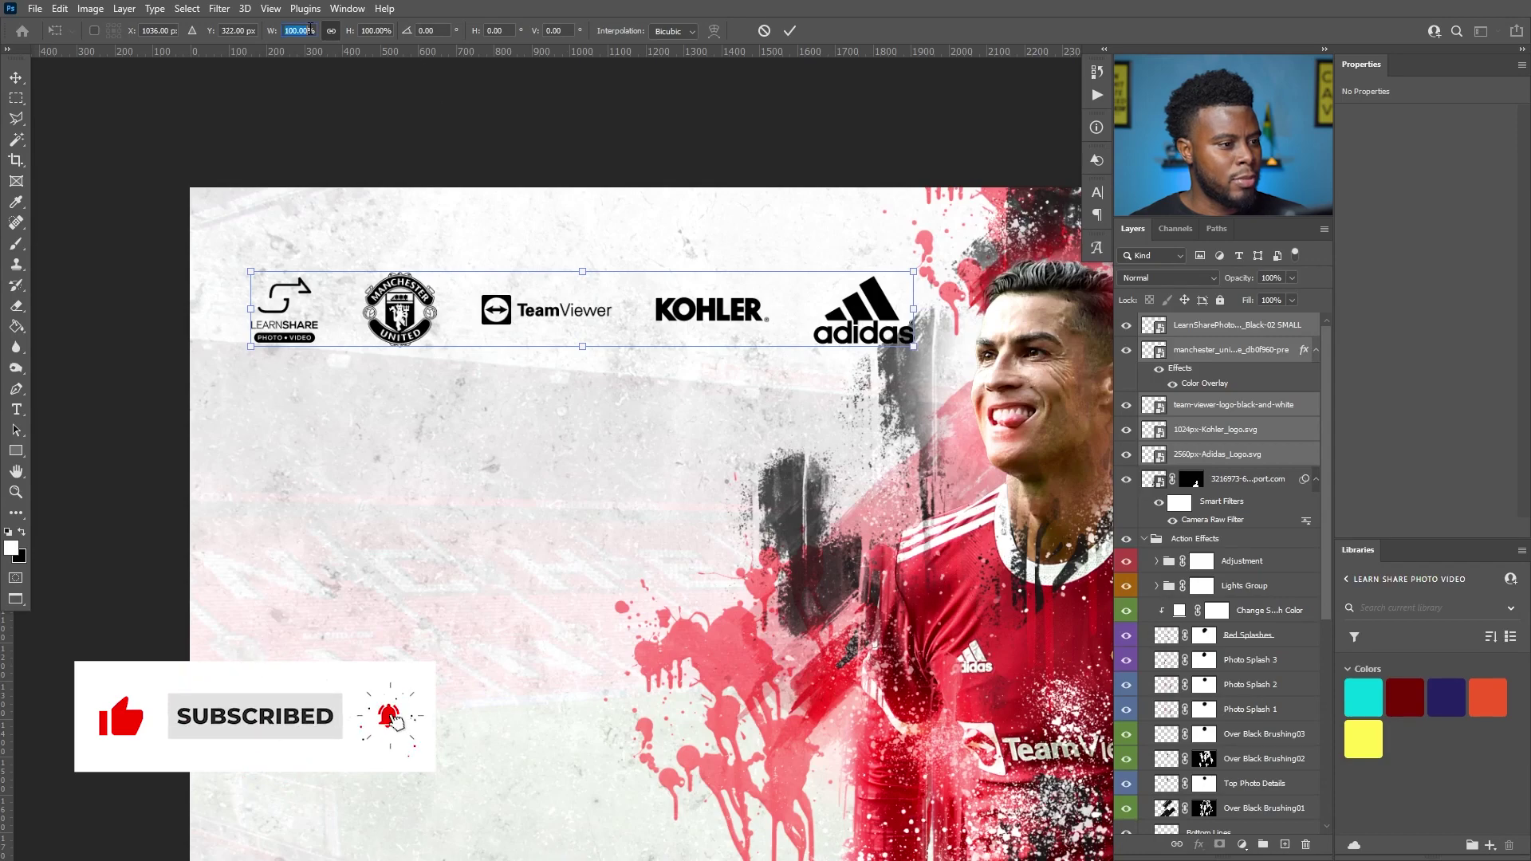
{"action": "type", "text": "80"}
{"action": "key", "text": "Return"}
{"action": "key", "text": "Return"}
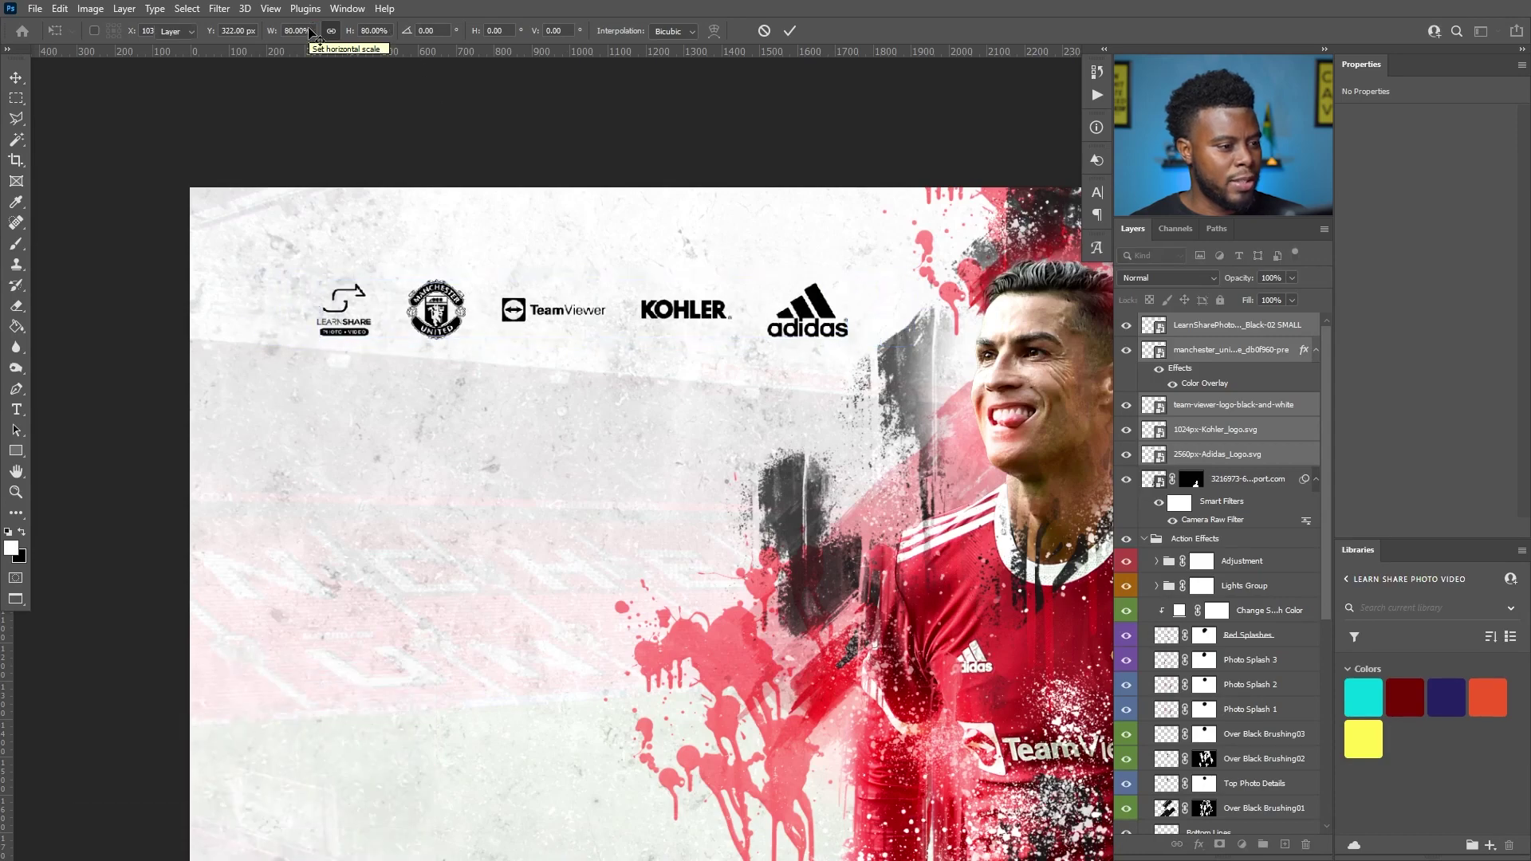
{"action": "scroll", "coordinate": [455, 345], "scroll_direction": "down", "scroll_amount": 2}
{"action": "scroll", "coordinate": [455, 345], "scroll_direction": "down", "scroll_amount": 3}
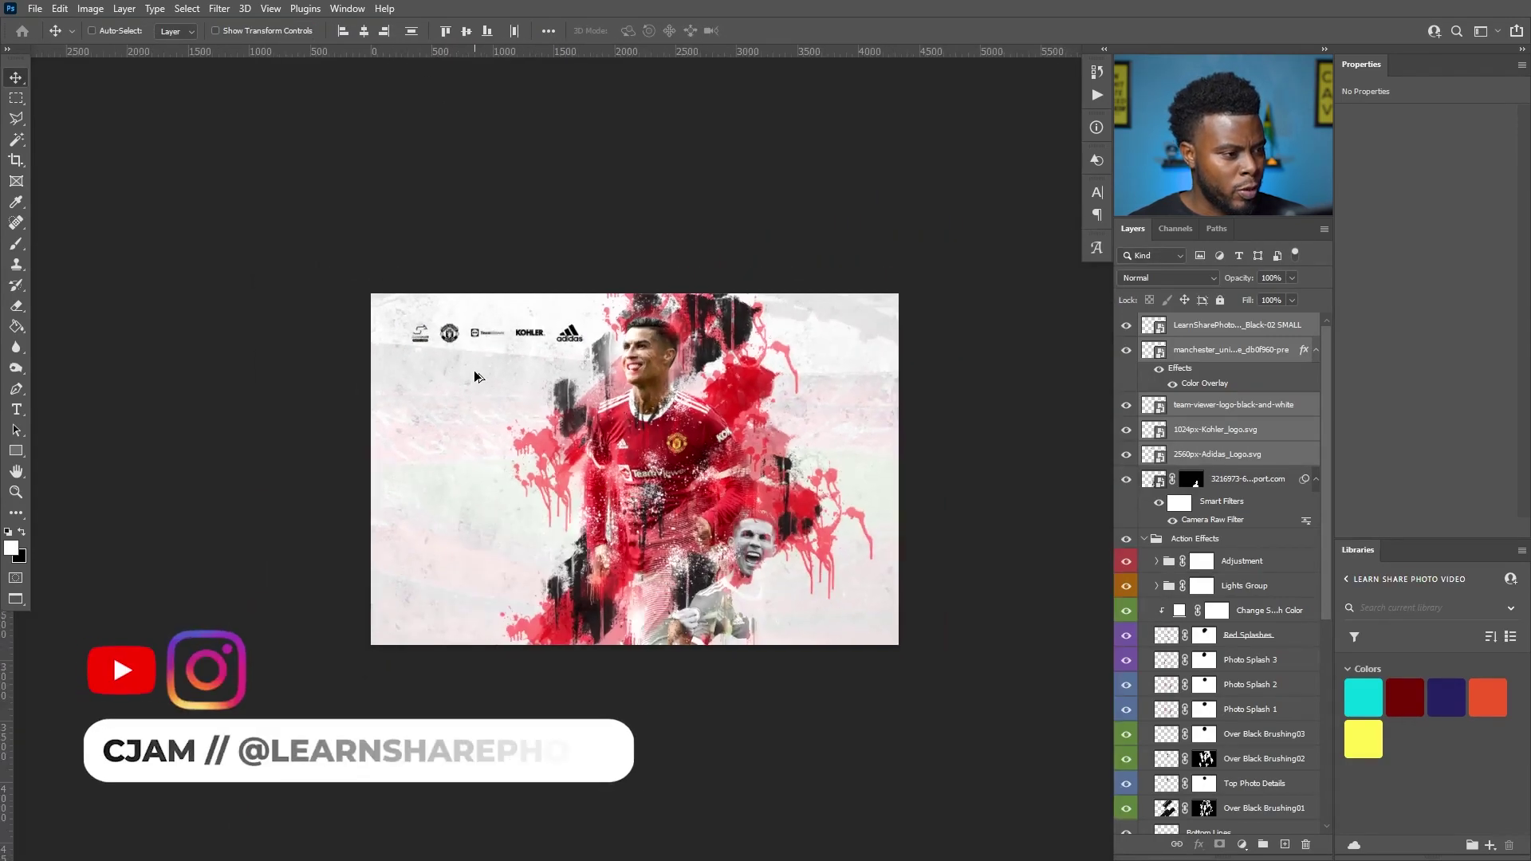
{"action": "scroll", "coordinate": [530, 342], "scroll_direction": "up", "scroll_amount": 2}
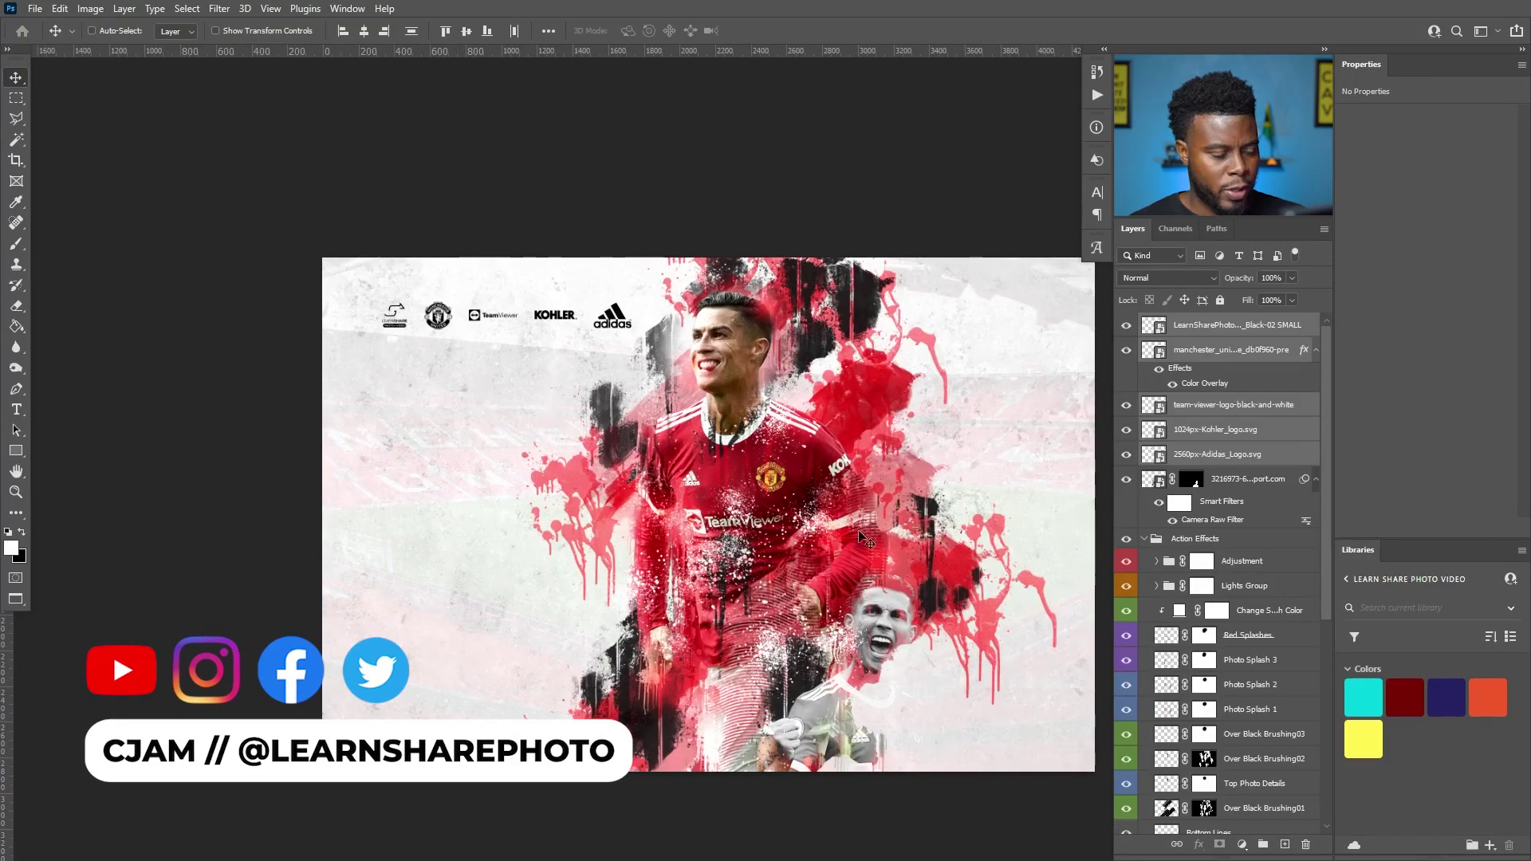
{"action": "scroll", "coordinate": [837, 451], "scroll_direction": "right", "scroll_amount": 1}
{"action": "scroll", "coordinate": [835, 457], "scroll_direction": "right", "scroll_amount": 2}
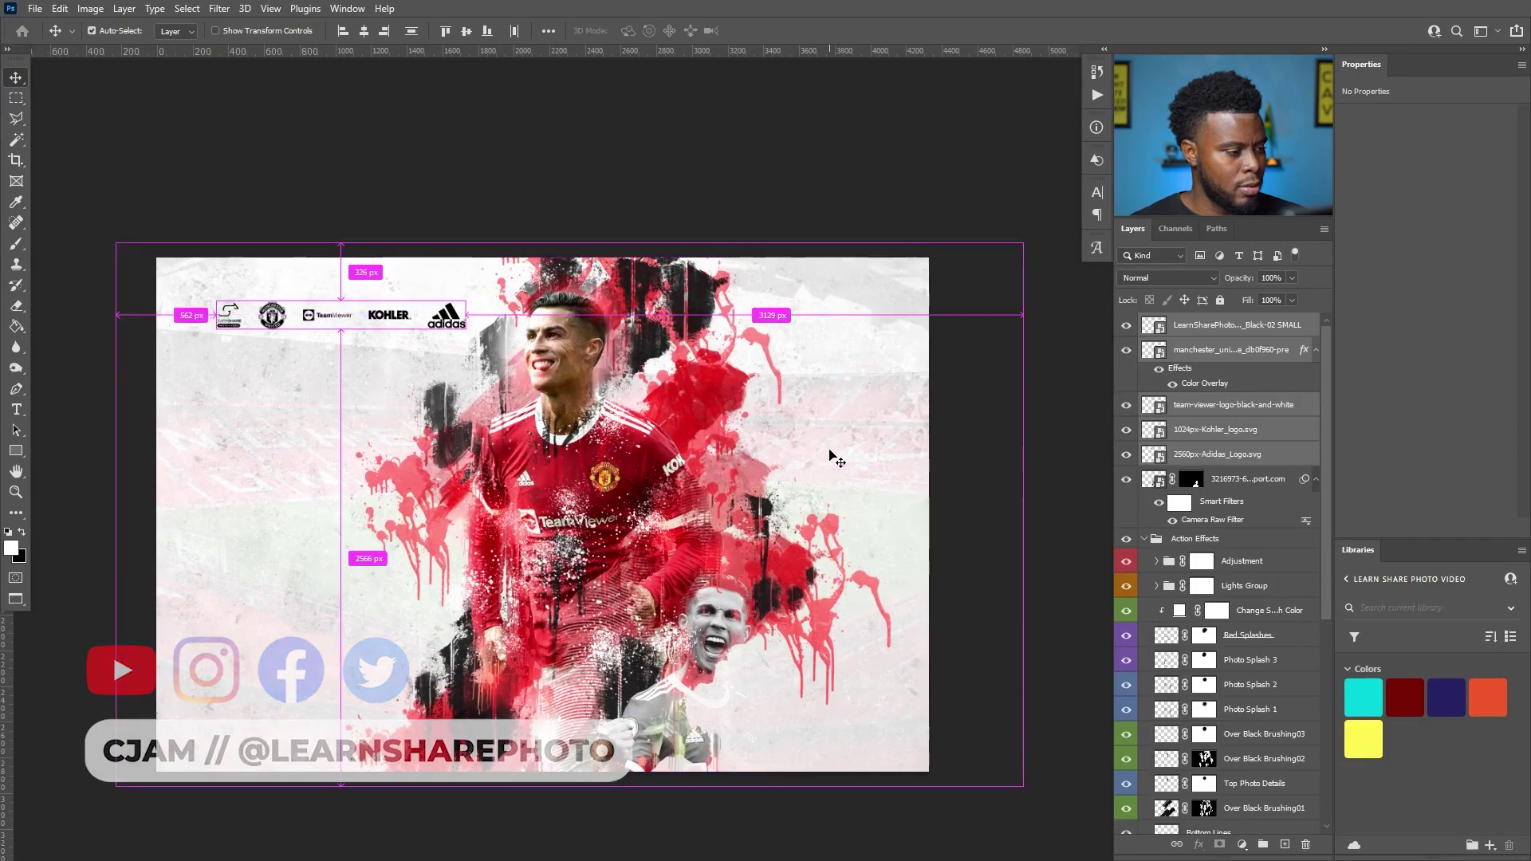
Move the row of five logos down the artwork to about Y 1966 px and scale it to 80%.
{"action": "scroll", "coordinate": [835, 457], "scroll_direction": "left", "scroll_amount": 1}
{"action": "left_click_drag", "start_coordinate": [356, 319], "coordinate": [319, 611]}
{"action": "key", "text": "ctrl+t"}
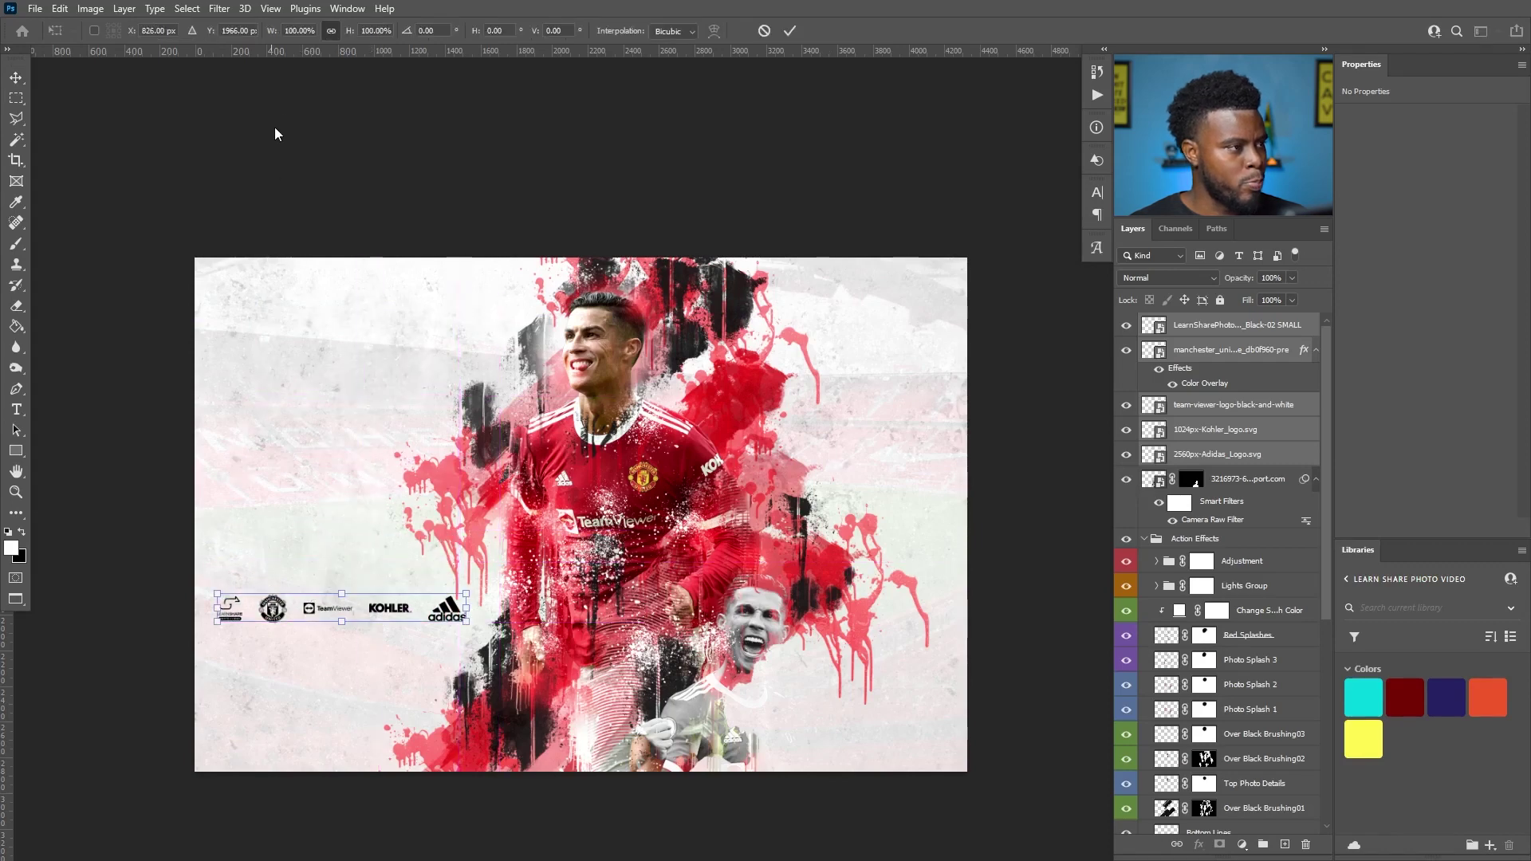
{"action": "key", "text": "shift+Down"}
{"action": "key", "text": "shift+Down"}
{"action": "key", "text": "shift+Down"}
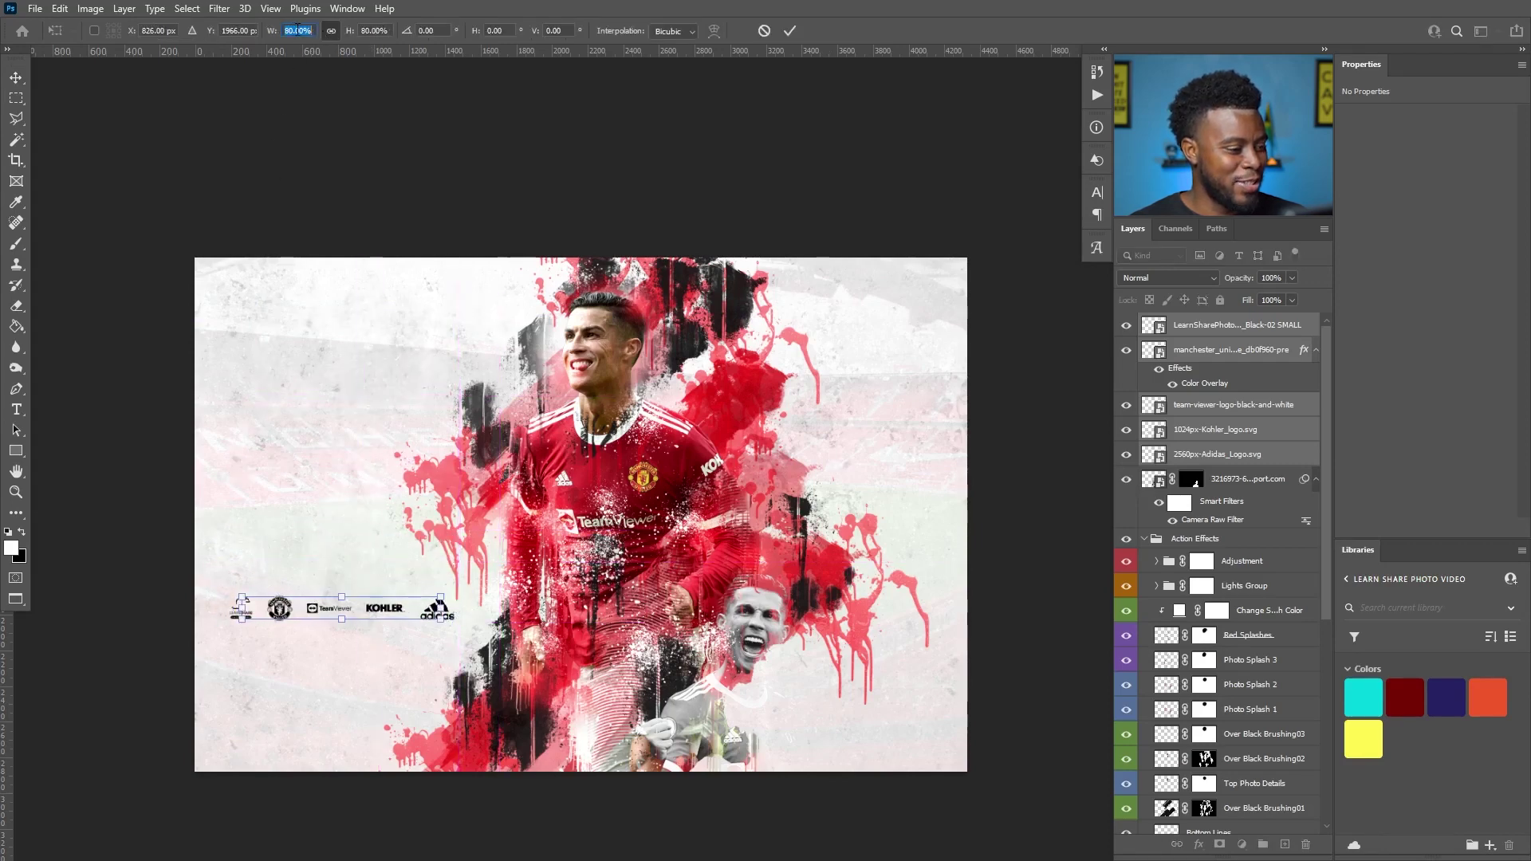
{"action": "key", "text": "Return"}
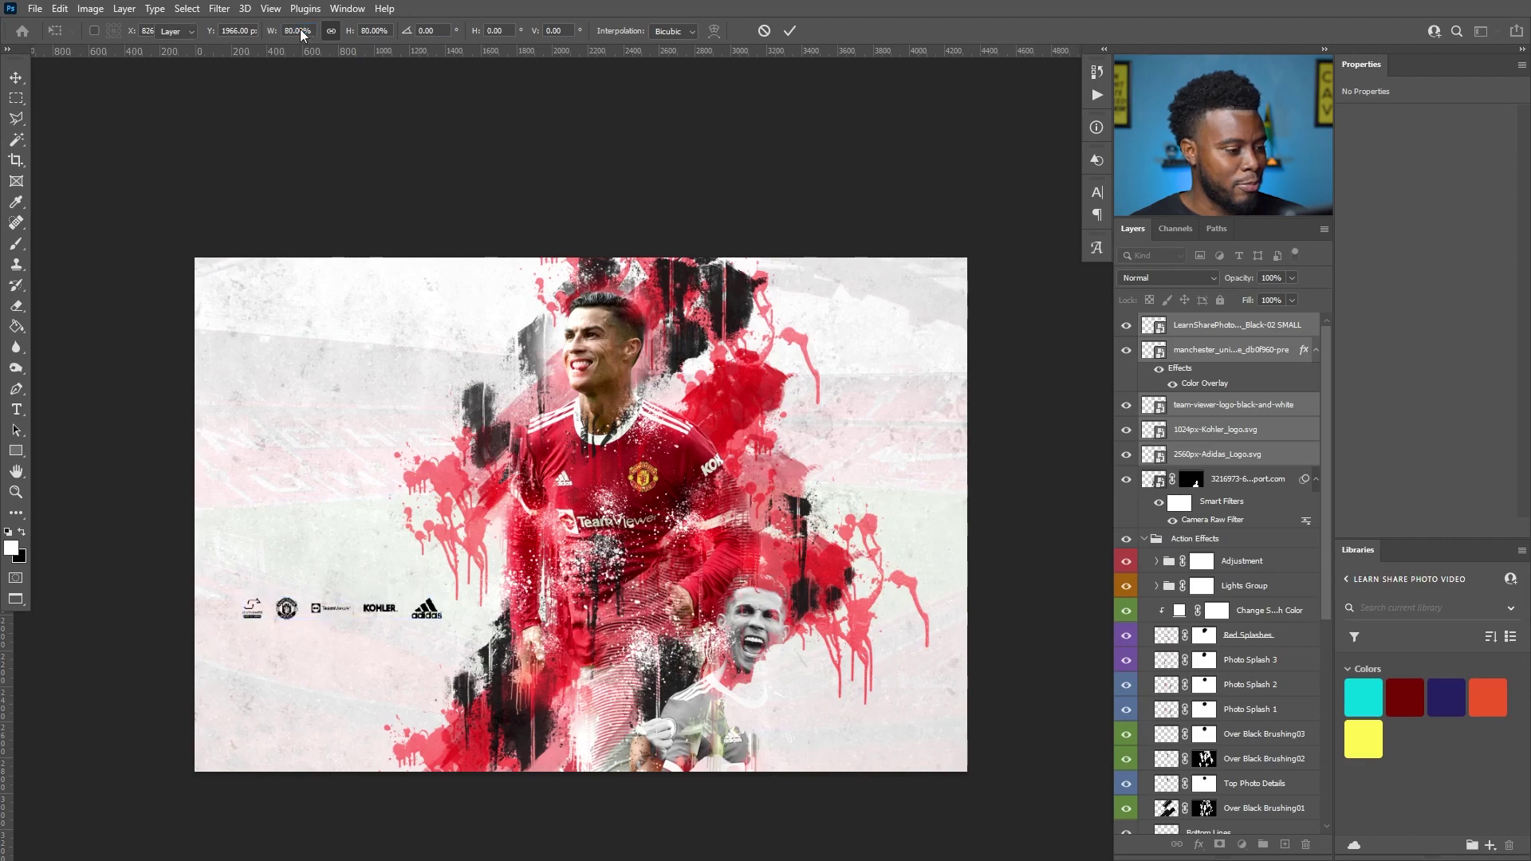
Move the logo row farther down to about X 695 px, Y 2435 px and scale it again to 80%.
{"action": "scroll", "coordinate": [446, 467], "scroll_direction": "down", "scroll_amount": 3}
{"action": "left_click_drag", "start_coordinate": [336, 454], "coordinate": [313, 545]}
{"action": "key", "text": "ctrl+t"}
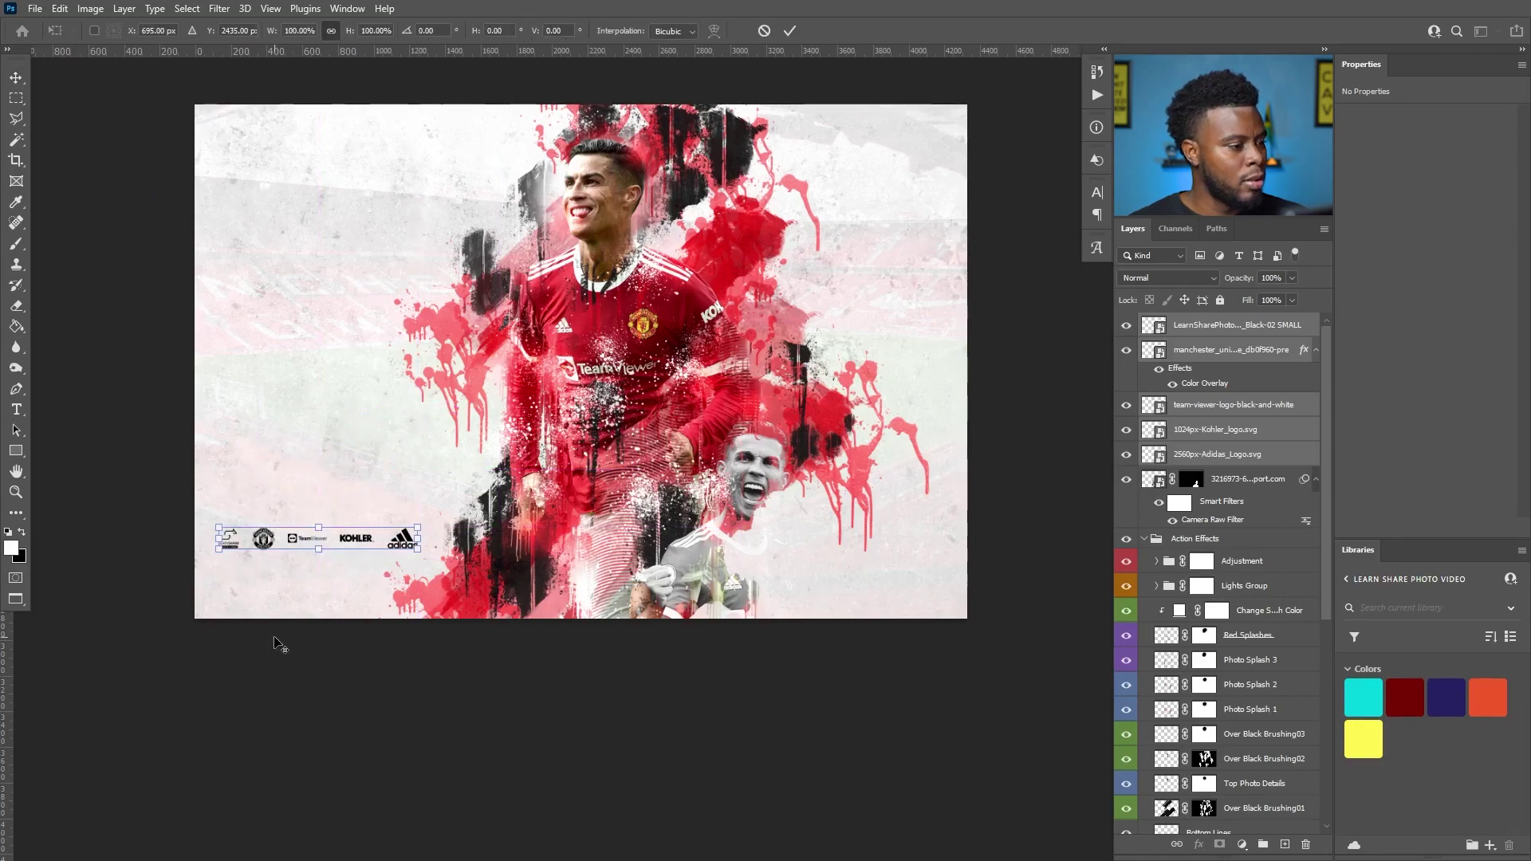
{"action": "scroll", "coordinate": [280, 638], "scroll_direction": "up", "scroll_amount": 4}
{"action": "type", "text": "80"}
{"action": "key", "text": "Return"}
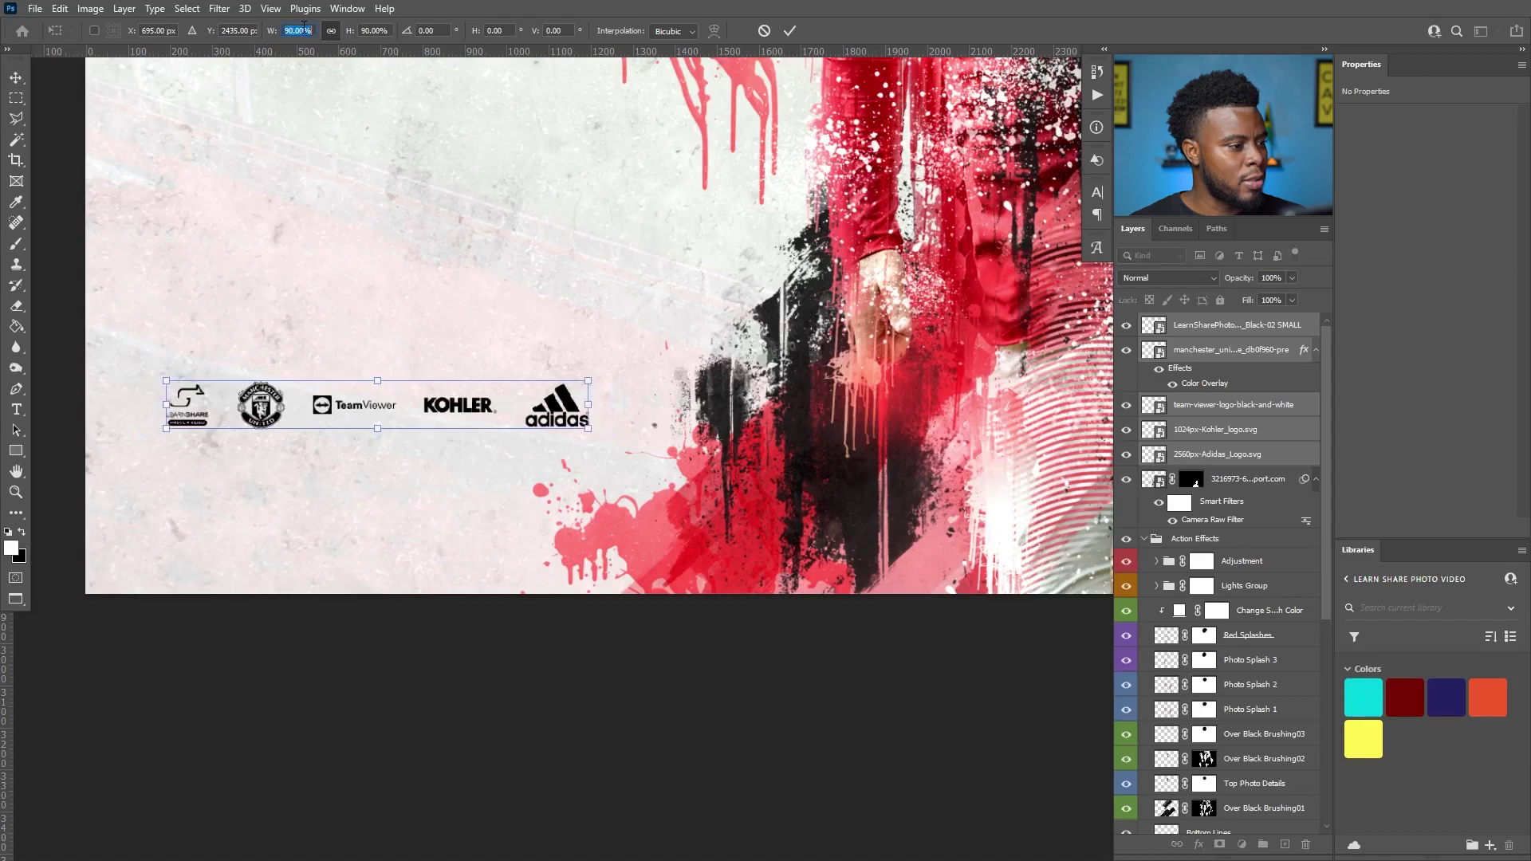
{"action": "key", "text": "Return"}
Move the logo row into the artwork's lower-left corner, leaving a small margin from both edges.
{"action": "scroll", "coordinate": [368, 321], "scroll_direction": "up", "scroll_amount": 1}
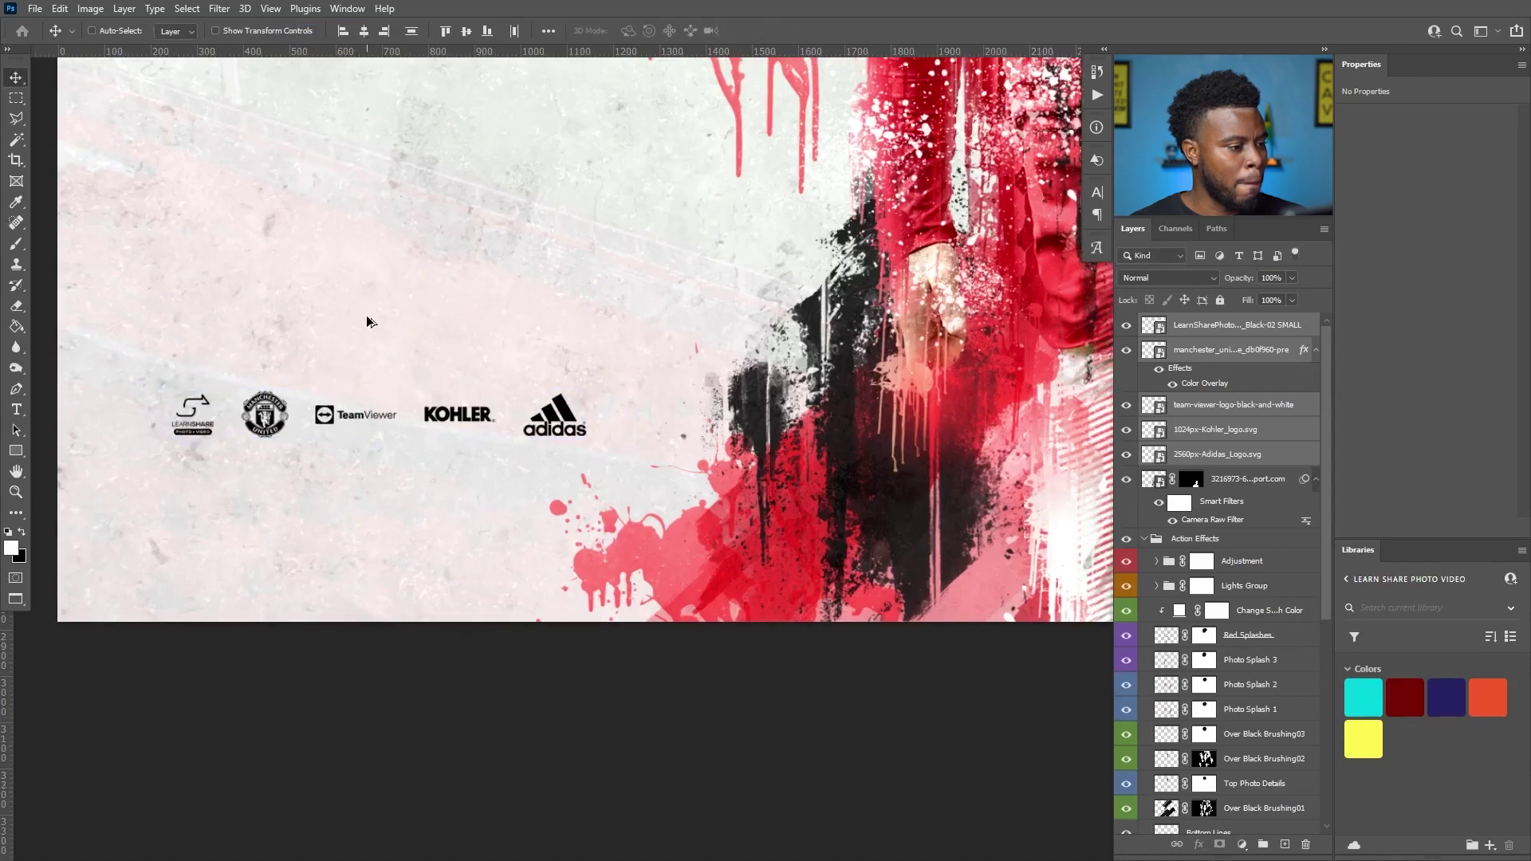
{"action": "scroll", "coordinate": [368, 321], "scroll_direction": "up", "scroll_amount": 1}
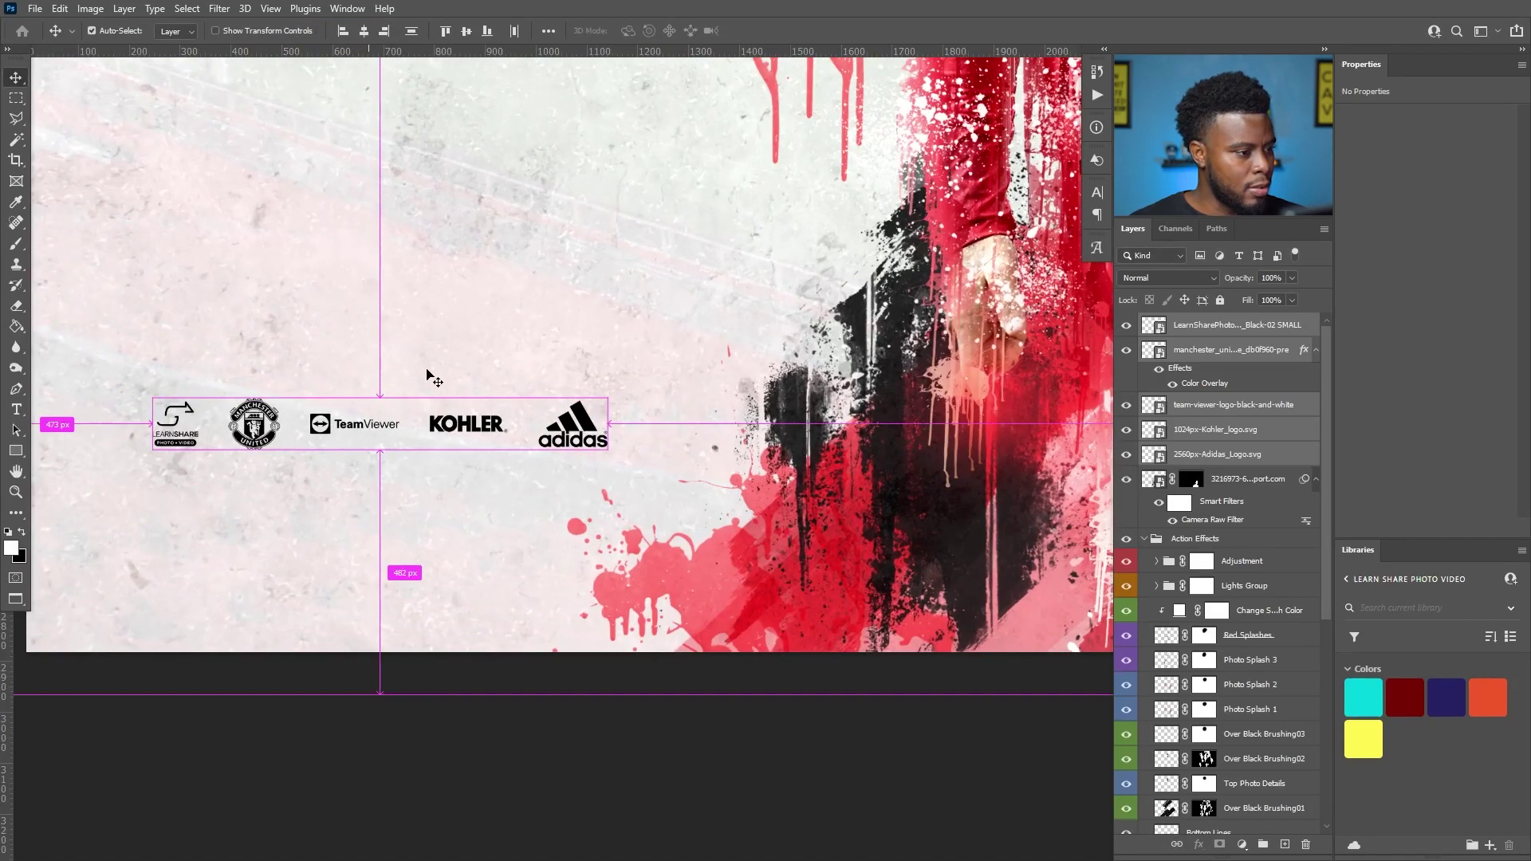
{"action": "scroll", "coordinate": [429, 375], "scroll_direction": "left", "scroll_amount": 1}
{"action": "left_click_drag", "start_coordinate": [519, 421], "coordinate": [457, 556]}
{"action": "scroll", "coordinate": [585, 304], "scroll_direction": "down", "scroll_amount": 5}
{"action": "scroll", "coordinate": [912, 271], "scroll_direction": "up", "scroll_amount": 6}
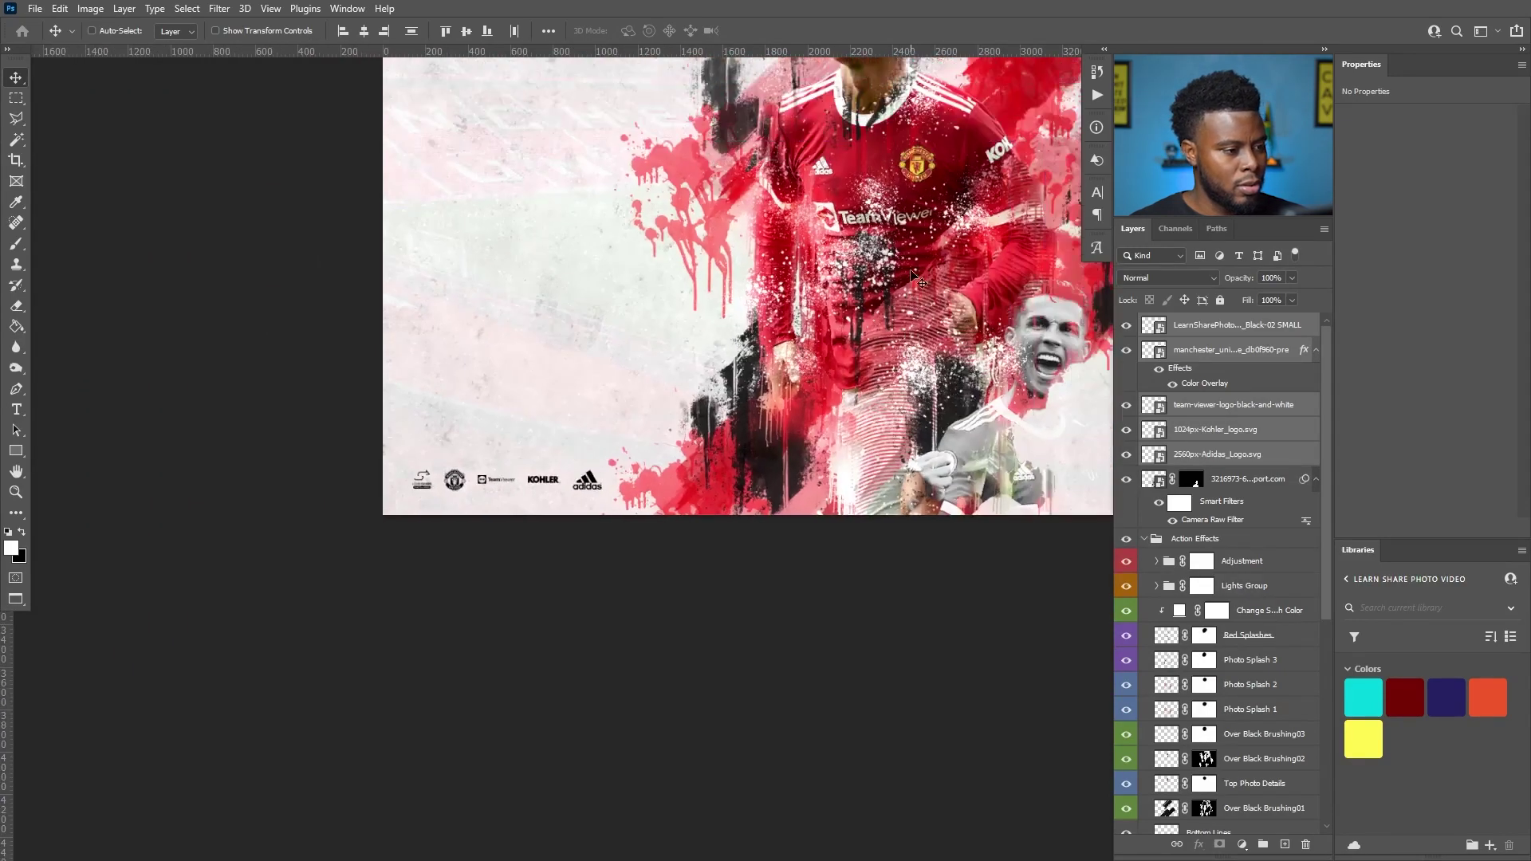
{"action": "scroll", "coordinate": [911, 271], "scroll_direction": "right", "scroll_amount": 3}
{"action": "scroll", "coordinate": [917, 279], "scroll_direction": "right", "scroll_amount": 3}
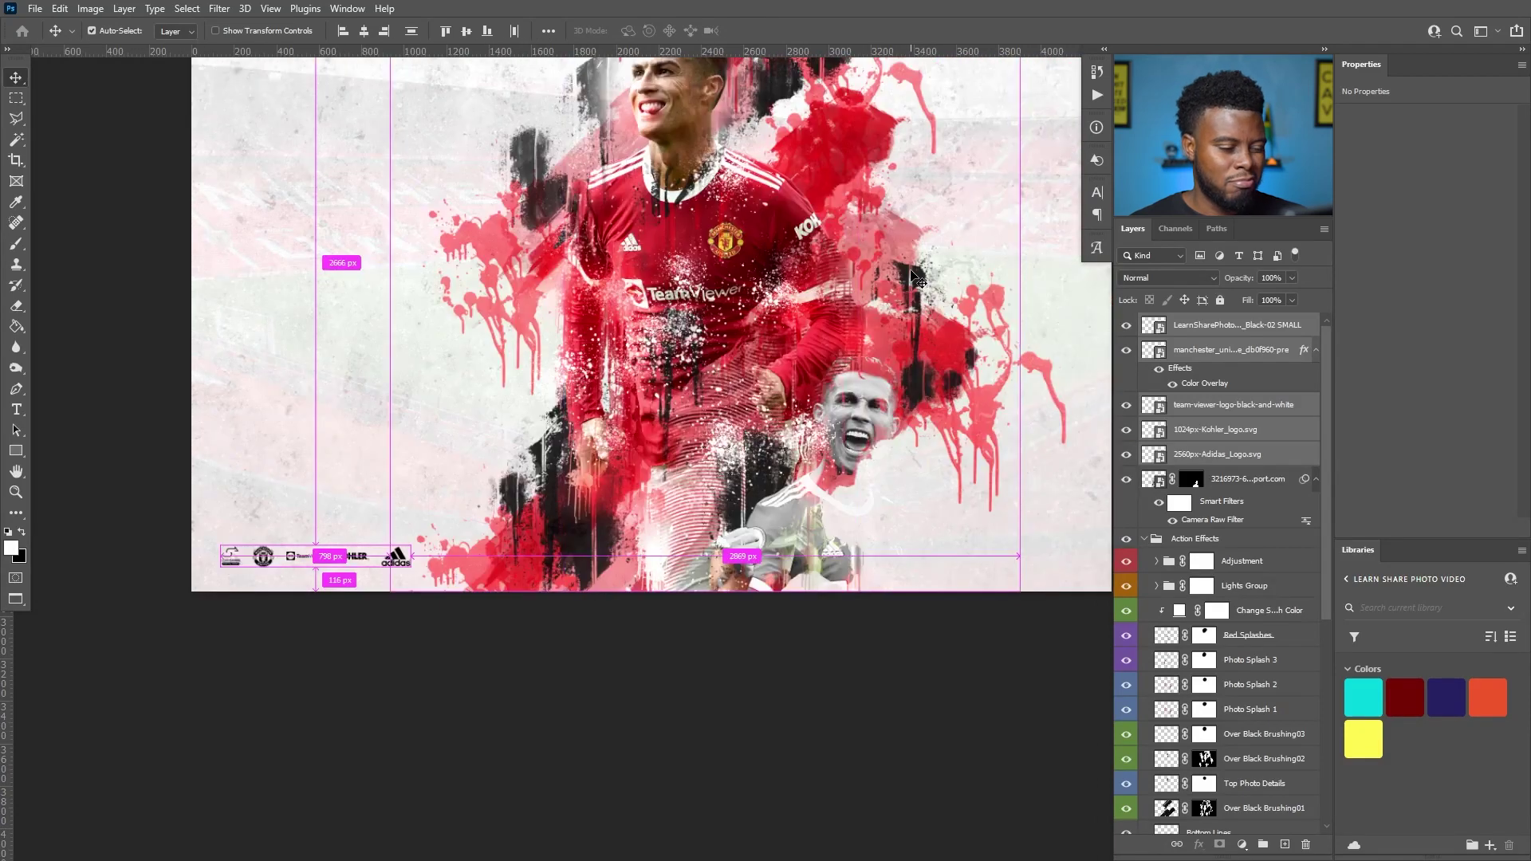
{"action": "scroll", "coordinate": [754, 265], "scroll_direction": "up", "scroll_amount": 2}
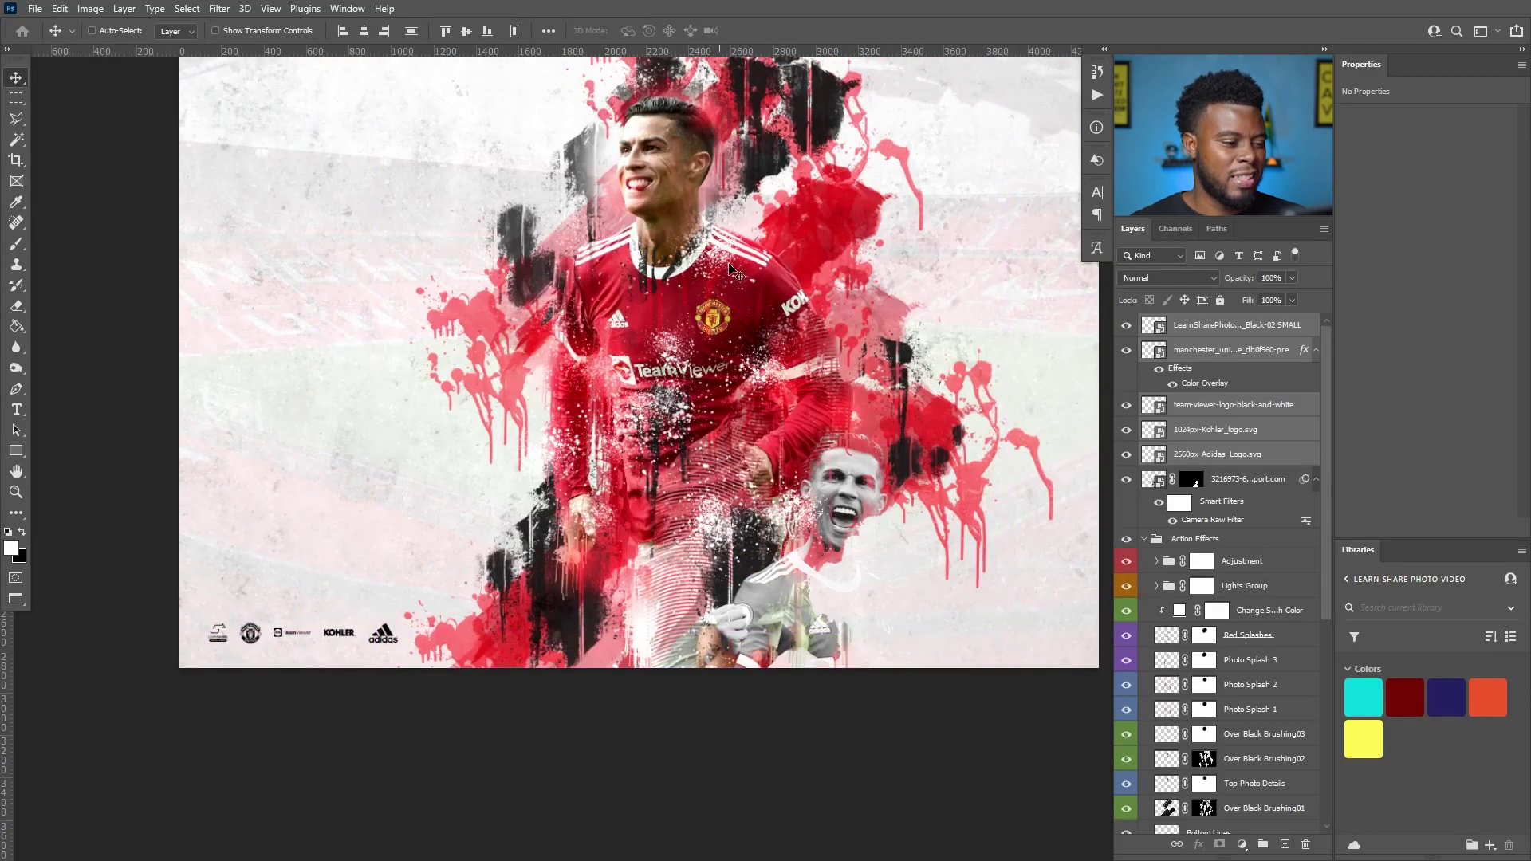
{"action": "scroll", "coordinate": [729, 263], "scroll_direction": "up", "scroll_amount": 2}
{"action": "key", "text": "ctrl"}
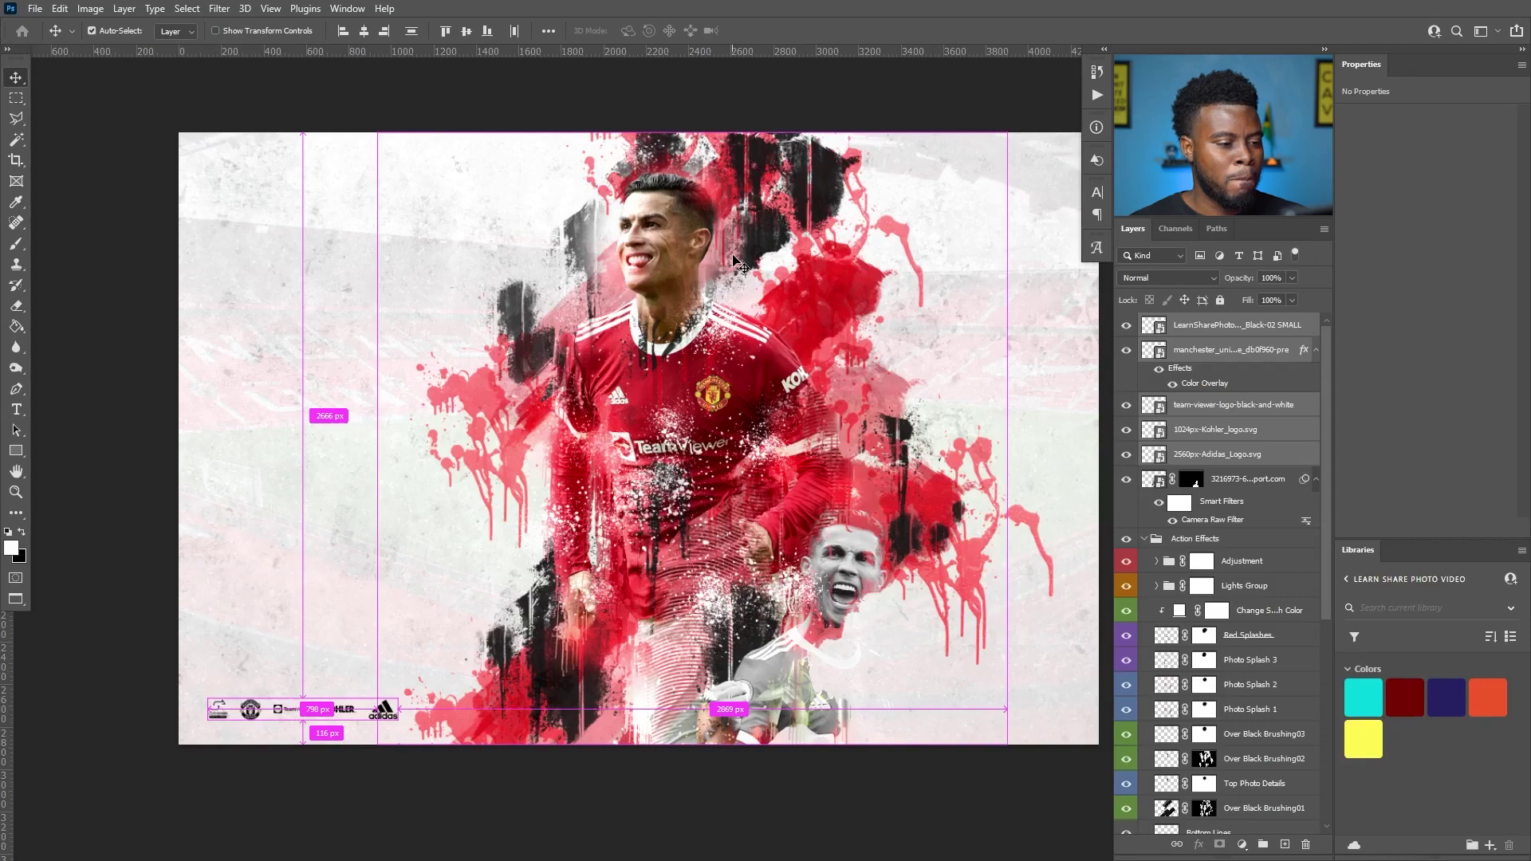
{"action": "scroll", "coordinate": [740, 263], "scroll_direction": "right", "scroll_amount": 1}
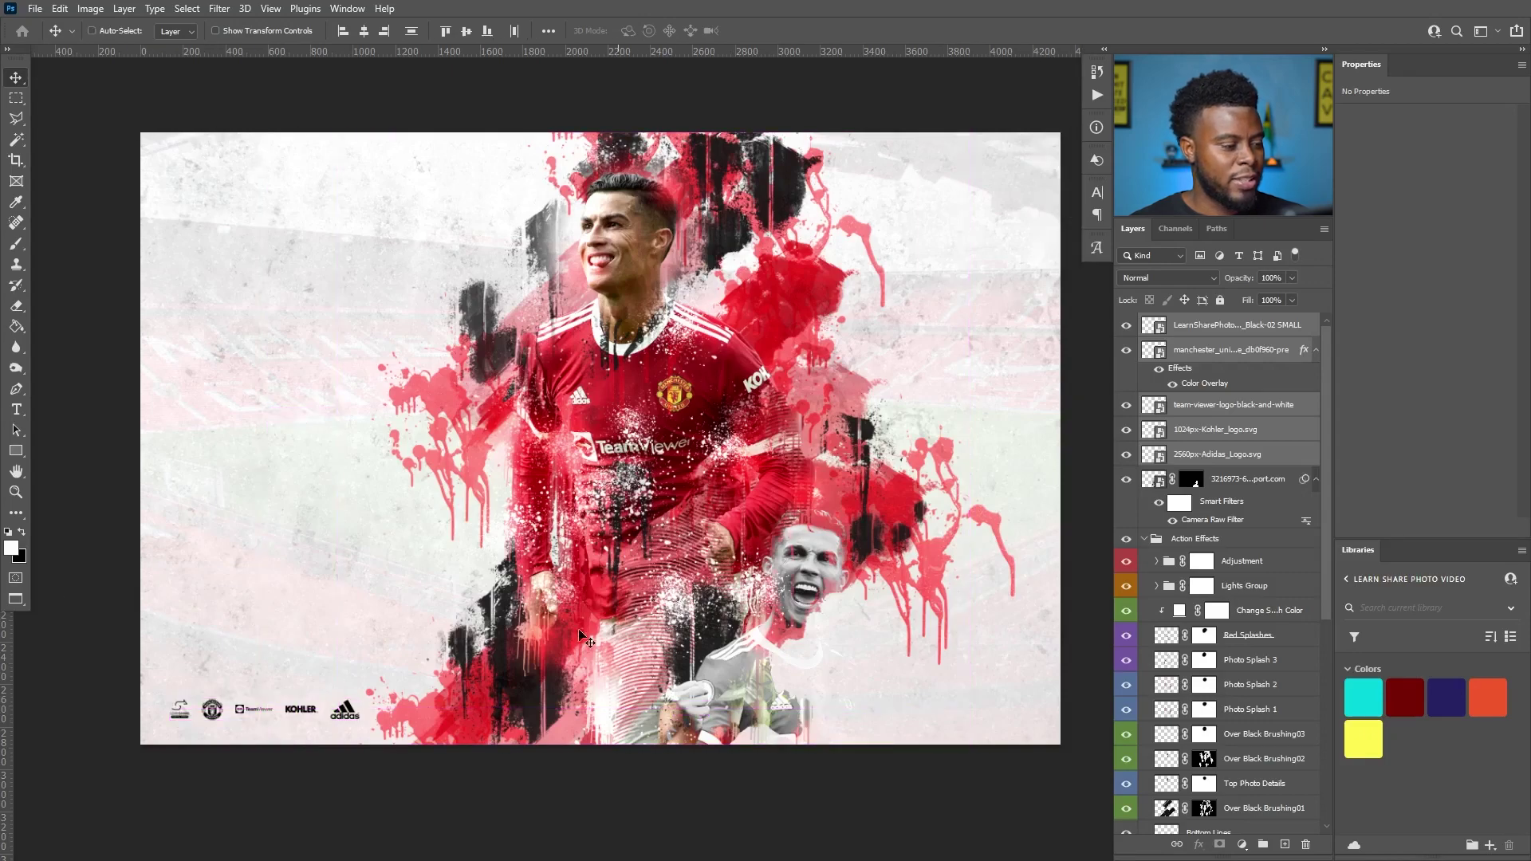
Add the text HE IS HOME in the Manchester united 2021 font at 20 pt in the open area beside the player.
{"action": "key", "text": "t"}
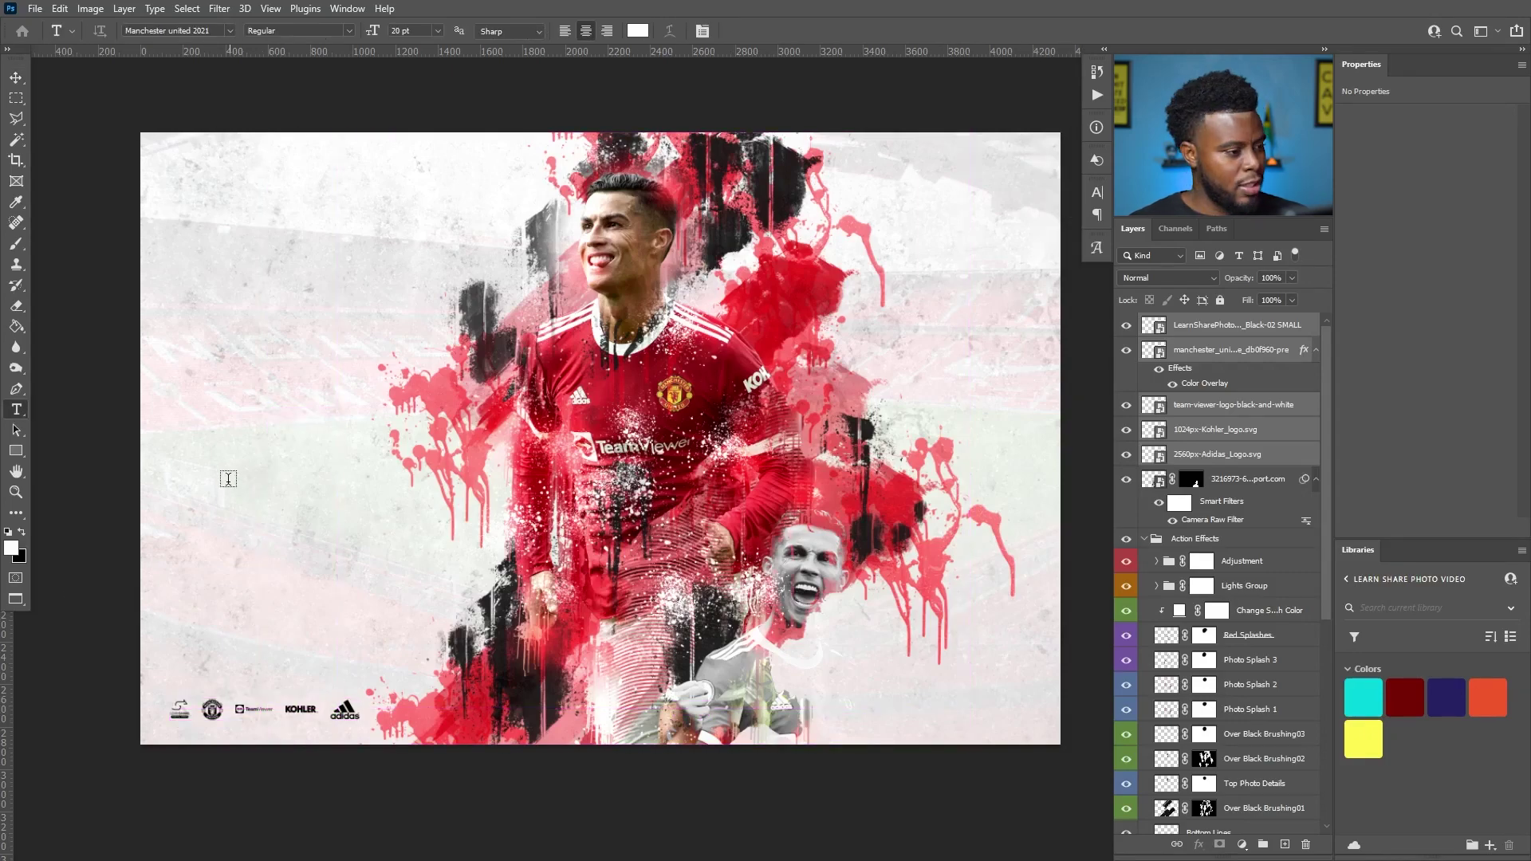
{"action": "scroll", "coordinate": [230, 473], "scroll_direction": "up", "scroll_amount": 3}
{"action": "left_click", "coordinate": [253, 457]}
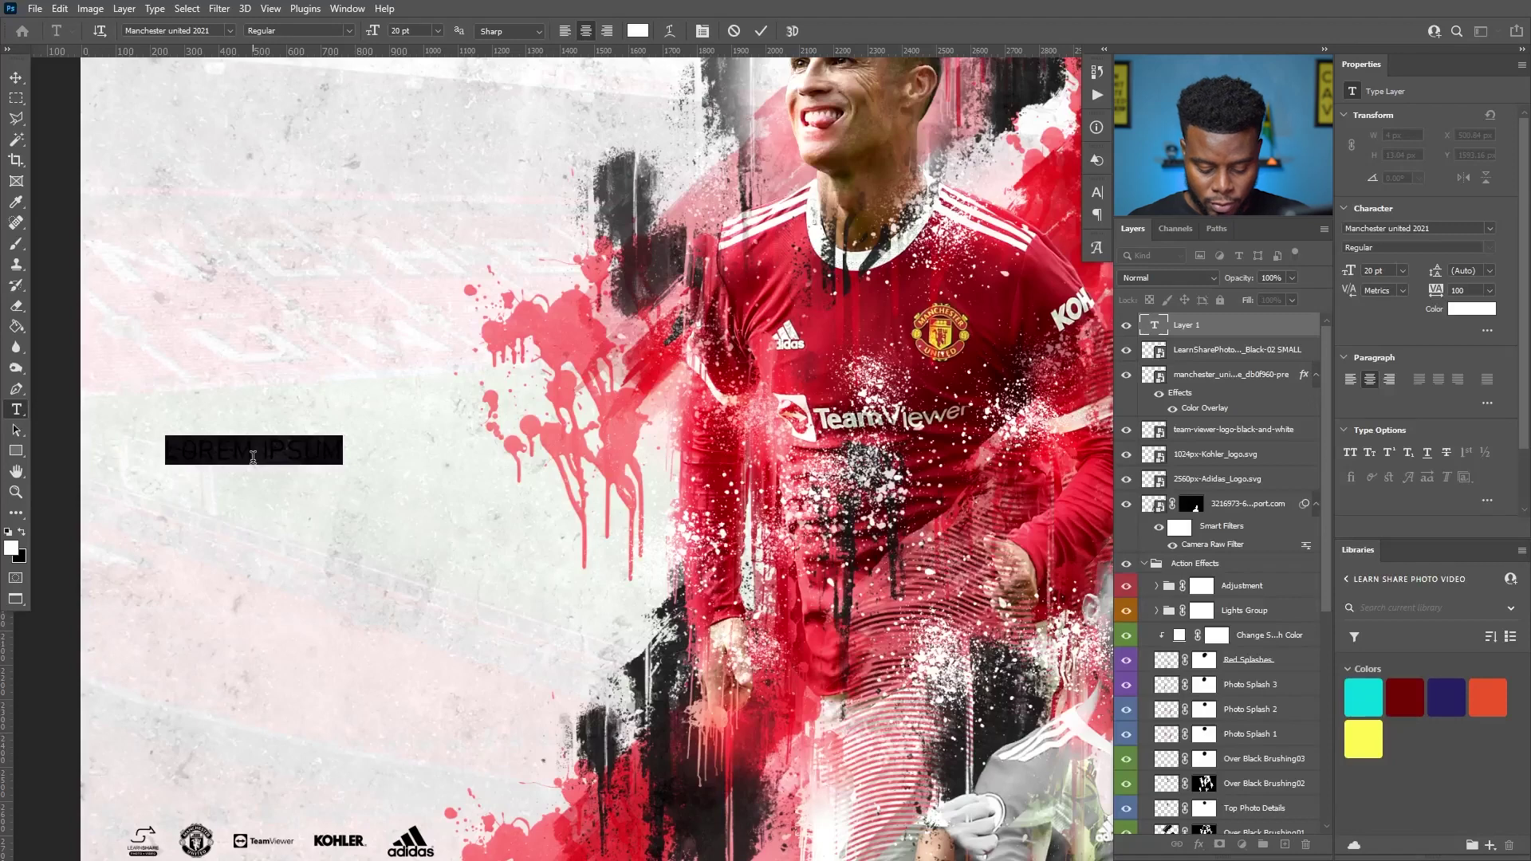
{"action": "type", "text": "HE IS HOME"}
Recolor the whole HE IS HOME text black (000000) and commit the text layer.
{"action": "key", "text": "ctrl+a"}
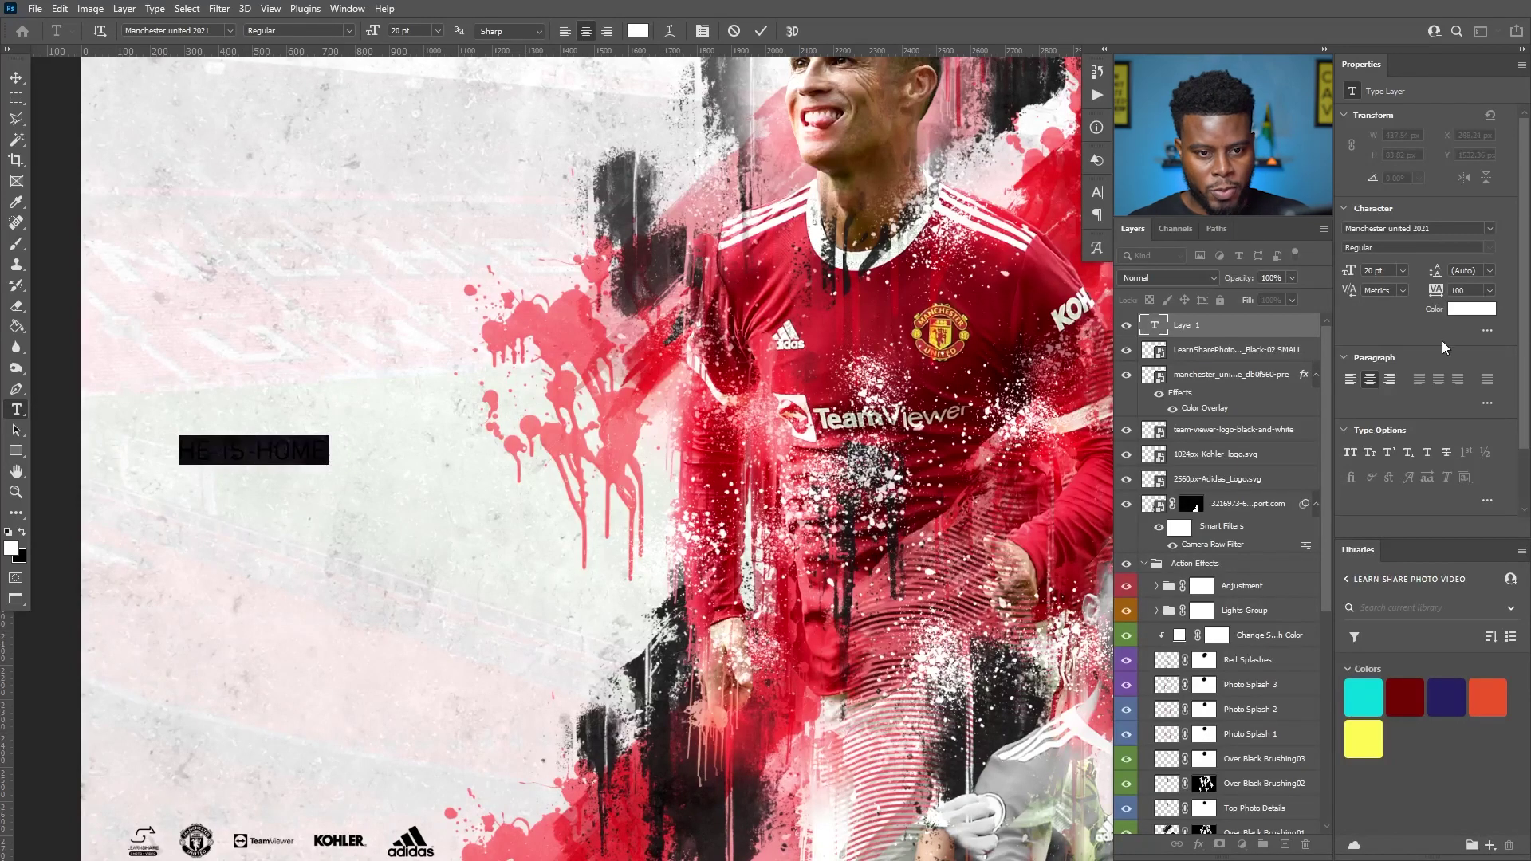
{"action": "left_click", "coordinate": [1471, 309]}
{"action": "type", "text": "000000"}
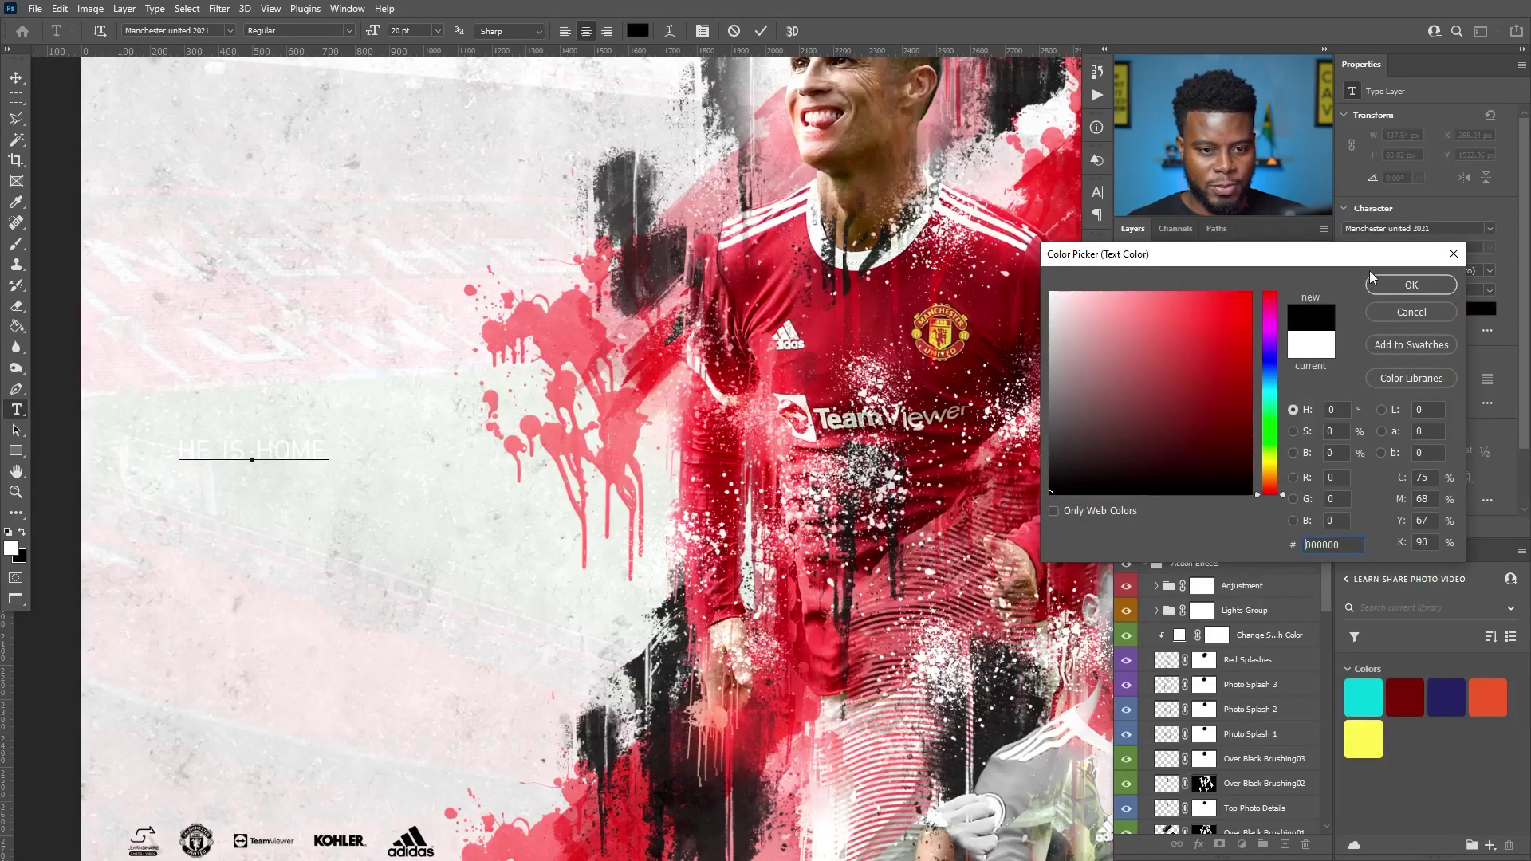
{"action": "left_click", "coordinate": [1400, 276]}
{"action": "scroll", "coordinate": [383, 332], "scroll_direction": "down", "scroll_amount": 1}
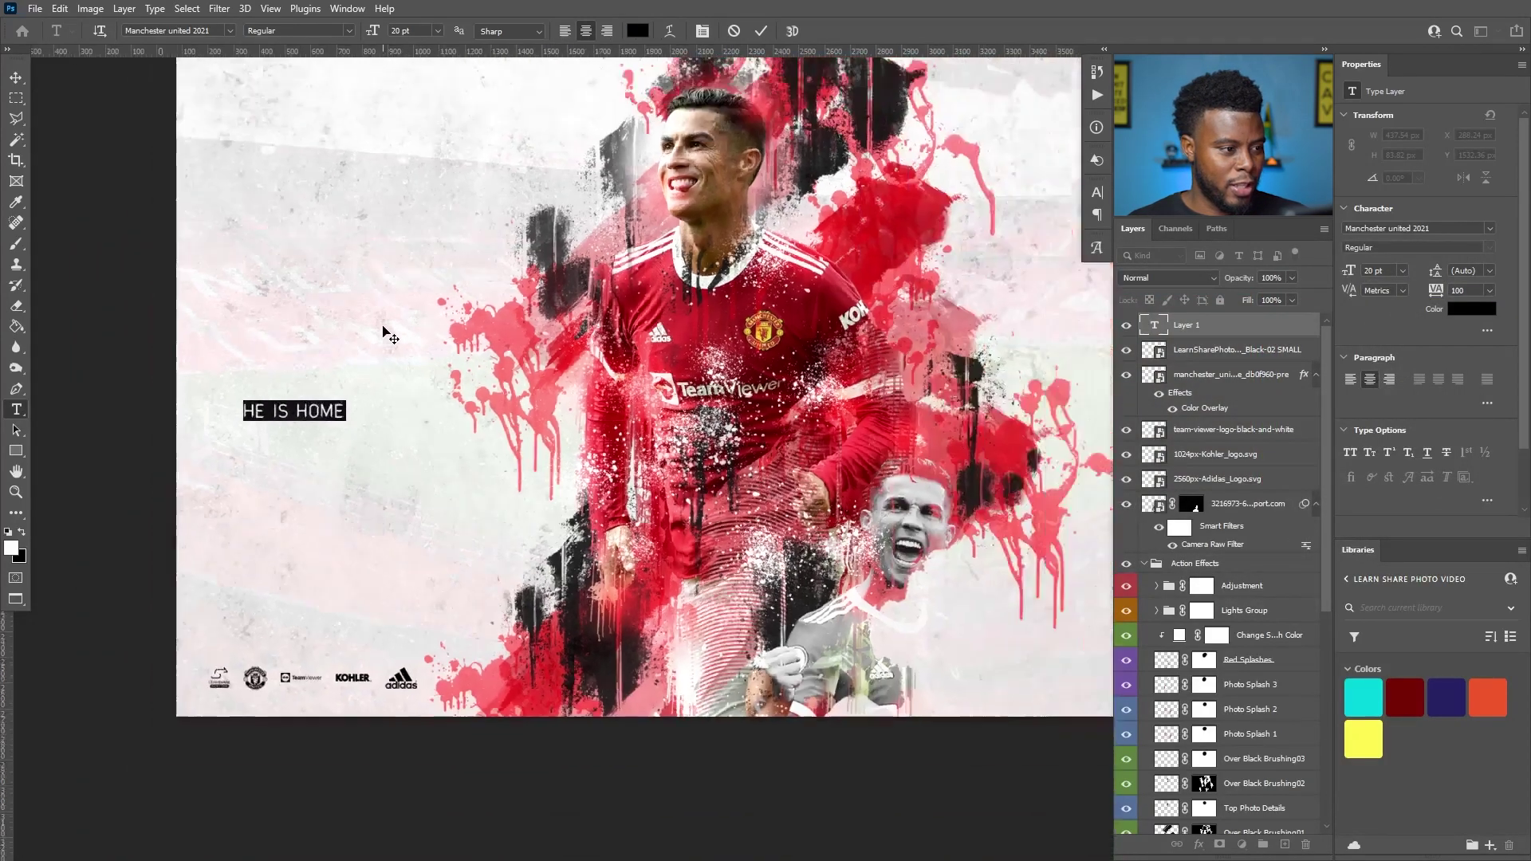
{"action": "scroll", "coordinate": [430, 321], "scroll_direction": "down", "scroll_amount": 1}
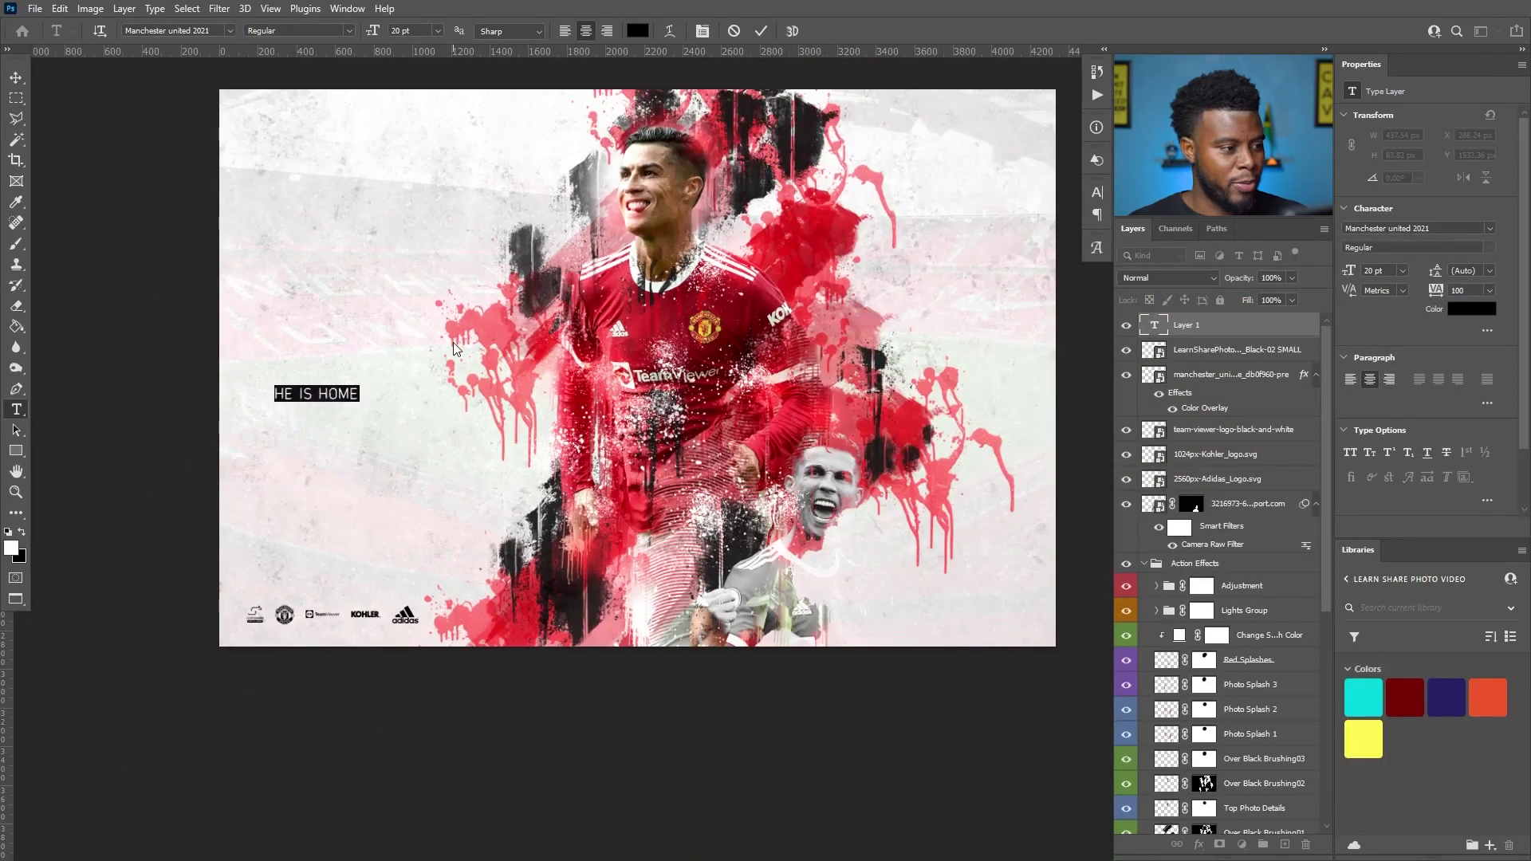
{"action": "scroll", "coordinate": [397, 401], "scroll_direction": "down", "scroll_amount": 1}
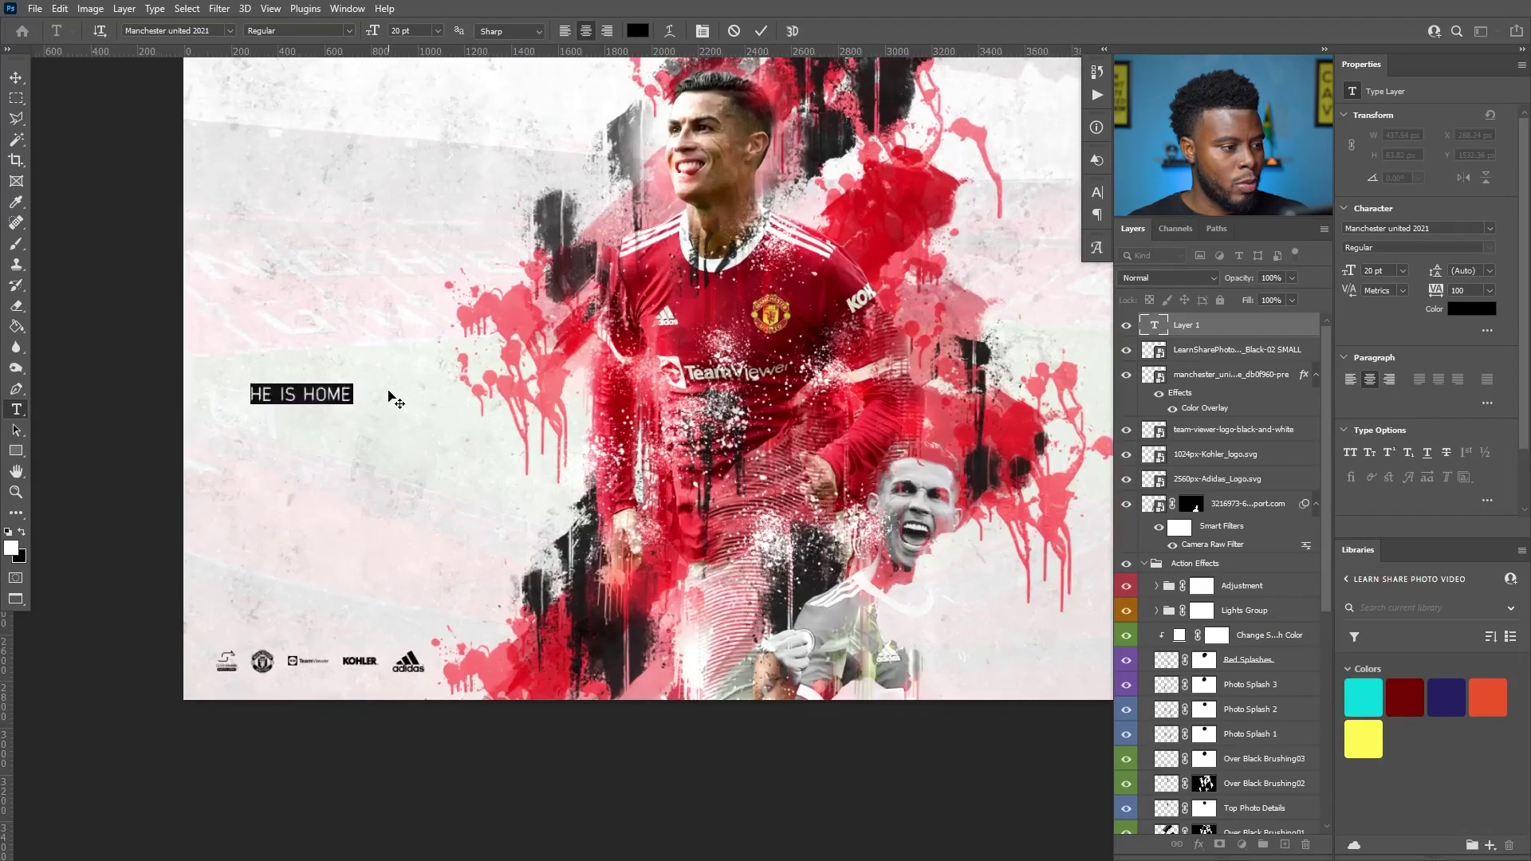
{"action": "left_click", "coordinate": [1207, 337]}
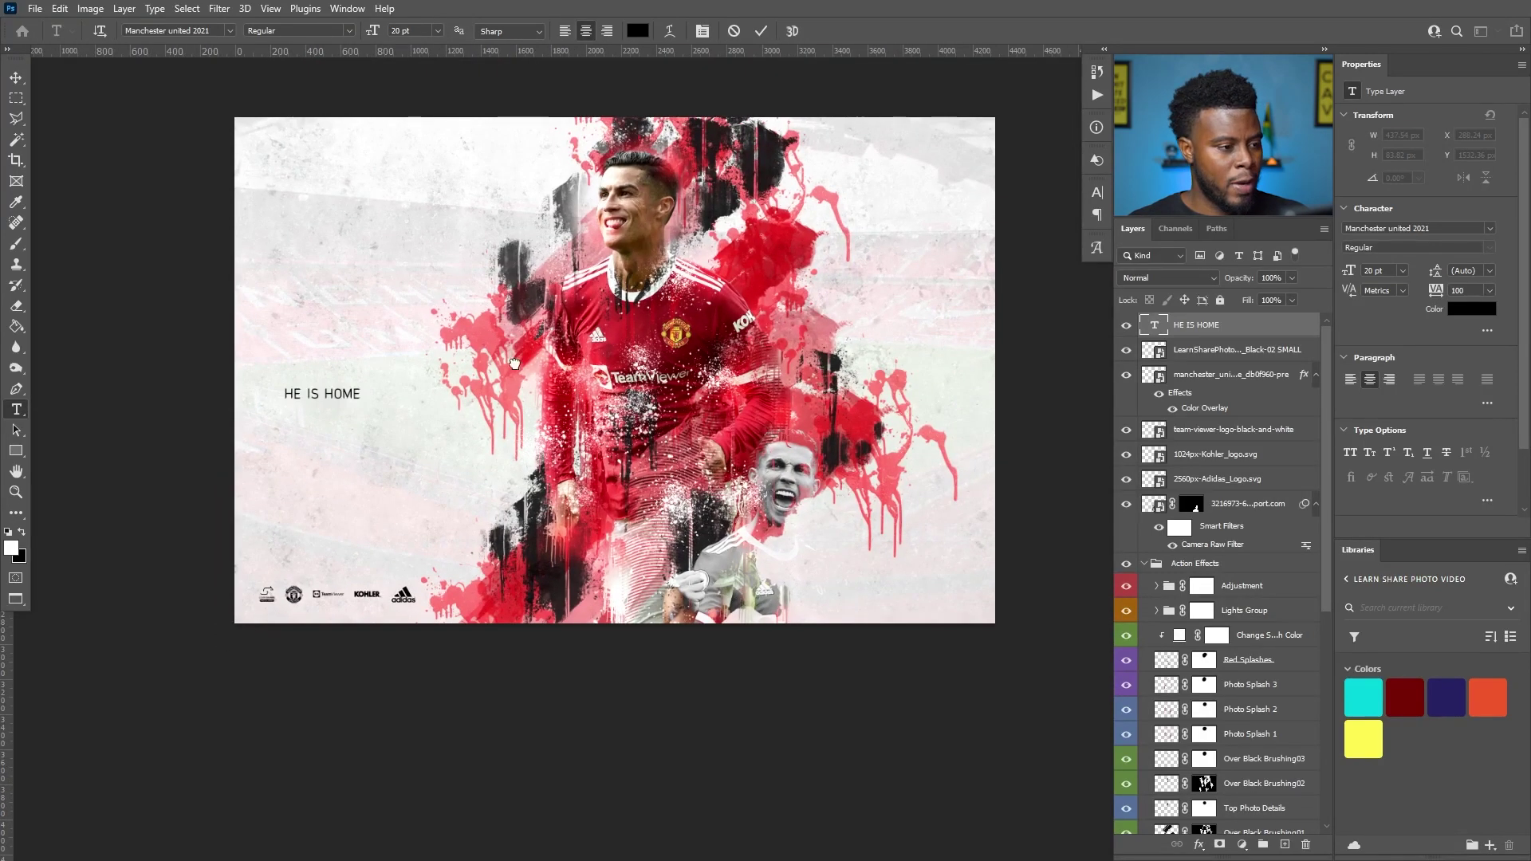
Hide the HE IS HOME text layer.
{"action": "key", "text": "v"}
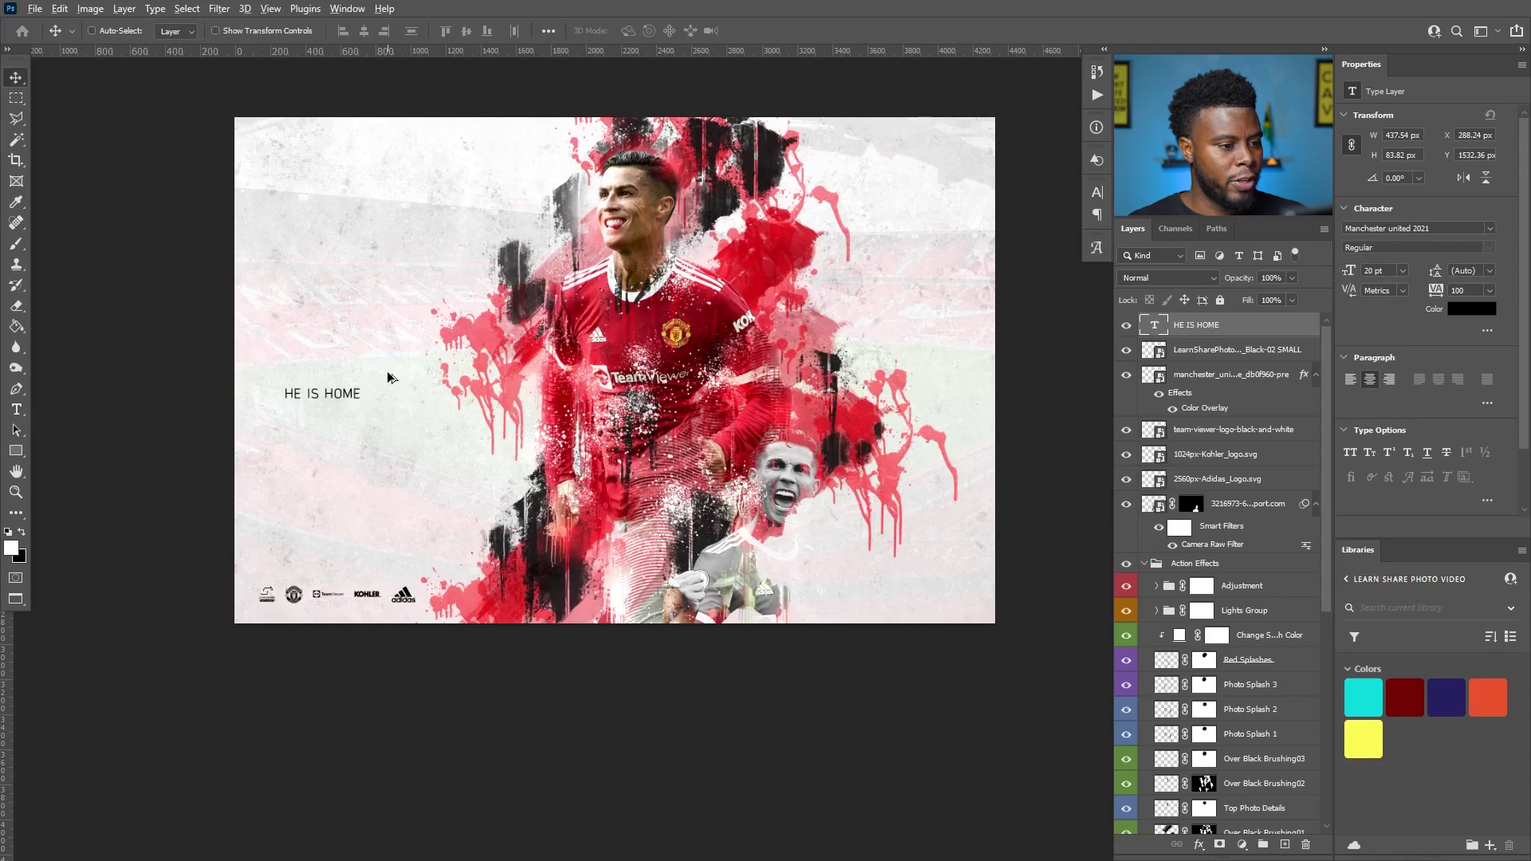
{"action": "scroll", "coordinate": [391, 376], "scroll_direction": "up", "scroll_amount": 1}
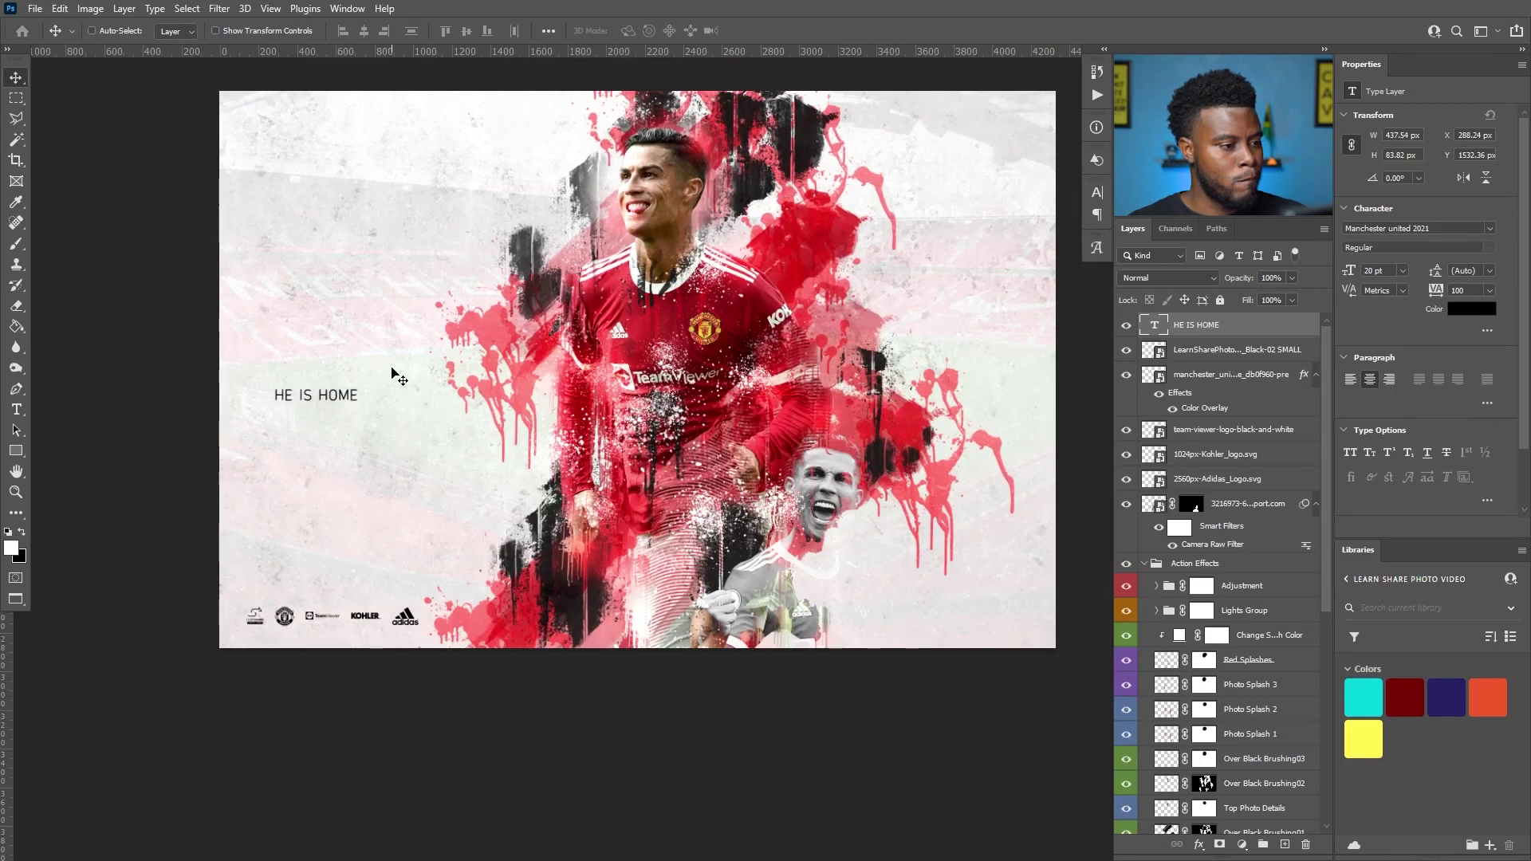
{"action": "left_click", "coordinate": [1126, 324]}
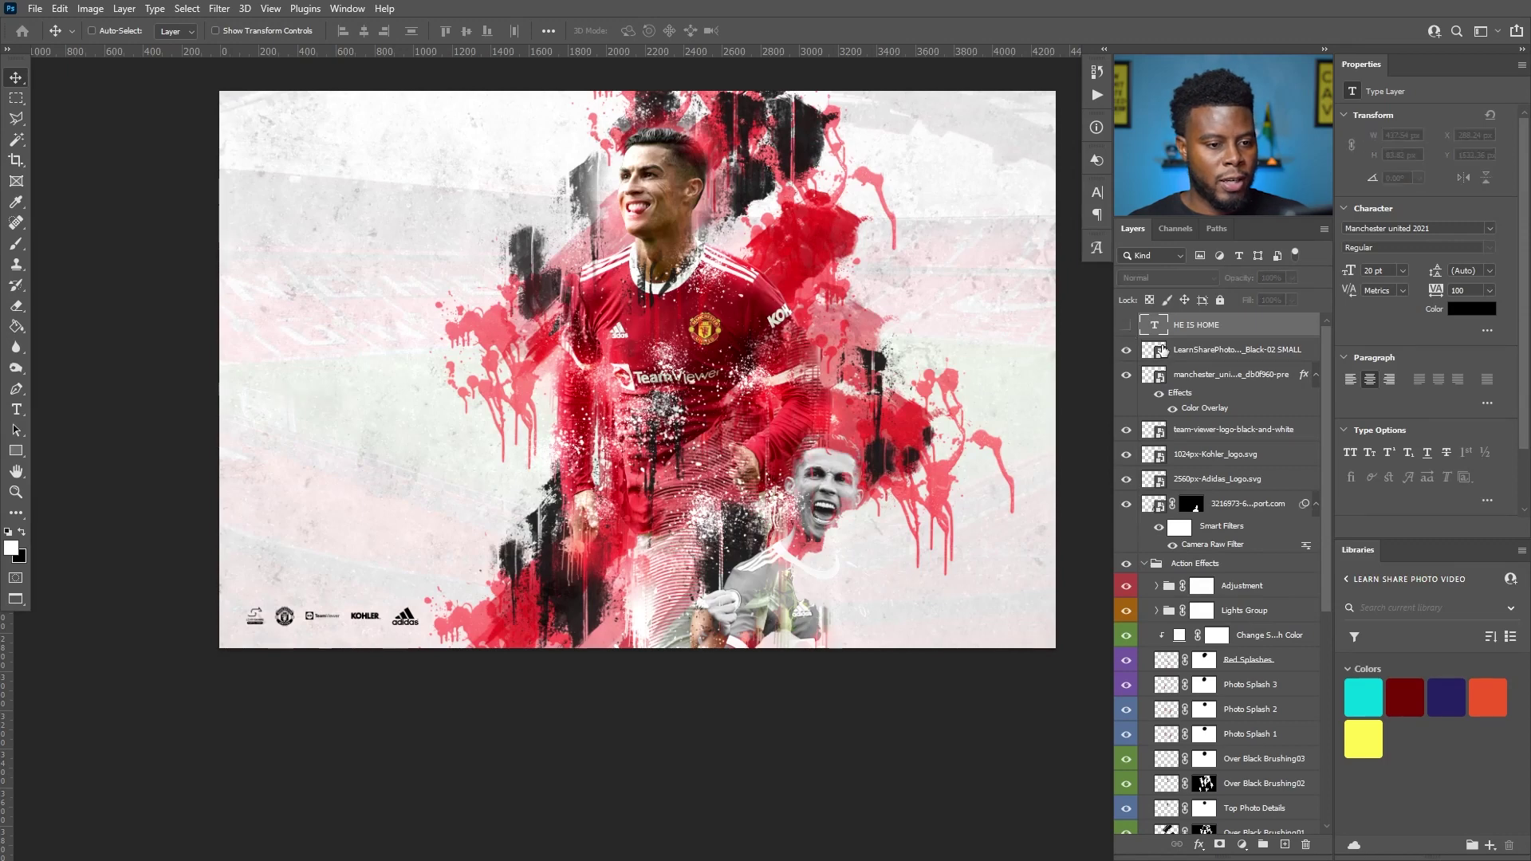
Group the five logo layers, from LearnSharePhotoVideo down to Adidas, and name the group Logo.
{"action": "left_click", "coordinate": [1203, 357]}
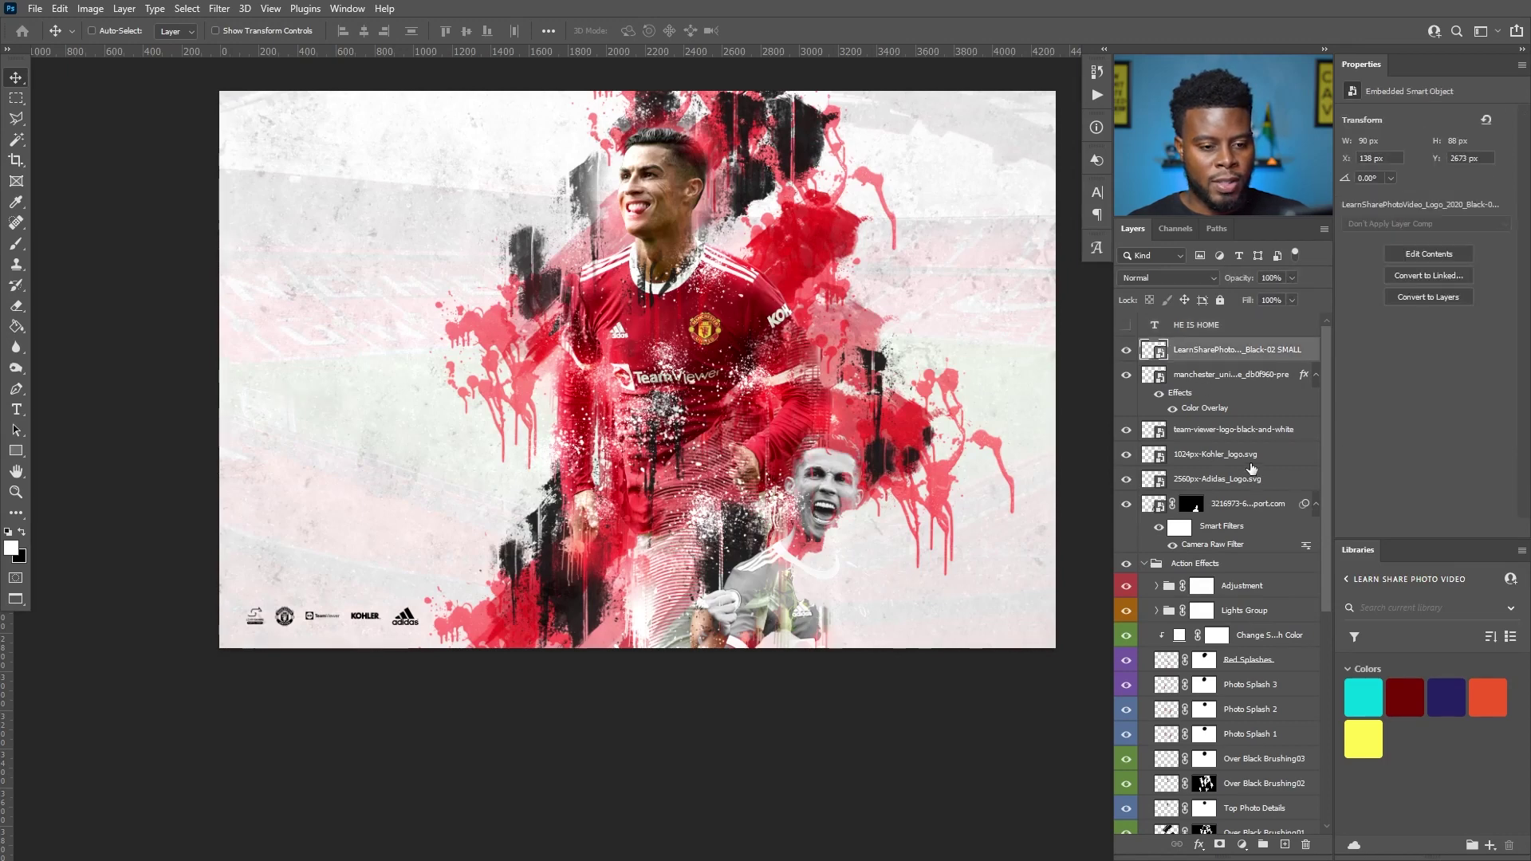
{"action": "scroll", "coordinate": [835, 308], "scroll_direction": "up", "scroll_amount": 2}
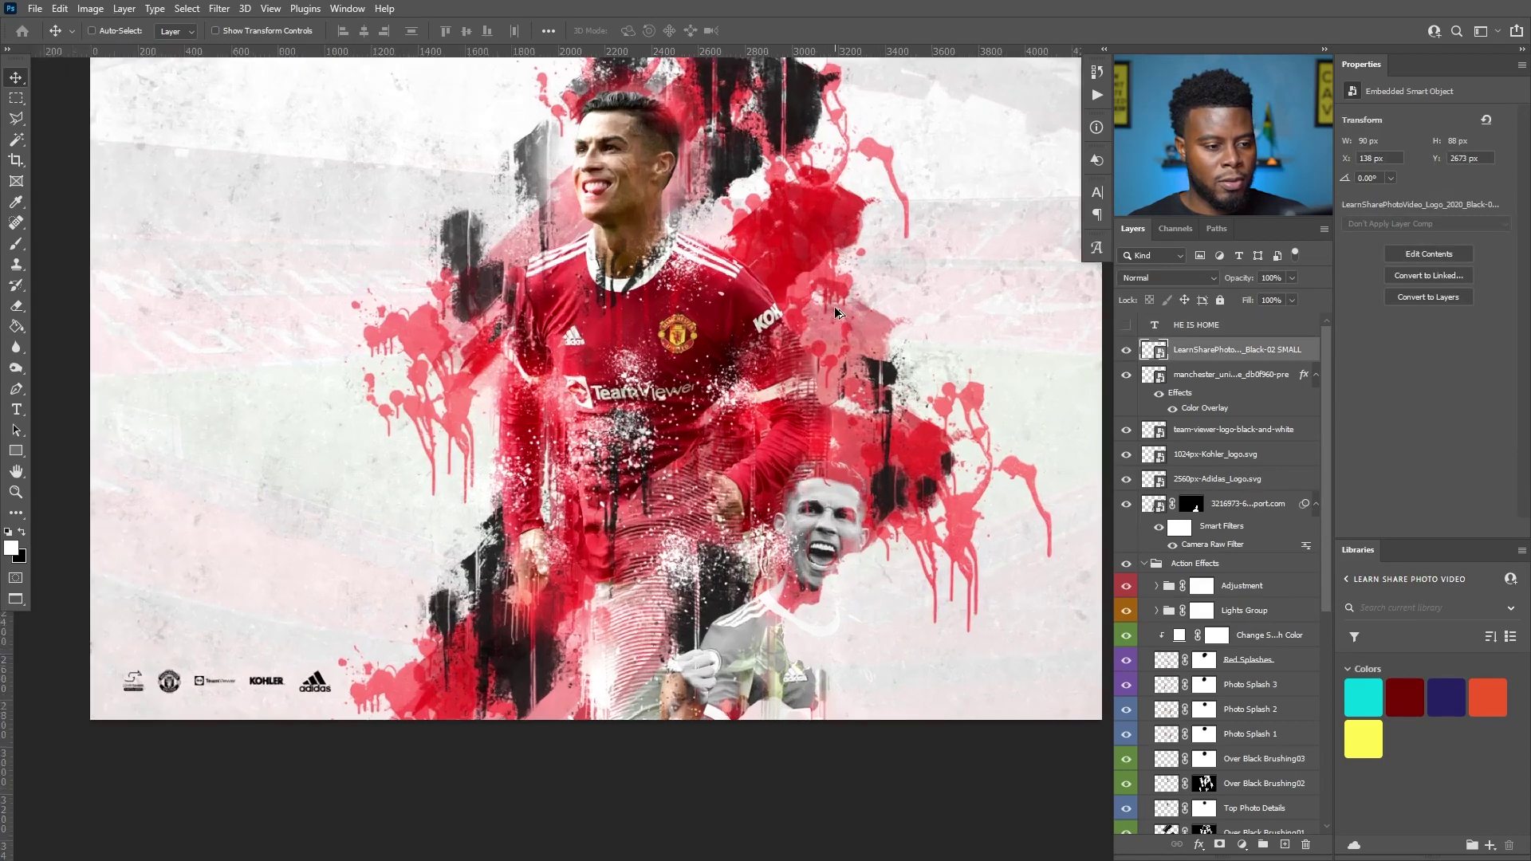
{"action": "left_click", "coordinate": [1263, 483], "text": "shift"}
{"action": "key", "text": "ctrl+g"}
{"action": "double_click", "coordinate": [1177, 349]}
{"action": "type", "text": "L"}
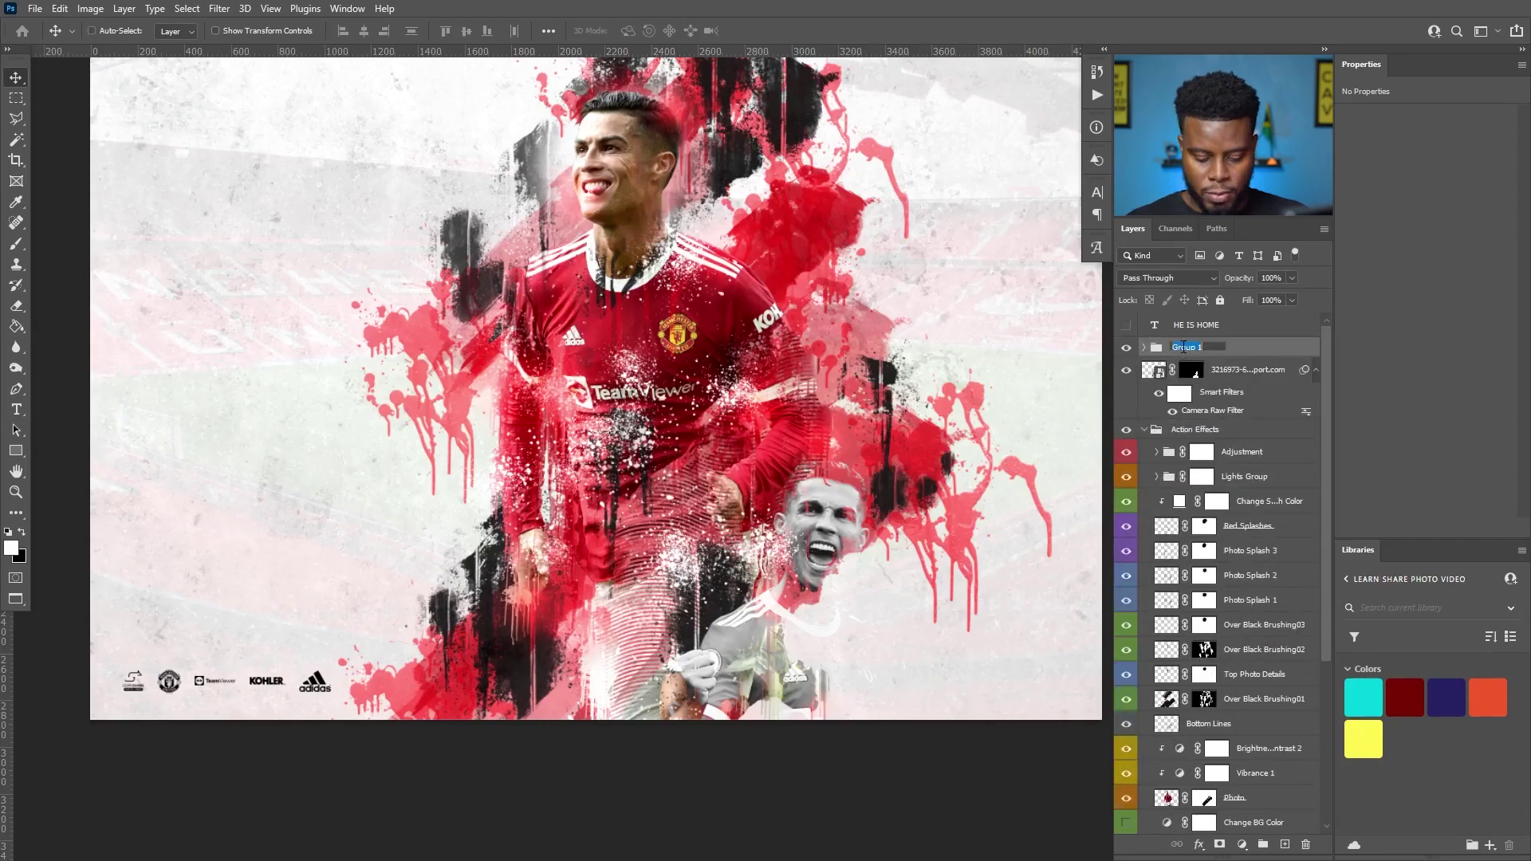
{"action": "type", "text": "ogo"}
{"action": "key", "text": "Return"}
Raise the Logo group from the lower corner and align it to the vertical center of the whole canvas.
{"action": "left_click_drag", "start_coordinate": [309, 603], "coordinate": [325, 343]}
{"action": "key", "text": "ctrl+a"}
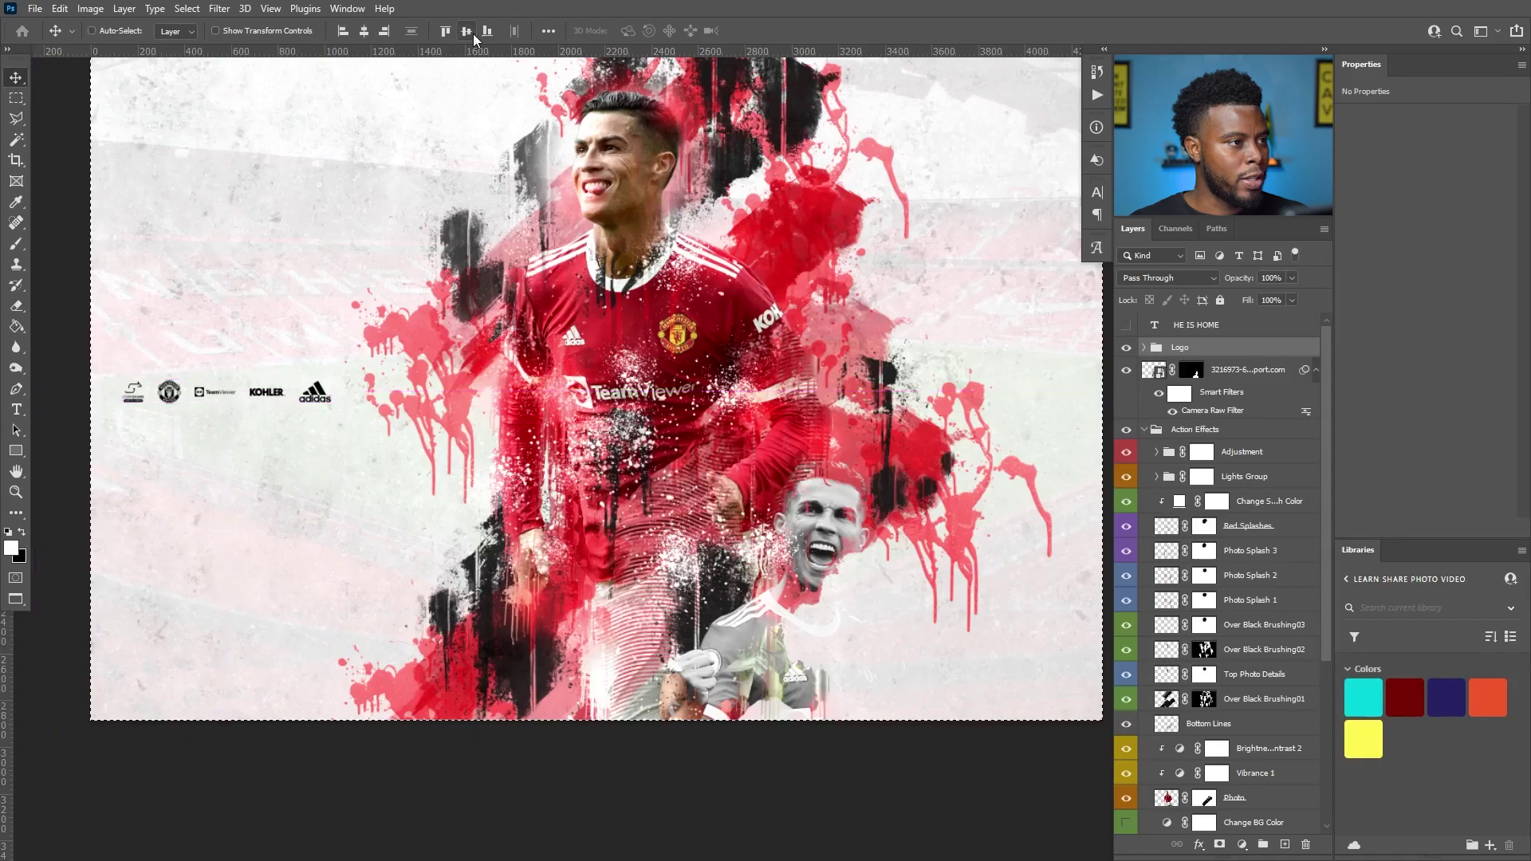
{"action": "left_click", "coordinate": [467, 31]}
{"action": "scroll", "coordinate": [288, 311], "scroll_direction": "down", "scroll_amount": 2}
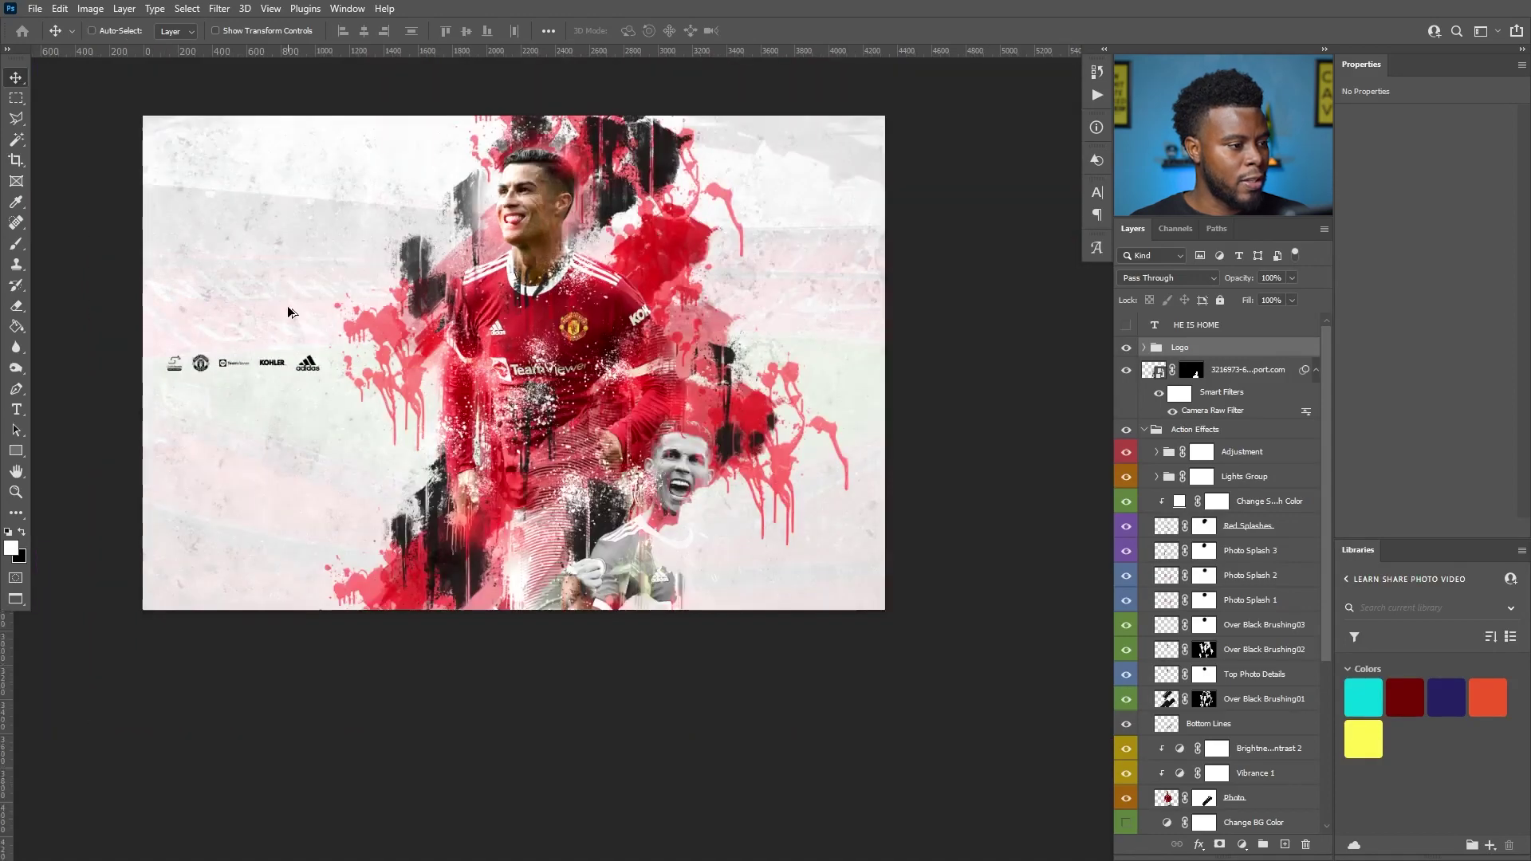
{"action": "scroll", "coordinate": [289, 311], "scroll_direction": "up", "scroll_amount": 1}
{"action": "scroll", "coordinate": [289, 311], "scroll_direction": "up", "scroll_amount": 1}
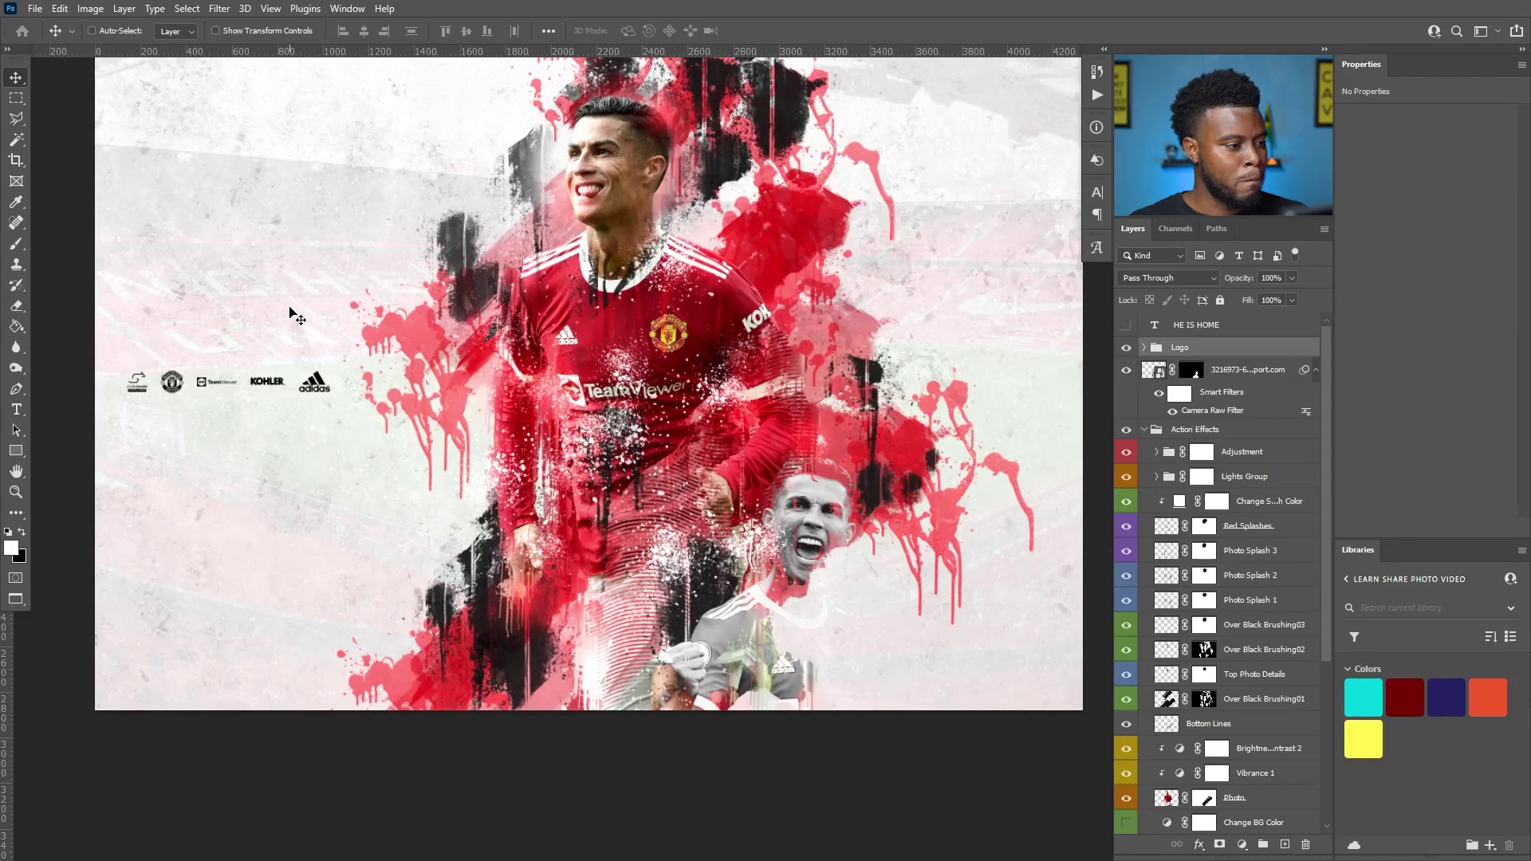
{"action": "scroll", "coordinate": [290, 307], "scroll_direction": "down", "scroll_amount": 1}
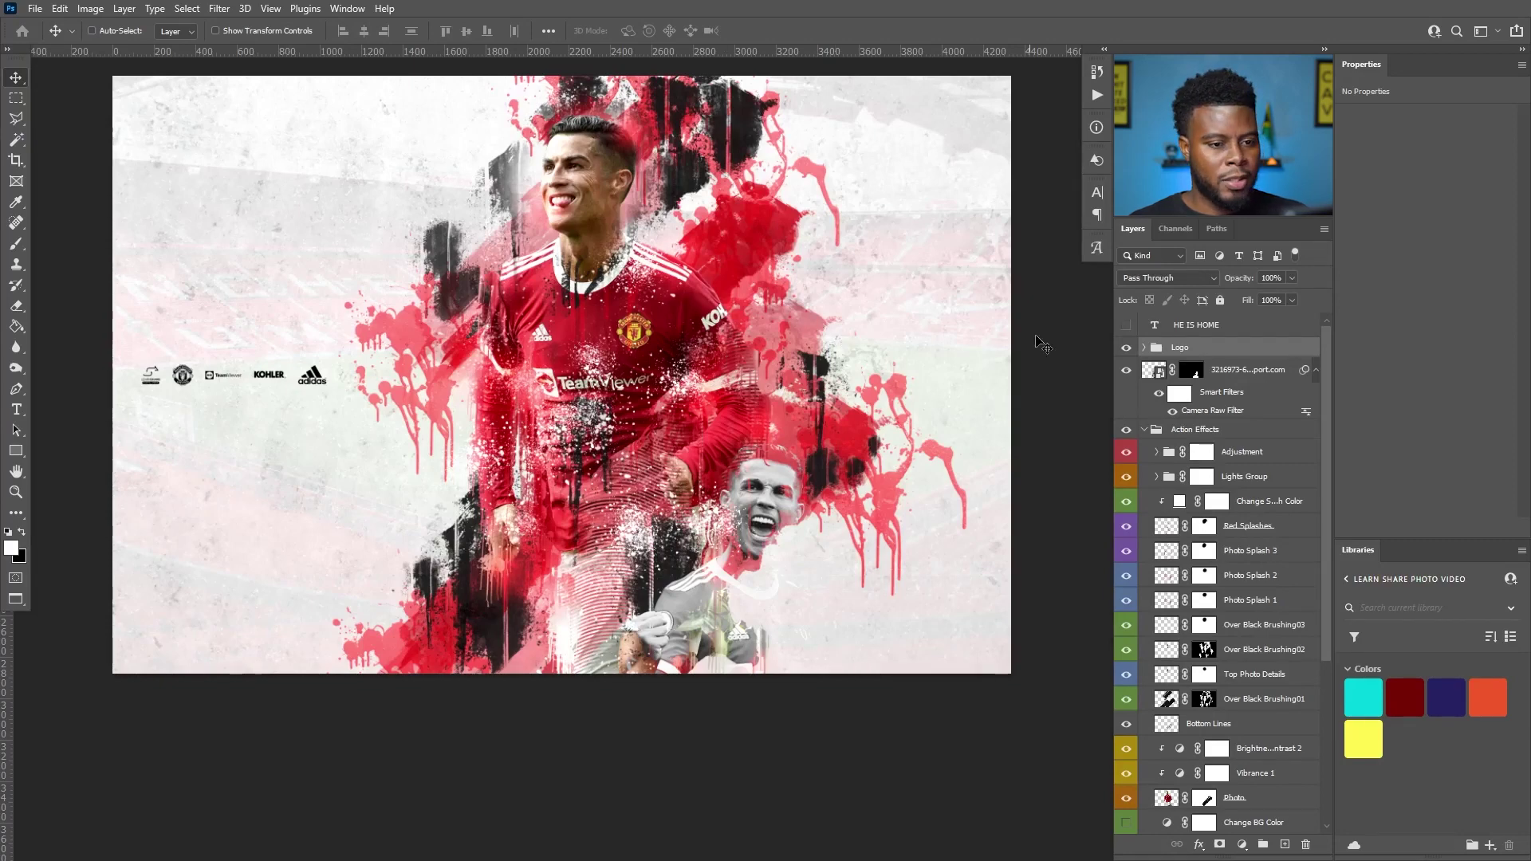
Enlarge the TeamViewer logo inside the Logo group and shift it right so it clears the Manchester United crest.
{"action": "left_click", "coordinate": [1144, 346]}
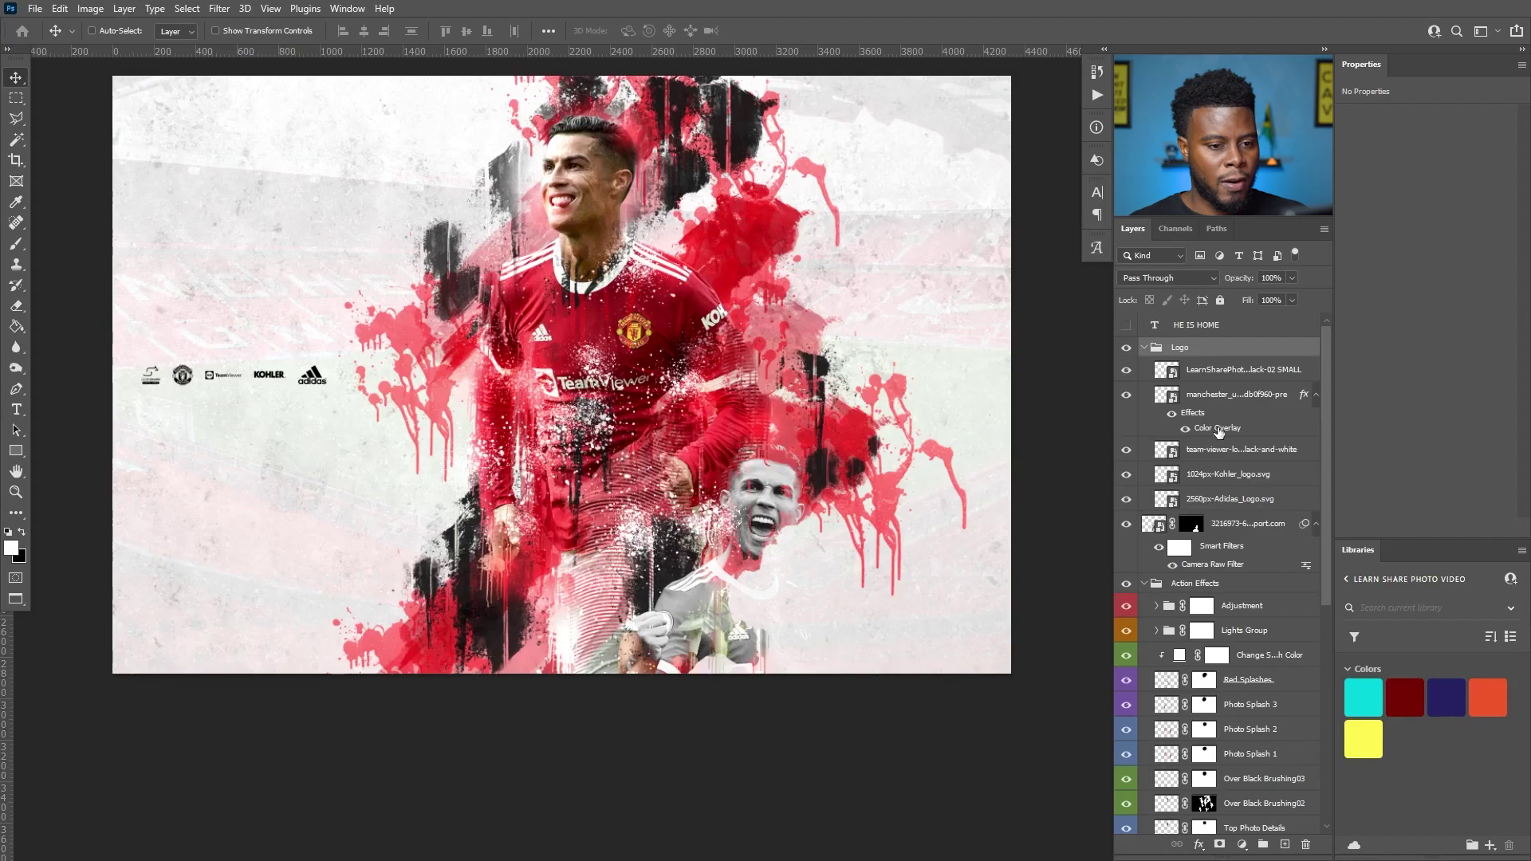
{"action": "left_click", "coordinate": [1220, 449]}
{"action": "scroll", "coordinate": [164, 370], "scroll_direction": "up", "scroll_amount": 2}
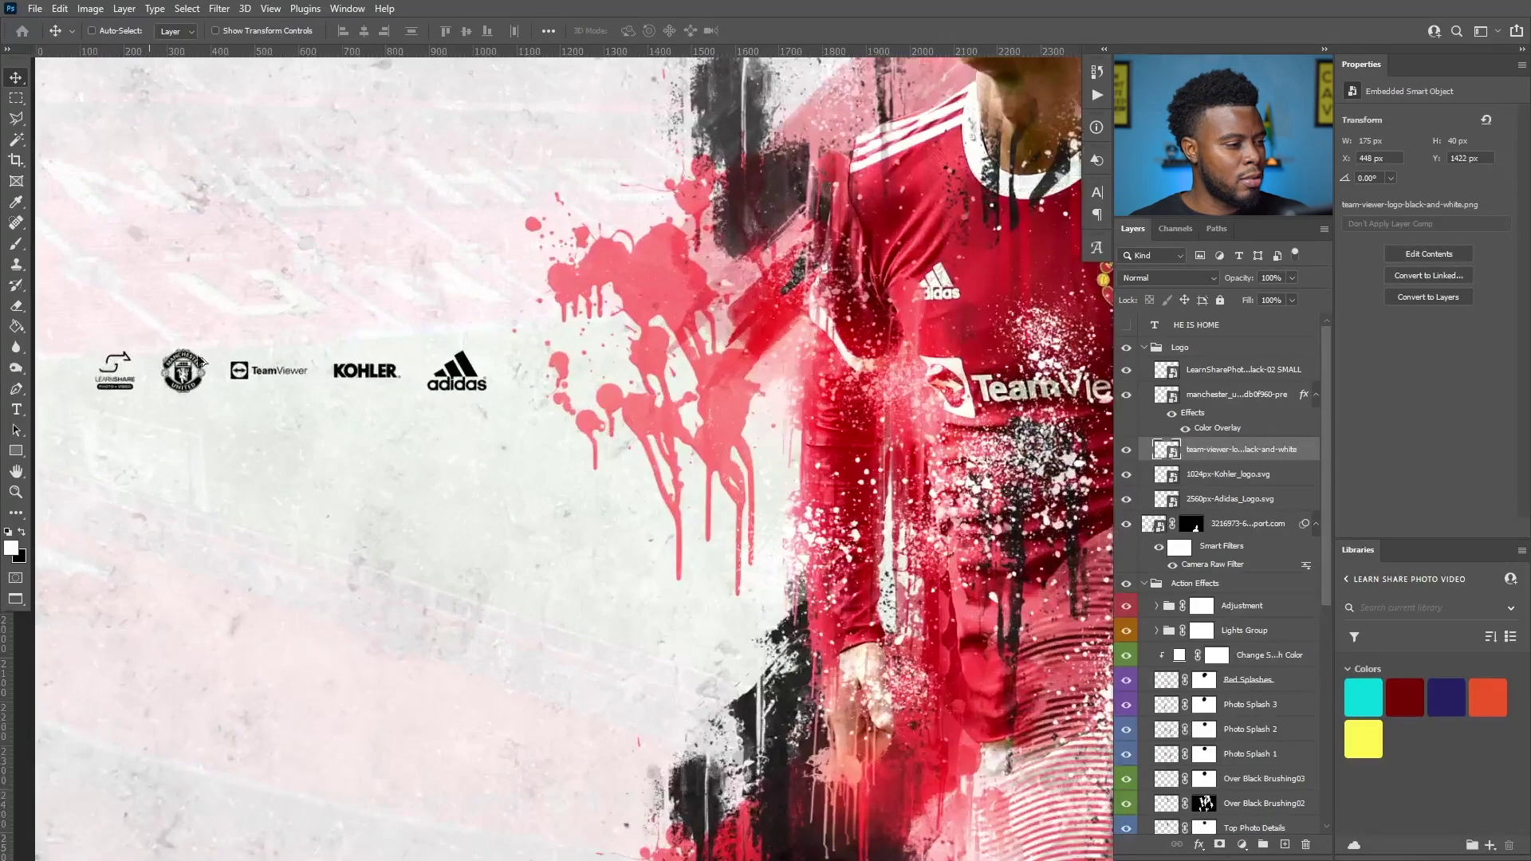
{"action": "scroll", "coordinate": [335, 239], "scroll_direction": "up", "scroll_amount": 1}
{"action": "key", "text": "ctrl+t"}
{"action": "left_click", "coordinate": [307, 30]}
{"action": "key", "text": "Up"}
{"action": "key", "text": "Return"}
{"action": "left_click_drag", "start_coordinate": [330, 375], "coordinate": [372, 378]}
Move the LearnSharePhotoVideo, Manchester United and TeamViewer logos together to the right along the row.
{"action": "left_click", "coordinate": [1268, 370], "text": "shift"}
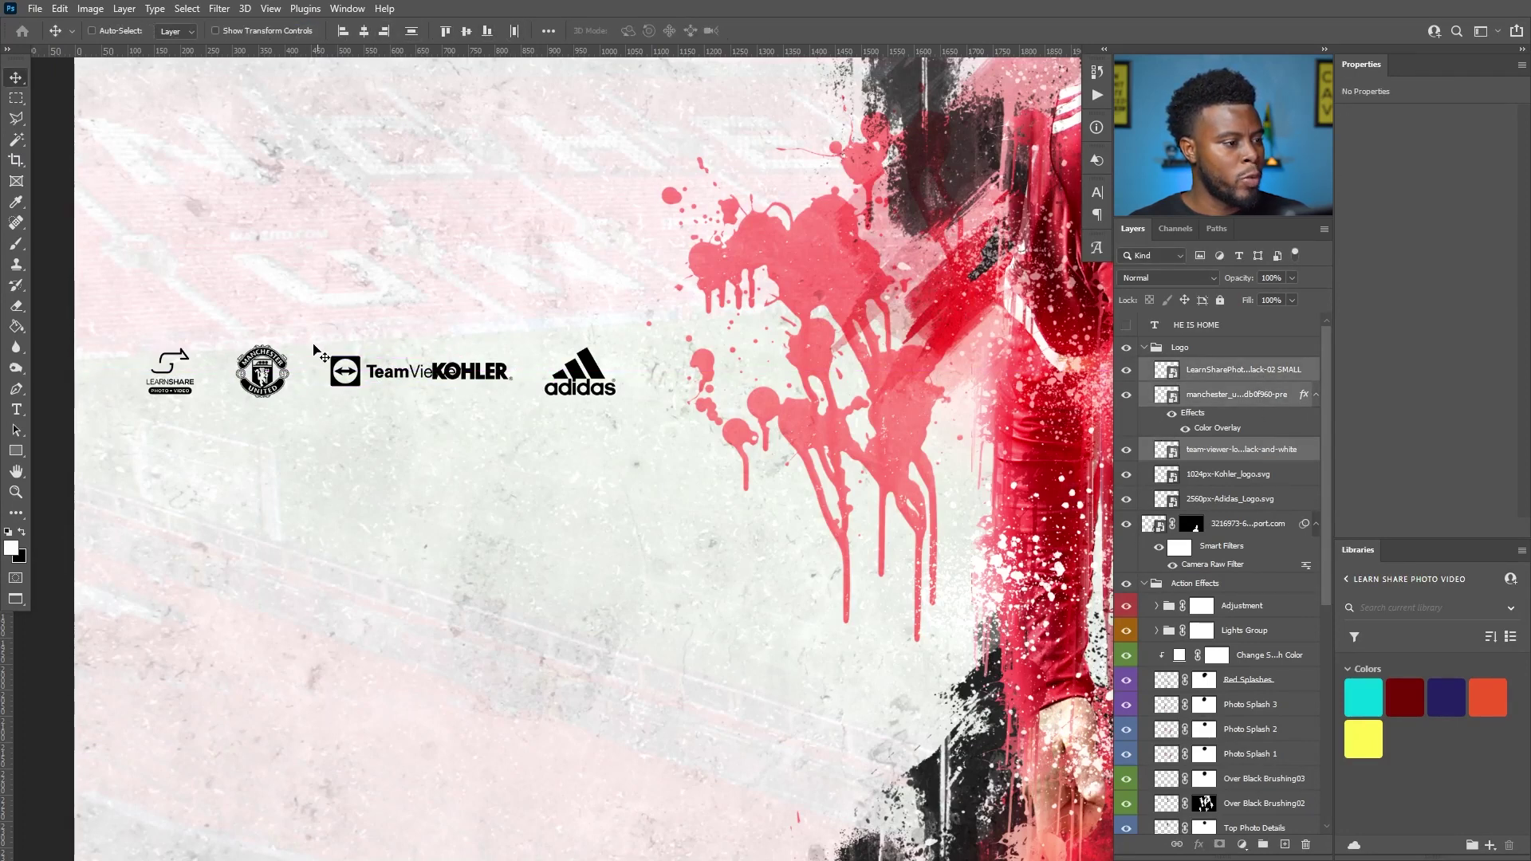
{"action": "left_click_drag", "start_coordinate": [332, 345], "coordinate": [420, 365]}
{"action": "key", "text": "ctrl+minus"}
{"action": "key", "text": "ctrl+minus"}
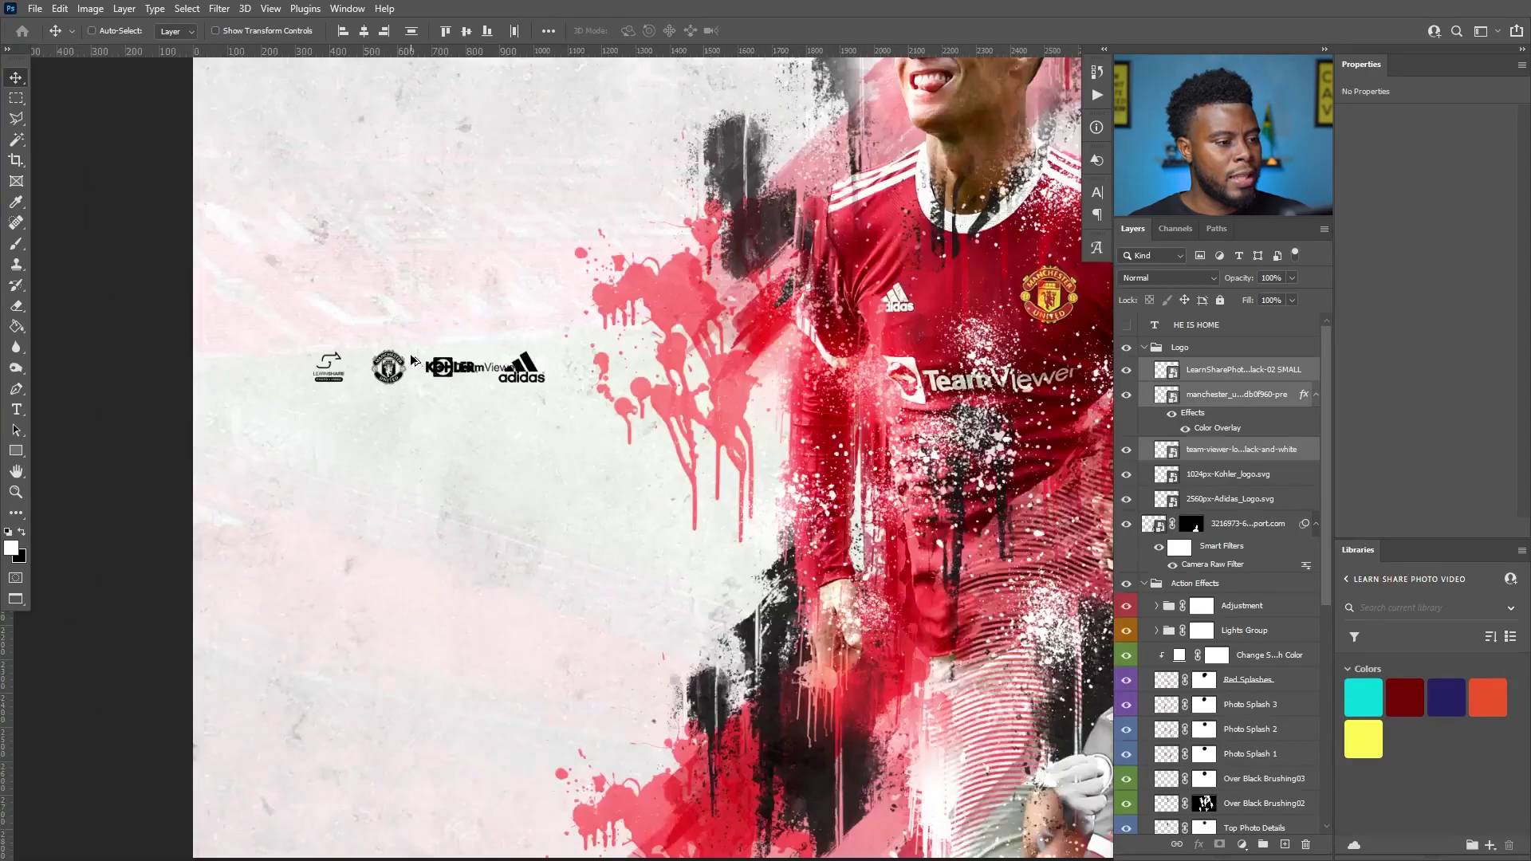
Move the Kohler and Adidas logos together across to the open area beyond the player, slightly above the other logos' row.
{"action": "scroll", "coordinate": [520, 402], "scroll_direction": "right", "scroll_amount": 3}
{"action": "left_click", "coordinate": [1248, 476]}
{"action": "left_click", "coordinate": [1251, 501], "text": "shift"}
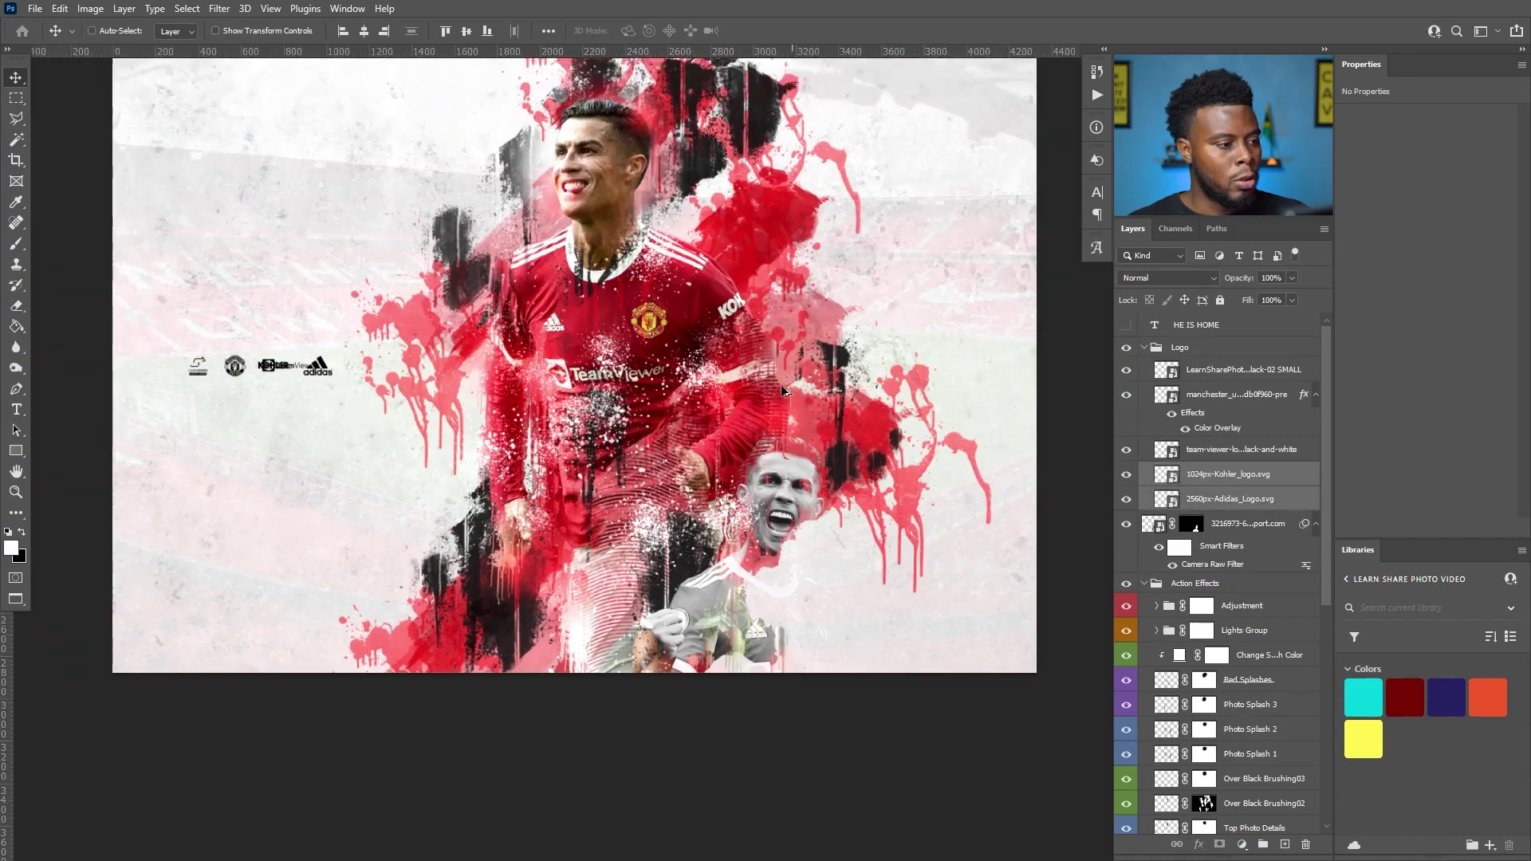
{"action": "left_click_drag", "start_coordinate": [297, 366], "coordinate": [939, 365]}
{"action": "scroll", "coordinate": [855, 395], "scroll_direction": "up", "scroll_amount": 1}
{"action": "scroll", "coordinate": [853, 390], "scroll_direction": "up", "scroll_amount": 1}
{"action": "scroll", "coordinate": [853, 391], "scroll_direction": "down", "scroll_amount": 1}
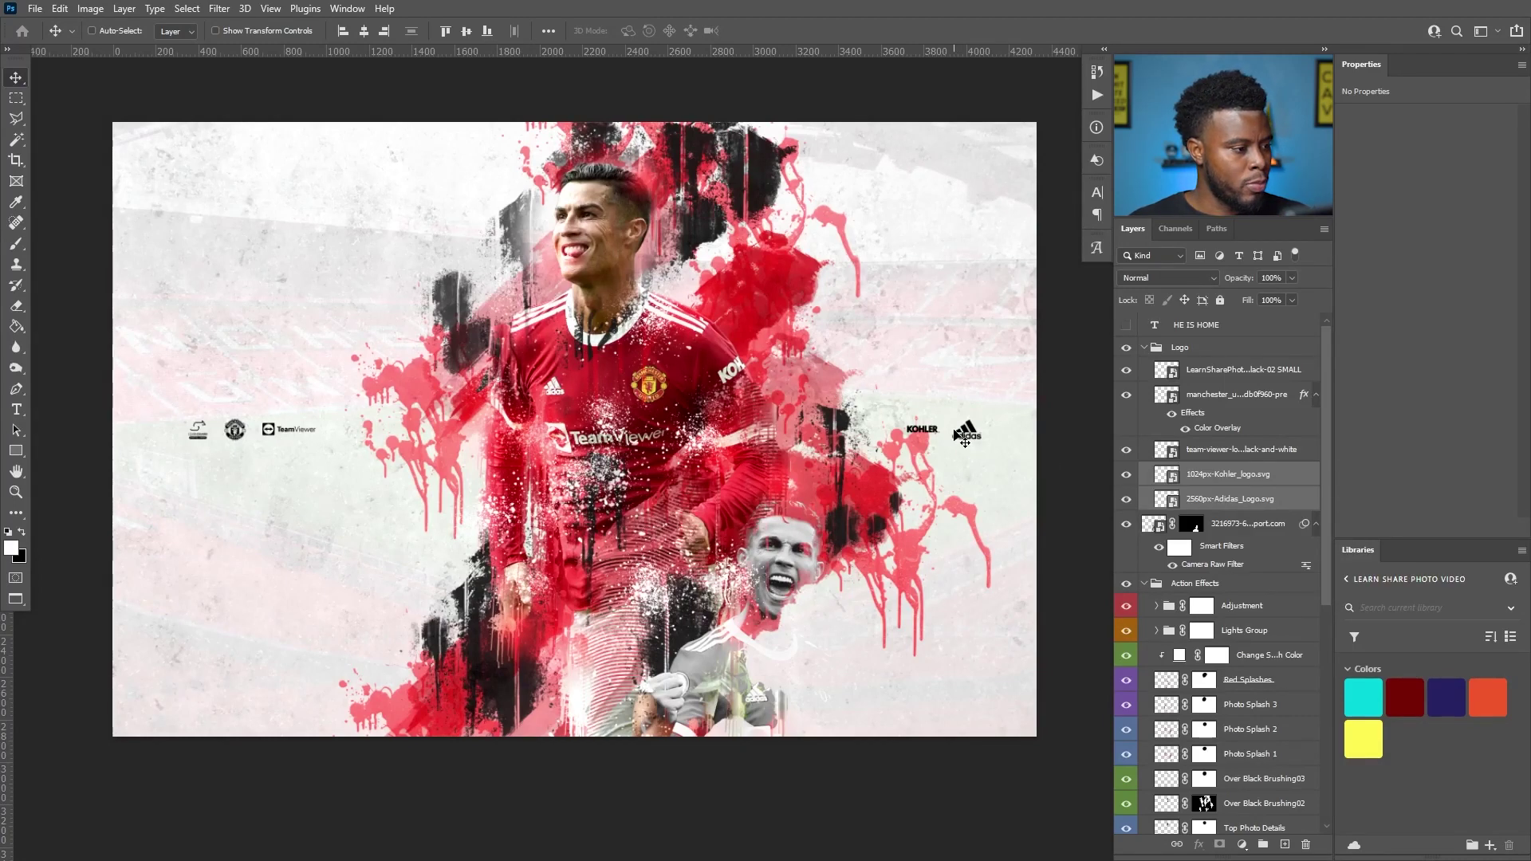
{"action": "left_click_drag", "start_coordinate": [960, 434], "coordinate": [959, 391]}
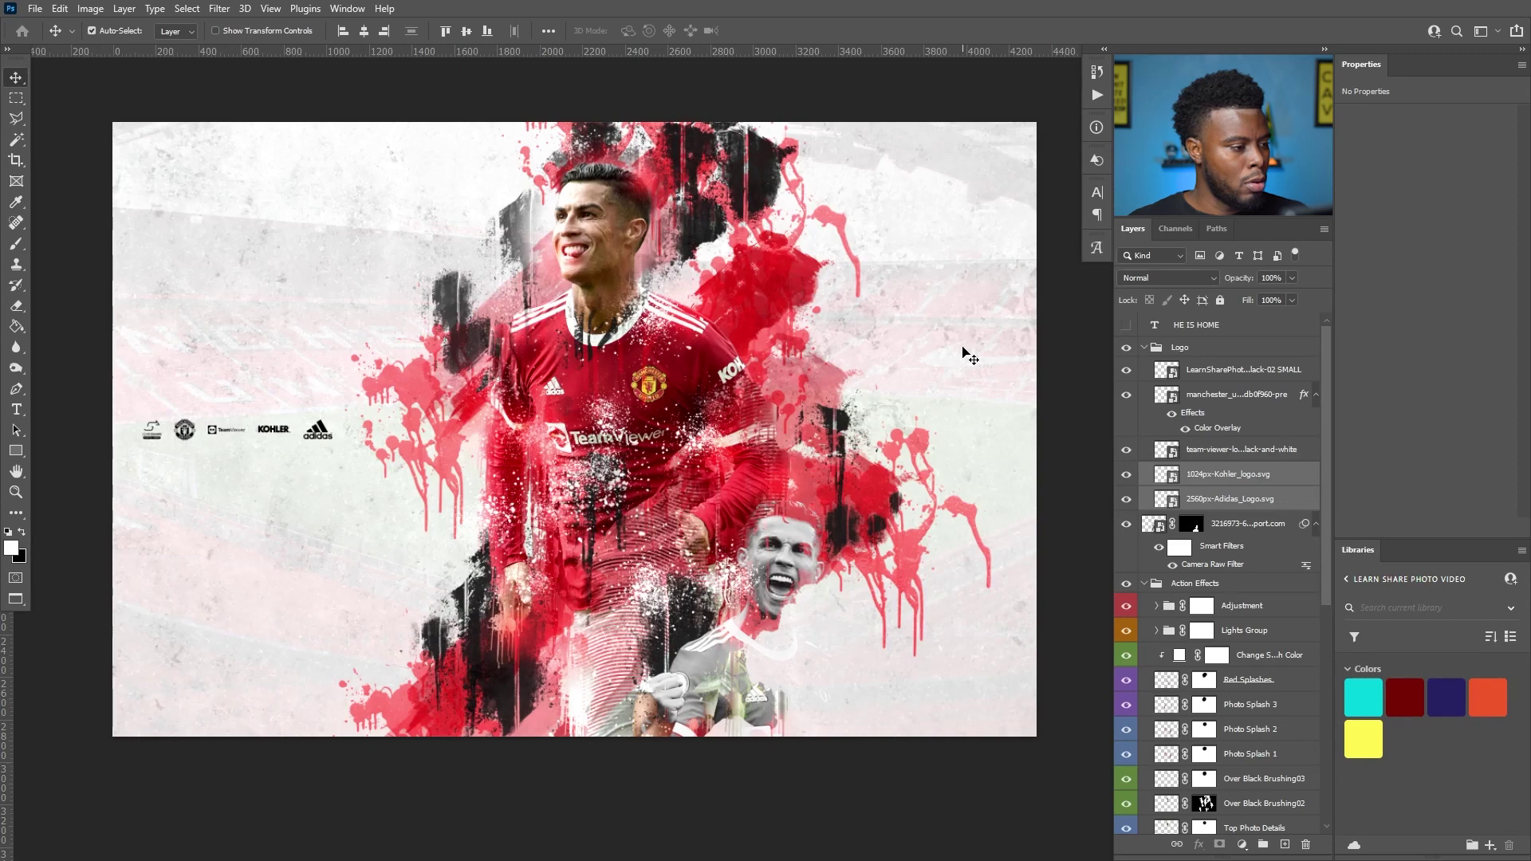
Step back through the recent logo moves to compare arrangements, and restore the Kohler and Adidas placement.
{"action": "key", "text": "ctrl+a"}
{"action": "key", "text": "ctrl+z"}
{"action": "key", "text": "ctrl+z"}
{"action": "key", "text": "ctrl+z"}
{"action": "key", "text": "ctrl+z"}
{"action": "key", "text": "ctrl+z"}
{"action": "key", "text": "ctrl+z"}
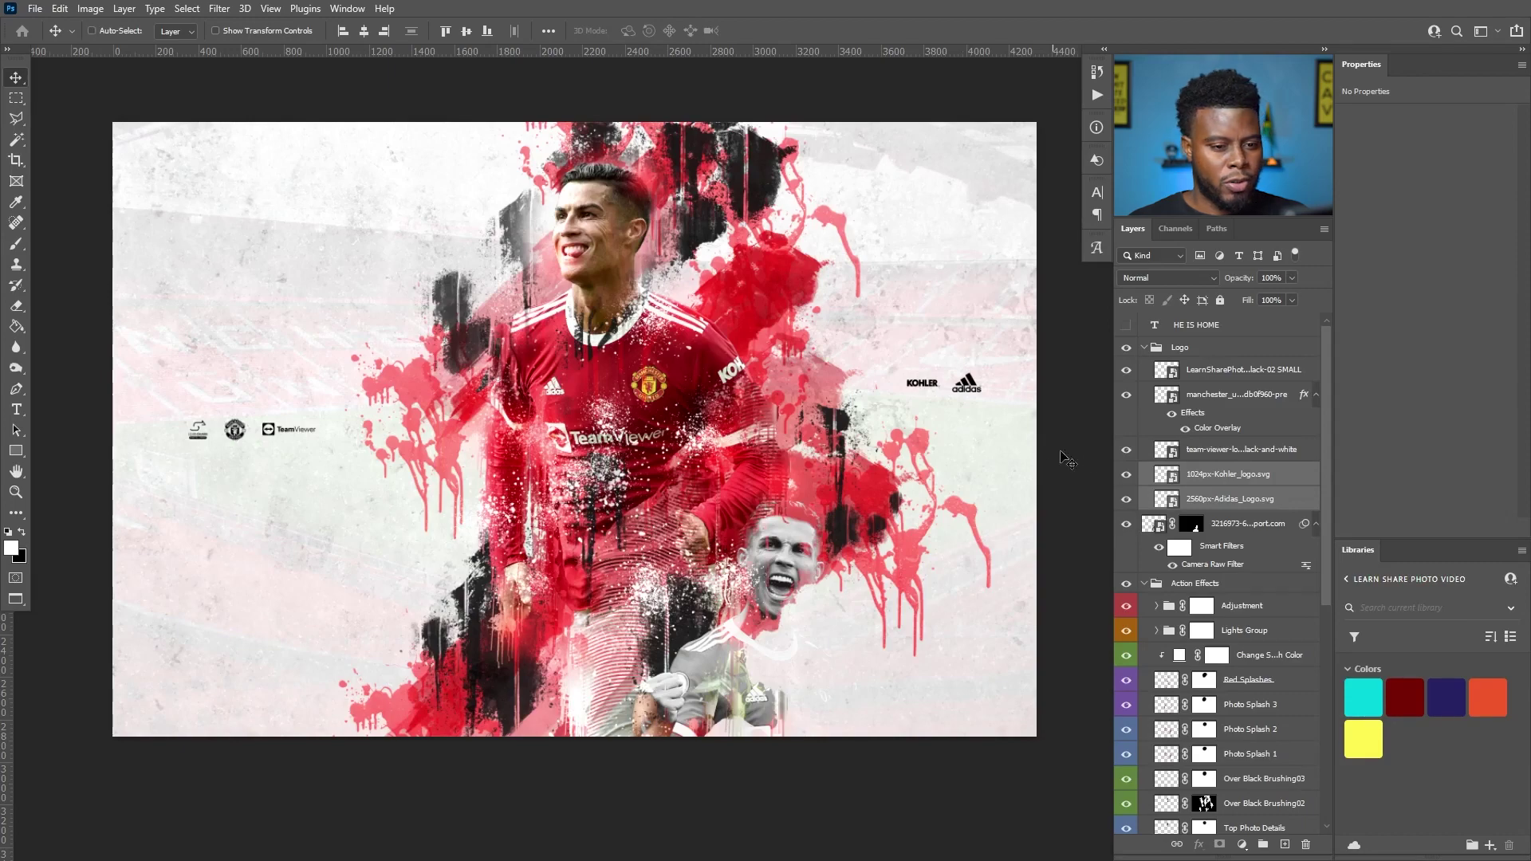
Hide the Kohler, Adidas and TeamViewer logo layers in the Logo group.
{"action": "left_click", "coordinate": [1126, 475]}
{"action": "left_click", "coordinate": [1123, 500]}
{"action": "scroll", "coordinate": [238, 386], "scroll_direction": "up", "scroll_amount": 3}
{"action": "scroll", "coordinate": [238, 386], "scroll_direction": "down", "scroll_amount": 3}
{"action": "scroll", "coordinate": [238, 386], "scroll_direction": "up", "scroll_amount": 3}
{"action": "scroll", "coordinate": [238, 386], "scroll_direction": "down", "scroll_amount": 3}
{"action": "scroll", "coordinate": [239, 390], "scroll_direction": "up", "scroll_amount": 2}
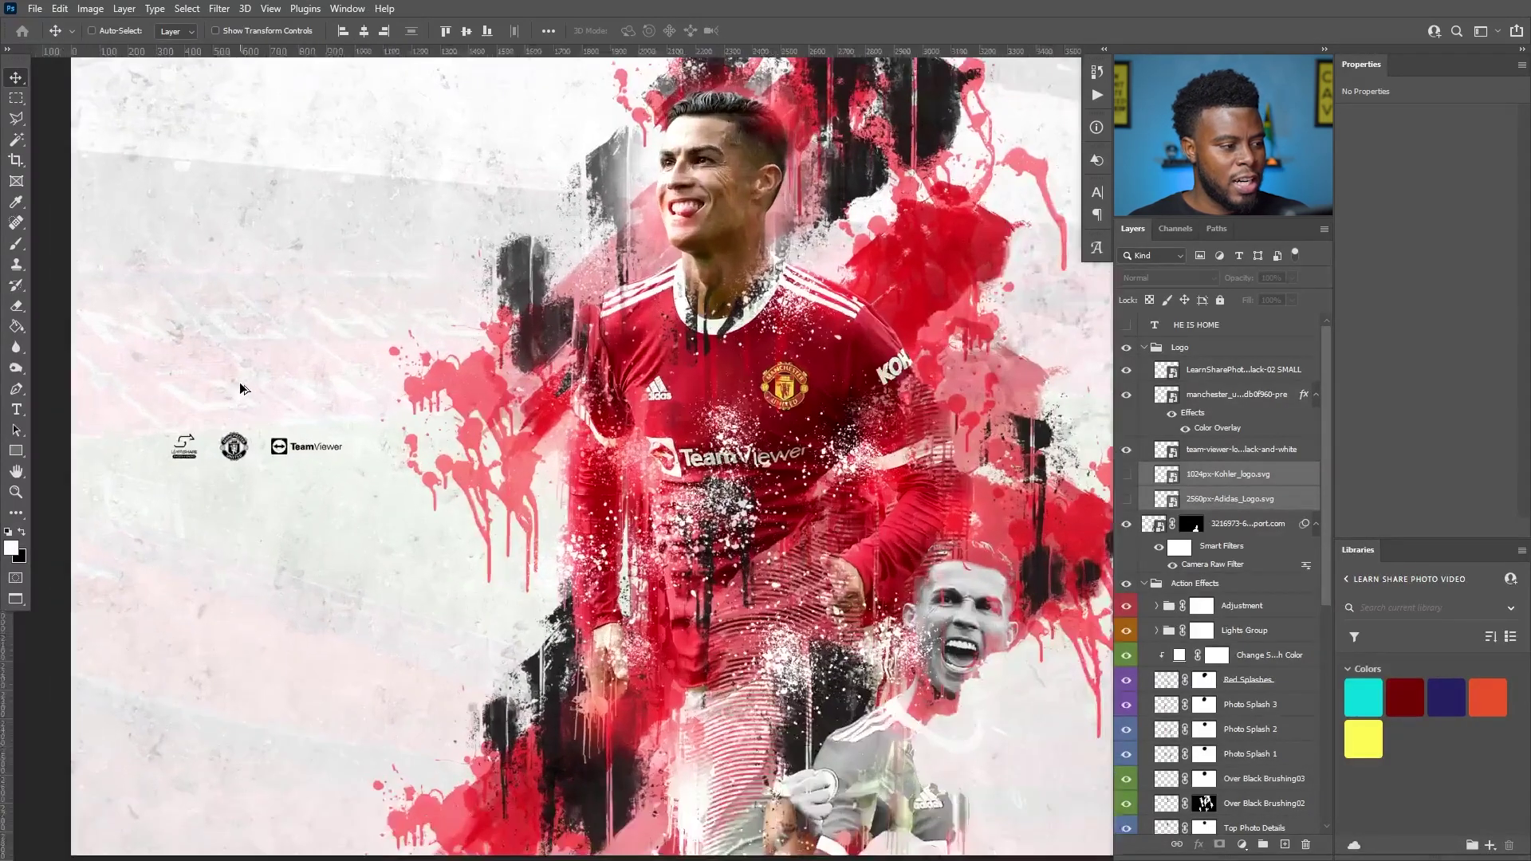
{"action": "left_click", "coordinate": [1126, 451]}
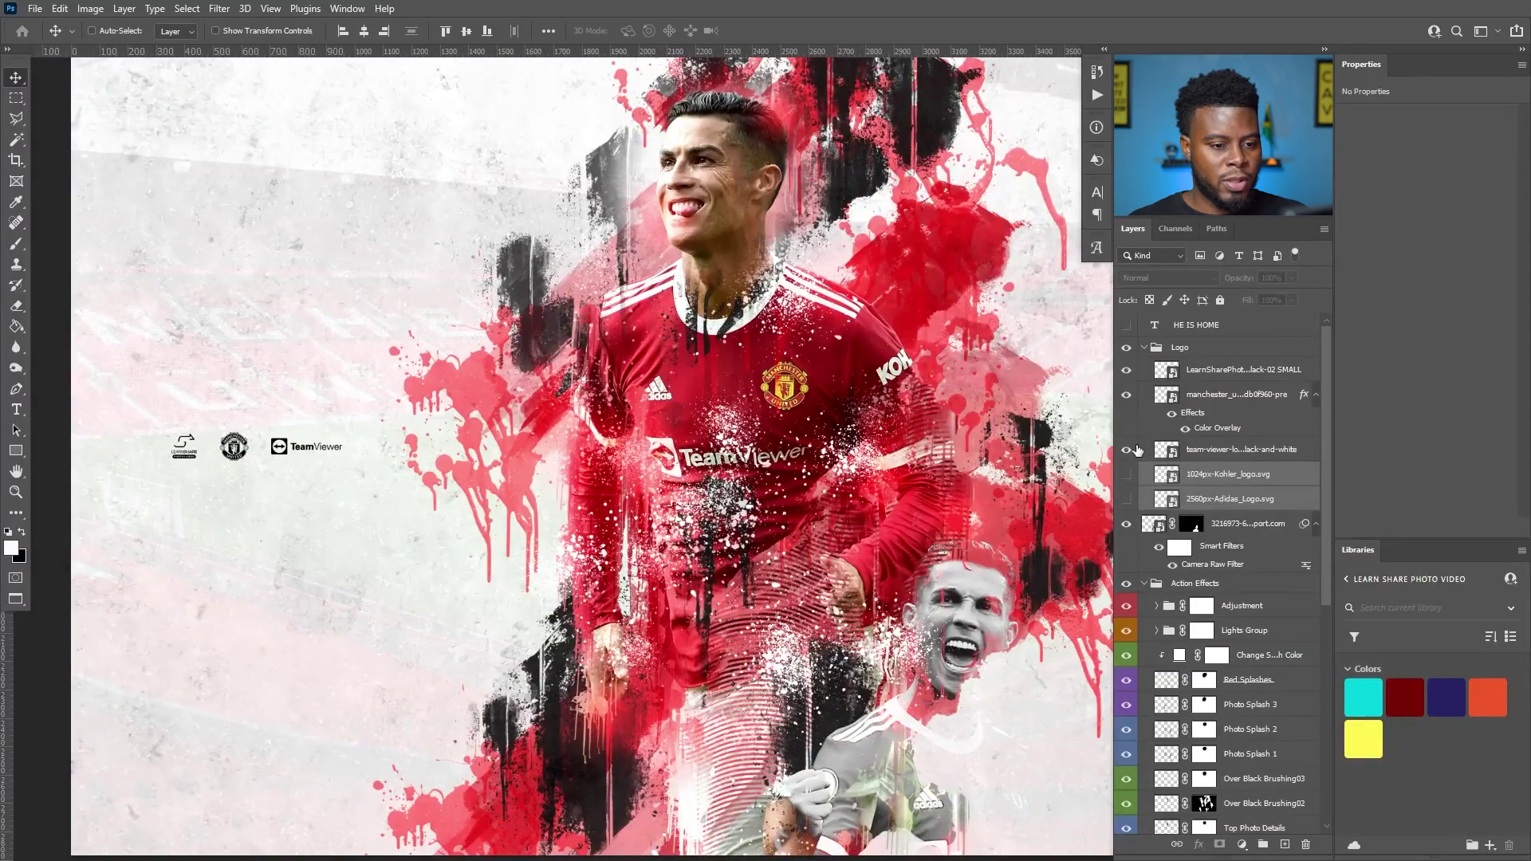
{"action": "scroll", "coordinate": [182, 444], "scroll_direction": "up", "scroll_amount": 2}
{"action": "scroll", "coordinate": [182, 444], "scroll_direction": "down", "scroll_amount": 2}
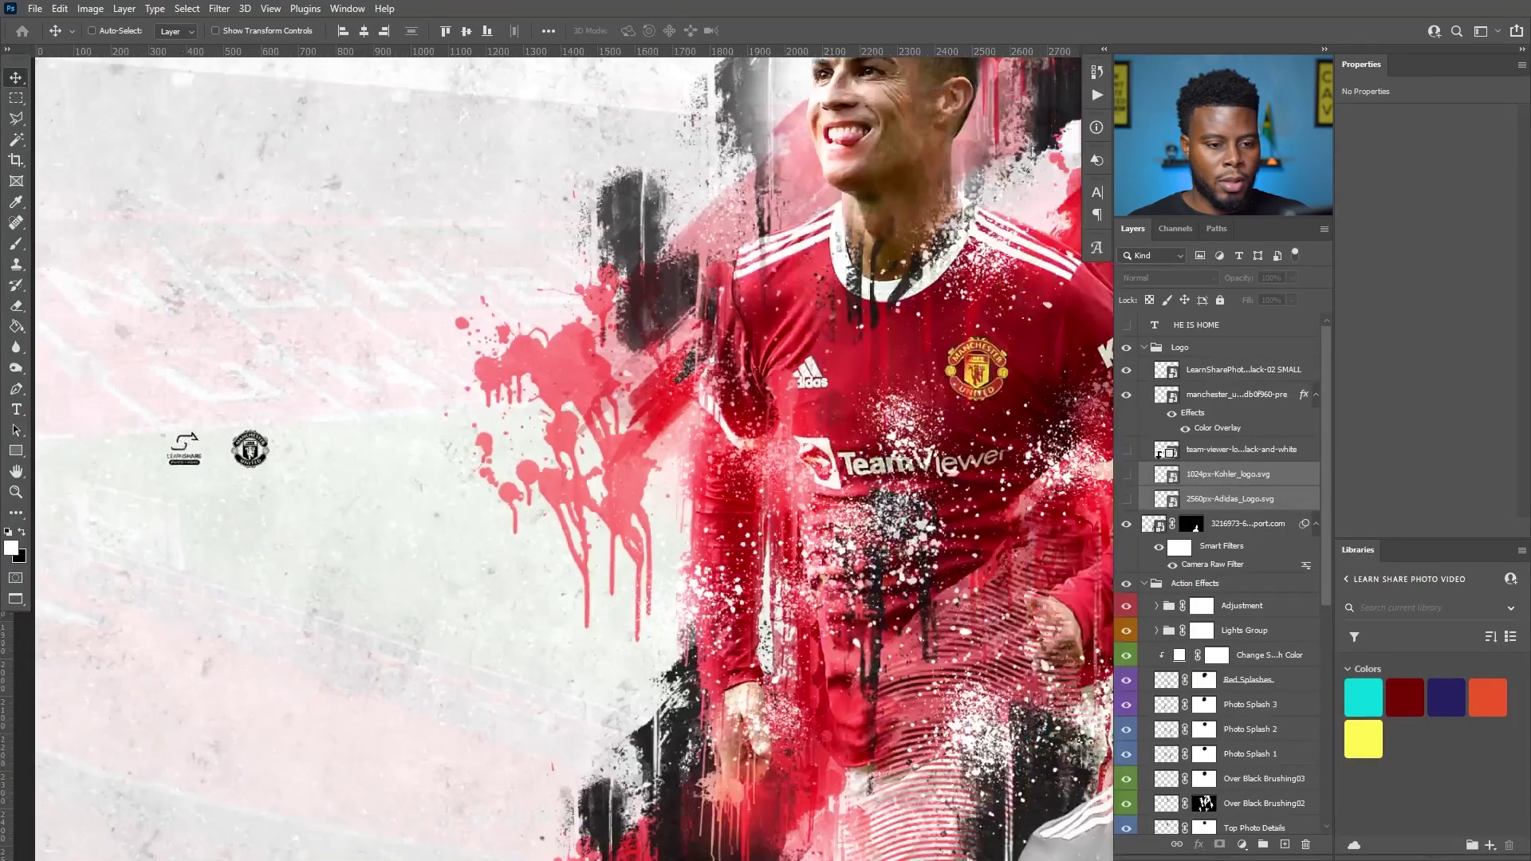
Scale the LearnSharePhotoVideo and Manchester United logos together to 150%.
{"action": "left_click", "coordinate": [1241, 395]}
{"action": "left_click", "coordinate": [1231, 375], "text": "shift"}
{"action": "key", "text": "ctrl+t"}
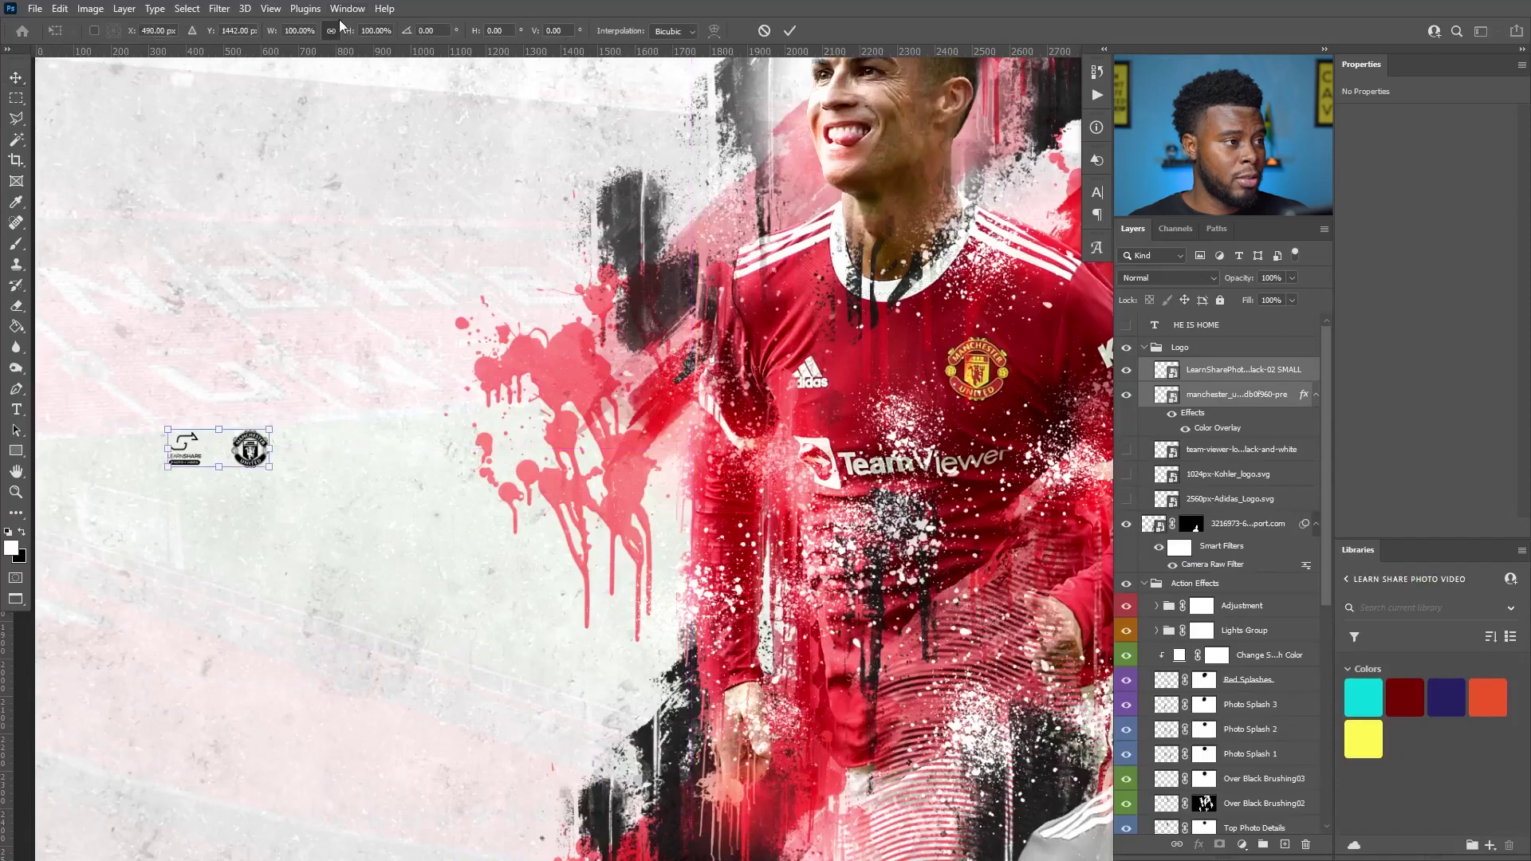
{"action": "key", "text": "shift+Up"}
{"action": "key", "text": "shift+Up"}
{"action": "key", "text": "shift+Up"}
{"action": "key", "text": "shift+Up"}
{"action": "key", "text": "shift+Up"}
{"action": "key", "text": "Return"}
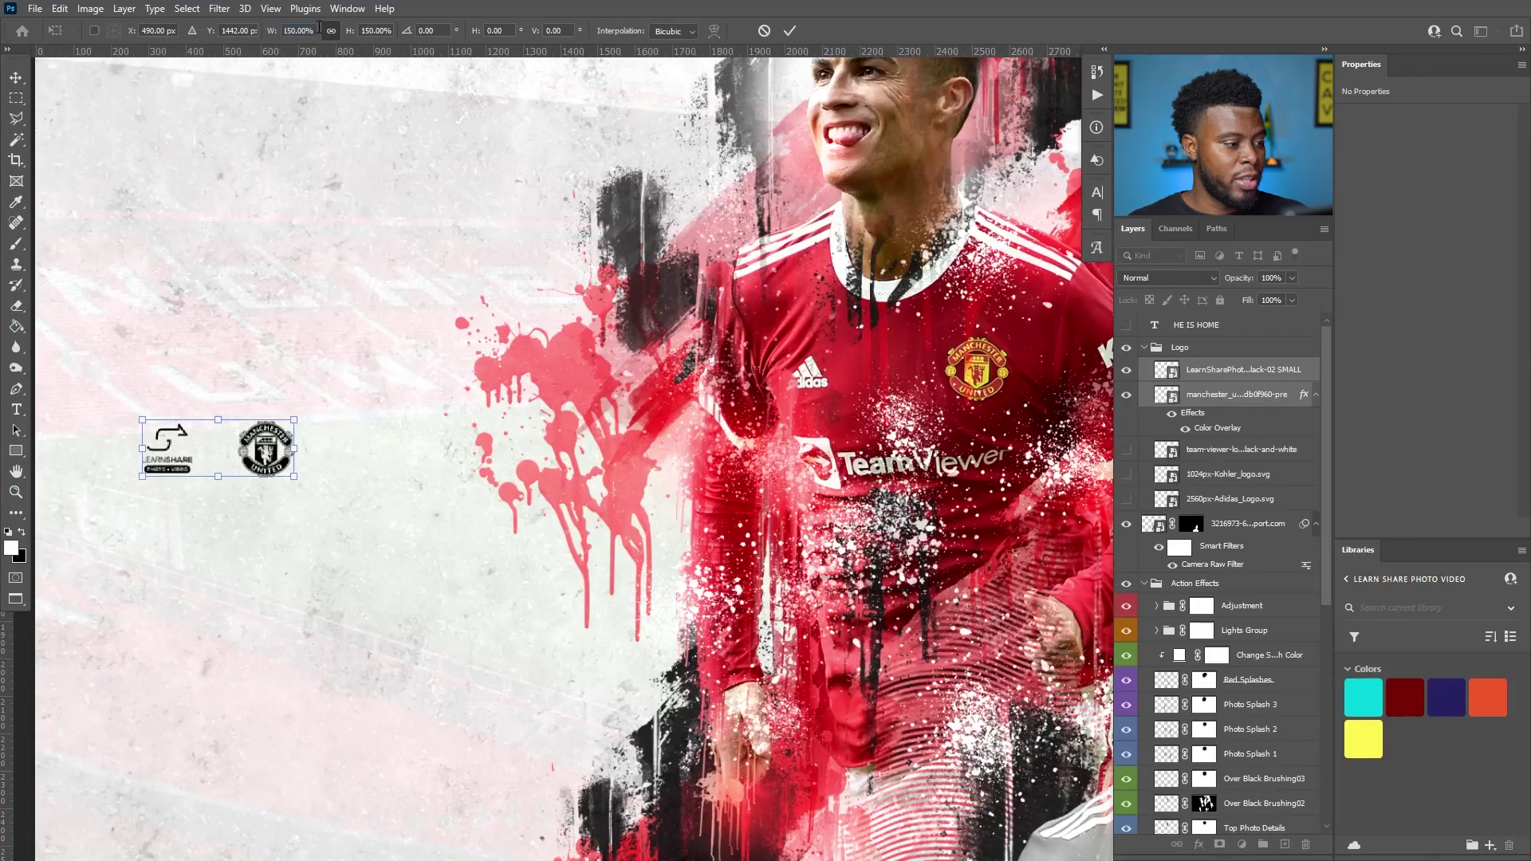
{"action": "key", "text": "Return"}
Move the LearnSharePhotoVideo and Manchester United logos down together and place them in the pale area beside the player's lowered hand.
{"action": "scroll", "coordinate": [270, 277], "scroll_direction": "down", "scroll_amount": 8}
{"action": "scroll", "coordinate": [272, 283], "scroll_direction": "up", "scroll_amount": 3}
{"action": "scroll", "coordinate": [274, 284], "scroll_direction": "down", "scroll_amount": 1}
{"action": "scroll", "coordinate": [277, 289], "scroll_direction": "down", "scroll_amount": 1}
{"action": "left_click_drag", "start_coordinate": [267, 360], "coordinate": [224, 571]}
{"action": "scroll", "coordinate": [232, 571], "scroll_direction": "up", "scroll_amount": 1}
{"action": "scroll", "coordinate": [280, 573], "scroll_direction": "up", "scroll_amount": 3}
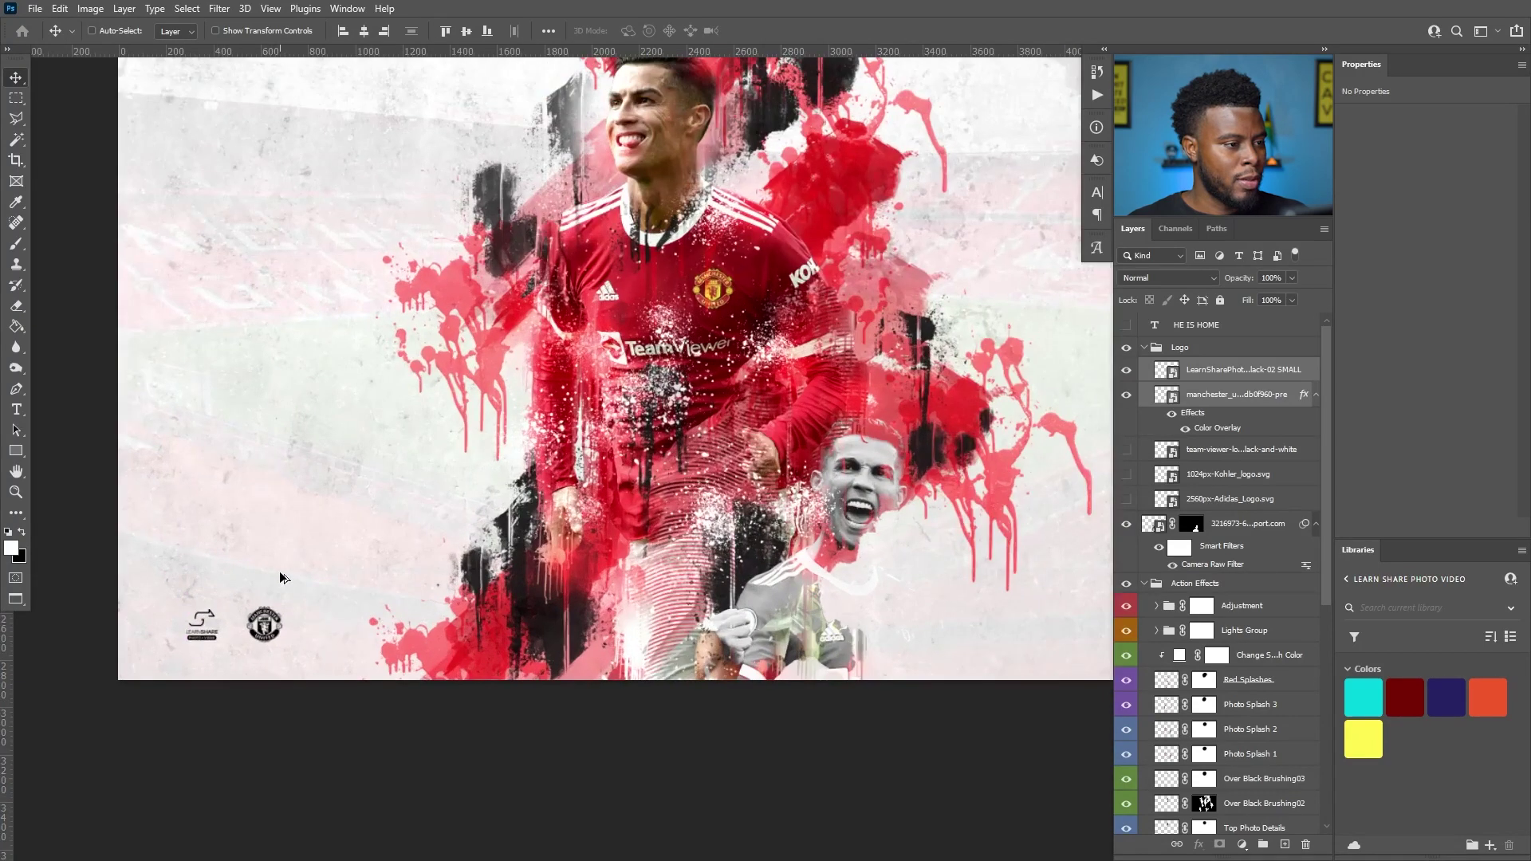
{"action": "scroll", "coordinate": [280, 573], "scroll_direction": "down", "scroll_amount": 2}
{"action": "scroll", "coordinate": [280, 577], "scroll_direction": "up", "scroll_amount": 1}
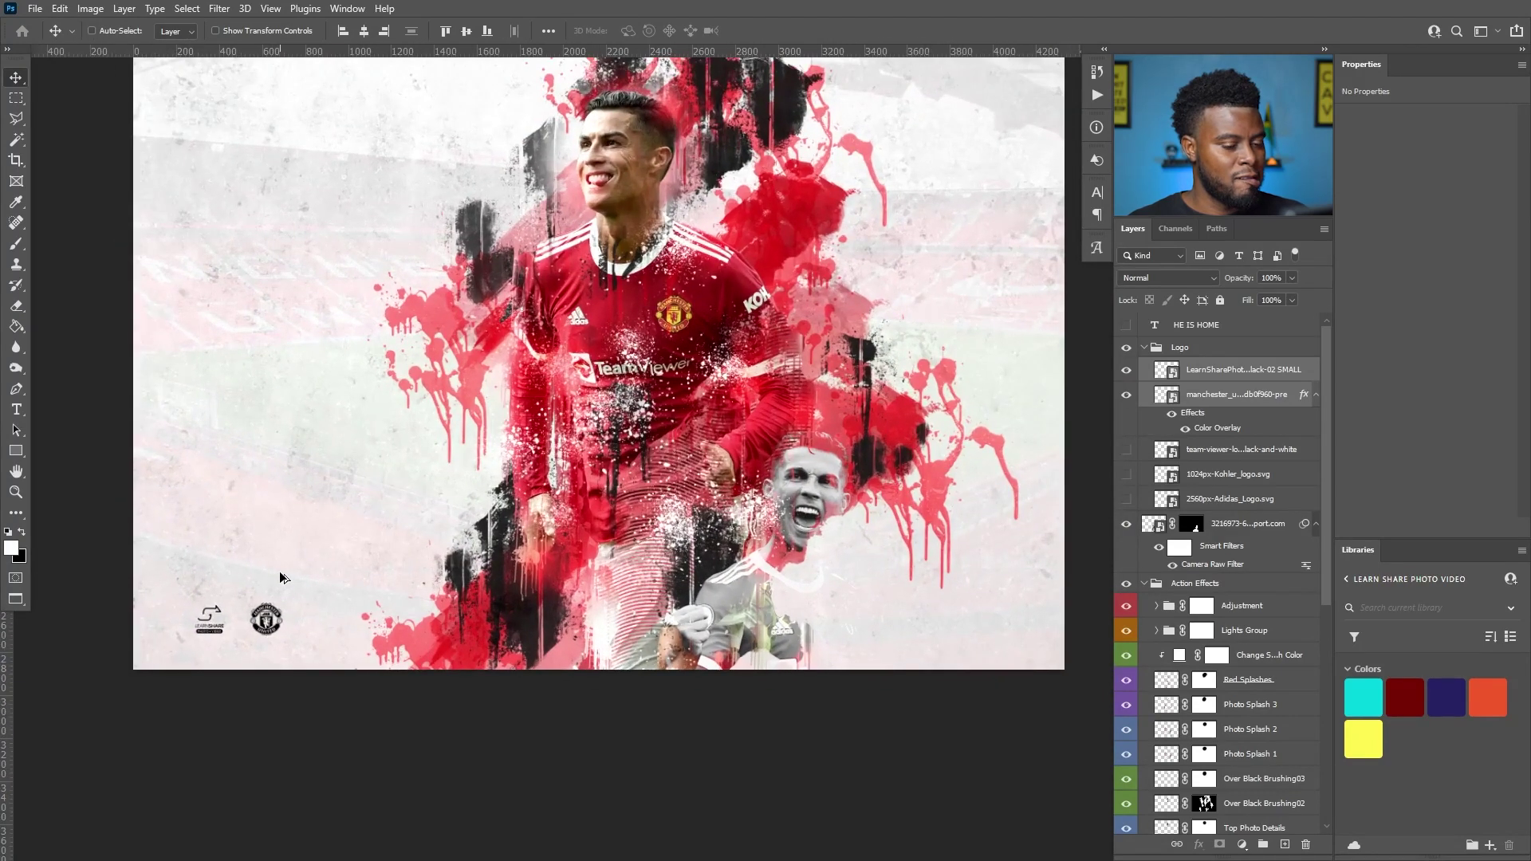
{"action": "left_click_drag", "start_coordinate": [253, 604], "coordinate": [437, 480]}
{"action": "scroll", "coordinate": [670, 437], "scroll_direction": "up", "scroll_amount": 2}
{"action": "scroll", "coordinate": [683, 468], "scroll_direction": "up", "scroll_amount": 1}
Scale only the Manchester United crest up to 14.19% and move it onto the red splash beside the player's shoulder.
{"action": "left_click", "coordinate": [1189, 400]}
{"action": "scroll", "coordinate": [846, 380], "scroll_direction": "up", "scroll_amount": 2}
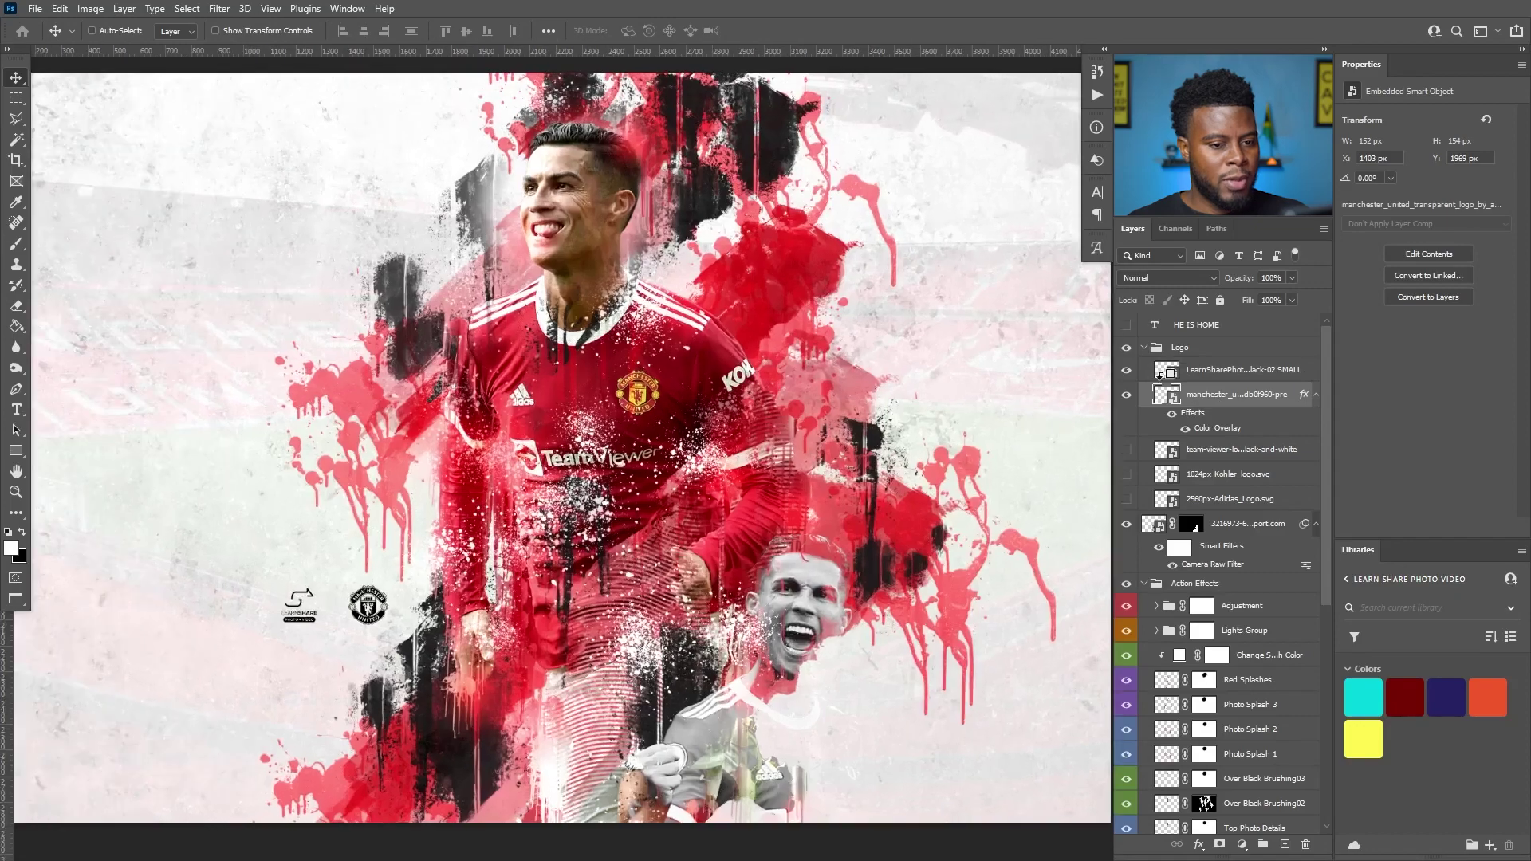
{"action": "key", "text": "ctrl+t"}
{"action": "left_click", "coordinate": [310, 31]}
{"action": "scroll", "coordinate": [310, 30], "scroll_direction": "up", "scroll_amount": 3}
{"action": "scroll", "coordinate": [310, 31], "scroll_direction": "down", "scroll_amount": 2}
{"action": "scroll", "coordinate": [310, 30], "scroll_direction": "up", "scroll_amount": 1}
{"action": "scroll", "coordinate": [310, 31], "scroll_direction": "down", "scroll_amount": 1}
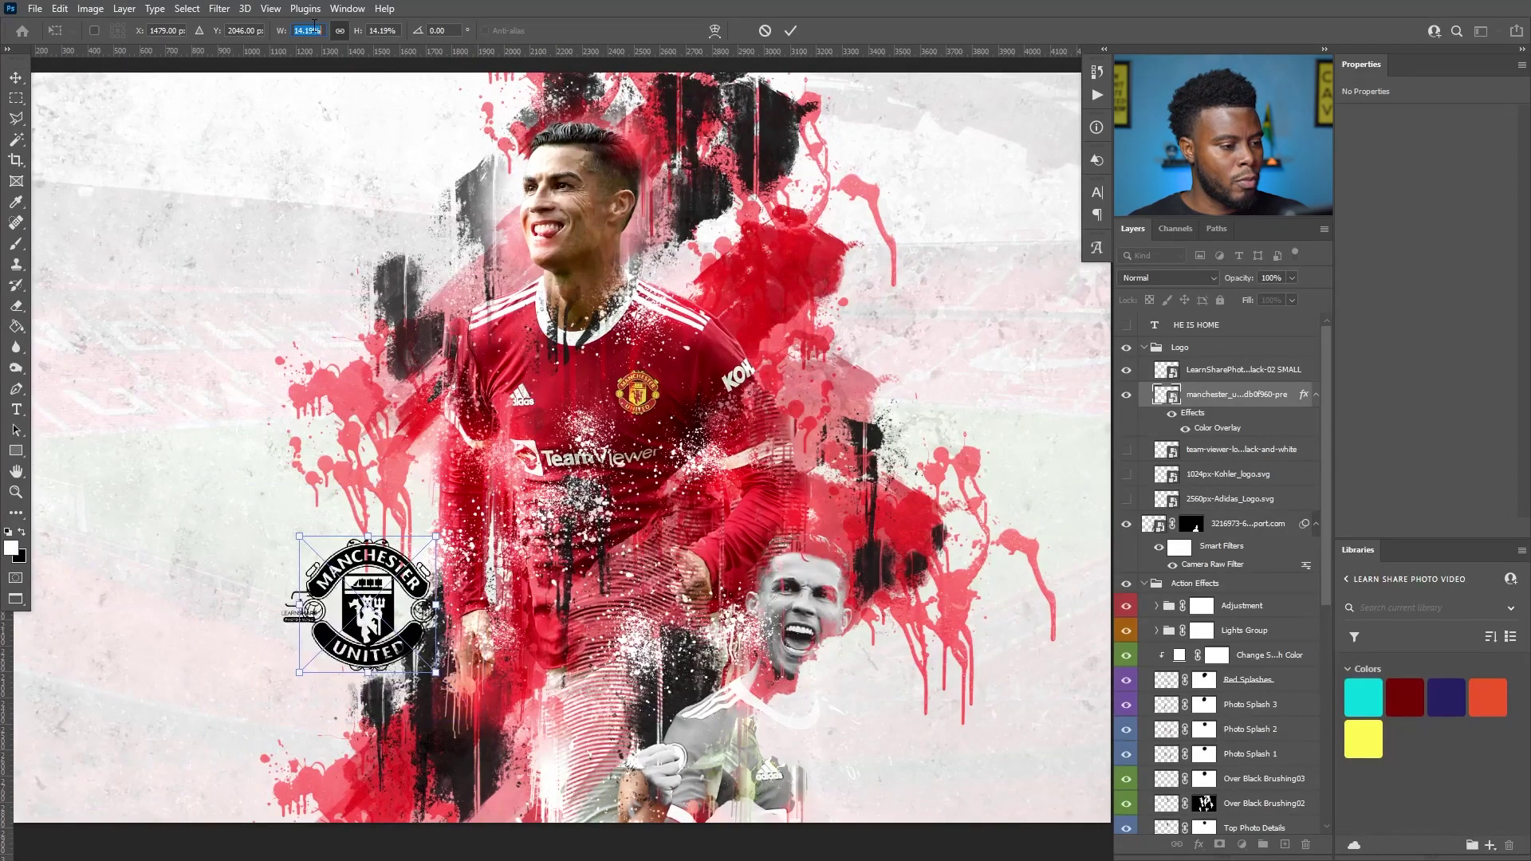
{"action": "key", "text": "Return"}
{"action": "left_click_drag", "start_coordinate": [385, 606], "coordinate": [818, 290]}
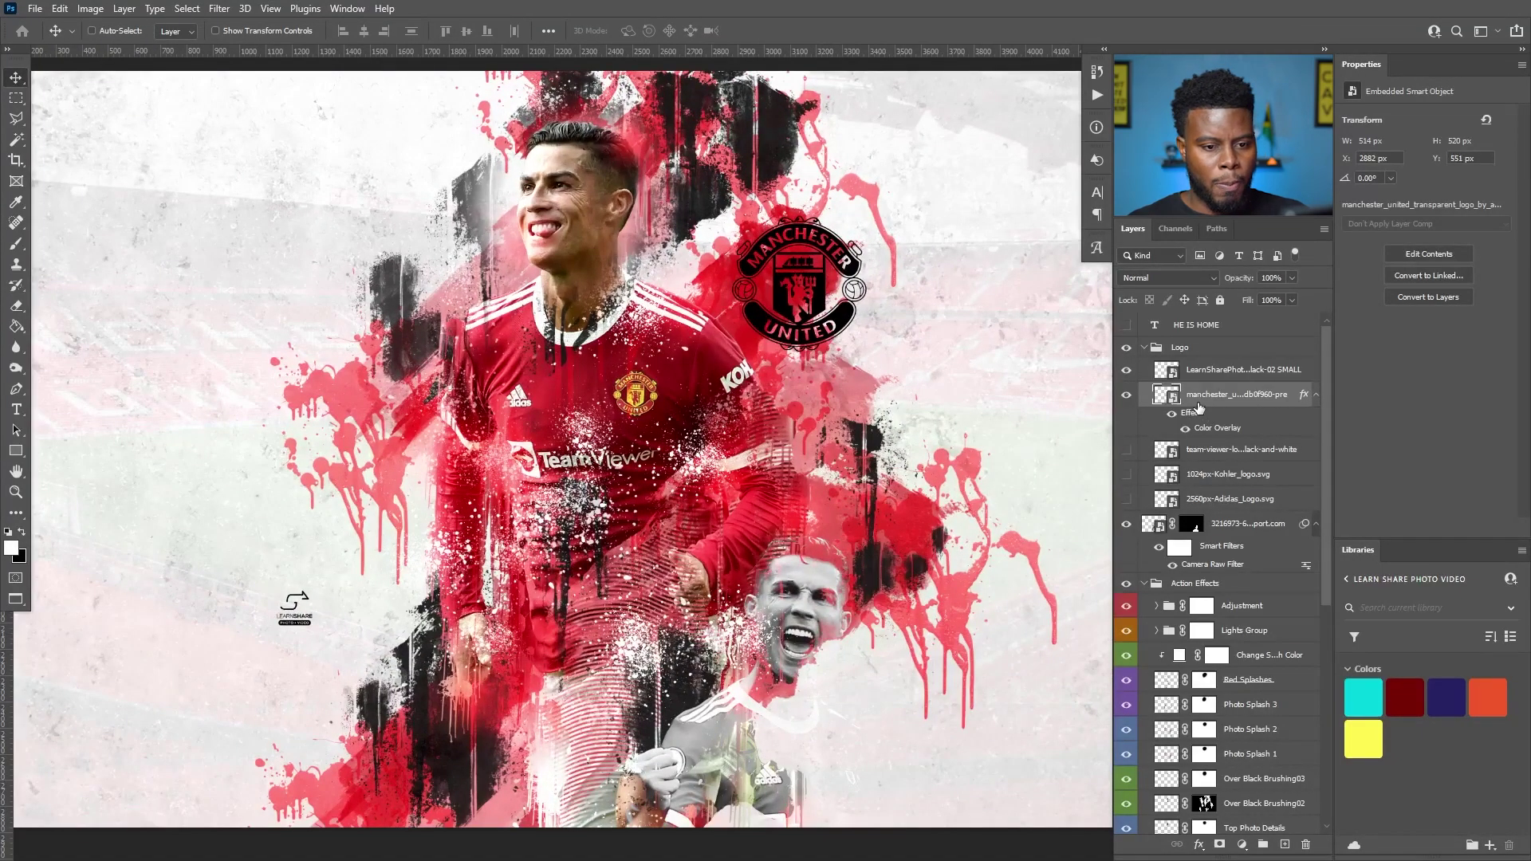
Set the Manchester United crest to 50% opacity, enlarge it to about 1361 by 1379 px and place it over the pale background, overlapping the player's head.
{"action": "key", "text": "5"}
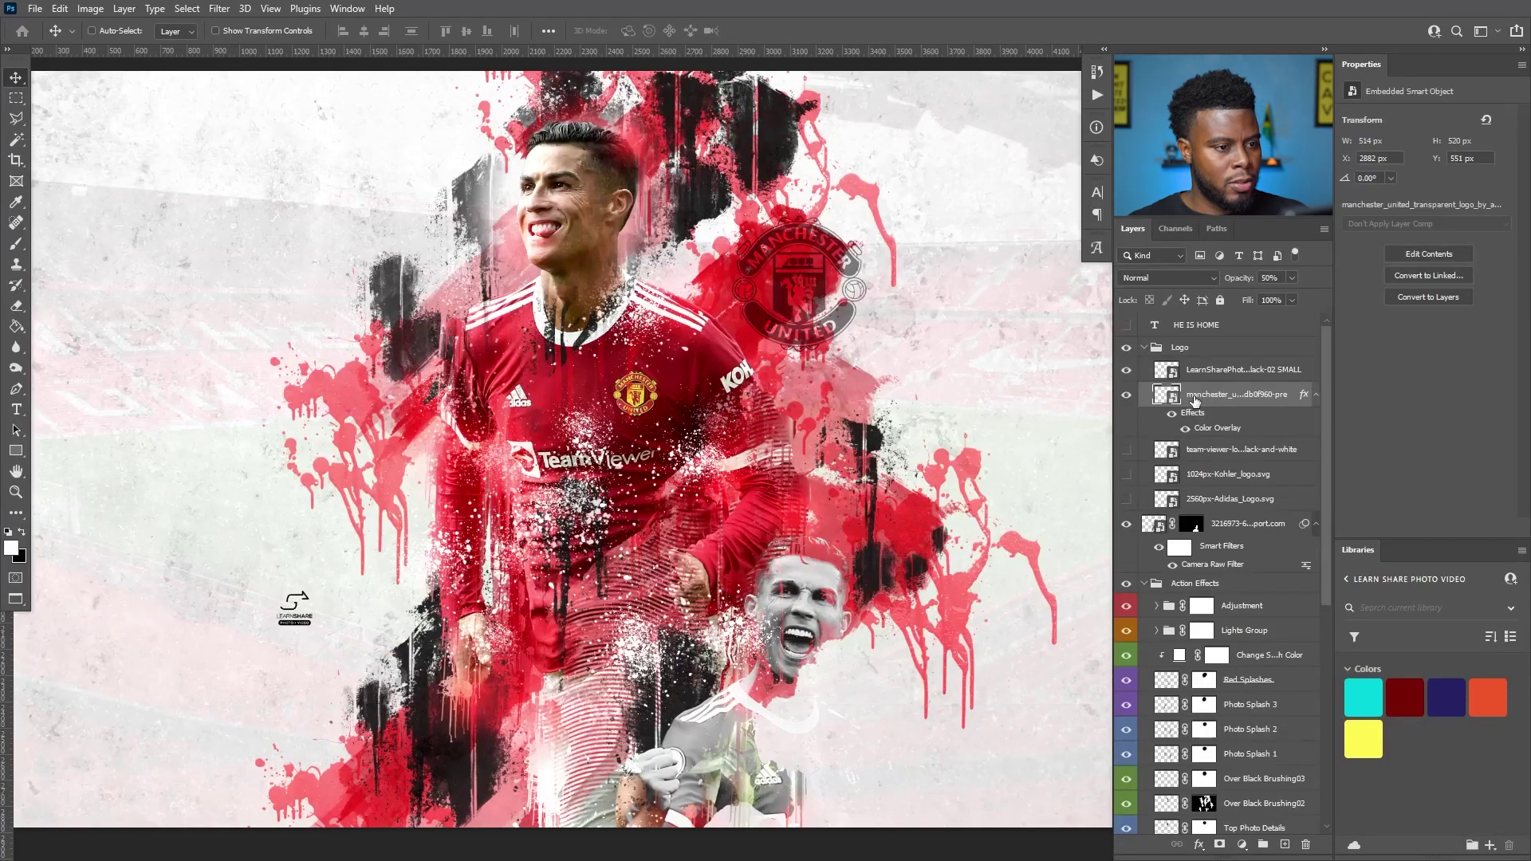
{"action": "scroll", "coordinate": [1188, 478], "scroll_direction": "down", "scroll_amount": 1}
{"action": "scroll", "coordinate": [783, 403], "scroll_direction": "down", "scroll_amount": 1}
{"action": "scroll", "coordinate": [783, 395], "scroll_direction": "down", "scroll_amount": 1}
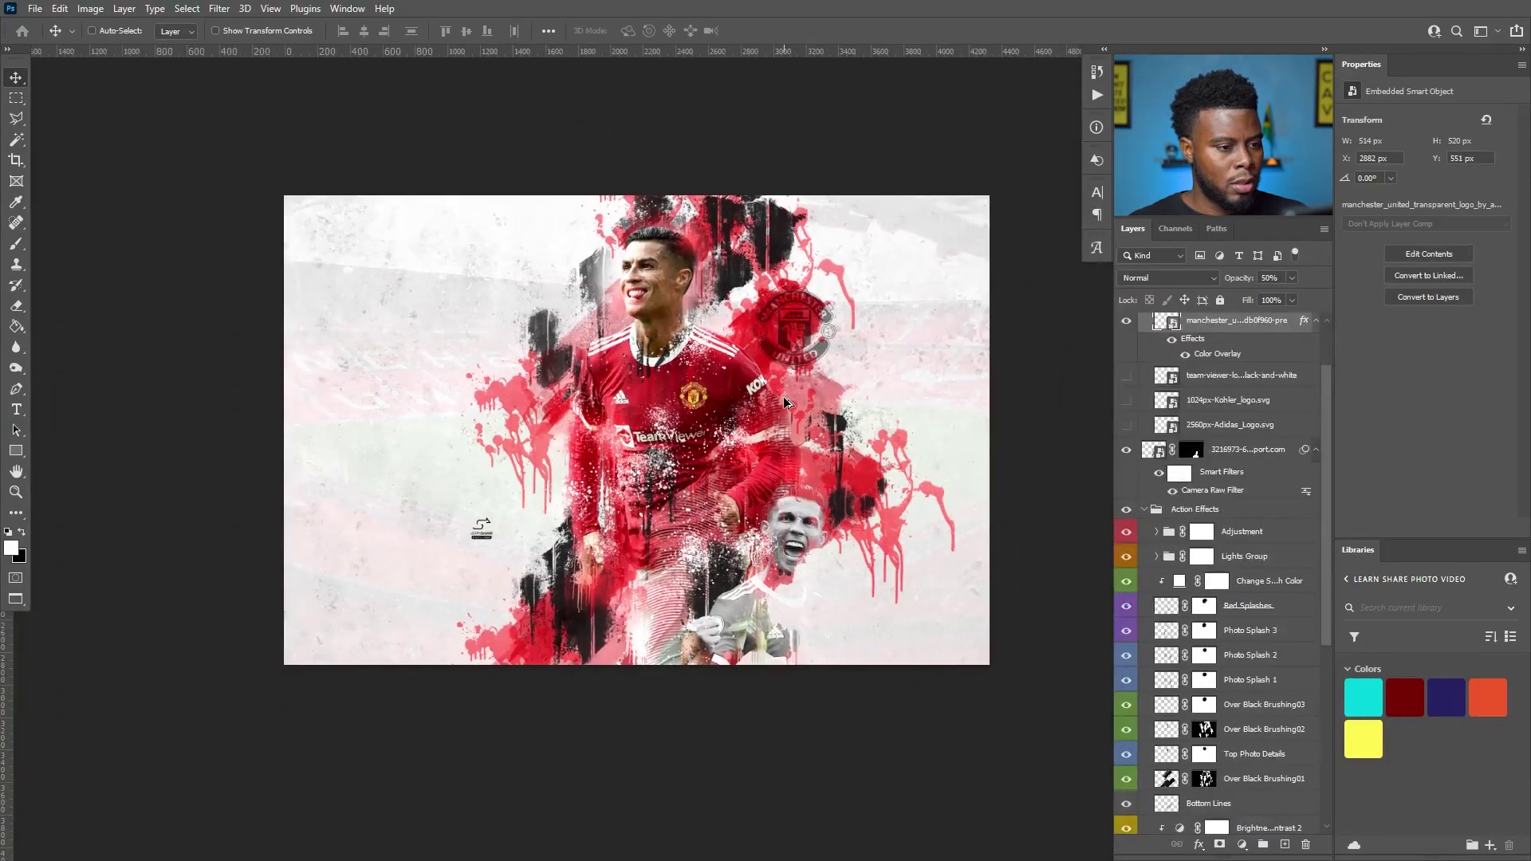
{"action": "key", "text": "ctrl+t"}
{"action": "left_click_drag", "start_coordinate": [840, 371], "coordinate": [958, 535]}
{"action": "left_click_drag", "start_coordinate": [906, 442], "coordinate": [594, 375]}
{"action": "key", "text": "Return"}
{"action": "scroll", "coordinate": [594, 375], "scroll_direction": "up", "scroll_amount": 3}
{"action": "scroll", "coordinate": [1177, 611], "scroll_direction": "up", "scroll_amount": 3}
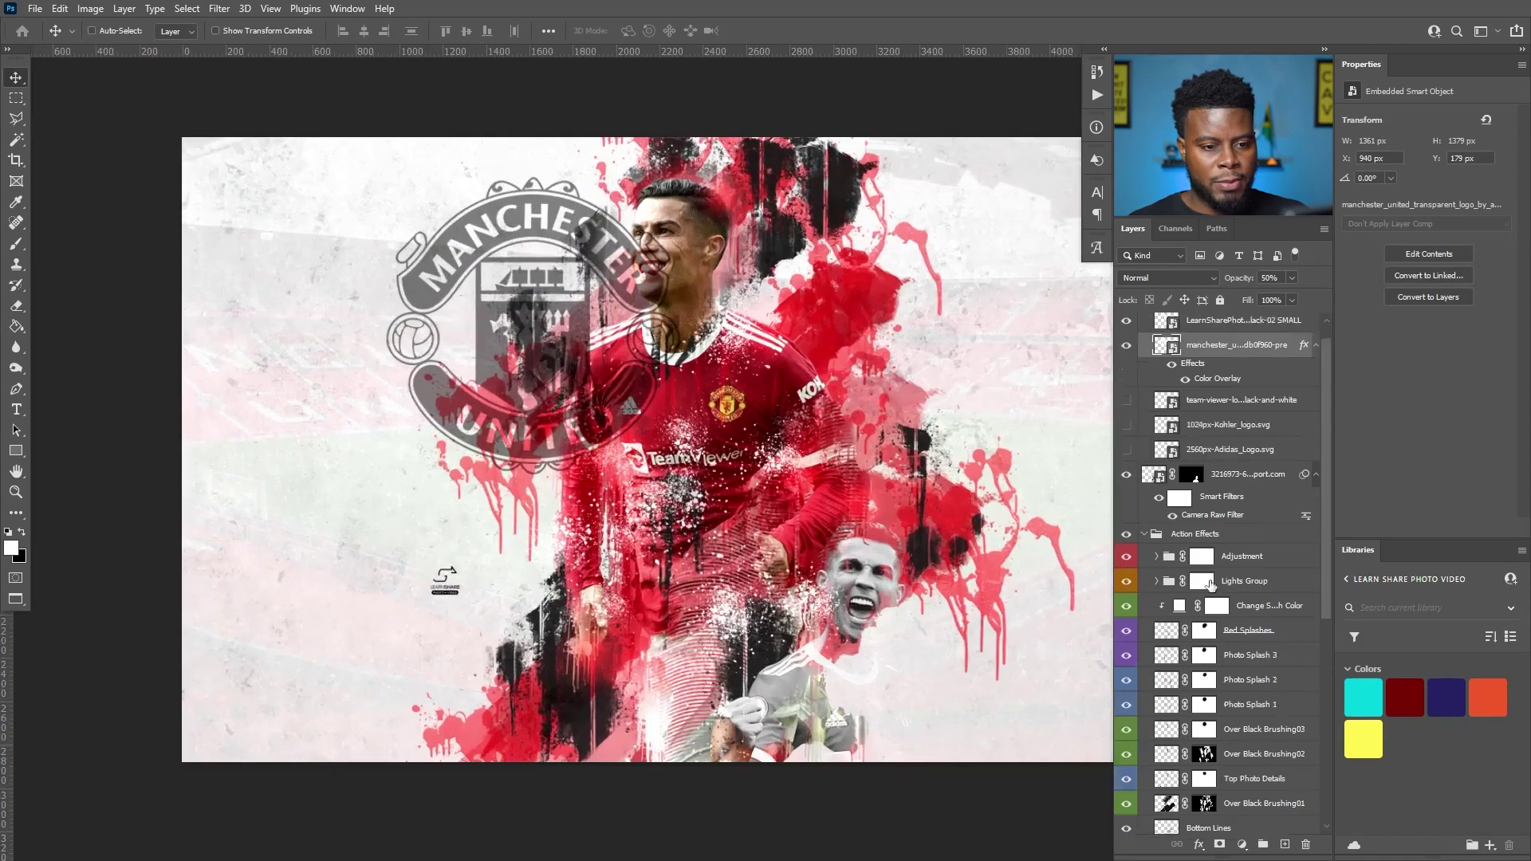
Add a layer mask to the Manchester United crest and erase the part overlapping the player with a large soft Eraser.
{"action": "scroll", "coordinate": [754, 433], "scroll_direction": "up", "scroll_amount": 1}
{"action": "scroll", "coordinate": [757, 435], "scroll_direction": "up", "scroll_amount": 1}
{"action": "left_click", "coordinate": [1219, 843]}
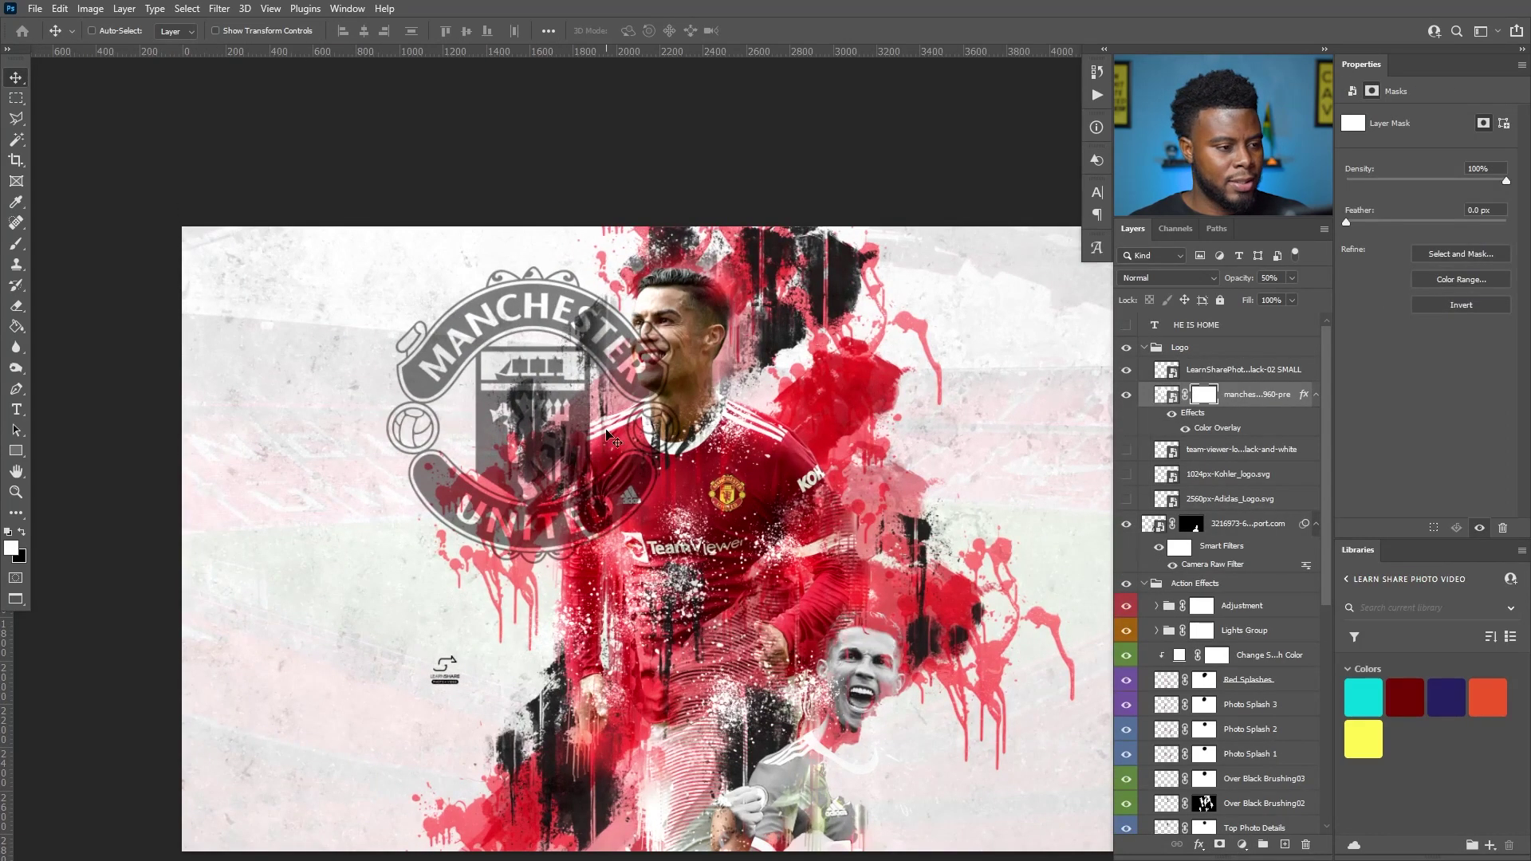
{"action": "key", "text": "e"}
{"action": "key", "text": "bracketright"}
{"action": "key", "text": "bracketright"}
{"action": "key", "text": "bracketright"}
{"action": "key", "text": "bracketright"}
{"action": "key", "text": "bracketright"}
{"action": "key", "text": "bracketright"}
{"action": "key", "text": "bracketright"}
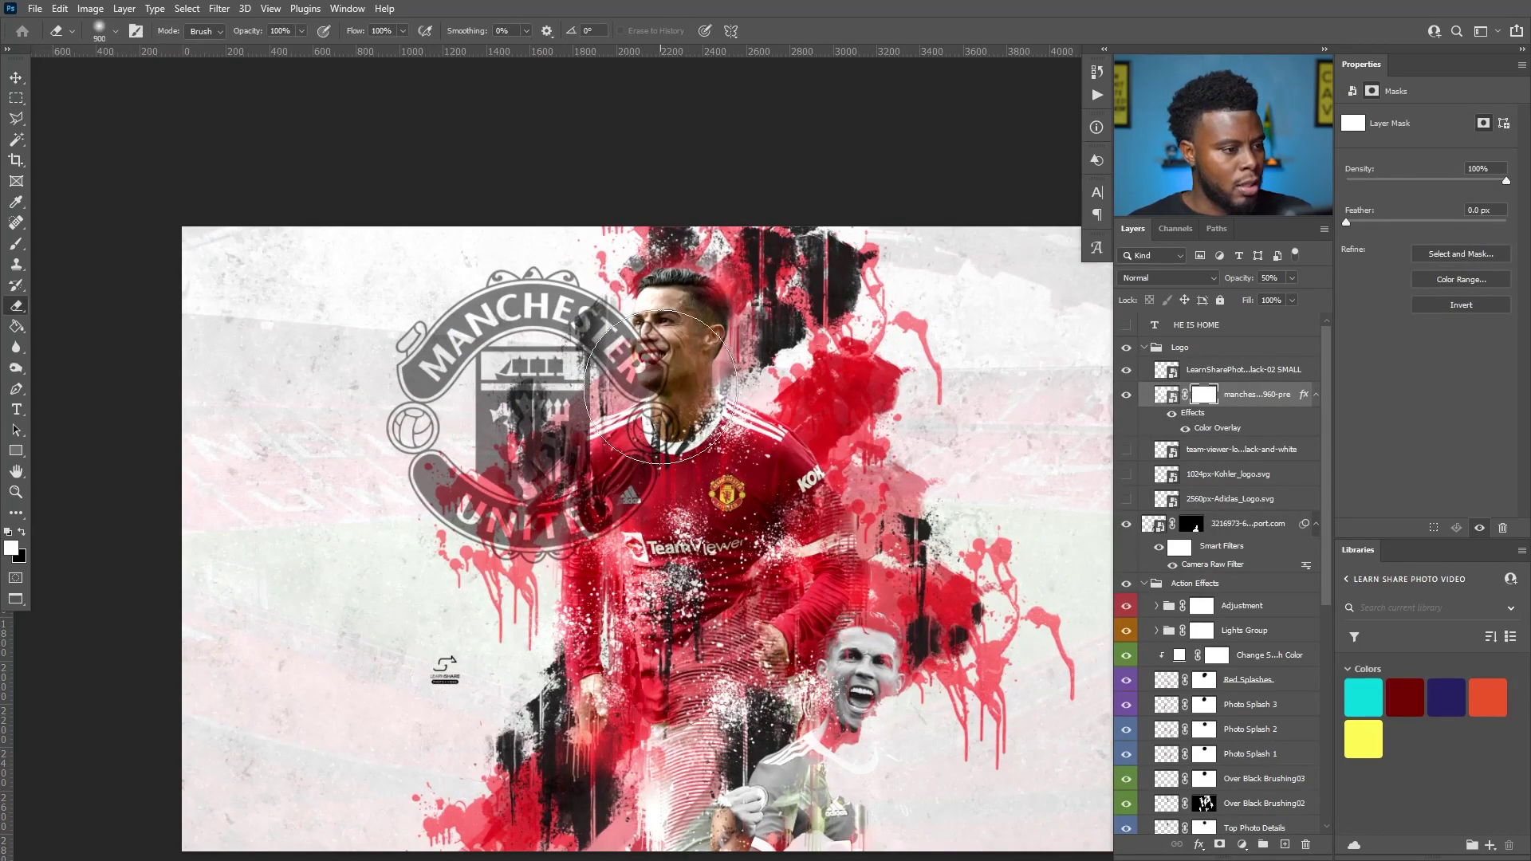
{"action": "mouse_move", "coordinate": [666, 367]}
{"action": "left_mouse_down"}
{"action": "mouse_move", "coordinate": [580, 447]}
{"action": "mouse_move", "coordinate": [717, 325]}
{"action": "mouse_move", "coordinate": [634, 594]}
{"action": "mouse_move", "coordinate": [563, 547]}
{"action": "left_mouse_up"}
{"action": "key", "text": "bracketright"}
{"action": "key", "text": "v"}
{"action": "key", "text": "ctrl+minus"}
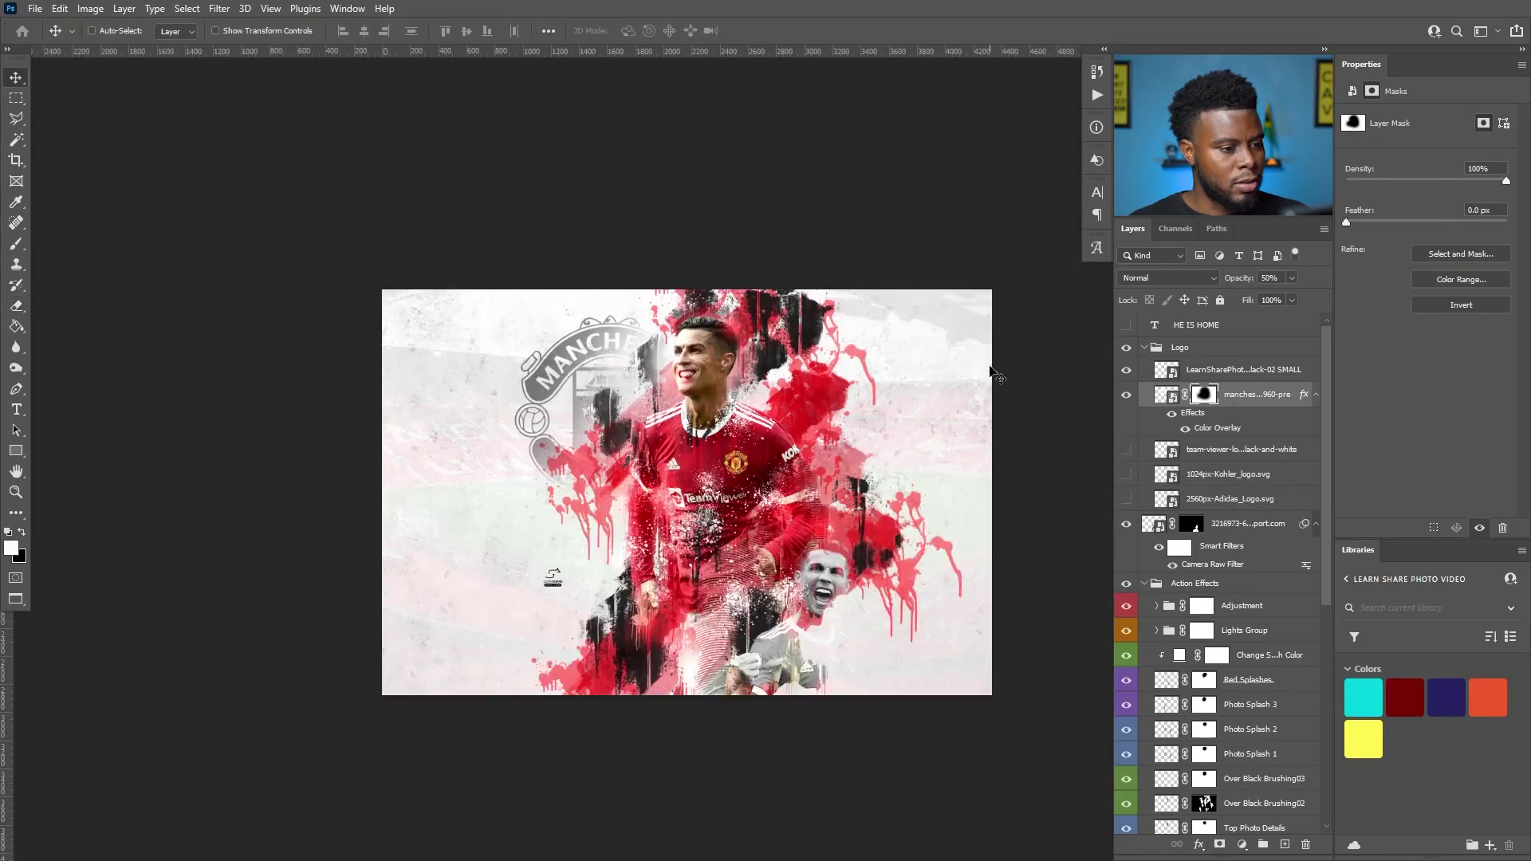
Lower the masked Manchester United crest's opacity first to 20% and finally to 10%.
{"action": "key", "text": "ctrl+plus"}
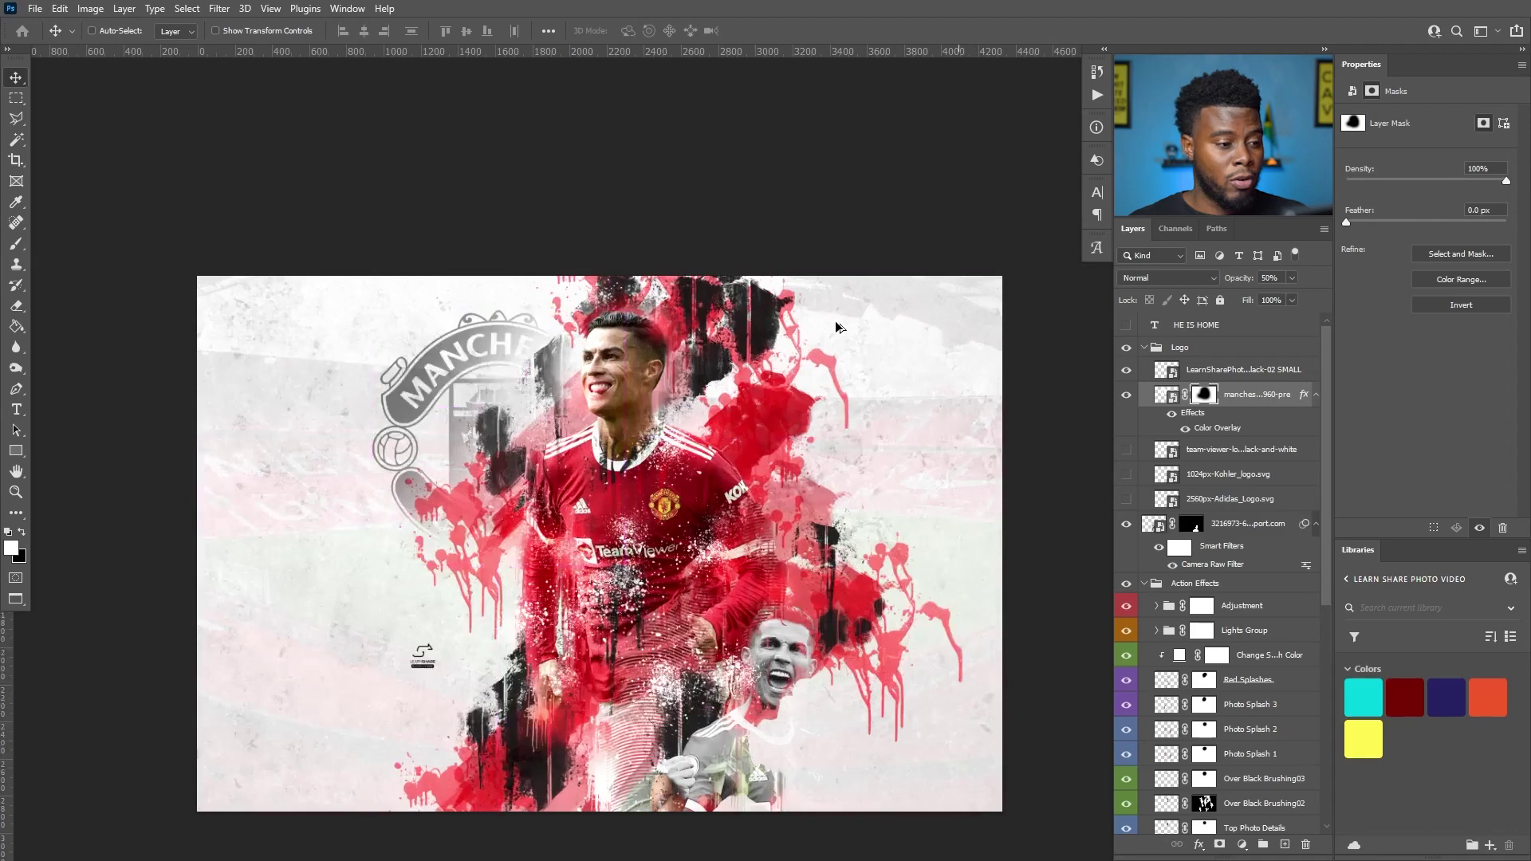
{"action": "scroll", "coordinate": [843, 330], "scroll_direction": "down", "scroll_amount": 1}
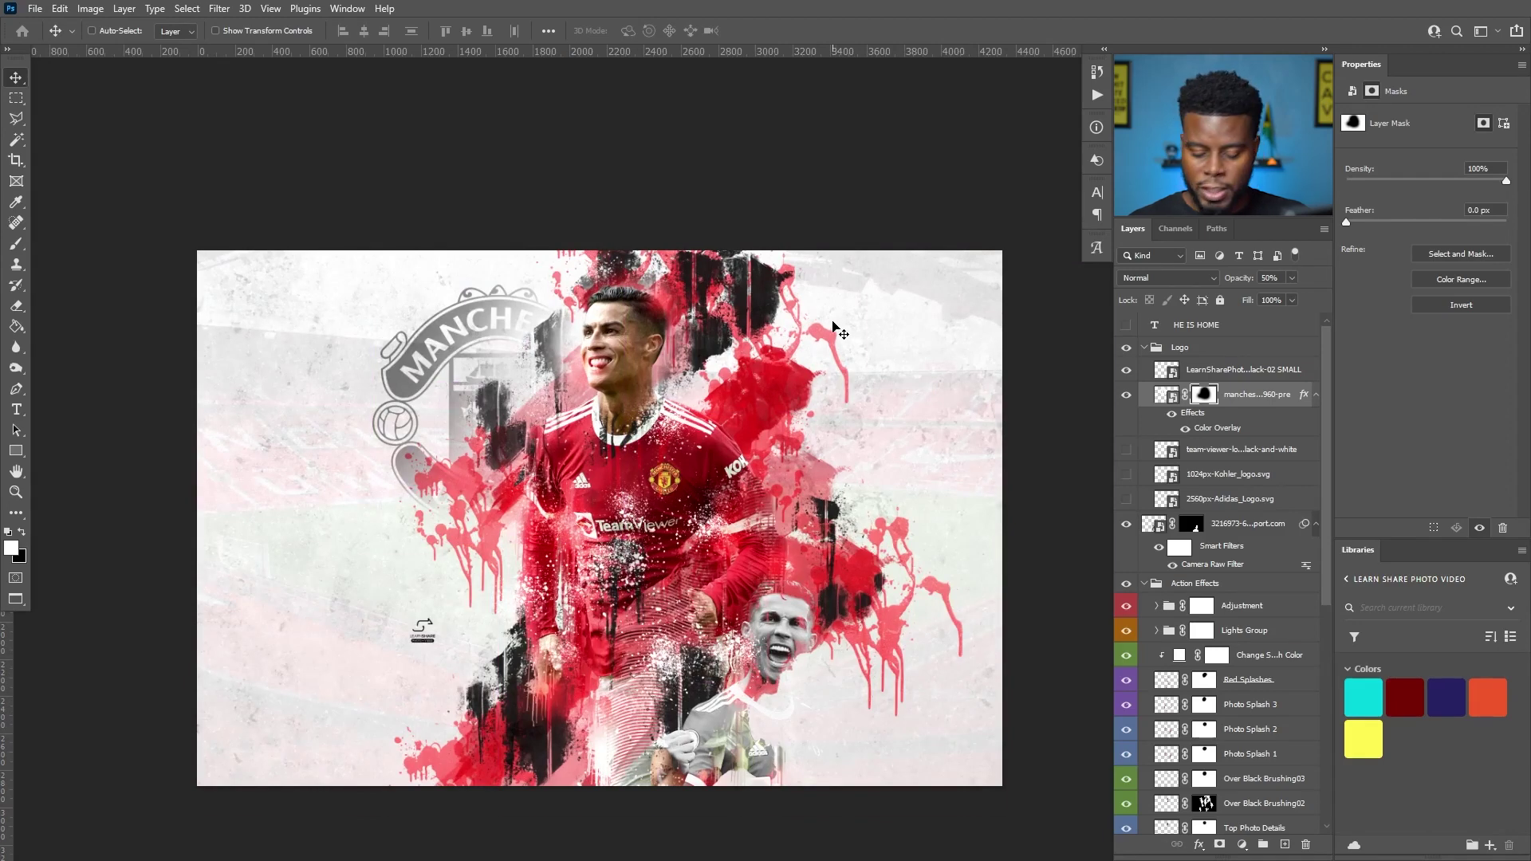
{"action": "key", "text": "2"}
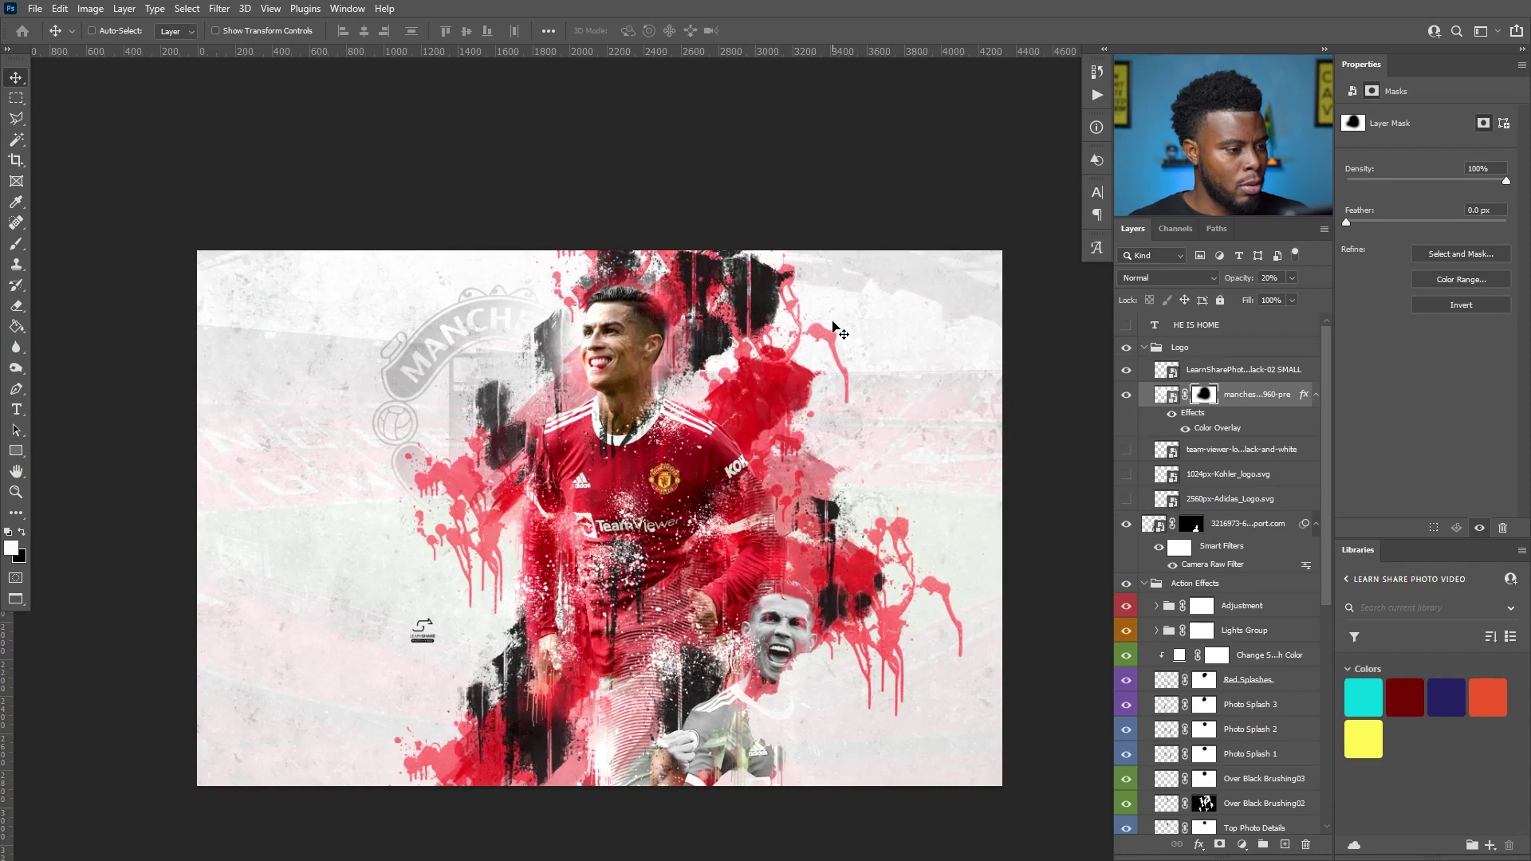
{"action": "scroll", "coordinate": [511, 478], "scroll_direction": "up", "scroll_amount": 3}
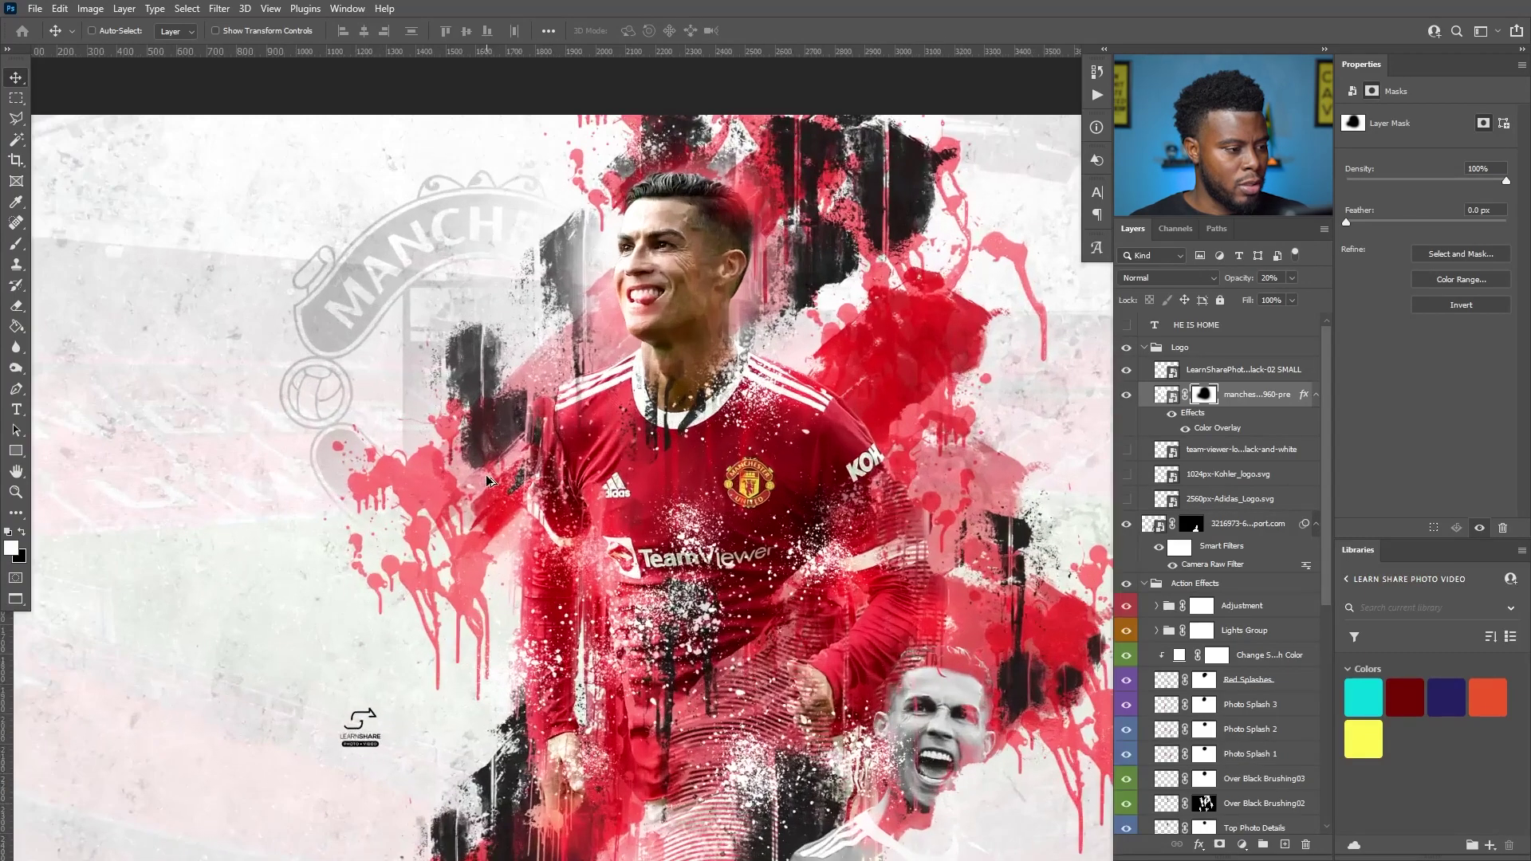
{"action": "scroll", "coordinate": [489, 481], "scroll_direction": "down", "scroll_amount": 3}
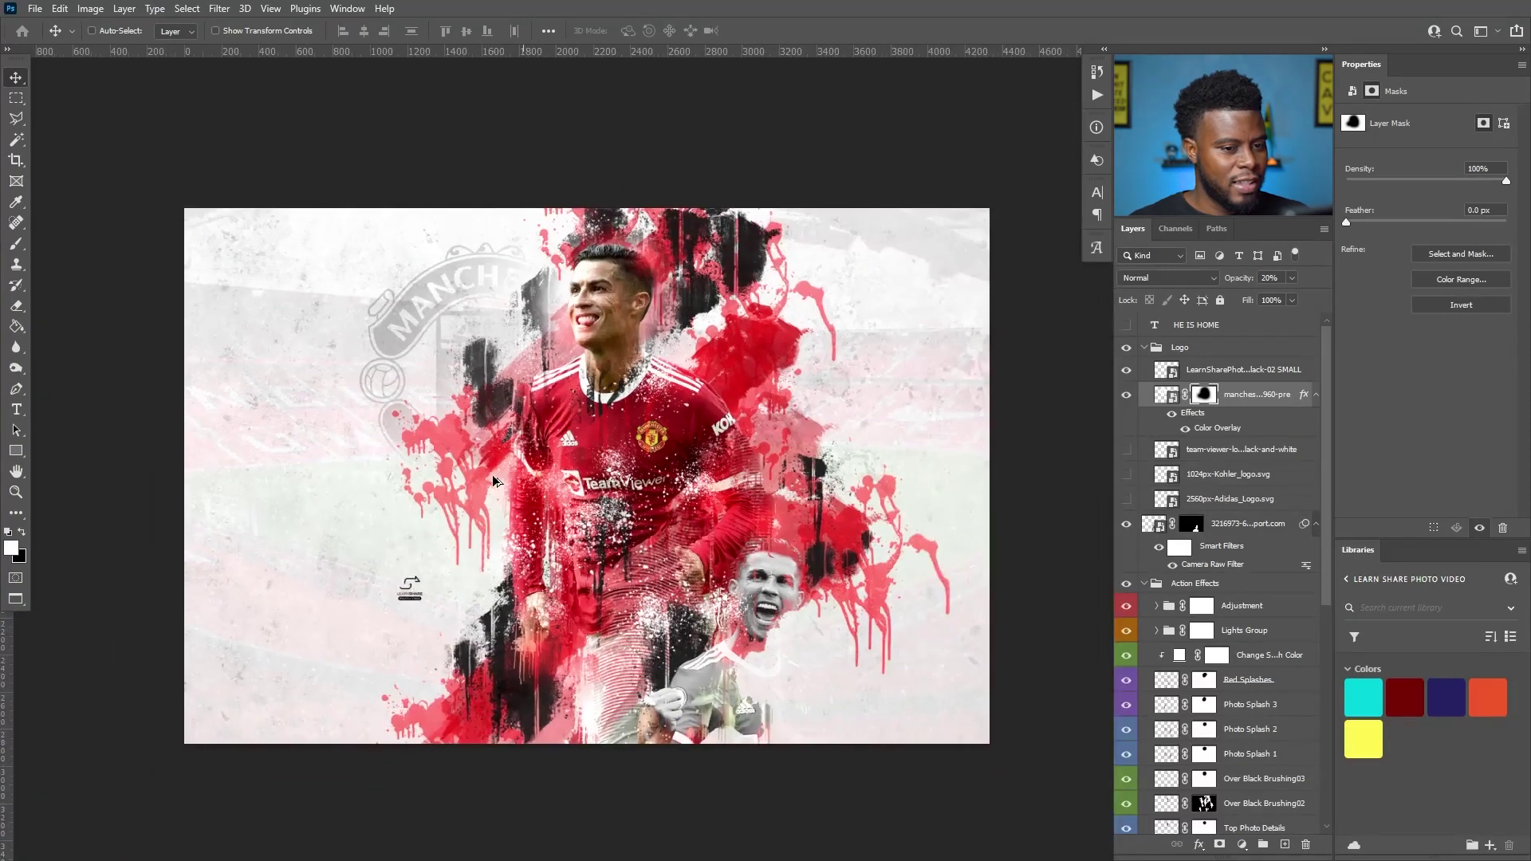
{"action": "key", "text": "1"}
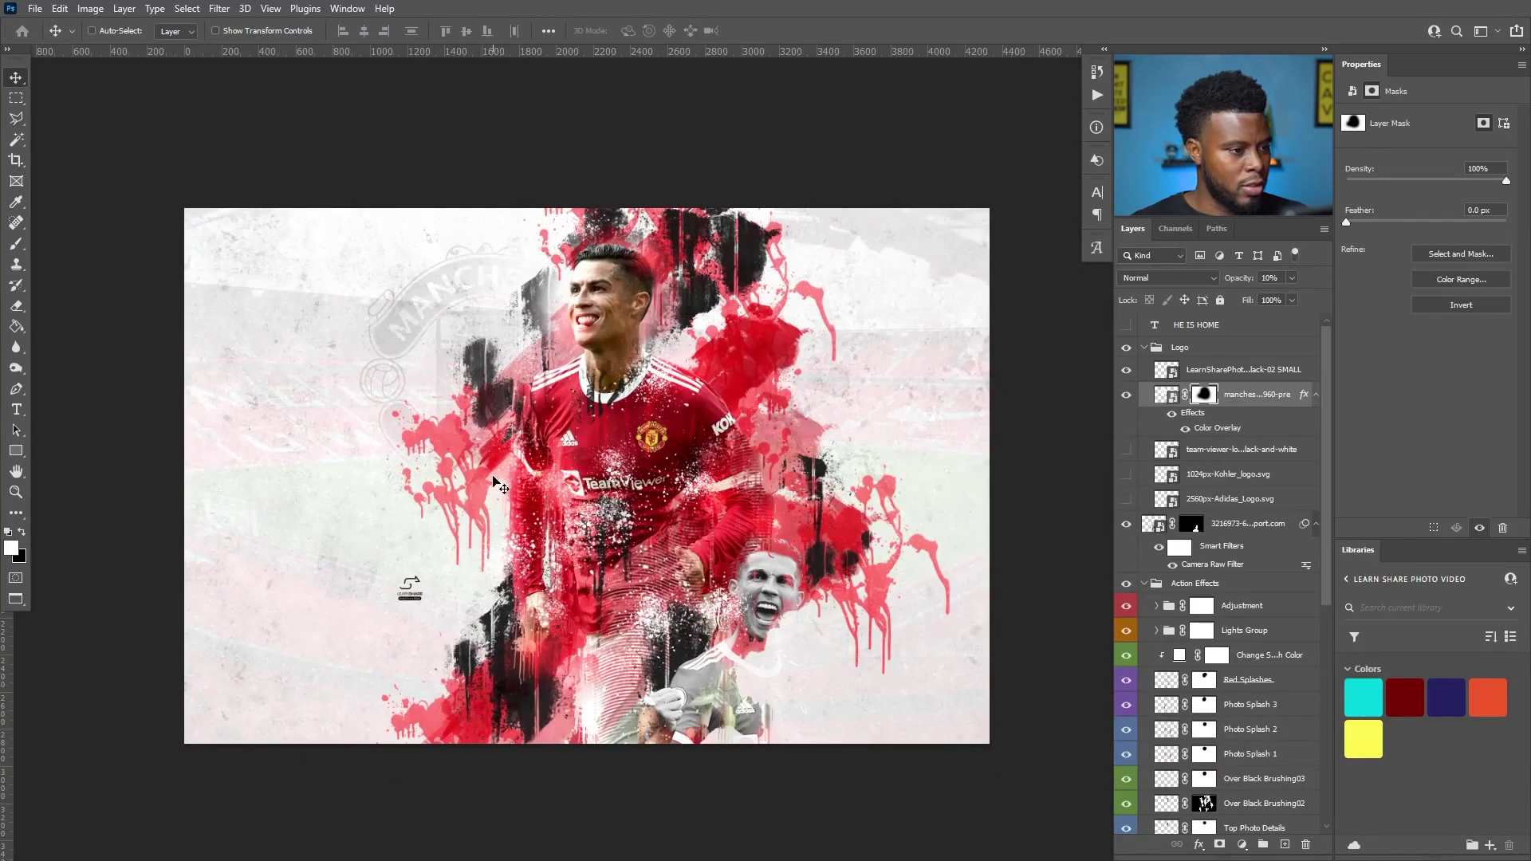
Scale the LearnSharePhotoVideo logo to 40%.
{"action": "scroll", "coordinate": [381, 508], "scroll_direction": "up", "scroll_amount": 2}
{"action": "left_click", "coordinate": [1239, 371]}
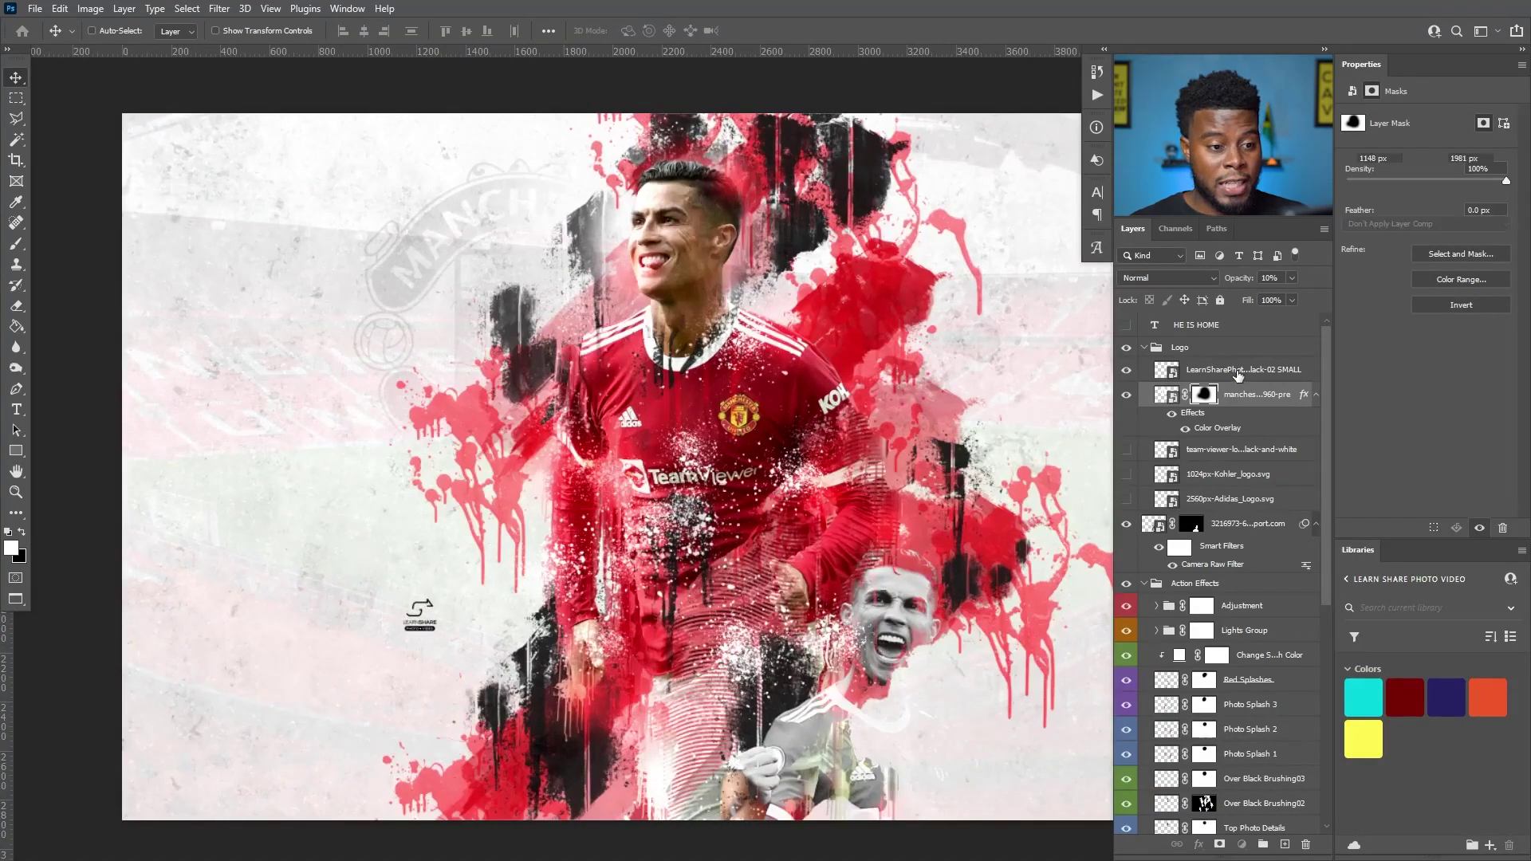
{"action": "key", "text": "ctrl+t"}
{"action": "left_click", "coordinate": [314, 31]}
{"action": "scroll", "coordinate": [313, 31], "scroll_direction": "up", "scroll_amount": 5}
{"action": "type", "text": "40"}
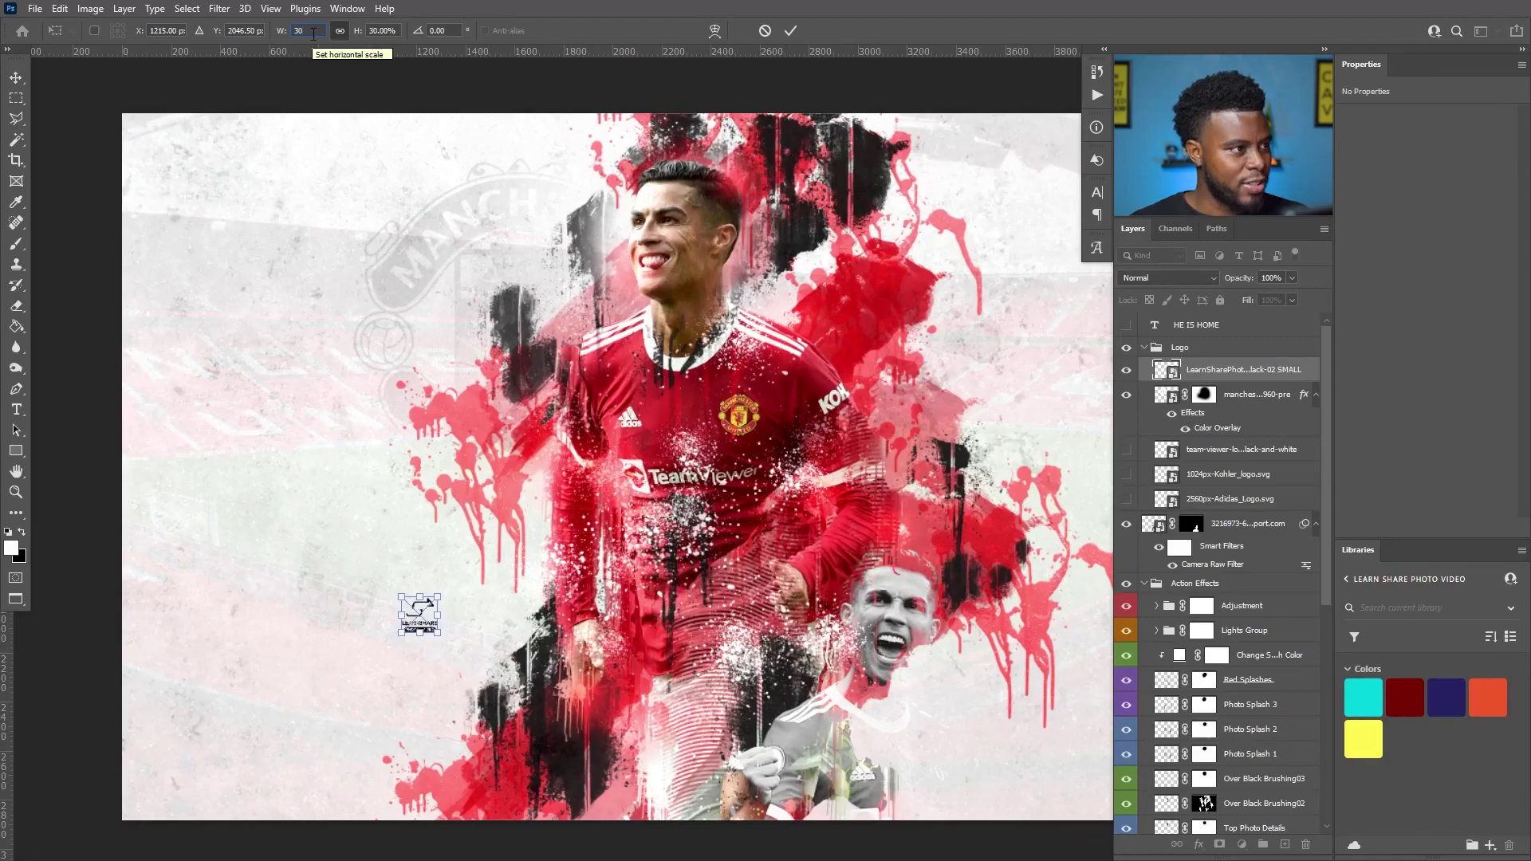
{"action": "key", "text": "Return"}
{"action": "scroll", "coordinate": [478, 263], "scroll_direction": "down", "scroll_amount": 2}
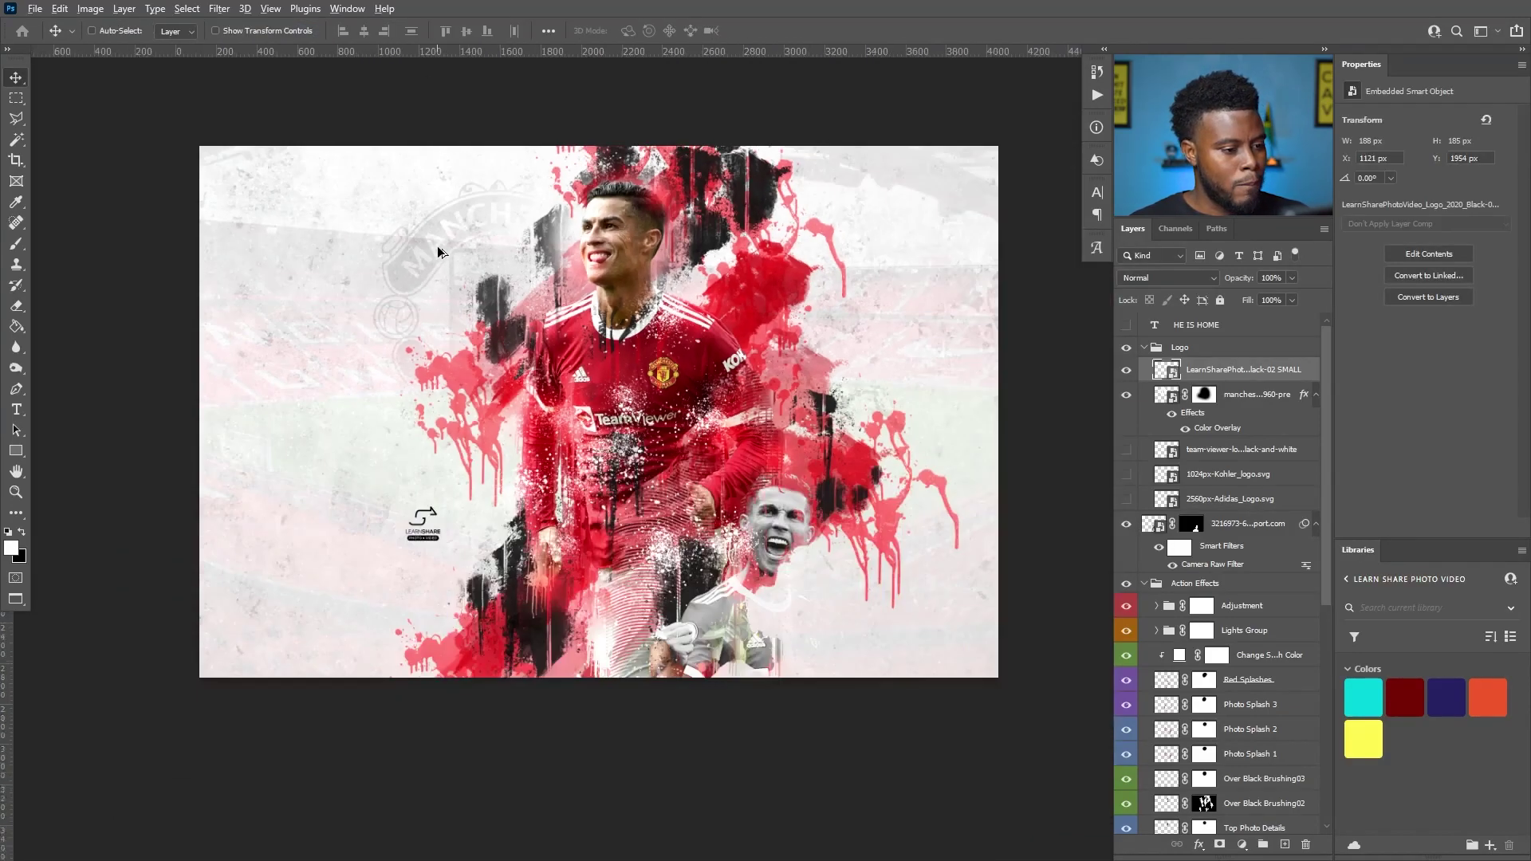
Shift the LearnSharePhotoVideo logo horizontally closer to the player, to about X 1385 px, beside the lowered hand.
{"action": "left_click_drag", "start_coordinate": [442, 536], "coordinate": [477, 523]}
{"action": "scroll", "coordinate": [479, 533], "scroll_direction": "up", "scroll_amount": 3}
{"action": "scroll", "coordinate": [483, 510], "scroll_direction": "down", "scroll_amount": 3}
{"action": "scroll", "coordinate": [489, 497], "scroll_direction": "up", "scroll_amount": 2}
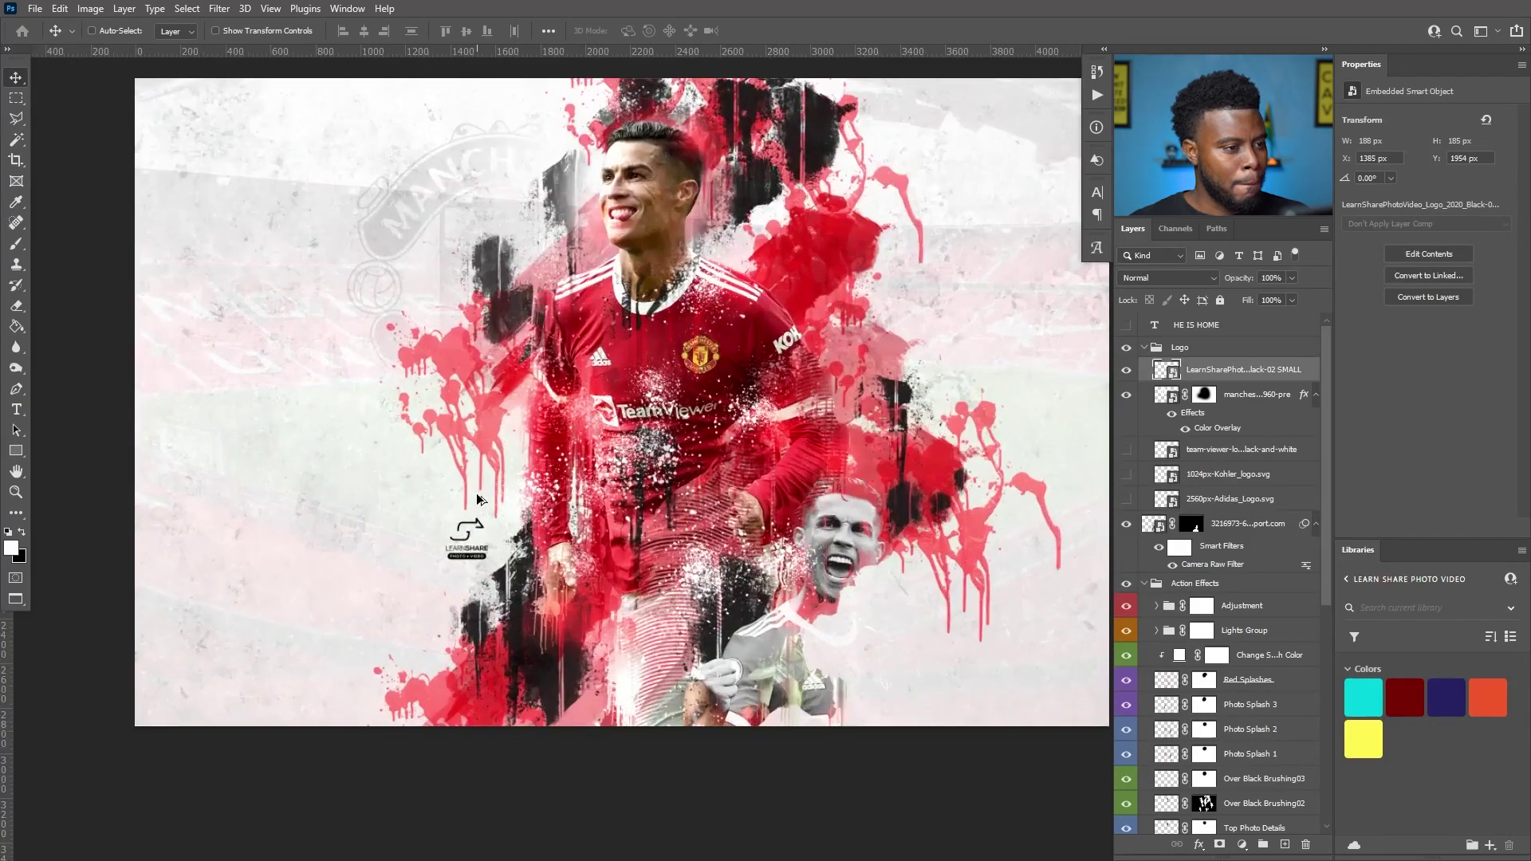
{"action": "scroll", "coordinate": [550, 496], "scroll_direction": "up", "scroll_amount": 1}
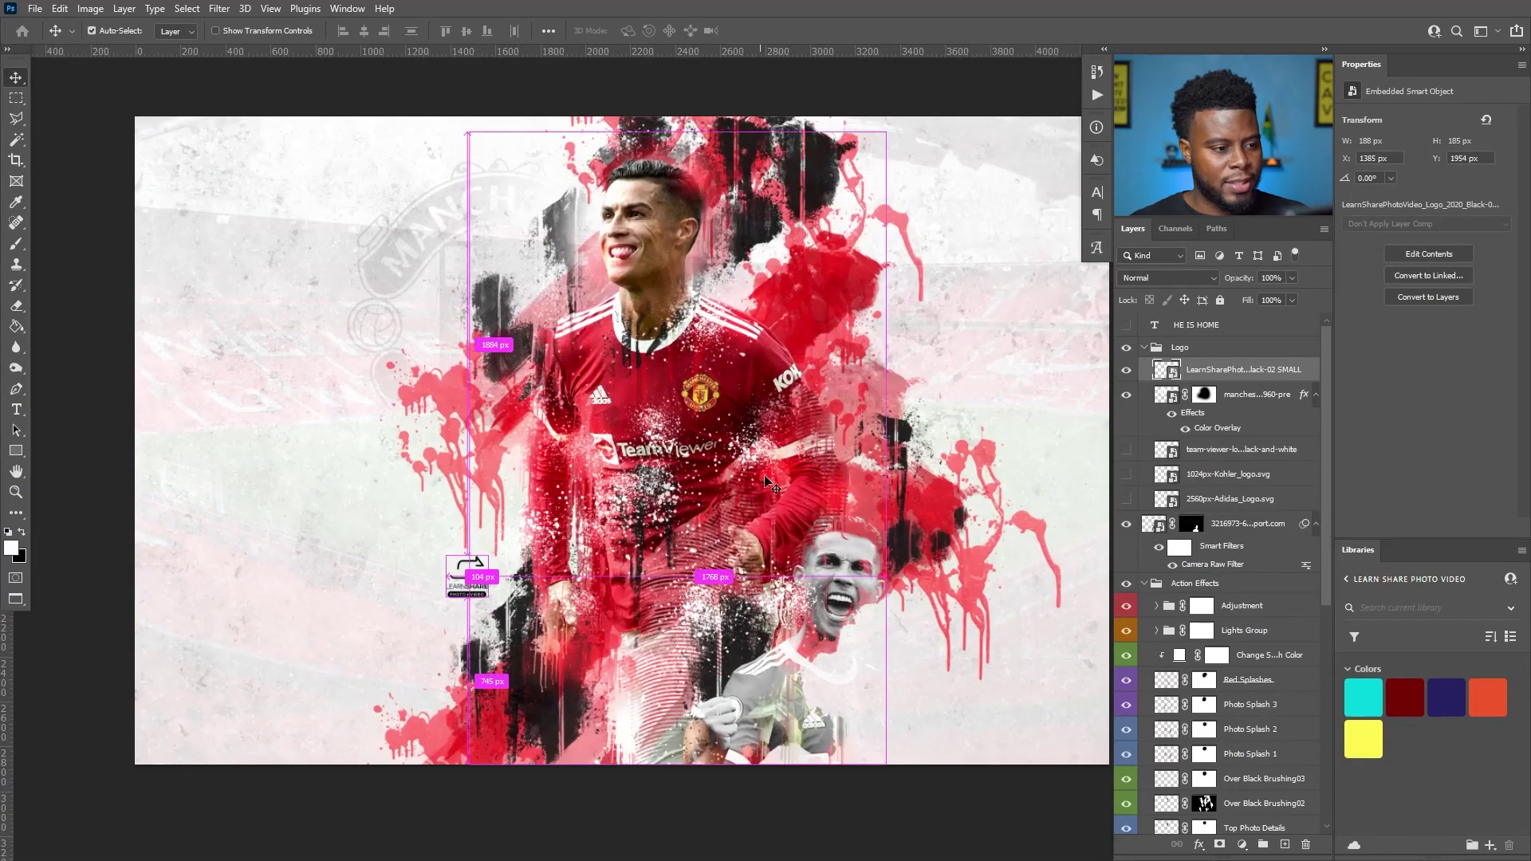
{"action": "scroll", "coordinate": [767, 483], "scroll_direction": "right", "scroll_amount": 1}
{"action": "scroll", "coordinate": [777, 446], "scroll_direction": "down", "scroll_amount": 1}
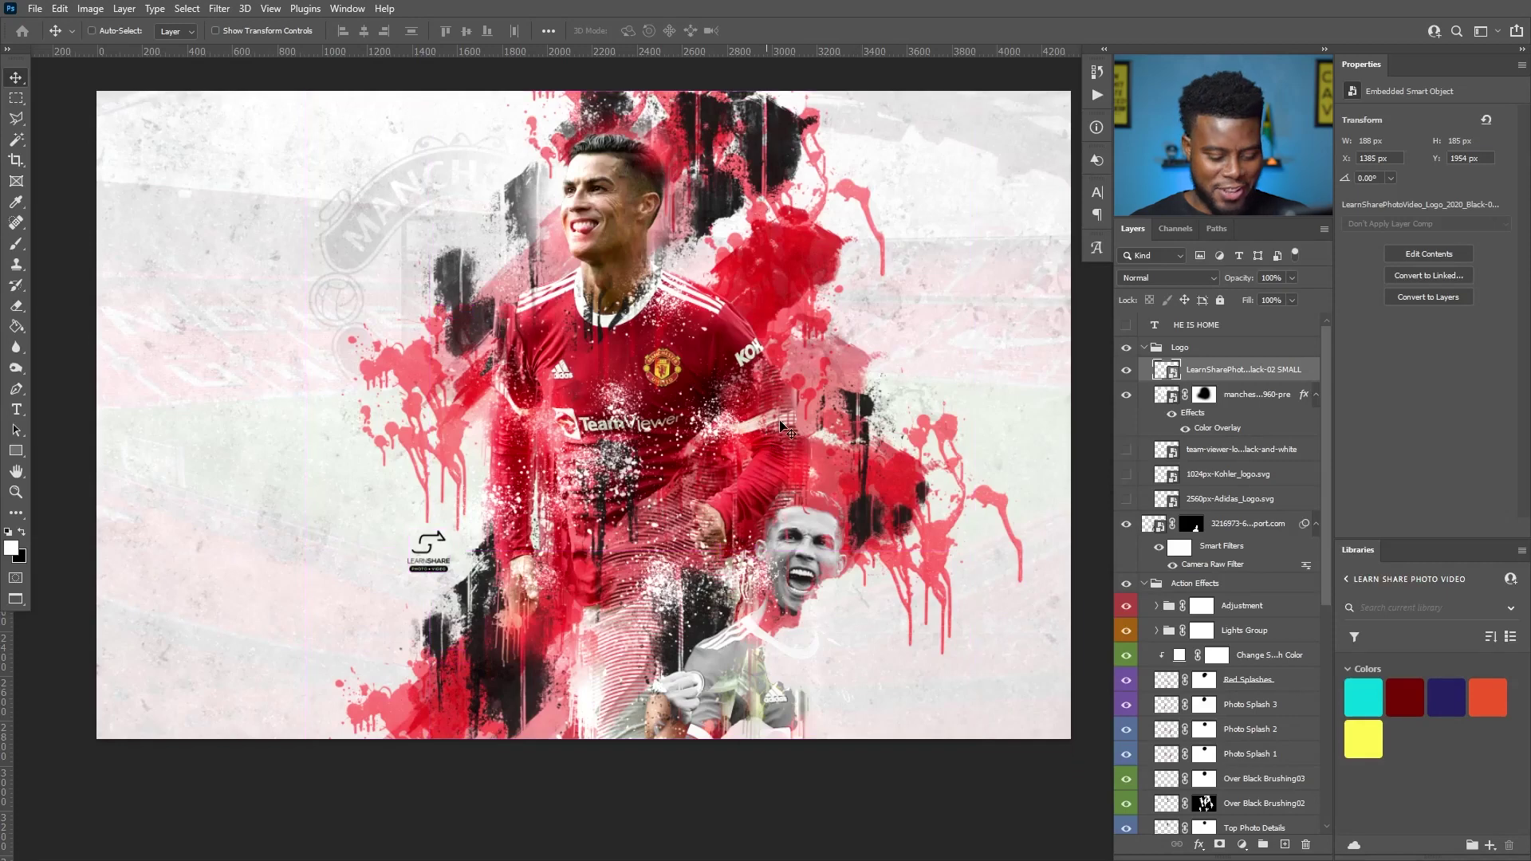
{"action": "scroll", "coordinate": [781, 427], "scroll_direction": "up", "scroll_amount": 1}
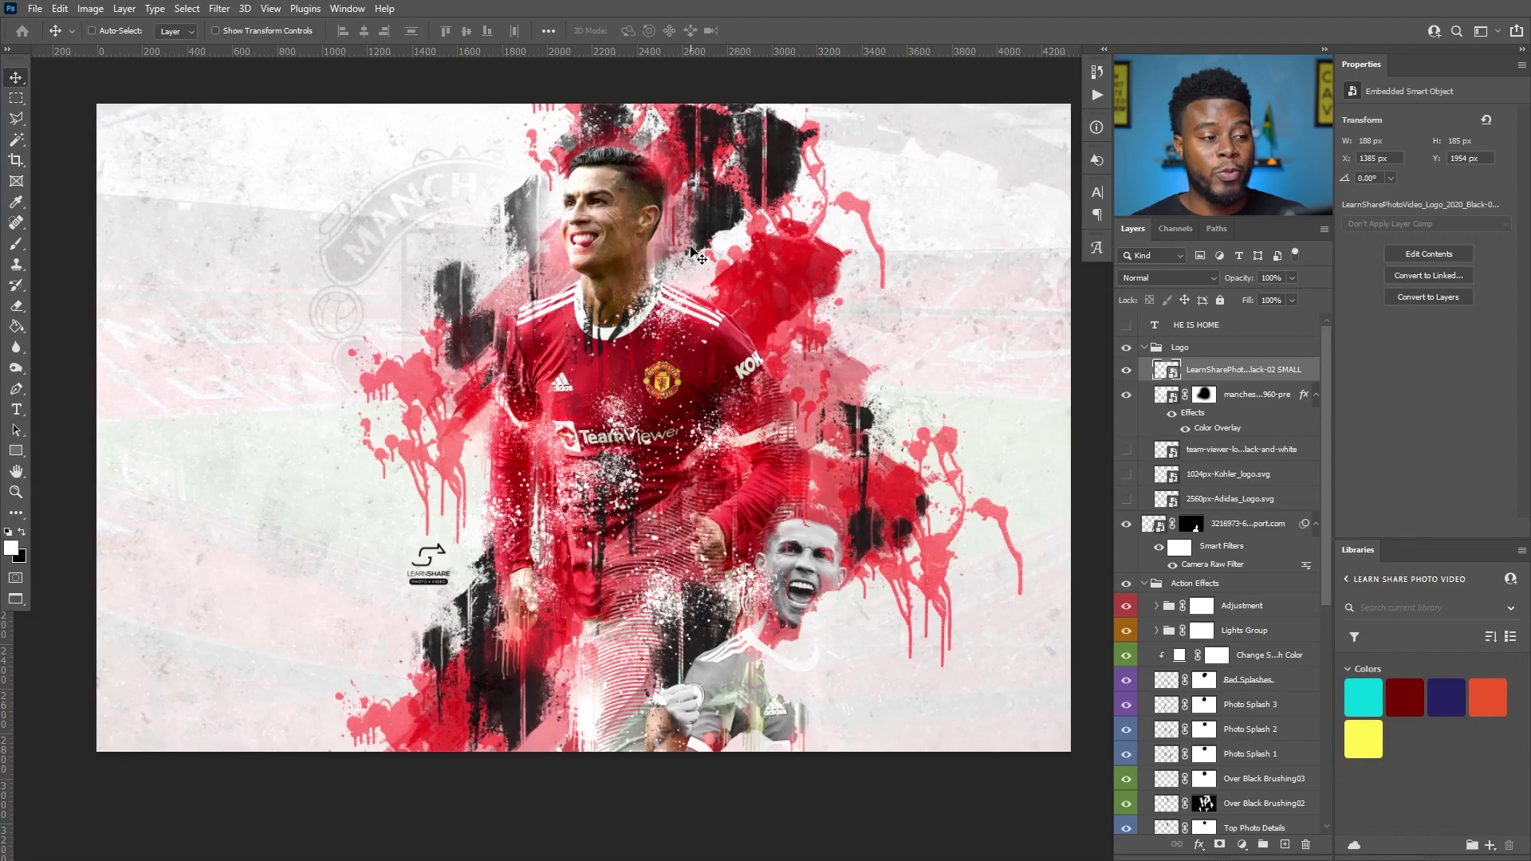
Collapse the Logo group, move it and the black-and-white photo layer into Action Effects, and lower the photo layer beneath Over Black Brushing01.
{"action": "left_click", "coordinate": [1145, 348]}
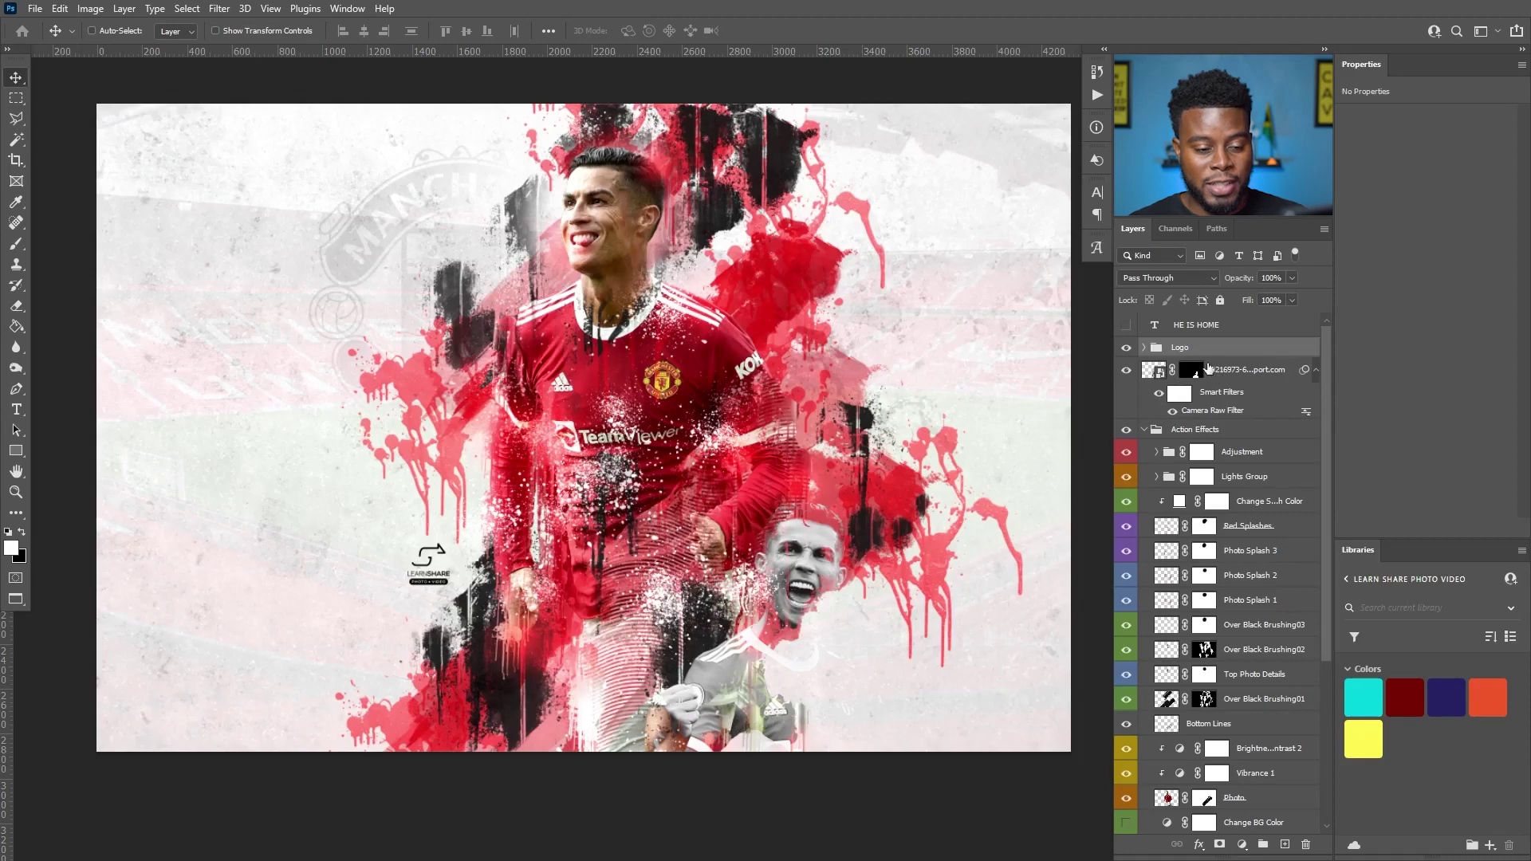
{"action": "left_click", "coordinate": [1149, 372], "text": "shift"}
{"action": "left_click_drag", "start_coordinate": [1175, 353], "coordinate": [1171, 432]}
{"action": "scroll", "coordinate": [1179, 399], "scroll_direction": "down", "scroll_amount": 3}
{"action": "left_click_drag", "start_coordinate": [1205, 380], "coordinate": [1251, 686]}
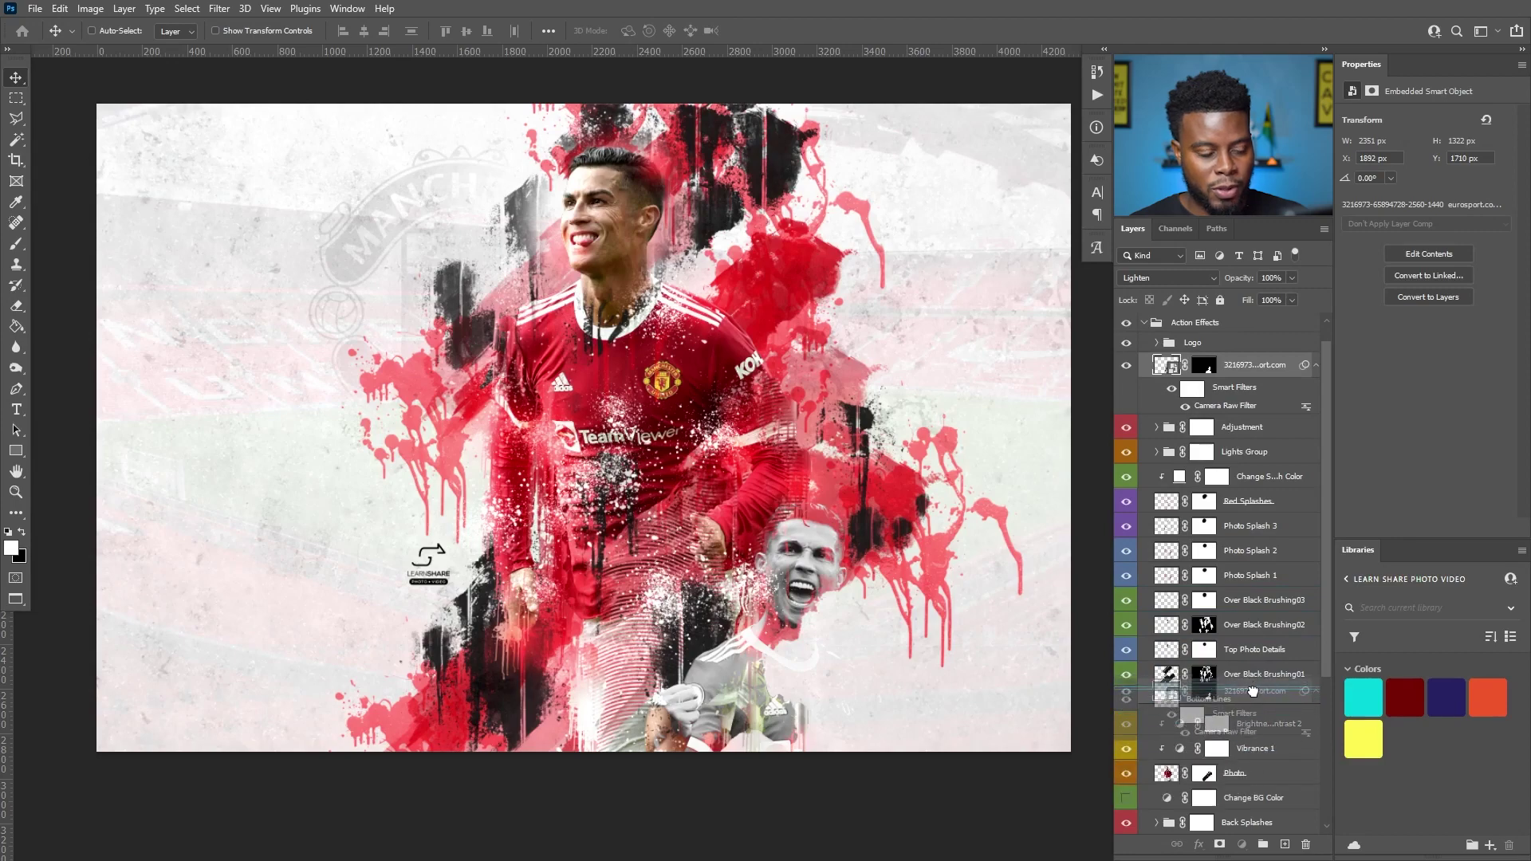
Try moving the black-and-white photo lower and applying the Screen blend mode to it, undoing each attempt.
{"action": "left_click_drag", "start_coordinate": [871, 615], "coordinate": [808, 650]}
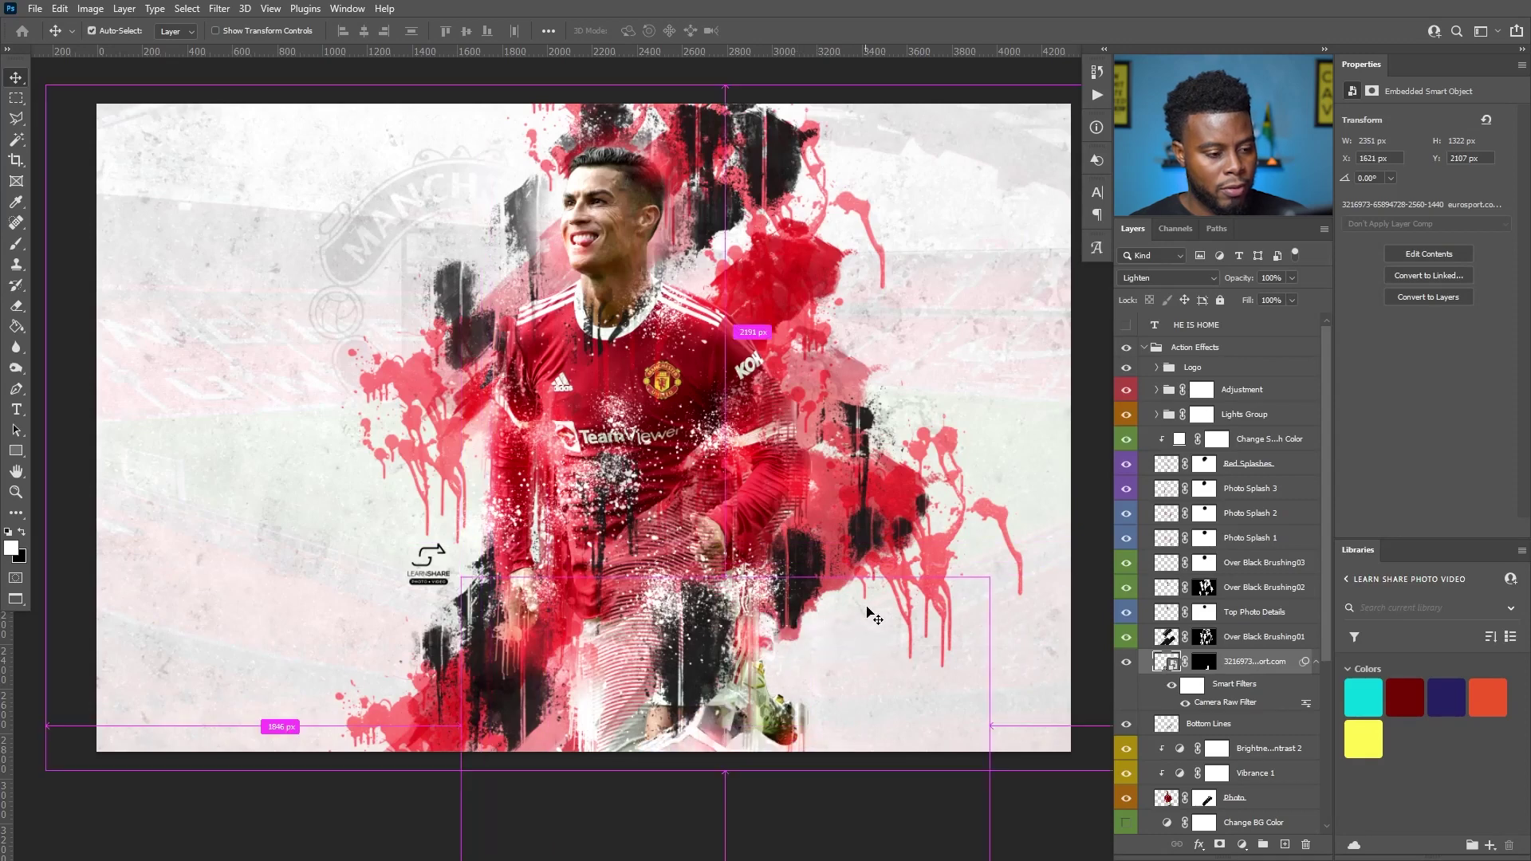
{"action": "key", "text": "ctrl+z"}
{"action": "left_click", "coordinate": [1169, 277]}
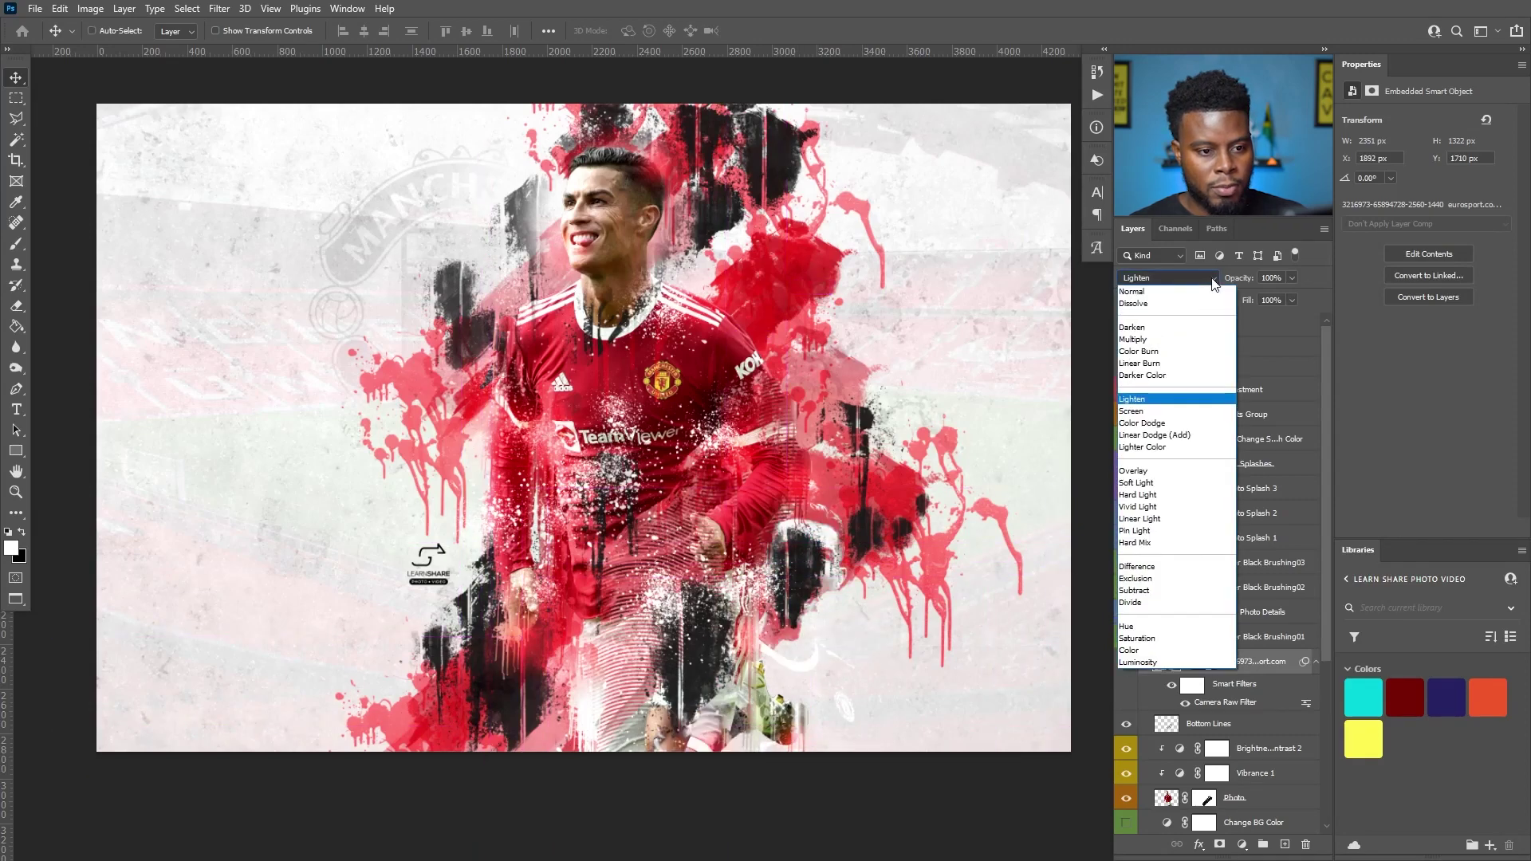
{"action": "left_click", "coordinate": [1158, 412]}
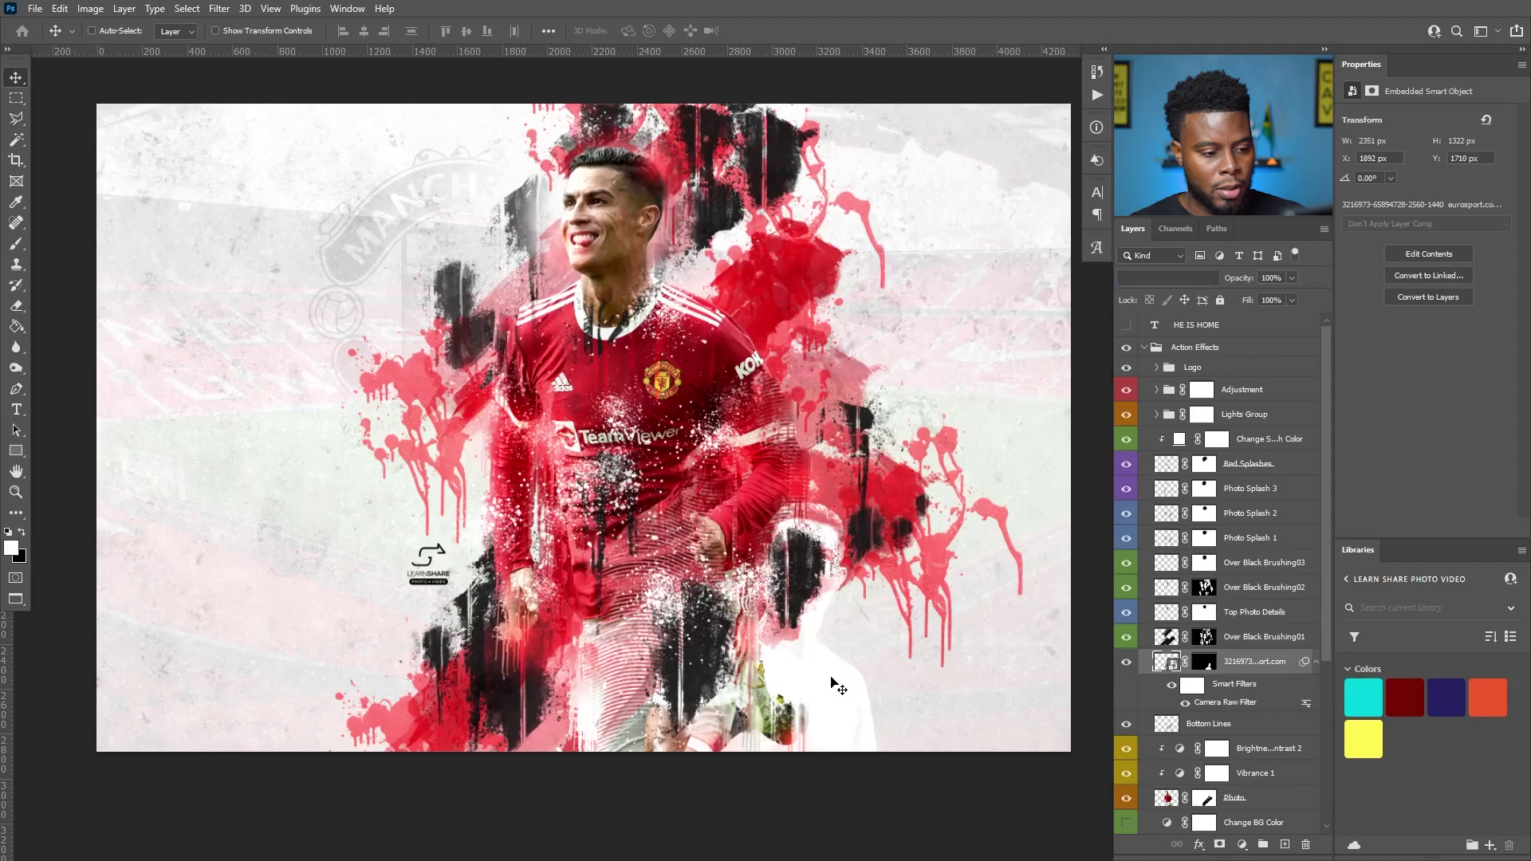
{"action": "key", "text": "ctrl+z"}
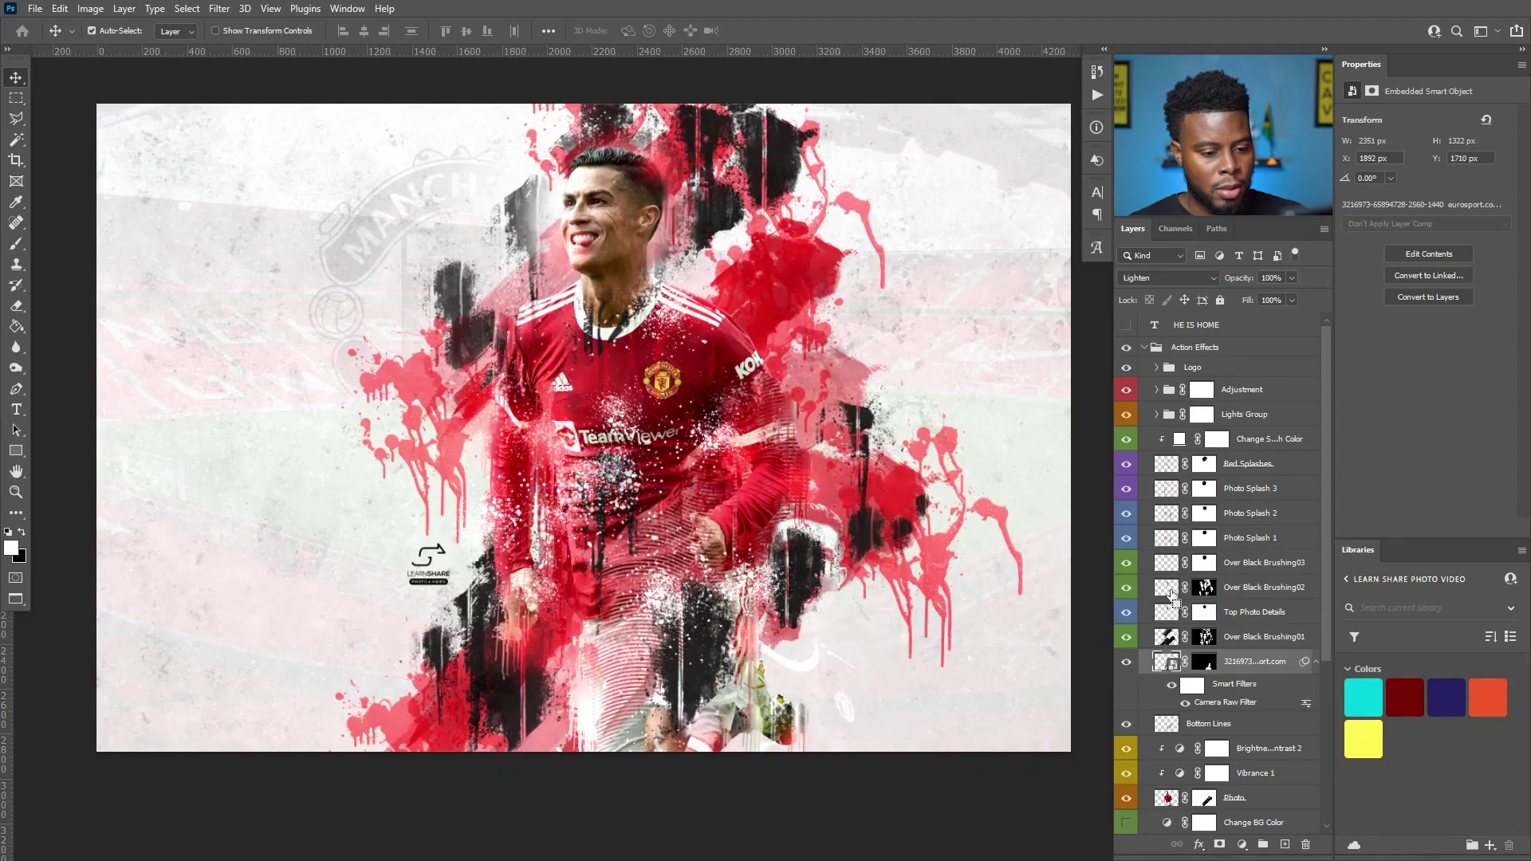
Undo the black-and-white photo layer's move beneath Over Black Brushing01, and collapse the Action Effects group.
{"action": "key", "text": "ctrl+z"}
{"action": "scroll", "coordinate": [1220, 437], "scroll_direction": "down", "scroll_amount": 5}
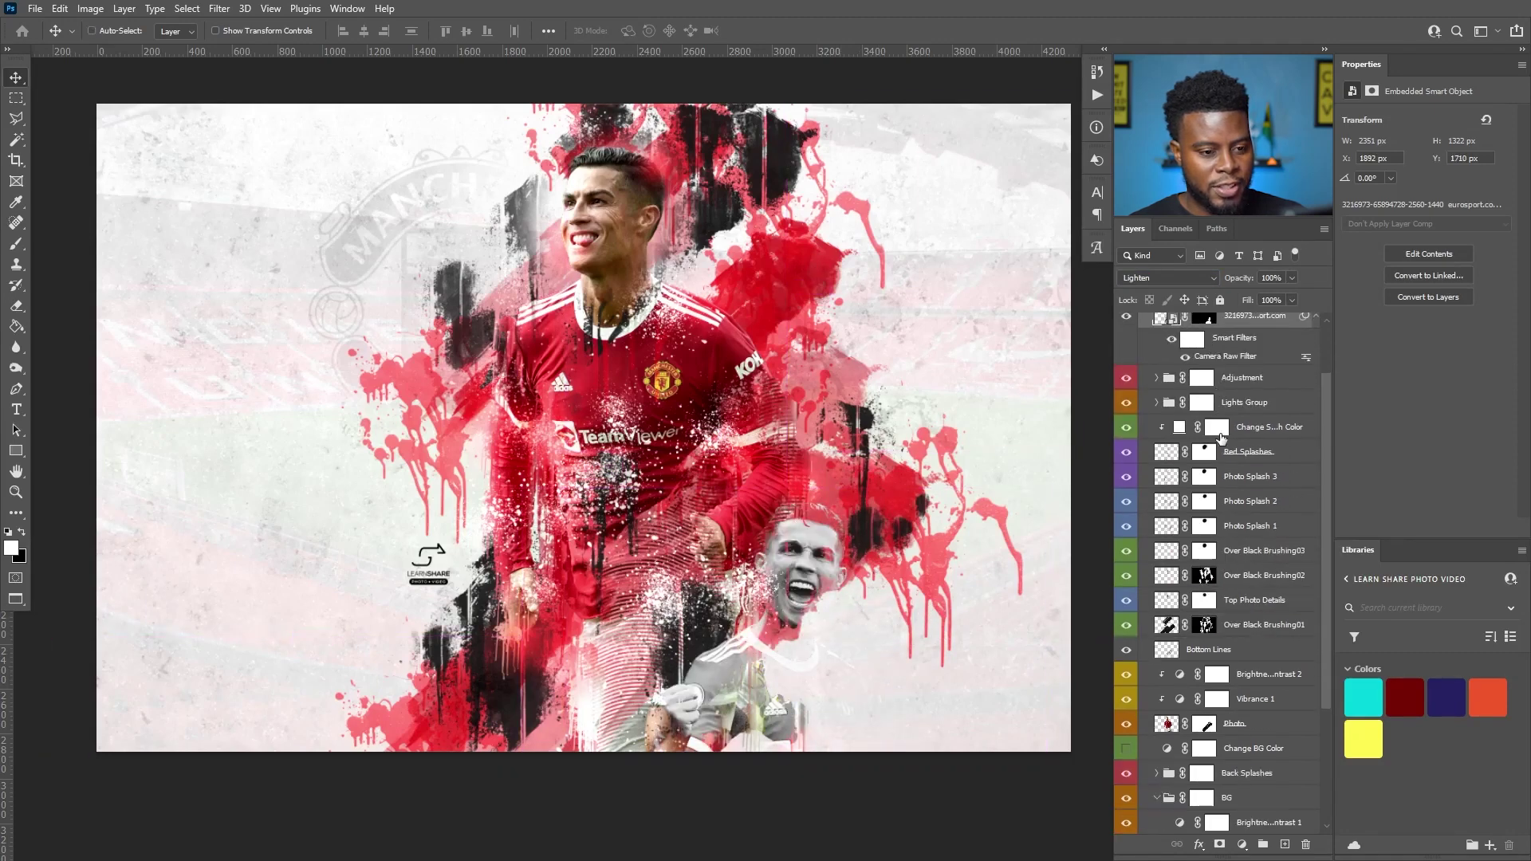
{"action": "scroll", "coordinate": [1228, 479], "scroll_direction": "down", "scroll_amount": 2}
{"action": "left_click", "coordinate": [1216, 674]}
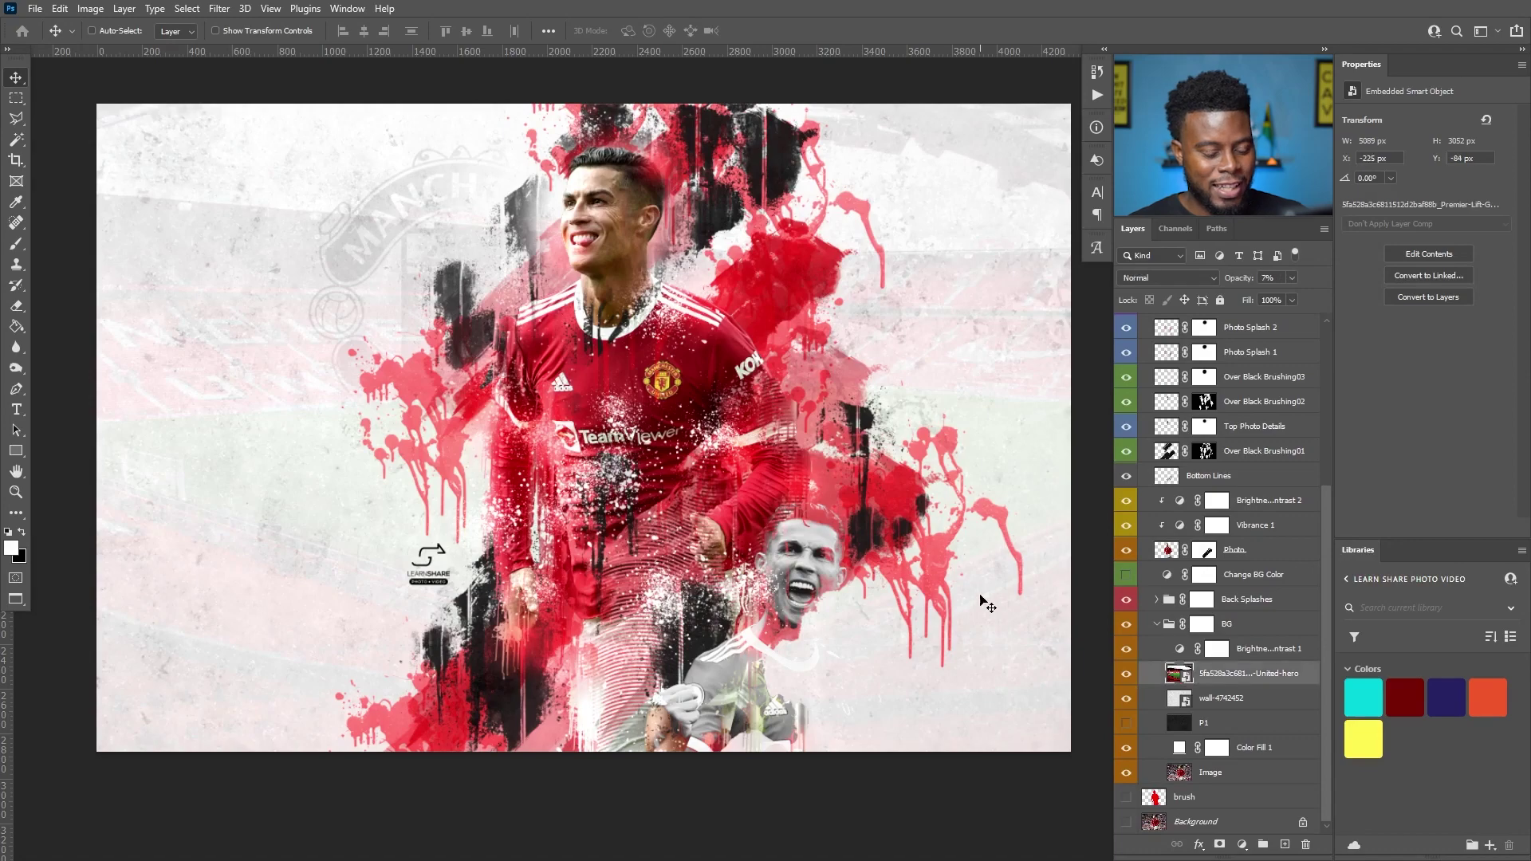
{"action": "scroll", "coordinate": [1146, 412], "scroll_direction": "up", "scroll_amount": 5}
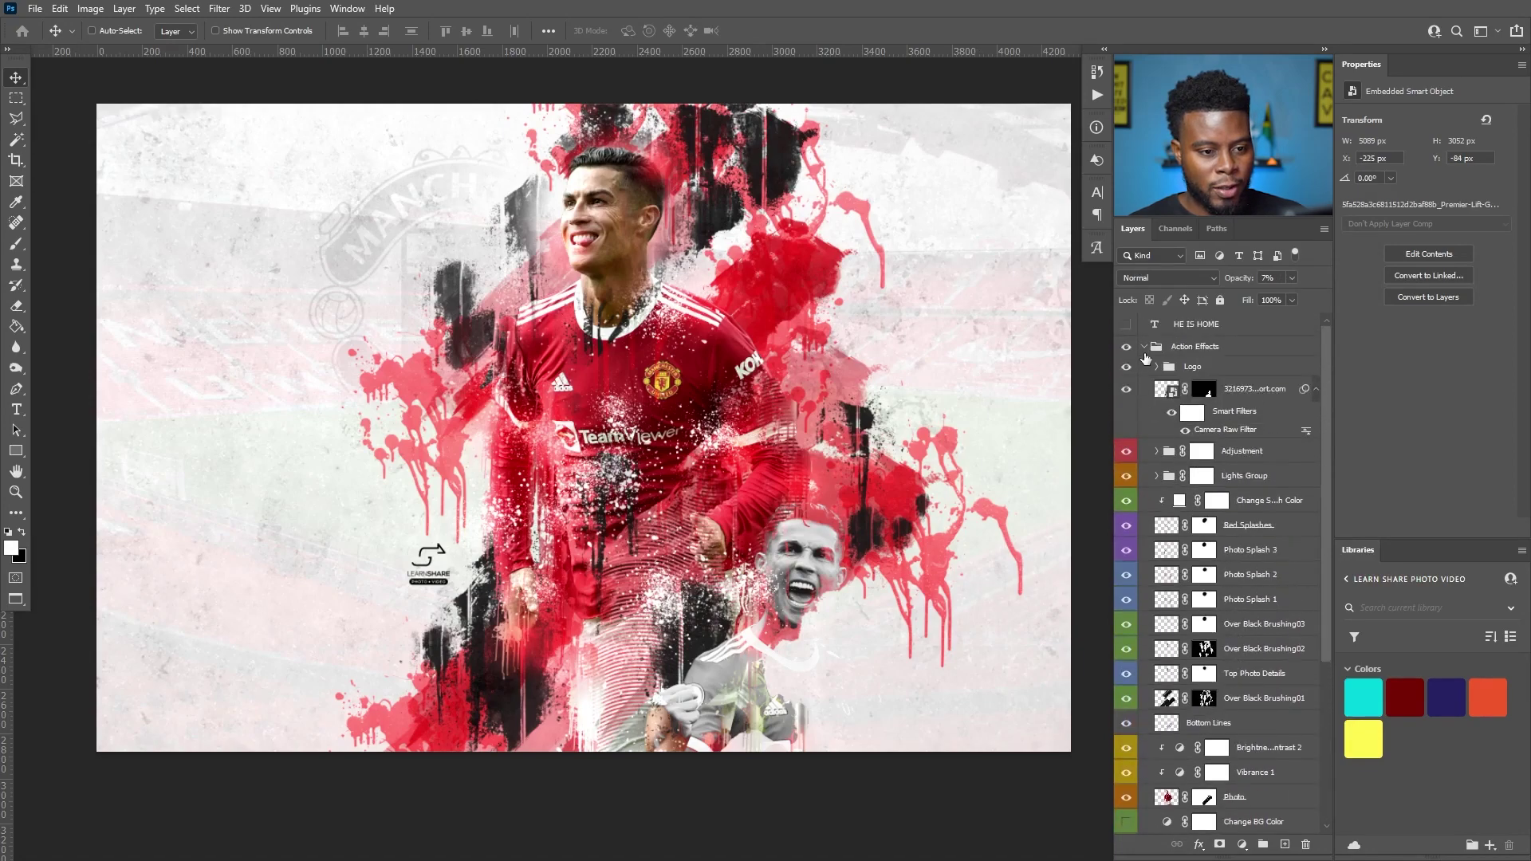
{"action": "left_click", "coordinate": [1145, 346]}
{"action": "scroll", "coordinate": [881, 410], "scroll_direction": "up", "scroll_amount": 2}
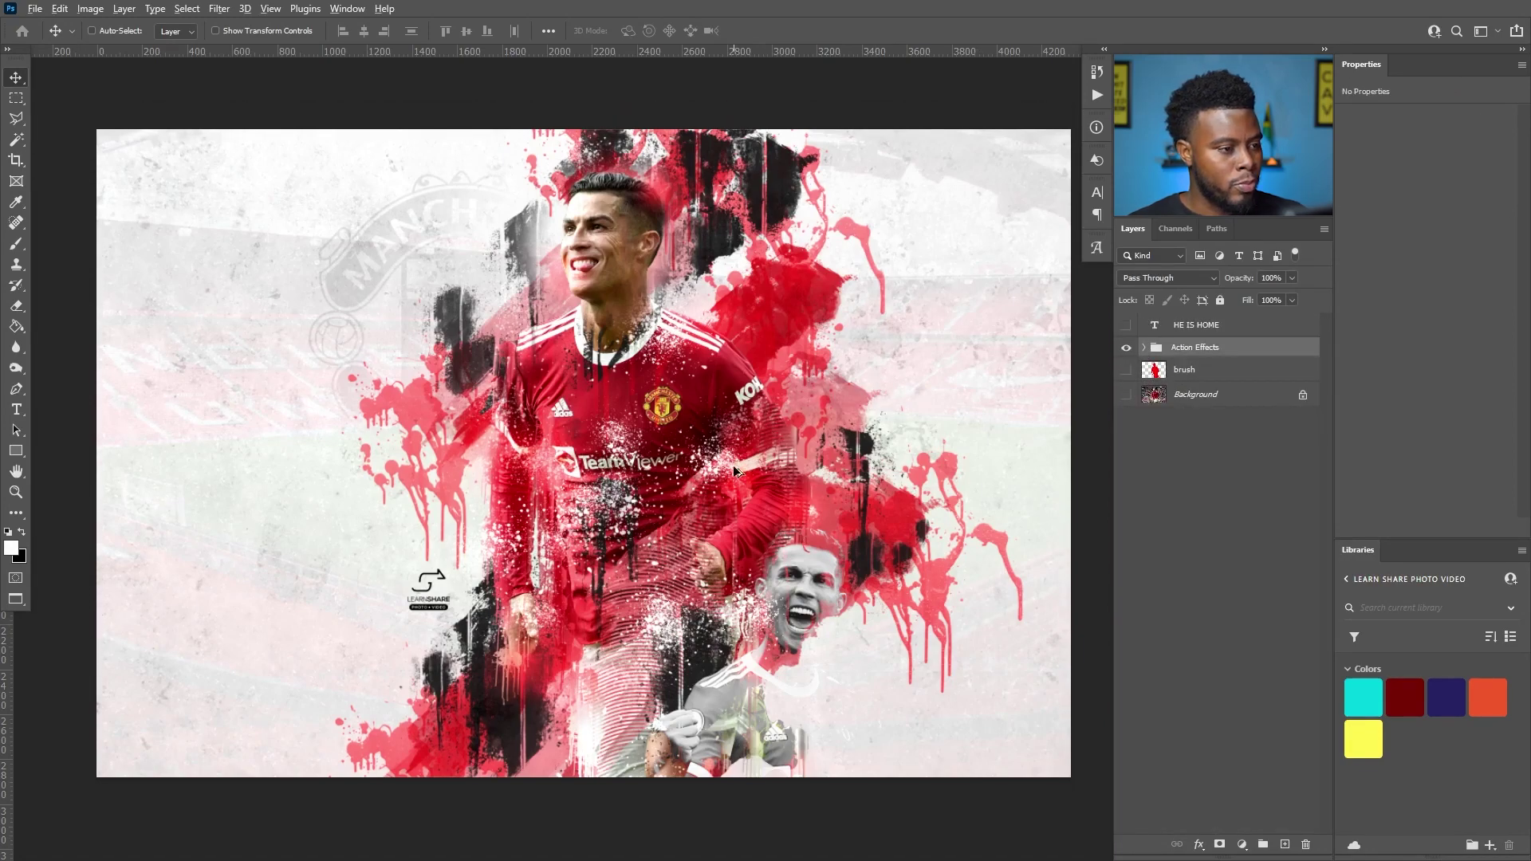
Show the Background layer, compare the artwork with the original photo by repeatedly hiding and showing Action Effects, and save the file.
{"action": "scroll", "coordinate": [776, 449], "scroll_direction": "up", "scroll_amount": 1}
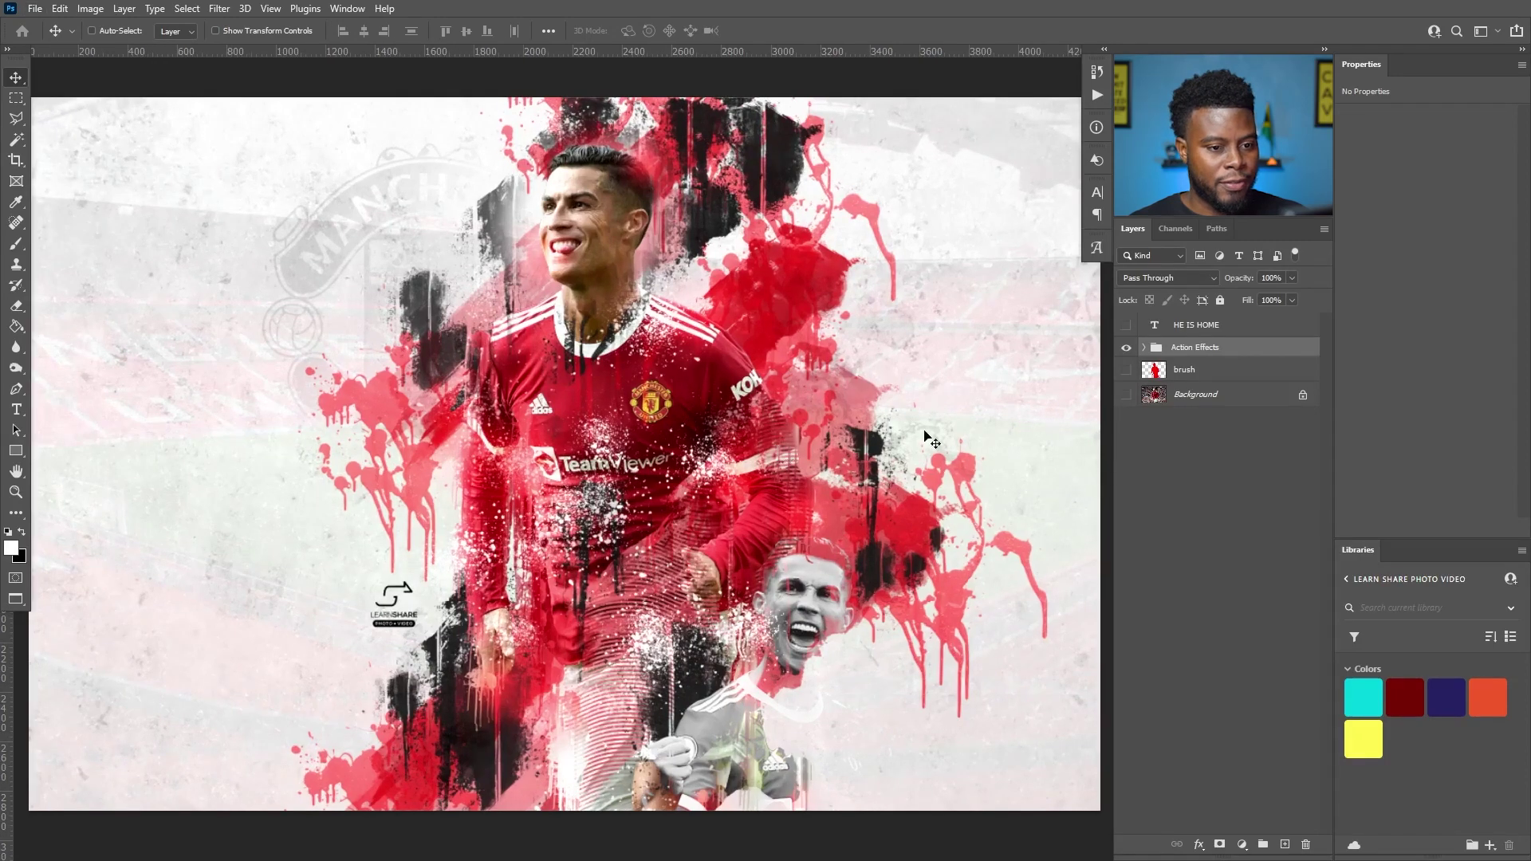
{"action": "left_click", "coordinate": [1129, 371]}
{"action": "left_click", "coordinate": [1127, 349]}
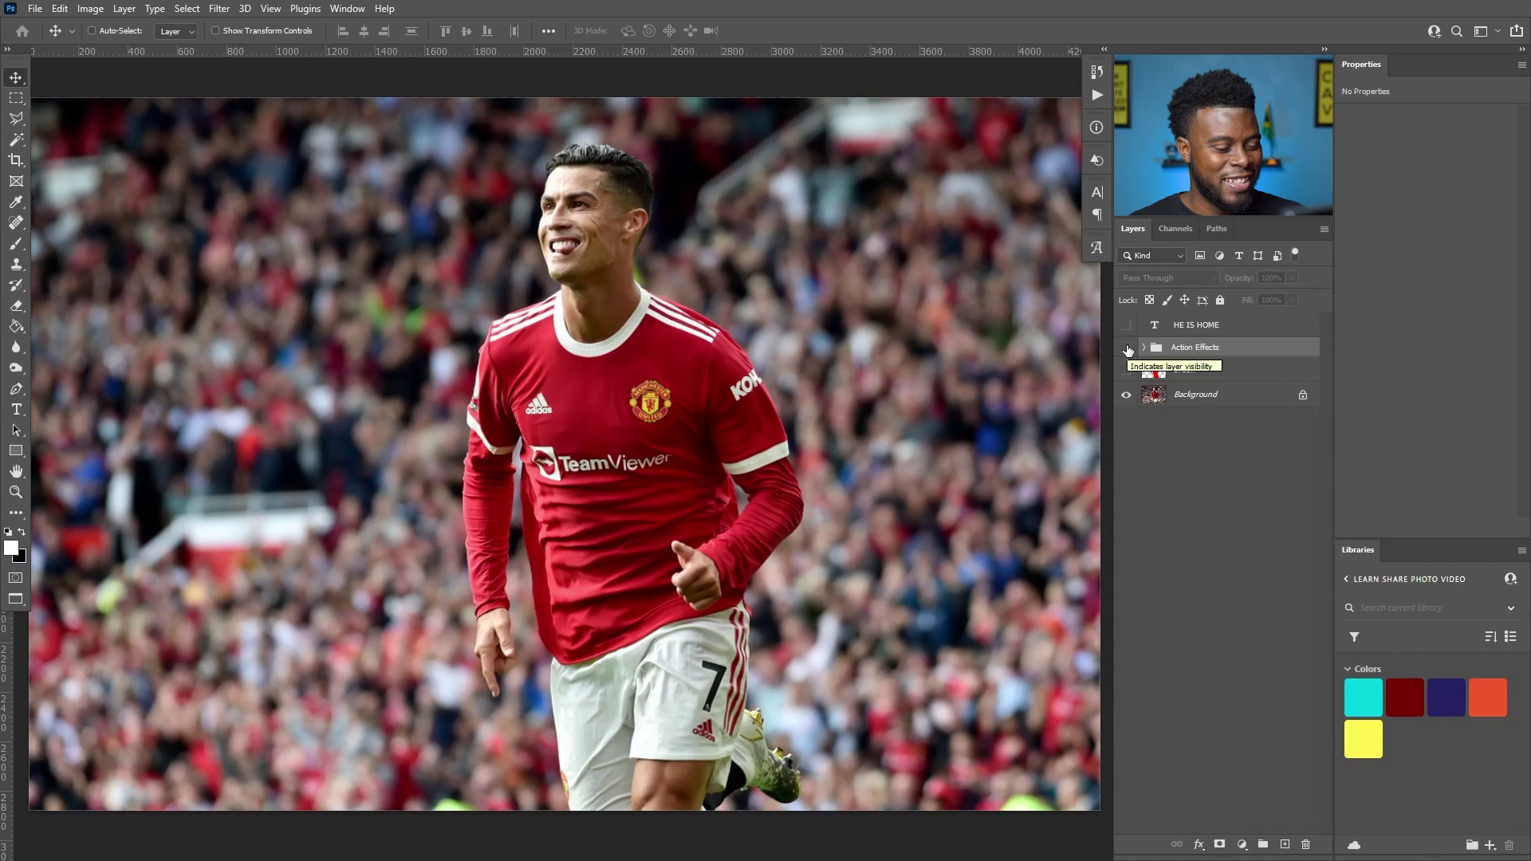
{"action": "left_click", "coordinate": [1127, 349]}
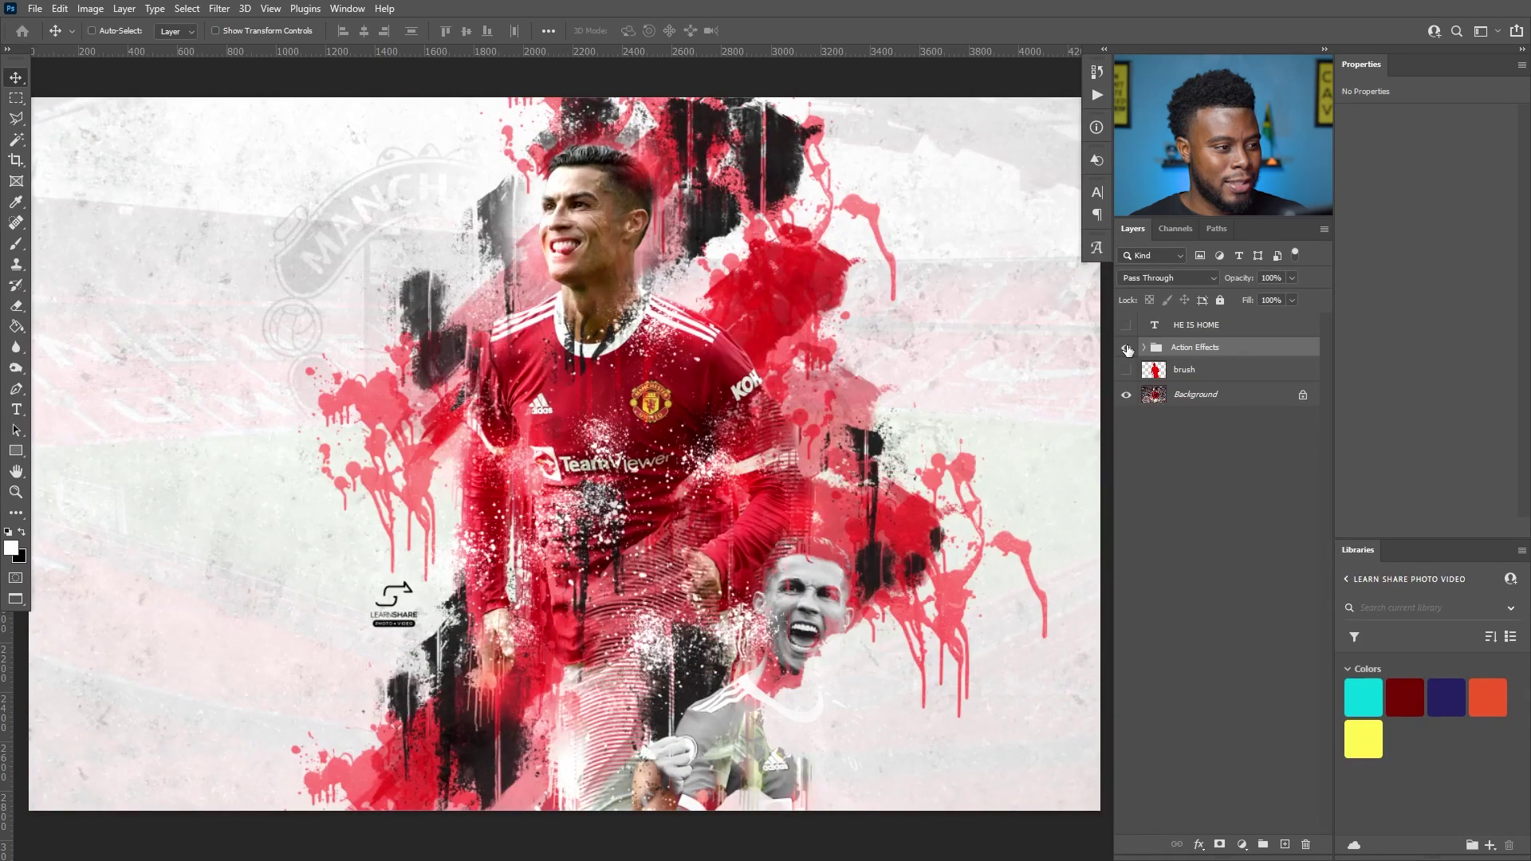
{"action": "scroll", "coordinate": [777, 323], "scroll_direction": "down", "scroll_amount": 1}
{"action": "left_click", "coordinate": [1125, 350]}
{"action": "left_click", "coordinate": [1126, 349]}
{"action": "left_click", "coordinate": [1124, 351]}
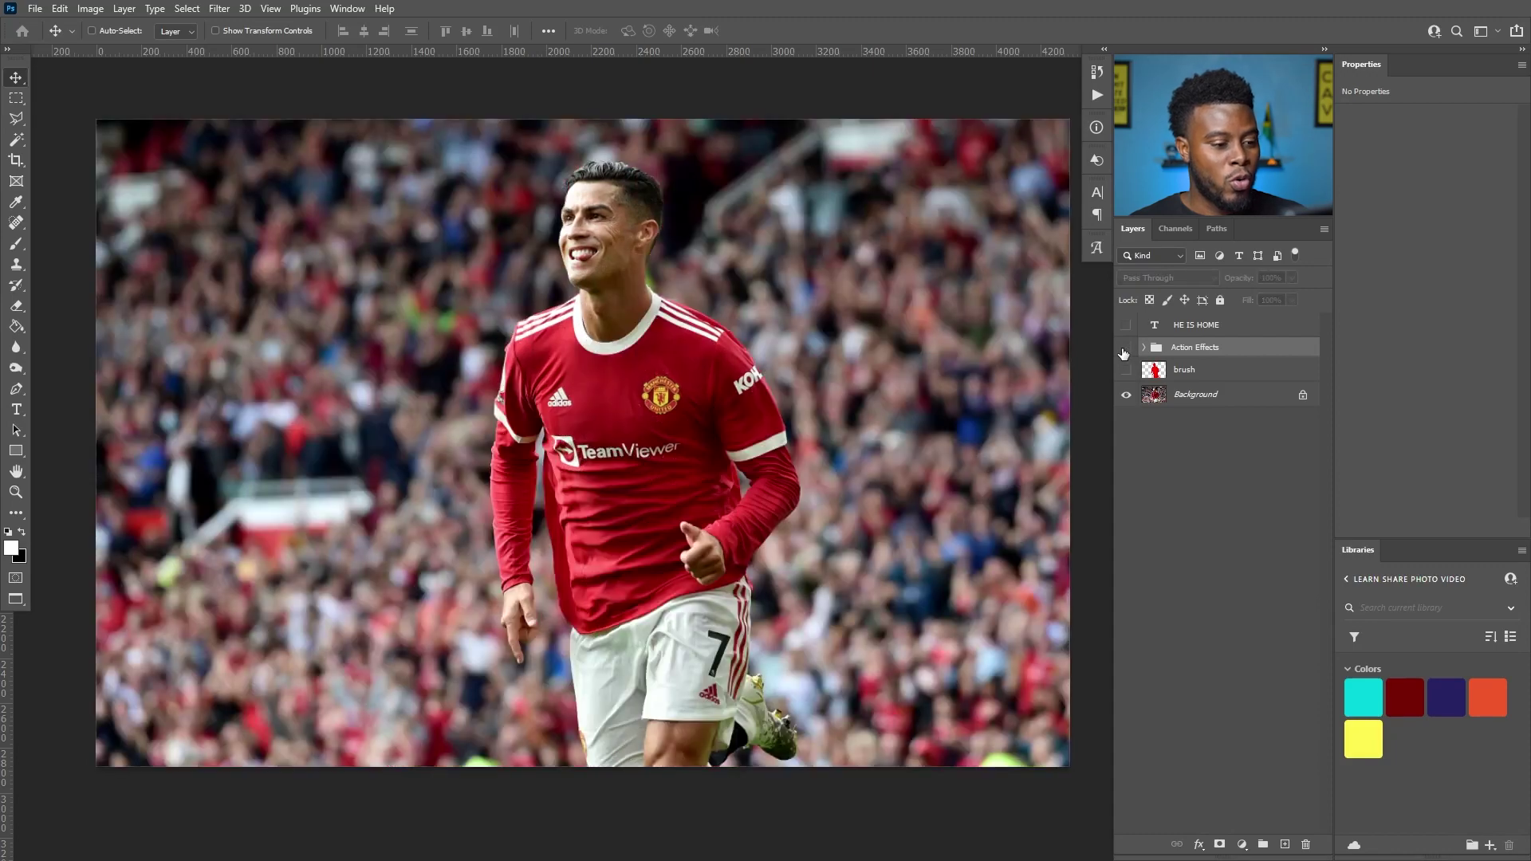
{"action": "left_click", "coordinate": [1125, 351]}
{"action": "left_click", "coordinate": [1124, 351]}
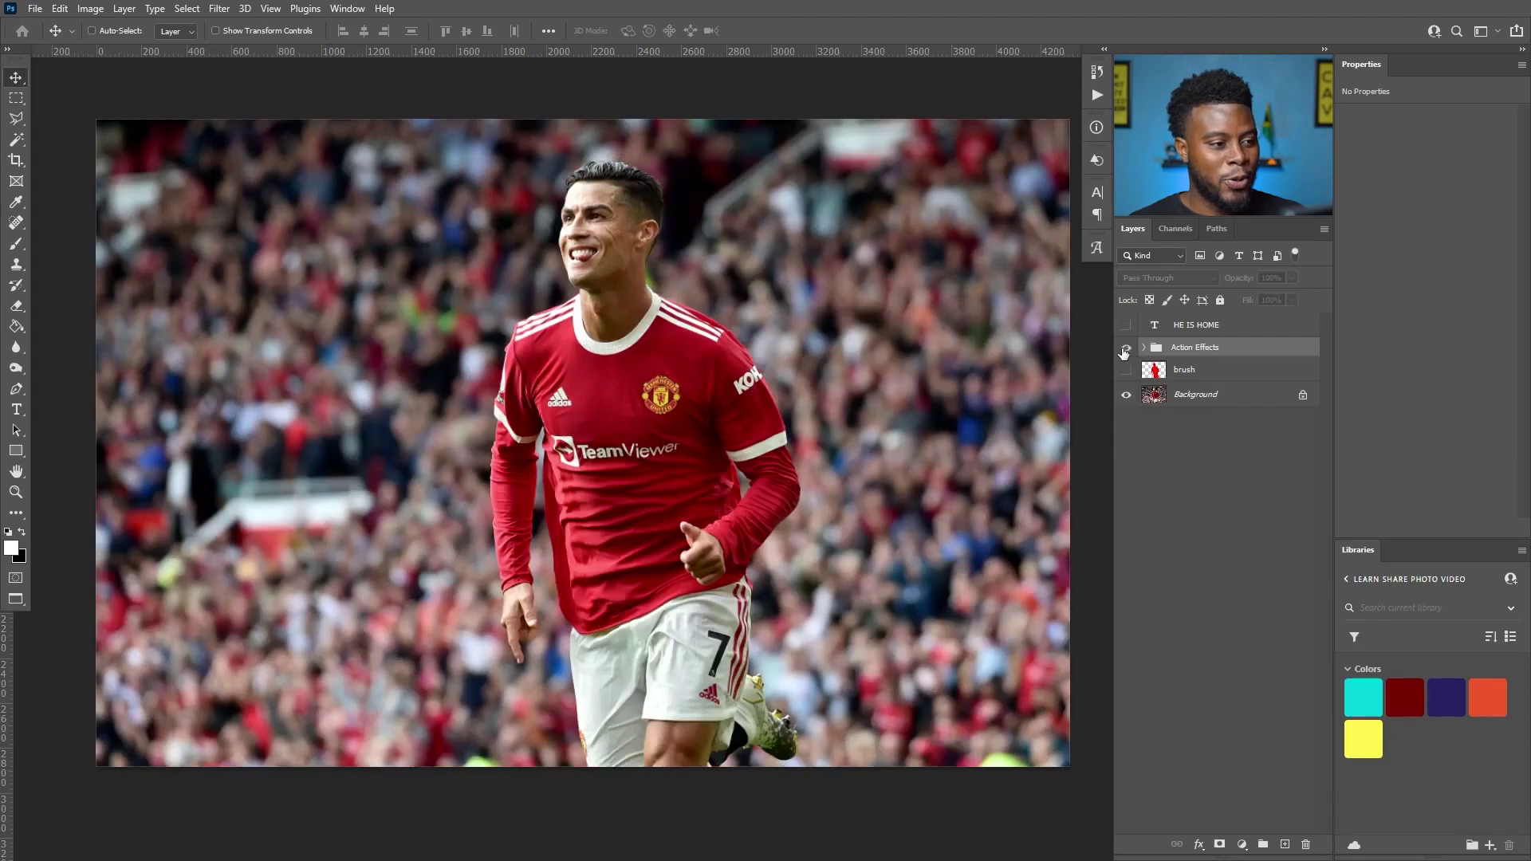
{"action": "left_click", "coordinate": [1124, 351]}
{"action": "key", "text": "ctrl+s"}
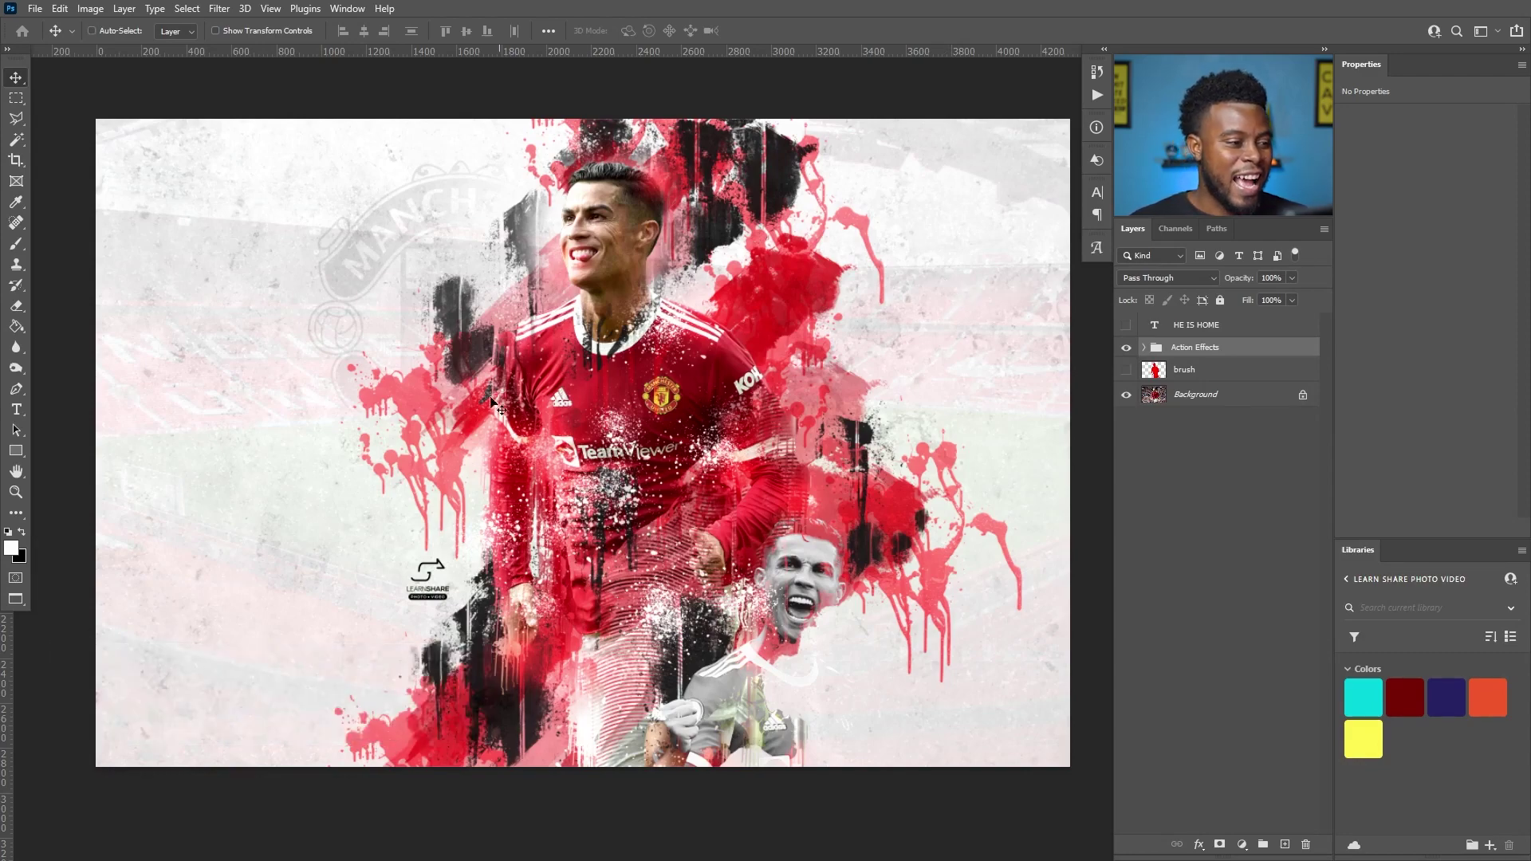
Add a text line on the pale background beside the player, reading "DEISGNED BY" followed by the designer's name.
{"action": "scroll", "coordinate": [342, 399], "scroll_direction": "up", "scroll_amount": 3}
{"action": "scroll", "coordinate": [591, 608], "scroll_direction": "left", "scroll_amount": 2}
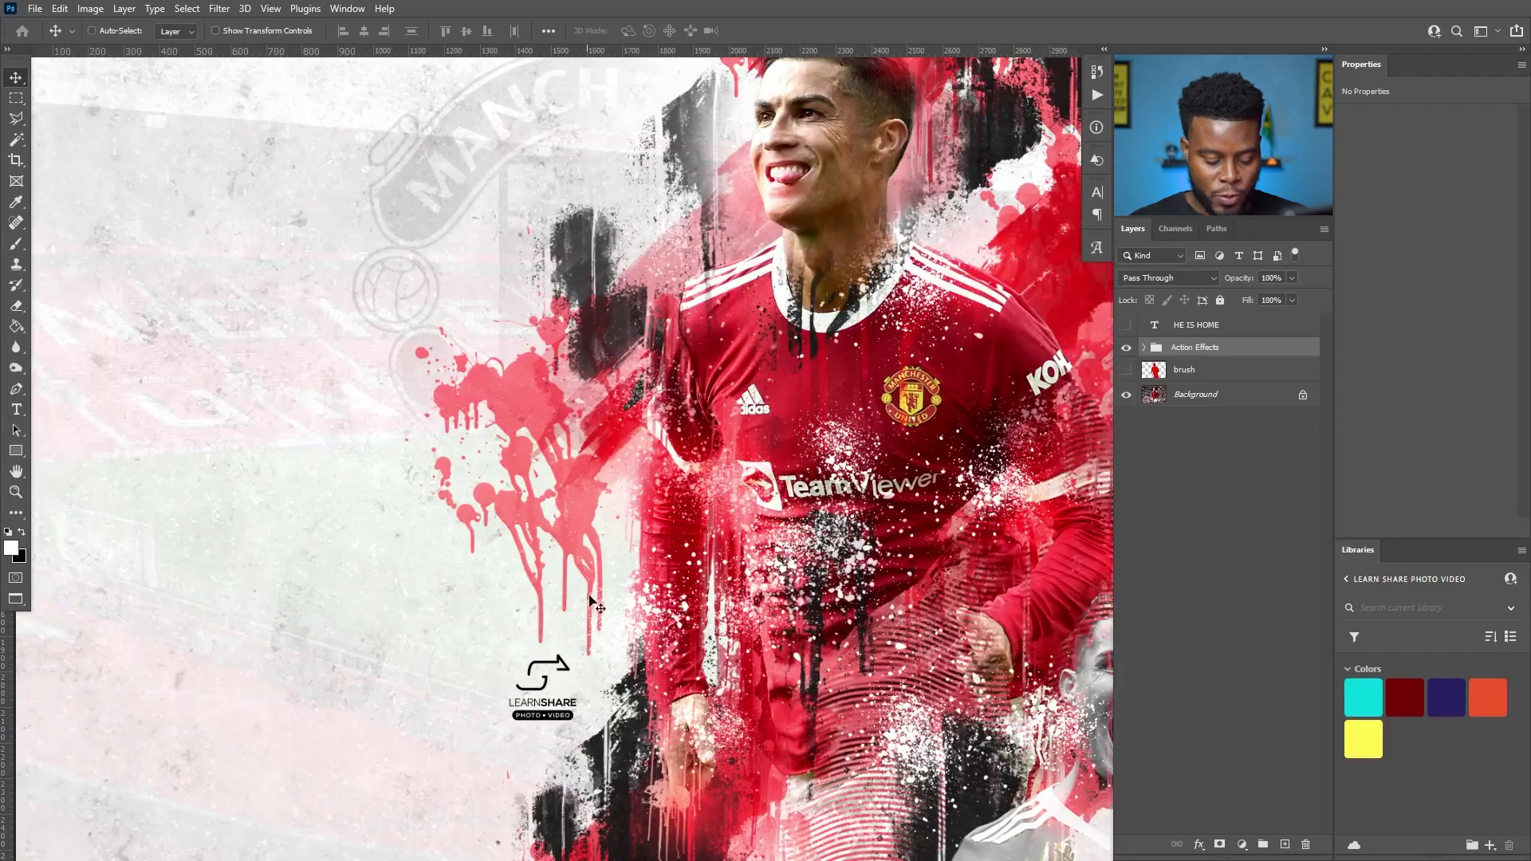
{"action": "key", "text": "t"}
{"action": "left_click", "coordinate": [165, 504]}
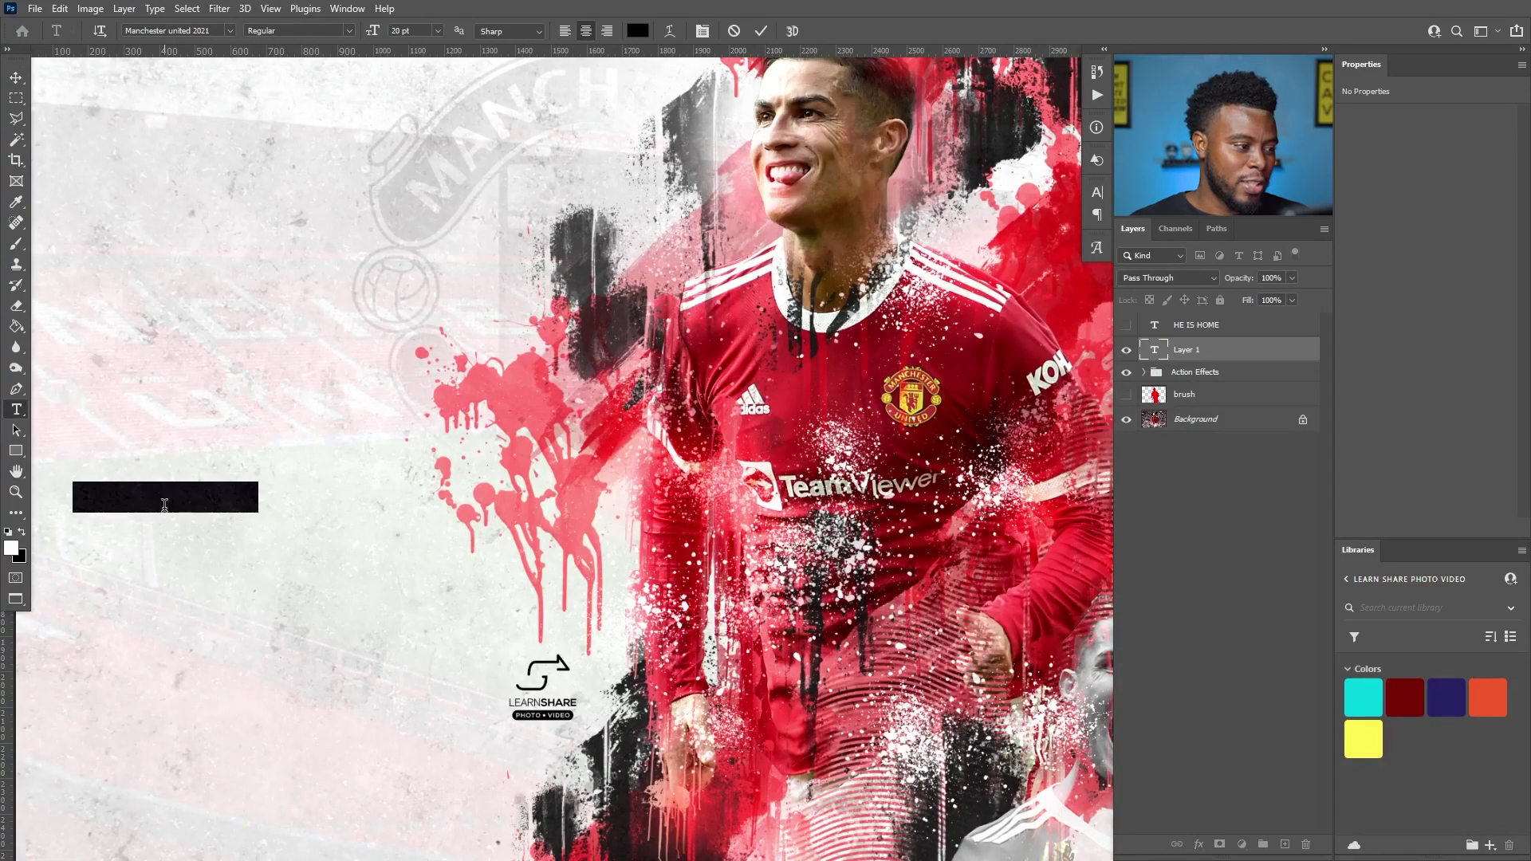
{"action": "type", "text": "DEISGN"}
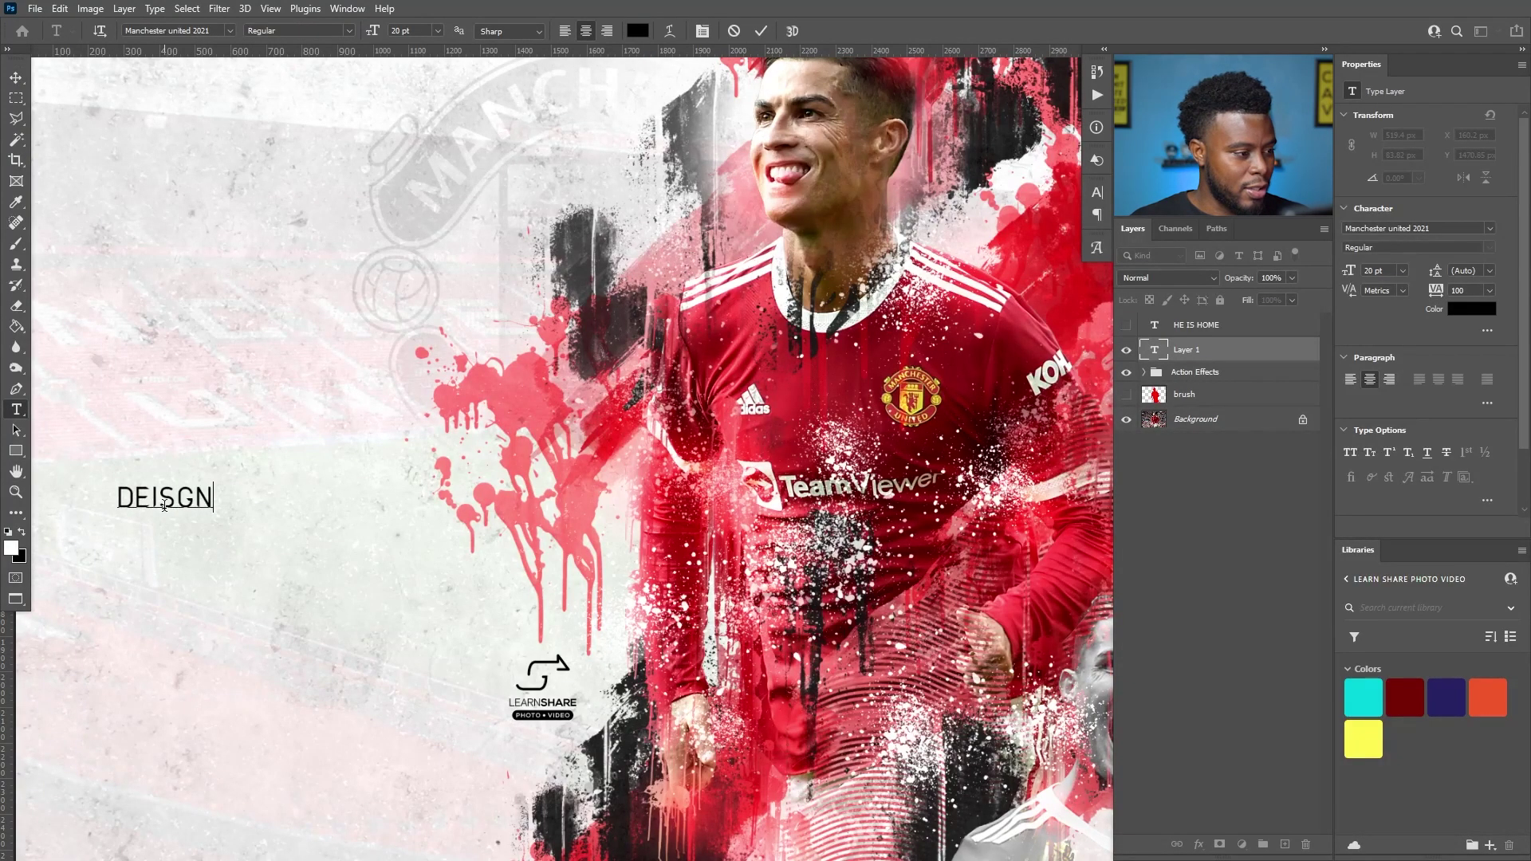
{"action": "type", "text": "ED BY CJA"}
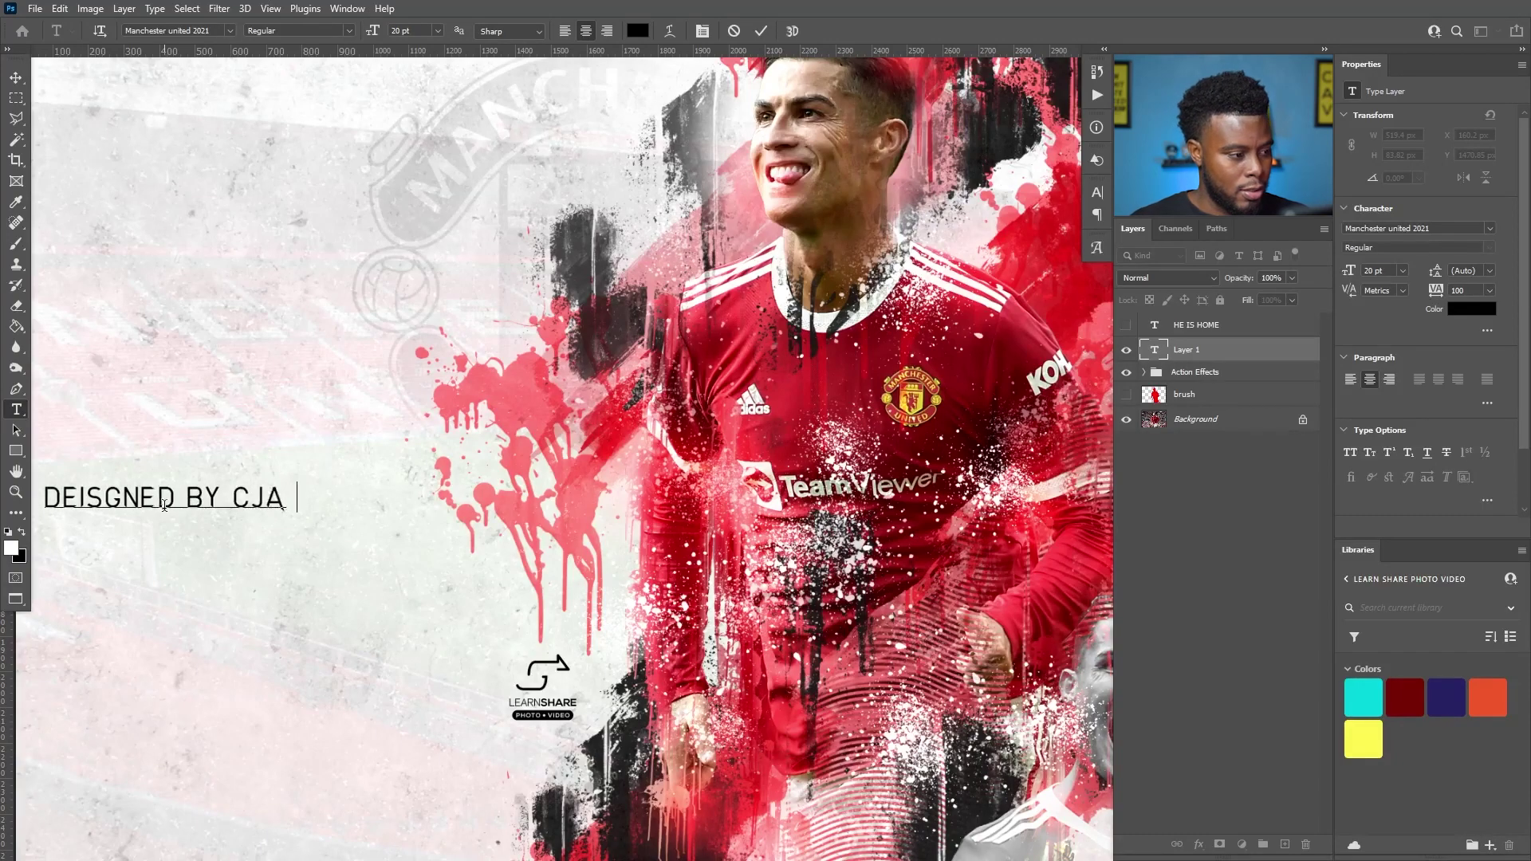
{"action": "key", "text": "BackSpace"}
{"action": "type", "text": "M"}
{"action": "key", "text": "ctrl+Return"}
{"action": "key", "text": "v"}
{"action": "scroll", "coordinate": [171, 517], "scroll_direction": "down", "scroll_amount": 5}
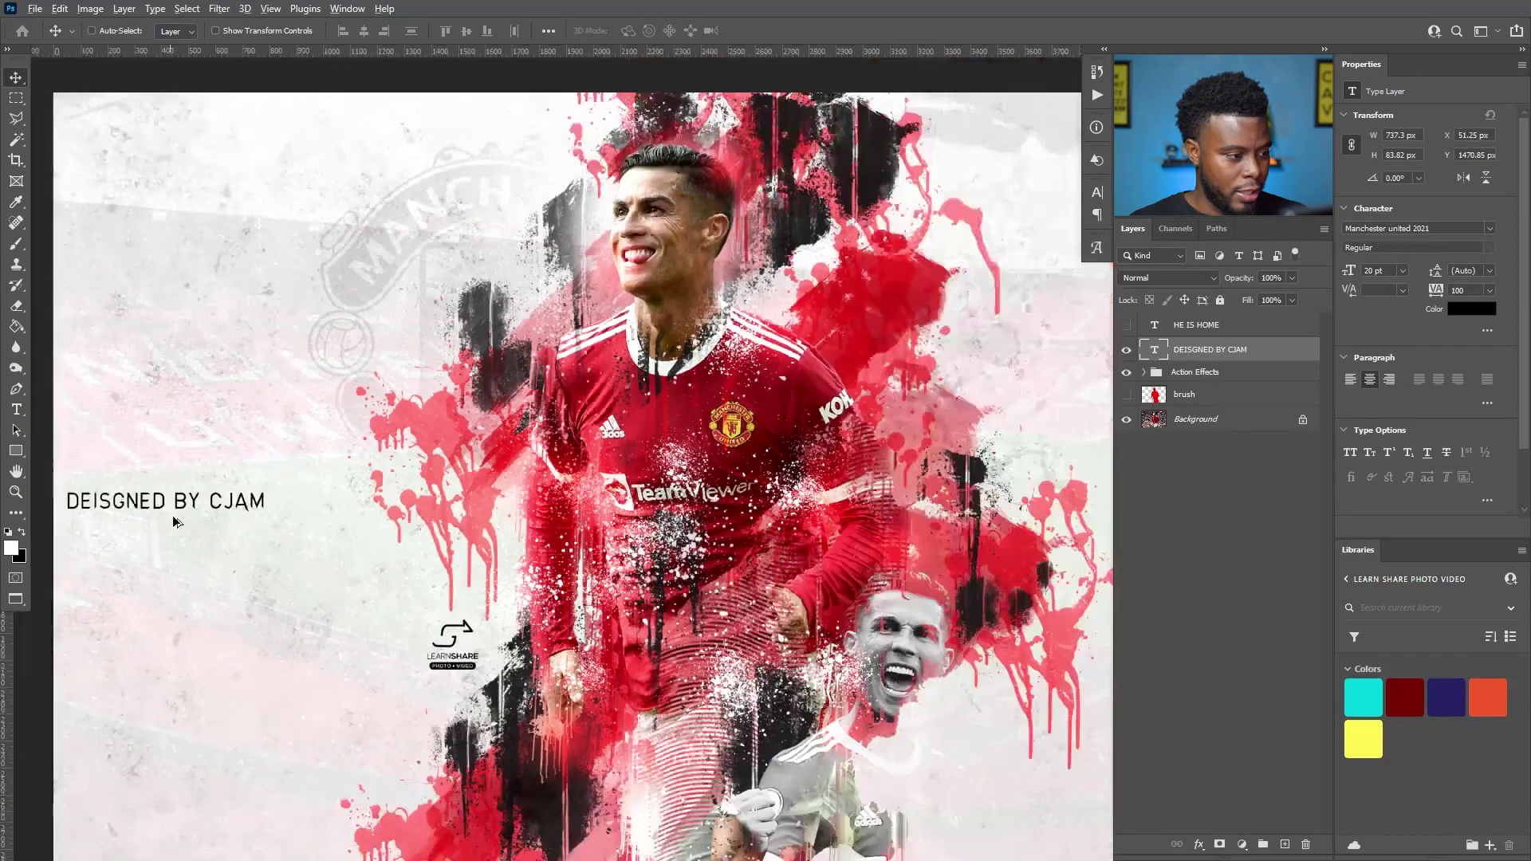
Set the designer credit's font size to 9 pt and move it above the LearnSharePhotoVideo logo, to about X 1057, Y 1705 px.
{"action": "scroll", "coordinate": [344, 241], "scroll_direction": "up", "scroll_amount": 2}
{"action": "key", "text": "t"}
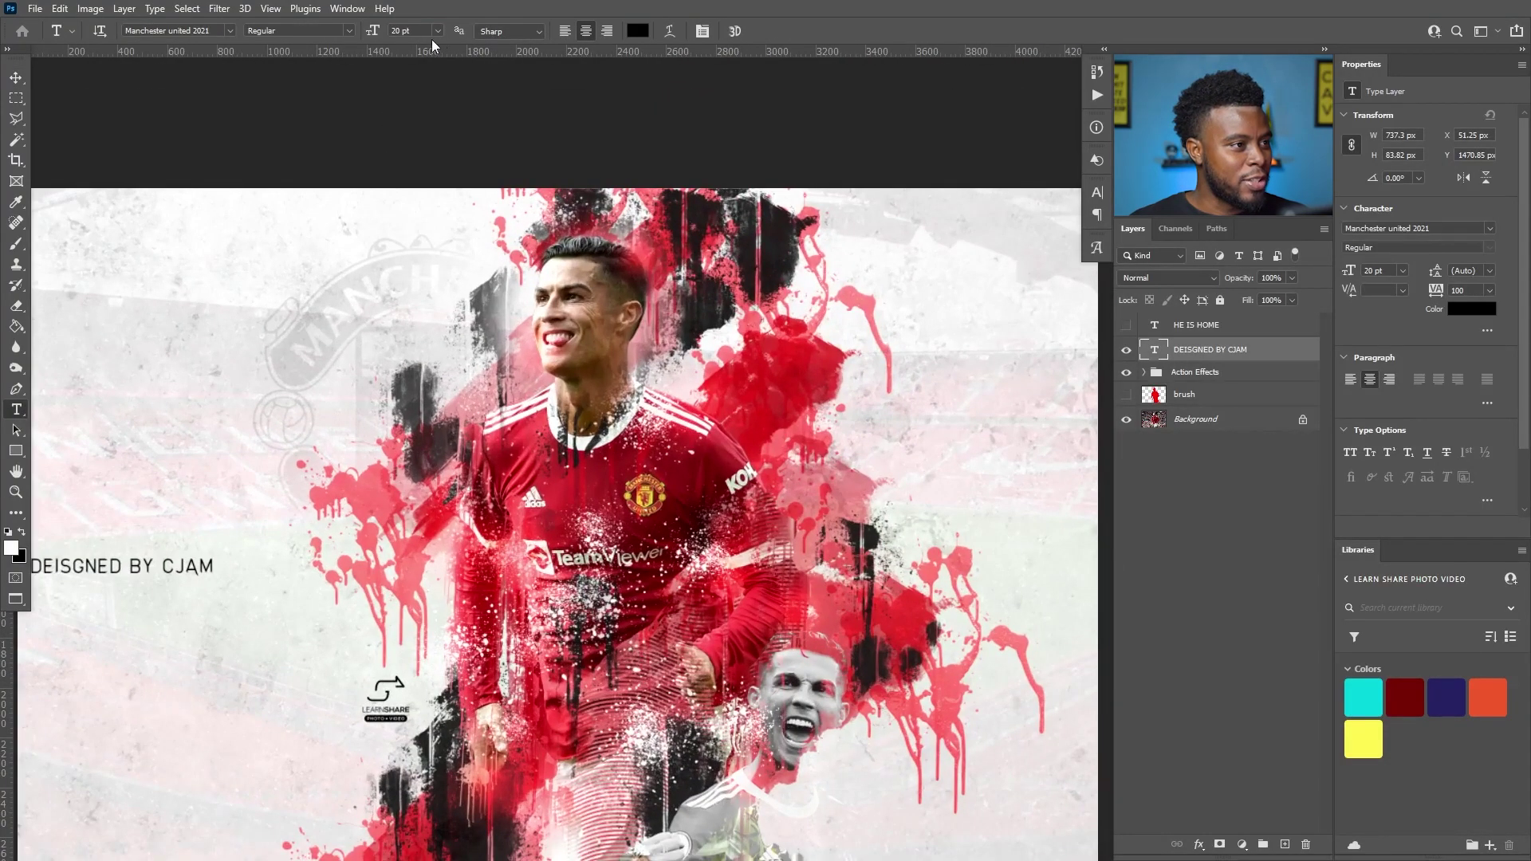
{"action": "type", "text": "9"}
{"action": "key", "text": "Return"}
{"action": "key", "text": "v"}
{"action": "left_click_drag", "start_coordinate": [138, 576], "coordinate": [265, 588]}
{"action": "scroll", "coordinate": [265, 589], "scroll_direction": "down", "scroll_amount": 2}
{"action": "scroll", "coordinate": [263, 589], "scroll_direction": "up", "scroll_amount": 4}
{"action": "left_click_drag", "start_coordinate": [259, 592], "coordinate": [349, 630]}
{"action": "scroll", "coordinate": [350, 628], "scroll_direction": "down", "scroll_amount": 2}
{"action": "scroll", "coordinate": [348, 631], "scroll_direction": "down", "scroll_amount": 3}
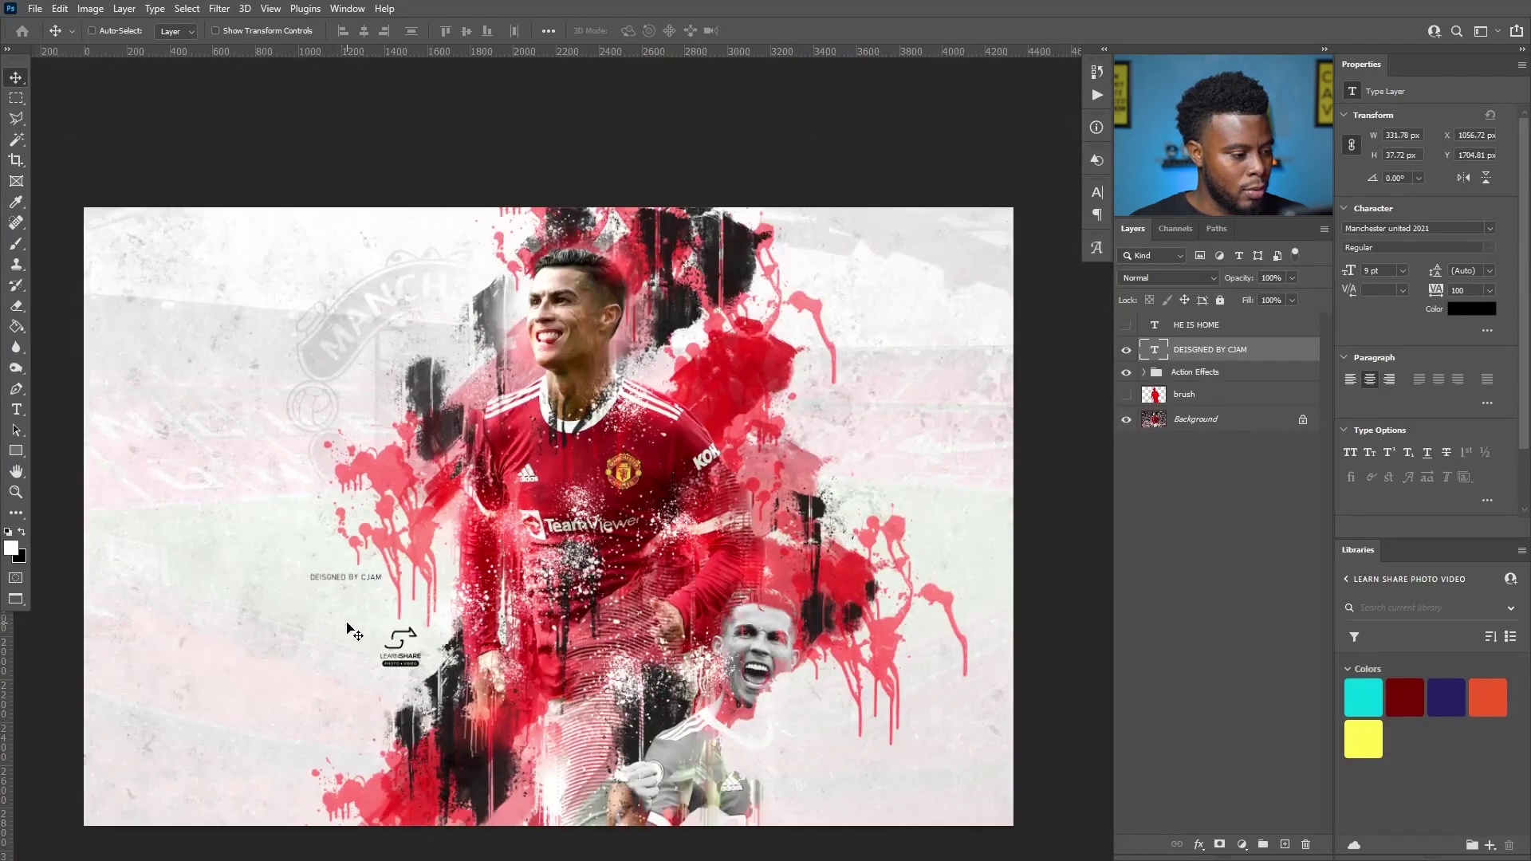
Rotate the designer credit 90° and place it vertically beside the player's arm, at about X 1667, Y 1558 px.
{"action": "key", "text": "ctrl+t"}
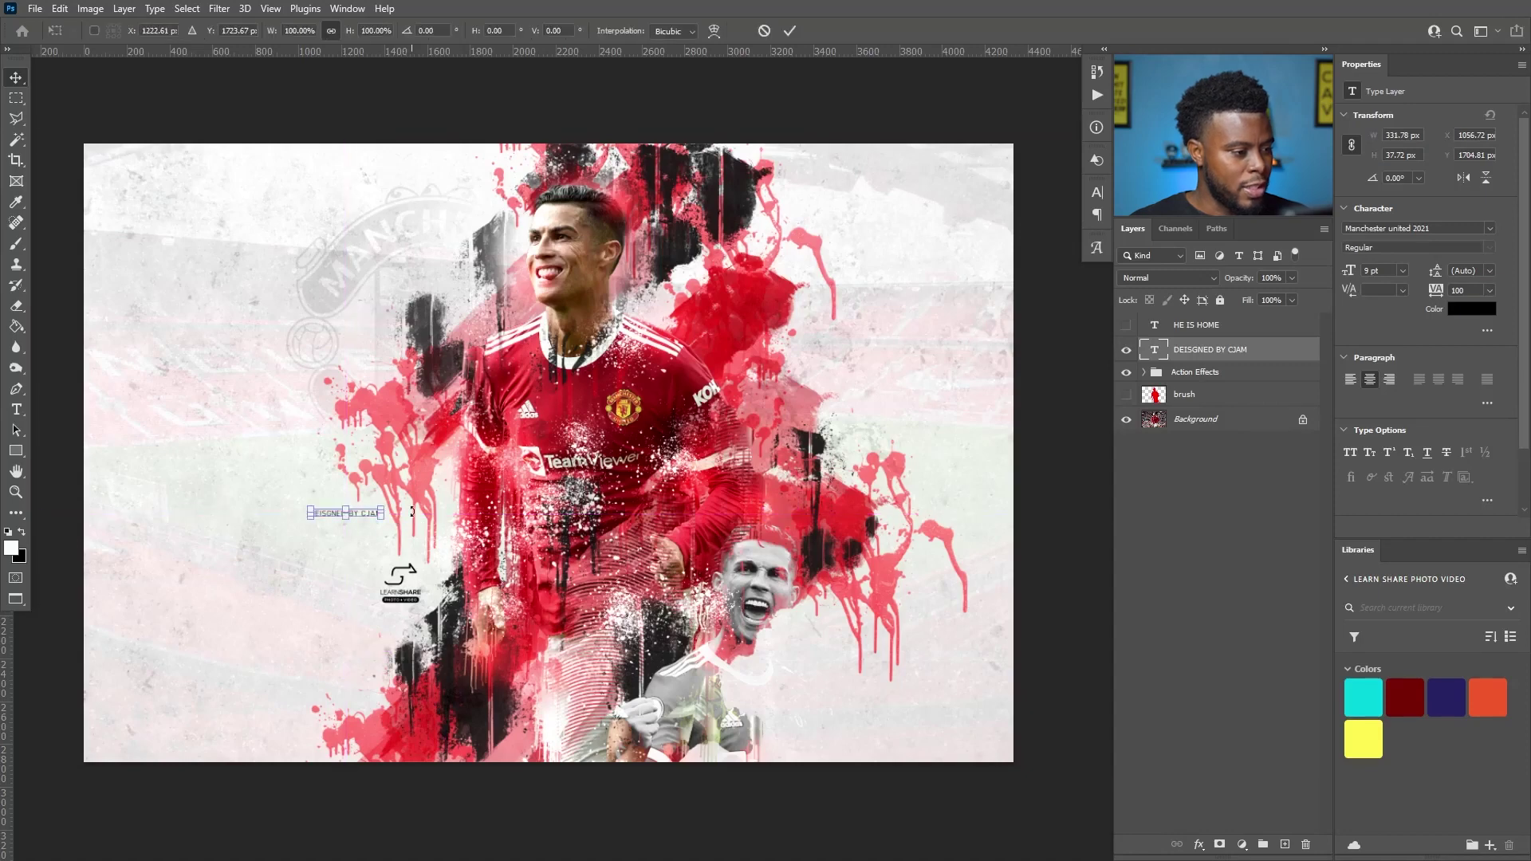
{"action": "left_click_drag", "start_coordinate": [393, 571], "coordinate": [335, 603]}
{"action": "key", "text": "Return"}
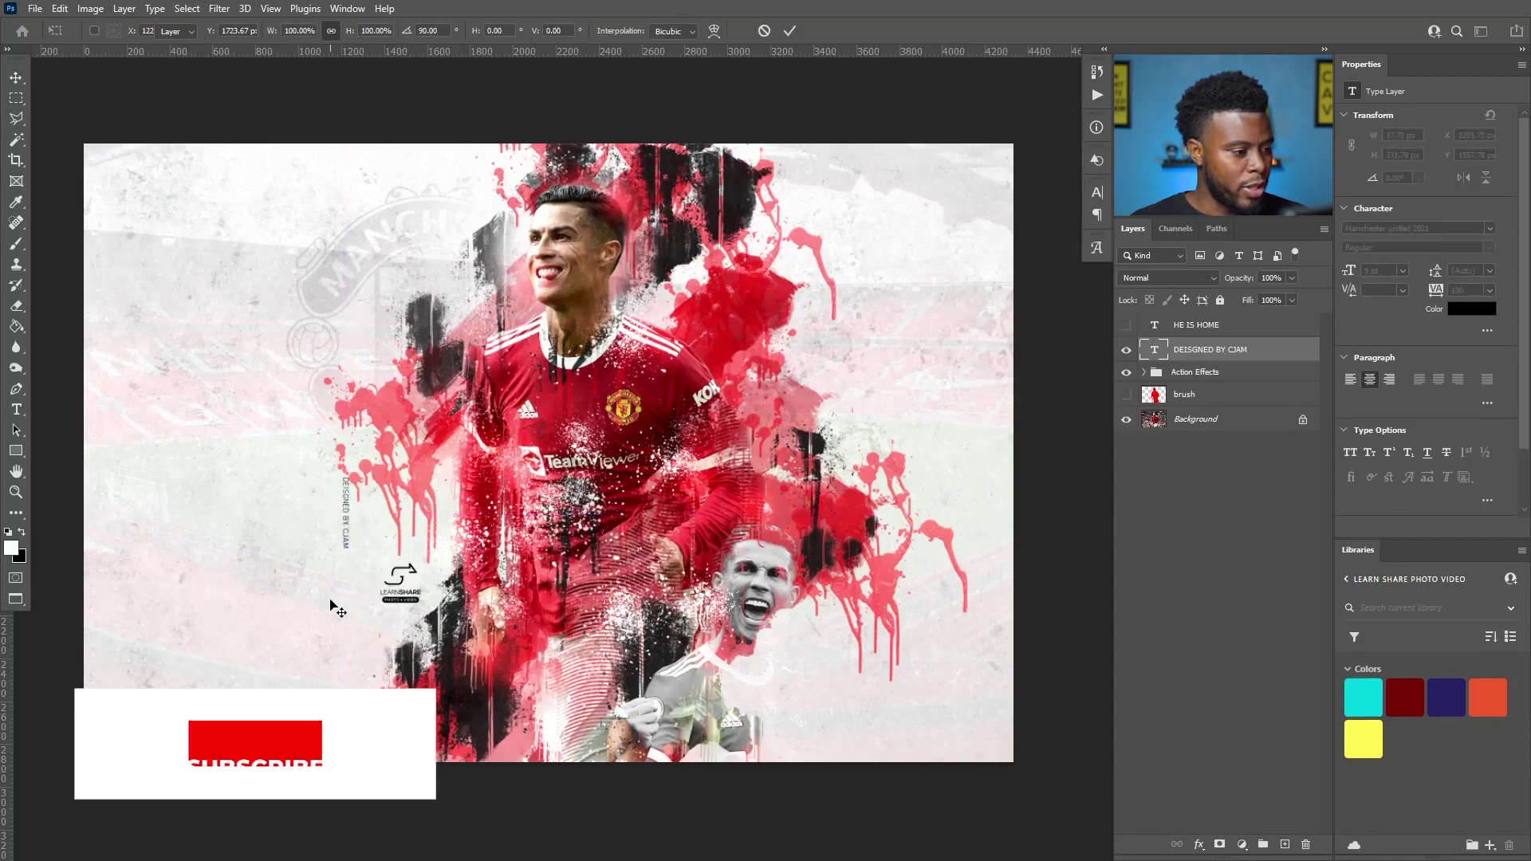
{"action": "left_click_drag", "start_coordinate": [351, 530], "coordinate": [427, 526]}
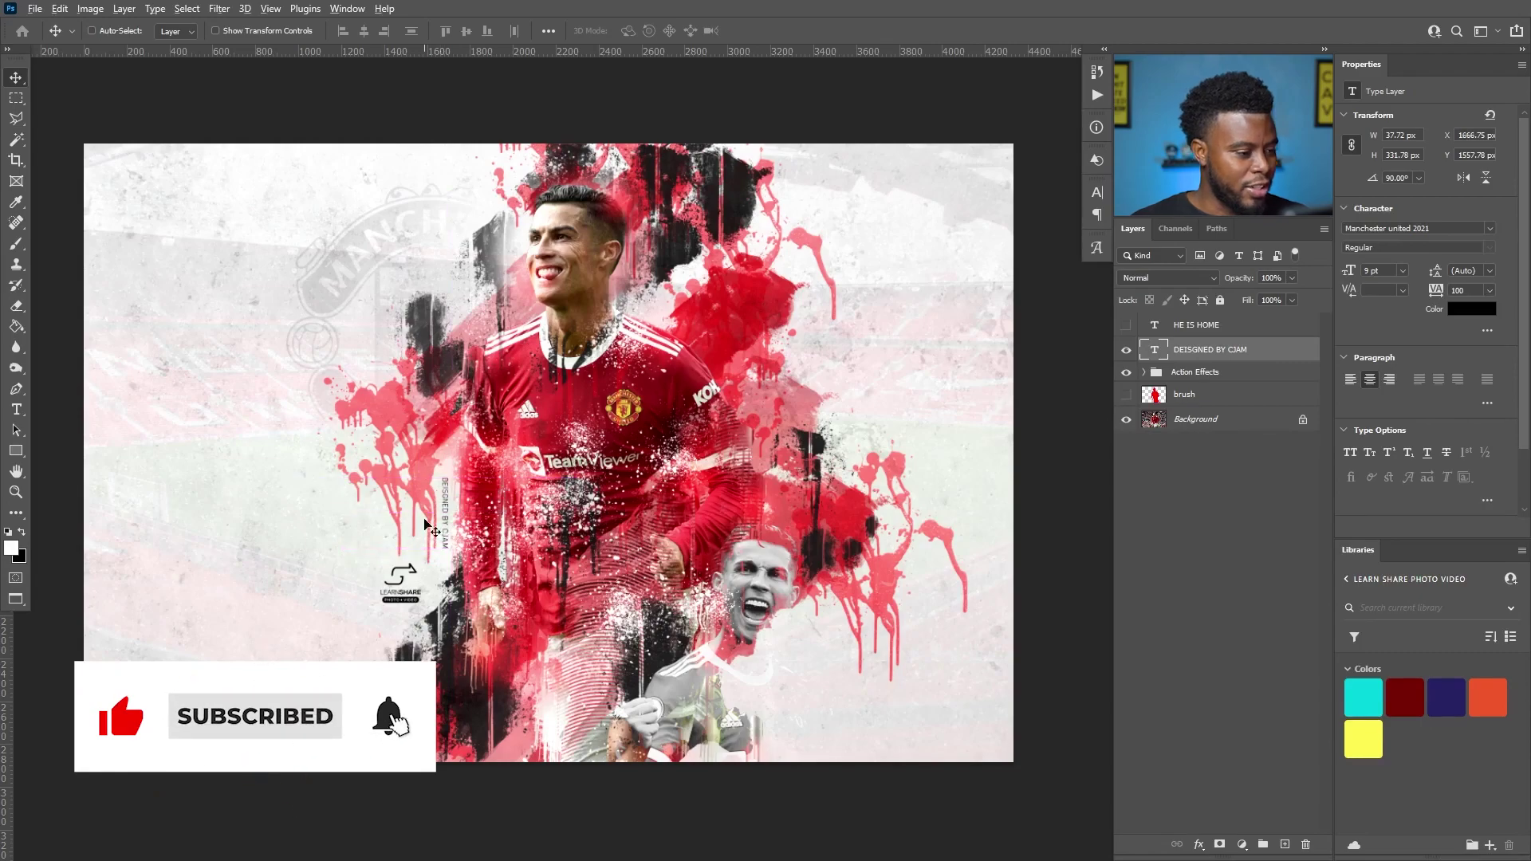
Expand Action Effects and its Logo group, and scale the LearnSharePhotoVideo logo to 30%.
{"action": "scroll", "coordinate": [444, 504], "scroll_direction": "up", "scroll_amount": 5}
{"action": "scroll", "coordinate": [481, 492], "scroll_direction": "down", "scroll_amount": 4}
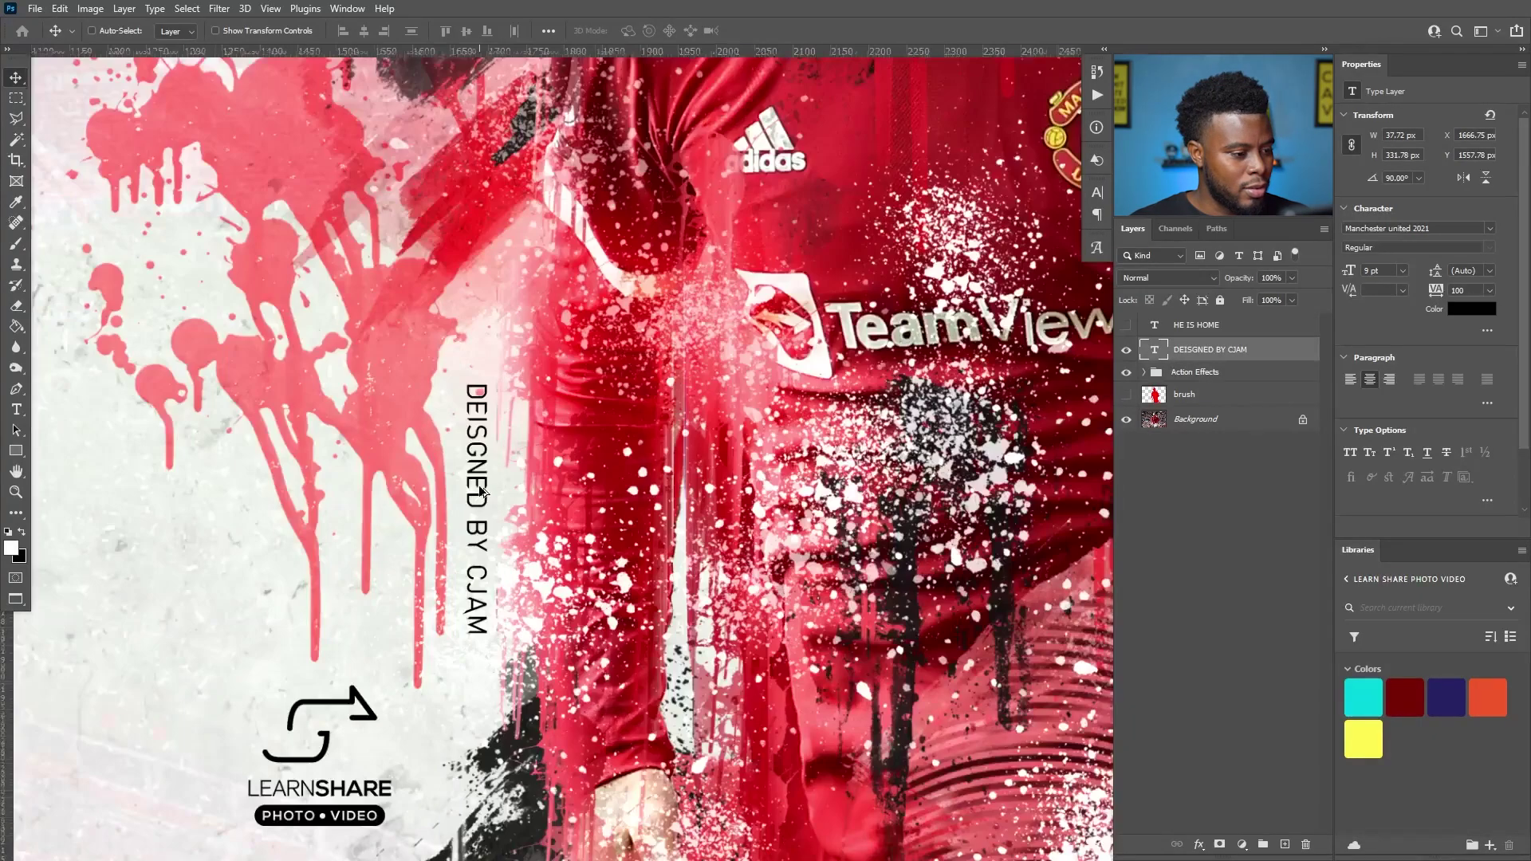
{"action": "scroll", "coordinate": [349, 622], "scroll_direction": "up", "scroll_amount": 3}
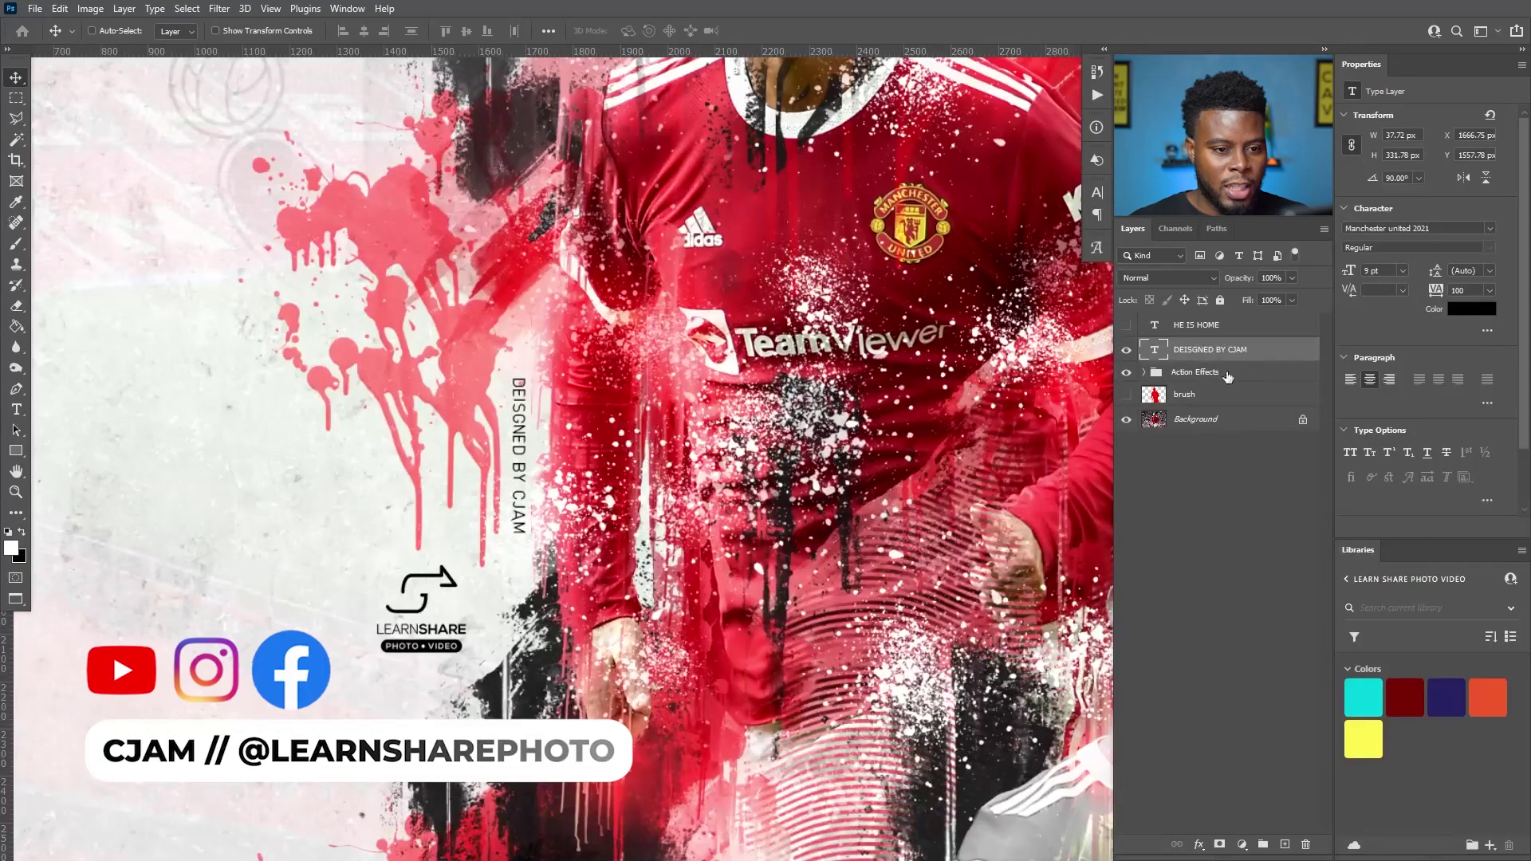
{"action": "scroll", "coordinate": [447, 590], "scroll_direction": "up", "scroll_amount": 3}
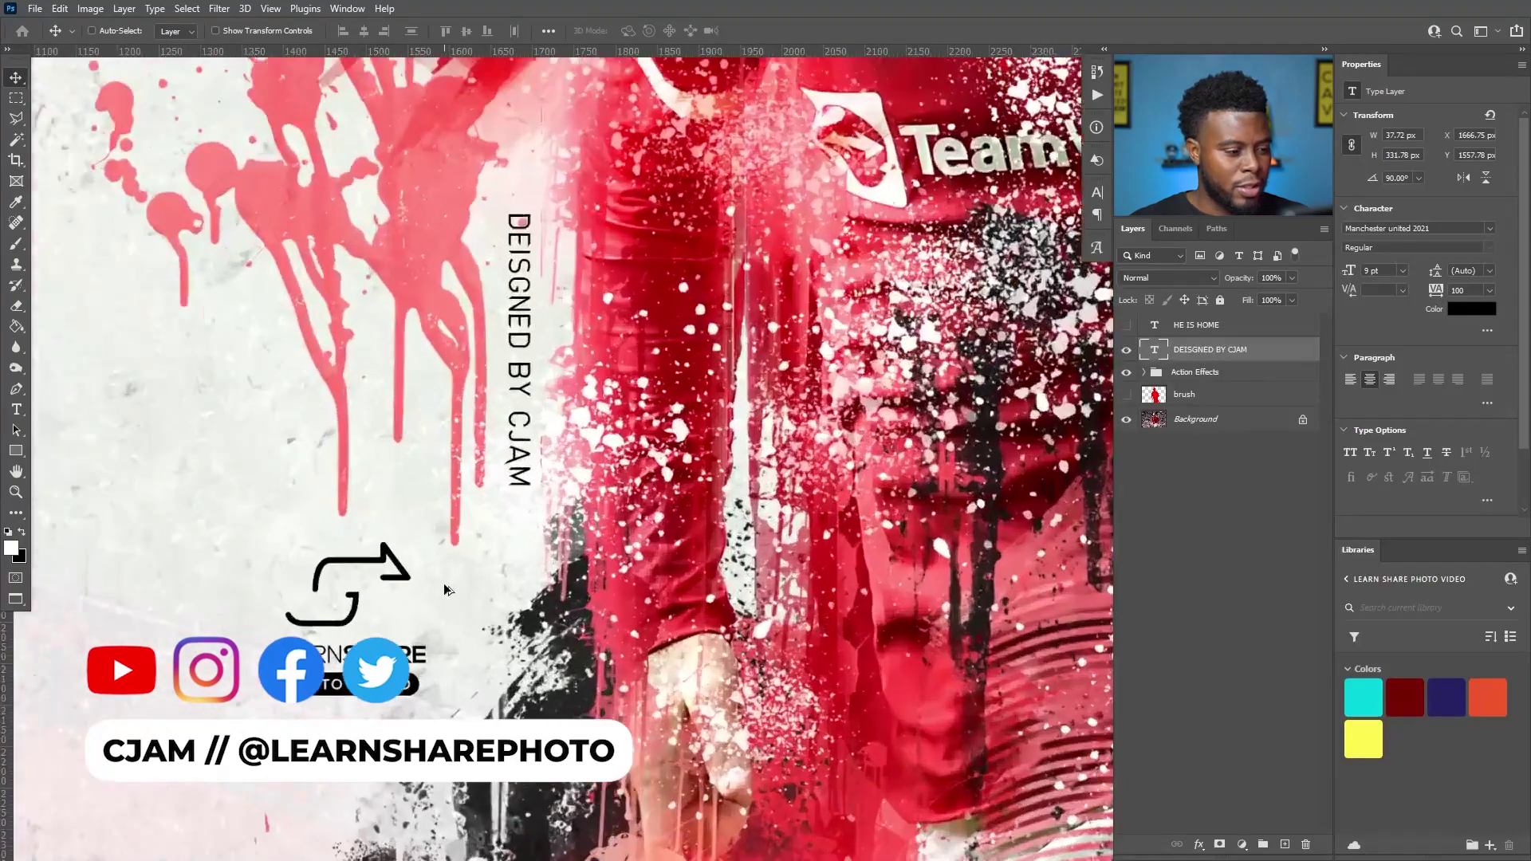
{"action": "left_click", "coordinate": [1143, 373]}
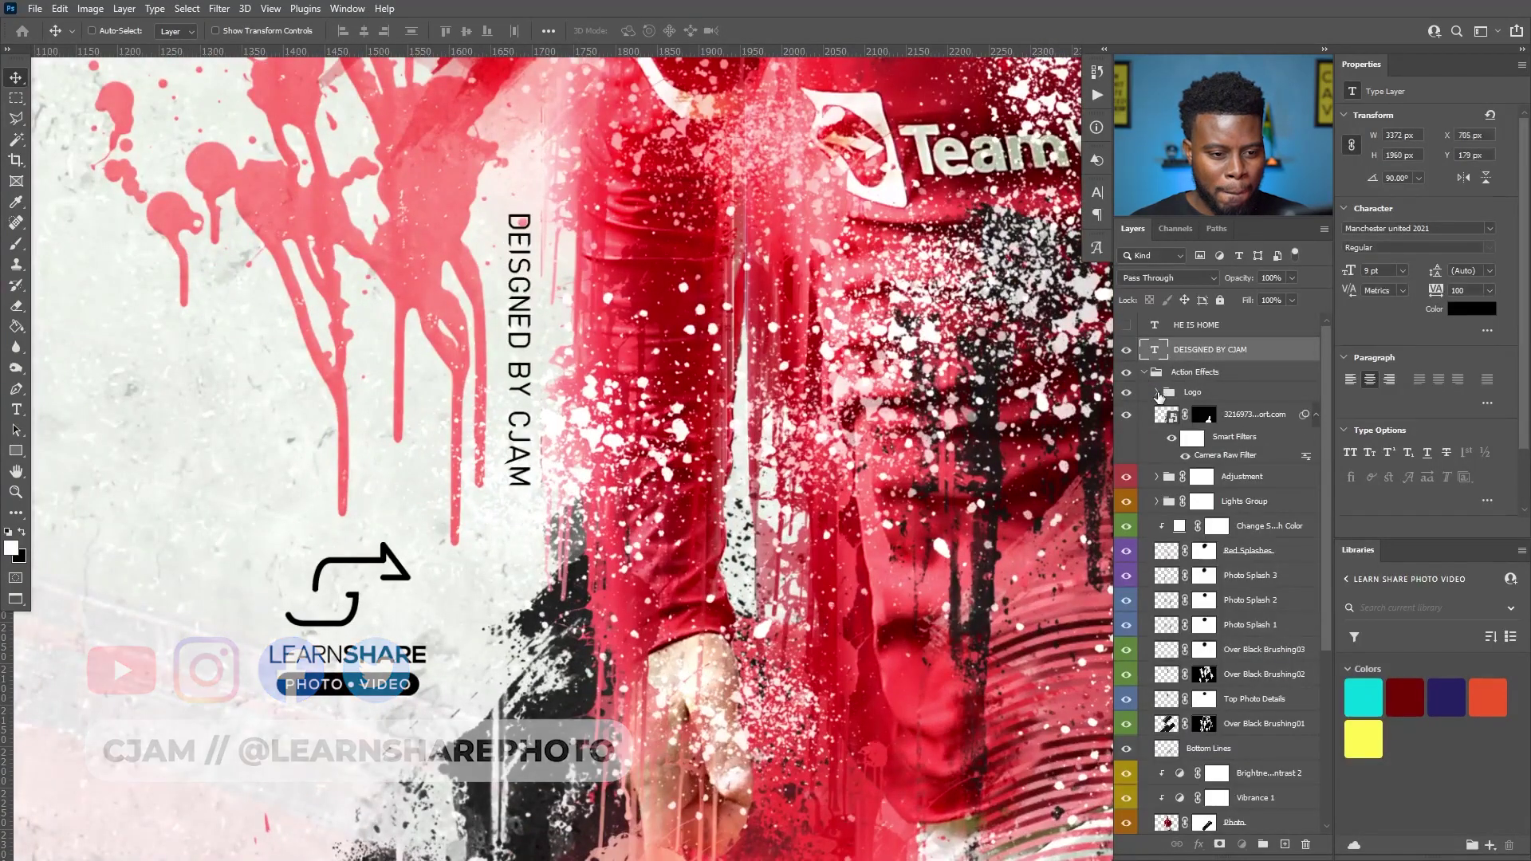
{"action": "left_click", "coordinate": [1158, 393]}
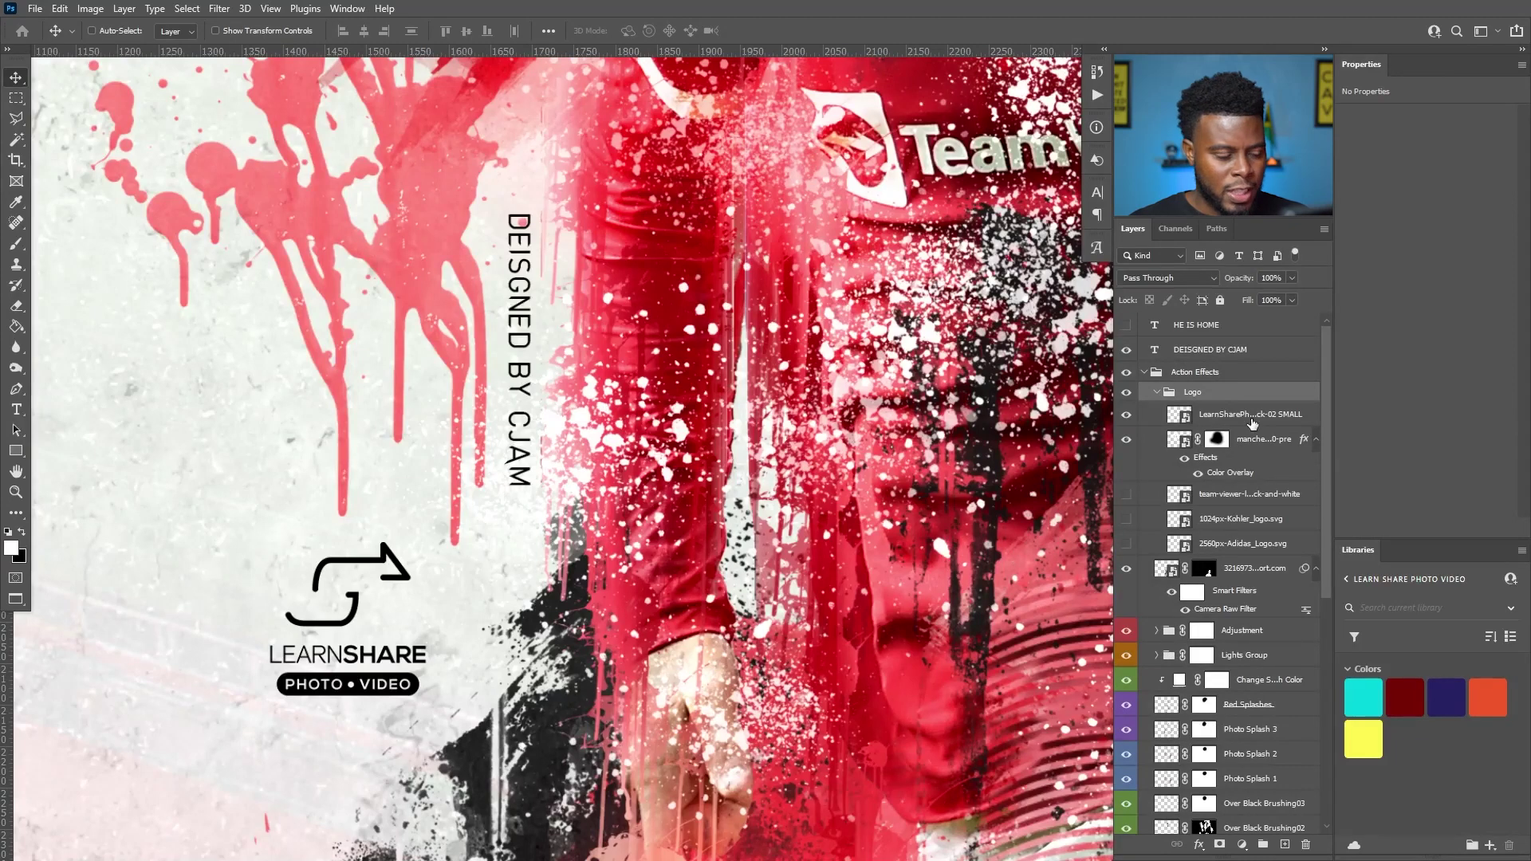
{"action": "left_click", "coordinate": [1252, 423]}
{"action": "key", "text": "ctrl+t"}
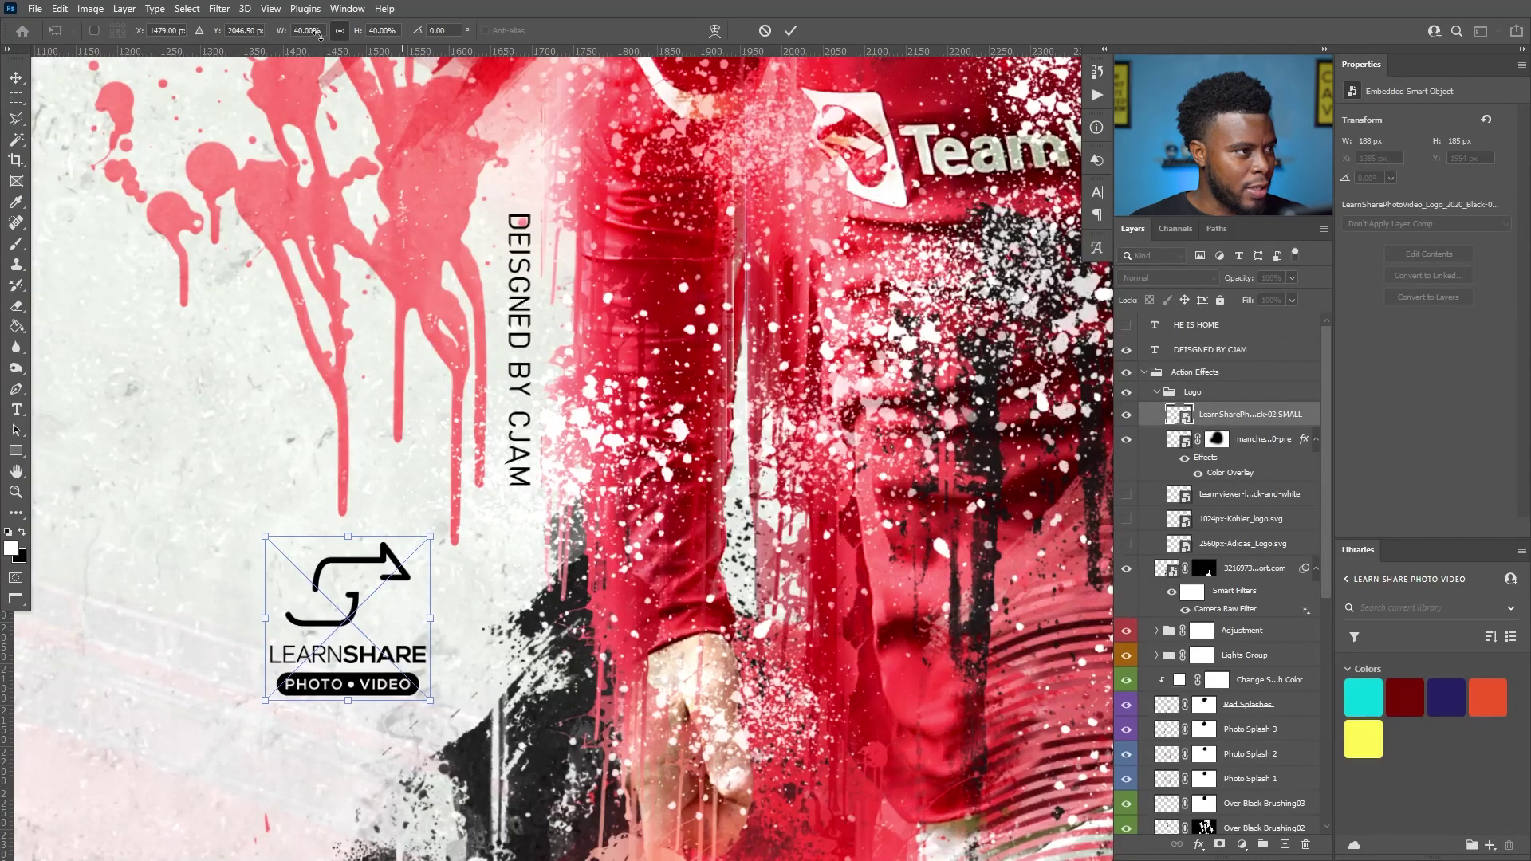
{"action": "type", "text": "35"}
{"action": "key", "text": "BackSpace"}
{"action": "type", "text": "0"}
{"action": "key", "text": "Return"}
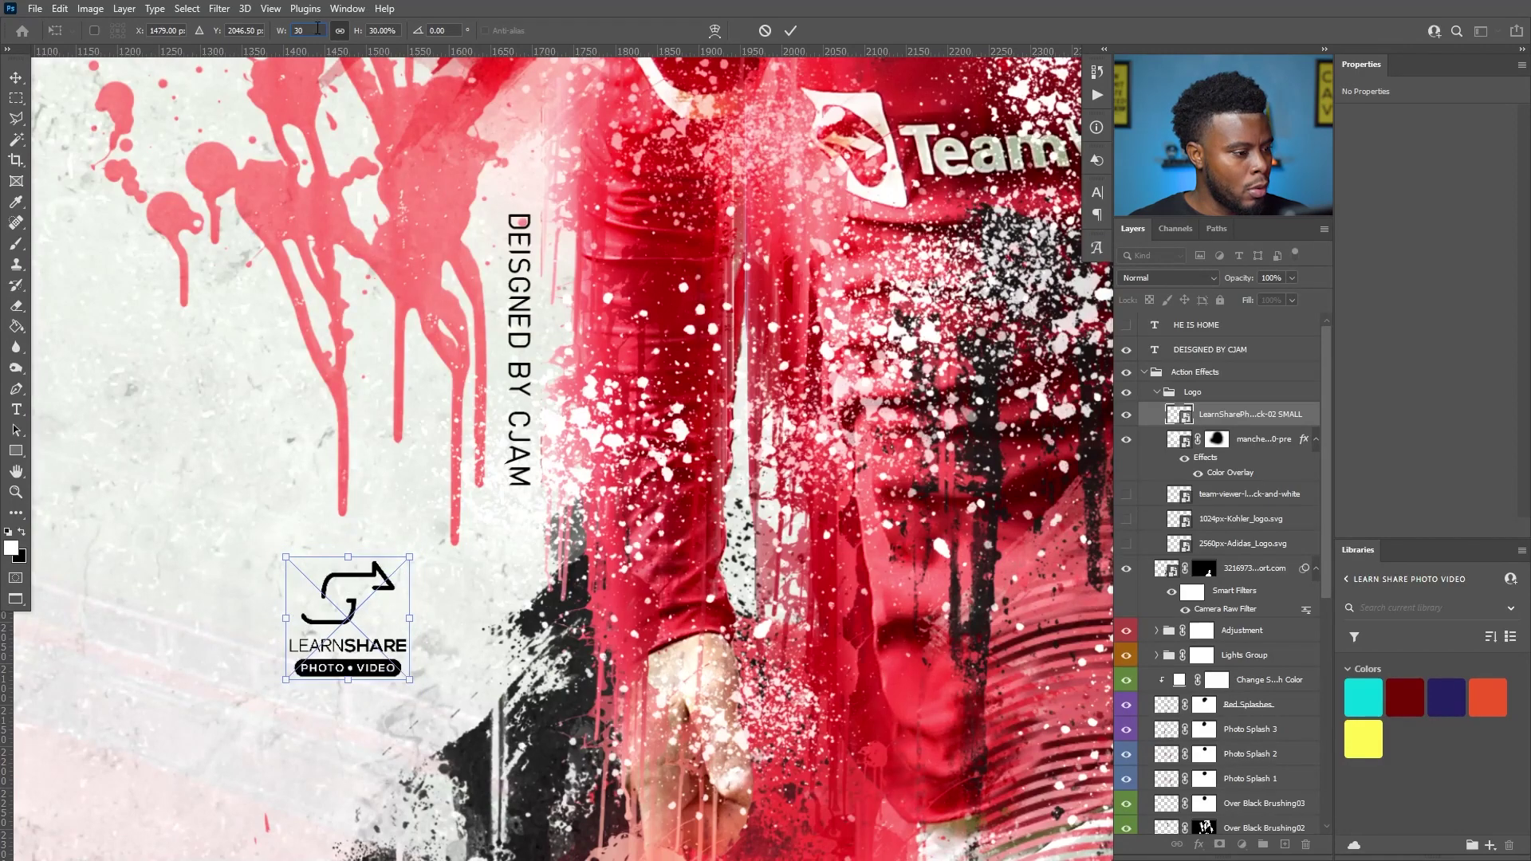
Move the LearnSharePhotoVideo logo directly above the vertical designer credit, to about X 1613, Y 1360 px.
{"action": "left_click_drag", "start_coordinate": [379, 627], "coordinate": [432, 516]}
{"action": "key", "text": "ctrl+t"}
{"action": "scroll", "coordinate": [480, 419], "scroll_direction": "up", "scroll_amount": 1}
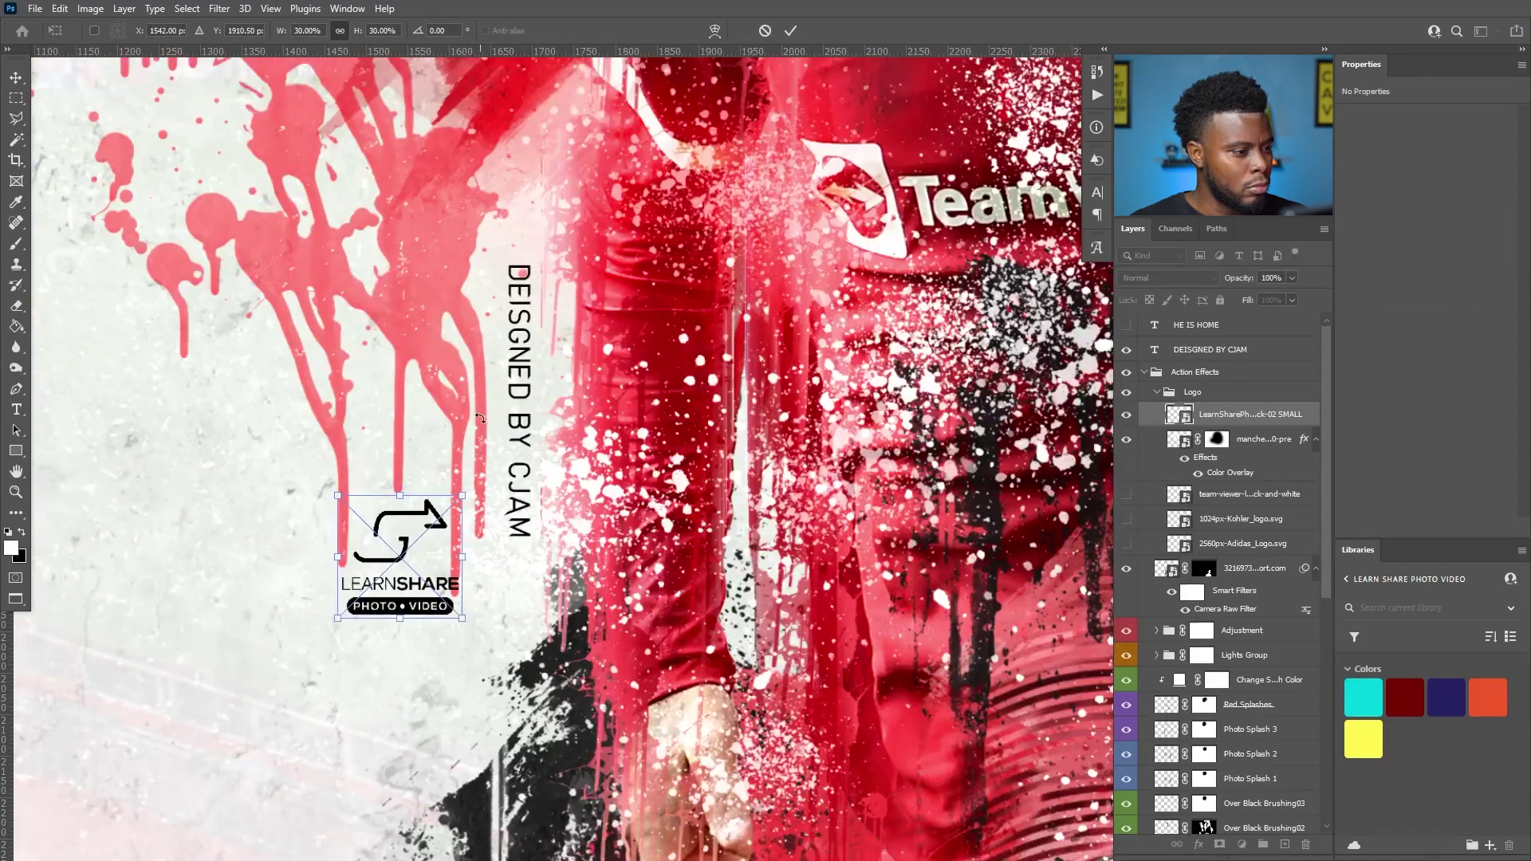
{"action": "key", "text": "Return"}
{"action": "scroll", "coordinate": [428, 542], "scroll_direction": "up", "scroll_amount": 2}
{"action": "left_click_drag", "start_coordinate": [404, 683], "coordinate": [509, 276]}
{"action": "scroll", "coordinate": [700, 234], "scroll_direction": "down", "scroll_amount": 2}
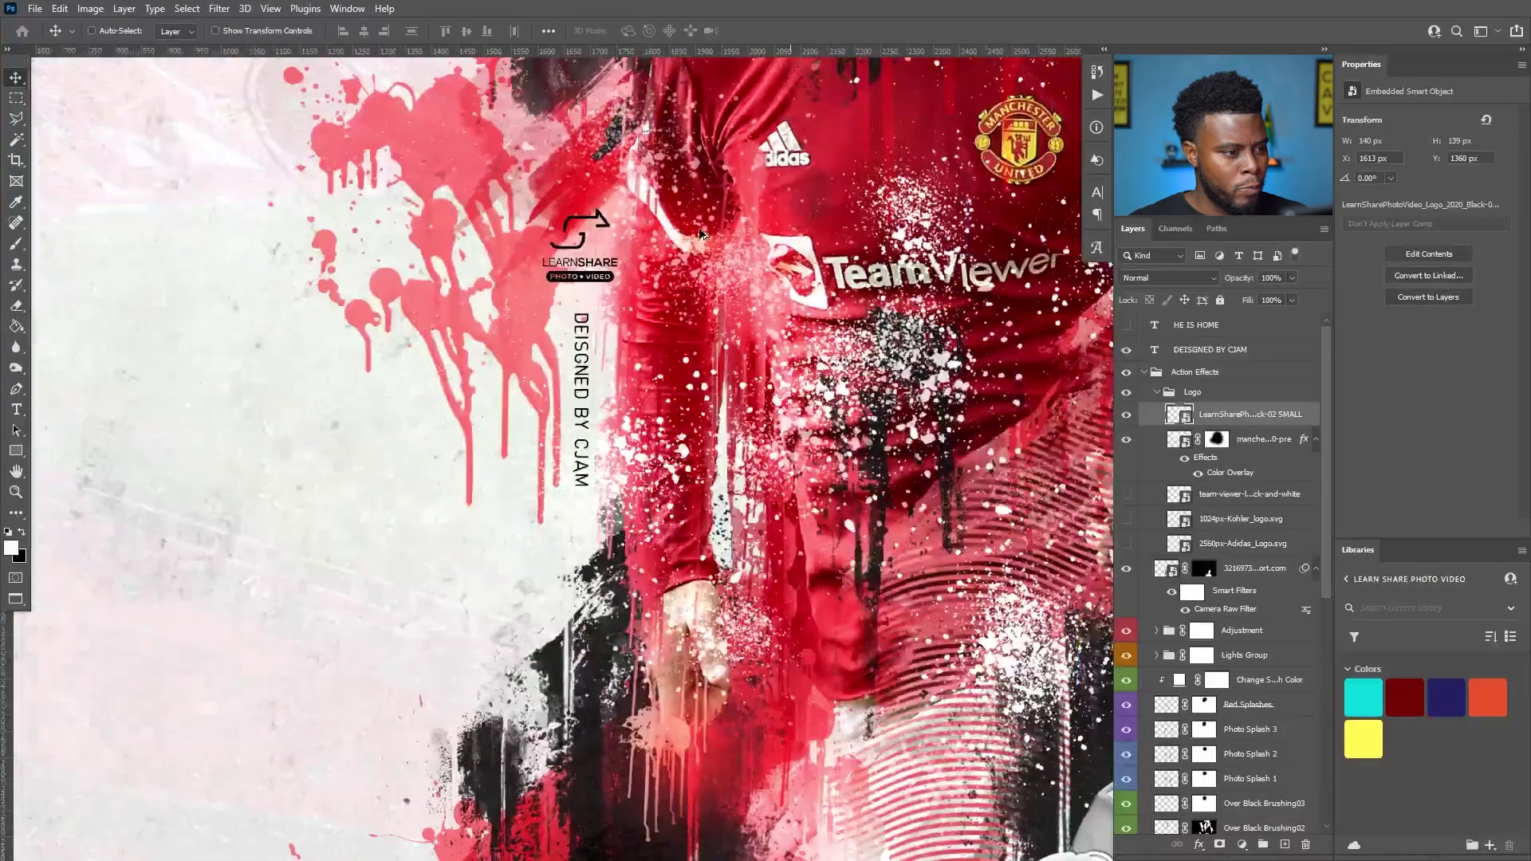
{"action": "scroll", "coordinate": [700, 234], "scroll_direction": "down", "scroll_amount": 3}
{"action": "scroll", "coordinate": [784, 263], "scroll_direction": "up", "scroll_amount": 2}
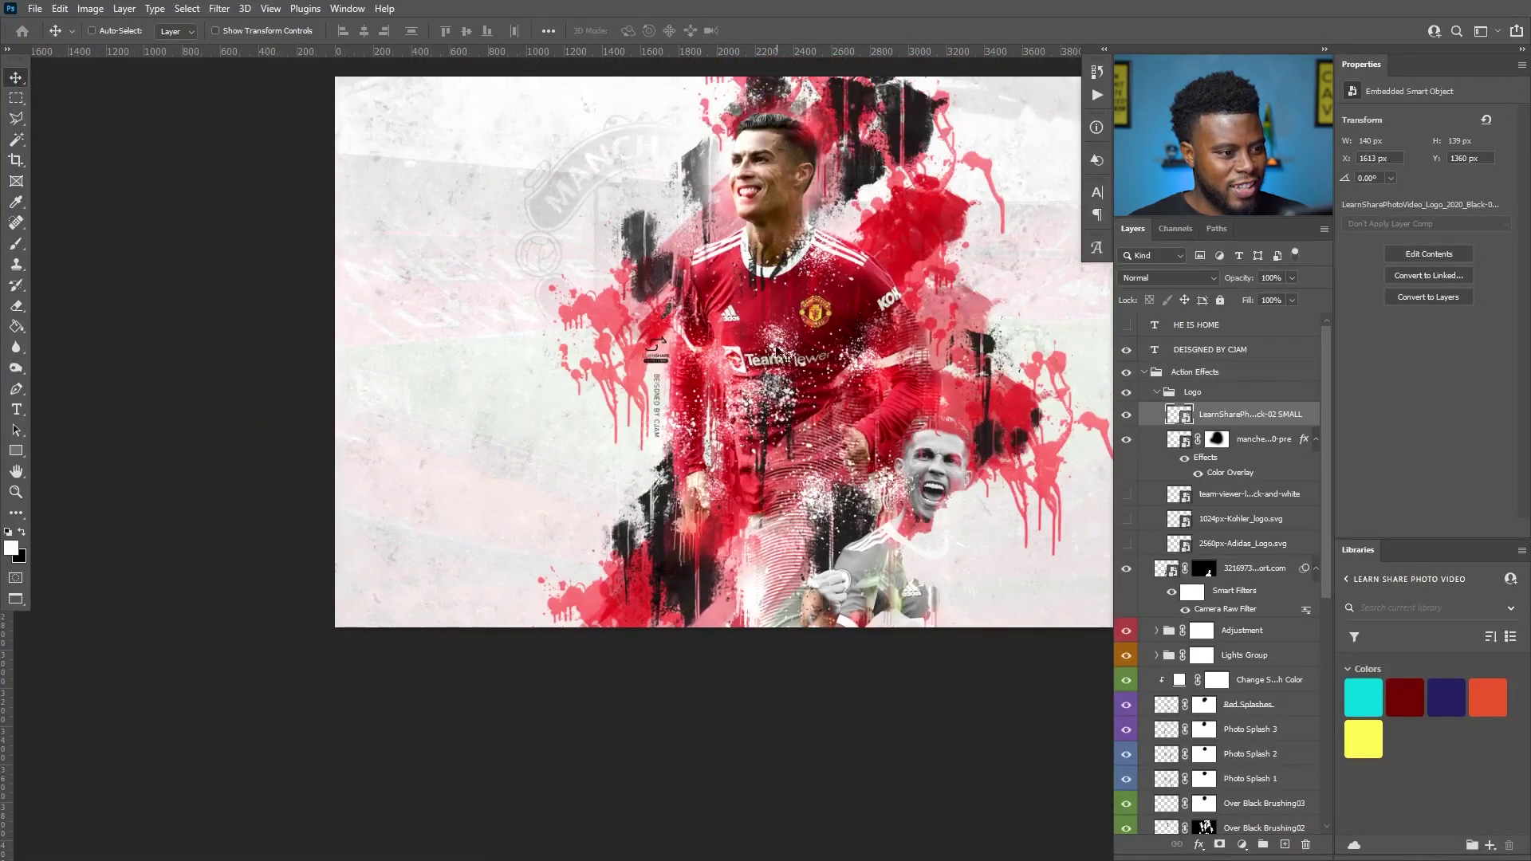
{"action": "scroll", "coordinate": [783, 263], "scroll_direction": "right", "scroll_amount": 1}
{"action": "scroll", "coordinate": [769, 347], "scroll_direction": "right", "scroll_amount": 2}
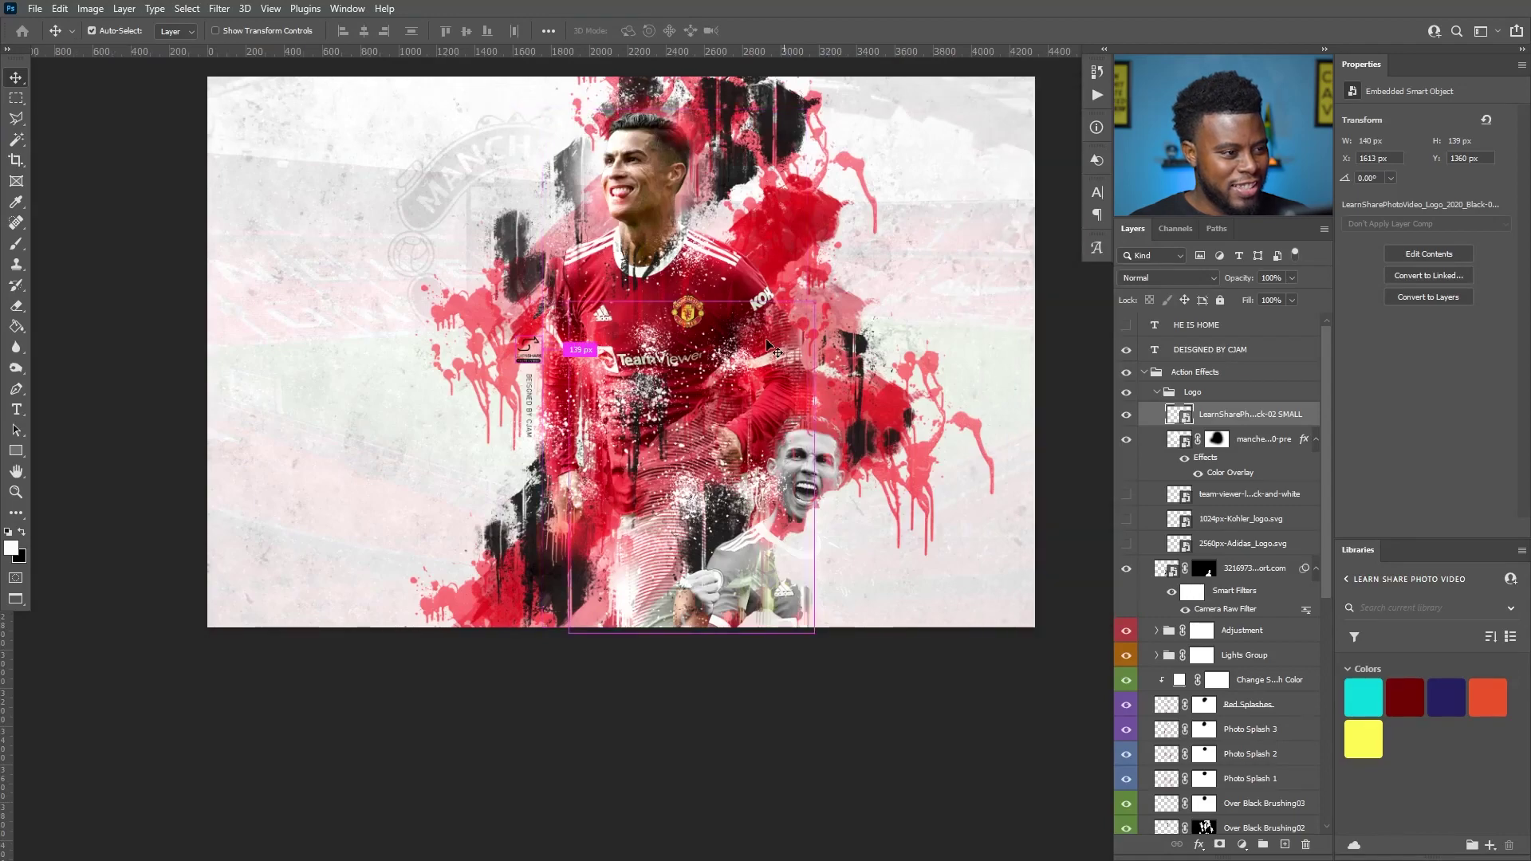
Lower the opacity of the small LearnSharePhotoVideo logo and the vertical designer credit to 50% each.
{"action": "scroll", "coordinate": [769, 347], "scroll_direction": "up", "scroll_amount": 1}
{"action": "scroll", "coordinate": [753, 360], "scroll_direction": "up", "scroll_amount": 1}
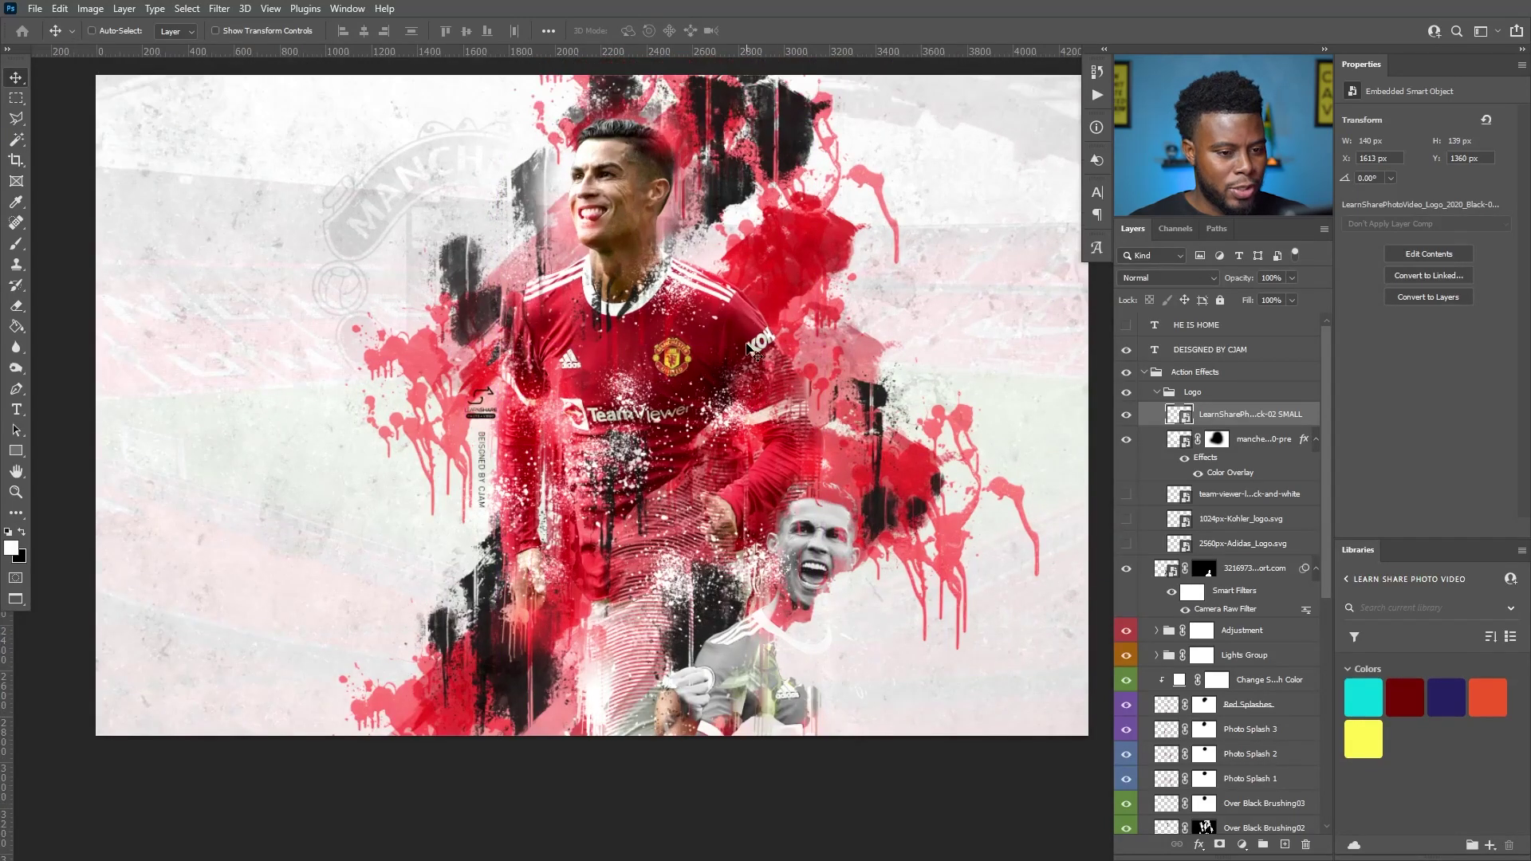
{"action": "scroll", "coordinate": [534, 433], "scroll_direction": "up", "scroll_amount": 4}
{"action": "scroll", "coordinate": [532, 433], "scroll_direction": "up", "scroll_amount": 1}
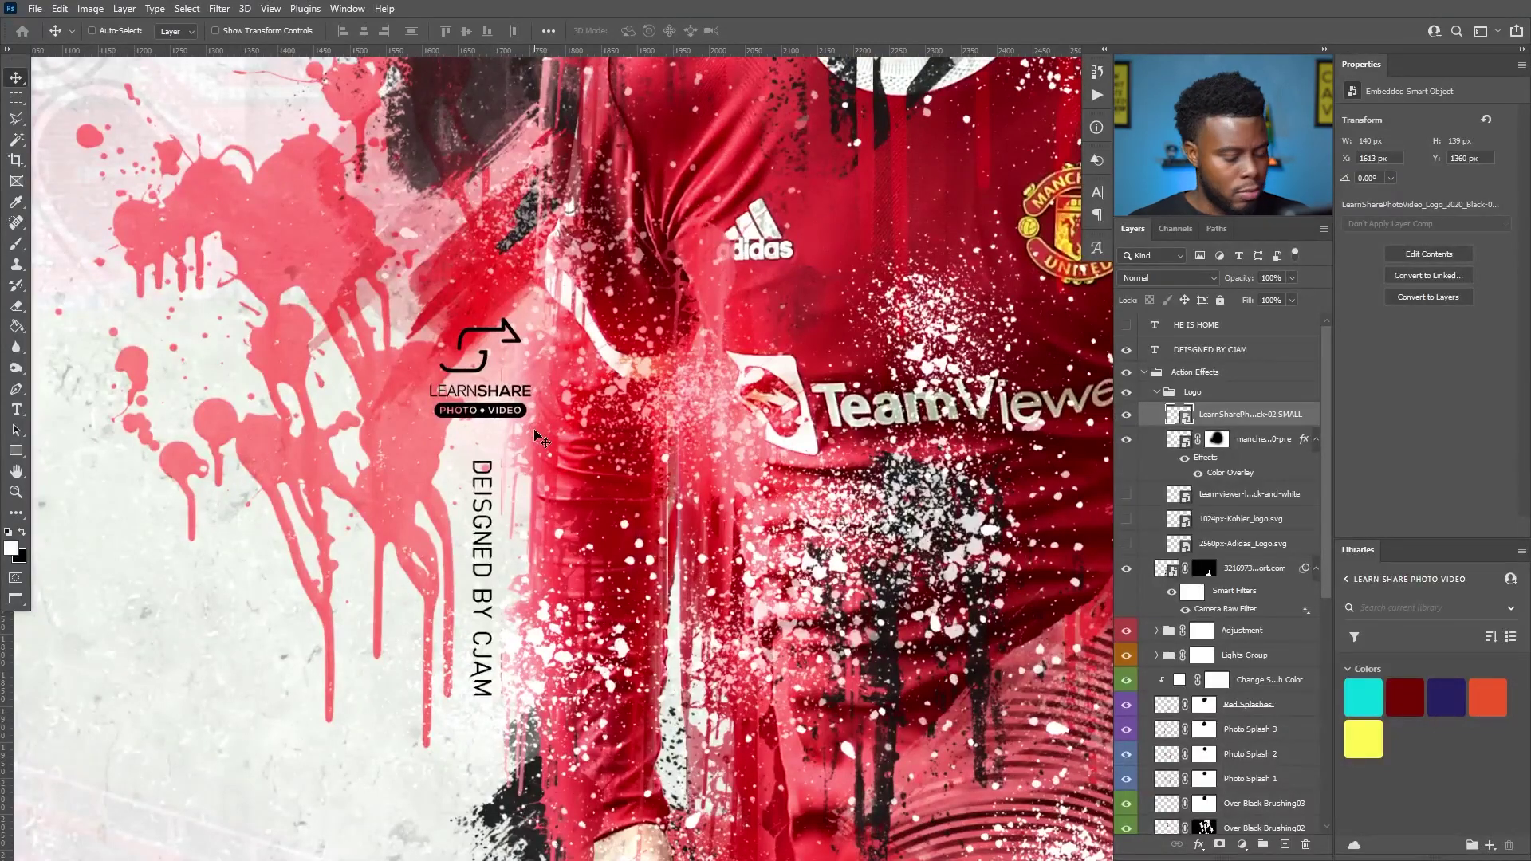
{"action": "key", "text": "7"}
{"action": "key", "text": "5"}
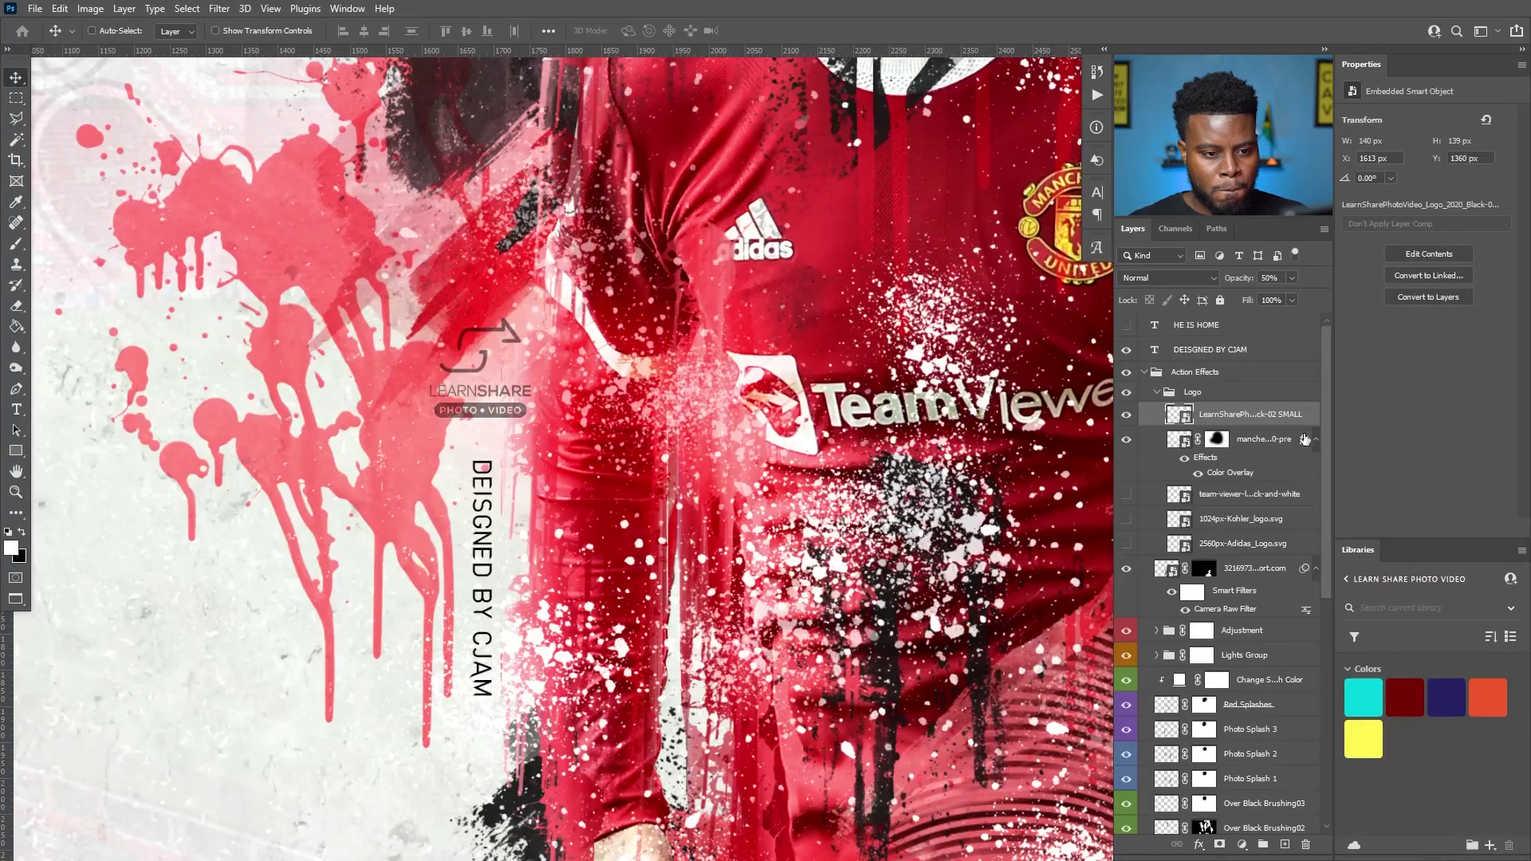
{"action": "left_click", "coordinate": [1197, 355]}
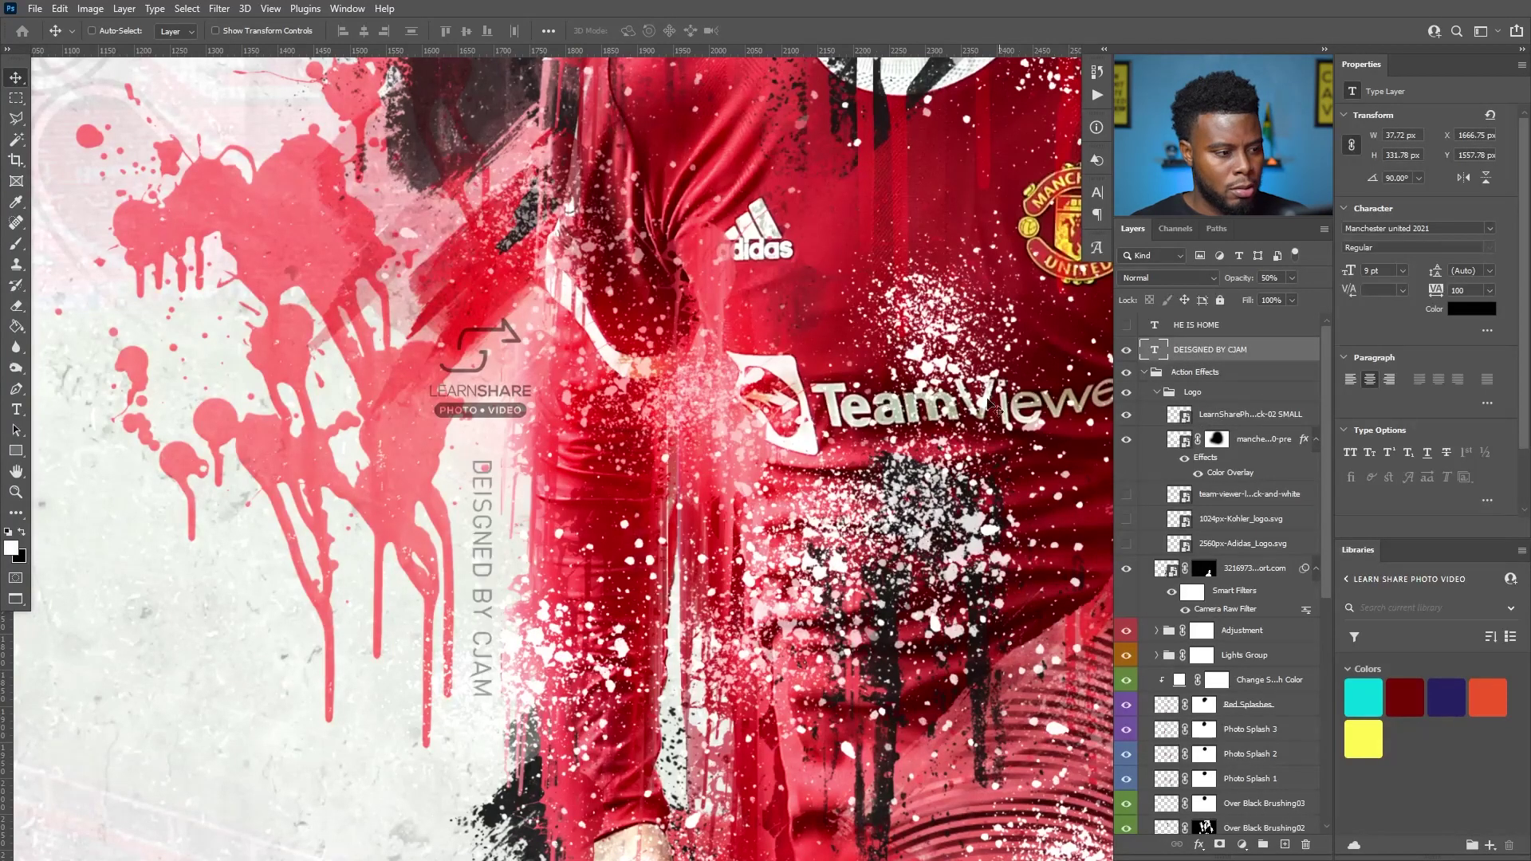
Examine the whole artwork to judge how the faded logo and designer credit sit beside the player's arm.
{"action": "scroll", "coordinate": [895, 403], "scroll_direction": "down", "scroll_amount": 4}
{"action": "scroll", "coordinate": [895, 403], "scroll_direction": "right", "scroll_amount": 1}
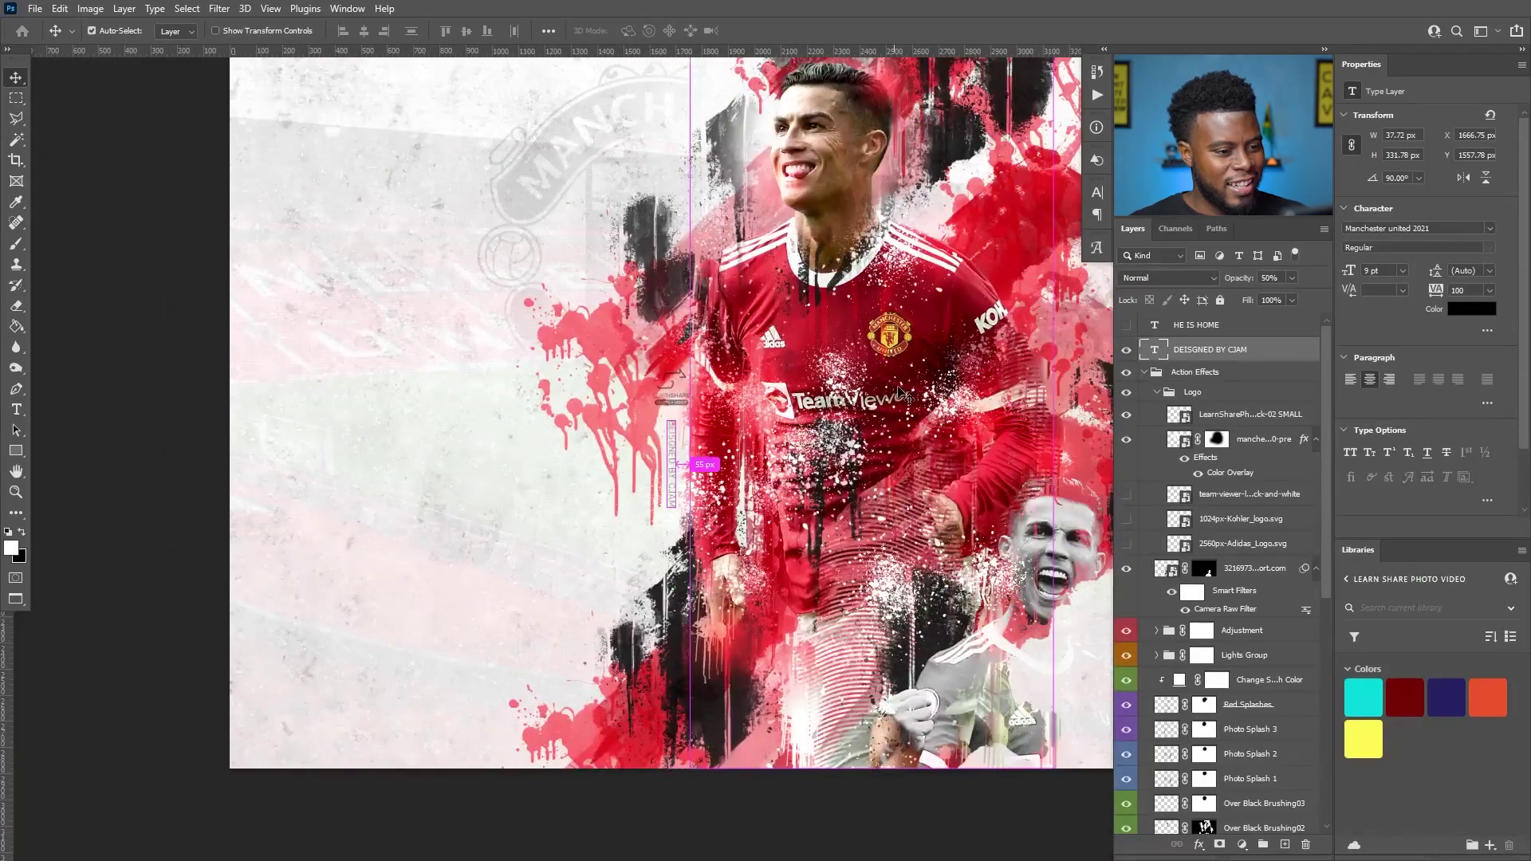
{"action": "scroll", "coordinate": [911, 398], "scroll_direction": "right", "scroll_amount": 3}
{"action": "scroll", "coordinate": [773, 371], "scroll_direction": "down", "scroll_amount": 2}
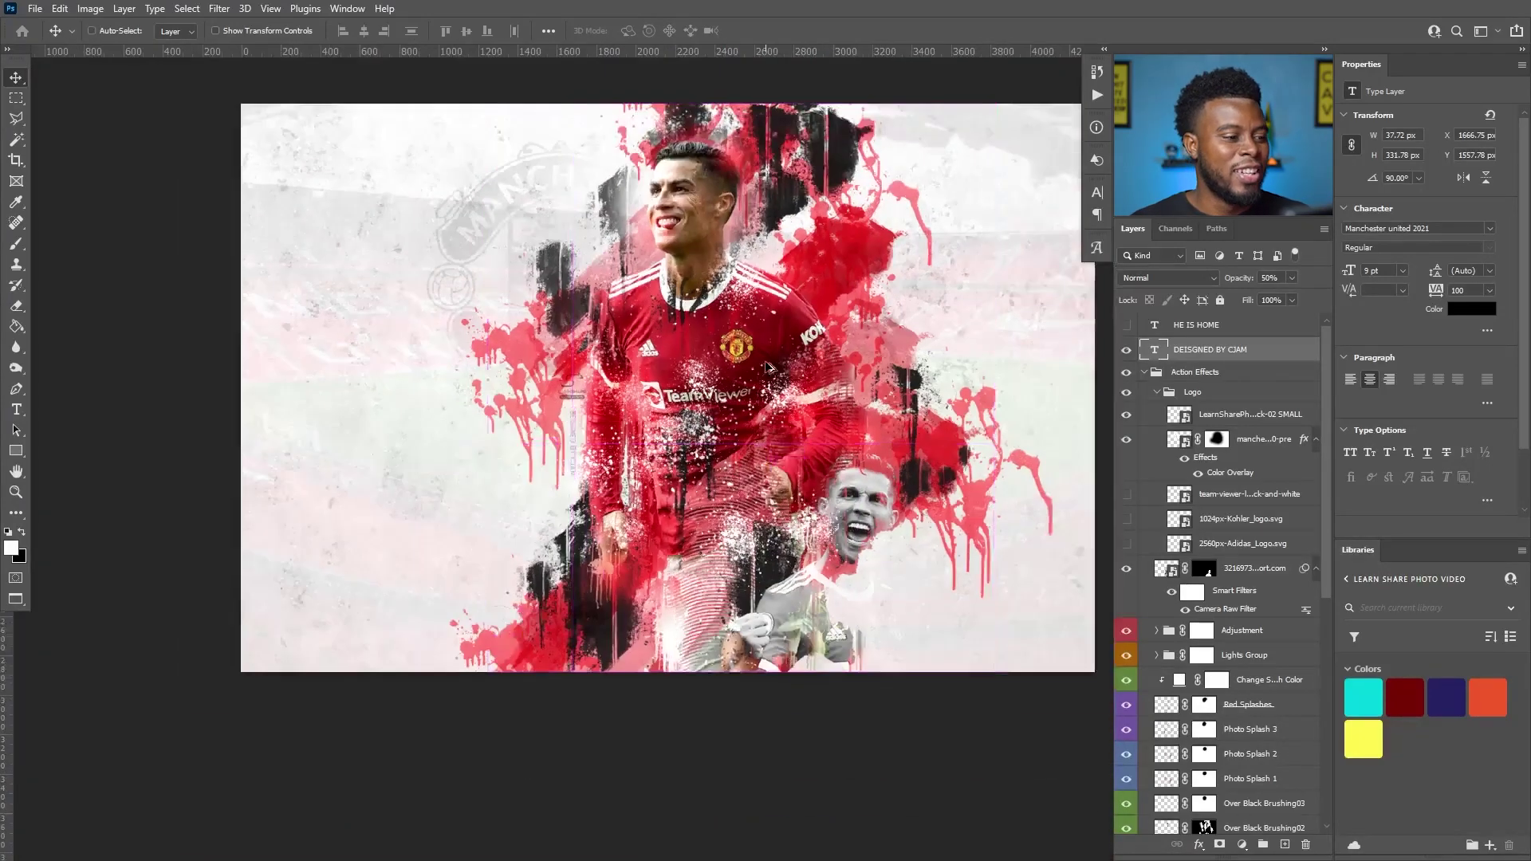
{"action": "key", "text": "ctrl"}
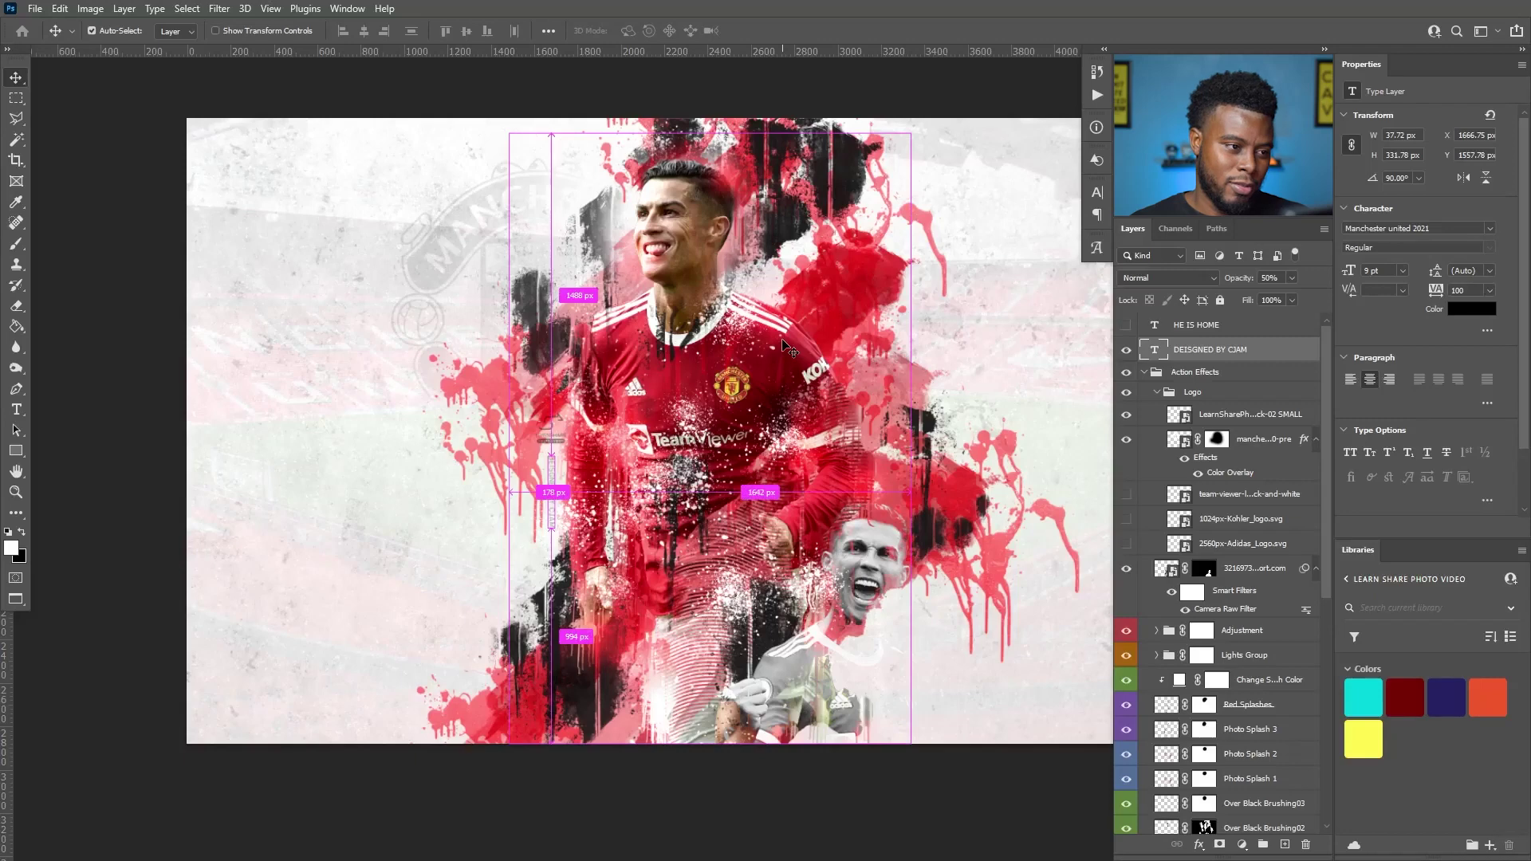
{"action": "scroll", "coordinate": [802, 360], "scroll_direction": "right", "scroll_amount": 1}
{"action": "scroll", "coordinate": [804, 356], "scroll_direction": "right", "scroll_amount": 4}
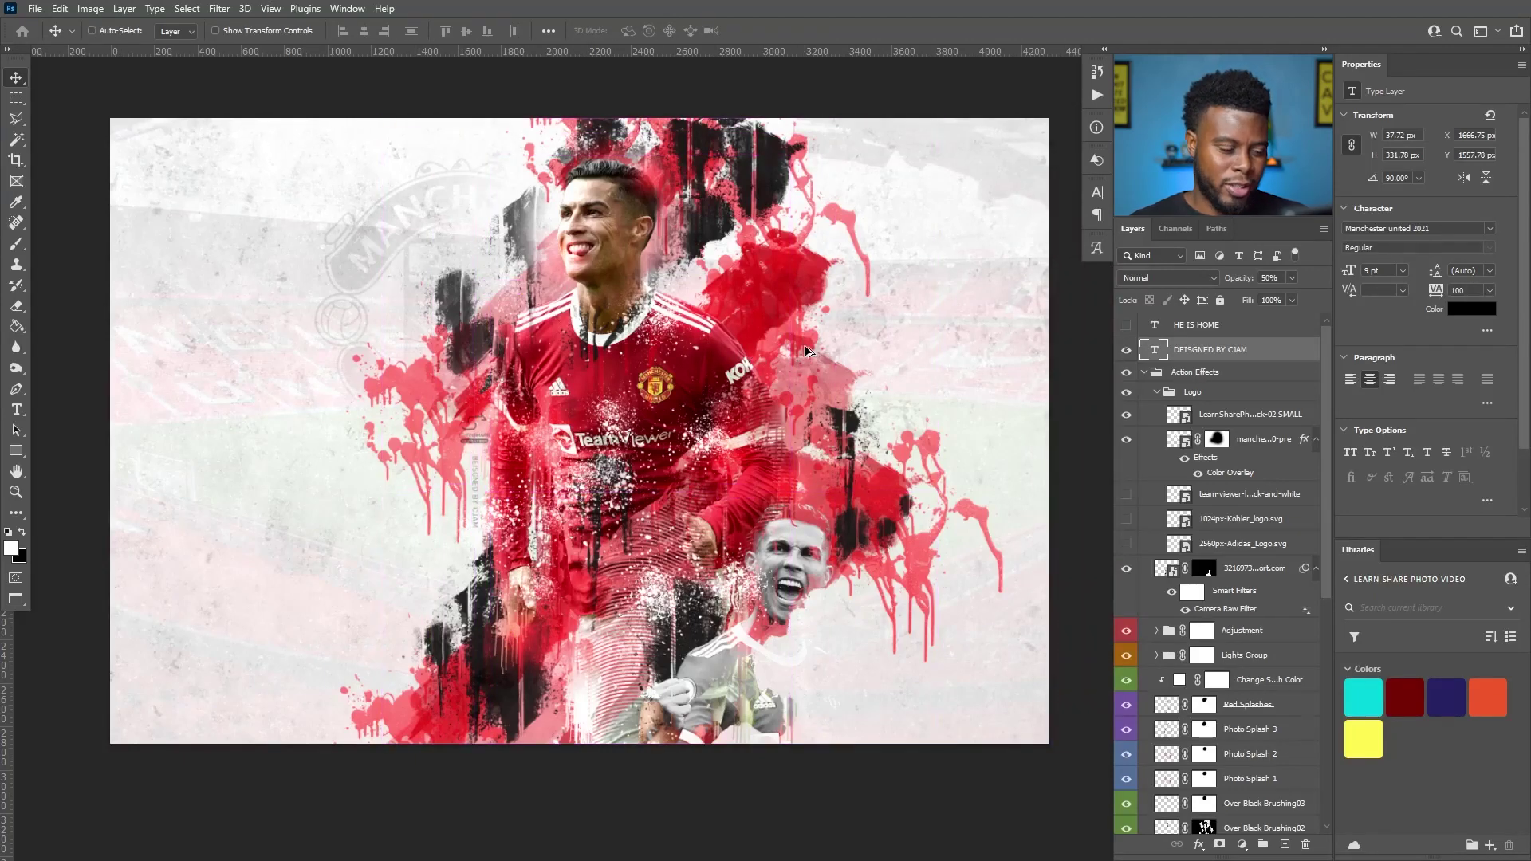
{"action": "scroll", "coordinate": [807, 354], "scroll_direction": "up", "scroll_amount": 1}
{"action": "scroll", "coordinate": [805, 350], "scroll_direction": "up", "scroll_amount": 1}
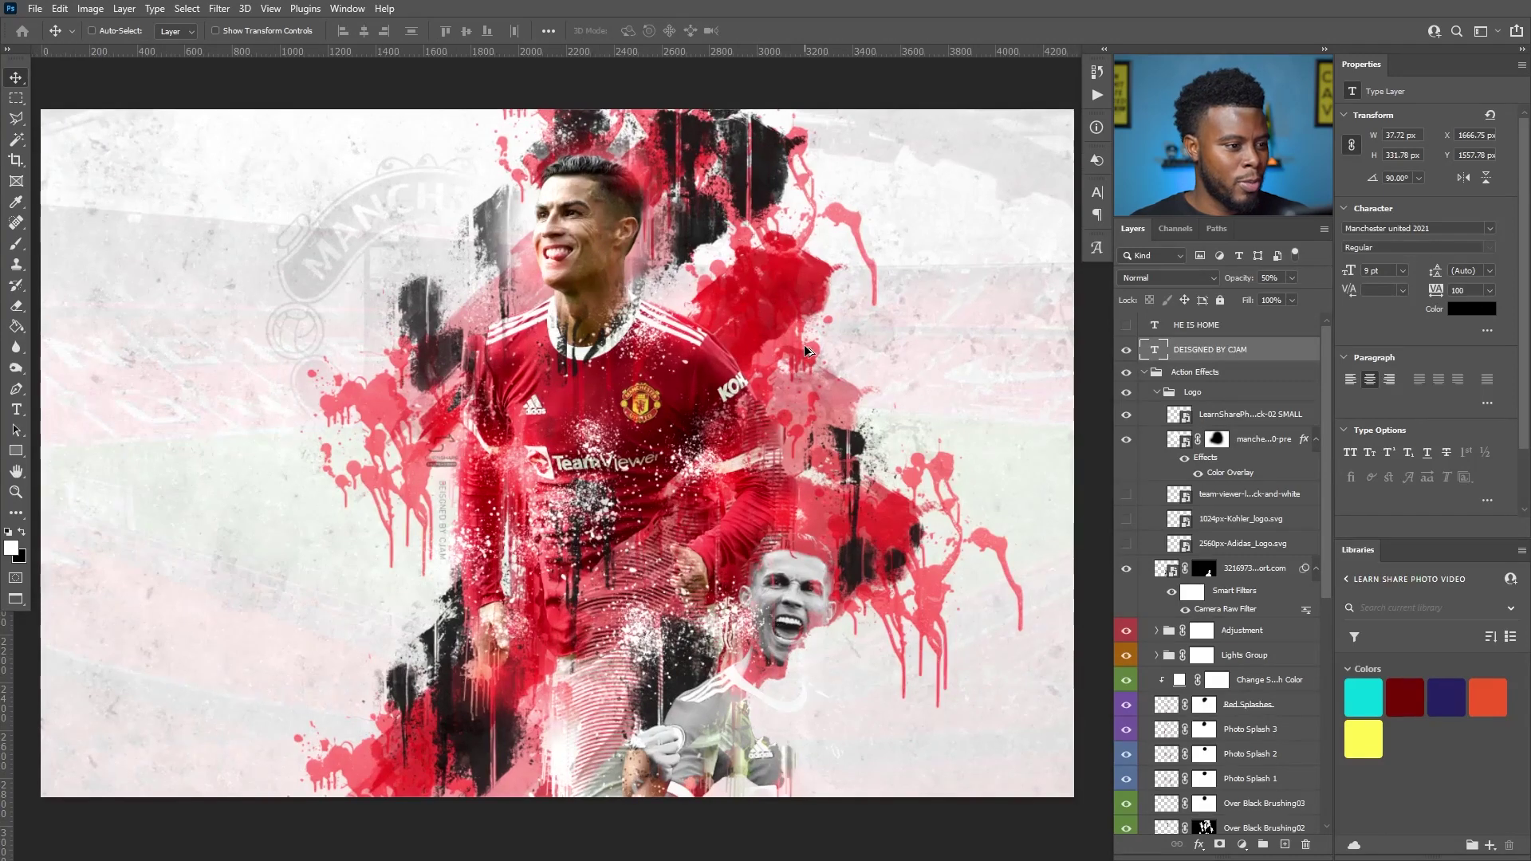